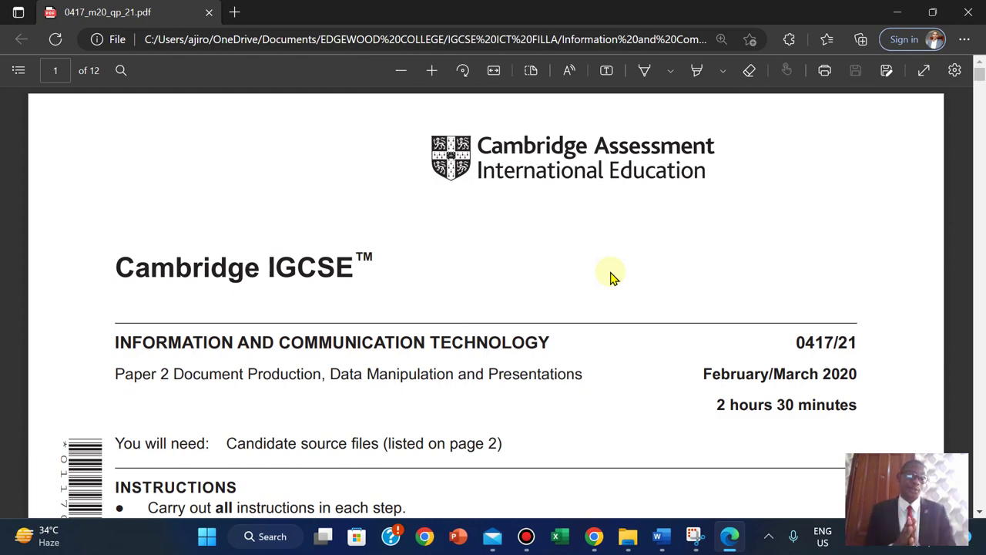
# Scroll the 0417_m20_qp_21.pdf exam paper down to page 2's Task 1 – Evidence Document.
pyautogui.scroll(-3, 732, 273)
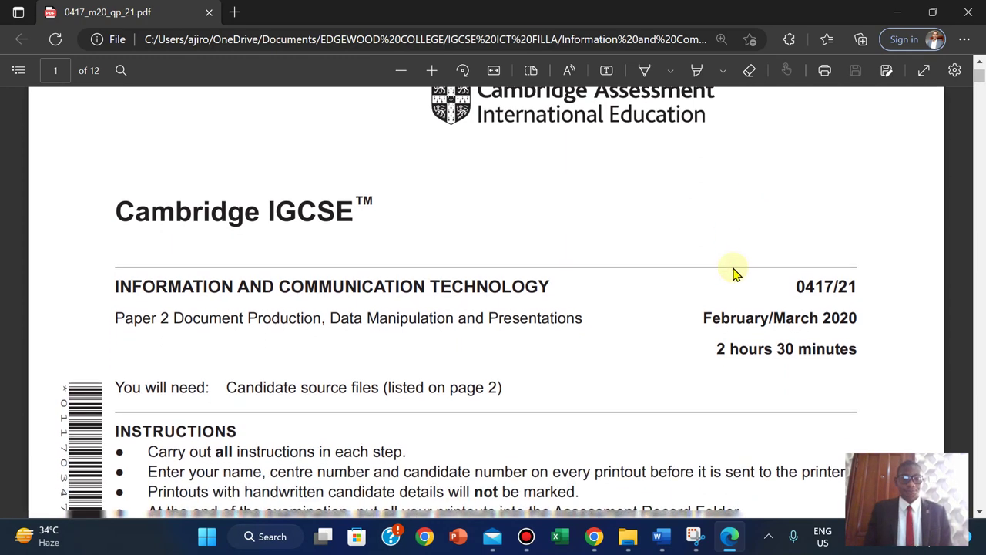
pyautogui.scroll(-1, 733, 273)
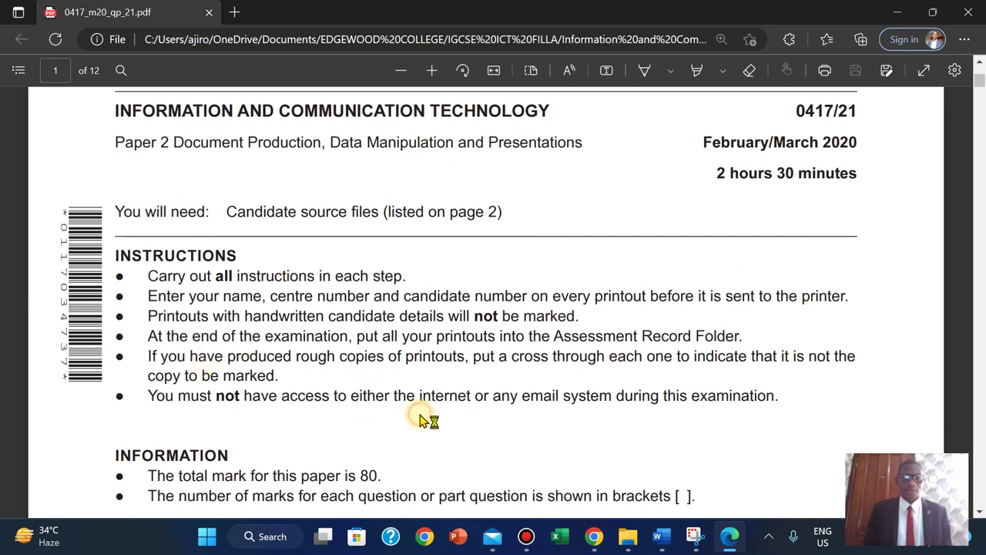
pyautogui.scroll(-3, 420, 418)
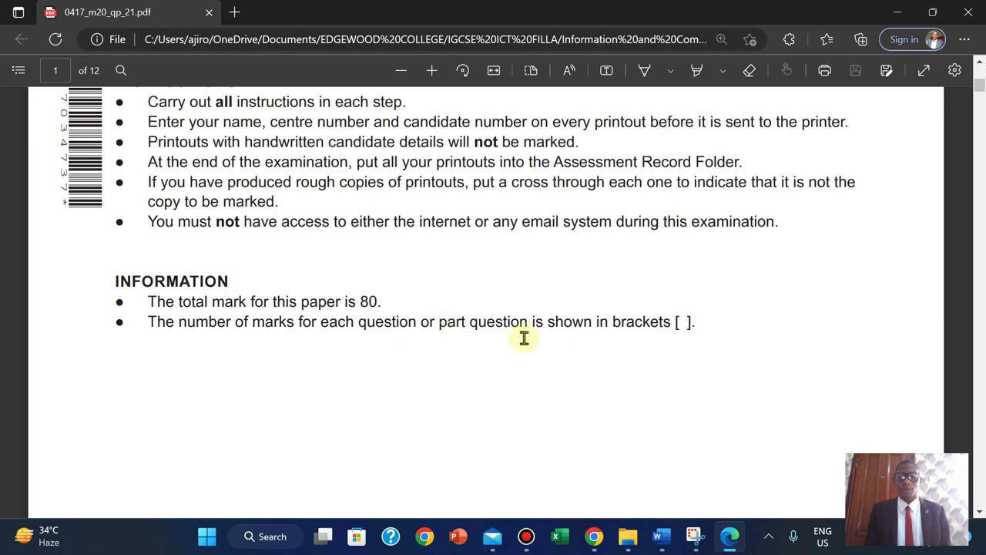
pyautogui.scroll(-2, 625, 345)
pyautogui.scroll(-10, 625, 345)
pyautogui.scroll(-3, 625, 345)
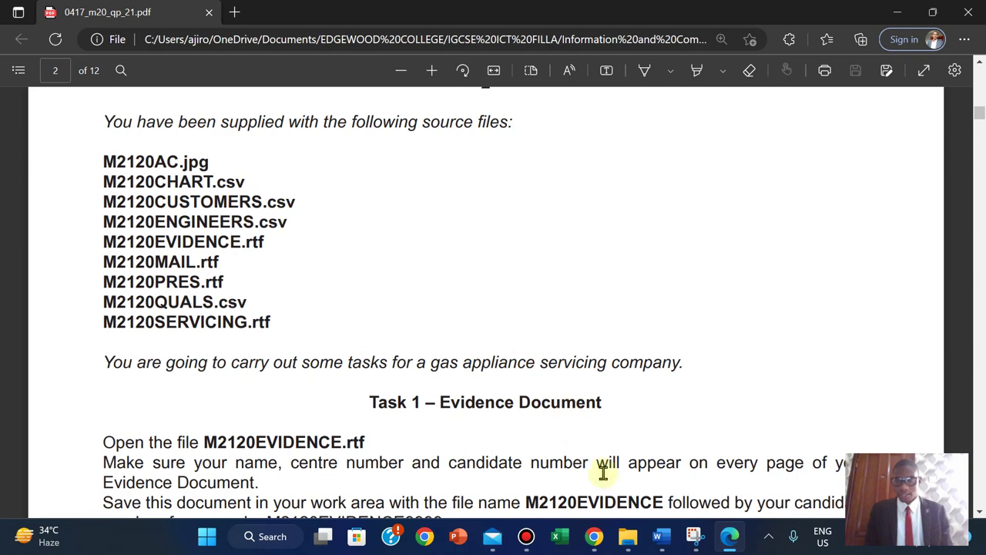
# Look over the M2120 files in the 03_0417_21_Confidential Source Files March 2020 folder.
pyautogui.click(627, 536)
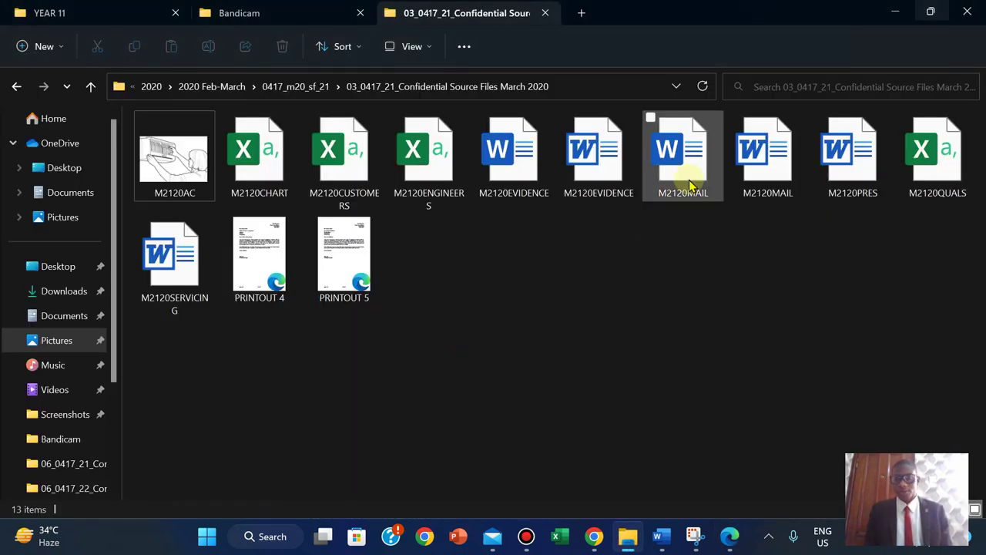
pyautogui.moveTo(625, 181)
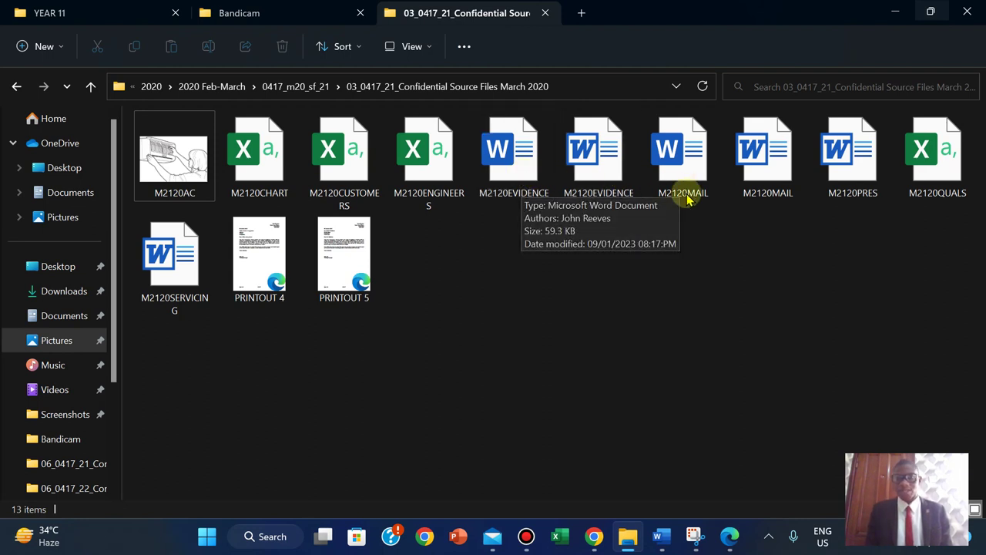
pyautogui.moveTo(758, 194)
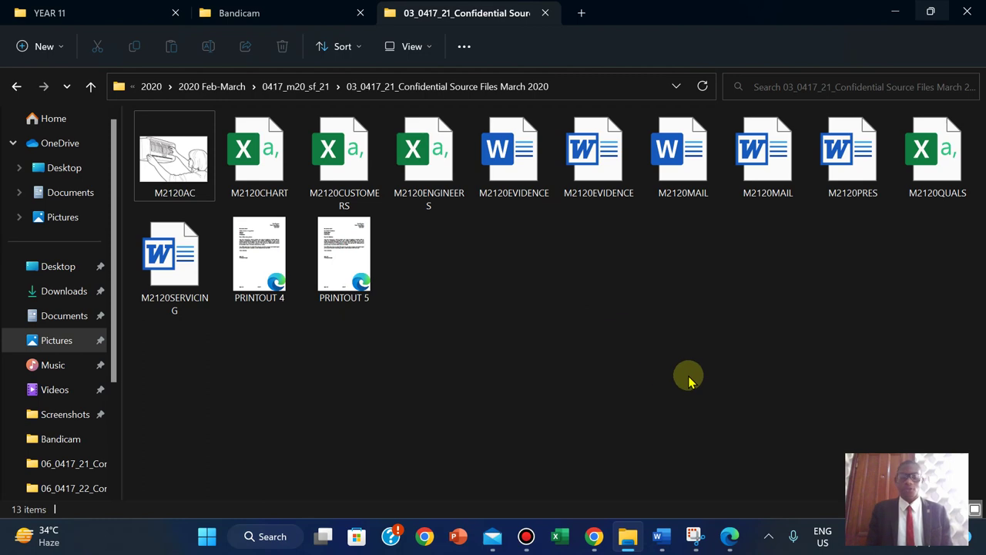
# Return to the exam paper and scroll to show Task 1 and the start of Task 2.
pyautogui.click(728, 535)
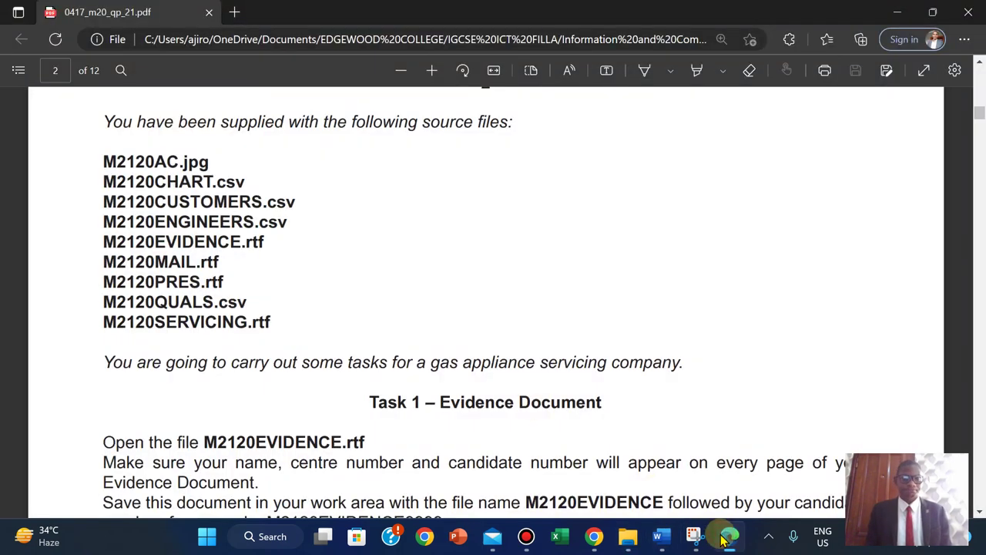
pyautogui.scroll(-5, 401, 316)
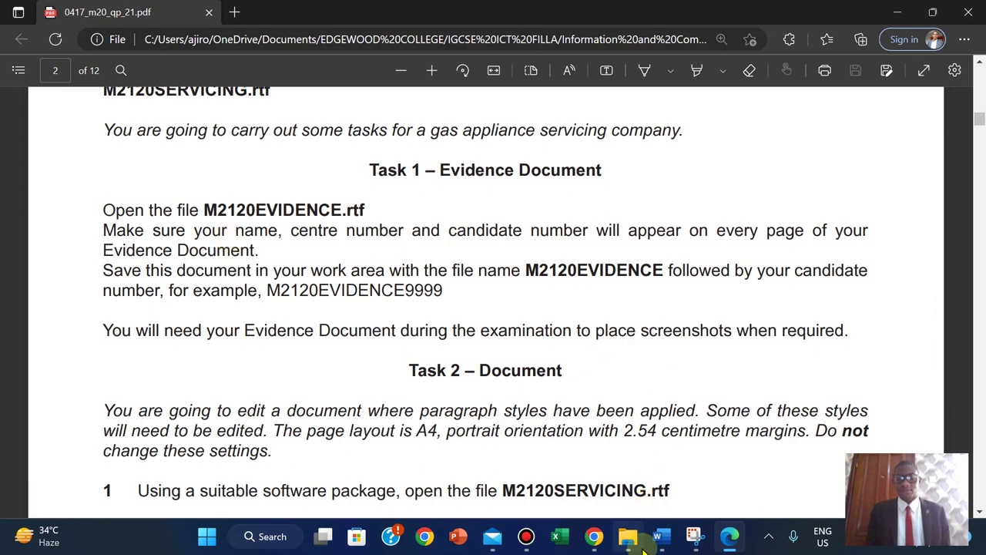
# Open M2120EVIDENCE from the source files folder and close J220BOOK, saving it.
pyautogui.moveTo(629, 545)
pyautogui.click(598, 455)
pyautogui.click(598, 170)
pyautogui.doubleClick(598, 169)
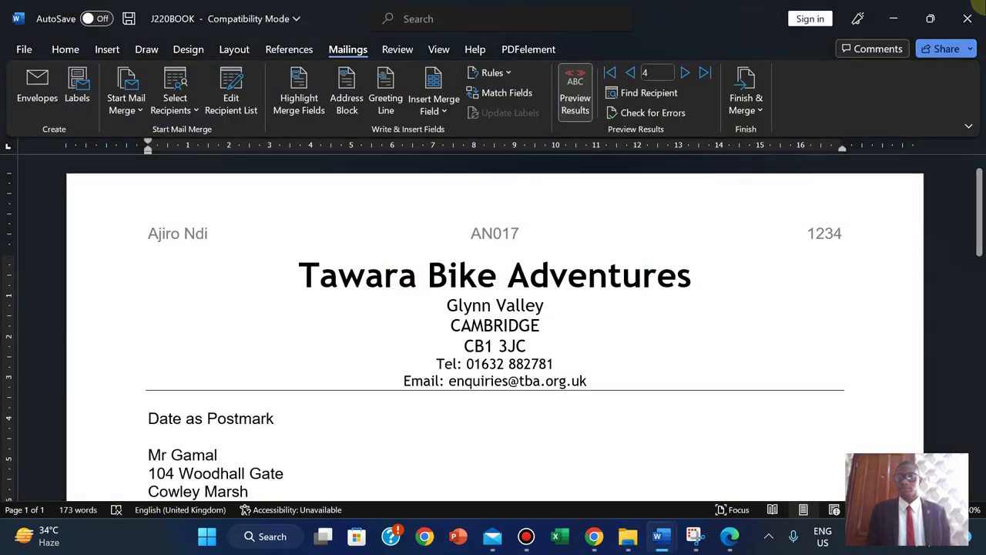
pyautogui.click(967, 17)
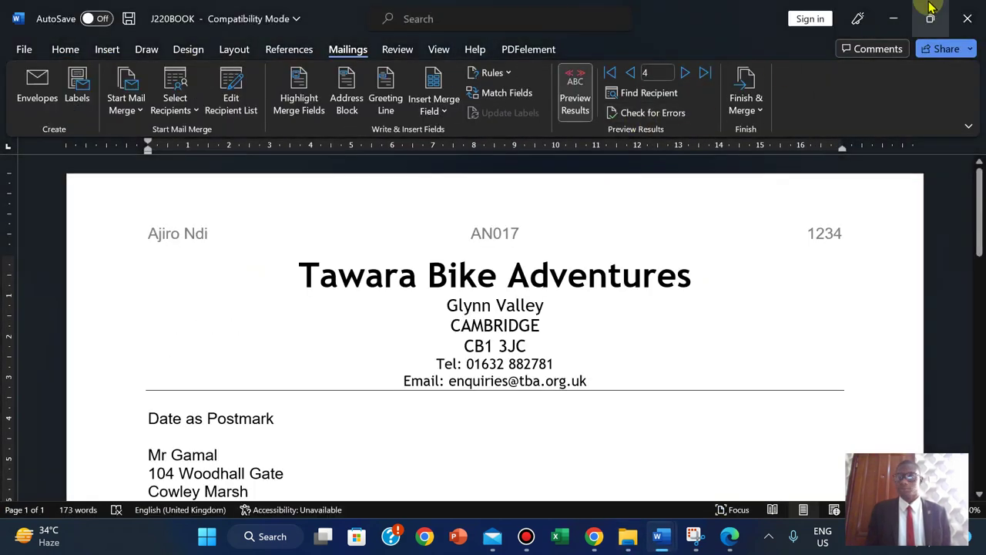
pyautogui.click(967, 17)
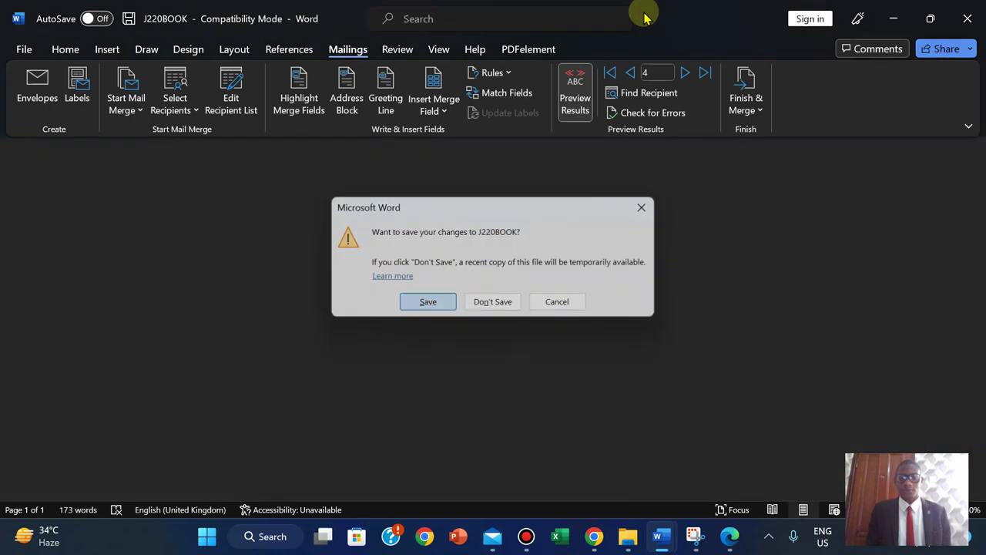
pyautogui.press('n')
pyautogui.doubleClick(501, 158)
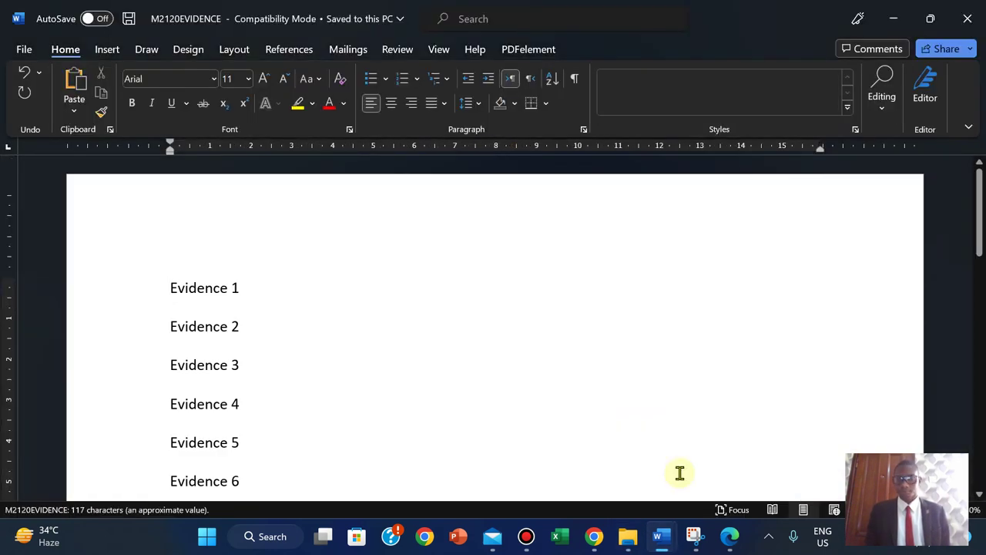
# Save and close the J220EVIDENCE document, leaving M2120EVIDENCE open.
pyautogui.moveTo(669, 536)
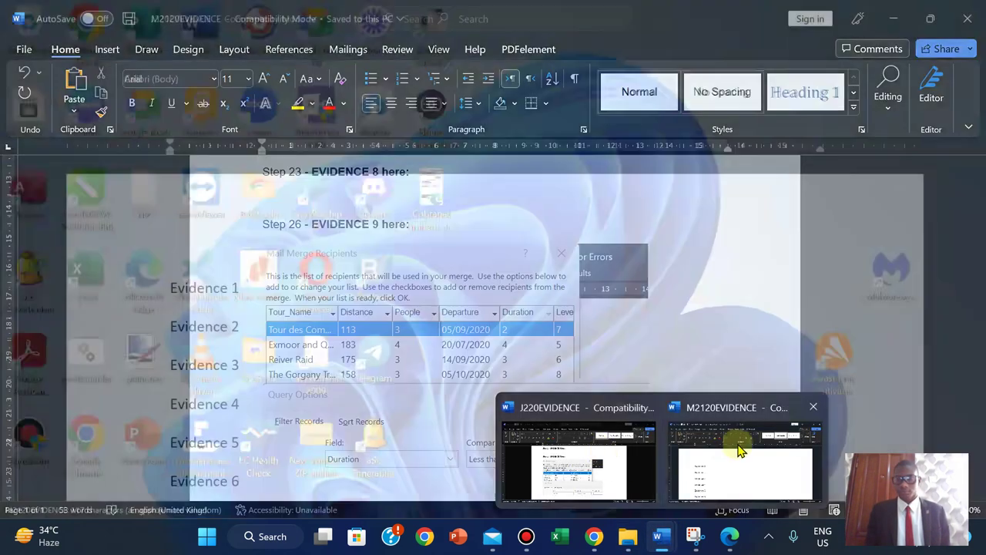
pyautogui.click(738, 441)
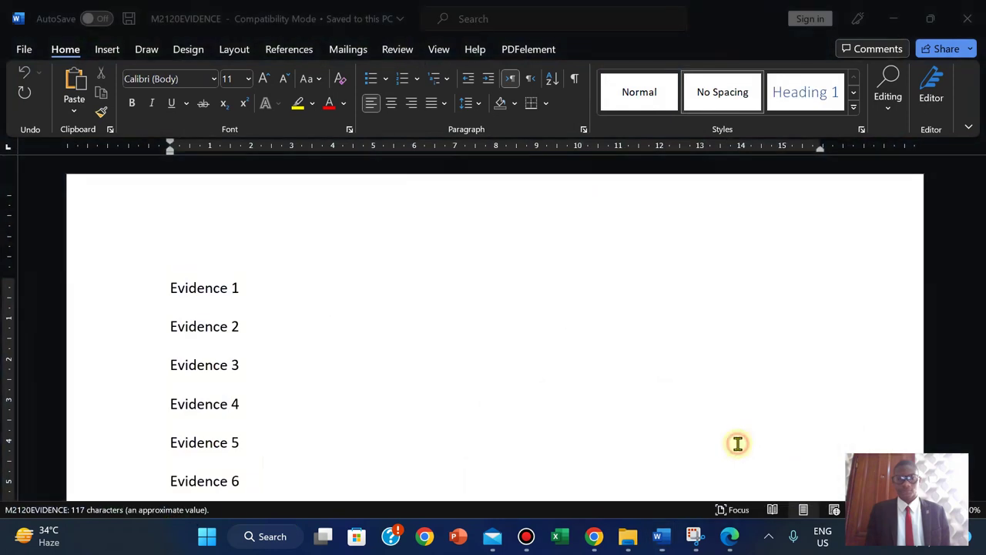
pyautogui.moveTo(657, 535)
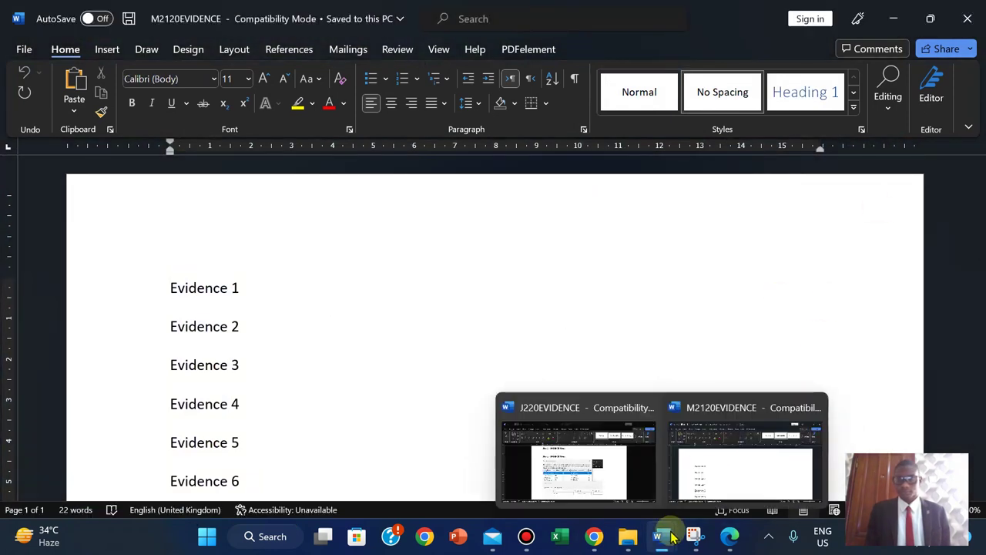
pyautogui.click(562, 452)
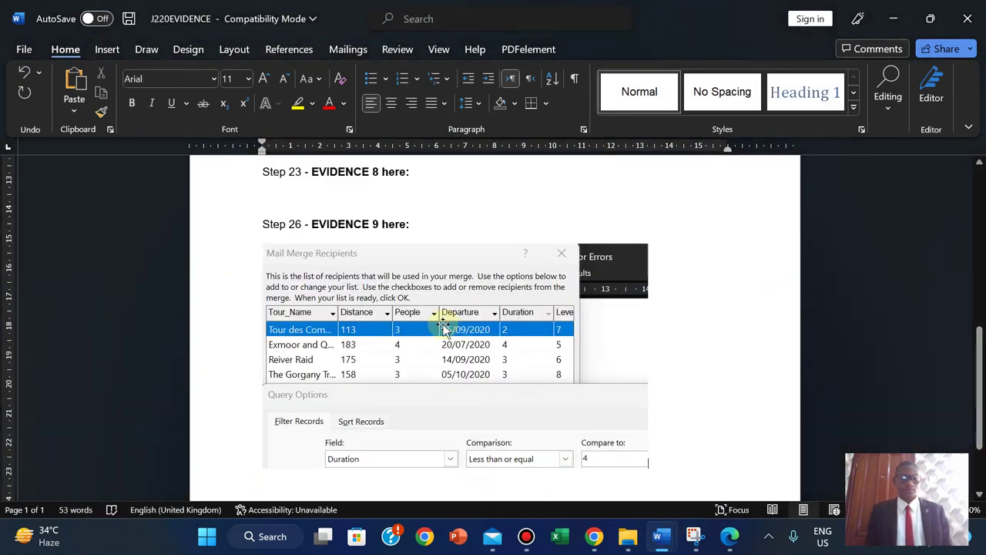
pyautogui.hotkey('ctrl', 's')
pyautogui.click(967, 18)
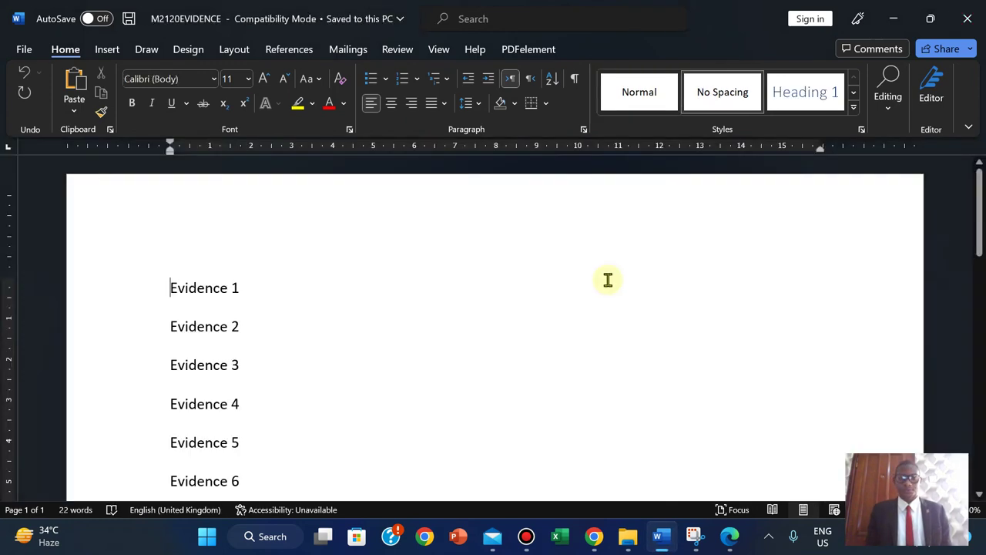
pyautogui.moveTo(978, 199)
pyautogui.mouseDown()
pyautogui.moveTo(979, 416)
pyautogui.moveTo(963, 293)
pyautogui.moveTo(977, 208)
pyautogui.mouseUp()
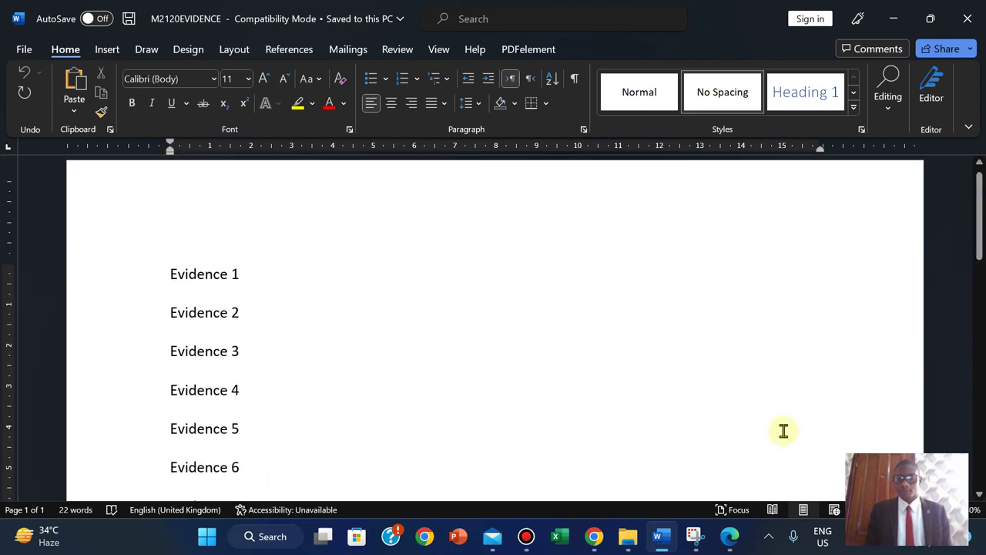
# Switch to the exam paper in Edge to reread the Task 1 instructions.
pyautogui.click(729, 537)
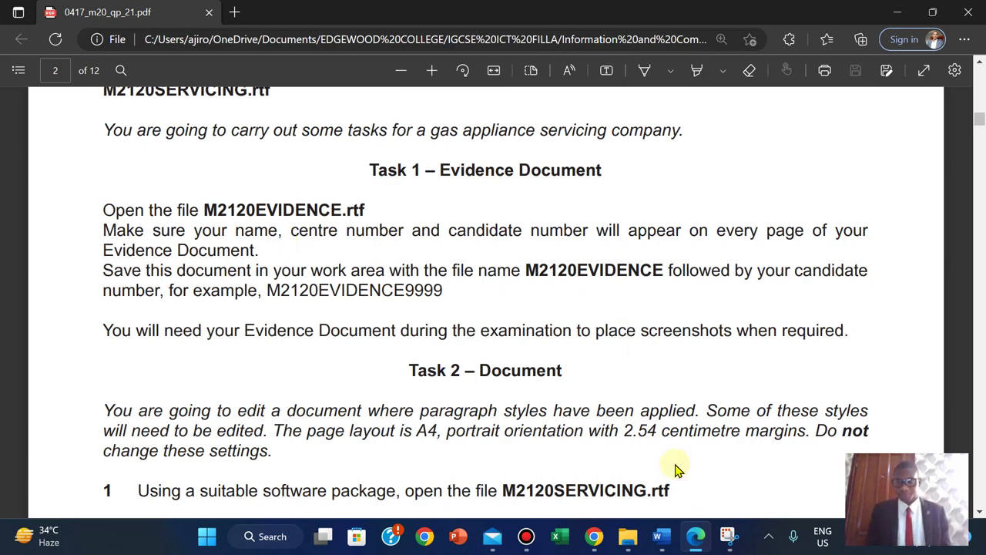
# Insert a Blank (Three Columns) header into the M2120EVIDENCE document.
pyautogui.click(657, 536)
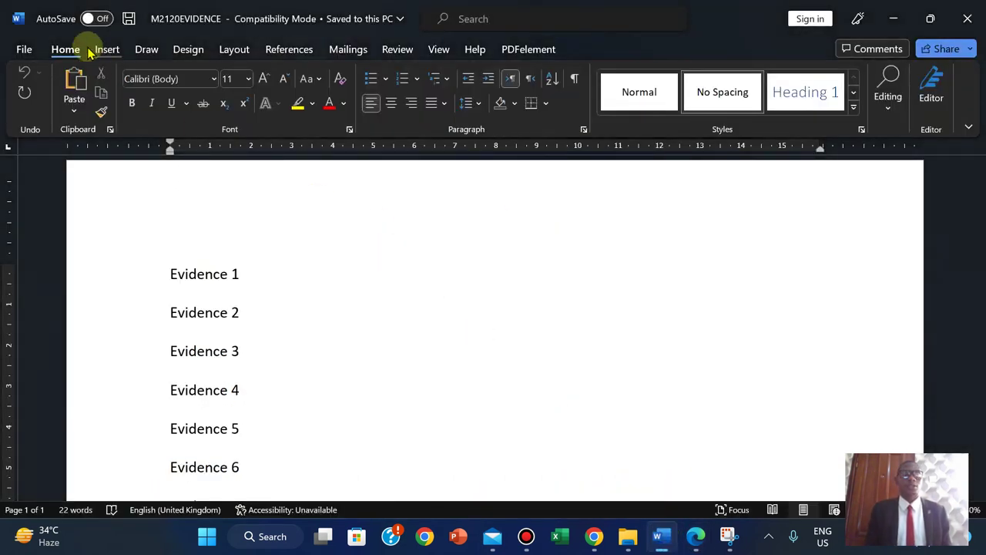
pyautogui.click(104, 49)
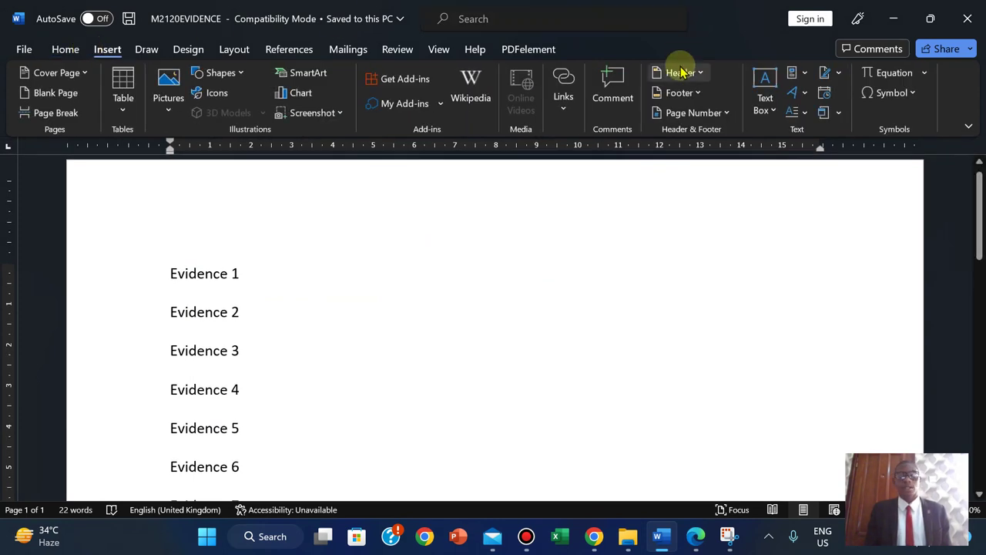
pyautogui.click(681, 73)
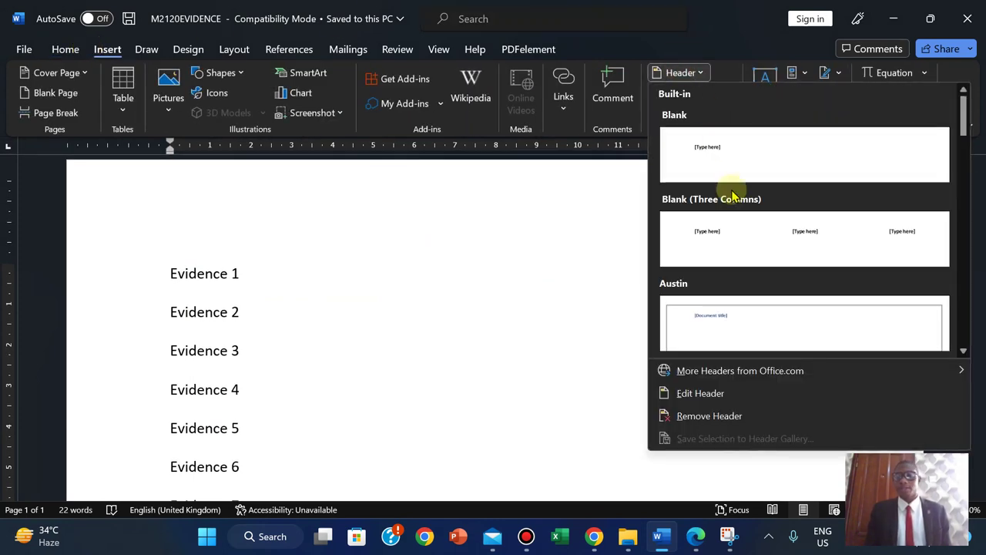
pyautogui.click(731, 227)
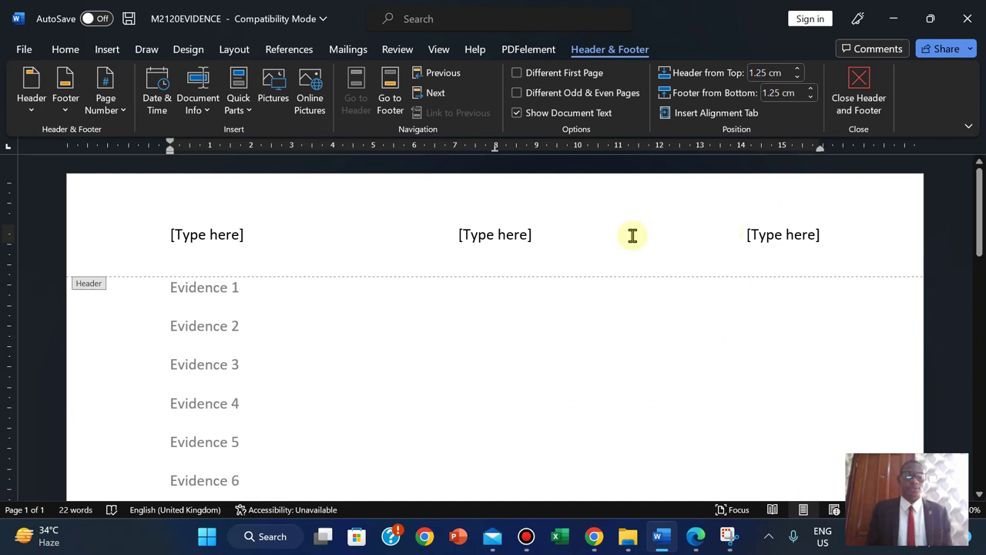
# Fill the left, centre and right header placeholders with the candidate's name, centre number and candidate number, then close the header.
pyautogui.click(196, 236)
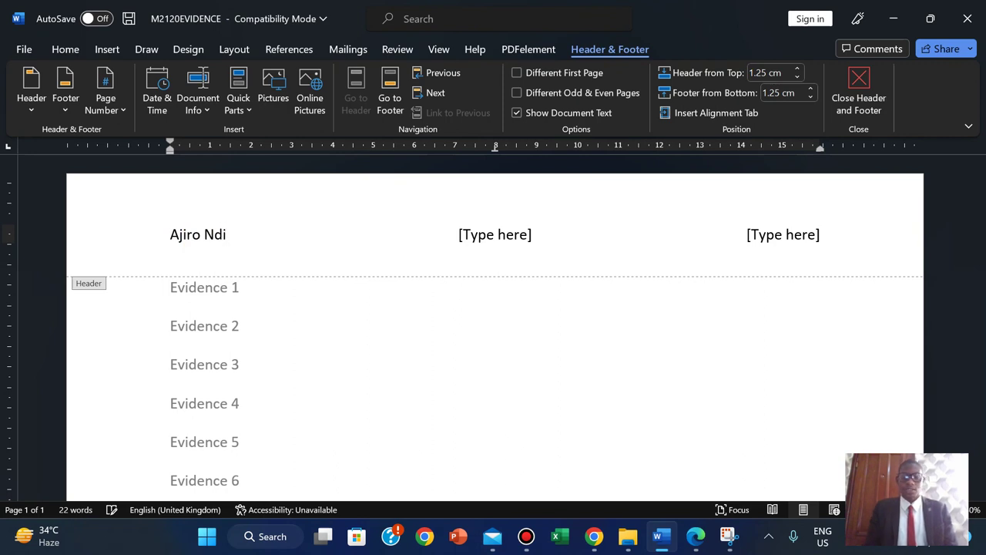
pyautogui.click(470, 236)
pyautogui.write('A')
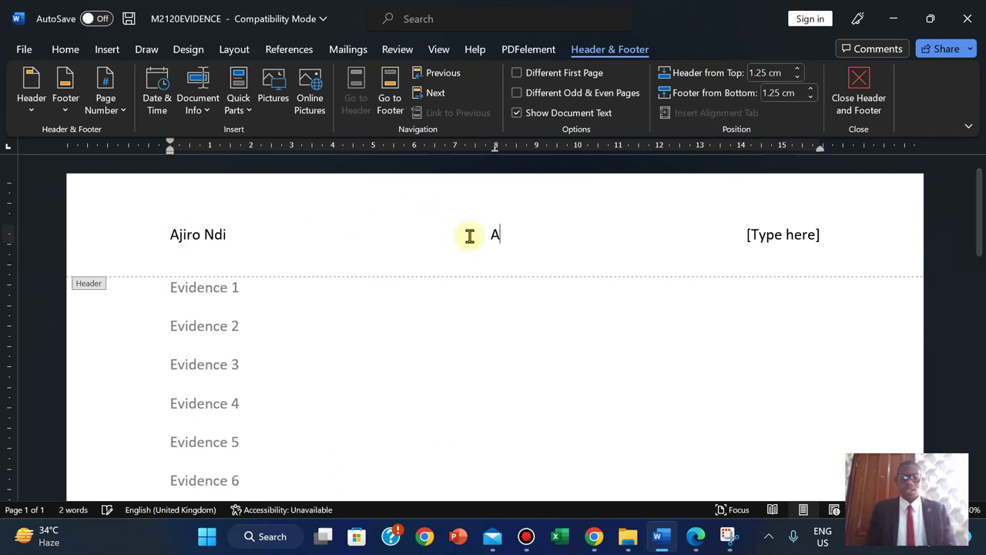
pyautogui.write('N017')
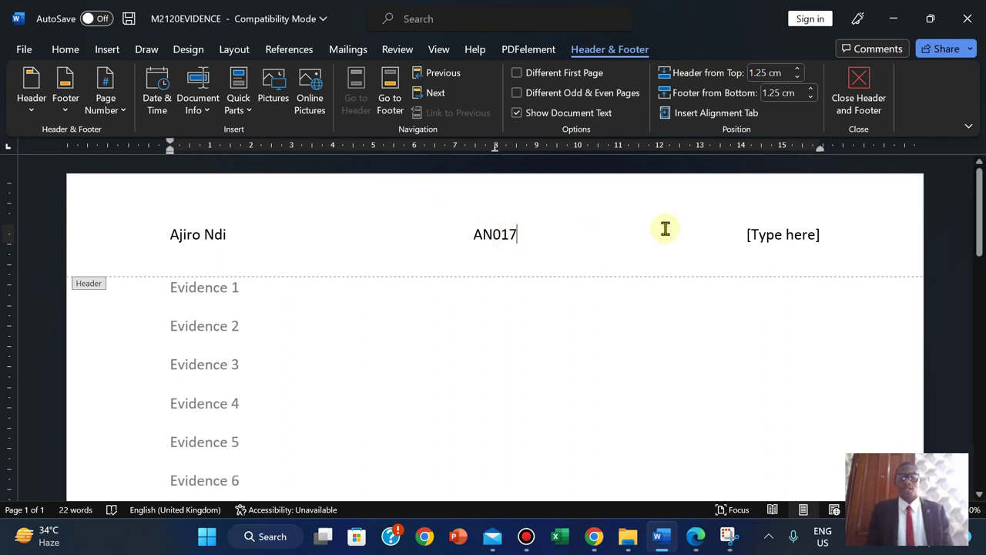
pyautogui.click(773, 233)
pyautogui.write('1234')
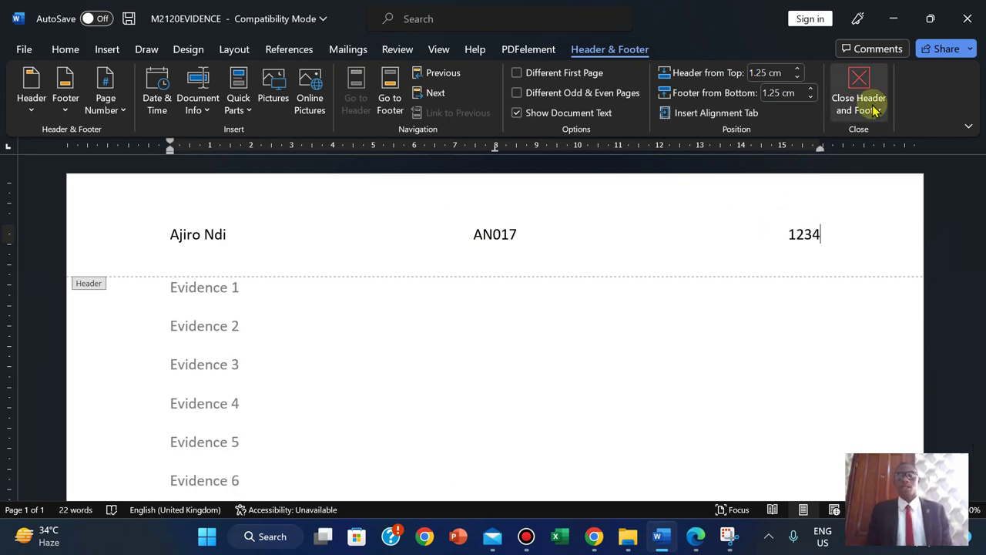
pyautogui.click(871, 103)
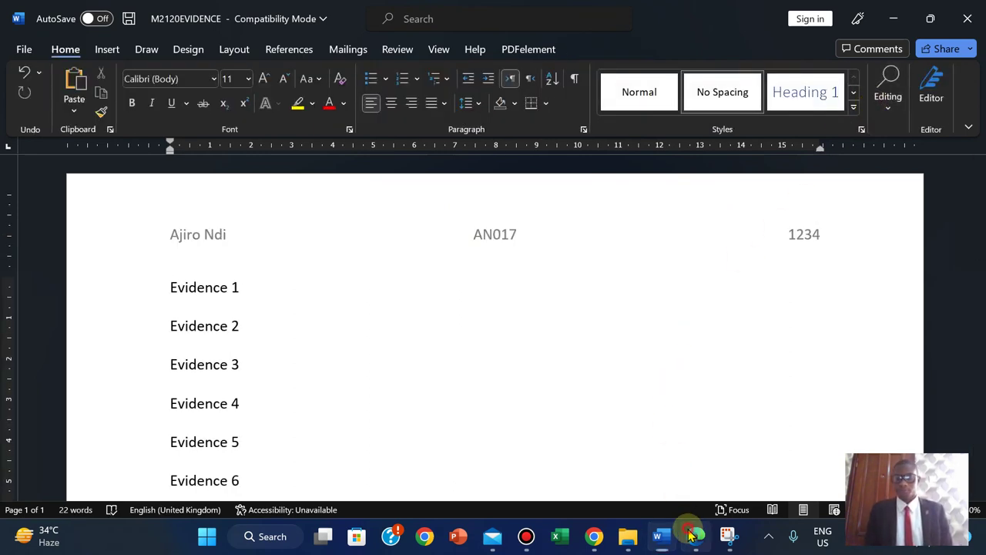
pyautogui.click(694, 537)
# Check the exam paper's file-naming instructions, then return to the Word evidence document.
pyautogui.scroll(-1, 541, 342)
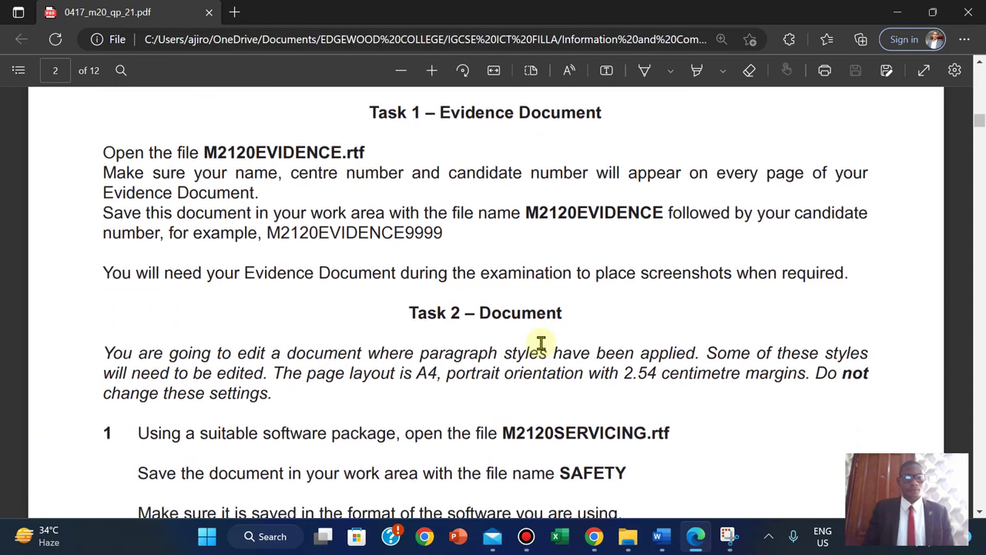
pyautogui.scroll(1, 540, 342)
pyautogui.scroll(-1, 541, 342)
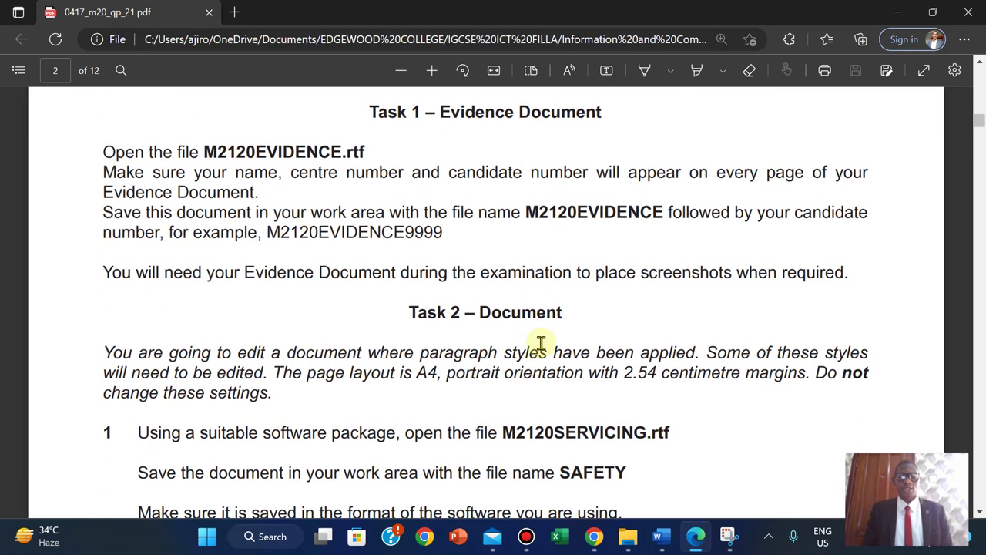
pyautogui.scroll(-1, 541, 342)
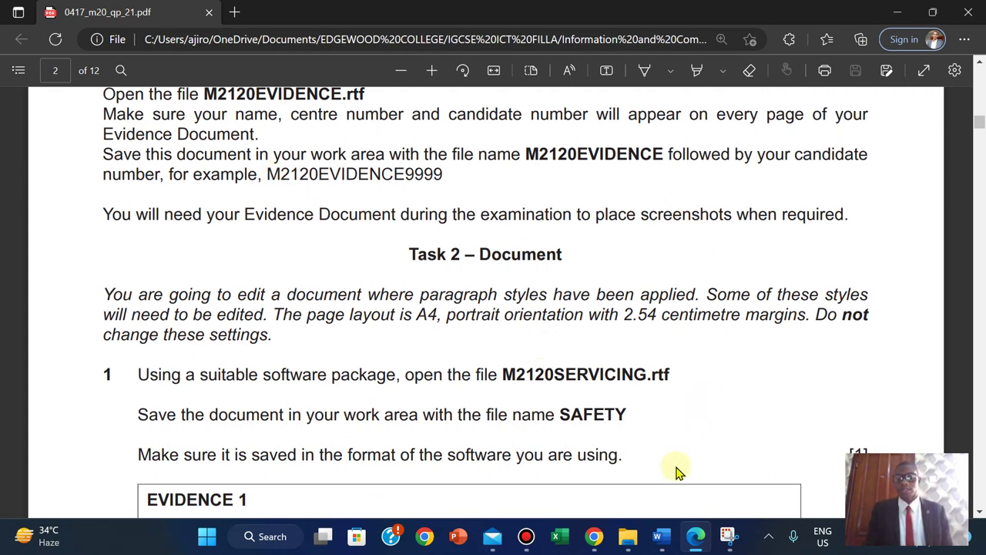
pyautogui.moveTo(661, 536)
pyautogui.click(651, 468)
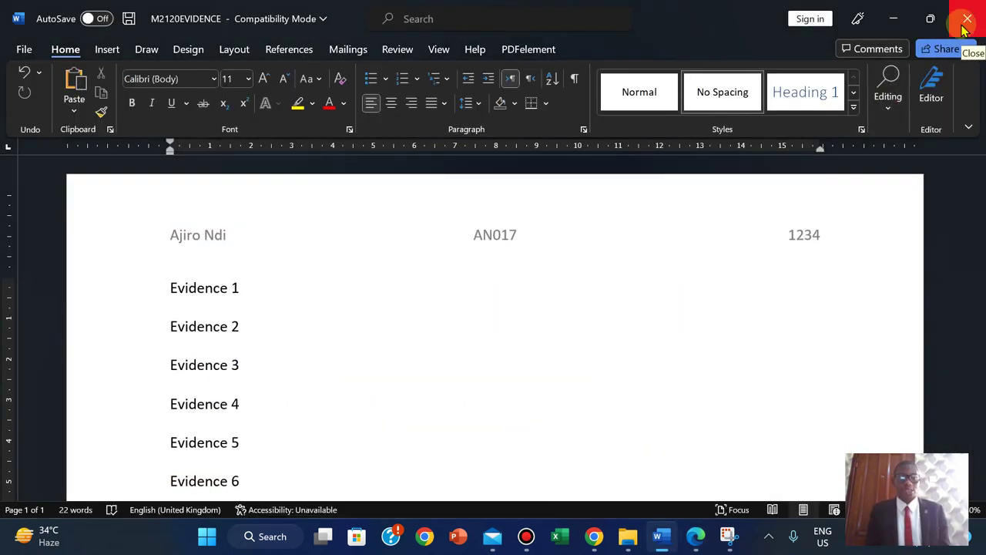
# Close the evidence document in Word, saving its changes.
pyautogui.click(967, 23)
pyautogui.click(430, 302)
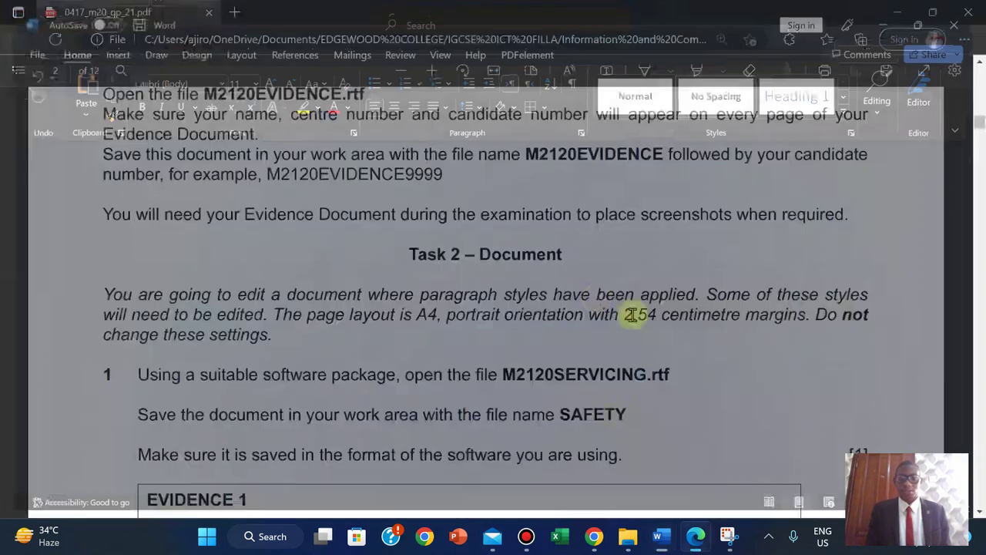
pyautogui.moveTo(628, 539)
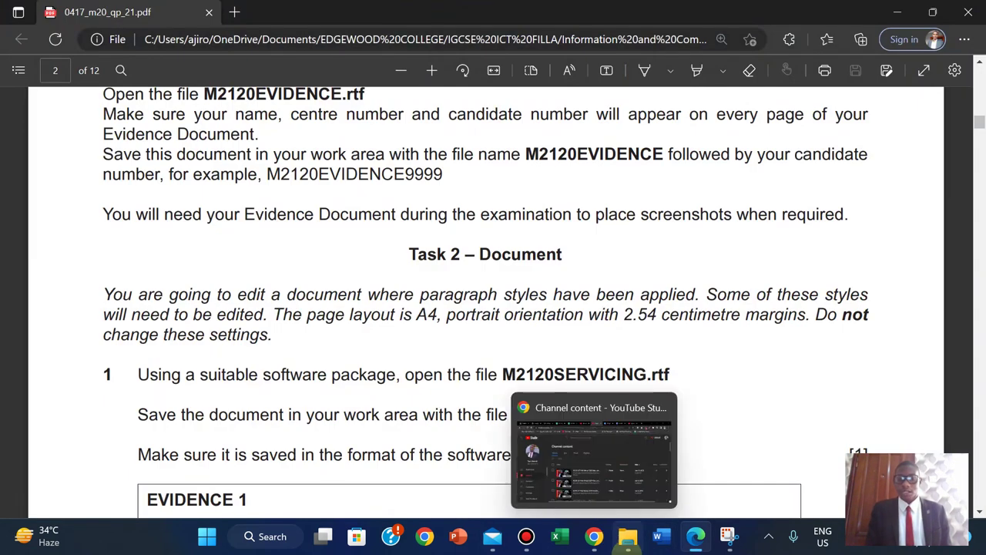
pyautogui.click(627, 454)
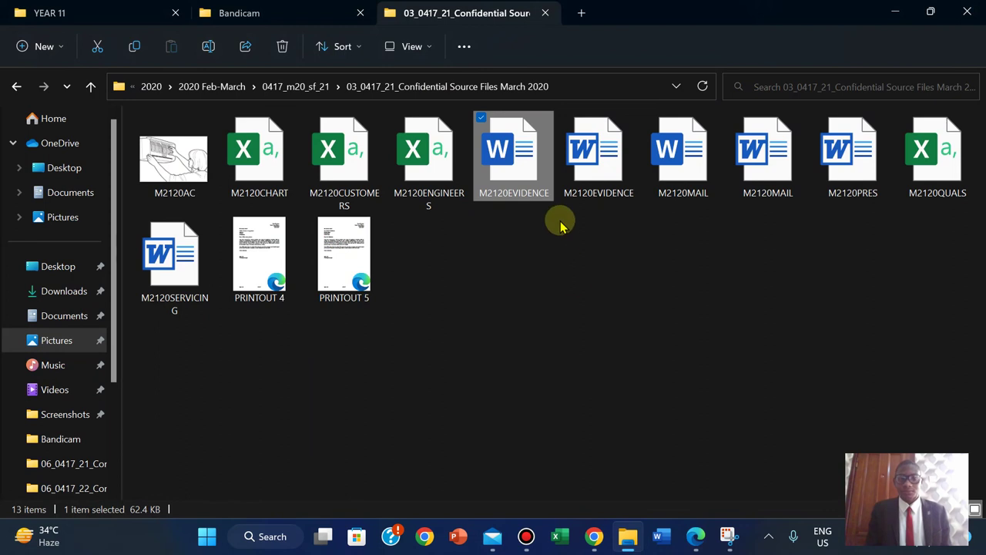
# Rename the M2120EVIDENCE file to M2120EVIDENCE1234 via Show more options > Rename.
pyautogui.rightClick(517, 162)
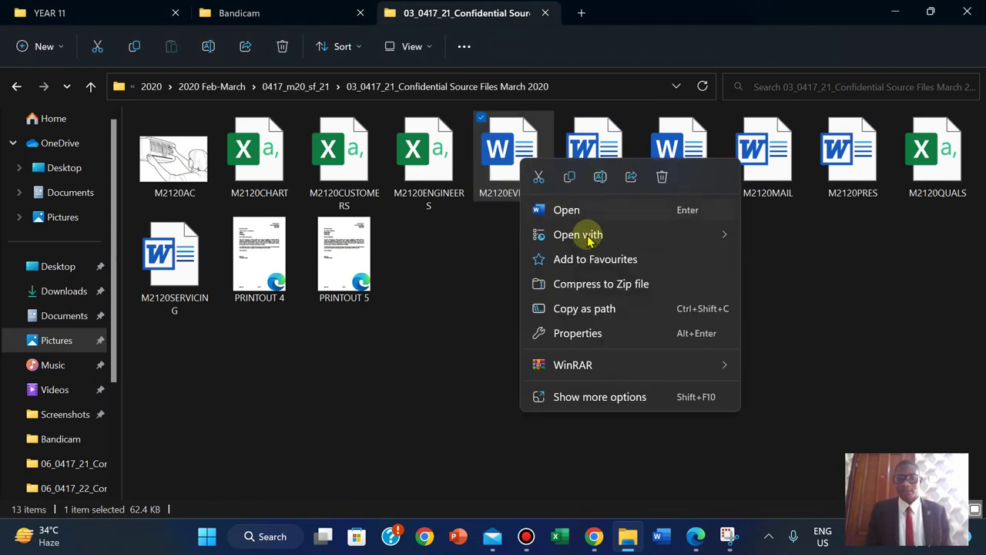
pyautogui.click(600, 397)
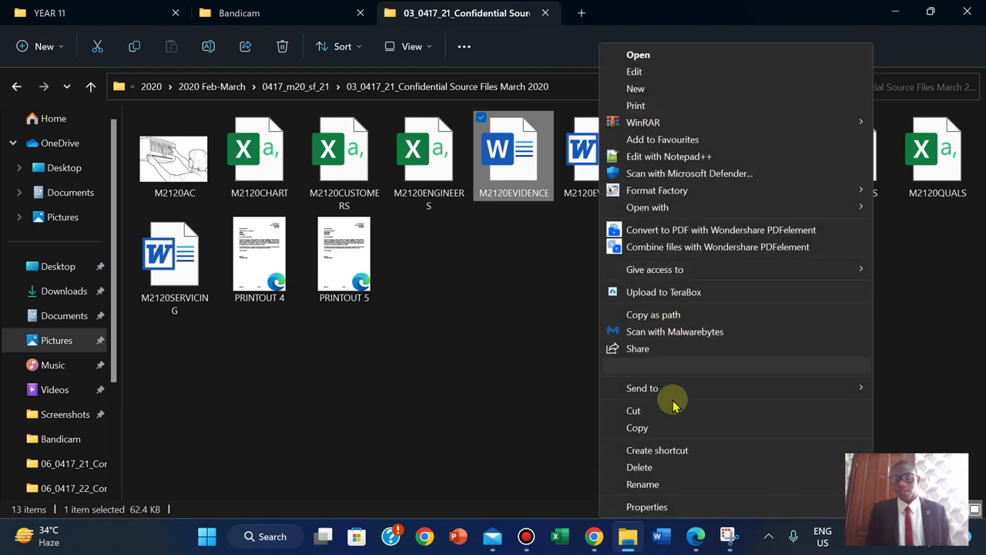
pyautogui.click(643, 484)
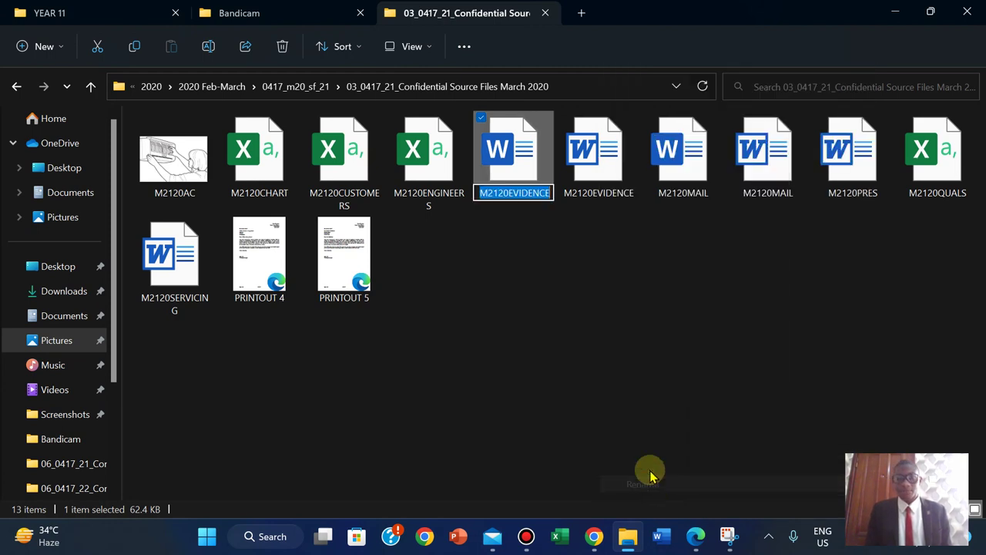
pyautogui.click(550, 194)
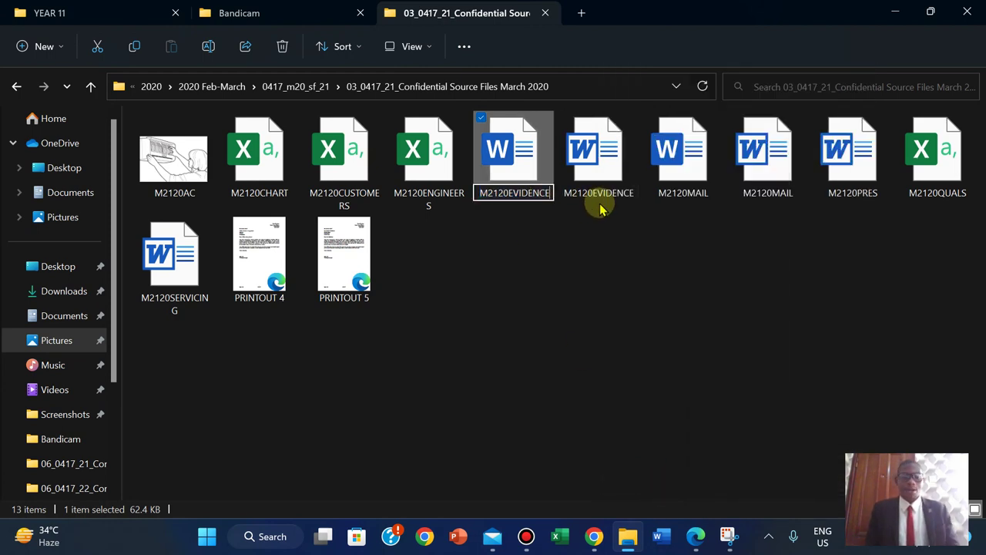
pyautogui.write('1234')
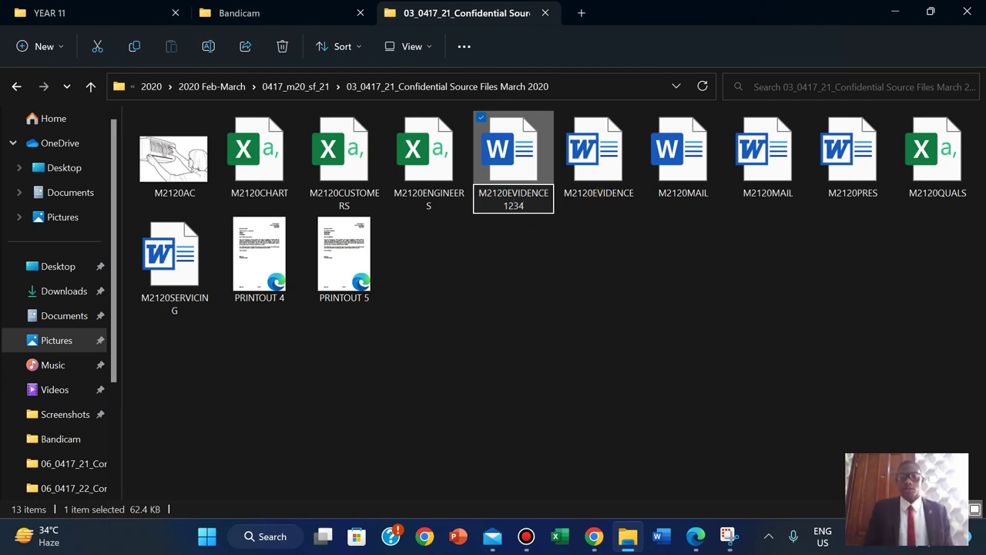
pyautogui.press('Return')
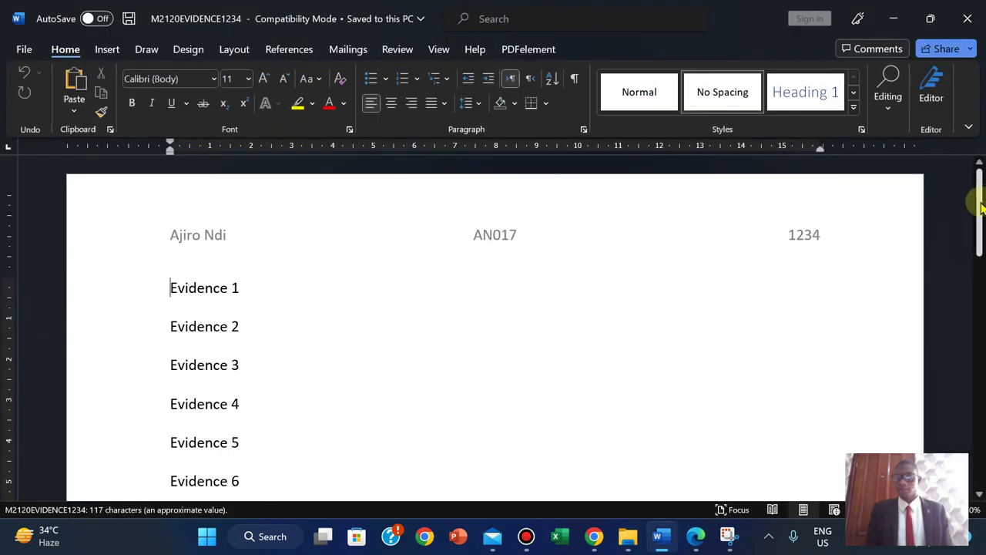
# Dismiss the licence warning over the open M2120EVIDENCE1234 document.
pyautogui.moveTo(976, 196)
pyautogui.mouseDown()
pyautogui.moveTo(974, 302)
pyautogui.moveTo(963, 192)
pyautogui.mouseUp()
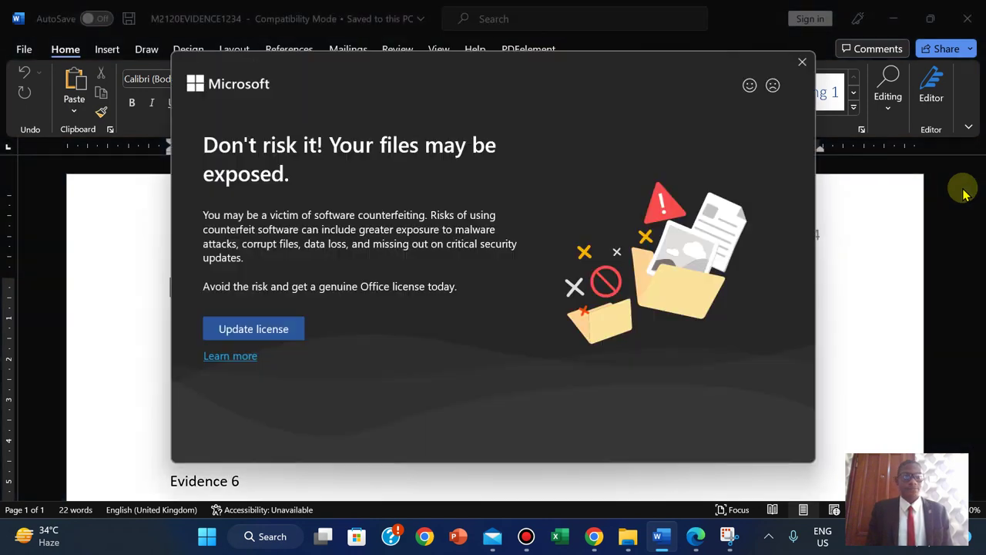
pyautogui.click(803, 64)
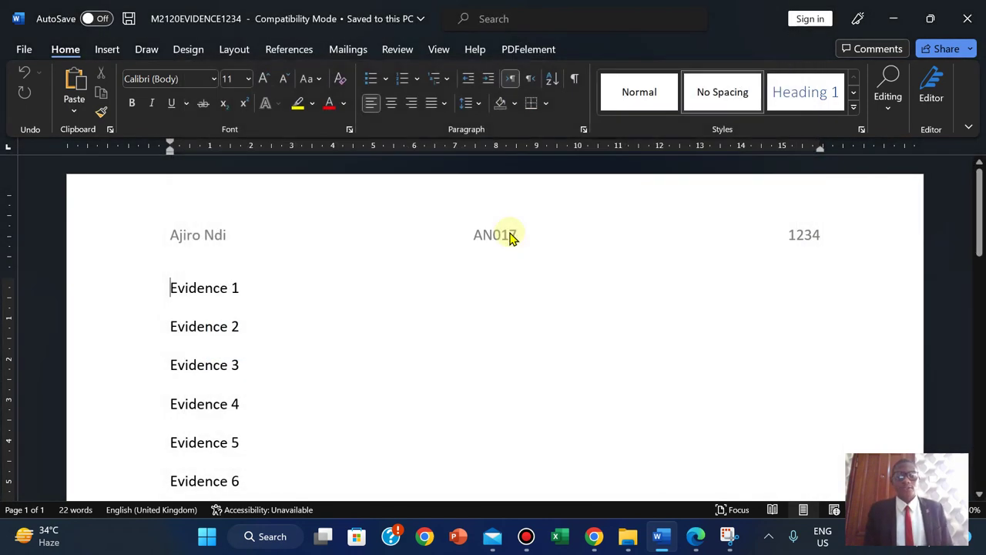
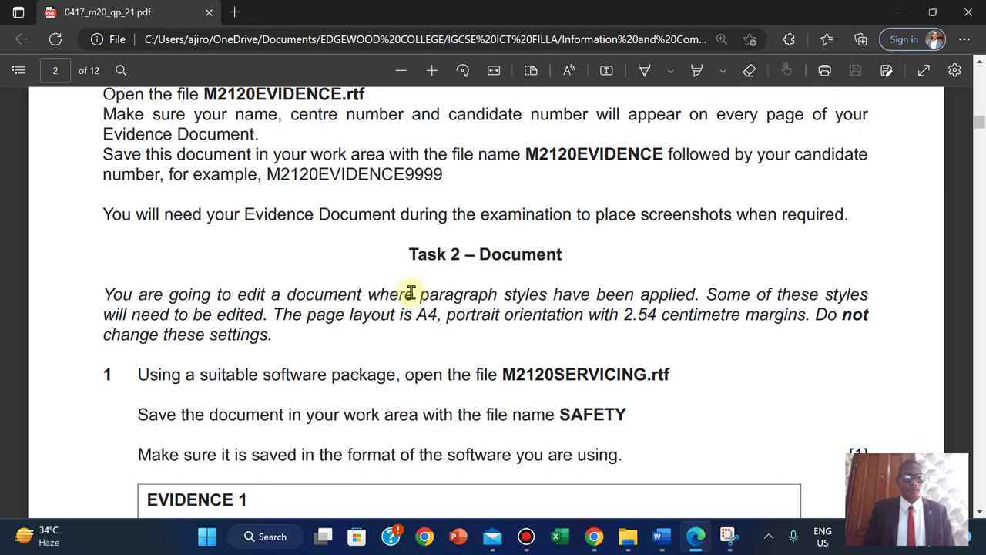
# Scroll through the PDF question paper to review the task instructions.
pyautogui.scroll(-3, 410, 292)
pyautogui.scroll(1, 410, 292)
pyautogui.scroll(-1, 411, 292)
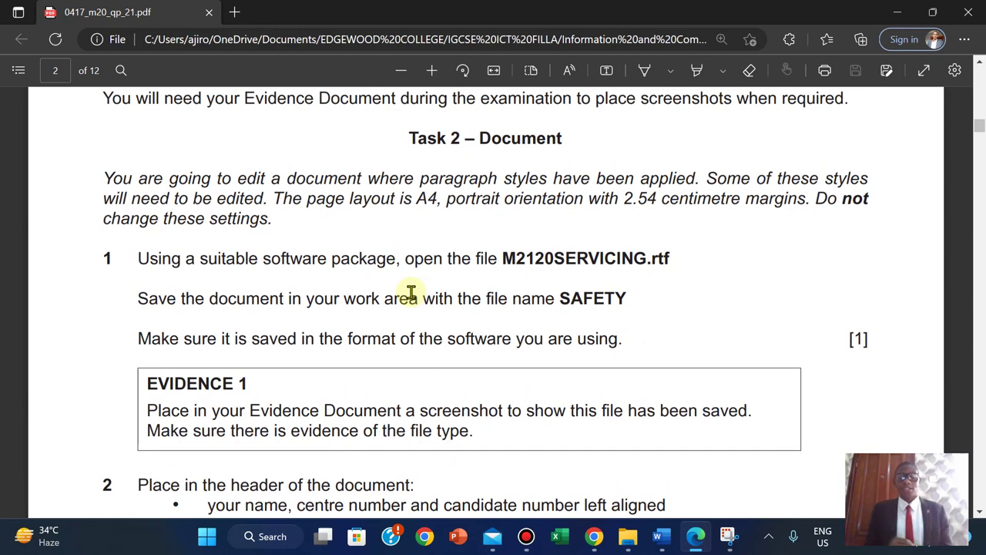
pyautogui.scroll(2, 411, 292)
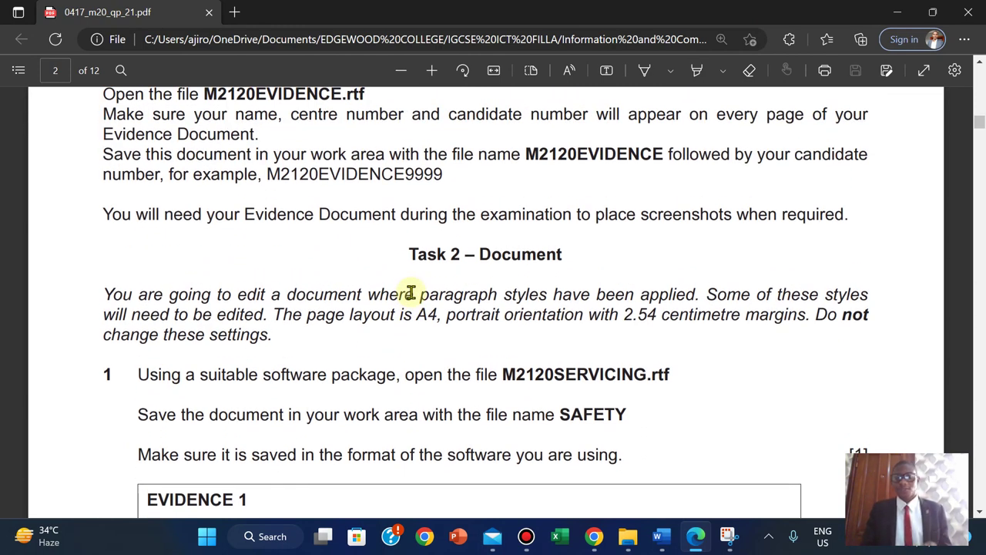
pyautogui.scroll(-2, 411, 292)
pyautogui.scroll(-1, 408, 293)
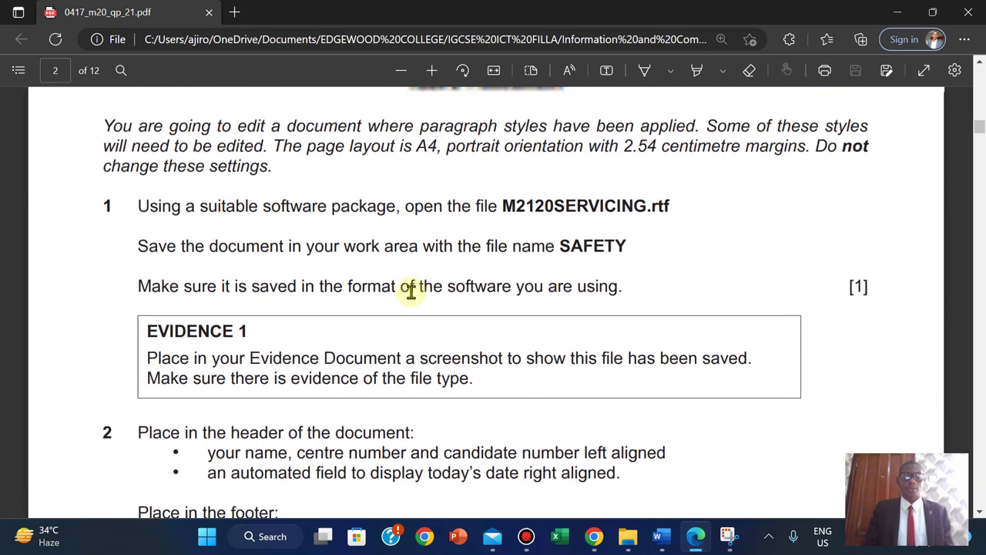
pyautogui.scroll(1, 408, 293)
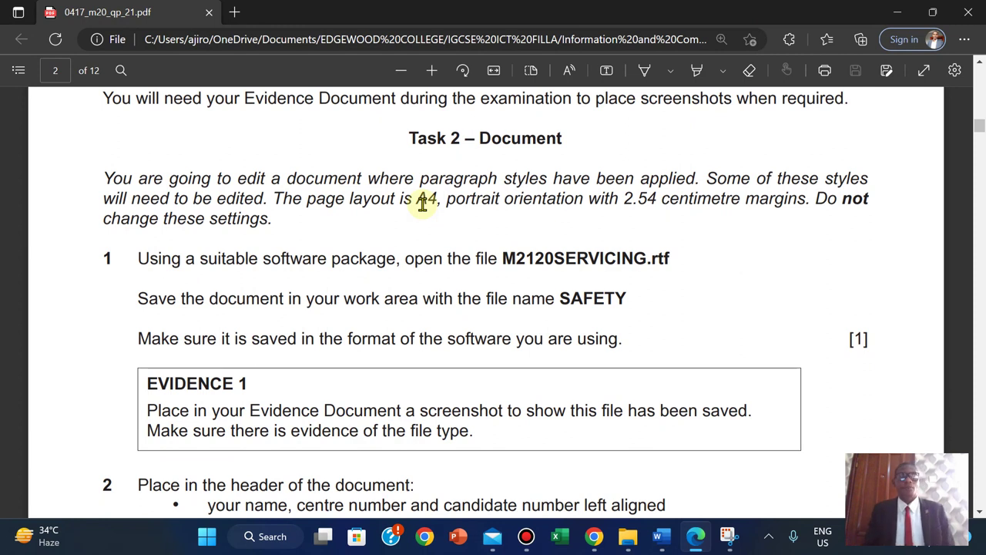
pyautogui.scroll(-1, 422, 203)
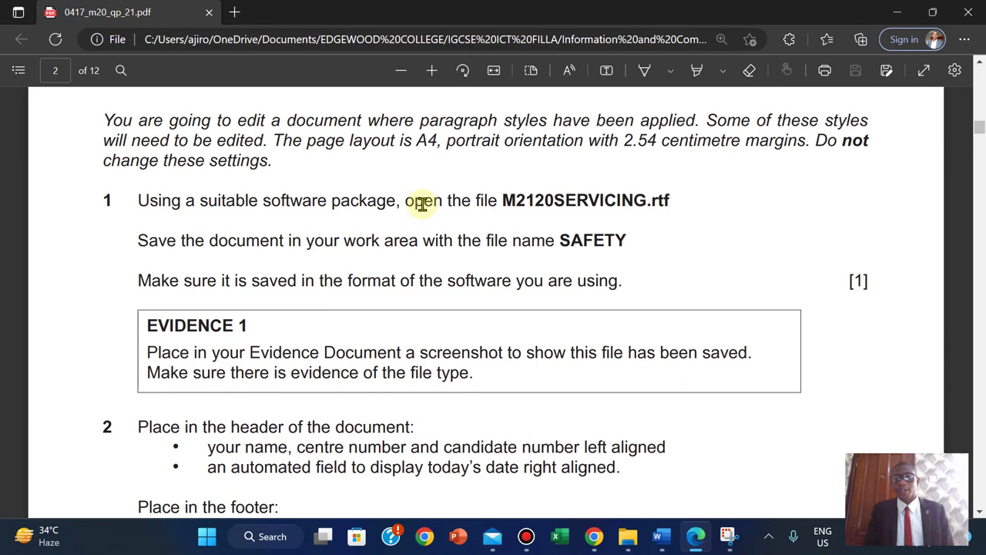
pyautogui.scroll(1, 422, 203)
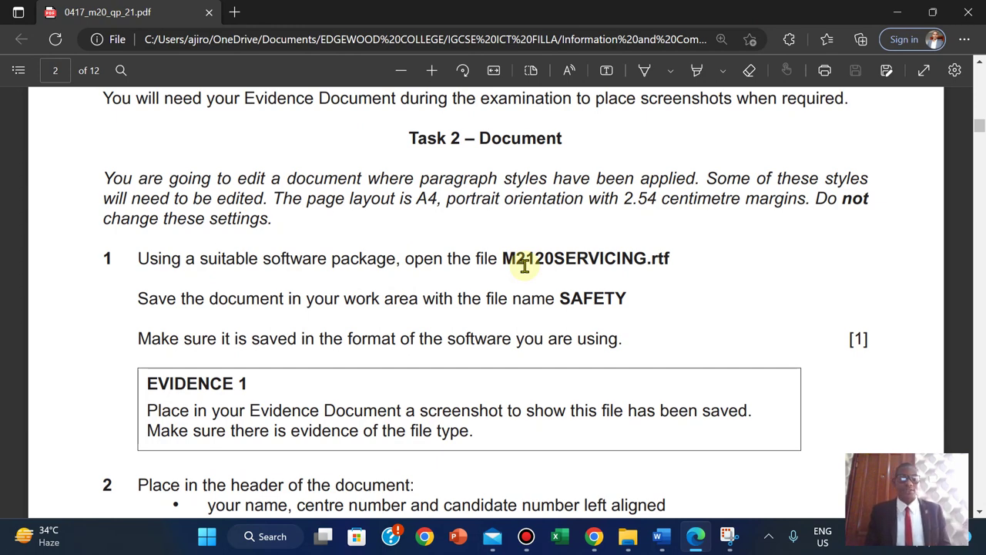
# Open M2120SERVICING from the source folder in Word with editing enabled, then go back to the PDF.
pyautogui.click(628, 536)
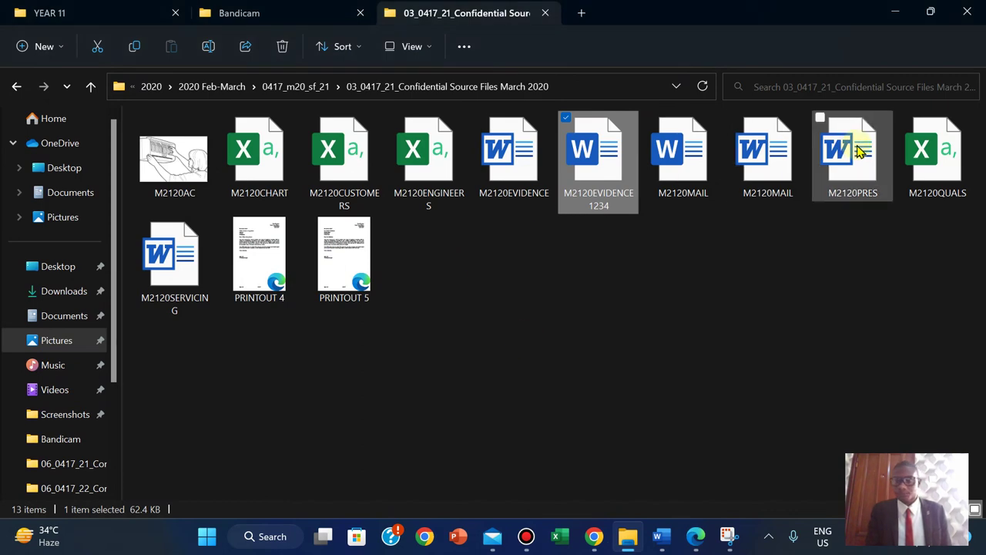
pyautogui.doubleClick(185, 290)
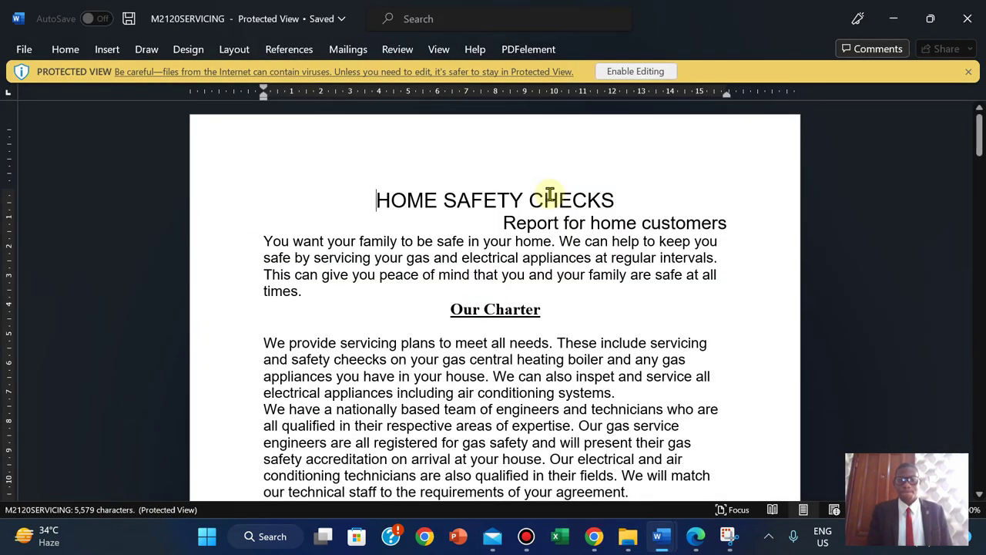
pyautogui.click(641, 71)
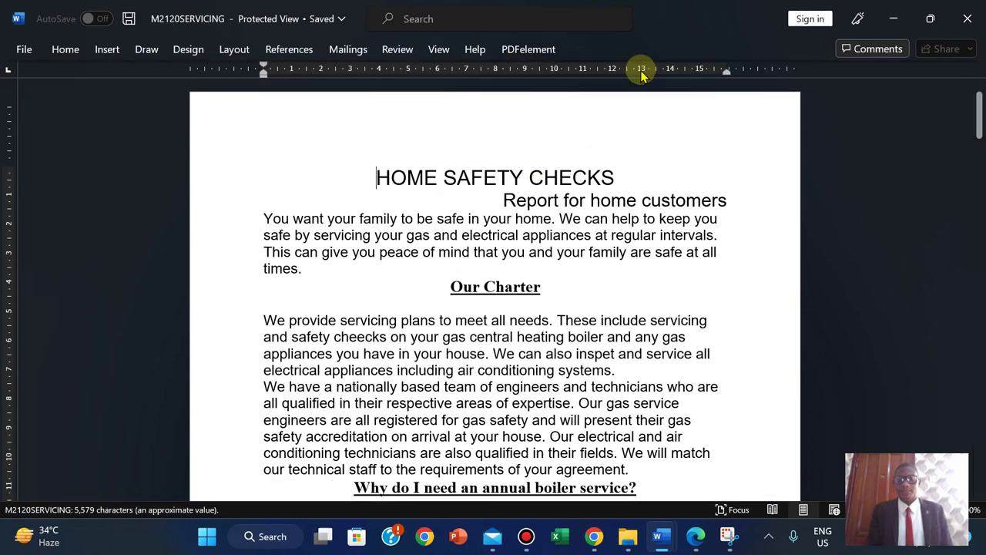
pyautogui.click(695, 536)
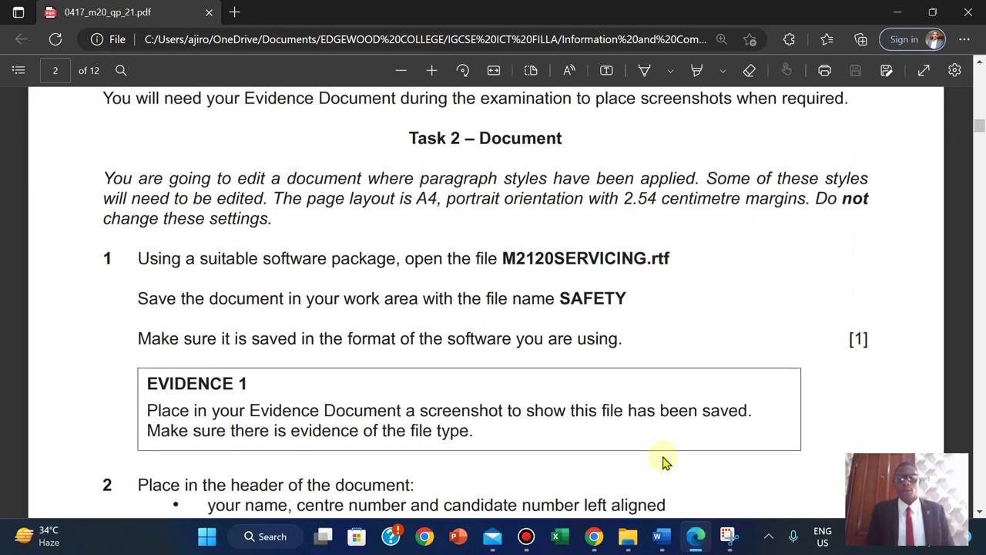
# Select and copy the word 'SAFETY' from question 1 in the PDF.
pyautogui.moveTo(560, 298); pyautogui.dragTo(626, 301)
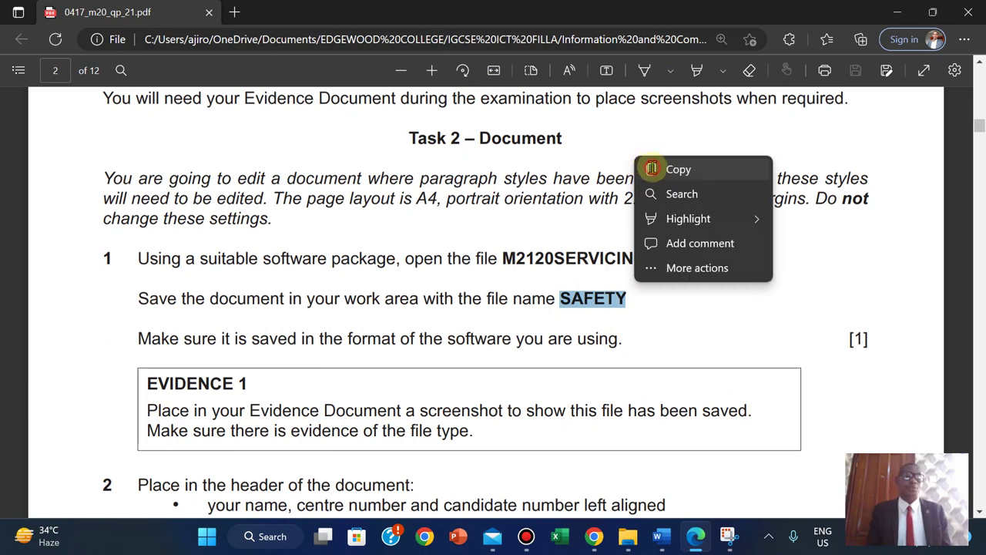
pyautogui.click(650, 168)
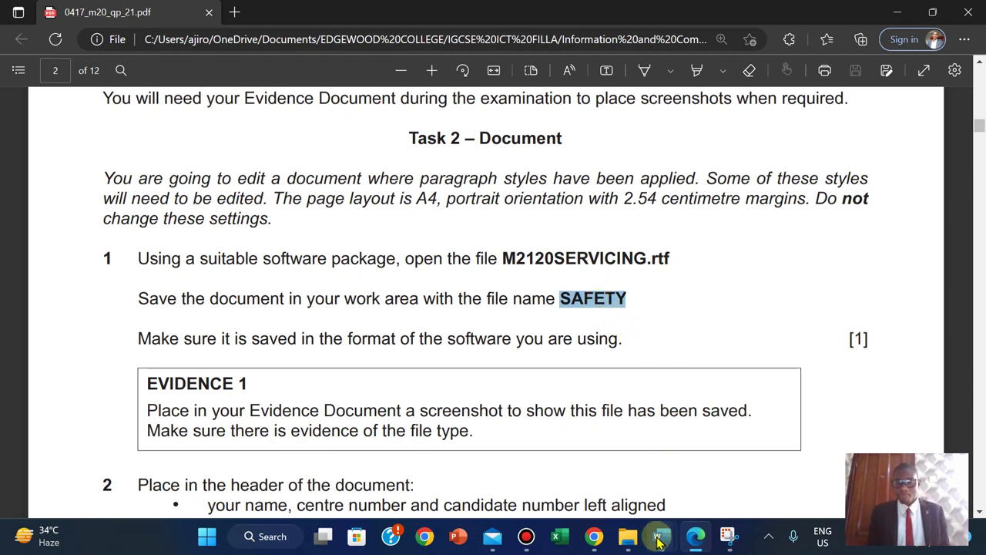
pyautogui.moveTo(659, 539)
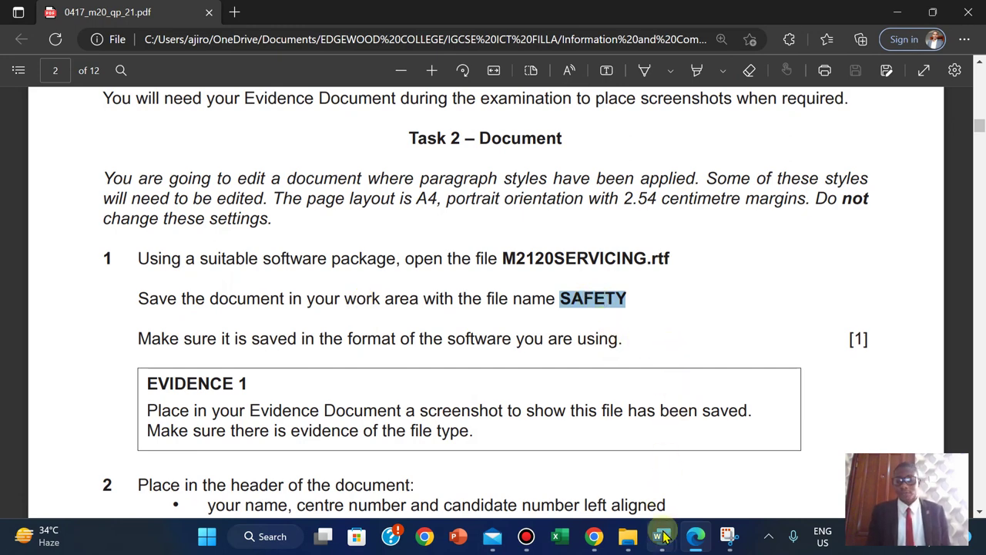
# Save M2120SERVICING as SAFETY in Word Document (*.docx) format.
pyautogui.click(744, 461)
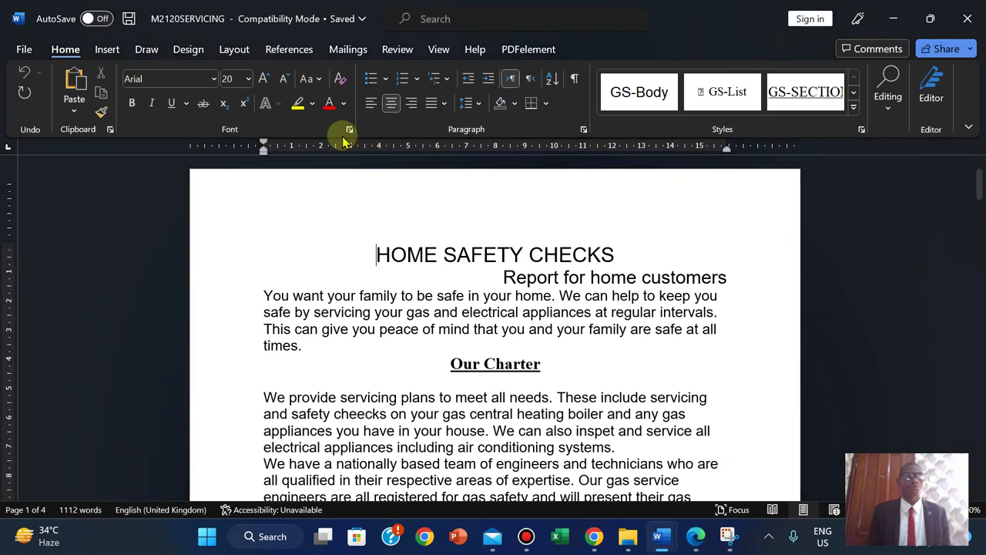
pyautogui.click(21, 50)
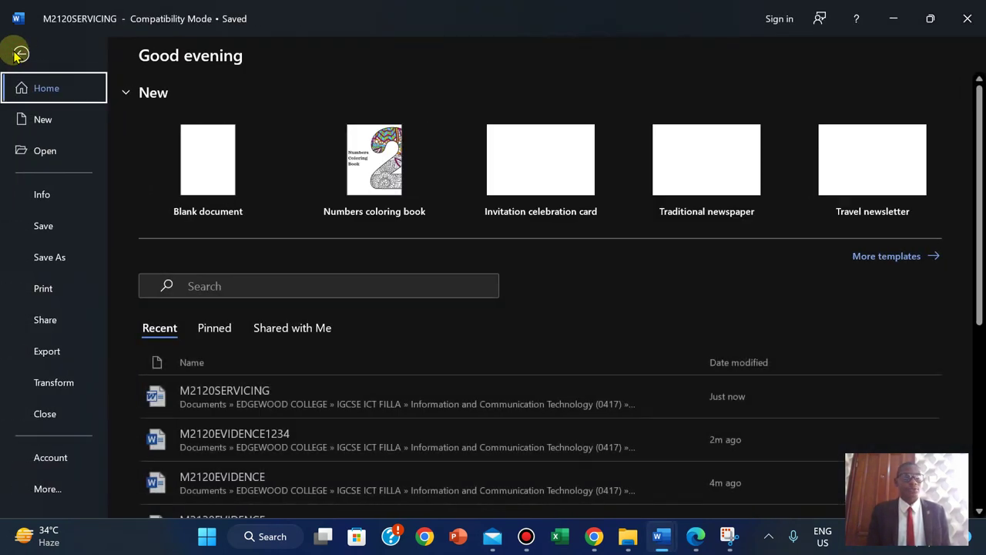
pyautogui.click(40, 257)
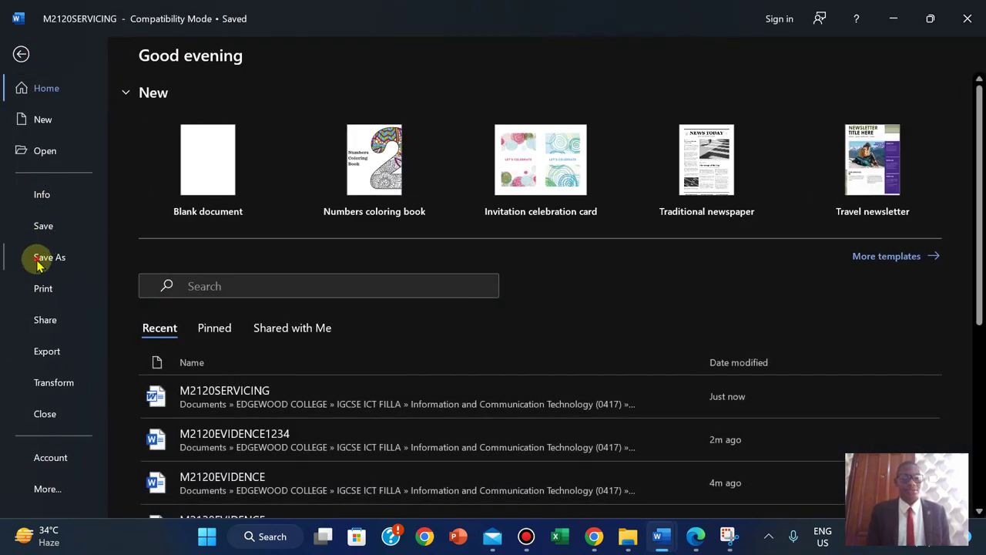
pyautogui.doubleClick(473, 115)
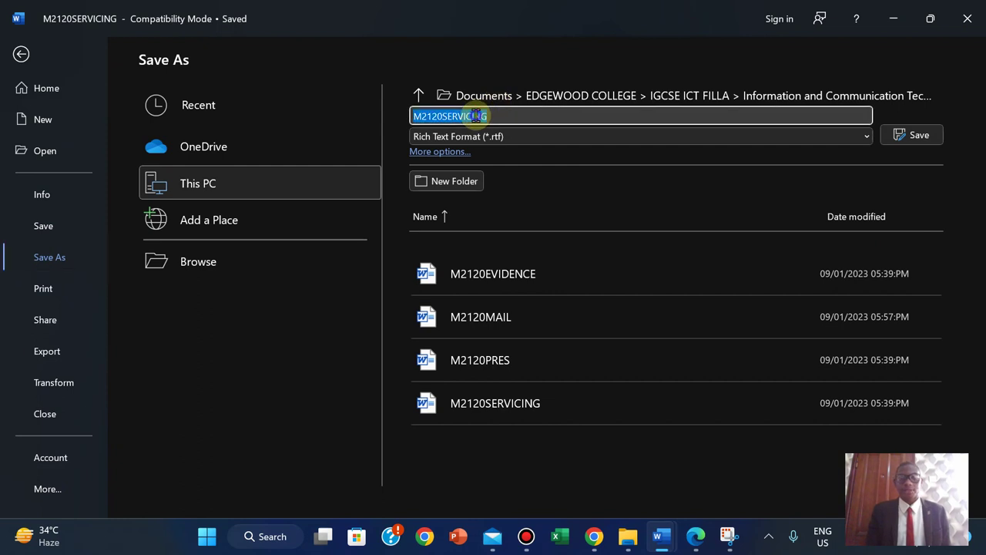
pyautogui.rightClick(478, 119)
pyautogui.click(496, 162)
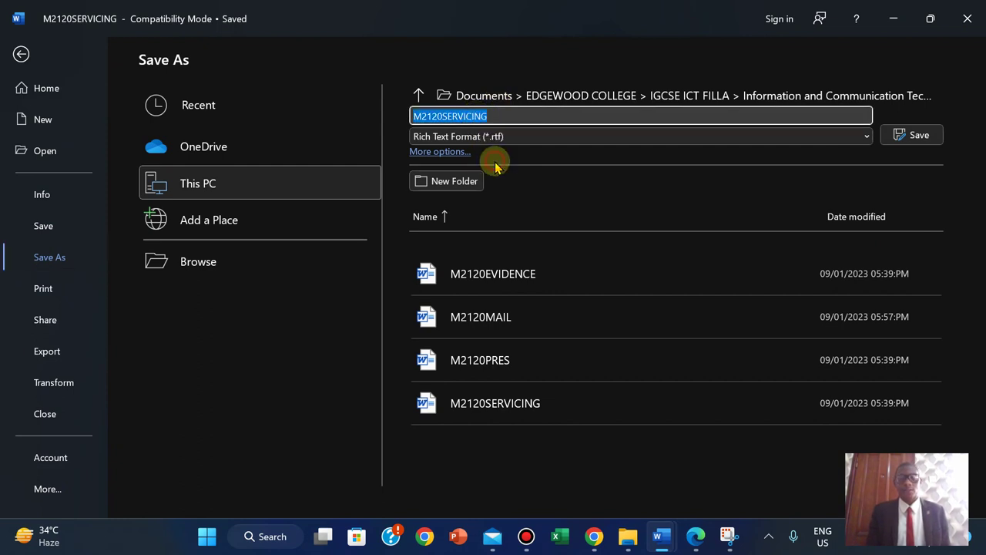
pyautogui.click(464, 137)
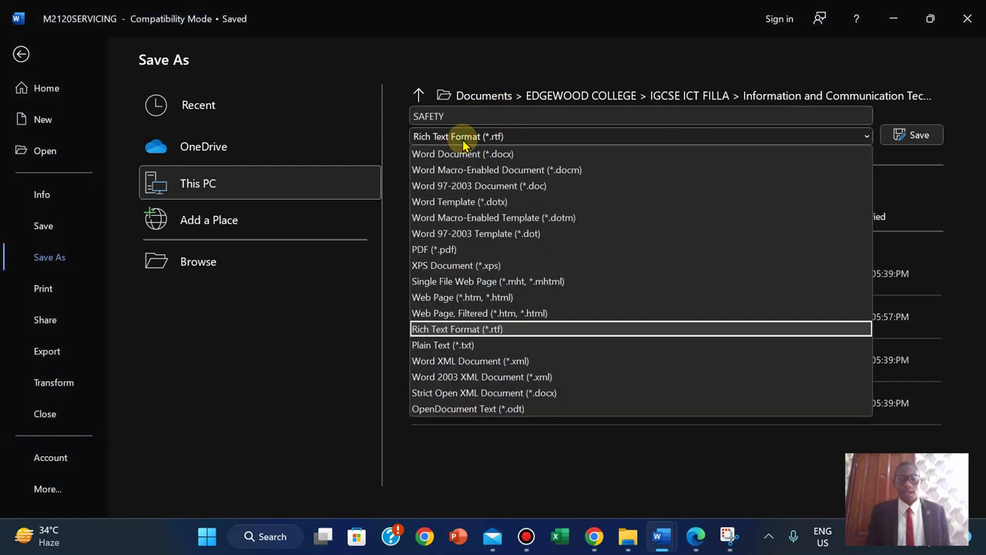
pyautogui.click(461, 153)
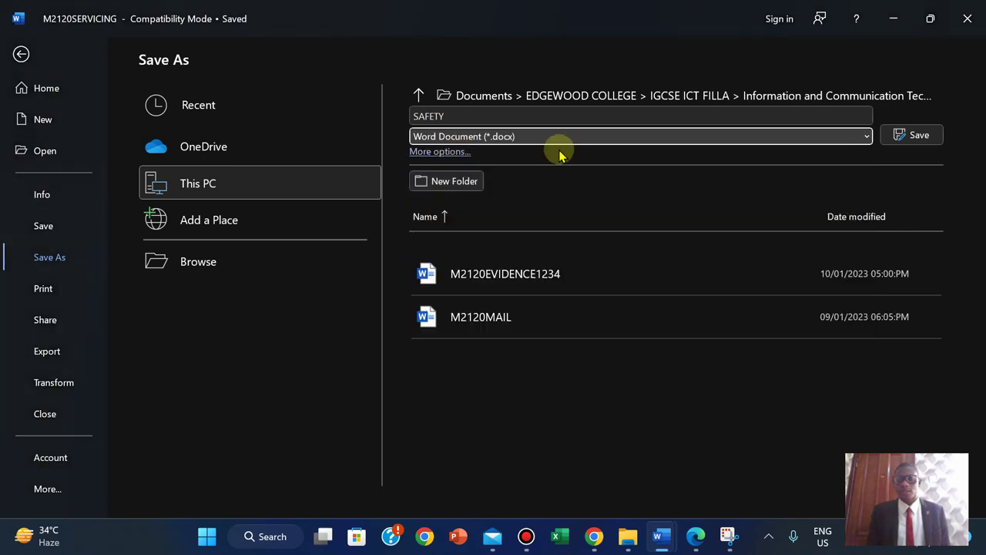
pyautogui.click(894, 136)
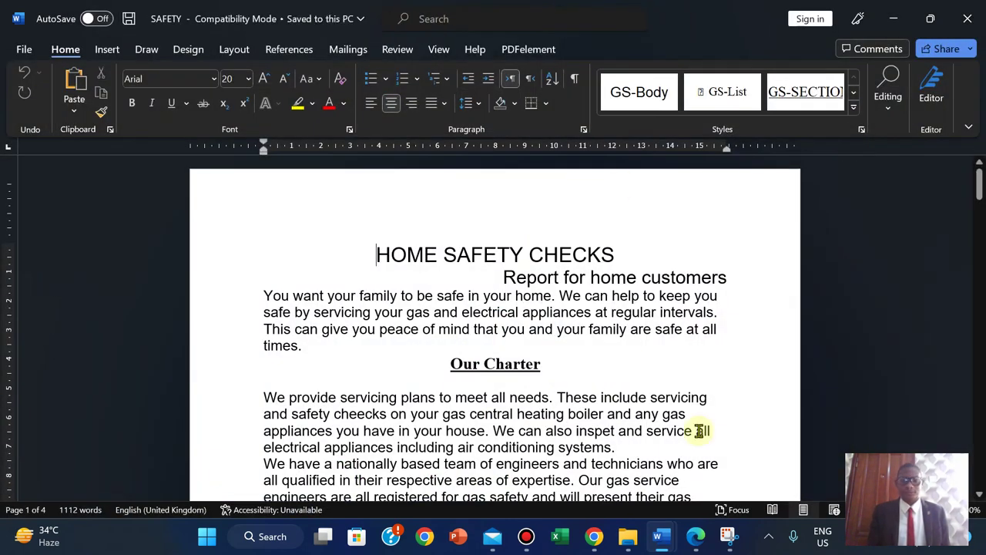
pyautogui.click(696, 536)
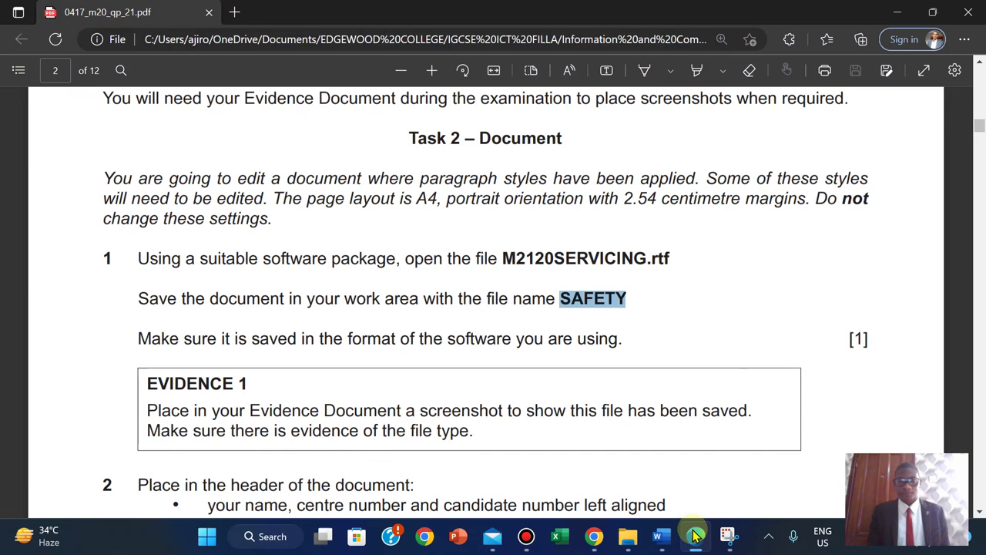
# Mark question 1's three save-instruction lines with a green highlight.
pyautogui.click(289, 323)
pyautogui.scroll(-1, 291, 325)
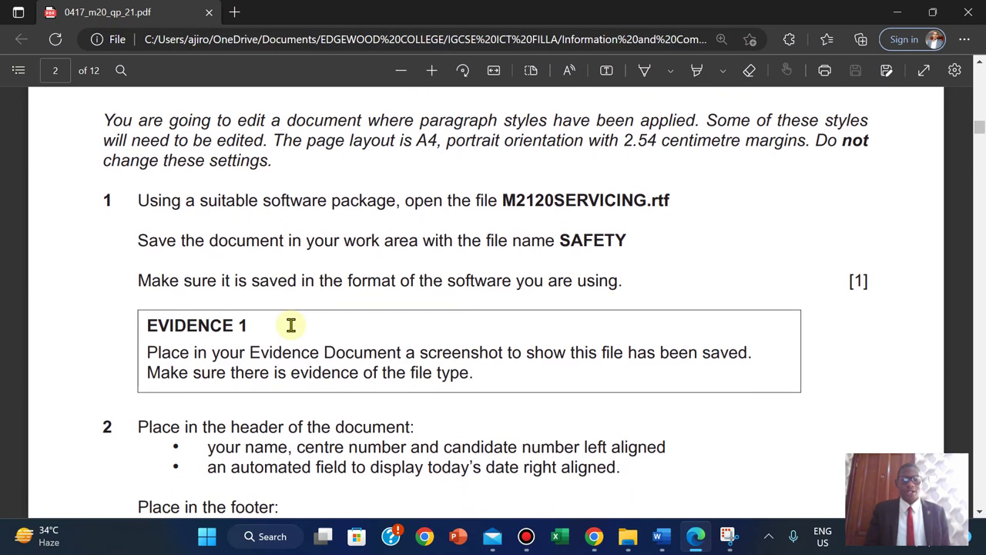
pyautogui.scroll(2, 289, 325)
pyautogui.scroll(-1, 289, 325)
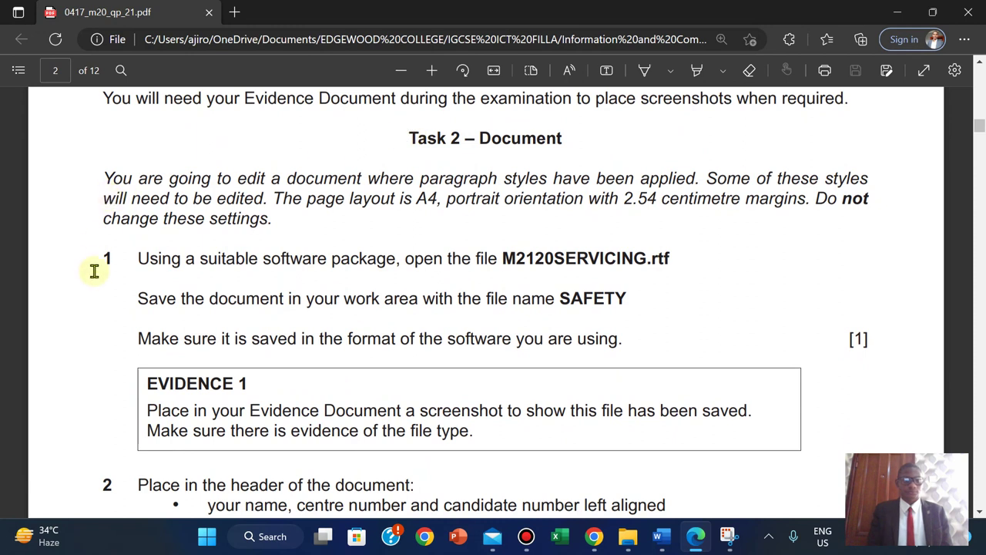
pyautogui.moveTo(98, 257); pyautogui.dragTo(868, 344)
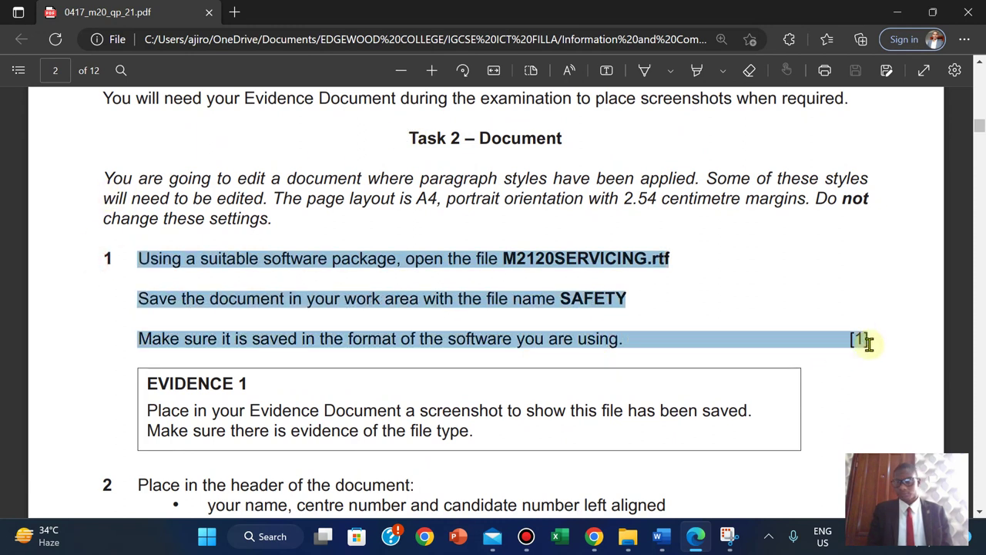
pyautogui.moveTo(901, 278)
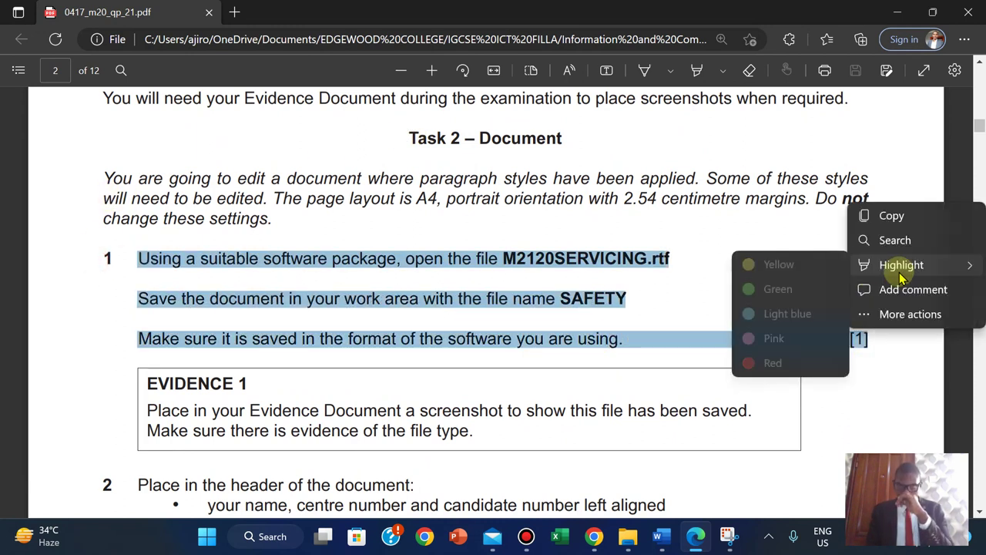
pyautogui.click(748, 288)
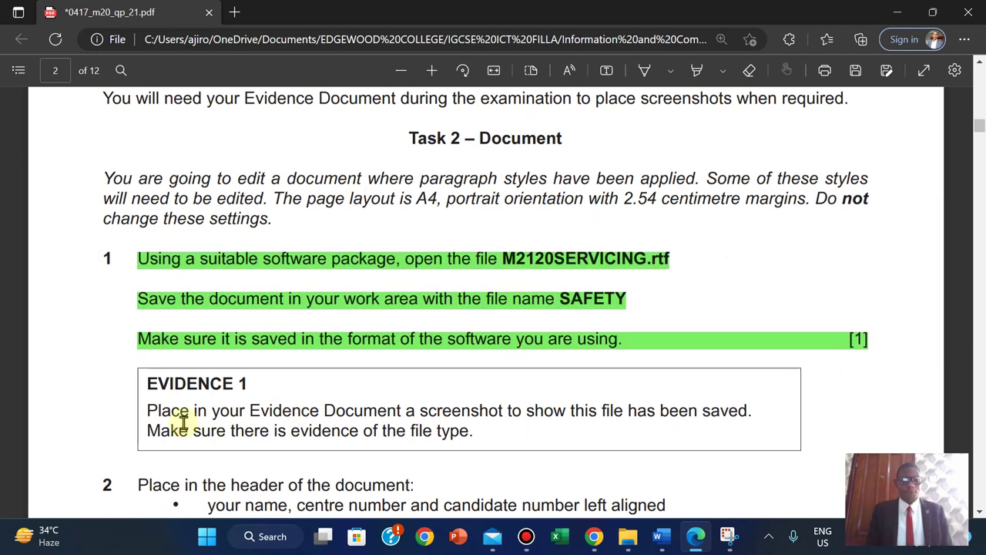
pyautogui.scroll(-3, 183, 422)
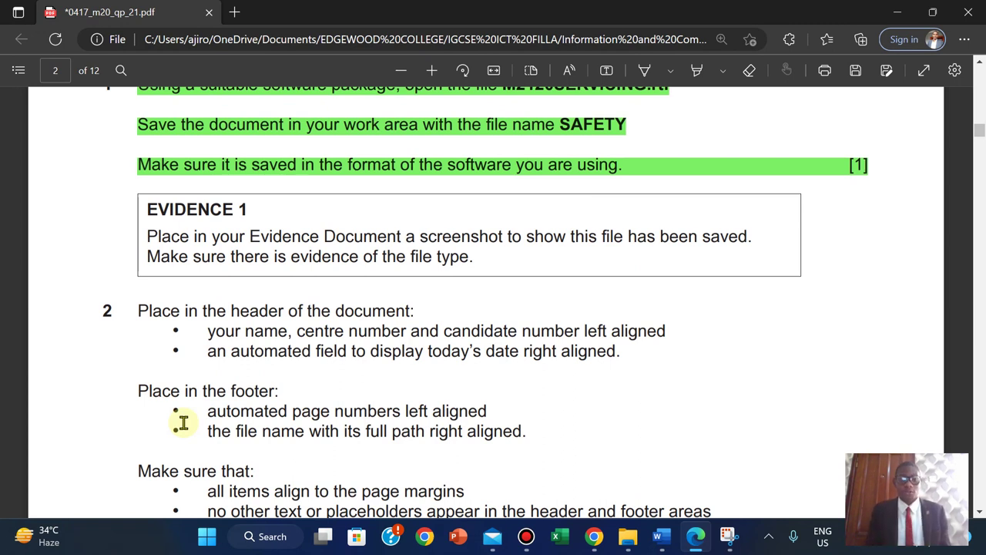
# Switch the source folder to Details view and widen the Name and Type columns.
pyautogui.click(630, 543)
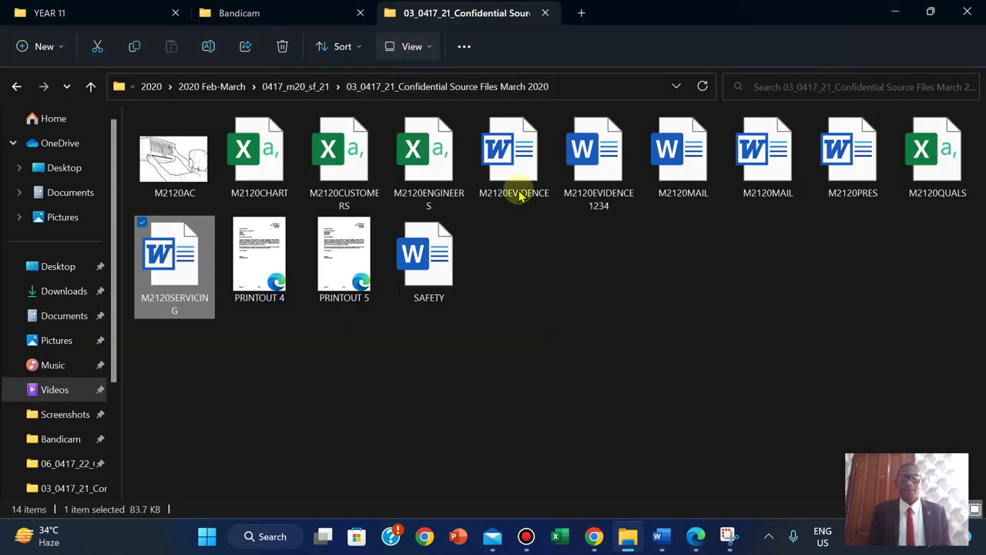
pyautogui.click(409, 49)
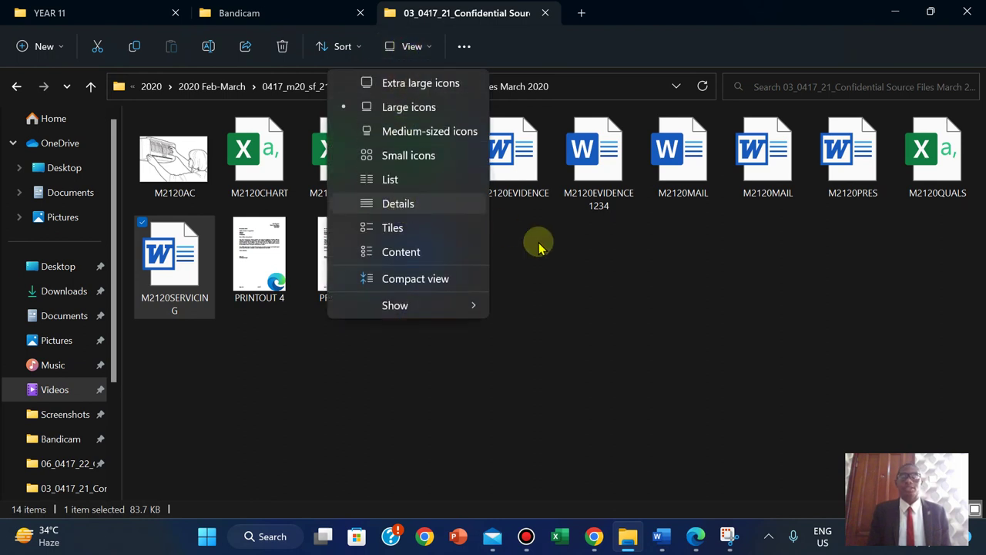
pyautogui.click(576, 257)
pyautogui.rightClick(576, 262)
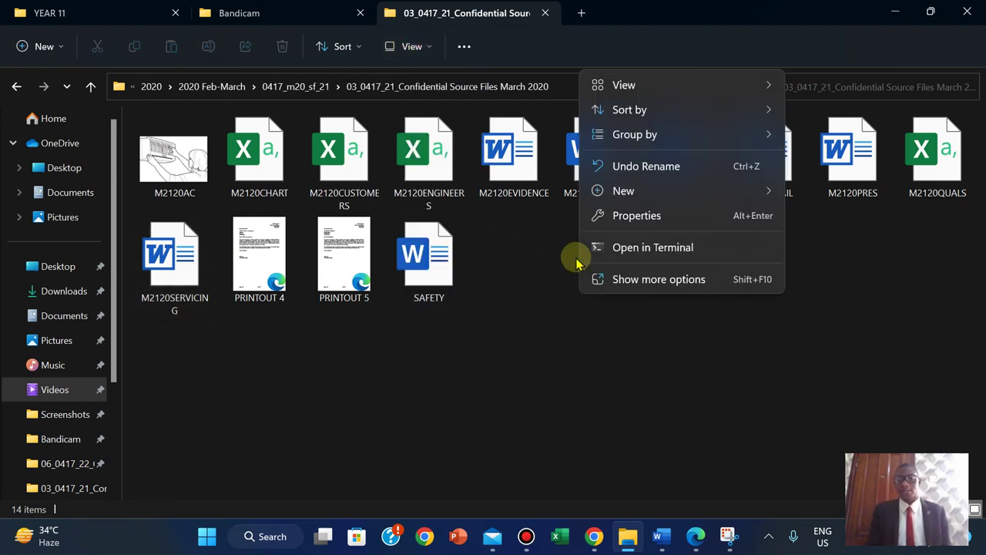
pyautogui.click(623, 285)
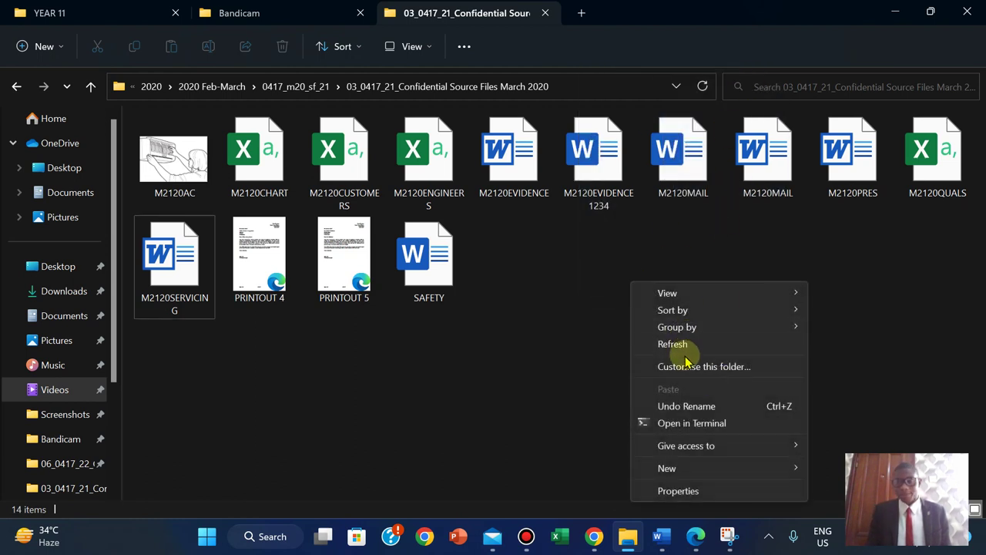
pyautogui.moveTo(673, 297)
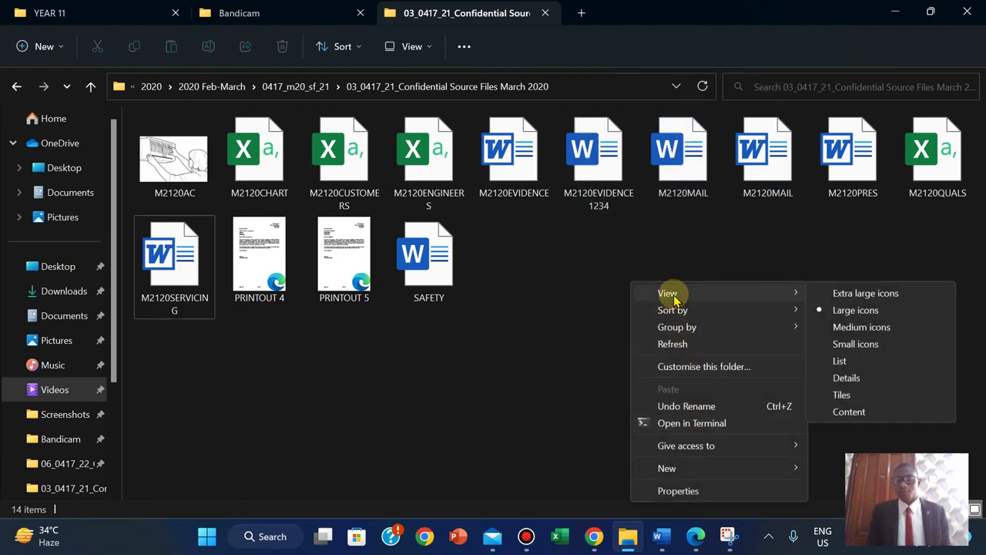
pyautogui.click(846, 378)
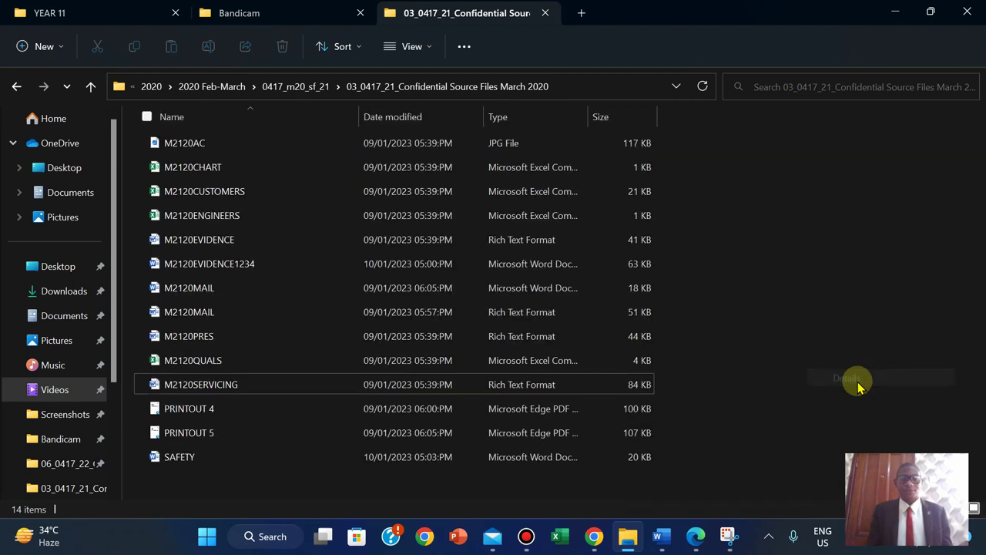
pyautogui.doubleClick(358, 110)
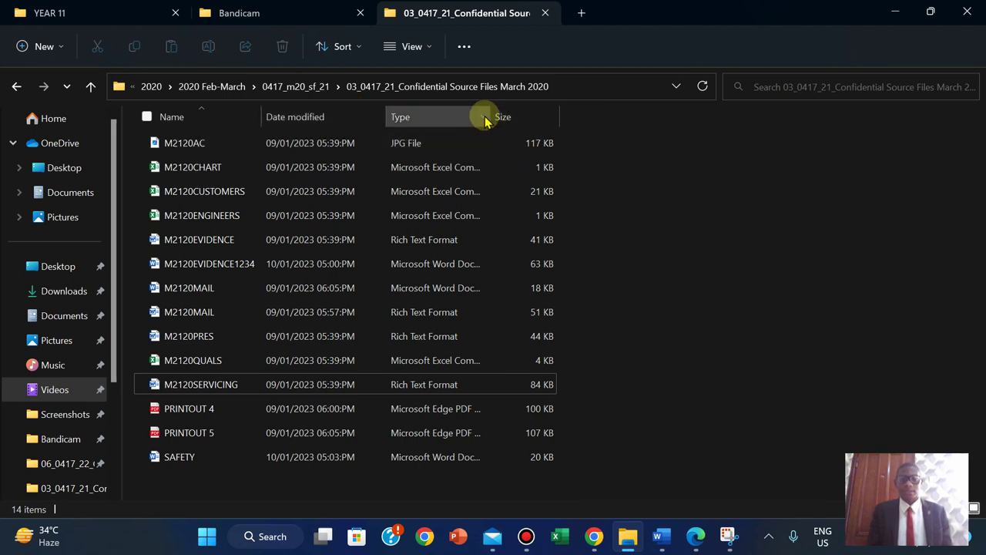
pyautogui.moveTo(491, 116); pyautogui.dragTo(530, 117)
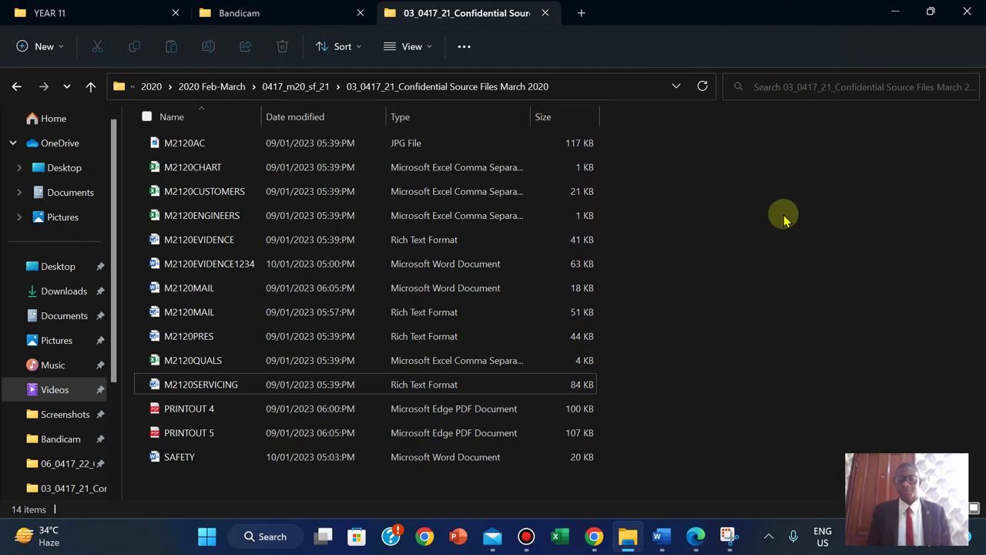
# Sort the folder by date modified so SAFETY appears at the top.
pyautogui.rightClick(784, 219)
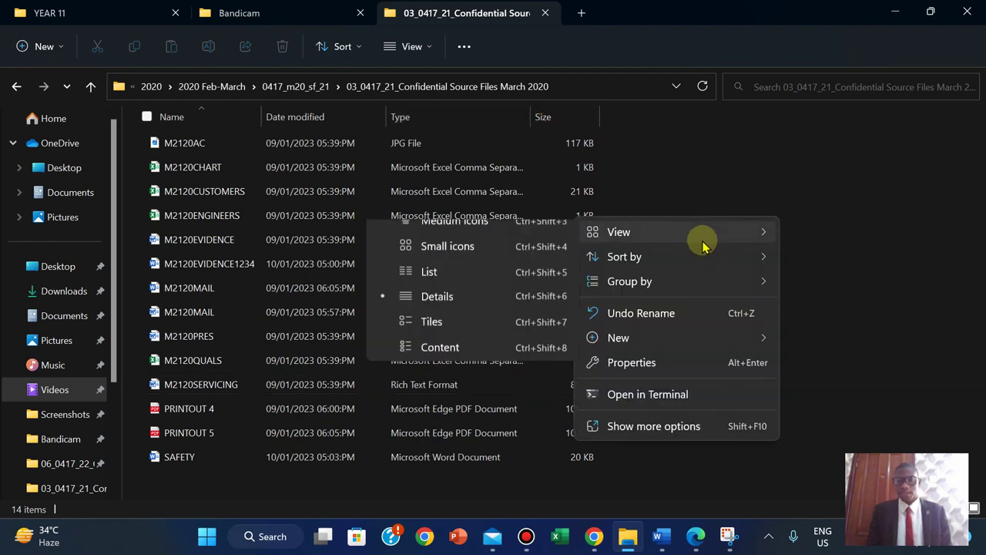
pyautogui.moveTo(685, 257)
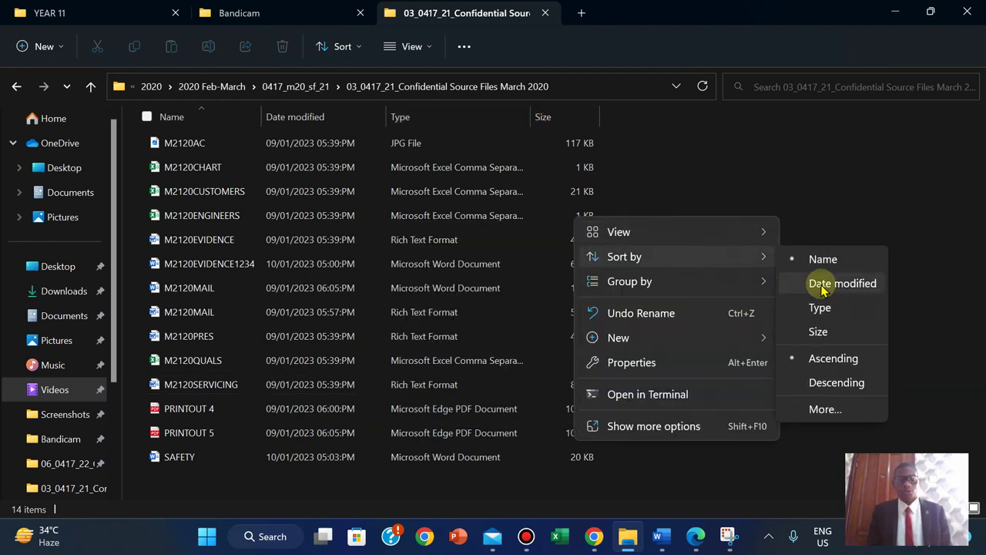
pyautogui.click(820, 285)
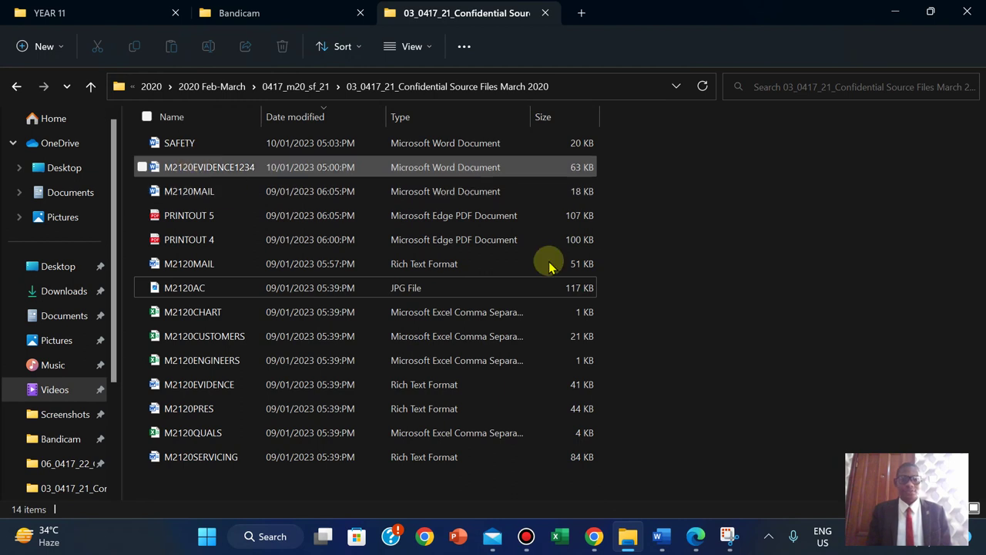
pyautogui.click(726, 530)
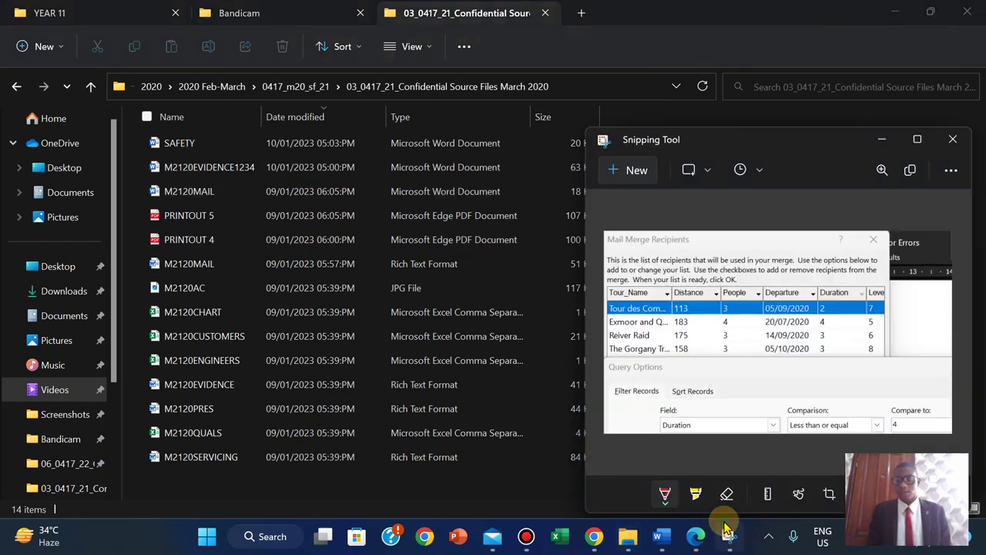
pyautogui.click(630, 171)
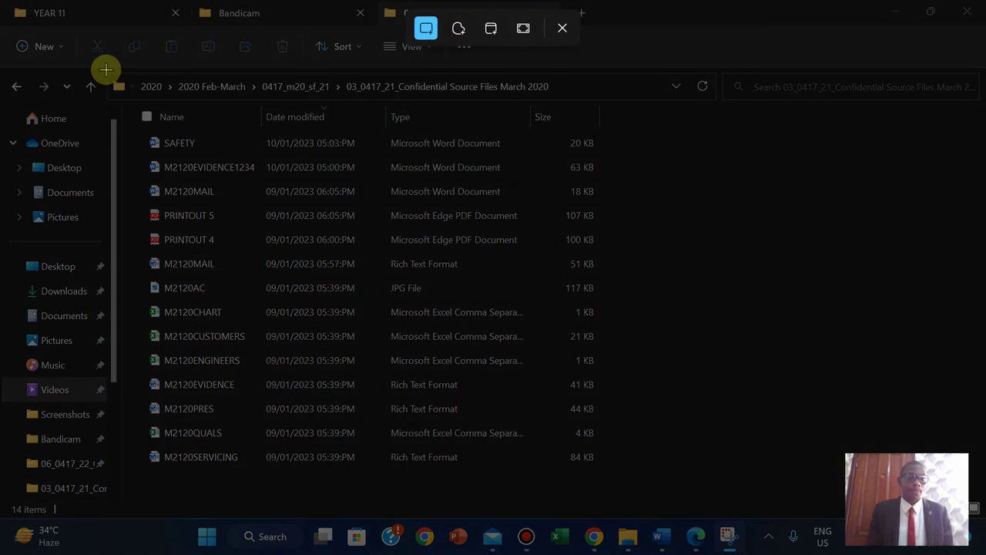
# Snip the folder path, column headers and SAFETY row showing its date, type and size.
pyautogui.moveTo(106, 72); pyautogui.dragTo(606, 157)
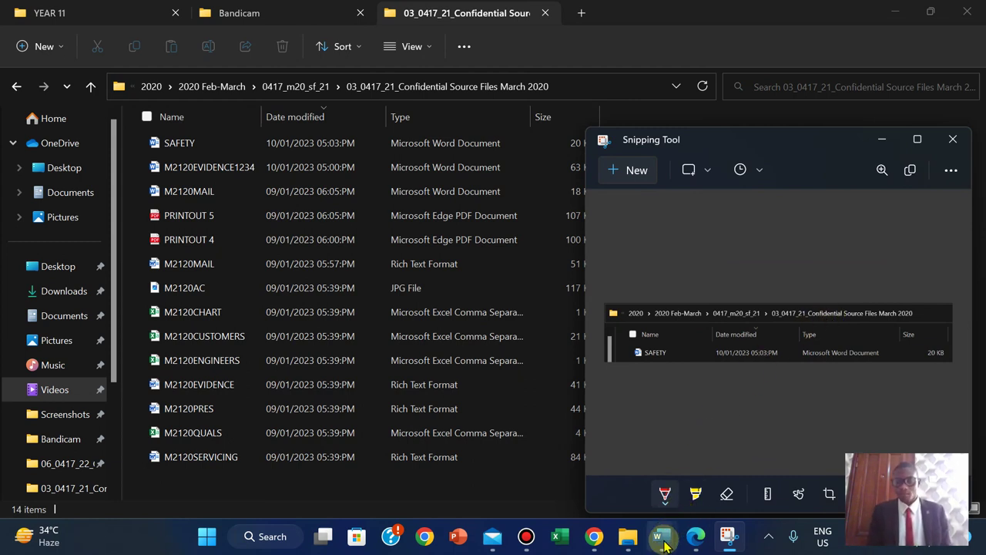
pyautogui.moveTo(664, 543)
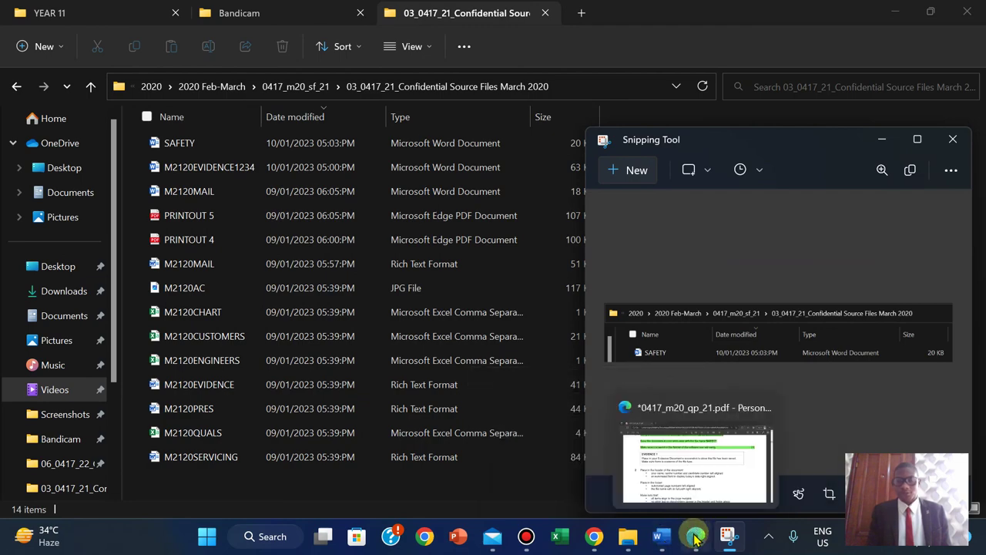
pyautogui.click(696, 537)
pyautogui.click(696, 537)
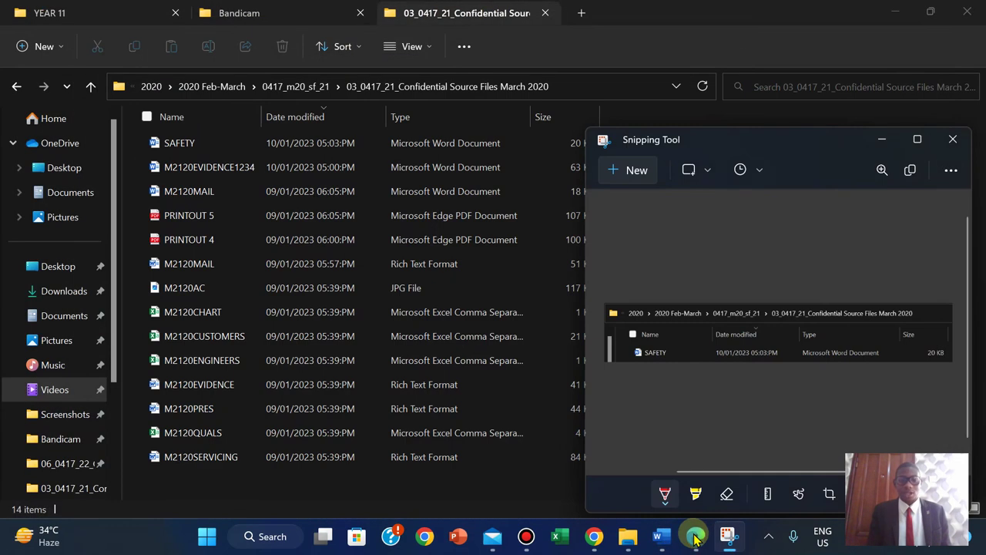
# Paste the SAFETY folder snip two lines below Evidence 1 in M2120EVIDENCE1234.
pyautogui.moveTo(661, 537)
pyautogui.click(622, 485)
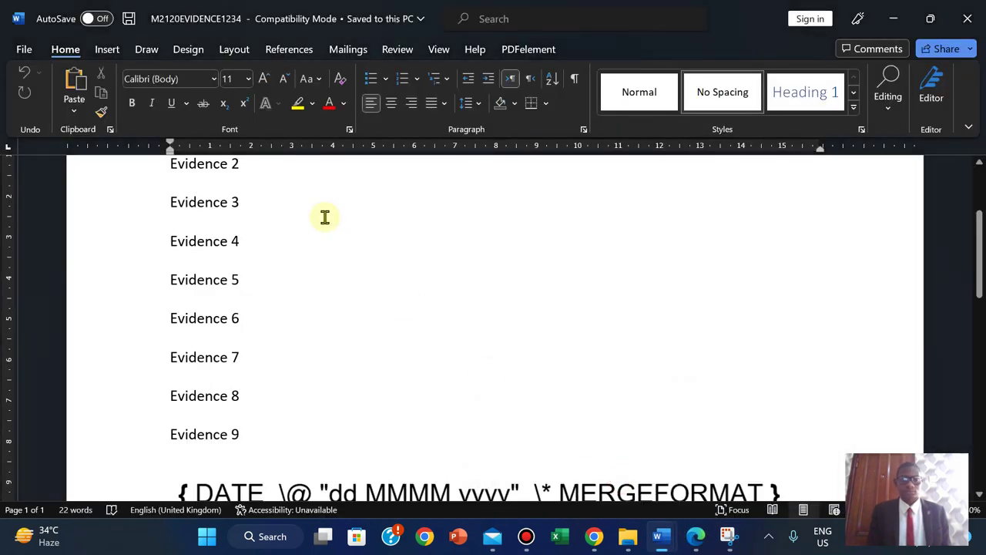
pyautogui.moveTo(976, 228); pyautogui.dragTo(974, 185)
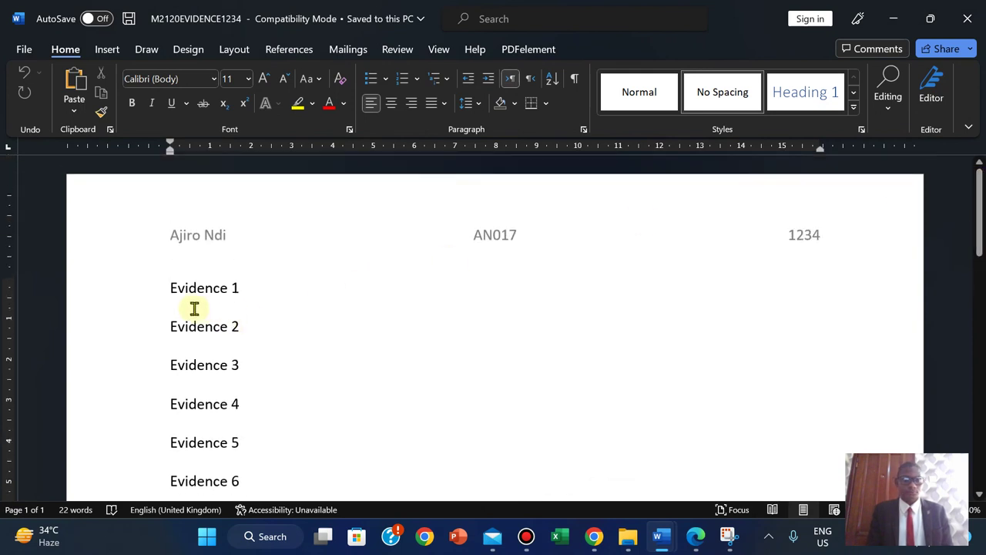
pyautogui.press('Return')
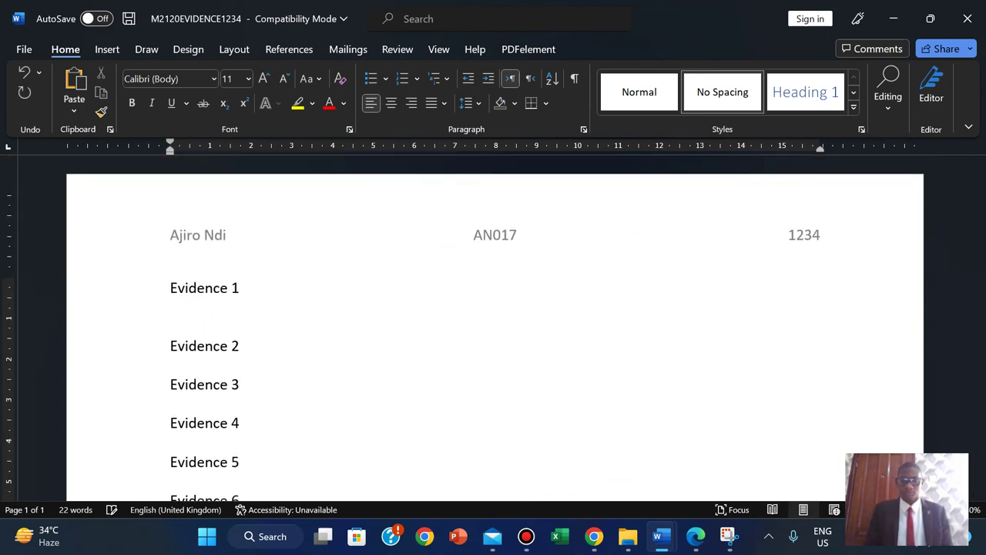
pyautogui.press('Return')
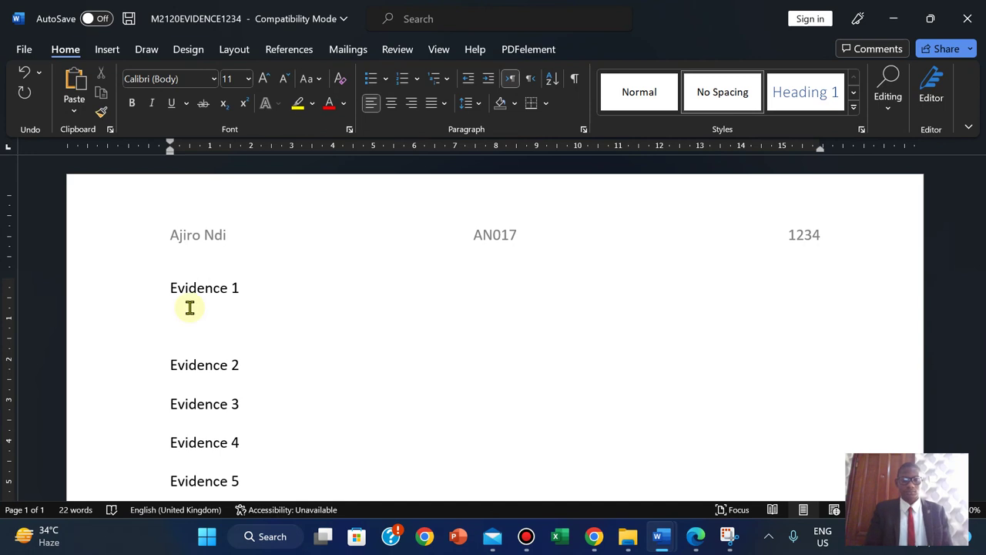
pyautogui.hotkey('ctrl', 'v')
pyautogui.click(658, 382)
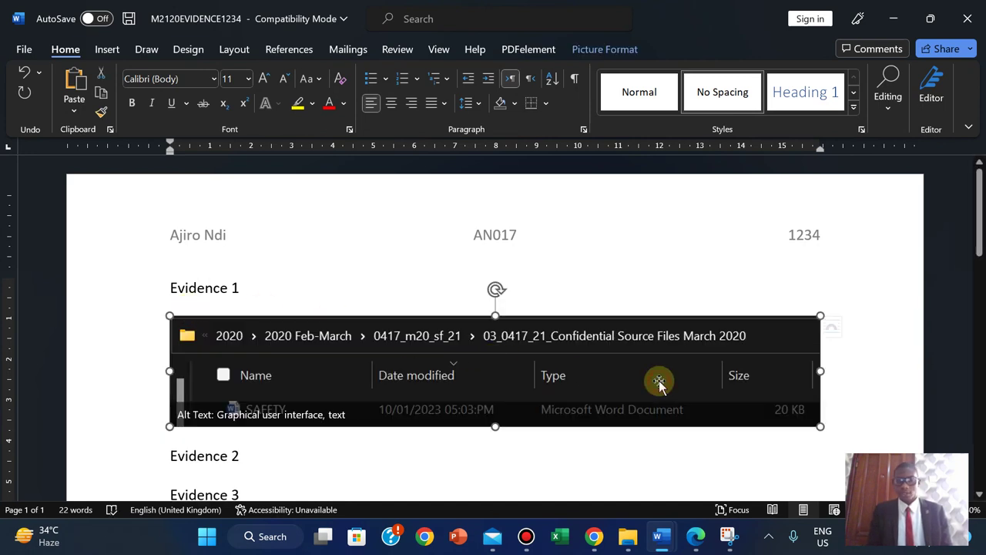
pyautogui.moveTo(693, 541)
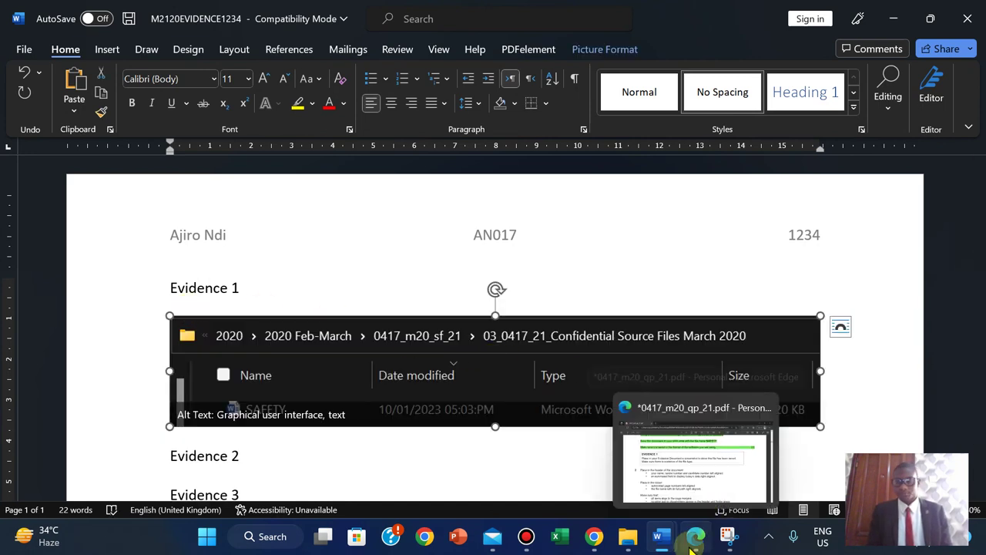
# Highlight the Evidence 1 instructions in yellow, then erase that highlight.
pyautogui.moveTo(660, 544)
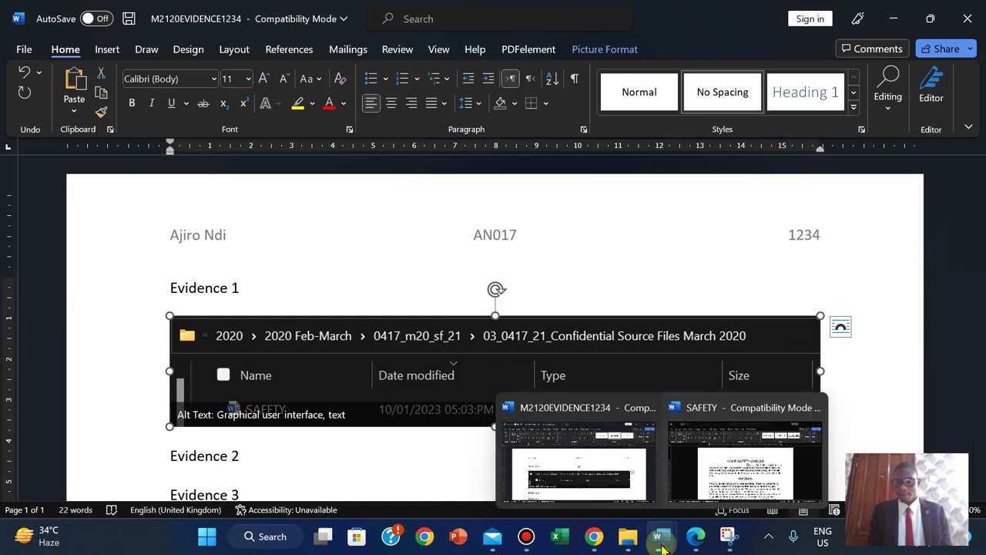
pyautogui.click(695, 537)
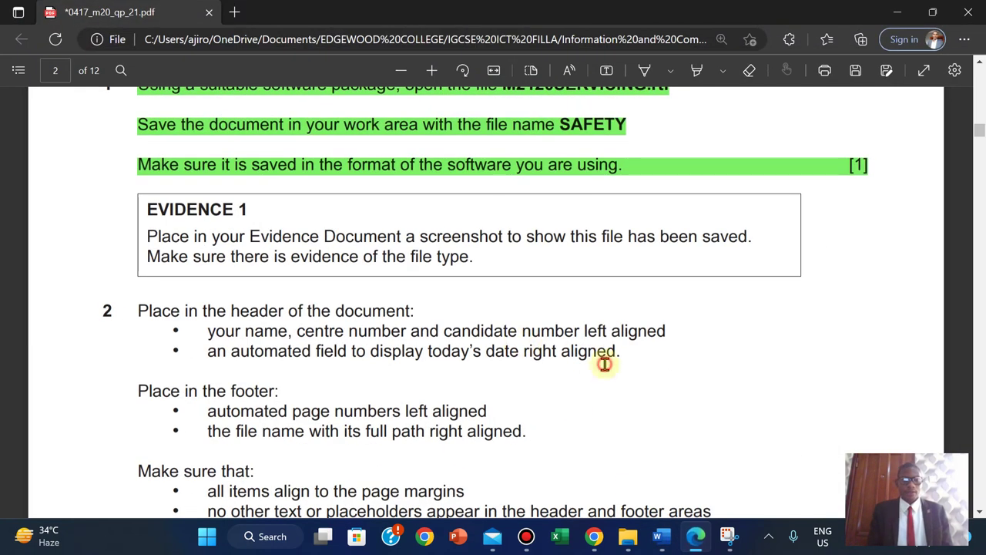
pyautogui.scroll(-3, 605, 364)
pyautogui.scroll(3, 605, 363)
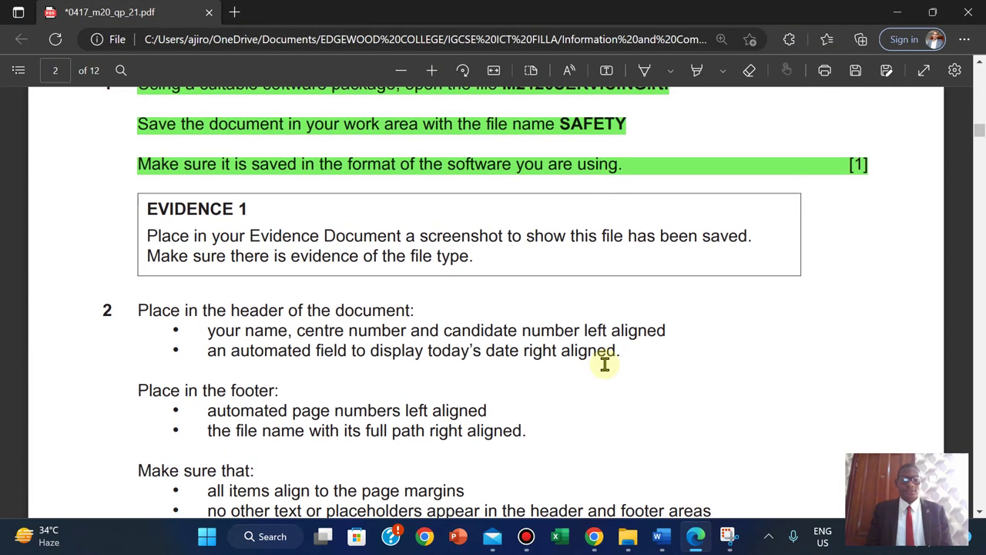
pyautogui.moveTo(150, 208); pyautogui.dragTo(481, 263)
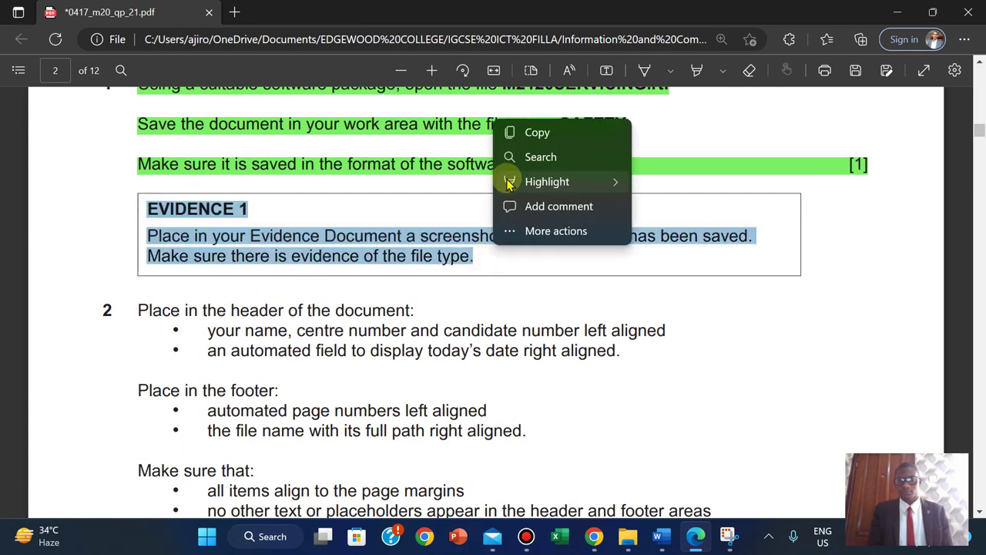
pyautogui.moveTo(625, 182)
pyautogui.click(661, 183)
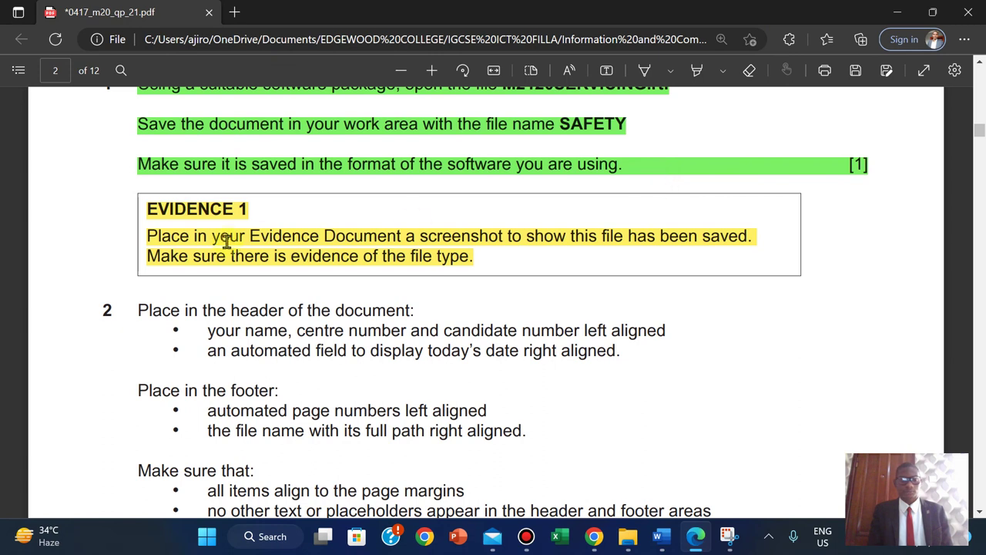
pyautogui.click(749, 70)
pyautogui.moveTo(152, 206); pyautogui.dragTo(451, 254)
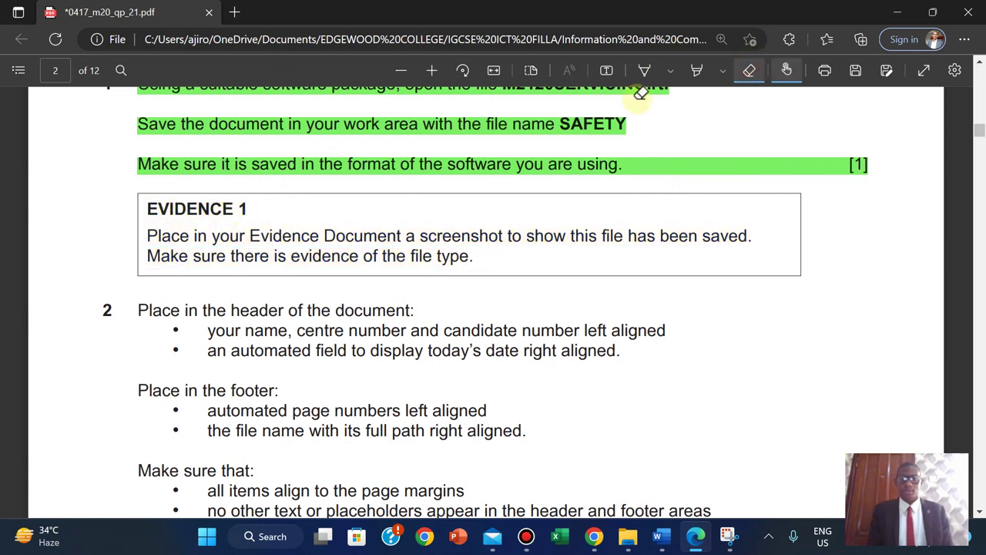
pyautogui.click(744, 70)
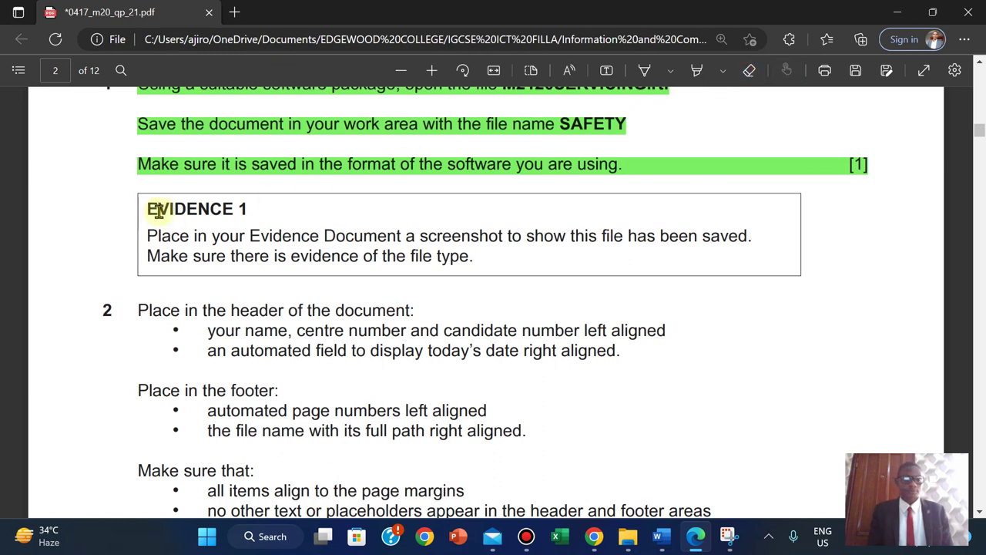
# Highlight all three lines of the Evidence 1 box in green.
pyautogui.moveTo(164, 210); pyautogui.dragTo(537, 259)
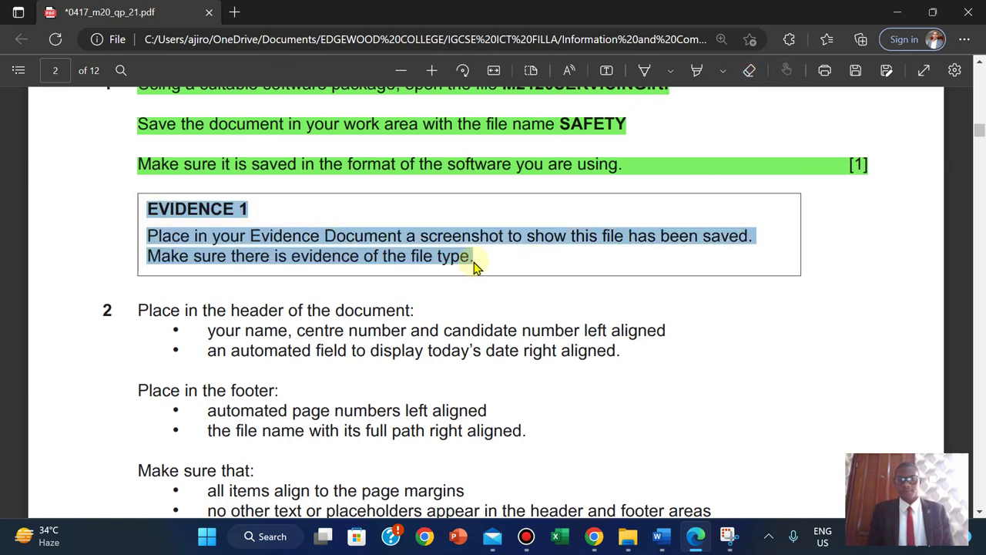
pyautogui.moveTo(605, 177)
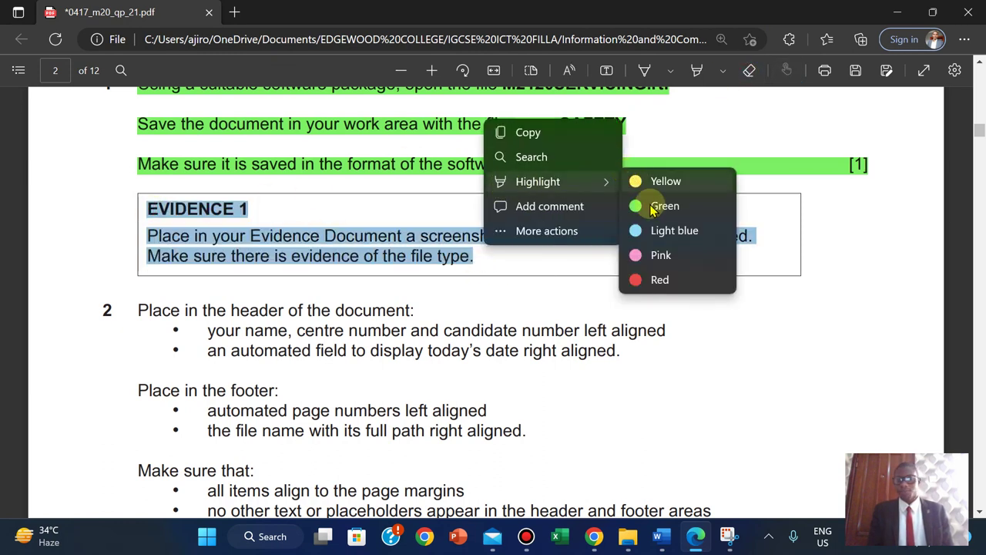
pyautogui.click(655, 207)
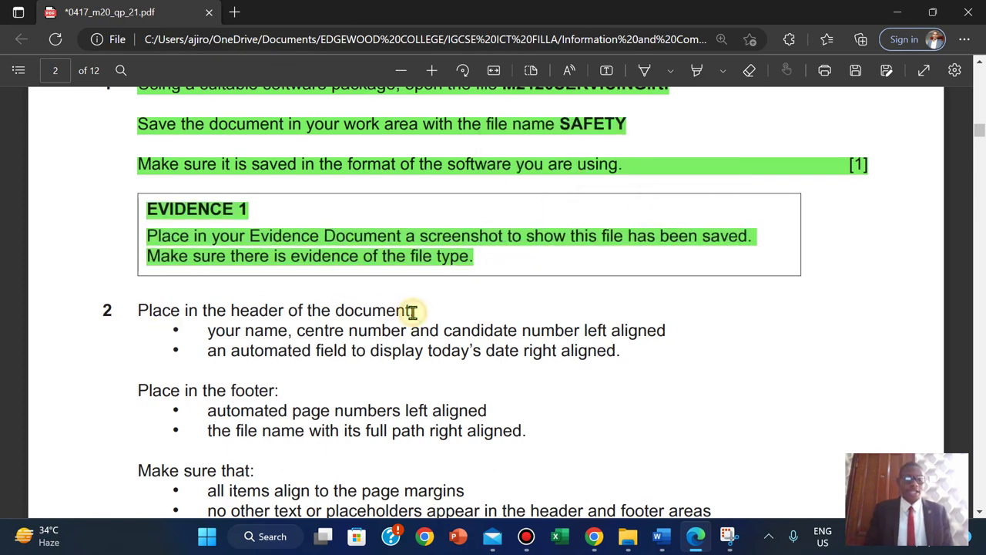
pyautogui.scroll(-3, 413, 311)
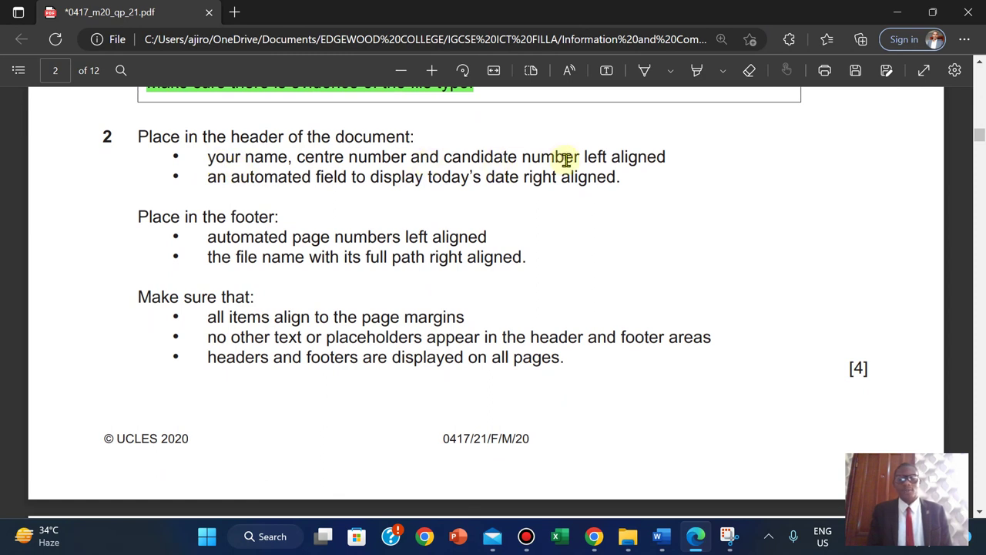
# Insert a Blank (Three Columns) header in SAFETY and select its left [Type here] slot.
pyautogui.moveTo(663, 533)
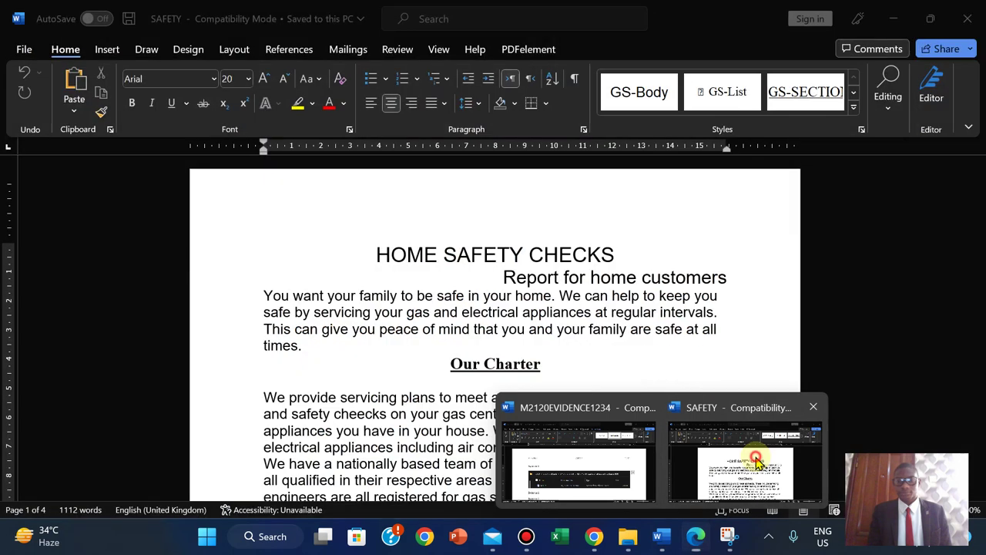
pyautogui.click(746, 459)
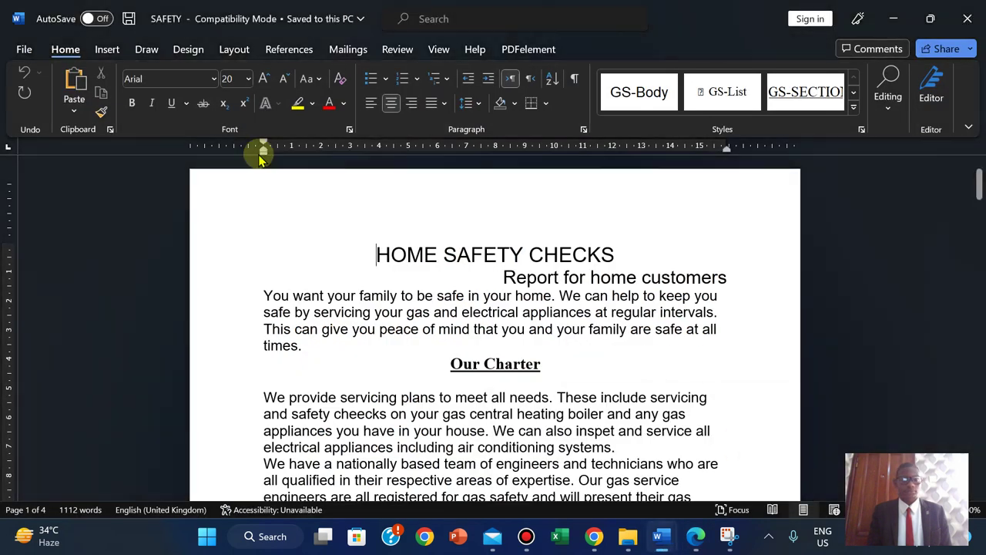
pyautogui.click(107, 49)
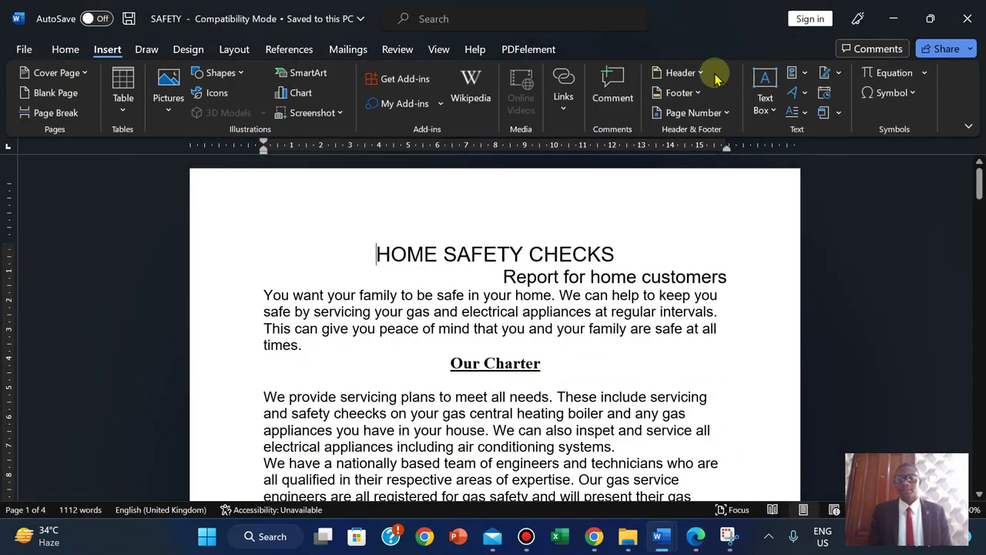
pyautogui.click(681, 73)
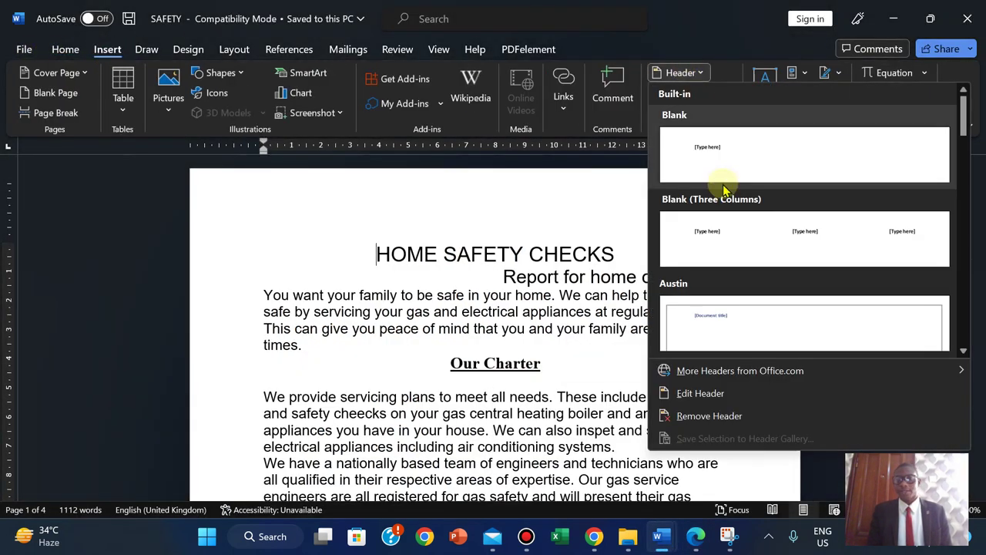
pyautogui.click(696, 537)
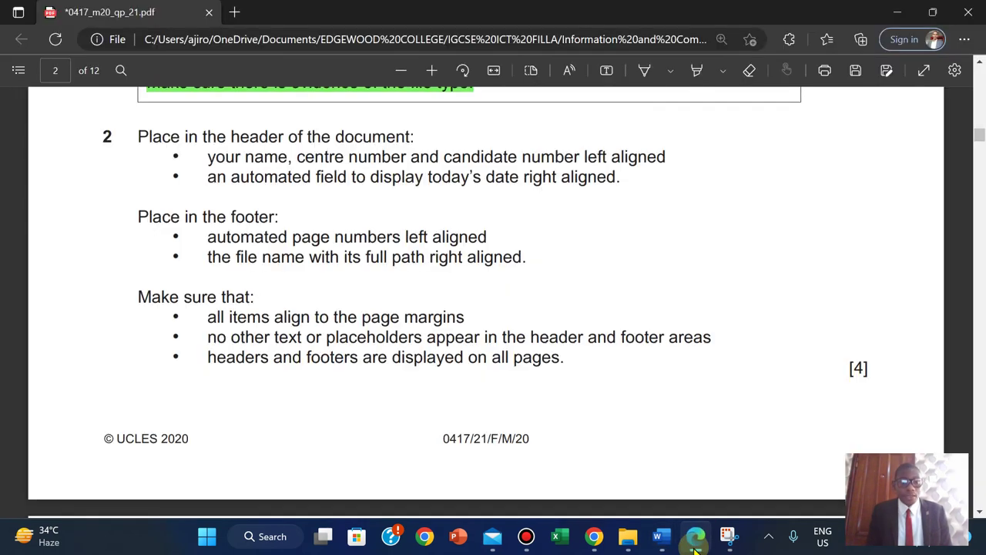
pyautogui.click(695, 546)
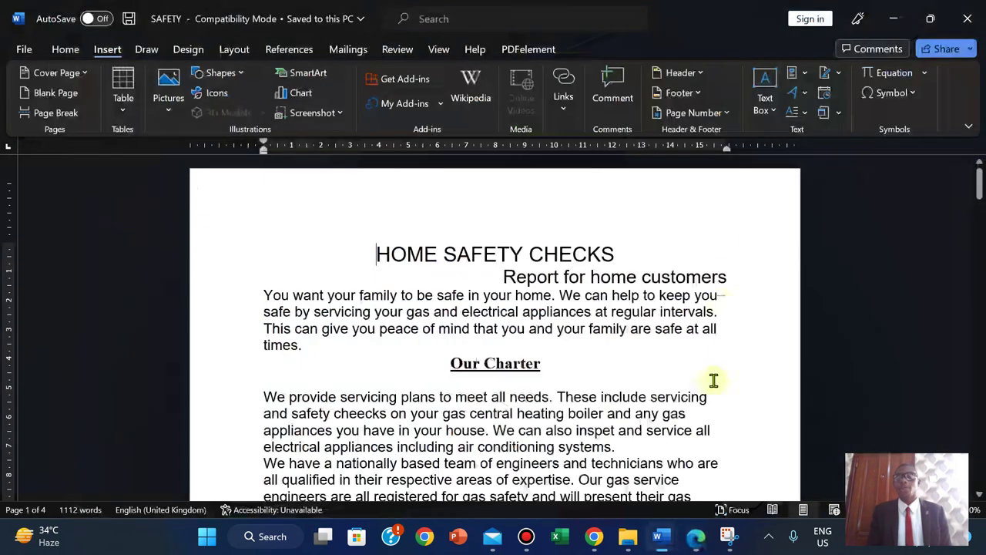
pyautogui.click(679, 74)
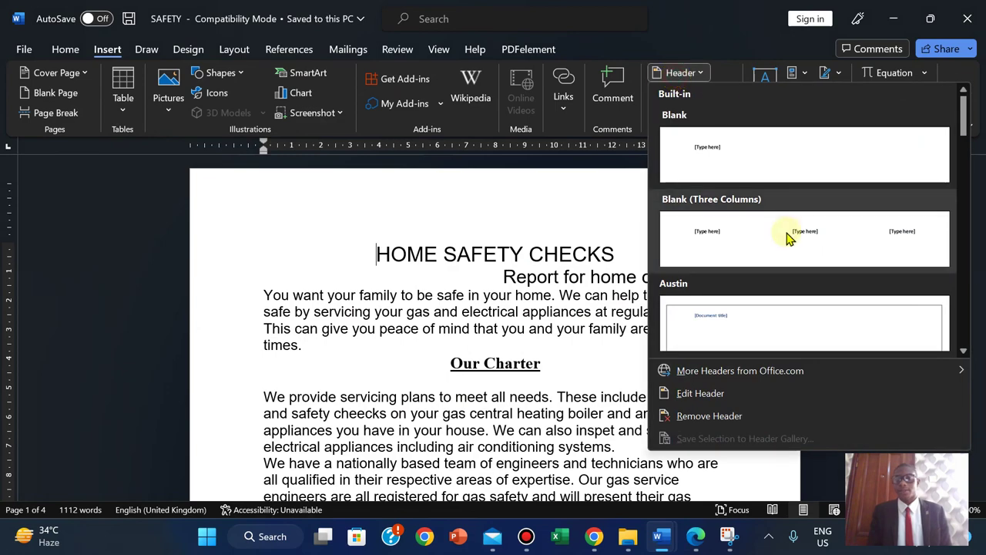
pyautogui.click(786, 232)
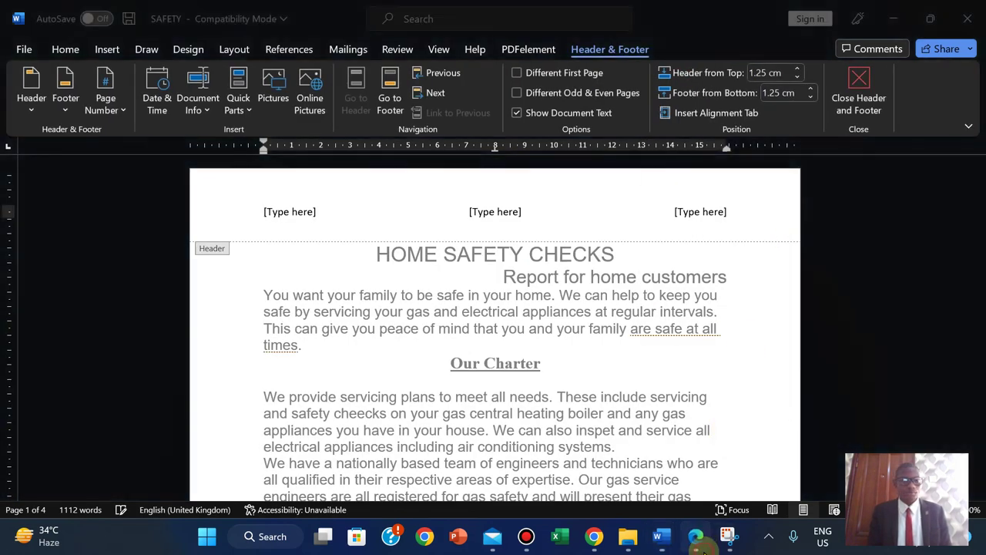
pyautogui.click(697, 539)
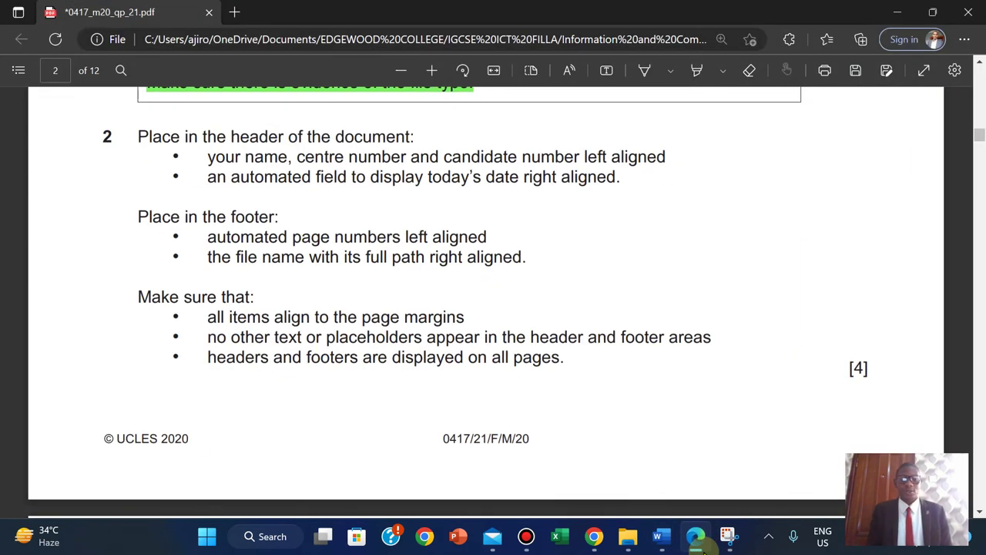
pyautogui.click(697, 543)
pyautogui.click(266, 211)
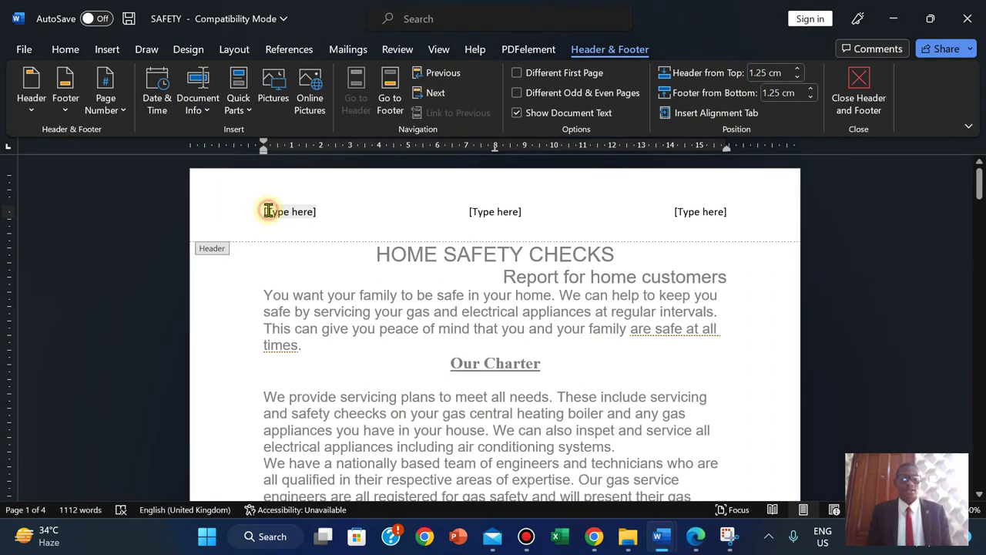
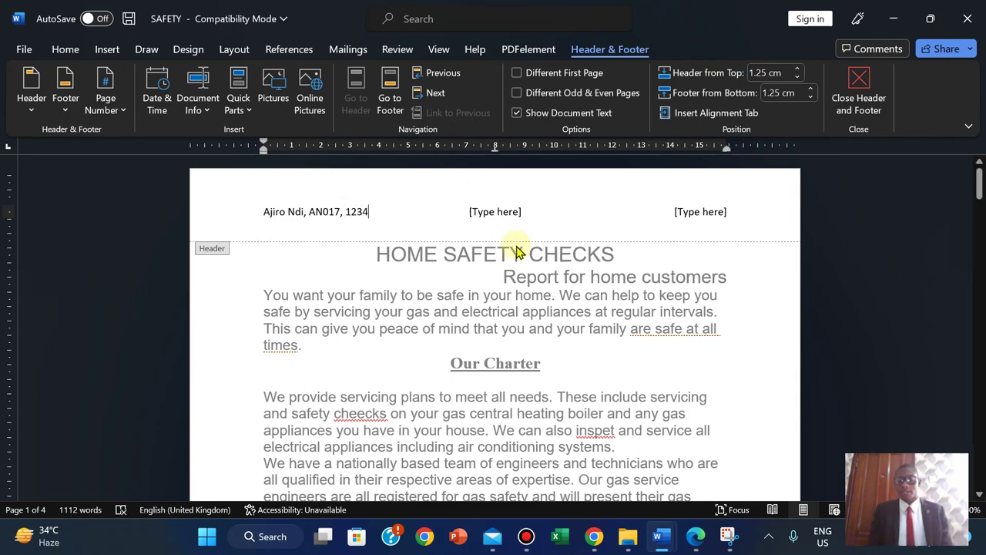
# Type the candidate's name, centre number and candidate number into the left header slot.
pyautogui.click(696, 534)
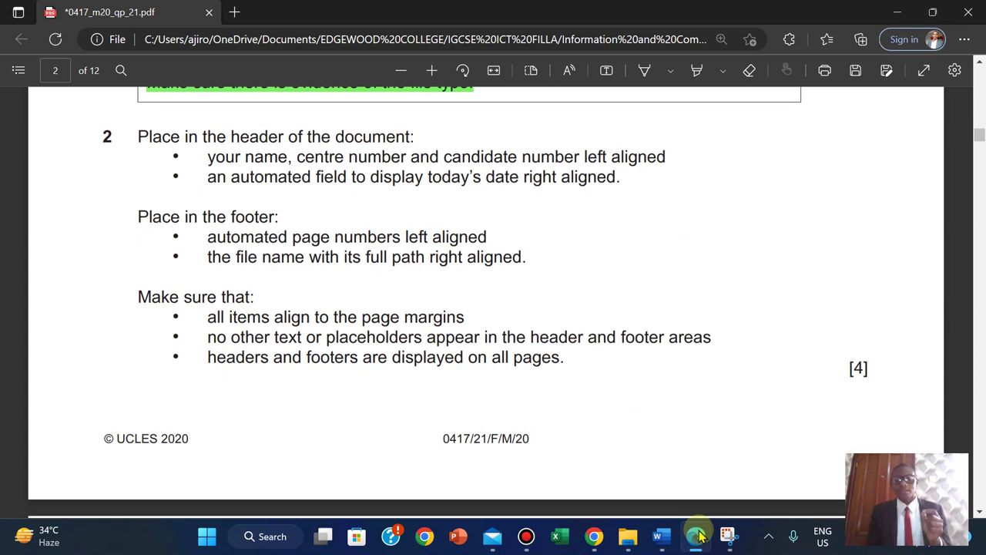
pyautogui.click(697, 534)
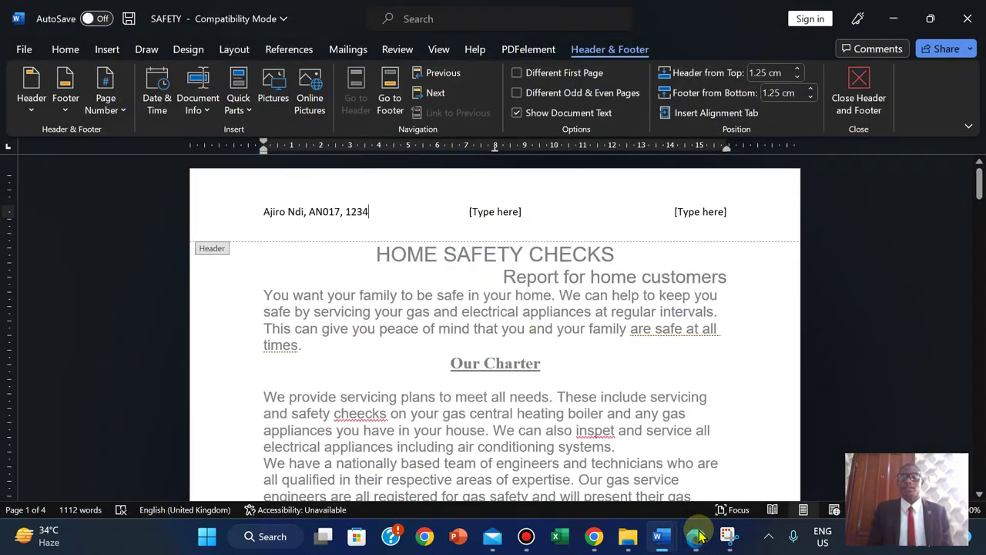
# Select the right header placeholder after checking the PDF's date requirement.
pyautogui.click(691, 216)
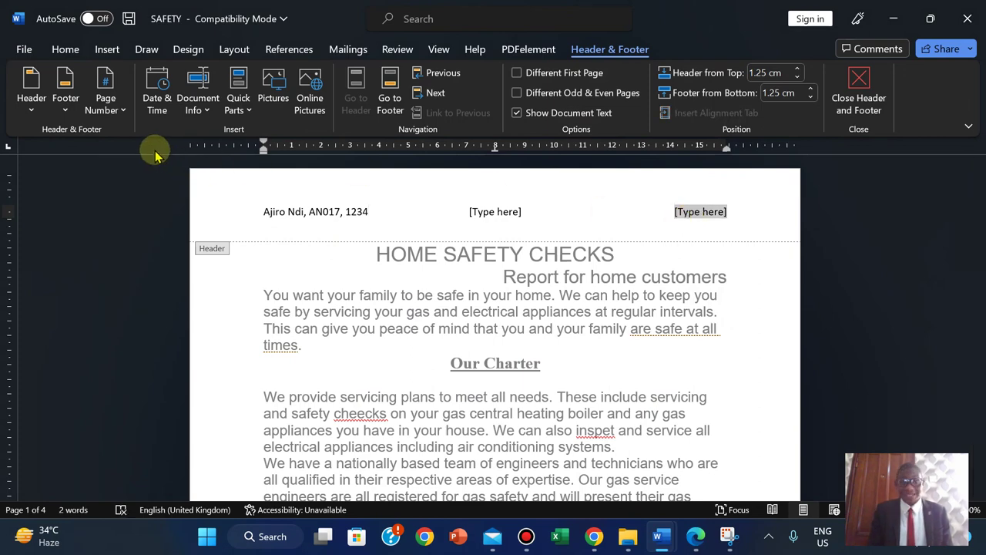
pyautogui.click(693, 539)
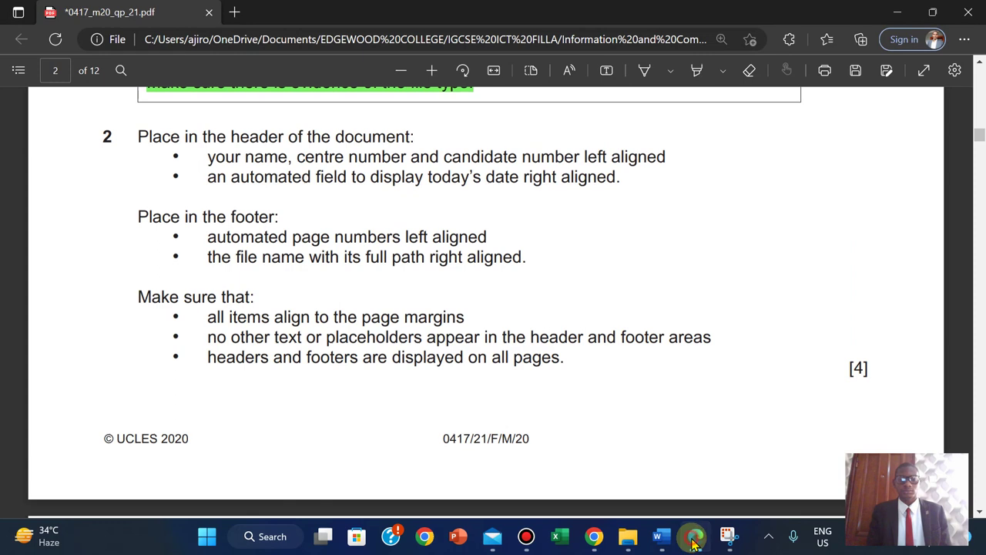
pyautogui.click(693, 539)
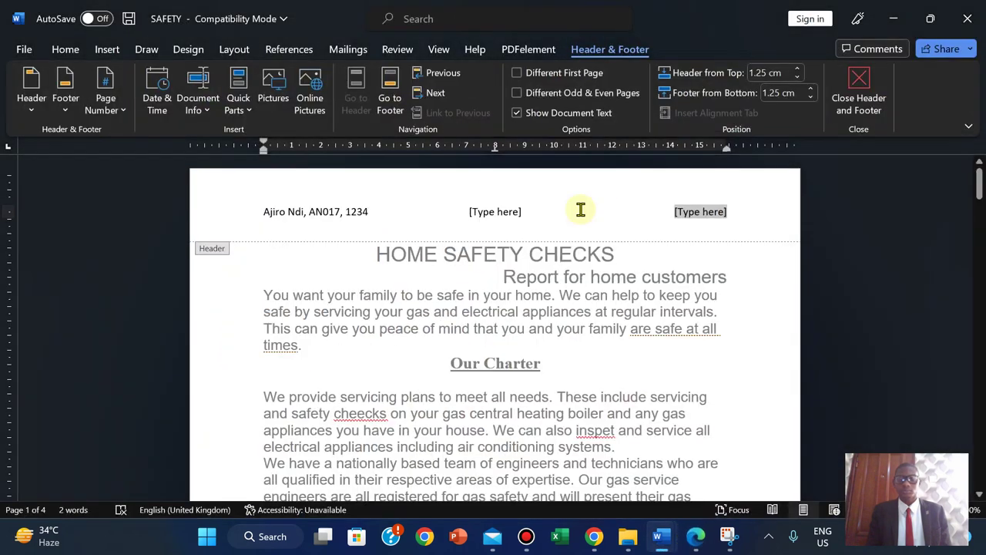
pyautogui.click(109, 49)
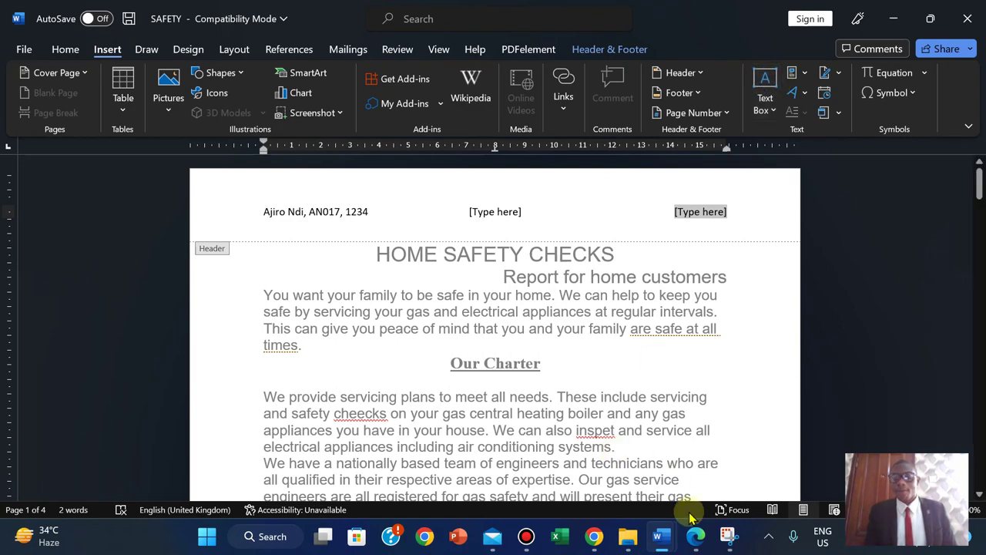
pyautogui.click(696, 539)
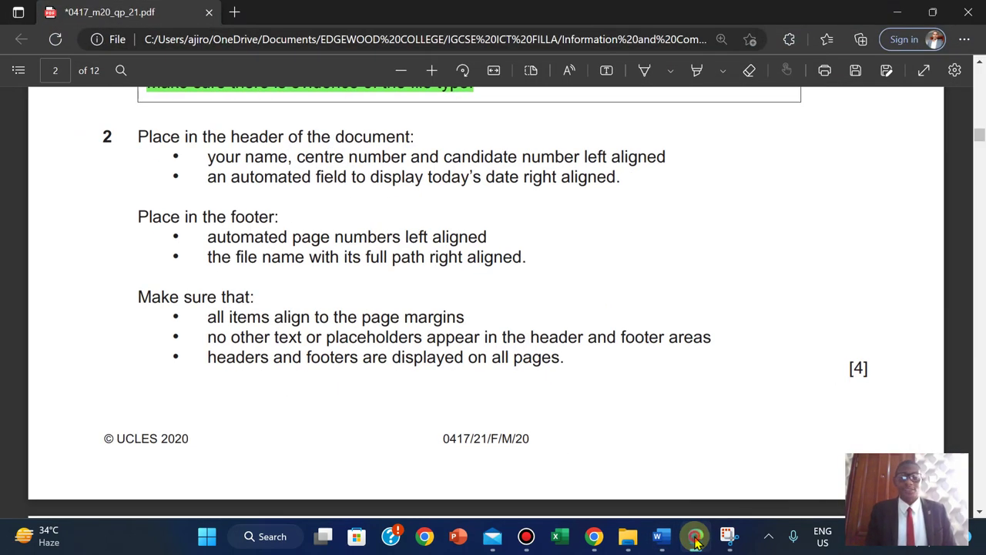
pyautogui.click(695, 539)
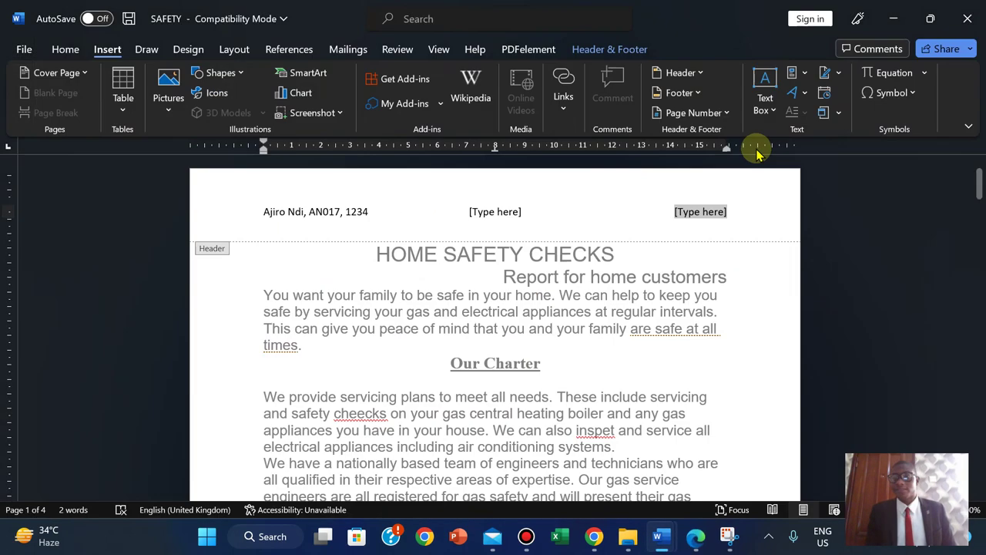
# Insert a Date field there in dd MMMM yyyy format, shown as 10 January 2023.
pyautogui.click(804, 77)
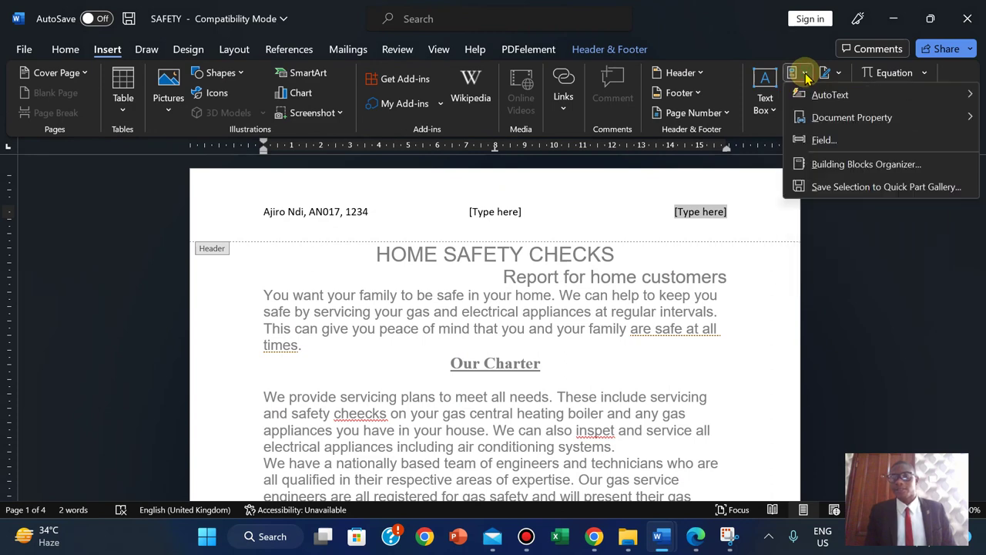
pyautogui.click(804, 138)
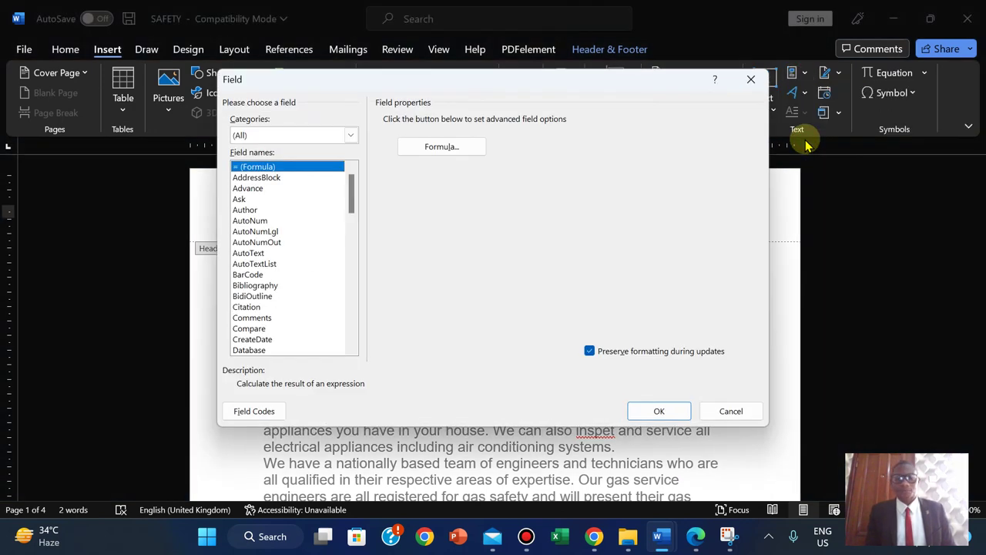
pyautogui.moveTo(351, 204); pyautogui.dragTo(282, 216)
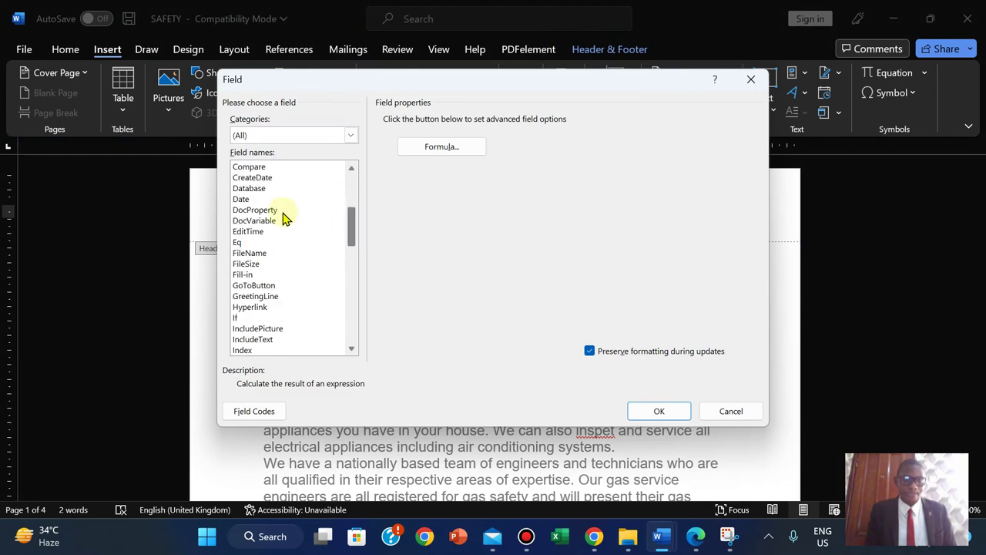
pyautogui.click(245, 201)
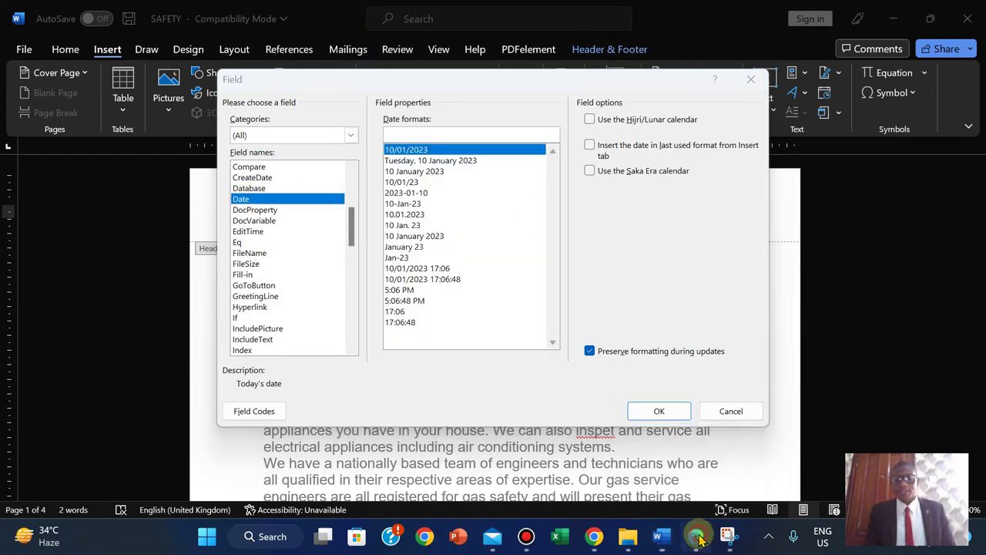
pyautogui.click(696, 536)
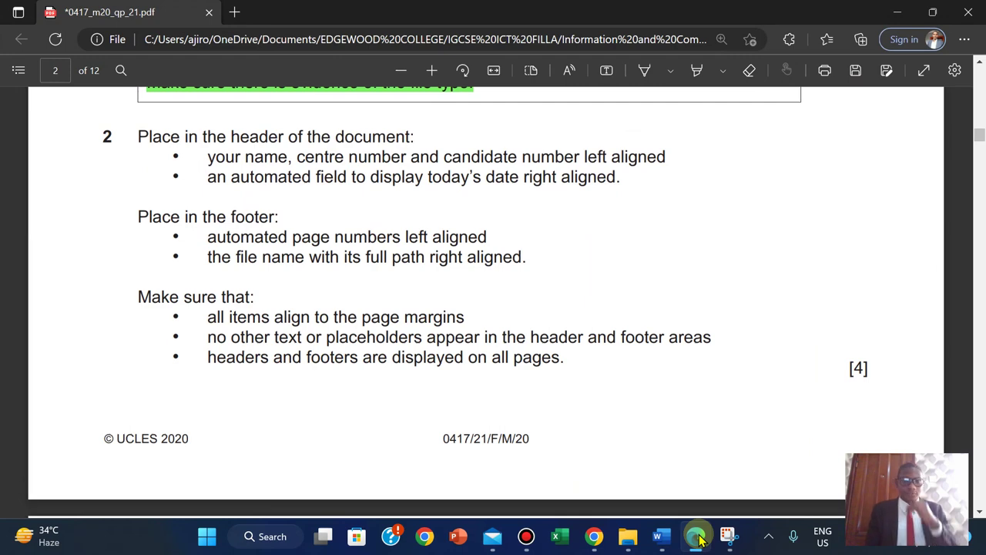
pyautogui.click(698, 539)
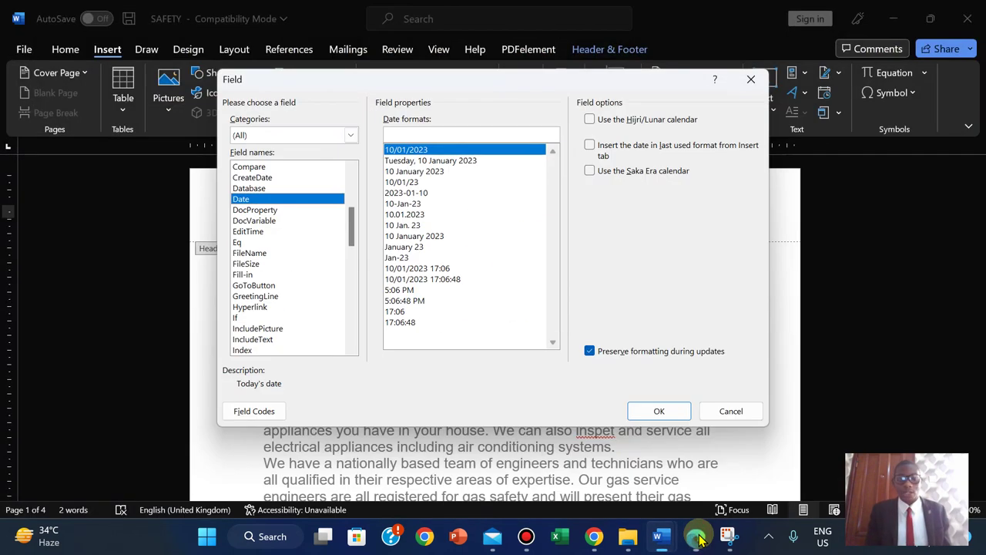
pyautogui.click(422, 172)
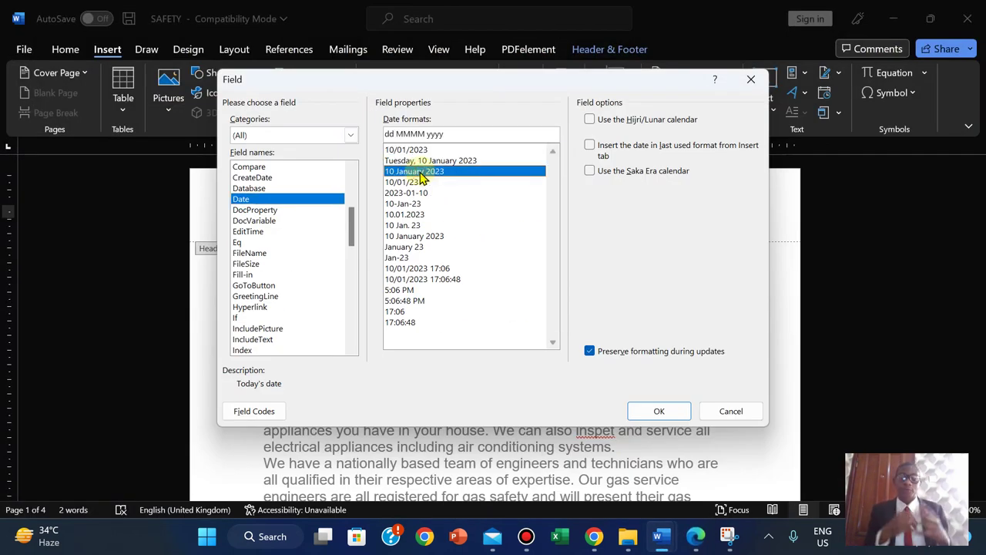
pyautogui.click(657, 411)
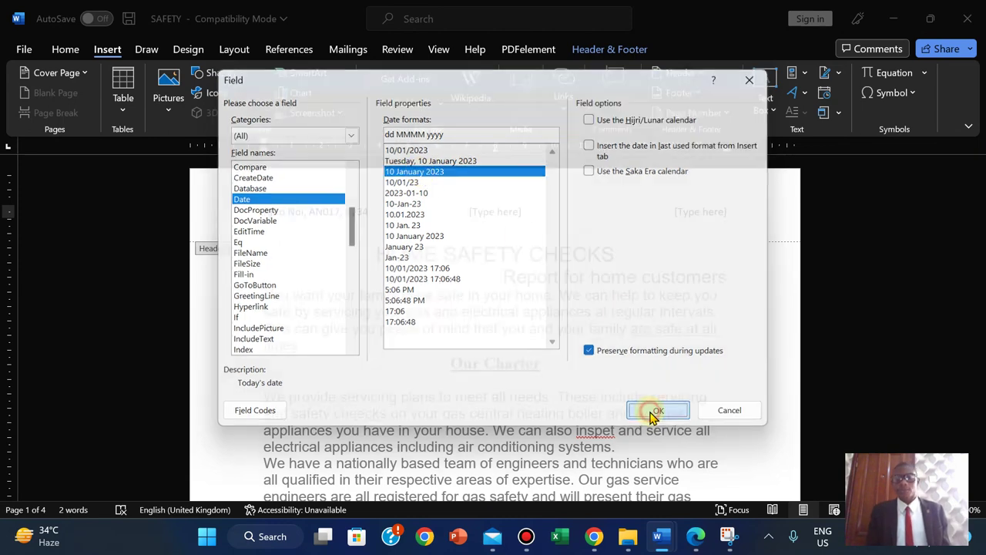
pyautogui.click(695, 536)
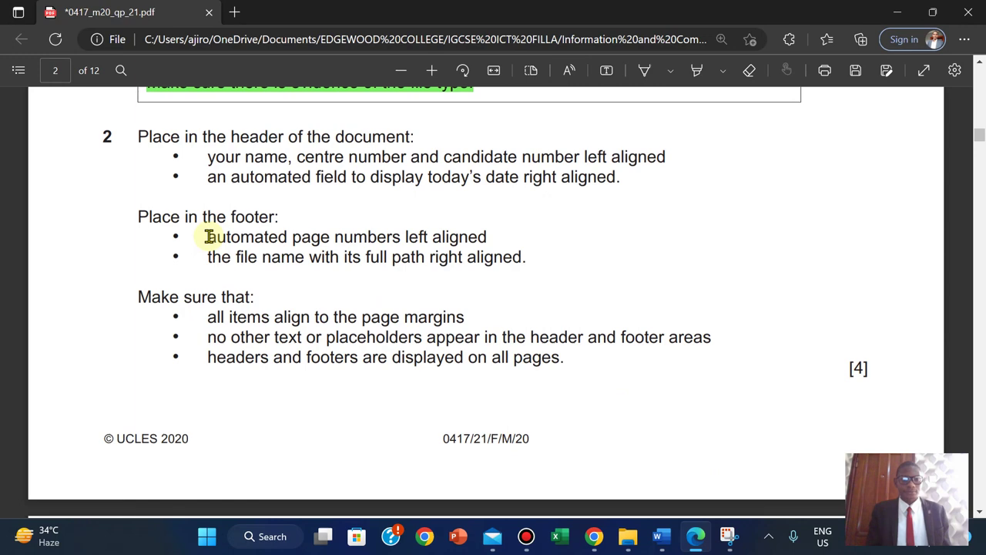
pyautogui.moveTo(662, 543)
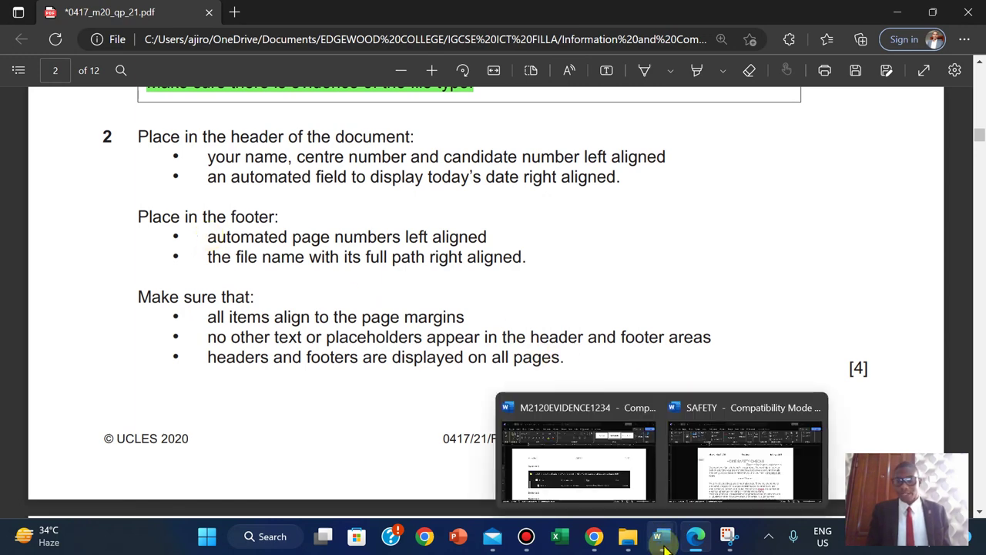
pyautogui.click(708, 489)
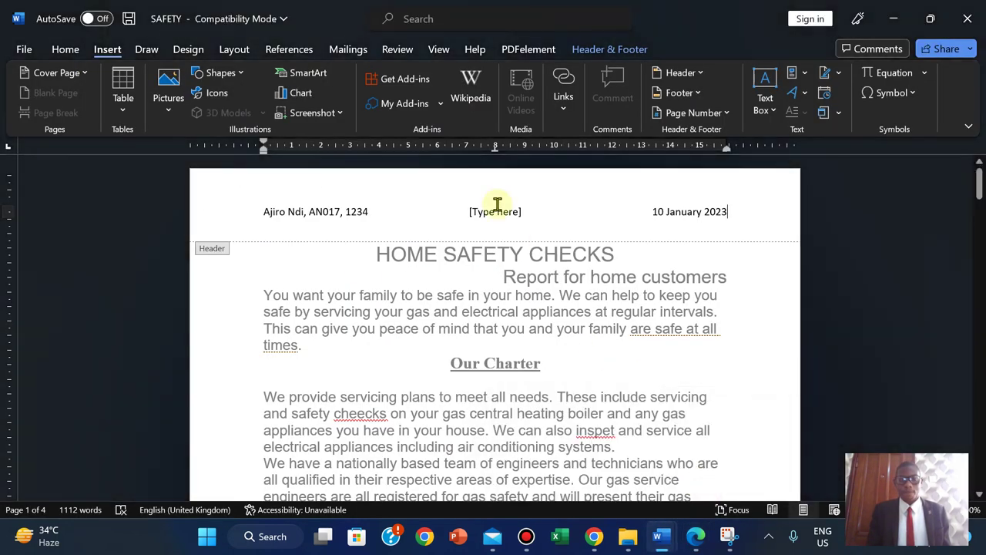
pyautogui.click(488, 211)
pyautogui.press('Delete')
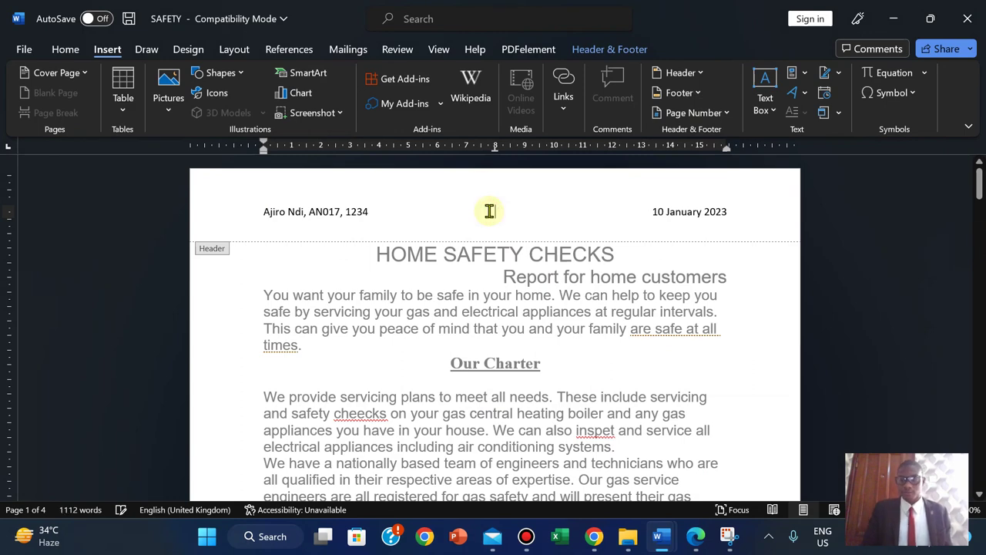
pyautogui.moveTo(664, 538)
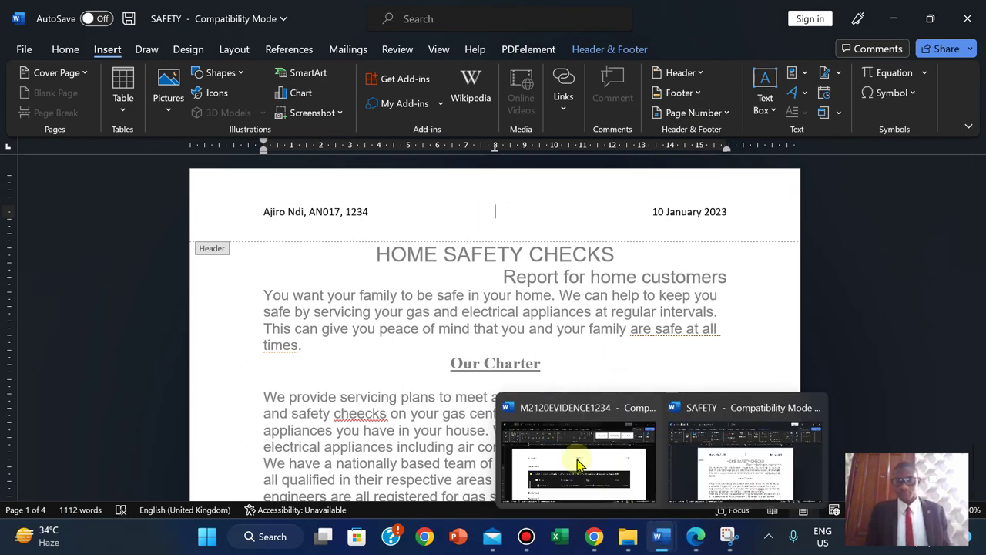
pyautogui.click(573, 457)
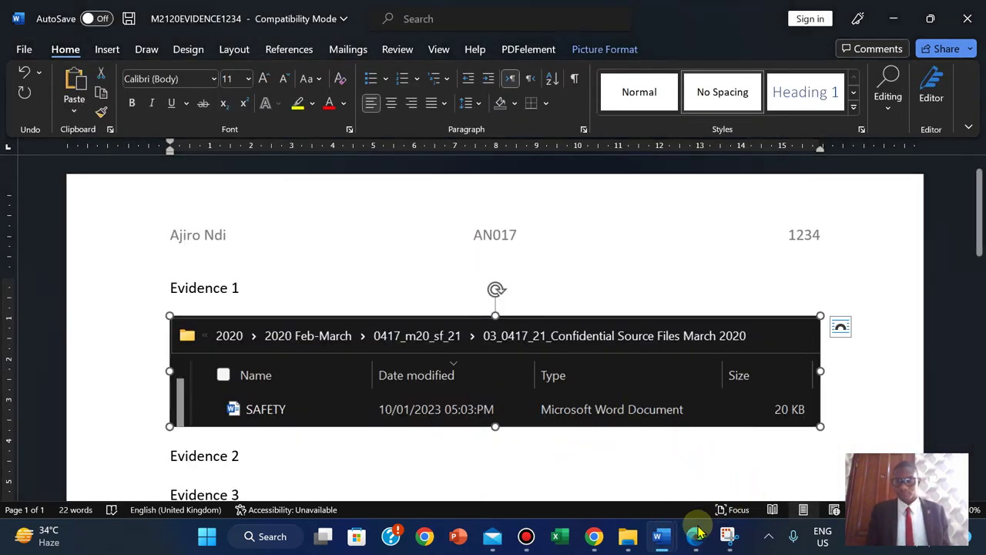
pyautogui.click(695, 536)
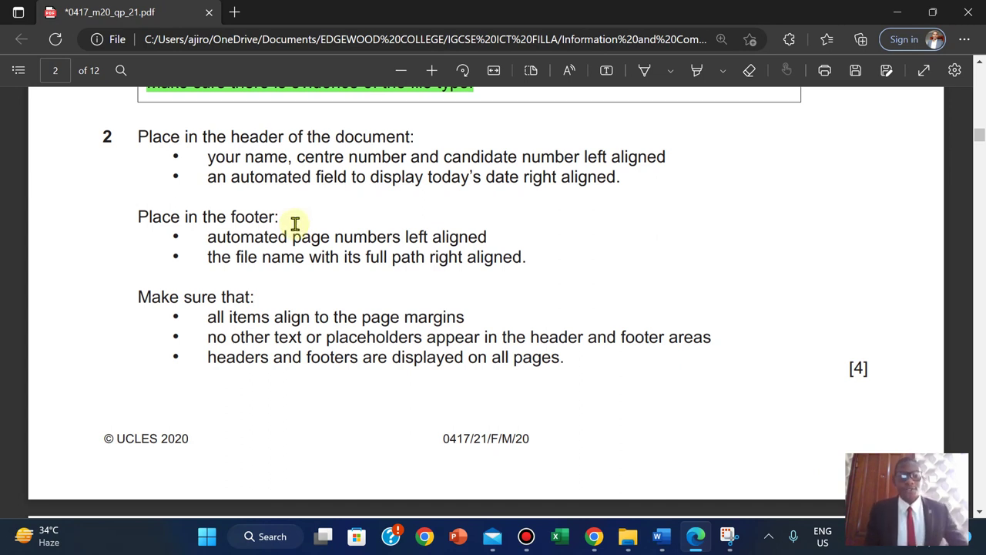
pyautogui.moveTo(661, 531)
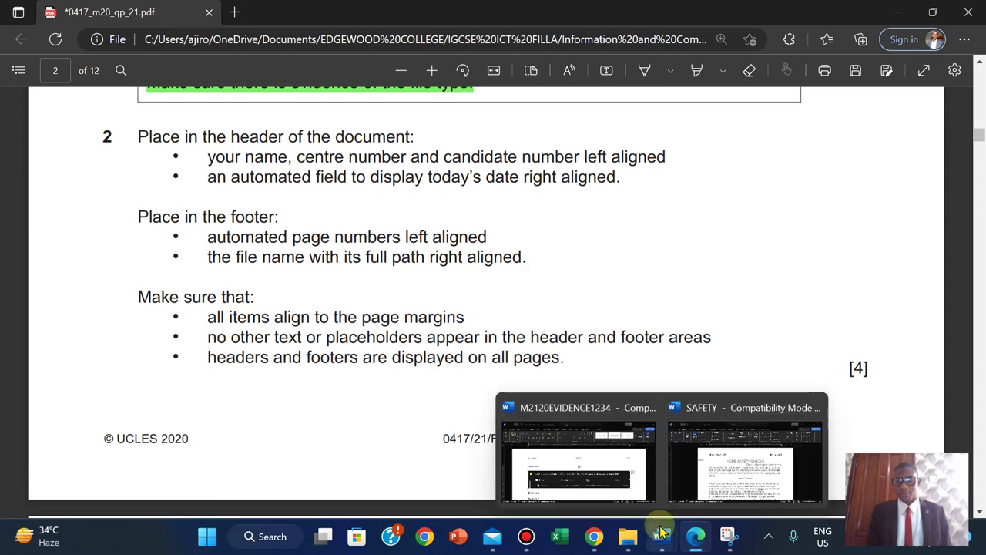
pyautogui.click(678, 440)
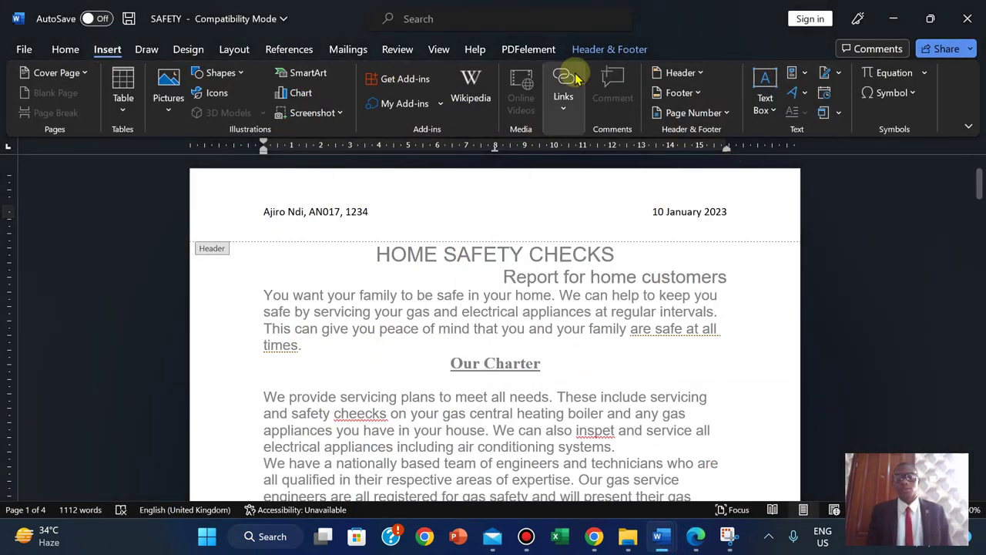
# Close header editing and add a Blank (Three Columns) footer.
pyautogui.click(585, 49)
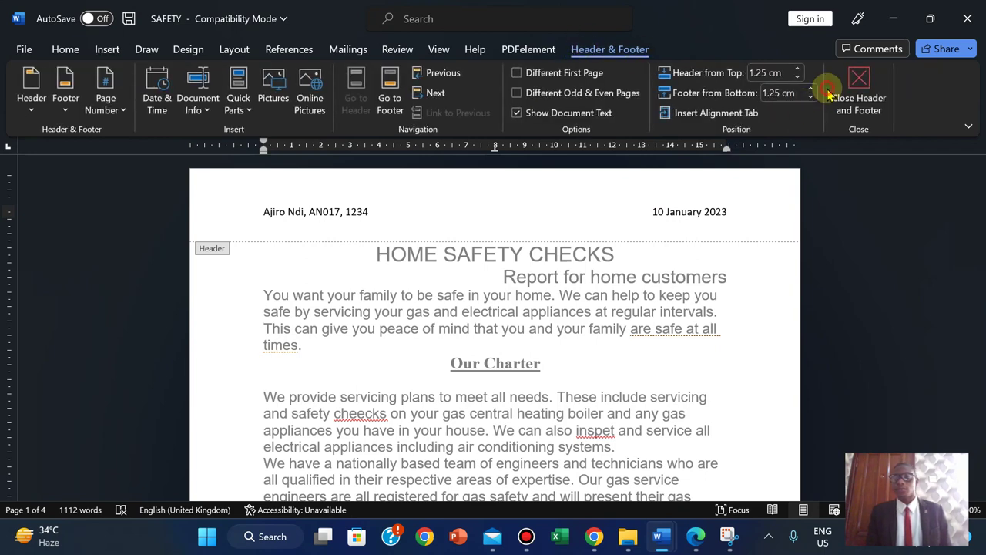
pyautogui.click(863, 94)
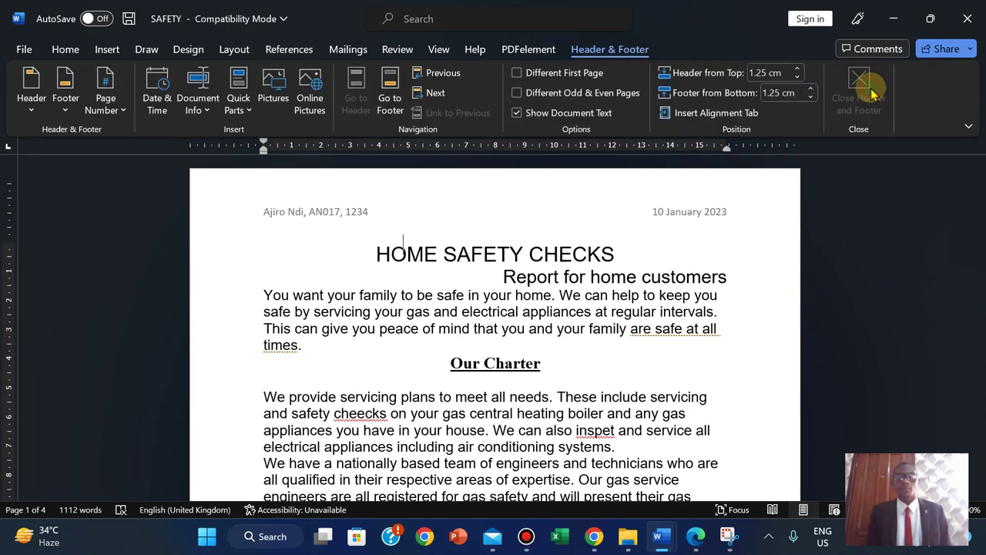
pyautogui.click(107, 49)
pyautogui.click(696, 94)
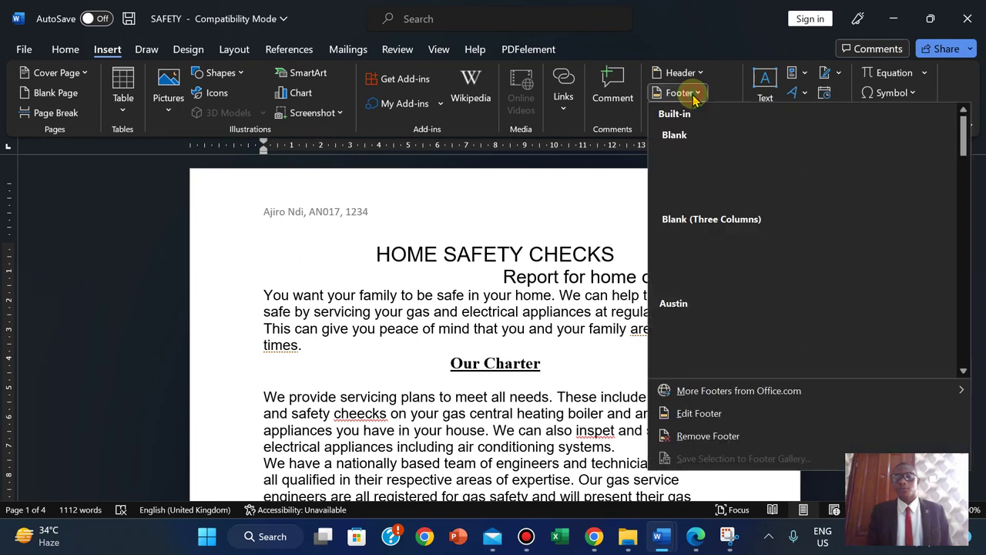
pyautogui.click(761, 257)
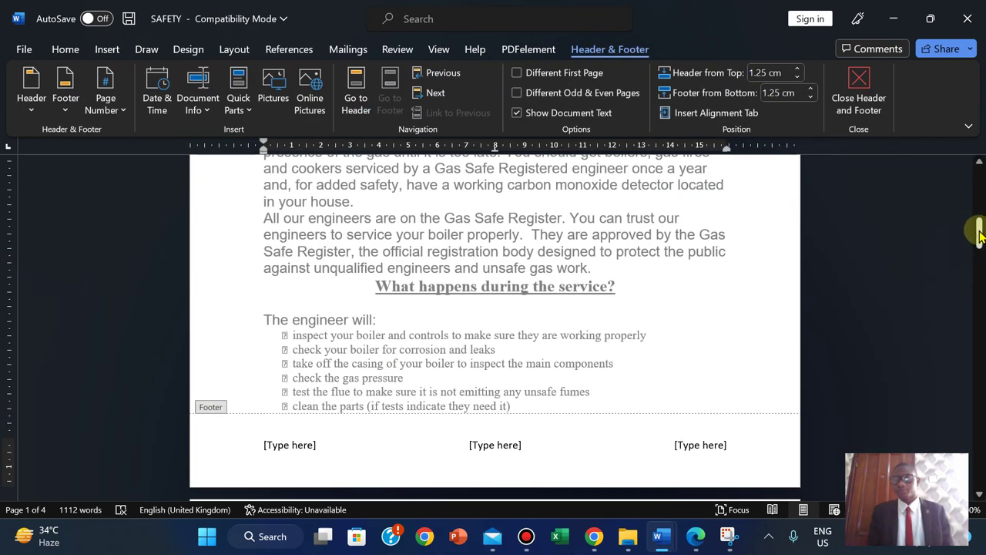
pyautogui.scroll(-3, 978, 231)
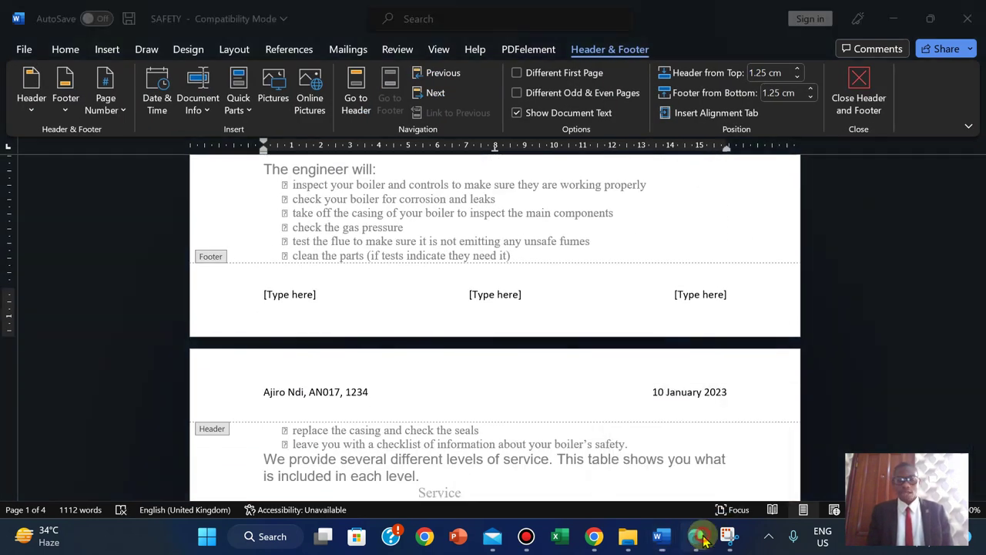
# Put a Plain Number page number in the footer's left placeholder and check the PDF's footer instructions.
pyautogui.click(702, 539)
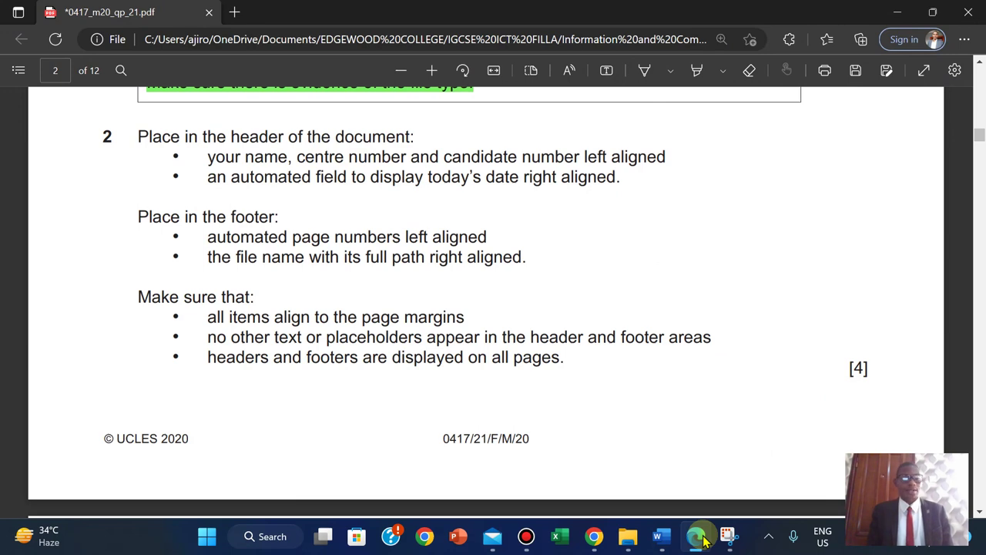
pyautogui.click(702, 539)
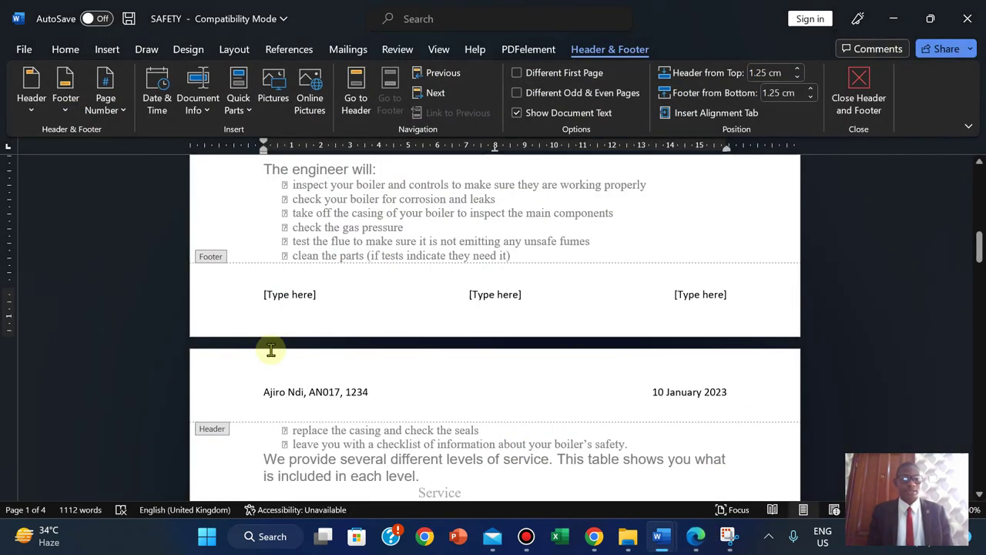
pyautogui.click(286, 297)
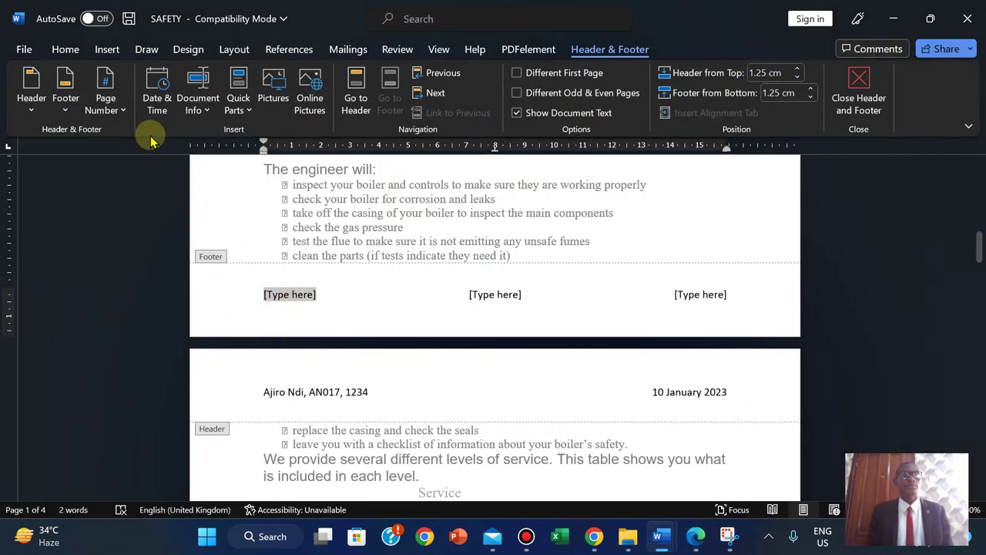
pyautogui.click(108, 103)
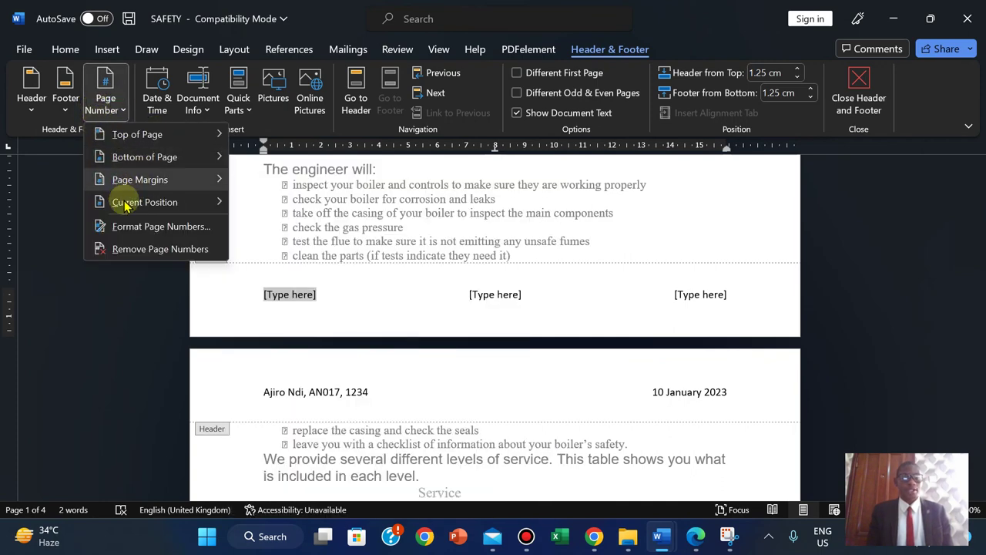
pyautogui.moveTo(125, 200)
pyautogui.click(329, 197)
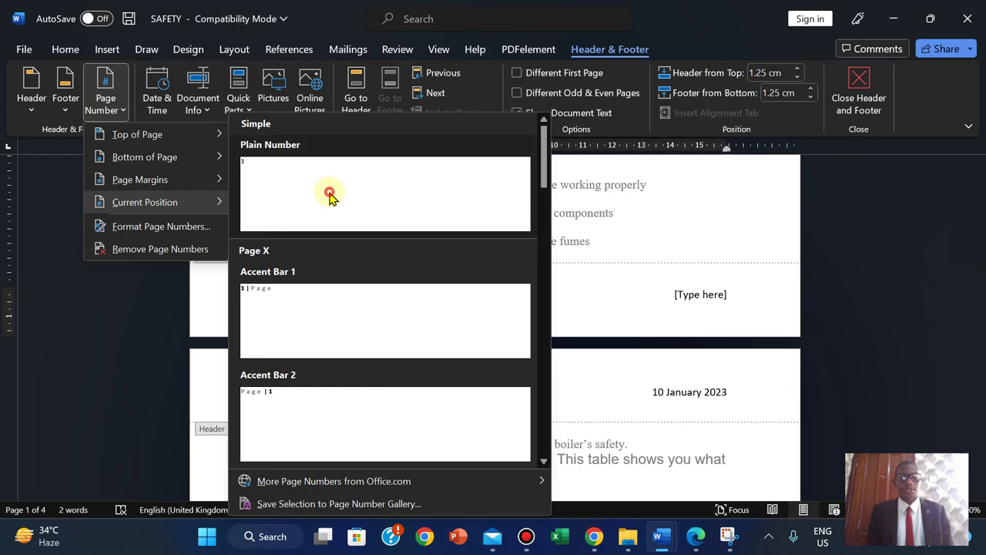
pyautogui.click(695, 536)
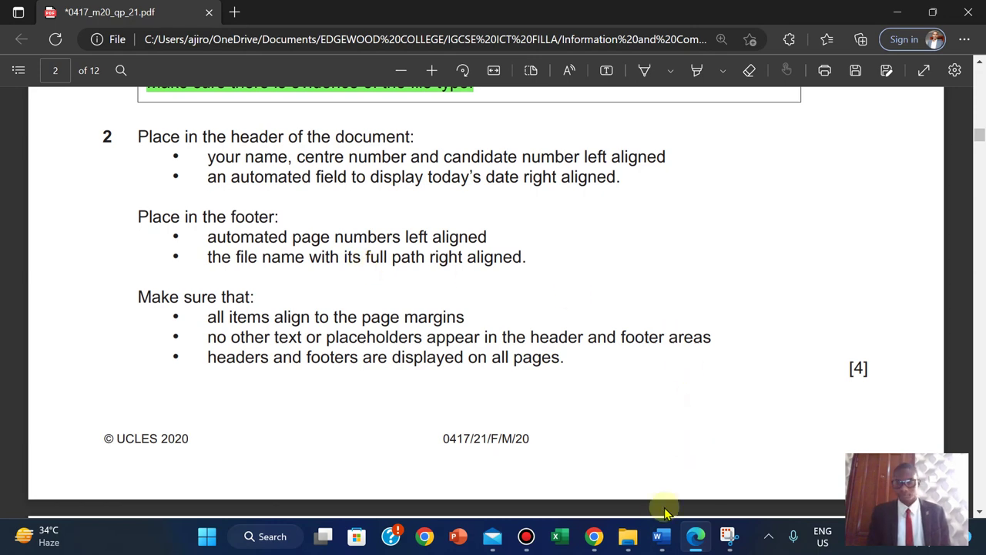
# Insert a FileName field with the full path into the right footer placeholder, then select the path.
pyautogui.moveTo(661, 532)
pyautogui.click(729, 465)
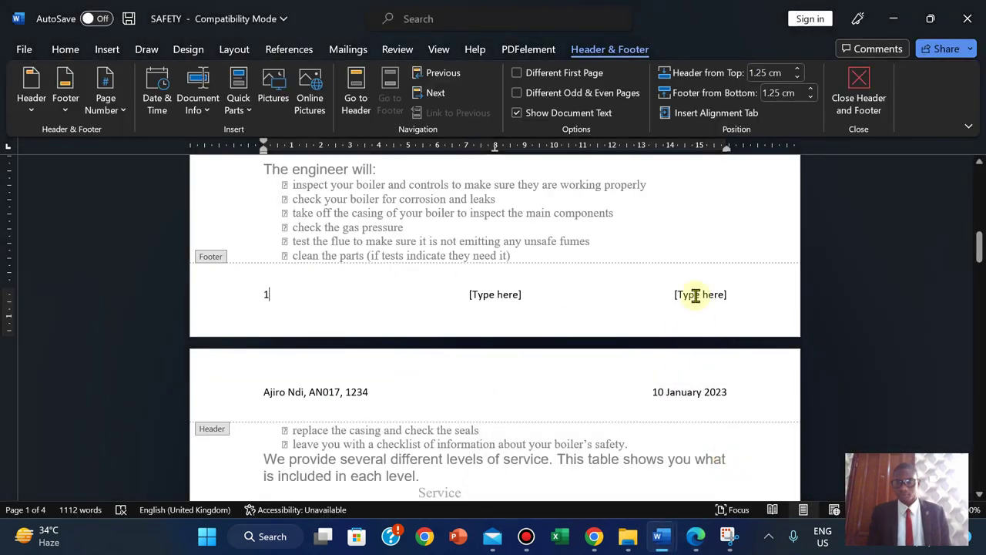
pyautogui.click(695, 294)
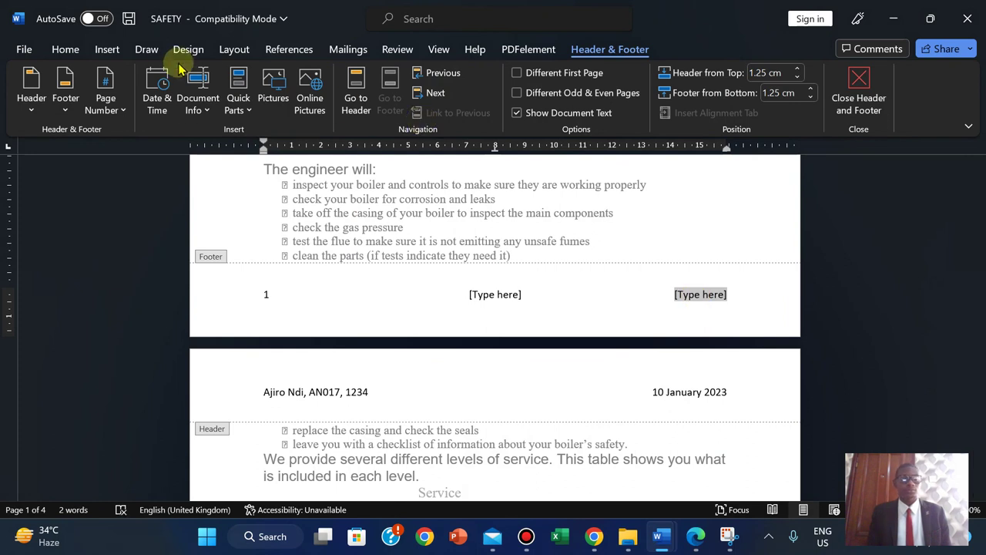
pyautogui.click(107, 49)
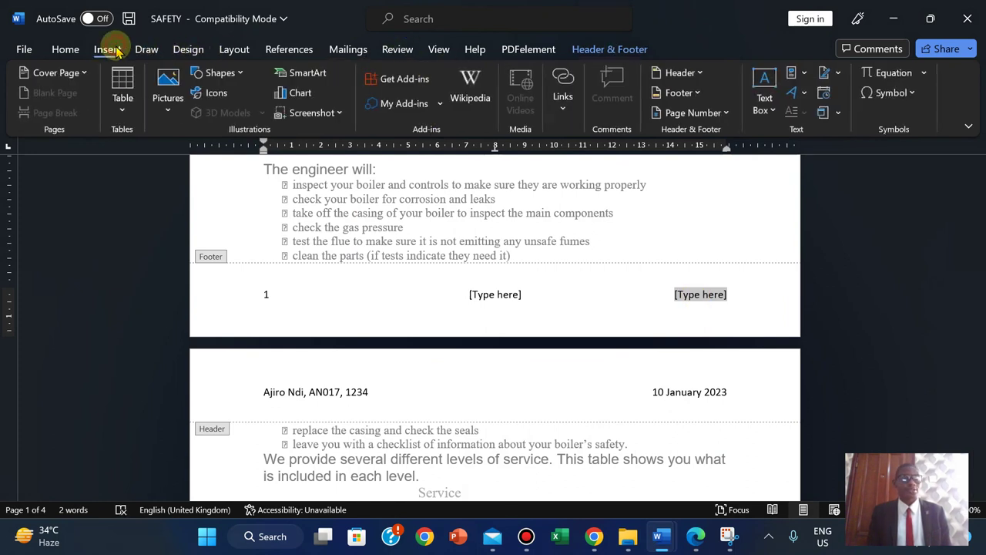
pyautogui.click(801, 74)
pyautogui.click(818, 139)
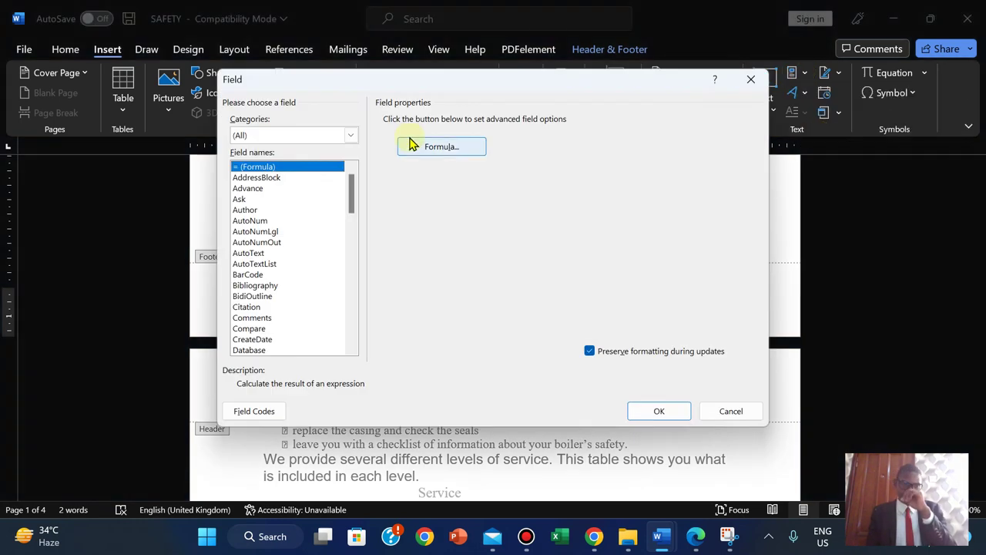
pyautogui.moveTo(352, 192); pyautogui.dragTo(344, 222)
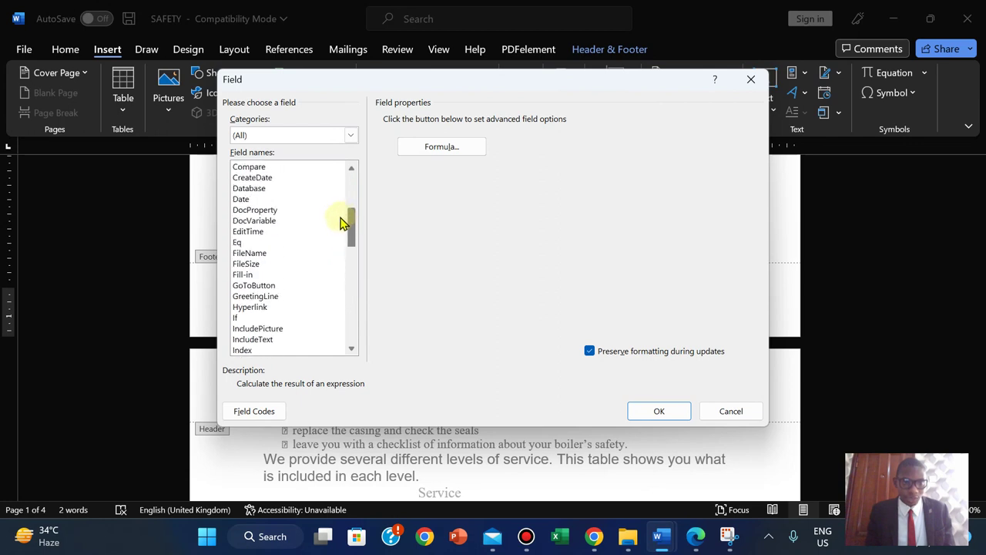
pyautogui.click(249, 254)
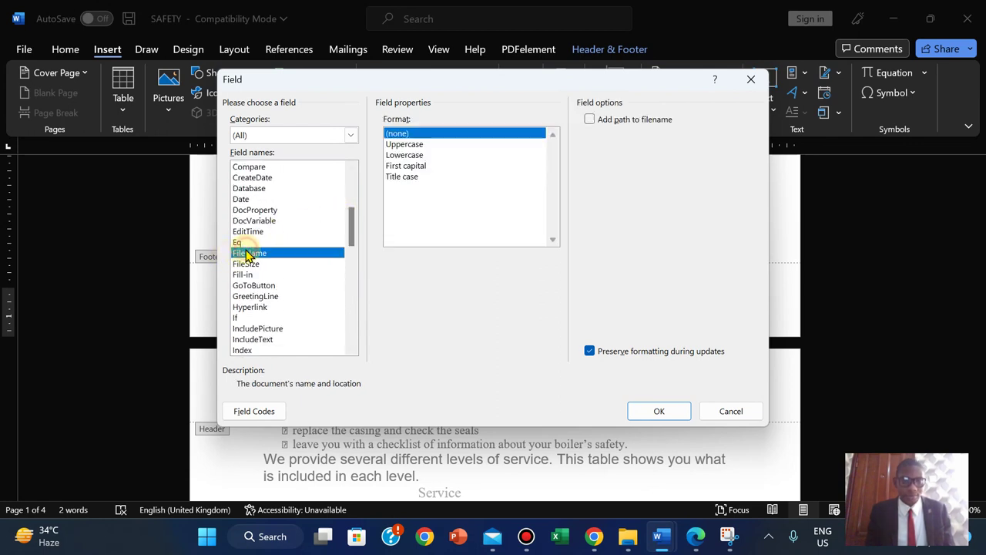
pyautogui.click(590, 119)
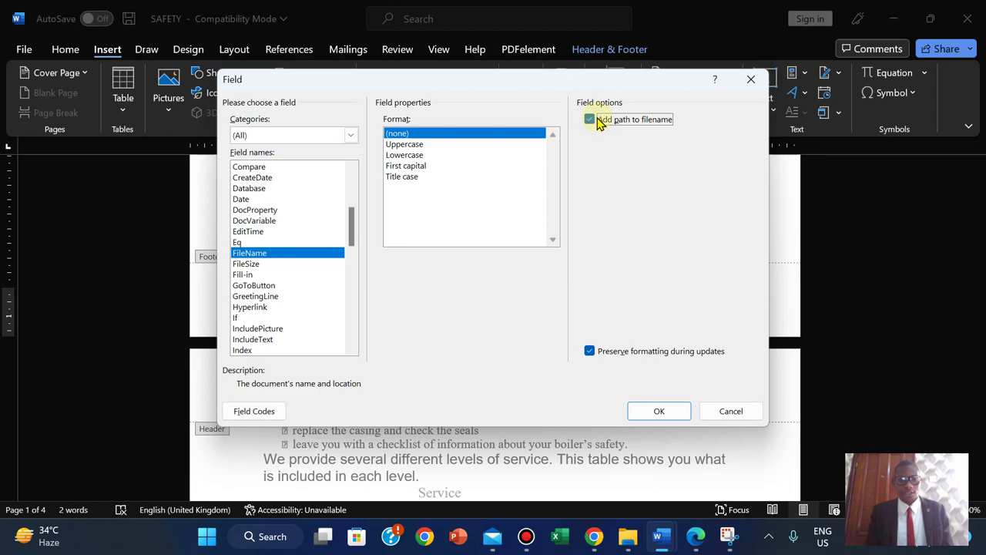
pyautogui.click(644, 410)
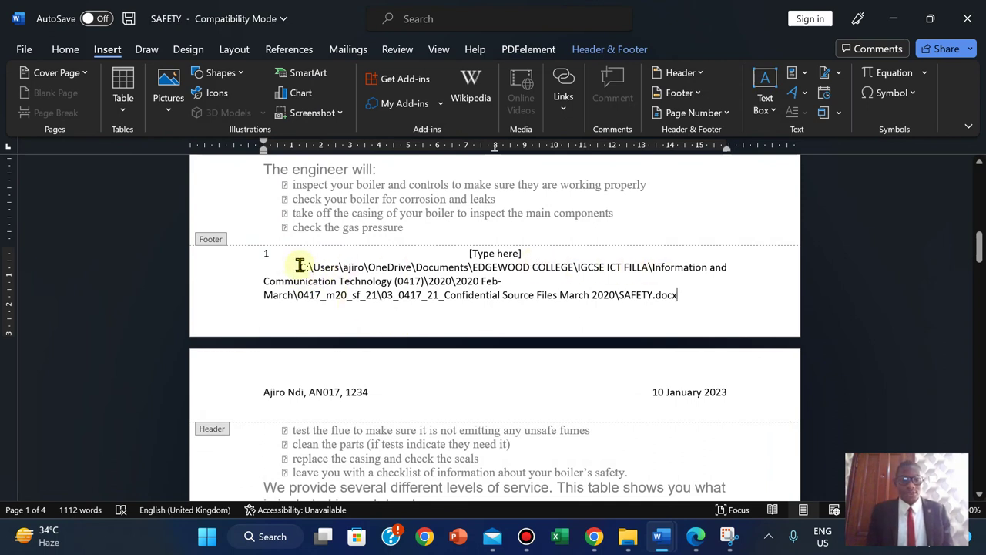
pyautogui.moveTo(301, 266); pyautogui.dragTo(662, 315)
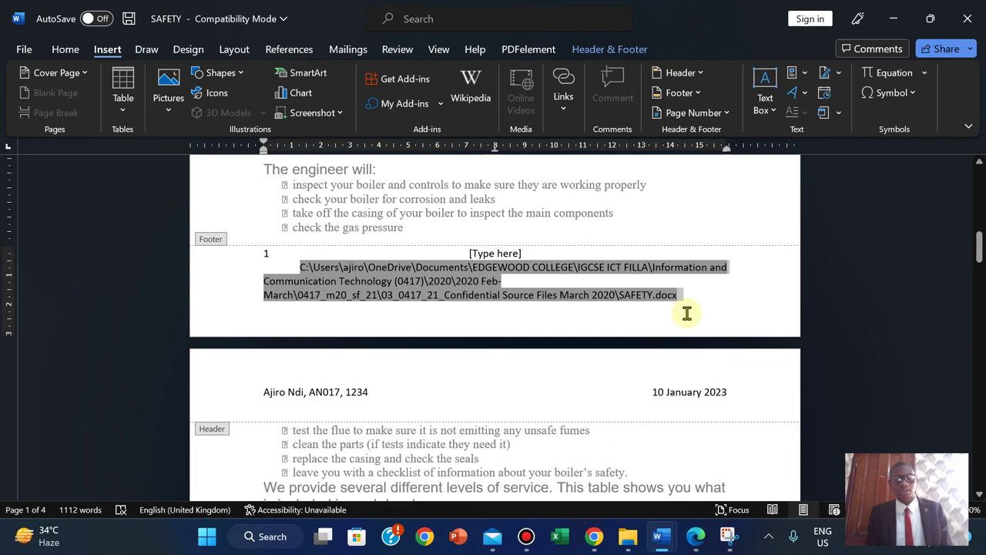
# Right-align the footer file path and delete the leftover [Type here] placeholder, rechecking the PDF.
pyautogui.click(62, 52)
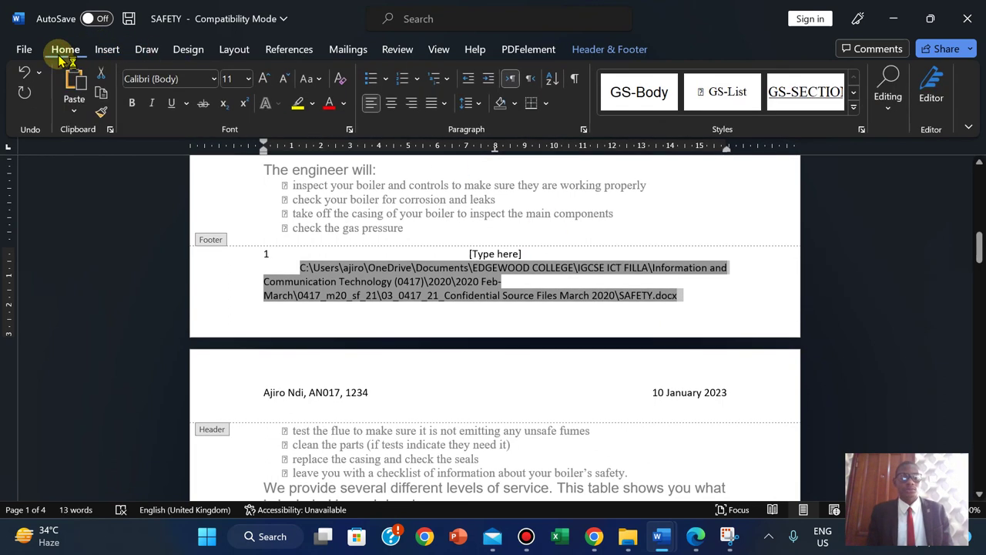
pyautogui.click(409, 104)
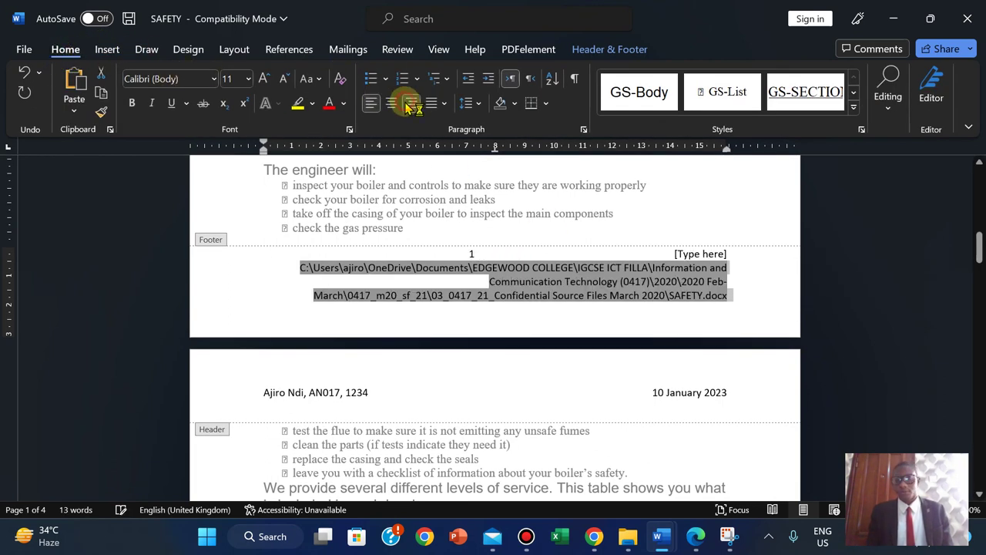
pyautogui.click(705, 255)
pyautogui.press('Delete')
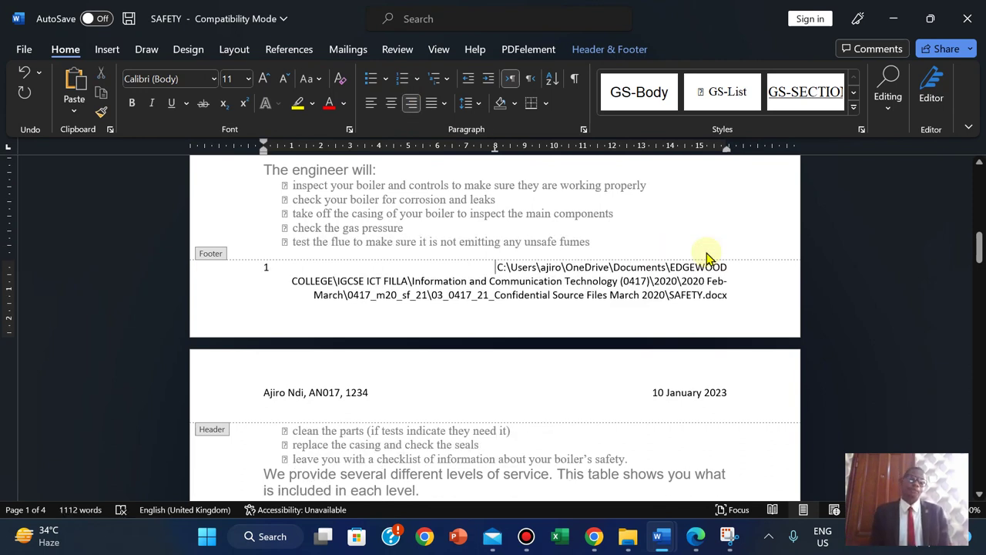
pyautogui.click(681, 545)
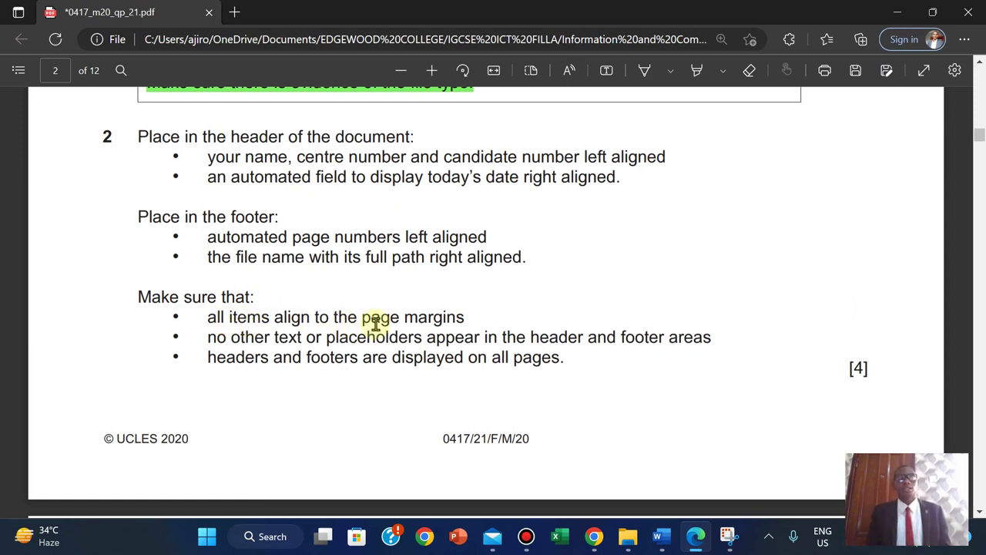
pyautogui.moveTo(660, 536)
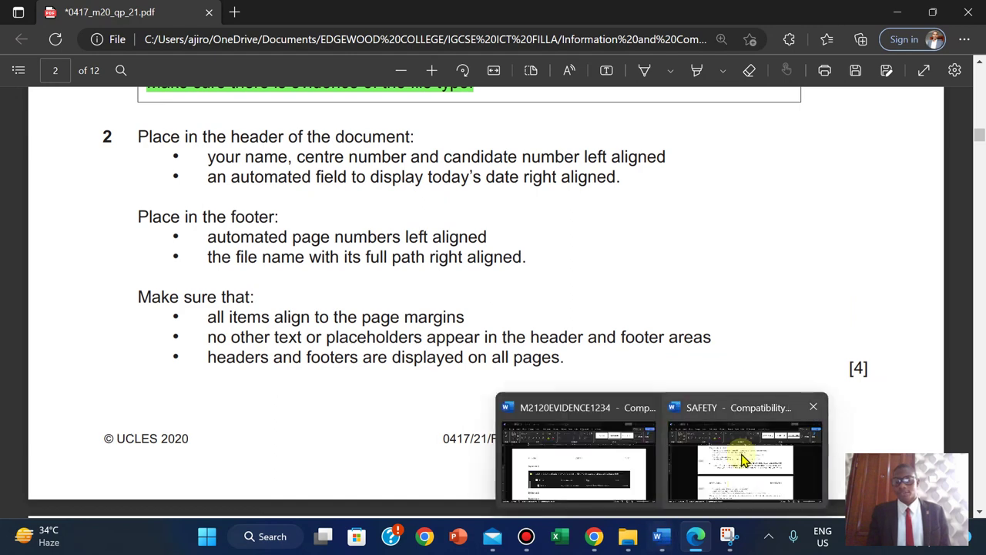
pyautogui.click(741, 454)
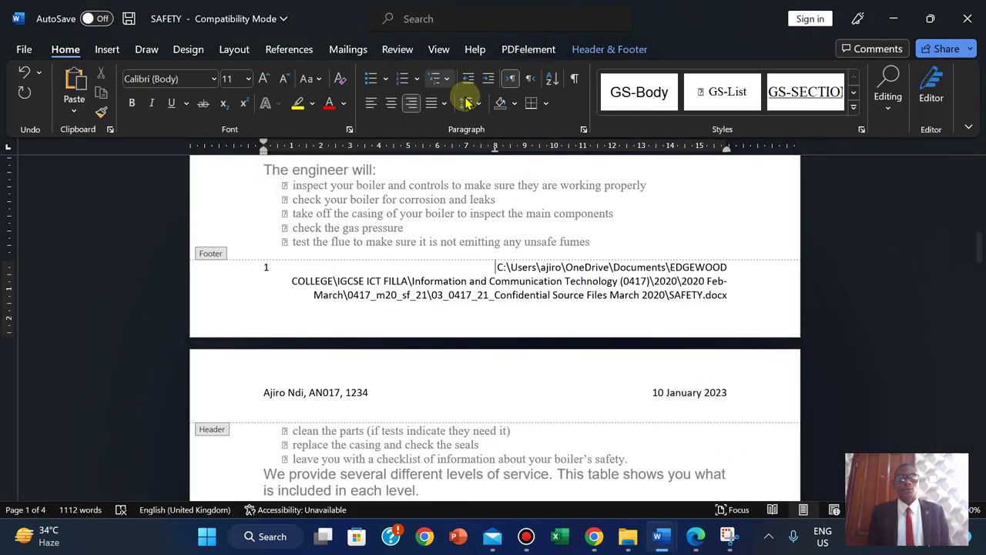
# Toggle page gridlines on and back off, then review the PDF question paper.
pyautogui.click(438, 49)
pyautogui.click(404, 92)
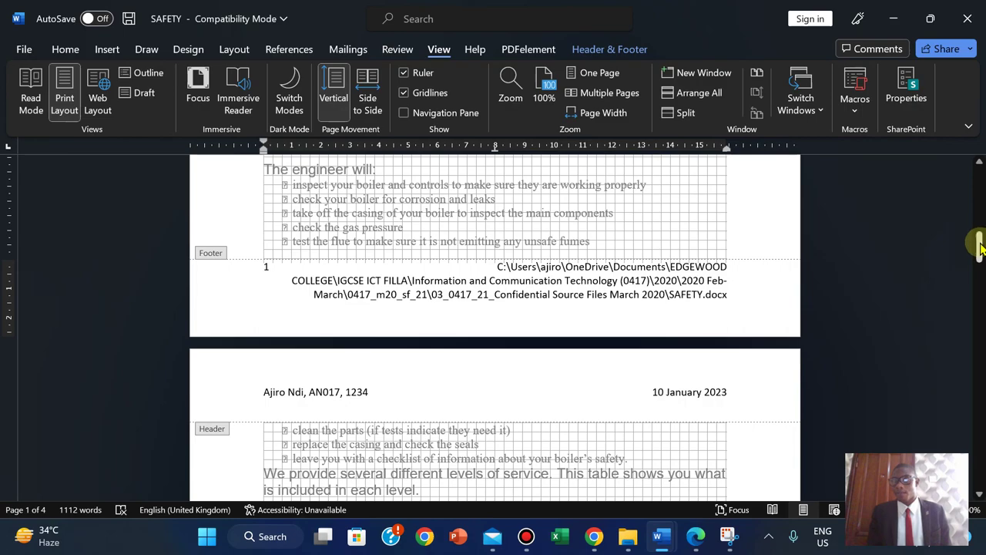
pyautogui.moveTo(978, 246)
pyautogui.mouseDown()
pyautogui.moveTo(978, 176)
pyautogui.moveTo(978, 254)
pyautogui.moveTo(979, 245)
pyautogui.mouseUp()
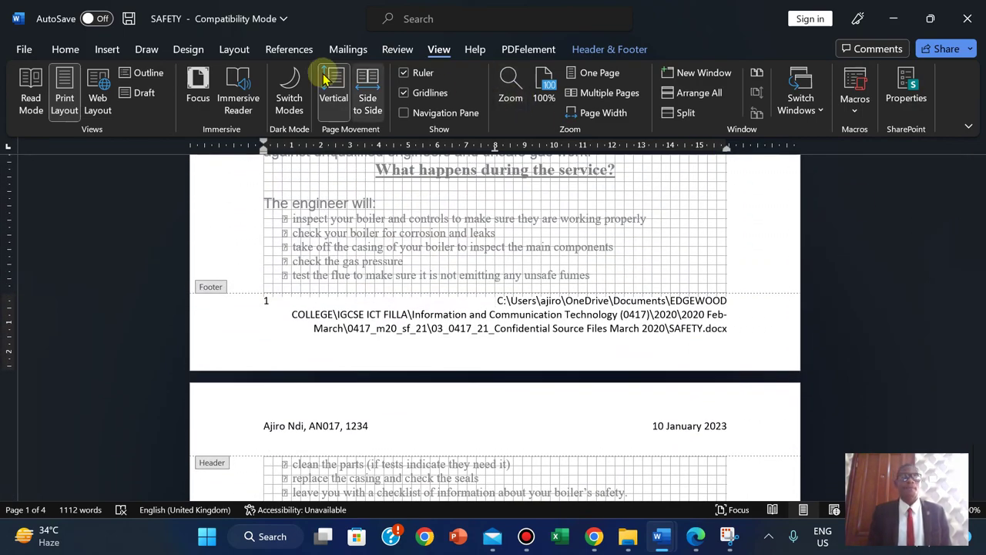
pyautogui.click(425, 93)
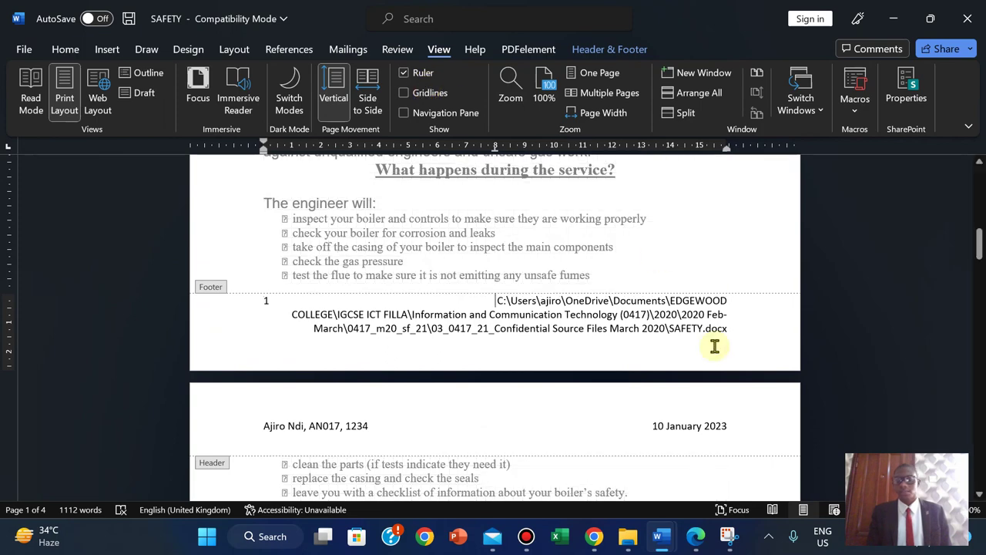
pyautogui.click(694, 536)
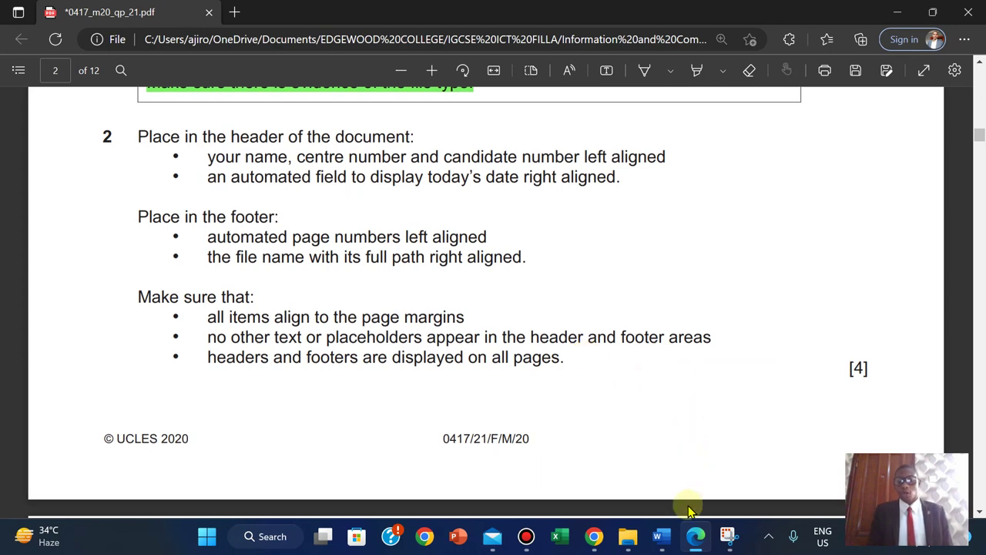
pyautogui.moveTo(654, 543)
pyautogui.click(745, 443)
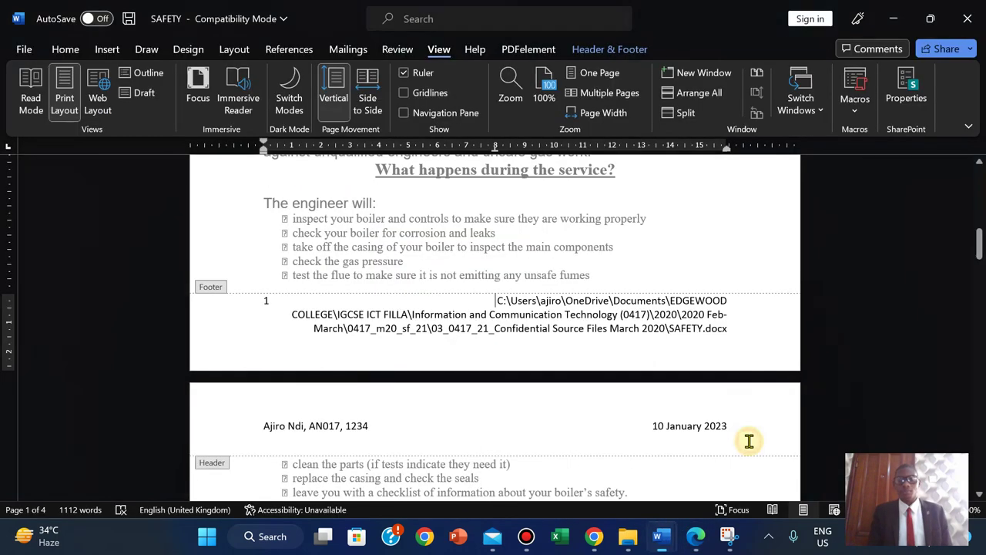
# Close header and footer editing to return to the body text.
pyautogui.click(609, 48)
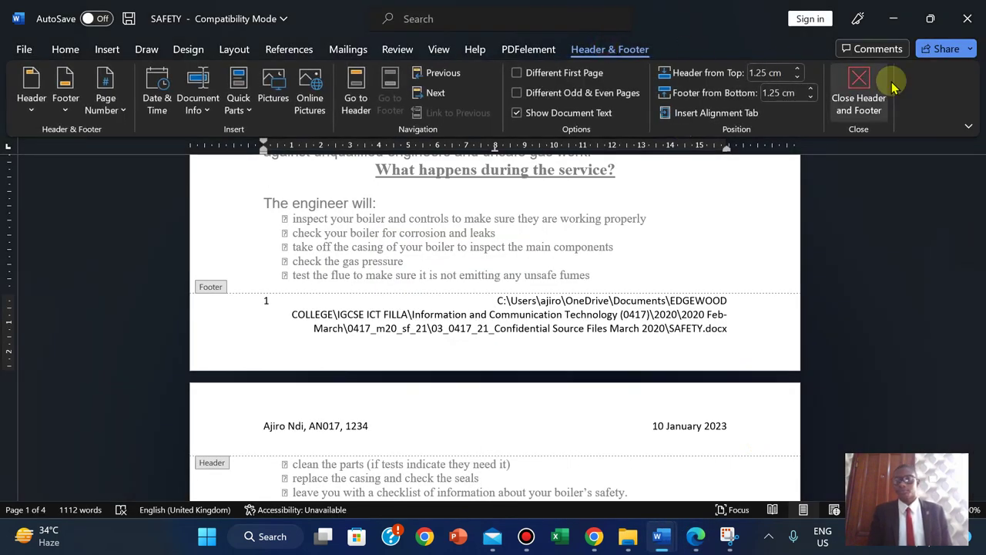
pyautogui.click(854, 95)
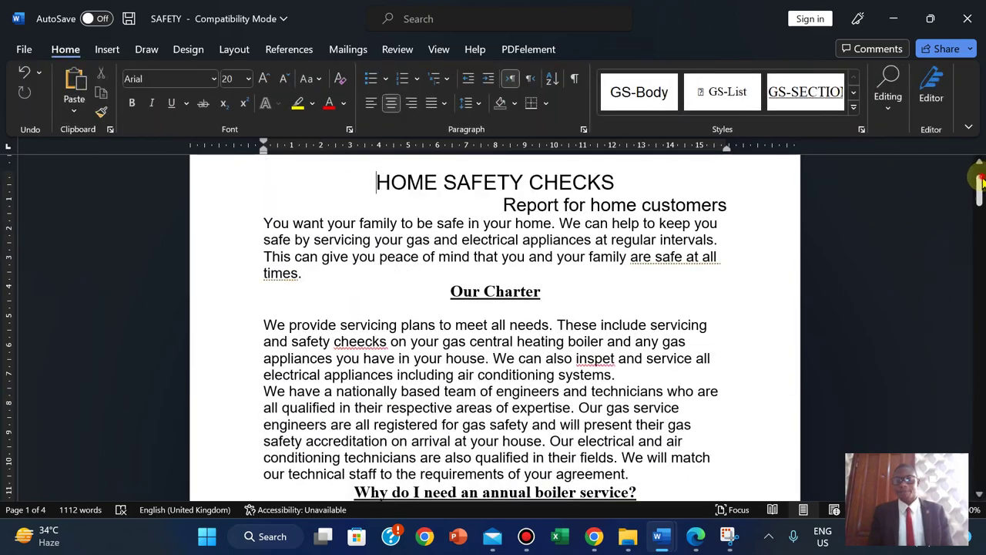
pyautogui.moveTo(979, 185); pyautogui.dragTo(927, 126)
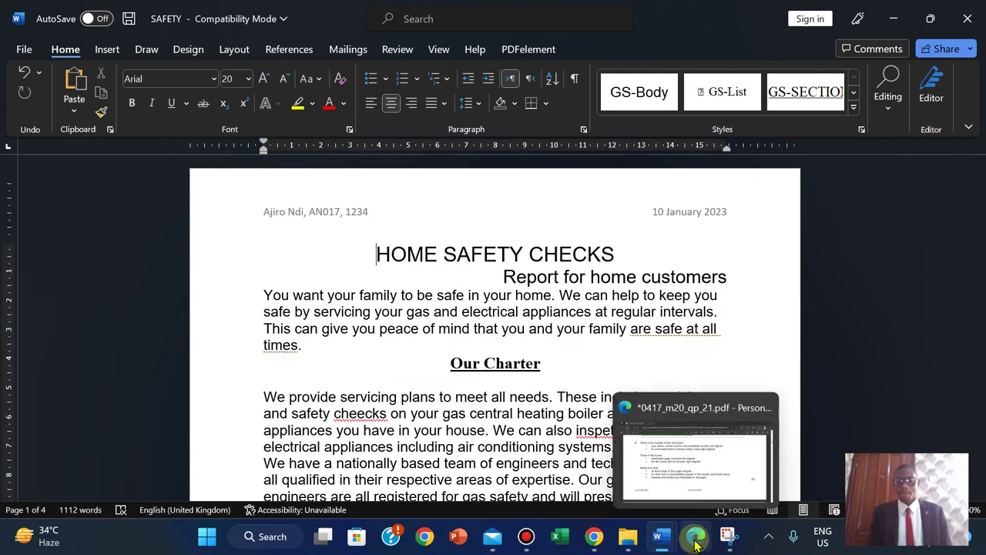
# Highlight question 2's header and footer instructions green in the PDF.
pyautogui.click(683, 545)
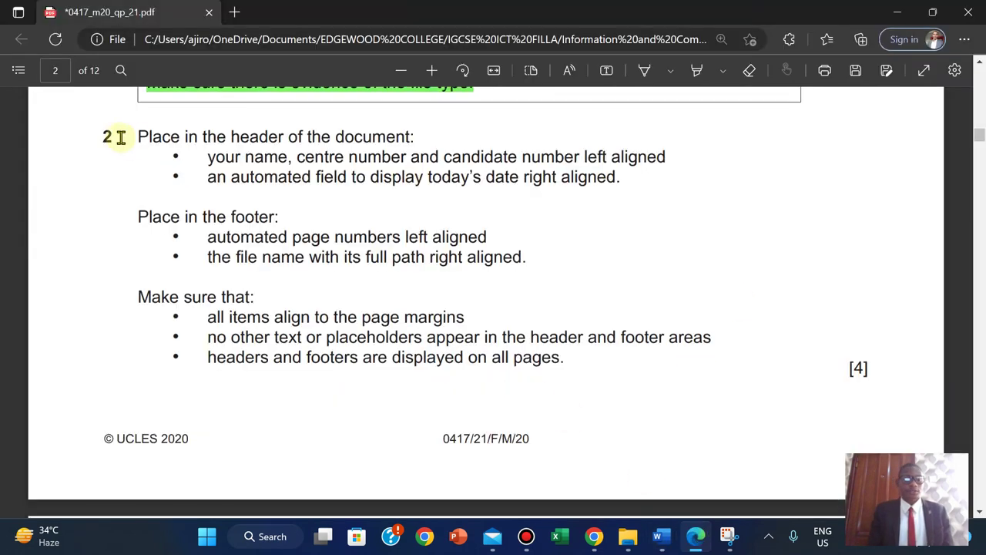
pyautogui.moveTo(99, 133); pyautogui.dragTo(149, 137)
pyautogui.moveTo(503, 245); pyautogui.dragTo(866, 369)
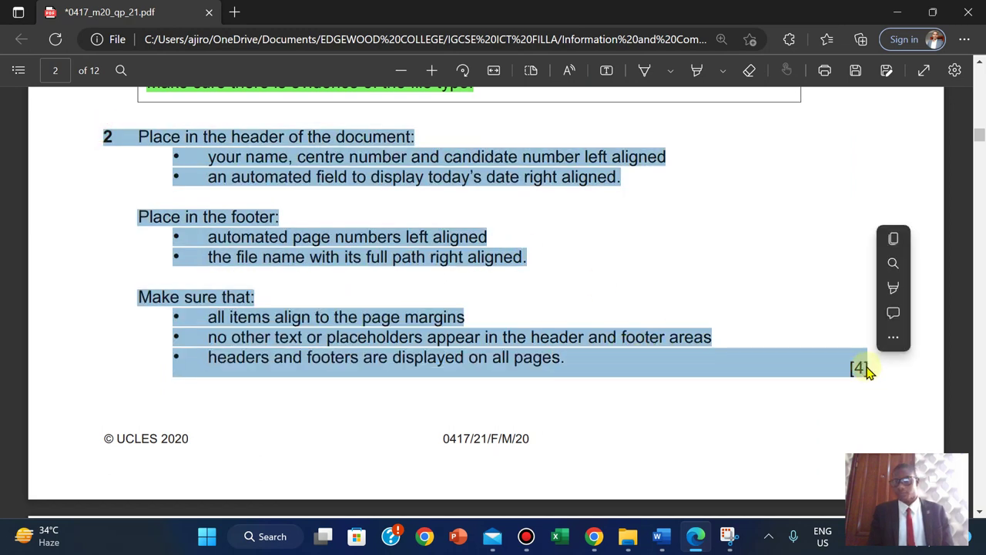
pyautogui.moveTo(890, 287)
pyautogui.click(798, 314)
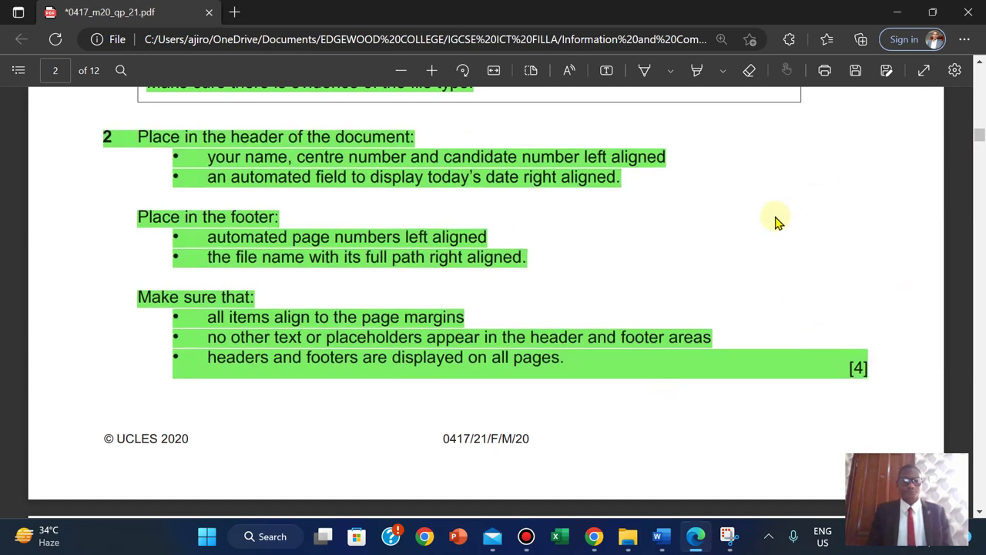
# Scroll through the paragraph style table, then return to the SAFETY document.
pyautogui.scroll(-10, 775, 221)
pyautogui.scroll(2, 779, 221)
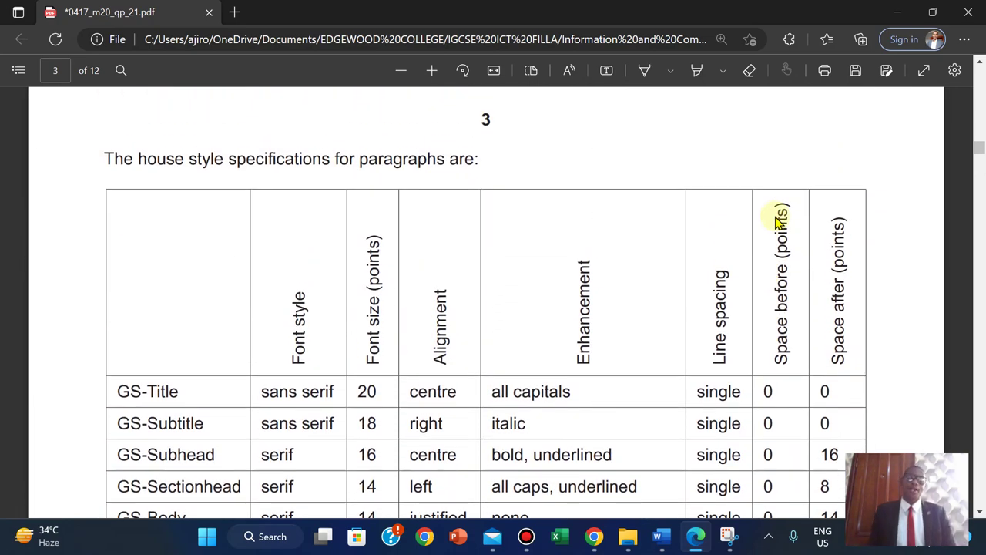
pyautogui.scroll(-2, 780, 221)
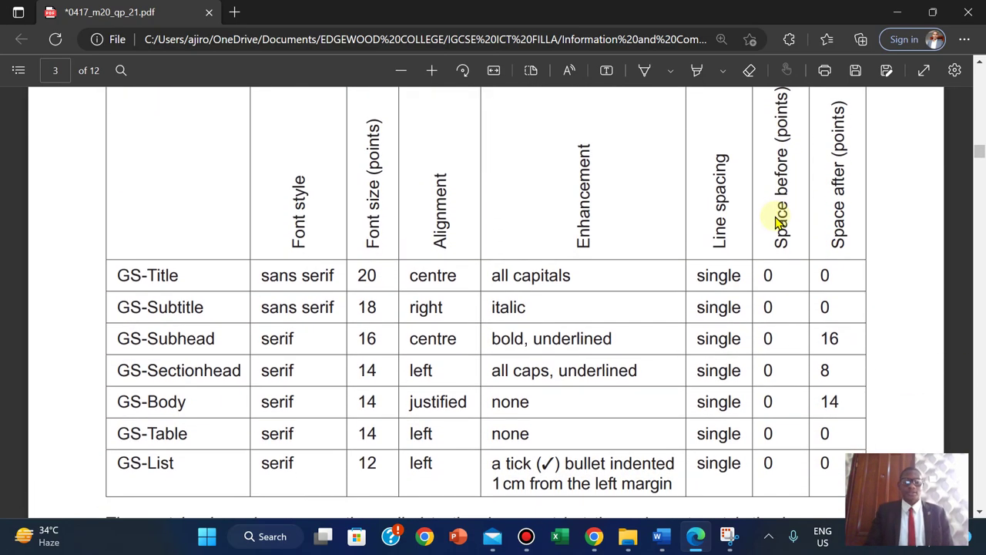
pyautogui.scroll(2, 780, 221)
pyautogui.scroll(-2, 780, 221)
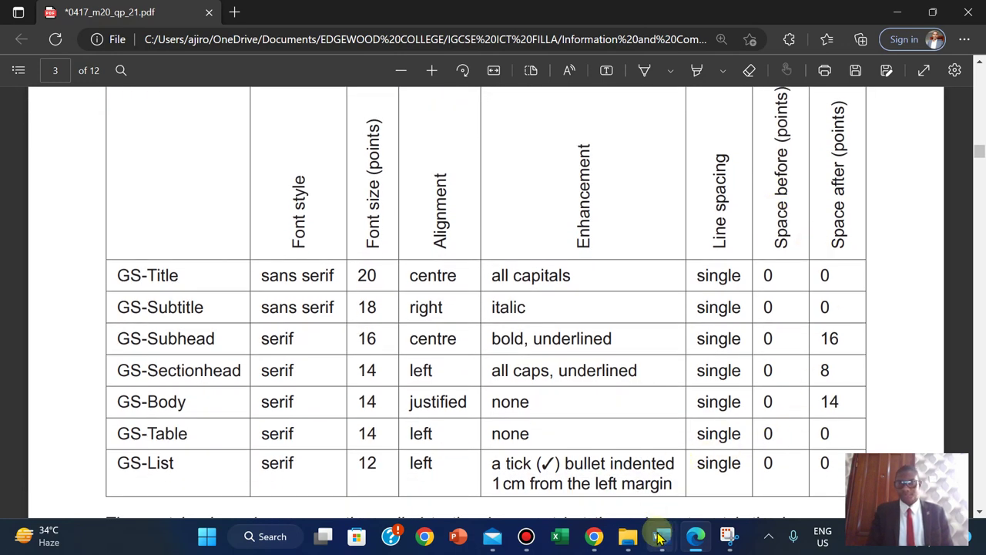
pyautogui.moveTo(660, 538)
pyautogui.click(701, 472)
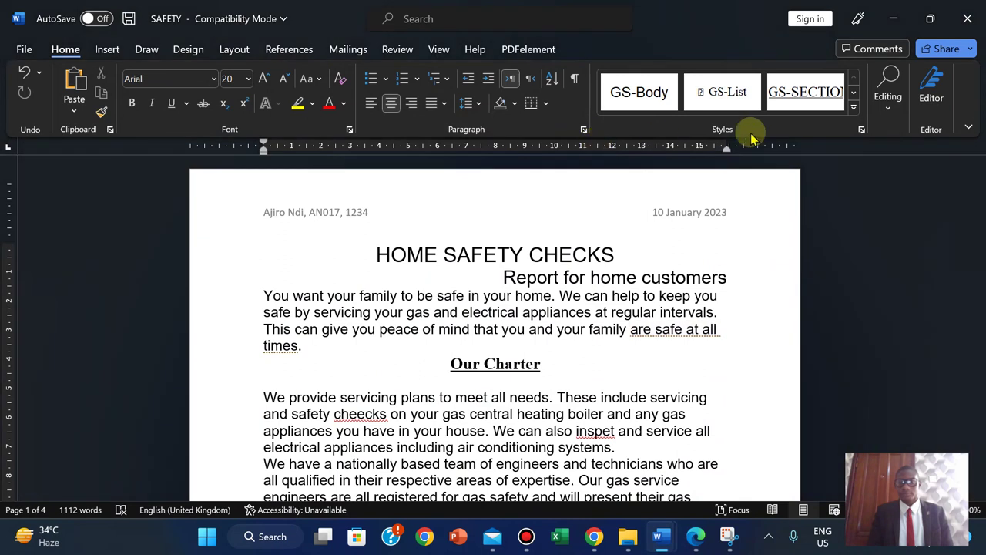
# Open the Styles pane showing the GS house styles, comparing against the PDF style table.
pyautogui.click(861, 130)
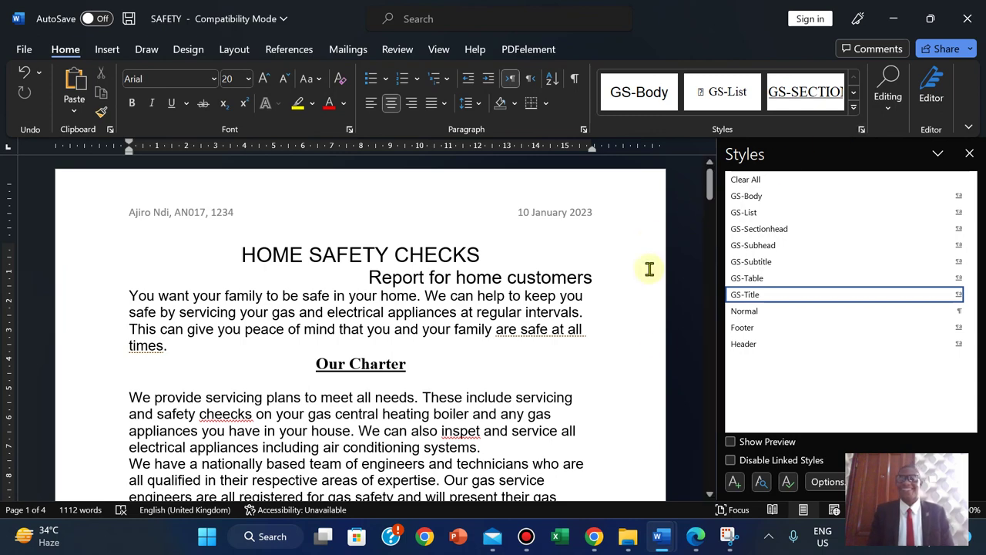
pyautogui.click(696, 536)
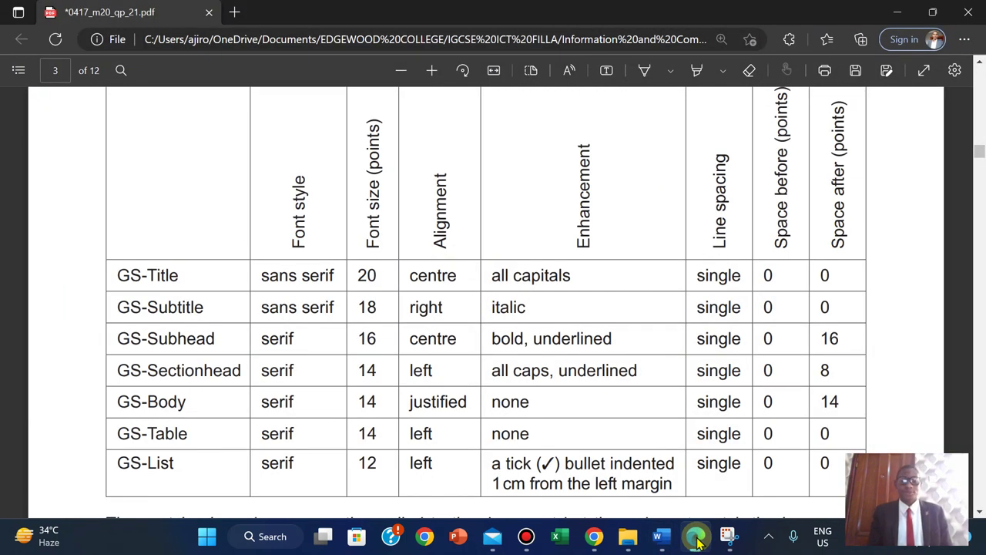
pyautogui.click(695, 539)
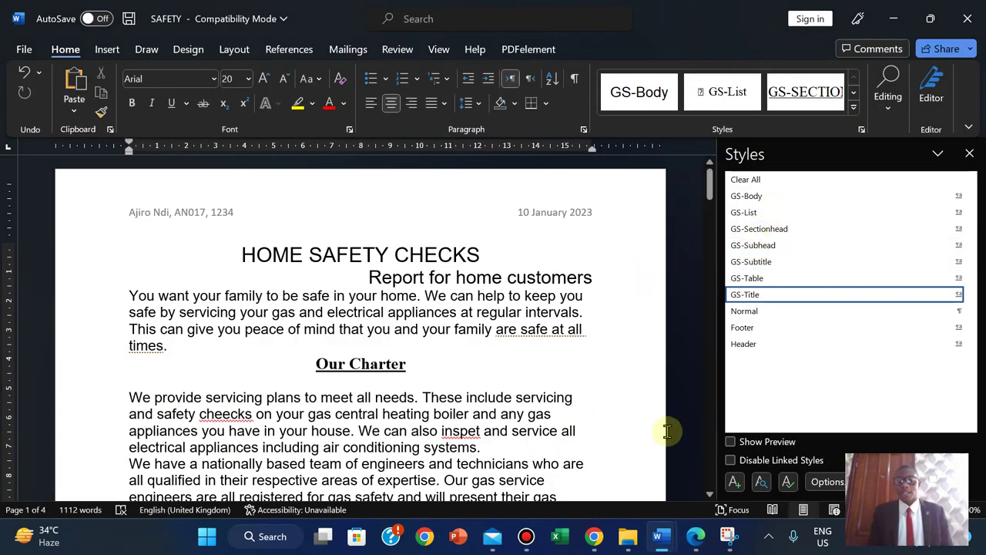
pyautogui.click(693, 543)
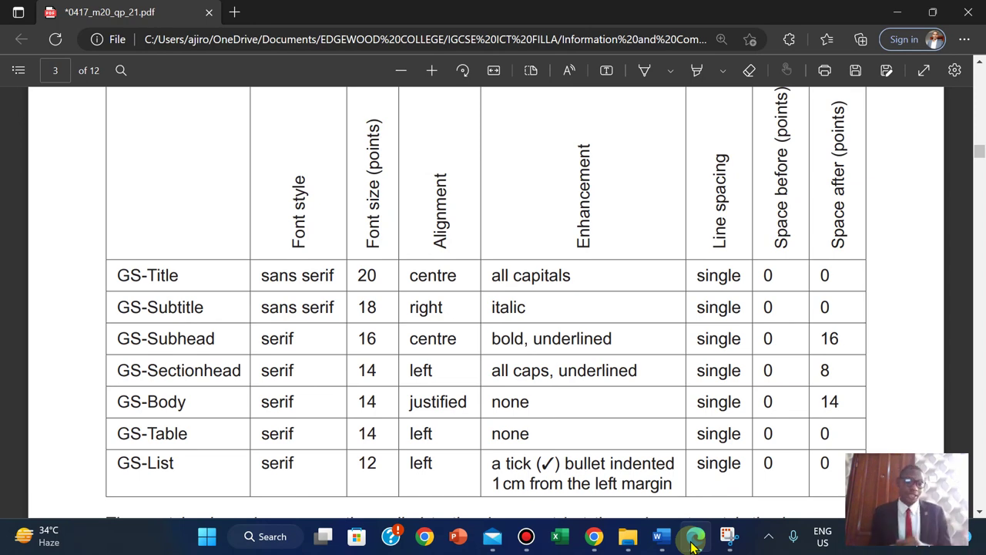
pyautogui.moveTo(661, 538)
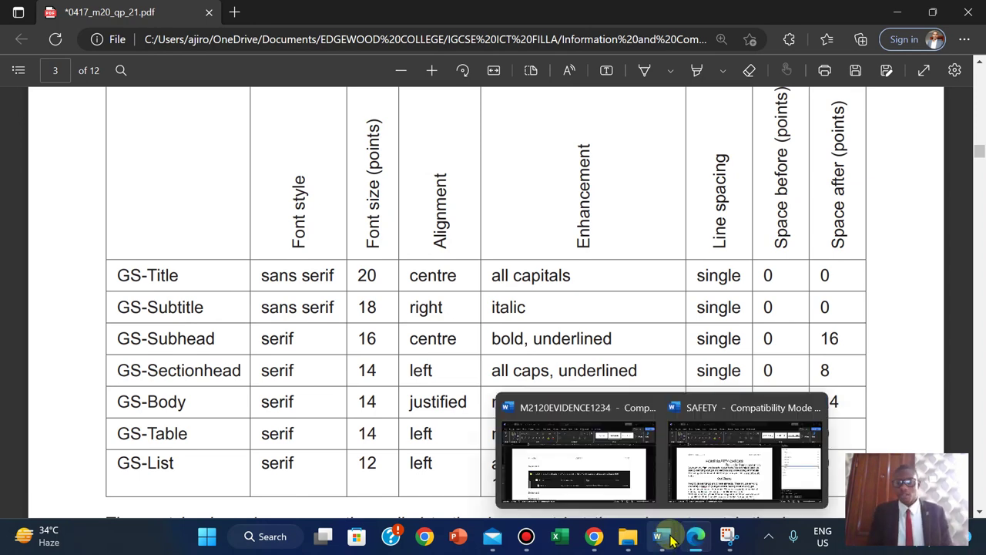
pyautogui.click(716, 483)
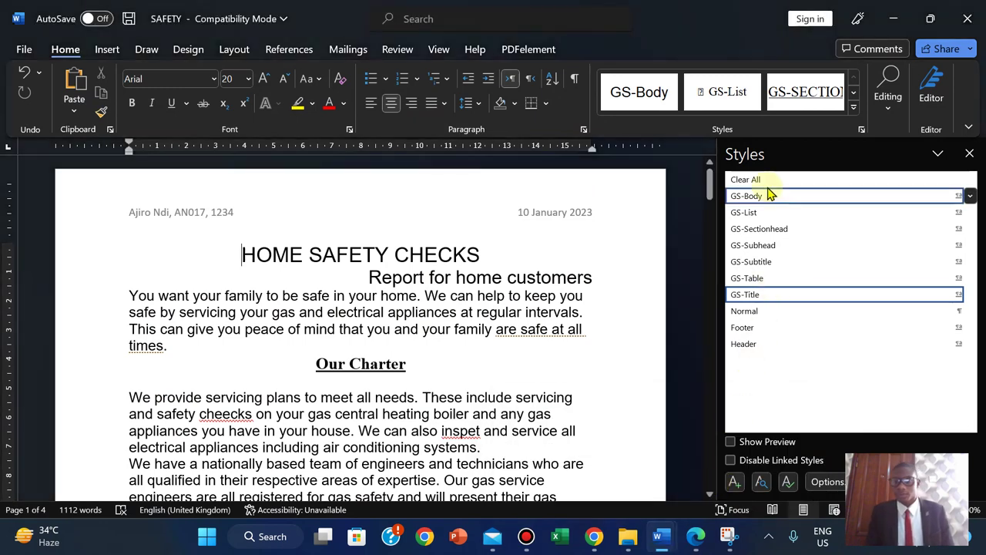
# Open Modify Style for GS-Title, keeping it based on Normal (Web).
pyautogui.rightClick(757, 296)
pyautogui.click(821, 337)
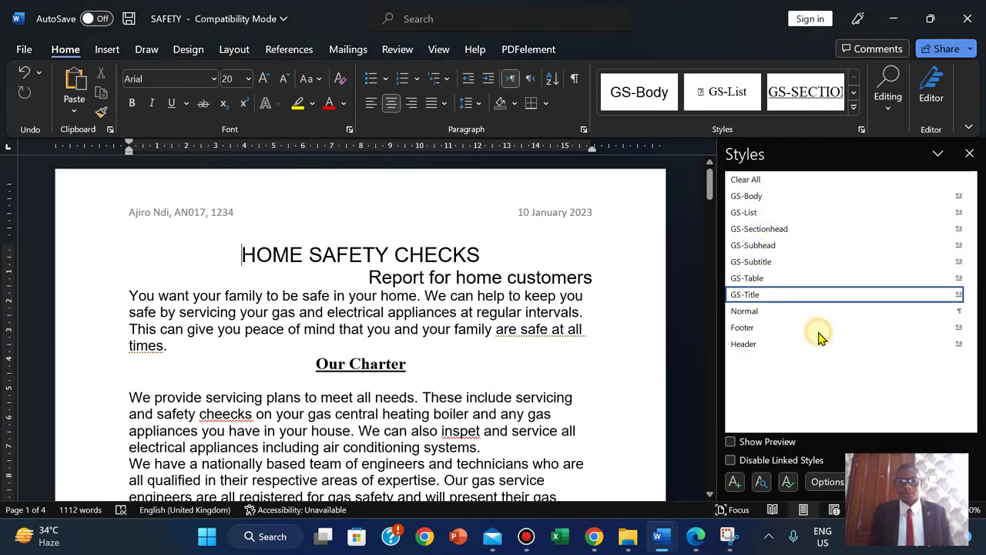
pyautogui.moveTo(693, 541)
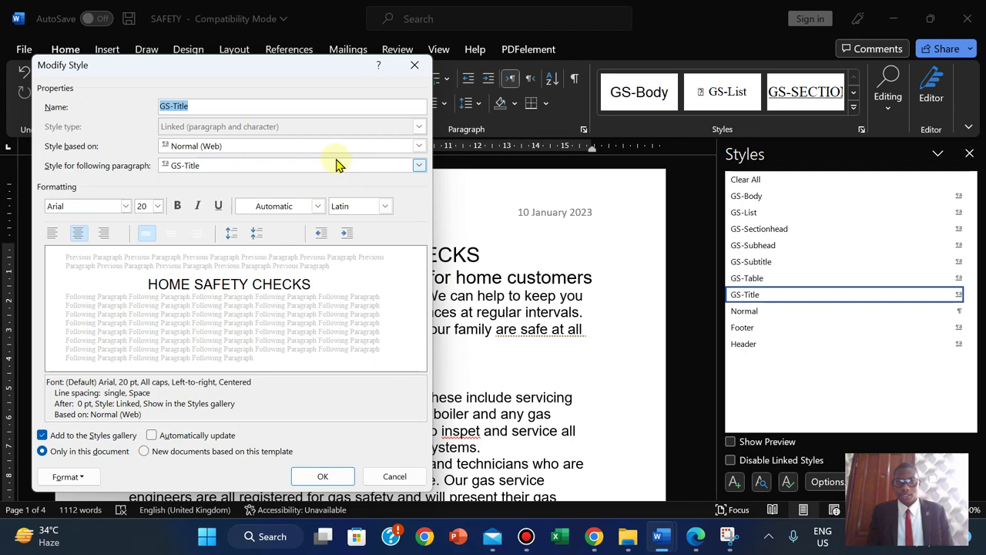
pyautogui.click(419, 146)
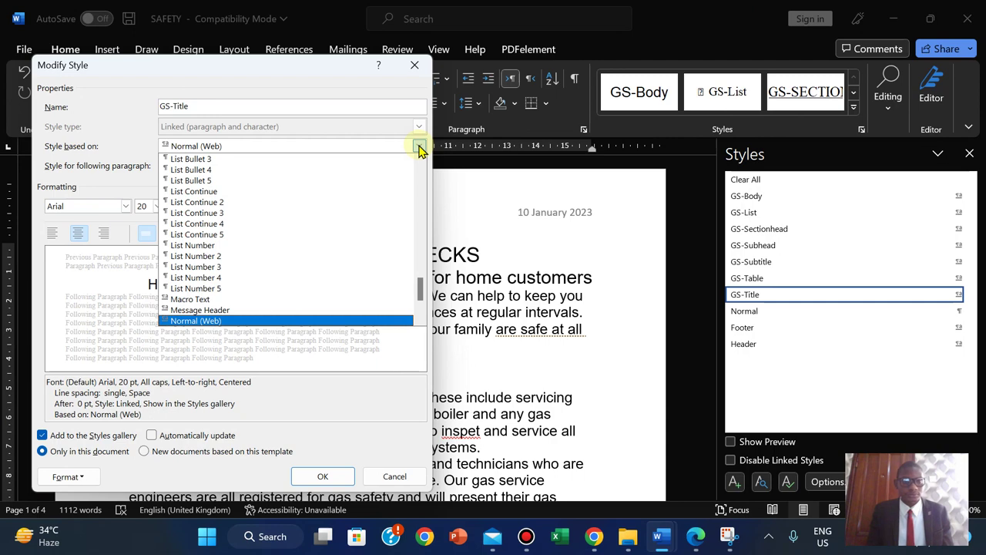
pyautogui.click(419, 147)
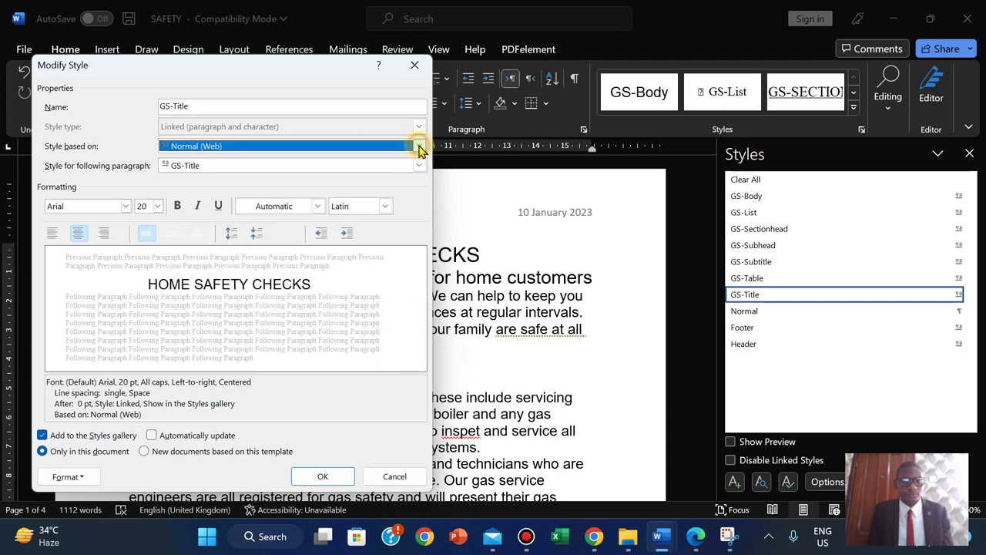
# Compare GS-Title's Arial 20 pt, all caps, centred settings with its PDF table row.
pyautogui.click(696, 537)
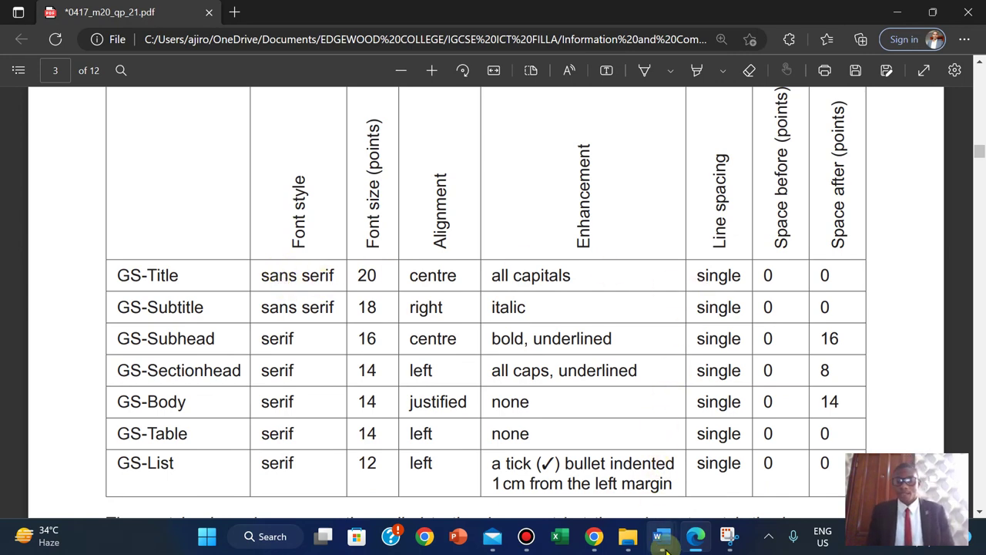
pyautogui.moveTo(664, 546)
pyautogui.click(712, 476)
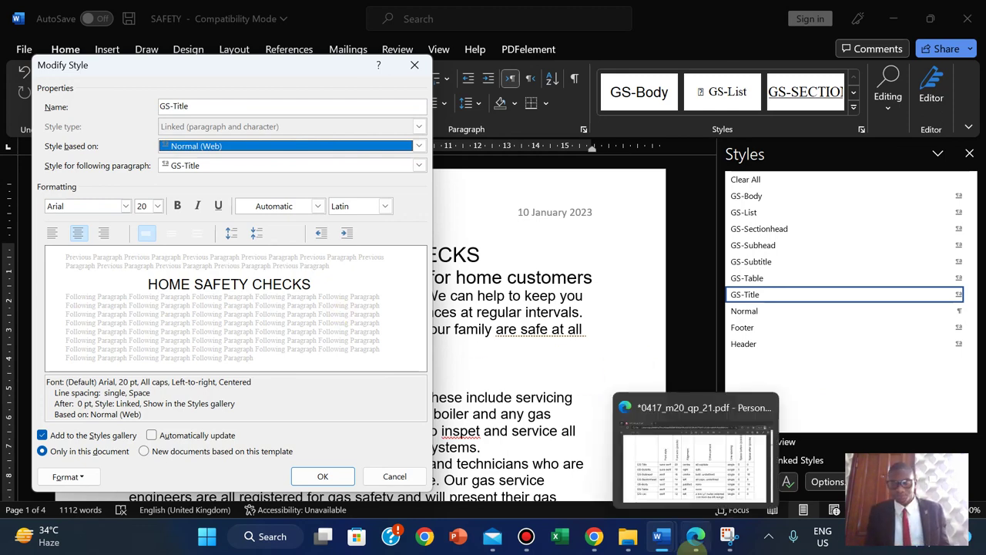
pyautogui.click(696, 537)
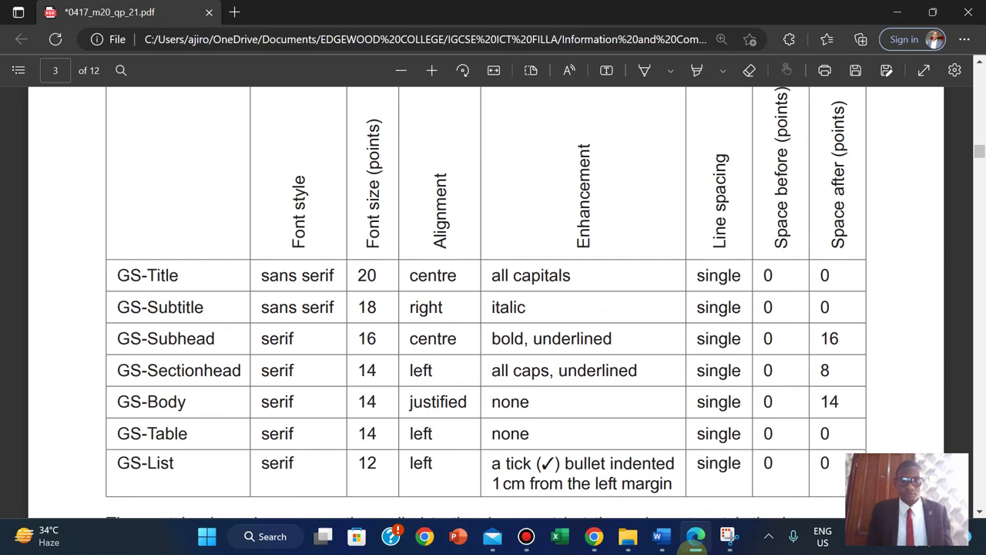
pyautogui.click(695, 537)
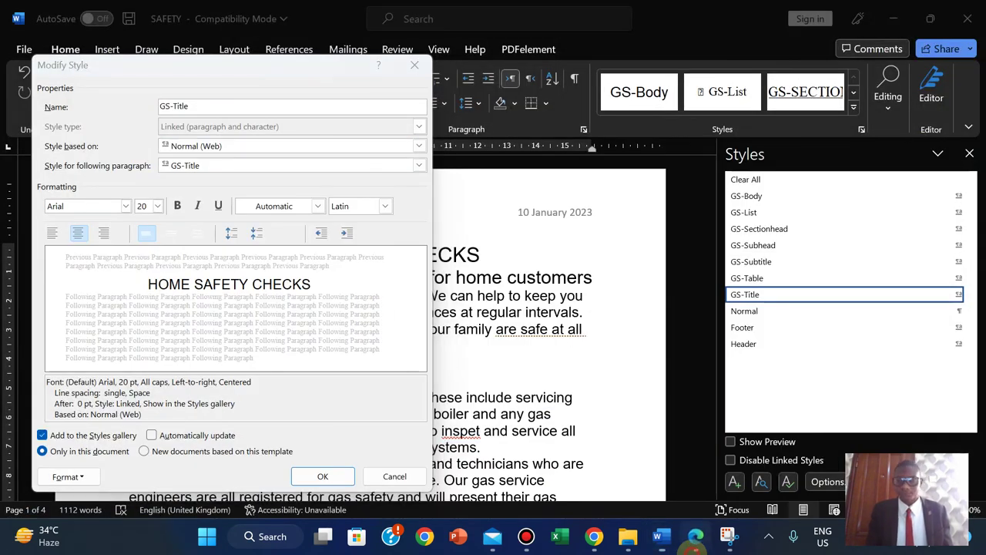
pyautogui.click(695, 537)
pyautogui.click(696, 537)
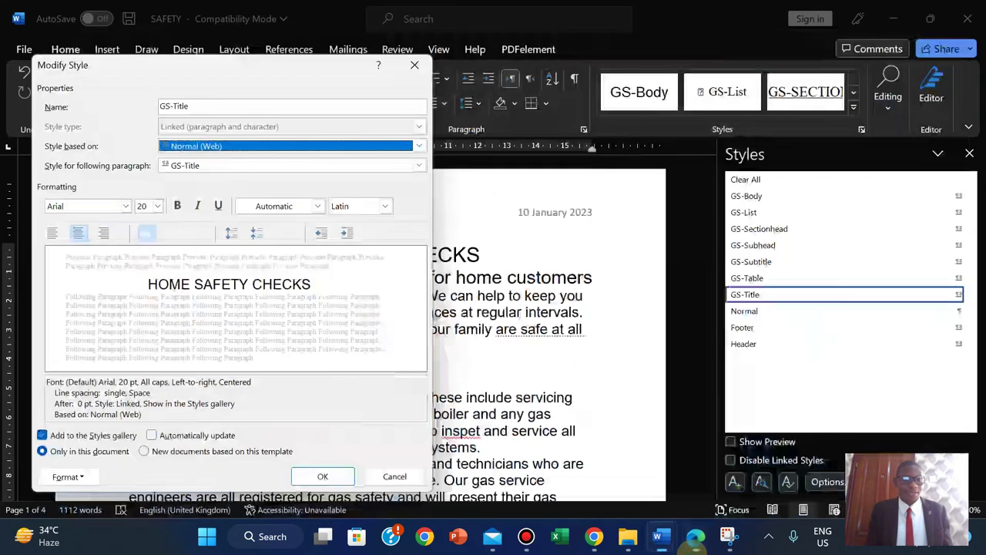
pyautogui.click(696, 536)
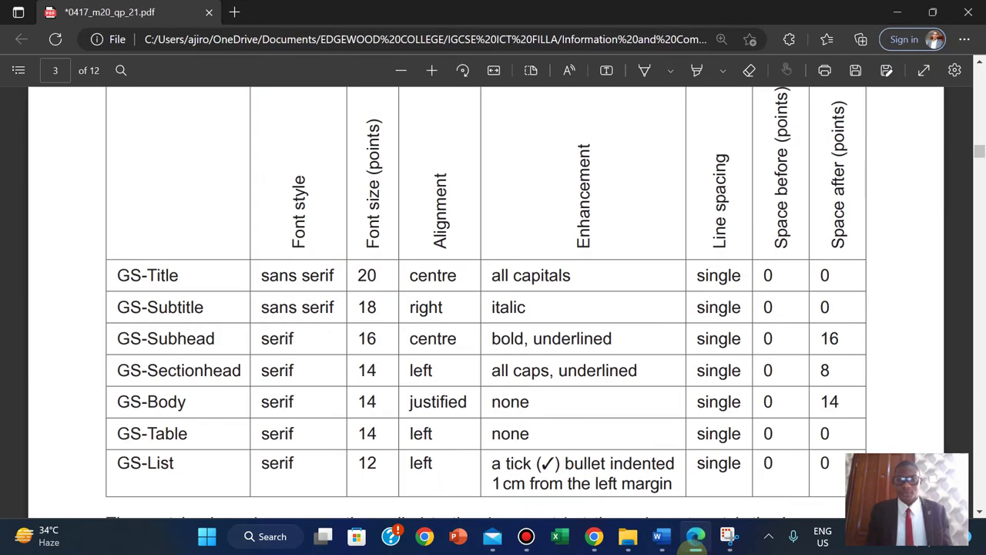
pyautogui.click(695, 537)
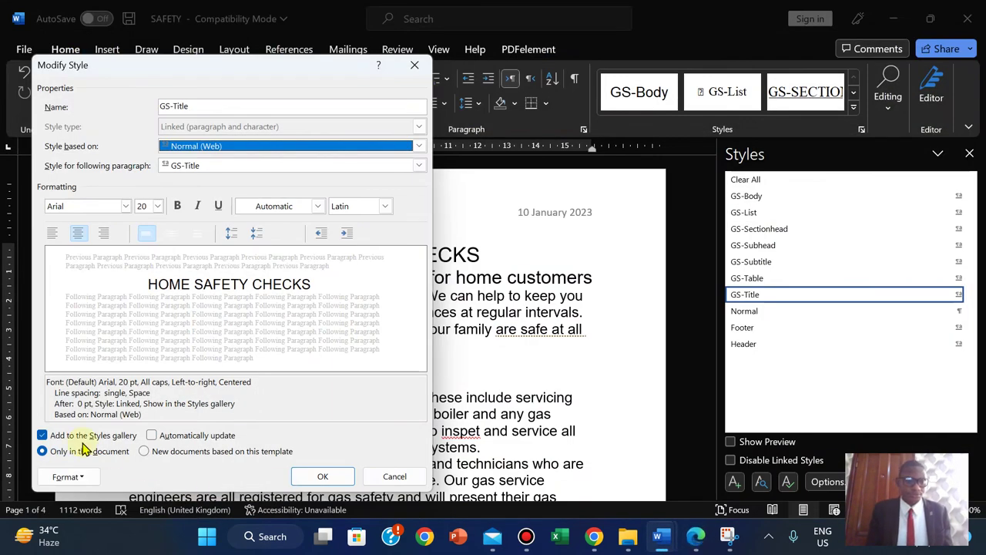
# Review GS-Title's Font settings against the PDF table, then cancel Modify Style unchanged.
pyautogui.click(51, 474)
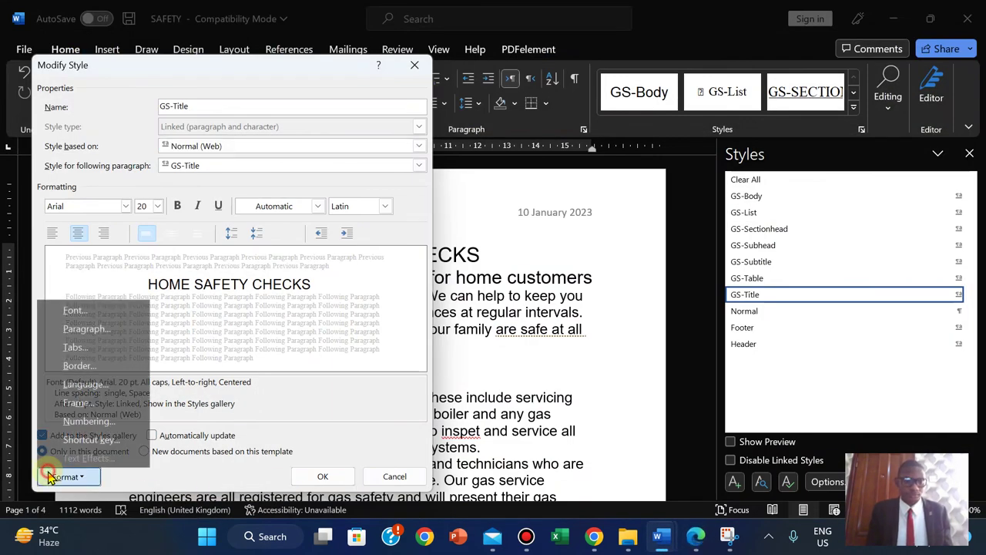
pyautogui.click(71, 311)
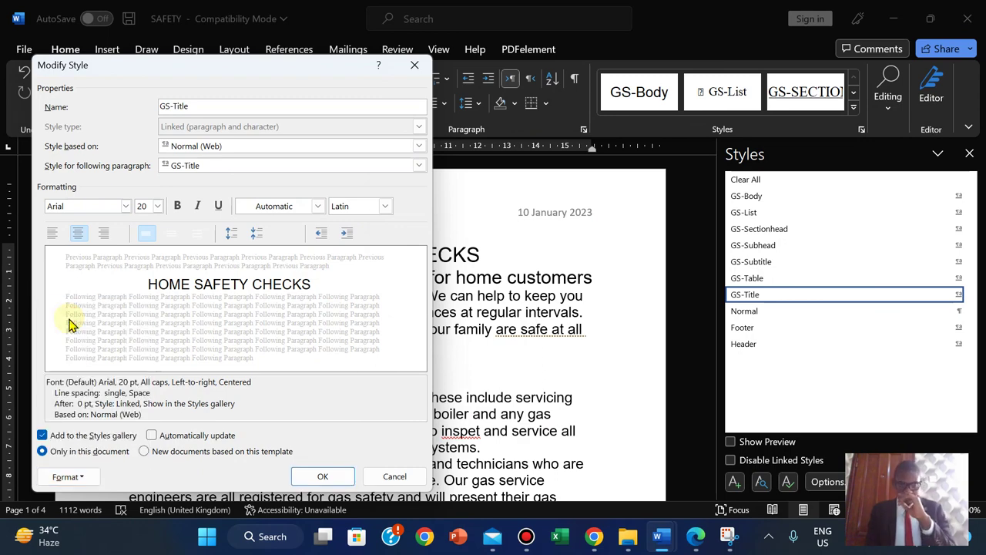
pyautogui.click(668, 445)
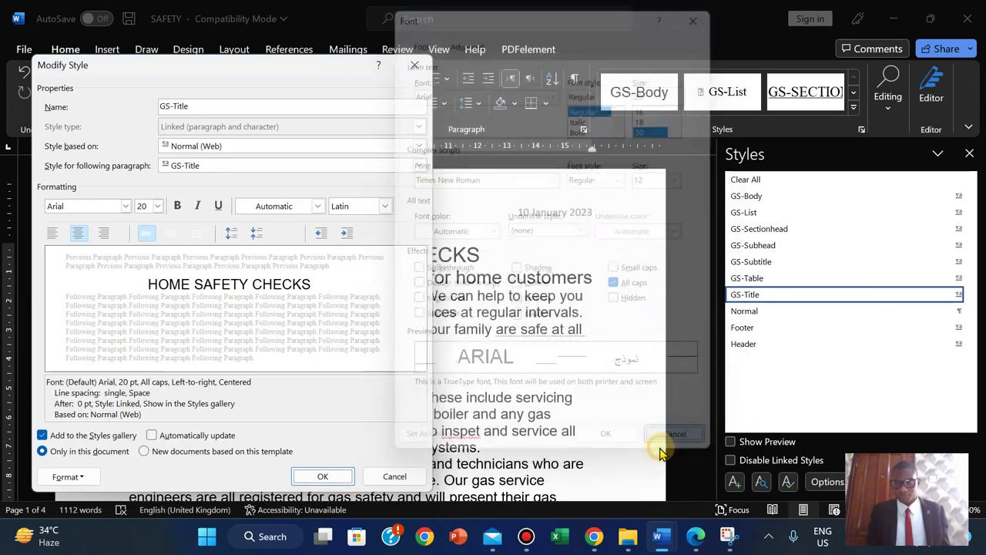
pyautogui.click(693, 543)
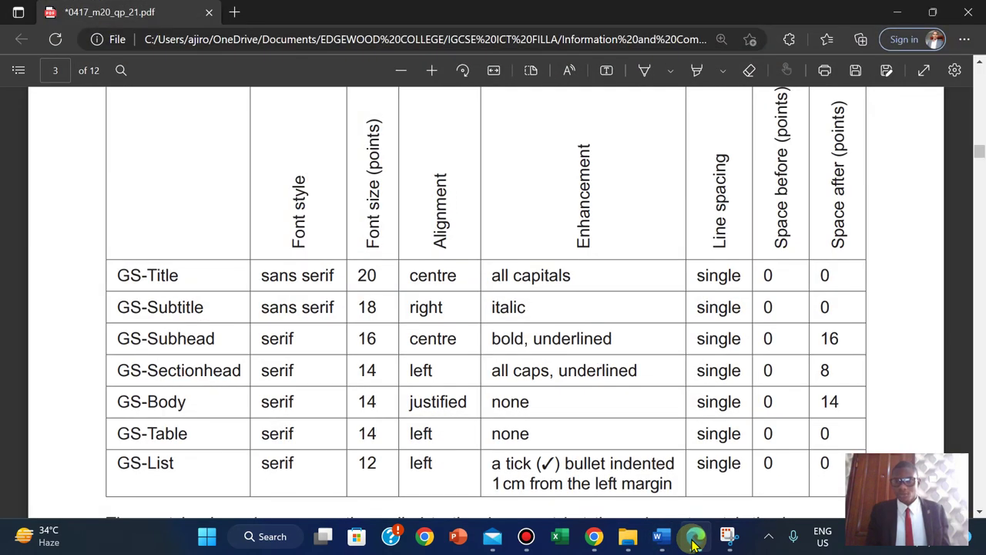
pyautogui.click(693, 543)
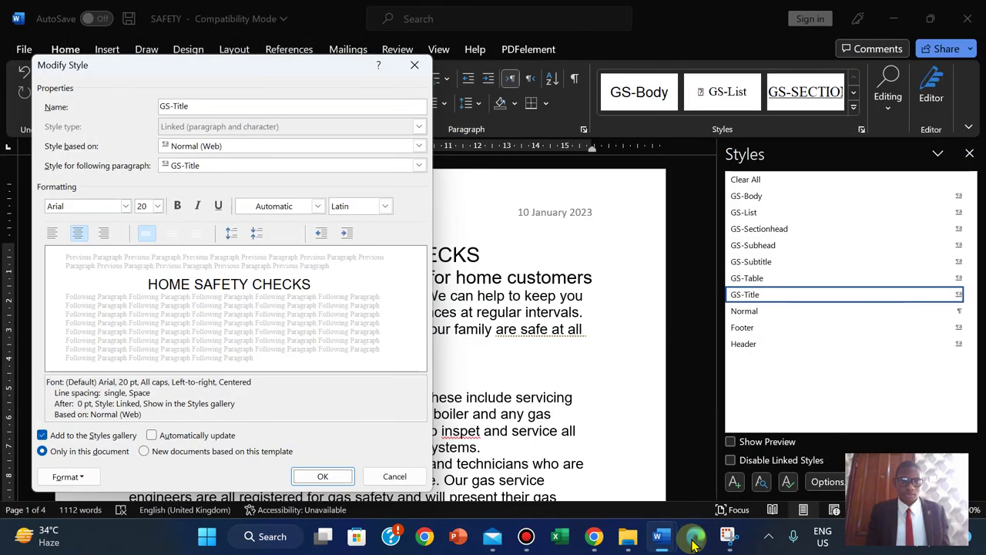
pyautogui.click(693, 544)
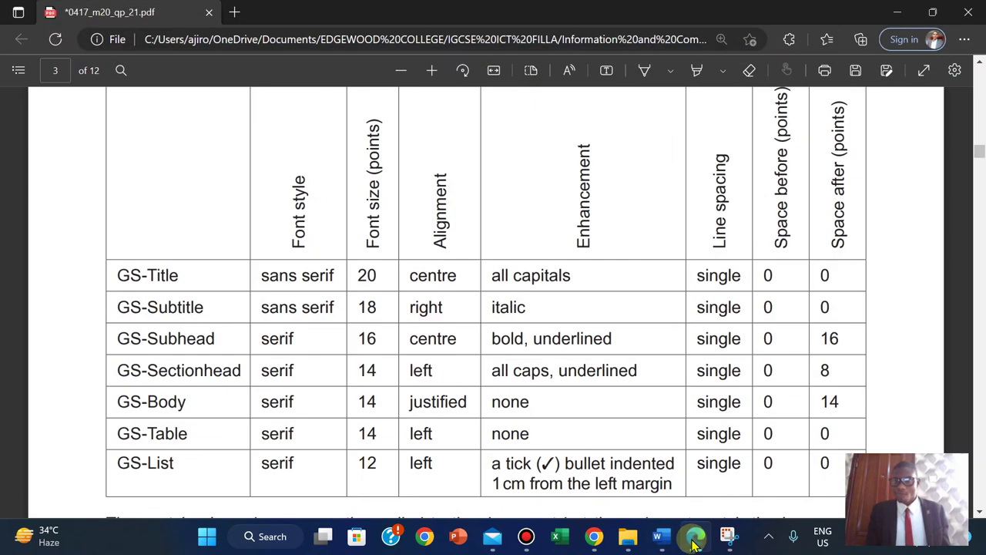
pyautogui.click(693, 543)
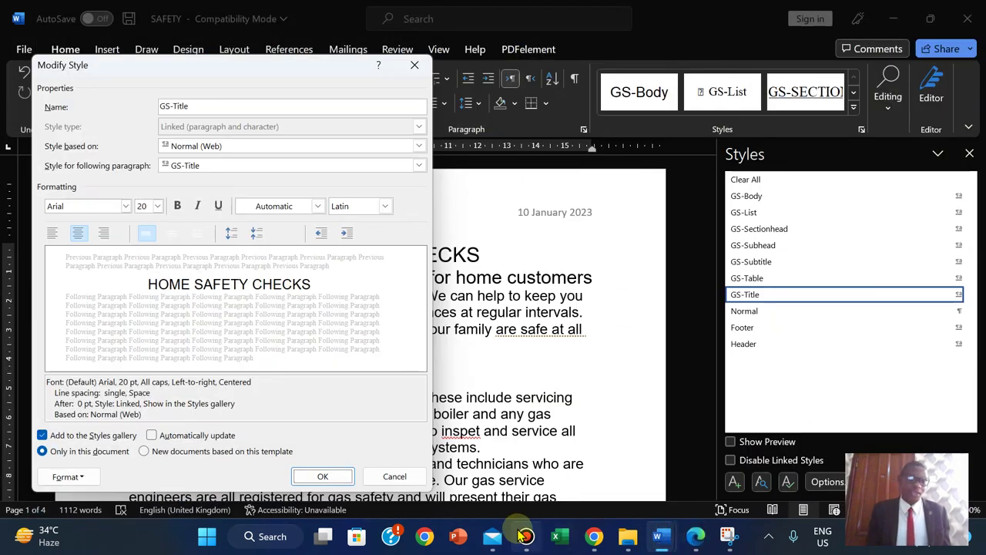
pyautogui.click(381, 478)
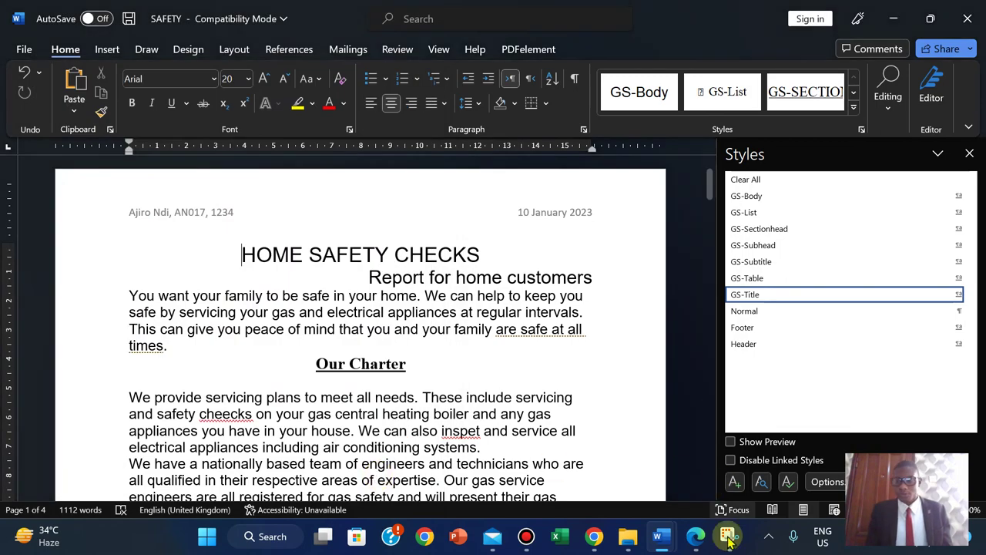
pyautogui.click(694, 543)
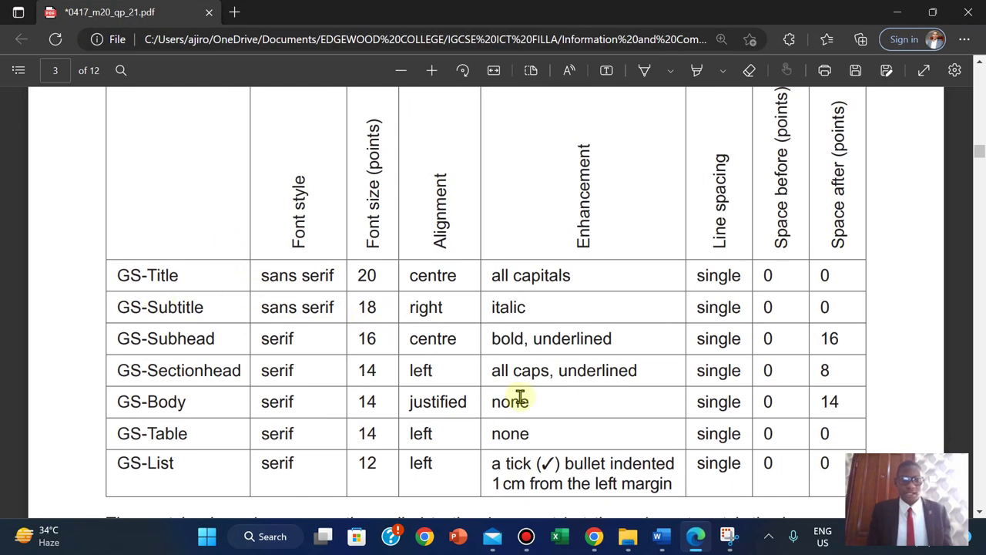
# Back in SAFETY, narrow the Styles pane and bring up GS-Subtitle's context menu.
pyautogui.moveTo(666, 543)
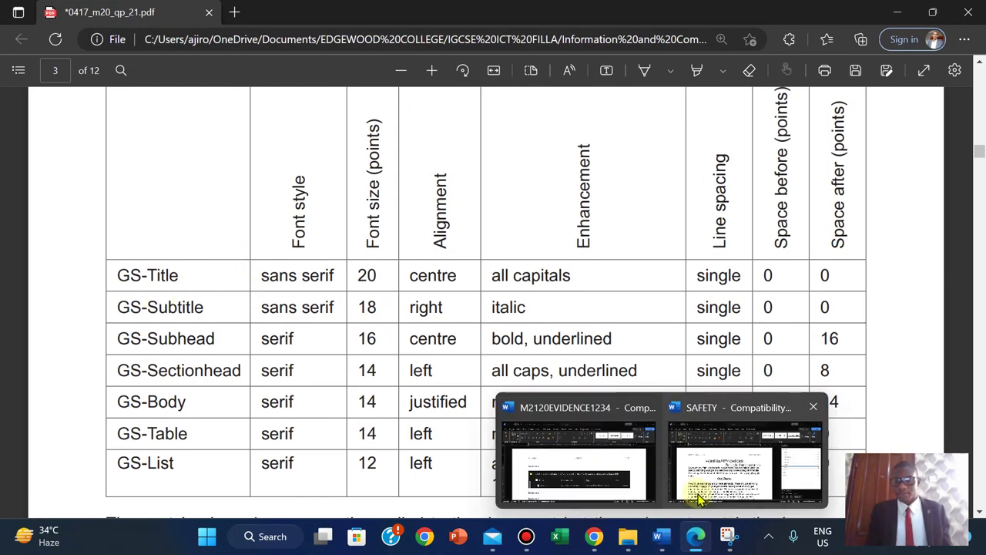
pyautogui.click(696, 493)
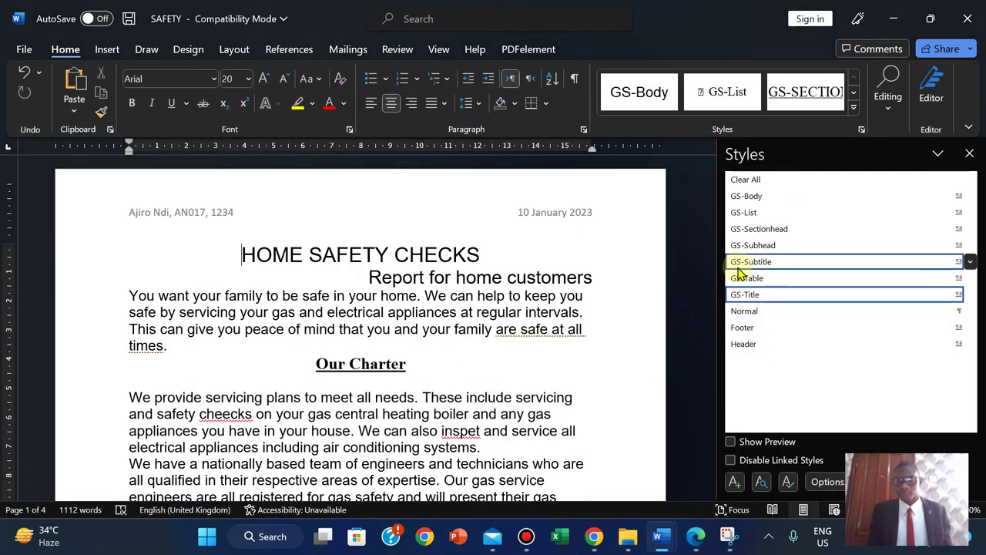
pyautogui.rightClick(738, 266)
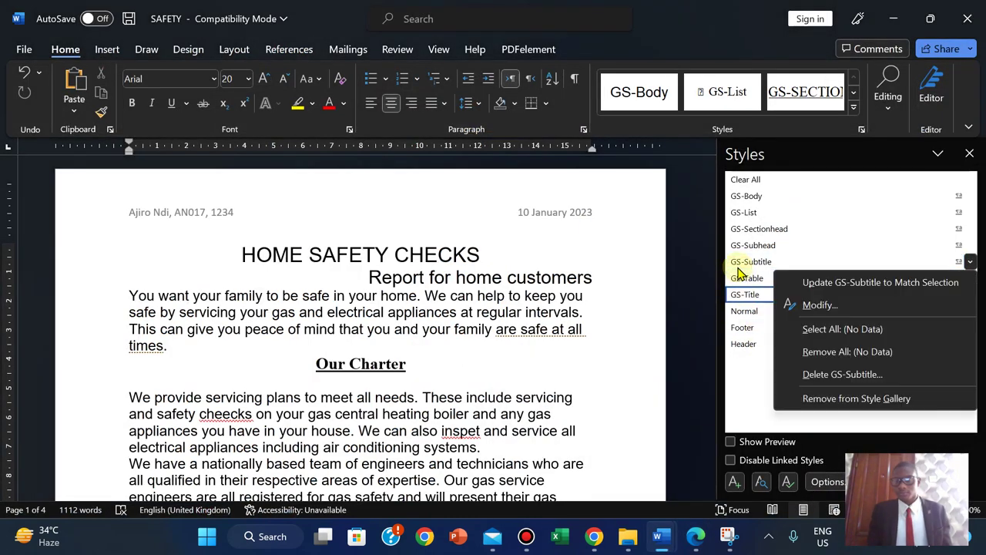
pyautogui.click(709, 314)
pyautogui.scroll(-5, 708, 314)
pyautogui.moveTo(716, 316); pyautogui.dragTo(837, 319)
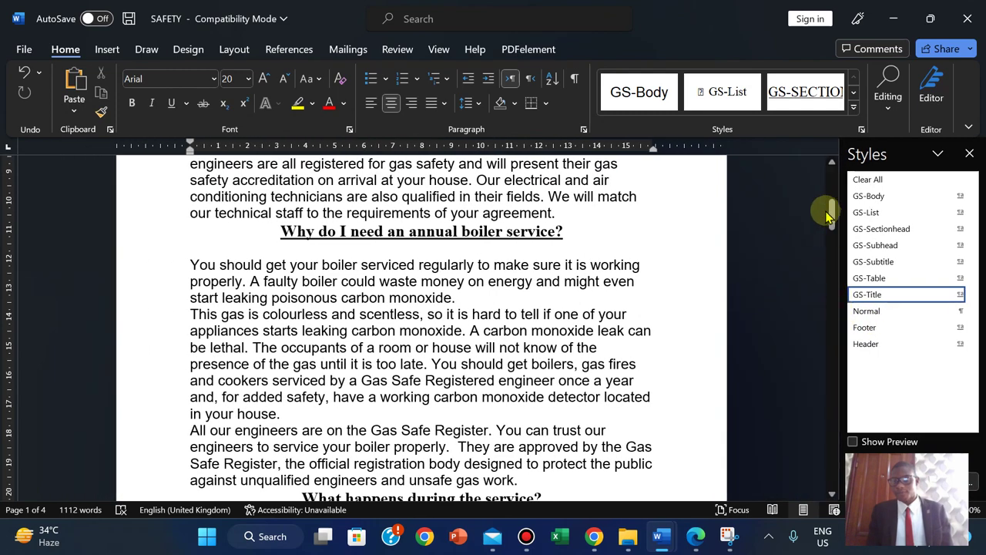
pyautogui.moveTo(829, 213); pyautogui.dragTo(832, 158)
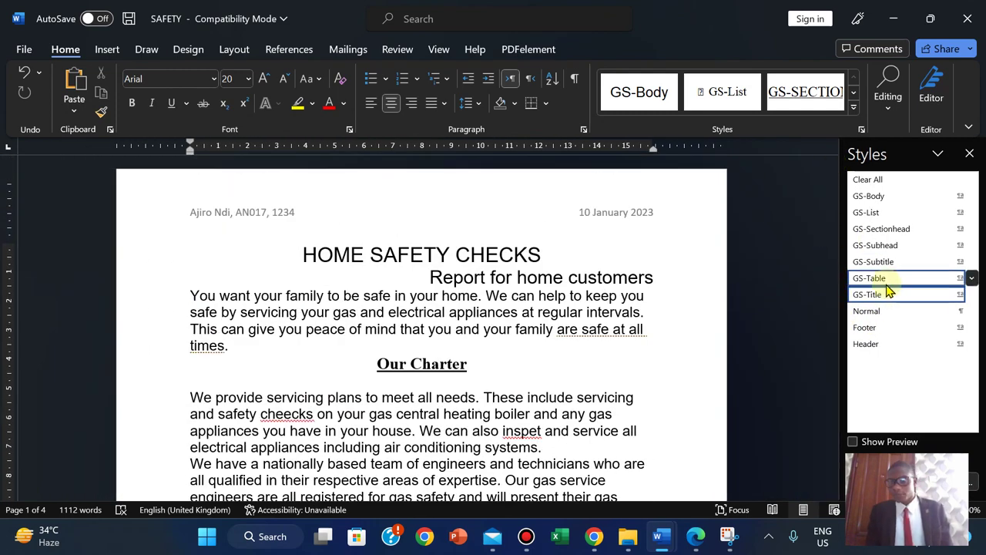
pyautogui.rightClick(873, 262)
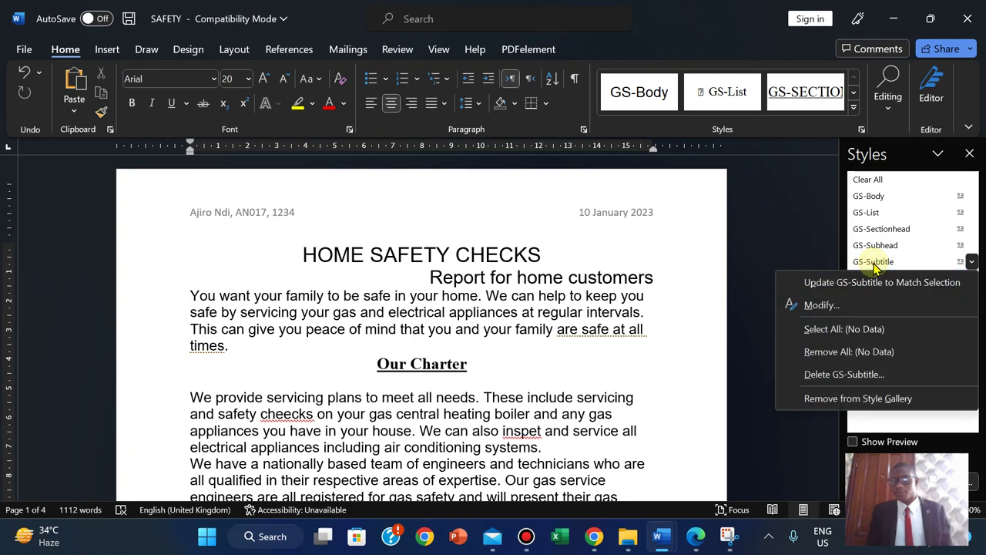
# Open Modify Style for GS-Subtitle and compare its settings with the PDF specification table.
pyautogui.click(821, 305)
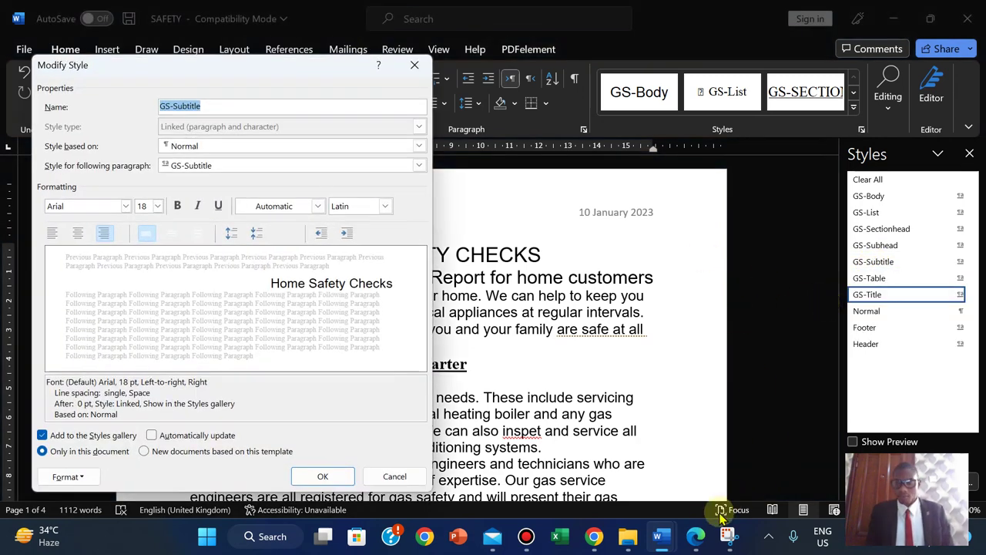
pyautogui.click(698, 535)
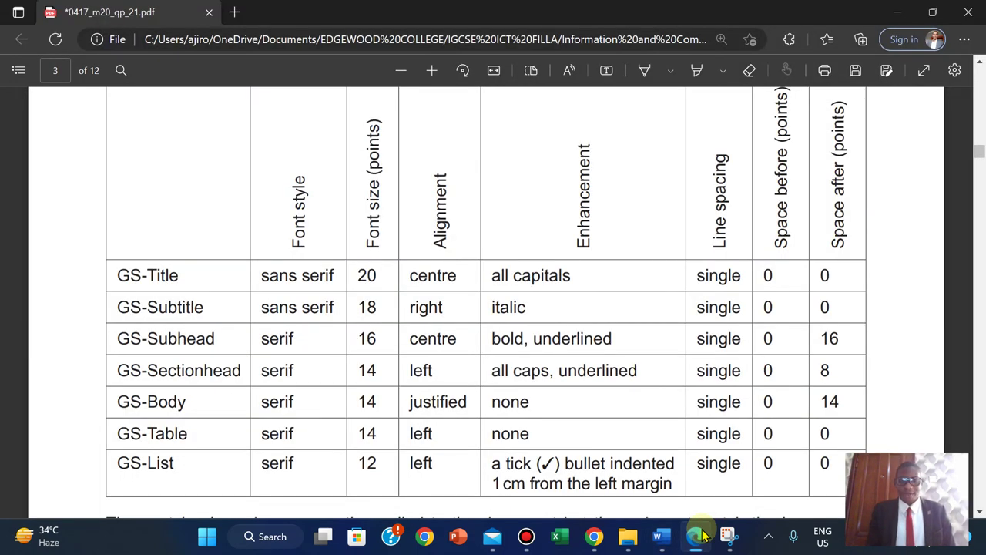
pyautogui.click(697, 535)
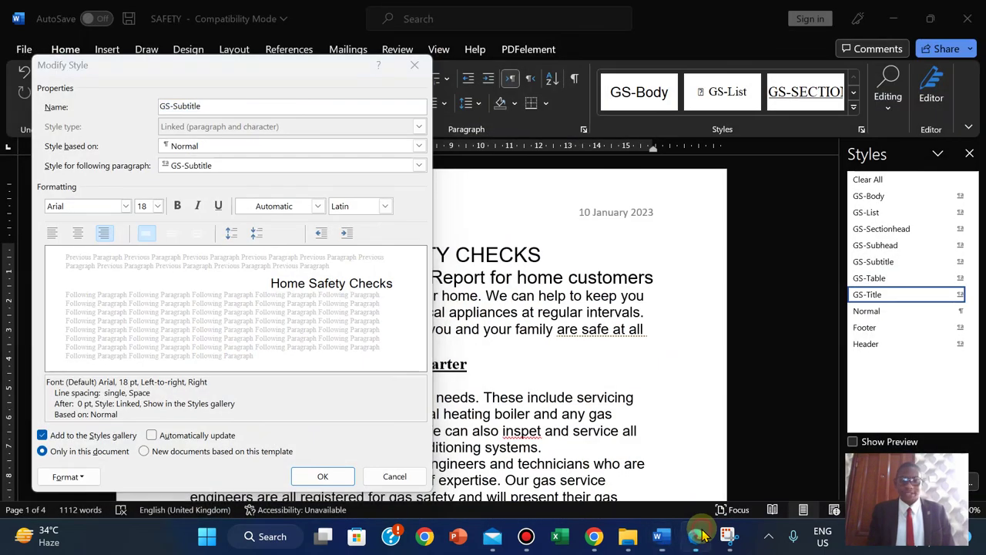
pyautogui.click(698, 534)
pyautogui.click(700, 535)
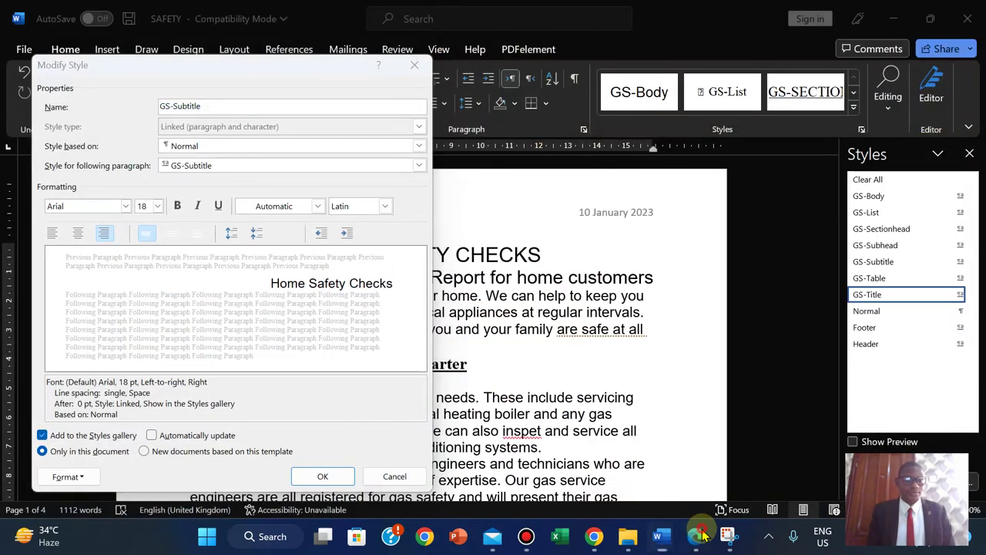
pyautogui.click(699, 535)
pyautogui.click(699, 534)
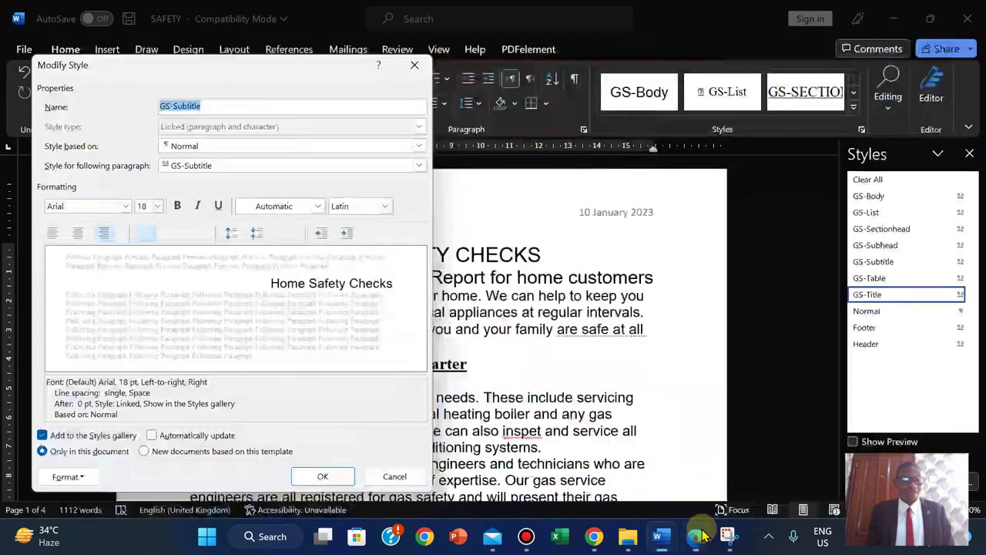
pyautogui.click(700, 535)
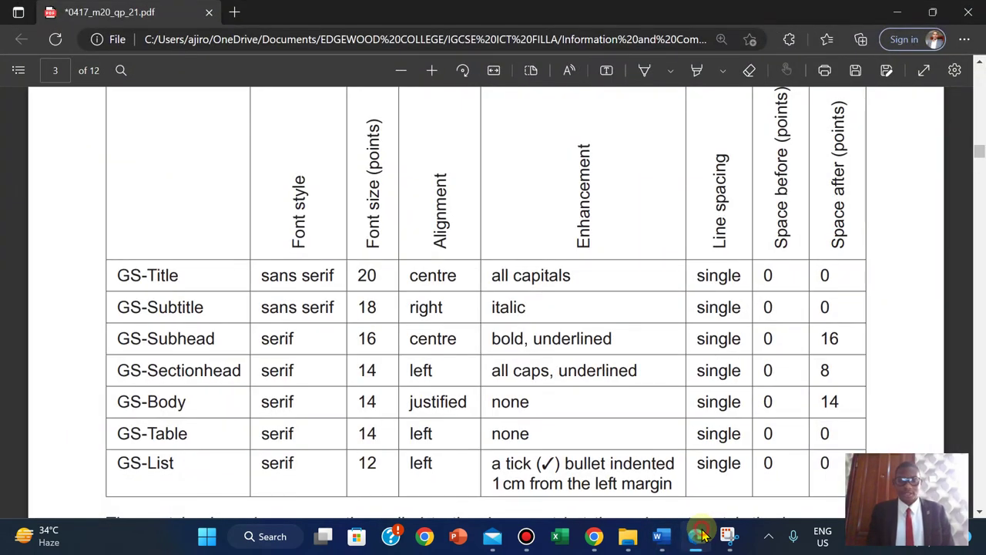
pyautogui.click(701, 534)
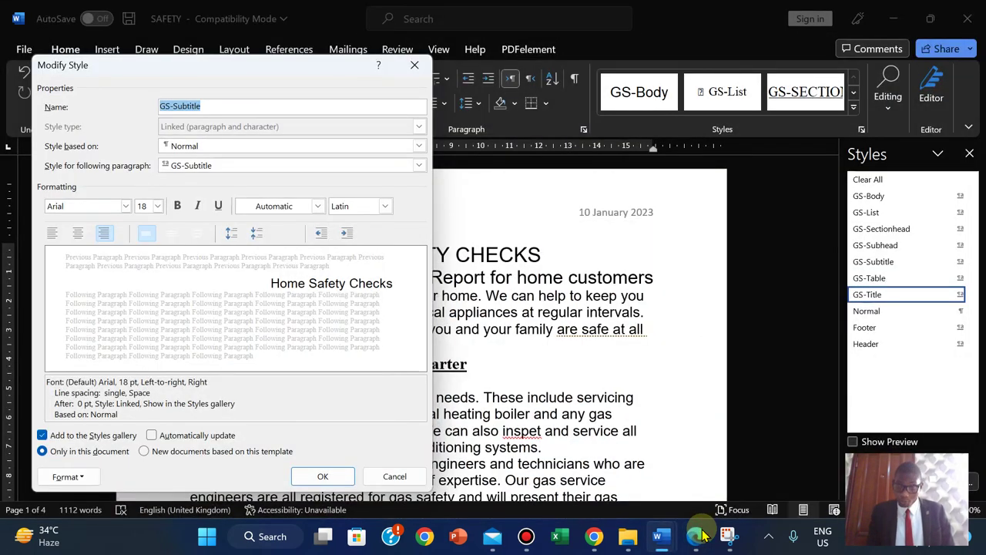
pyautogui.click(701, 534)
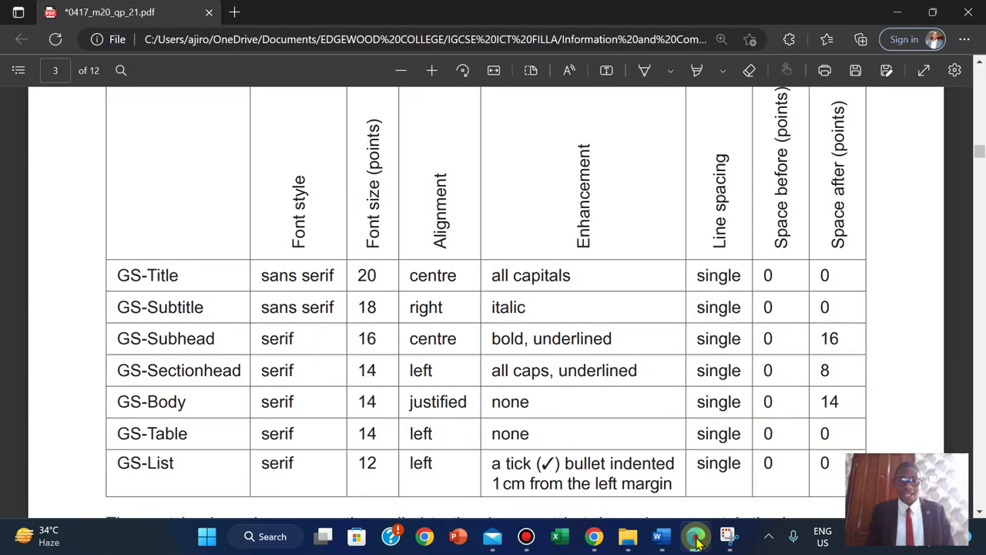
pyautogui.click(696, 537)
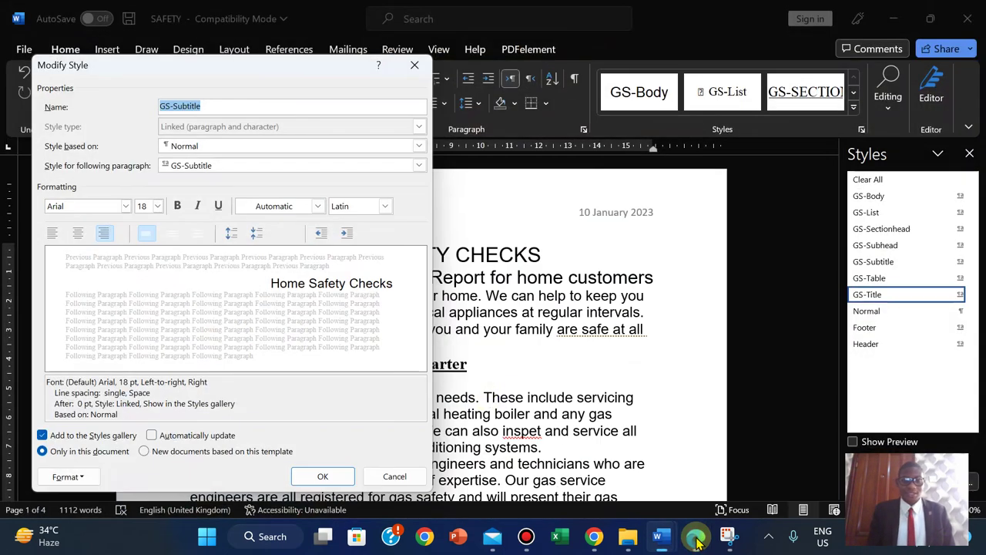
# Make GS-Subtitle italic and confirm right alignment, single spacing and 0 pt spacing.
pyautogui.click(200, 208)
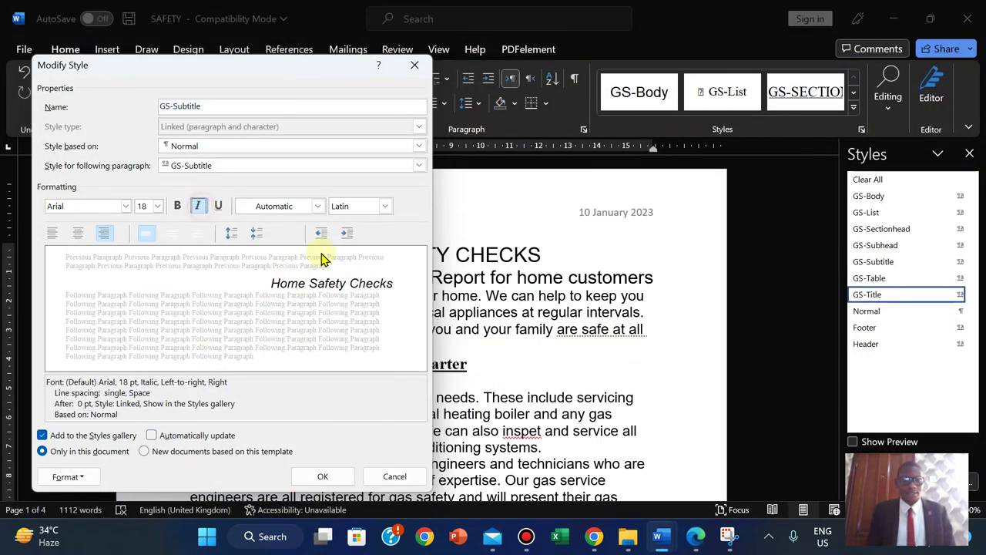
pyautogui.click(697, 537)
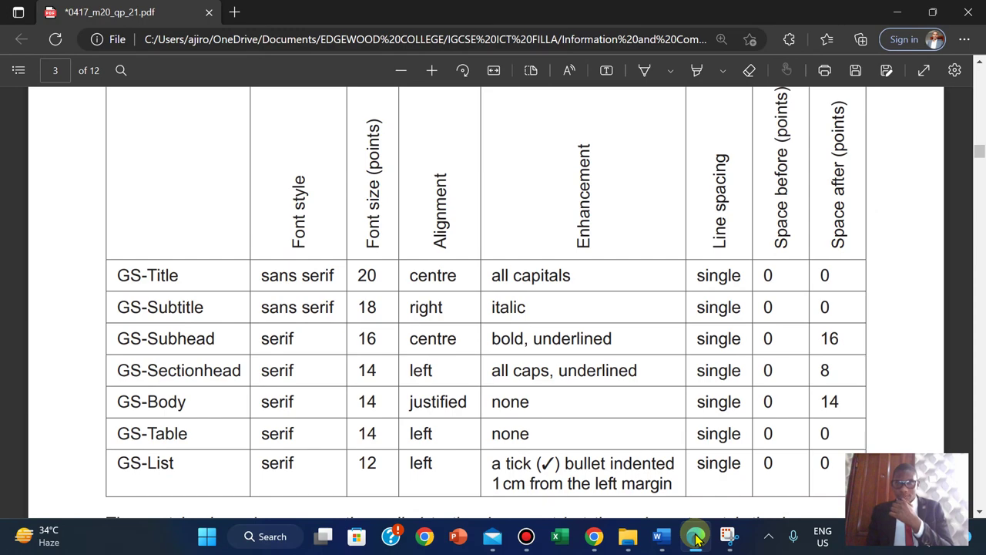
pyautogui.click(696, 538)
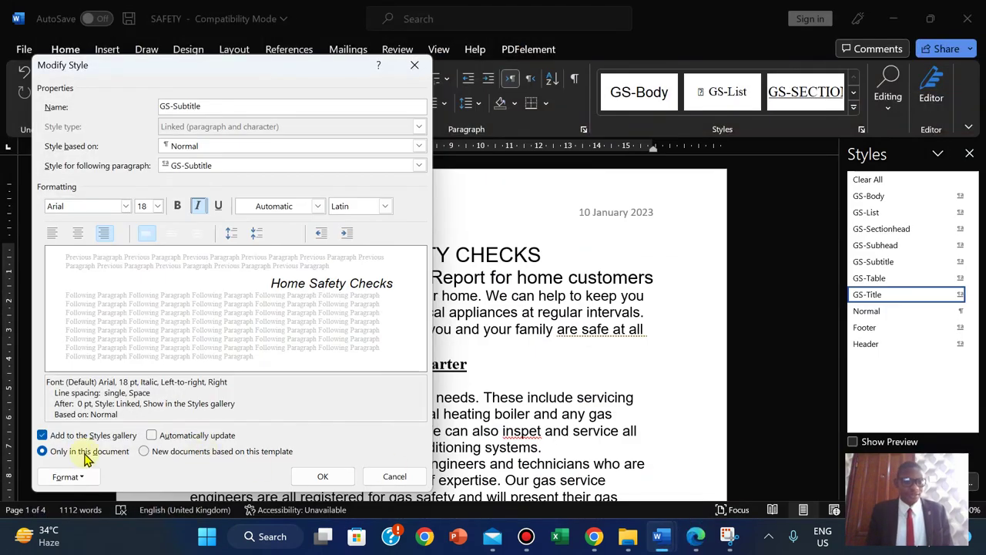
pyautogui.click(68, 477)
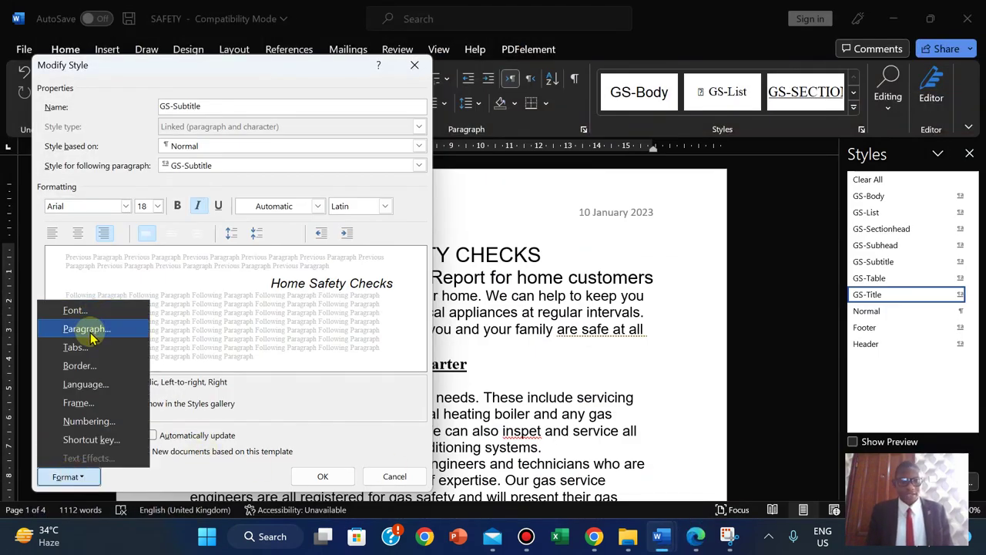
pyautogui.click(90, 332)
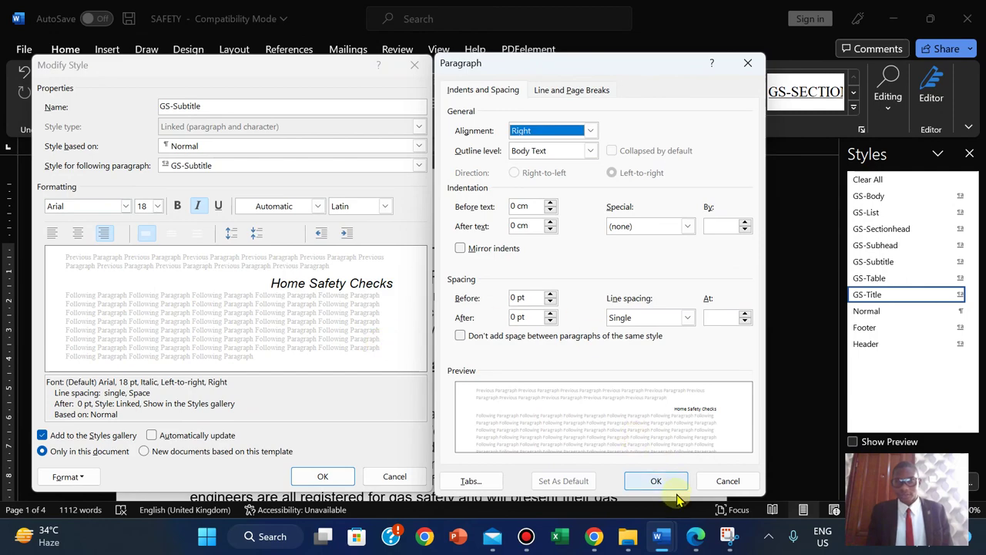
pyautogui.click(655, 481)
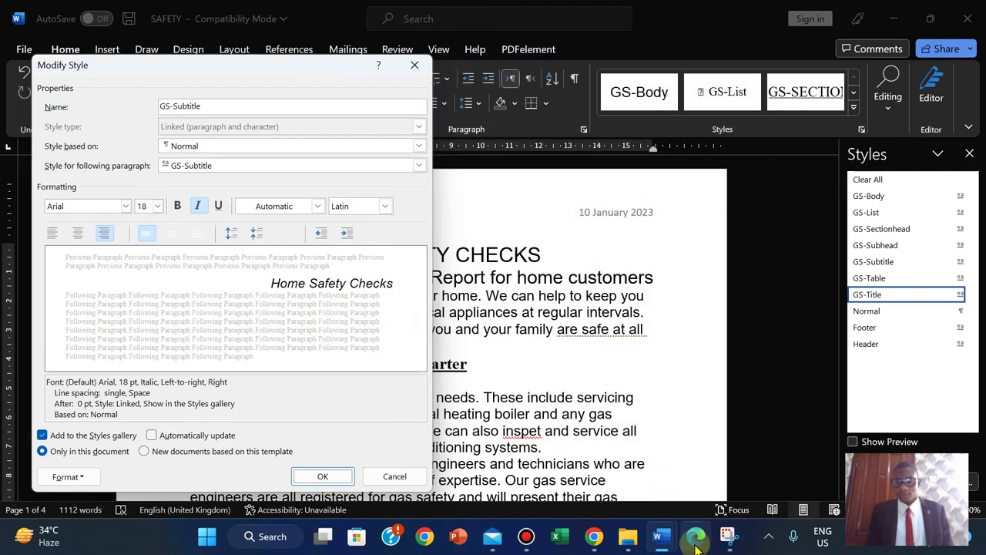
pyautogui.click(695, 546)
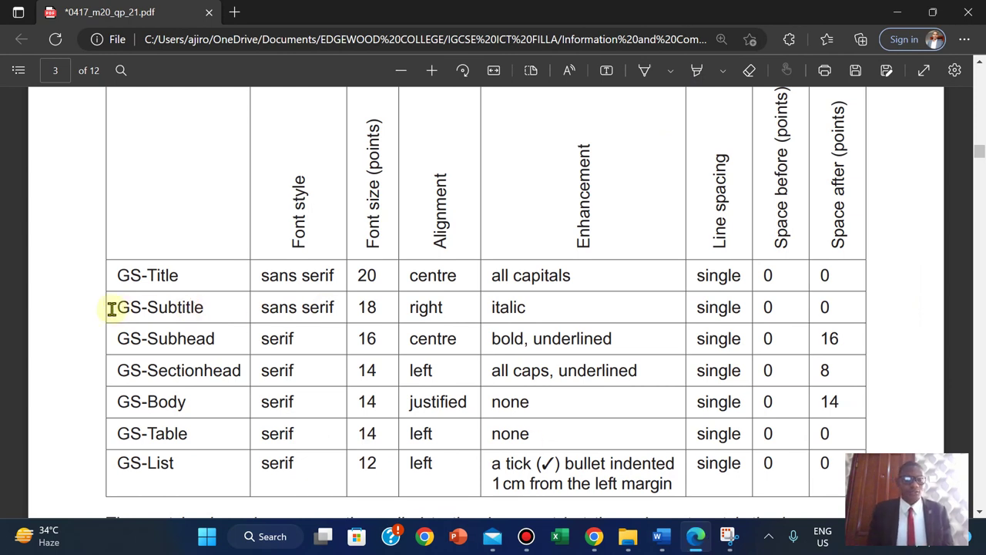
# Highlight the GS-Subtitle row of the PDF table in green.
pyautogui.moveTo(112, 306); pyautogui.dragTo(841, 316)
pyautogui.moveTo(865, 231)
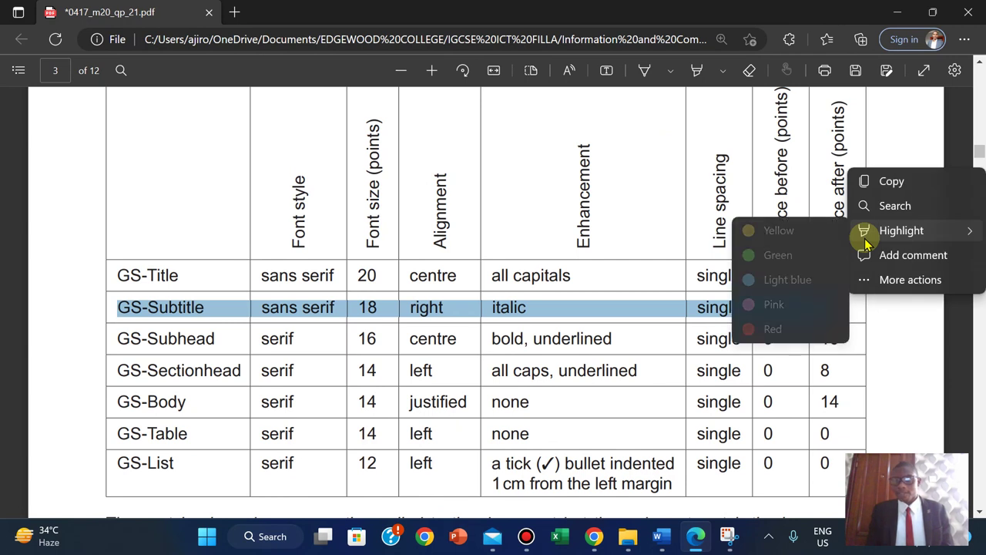
pyautogui.click(778, 255)
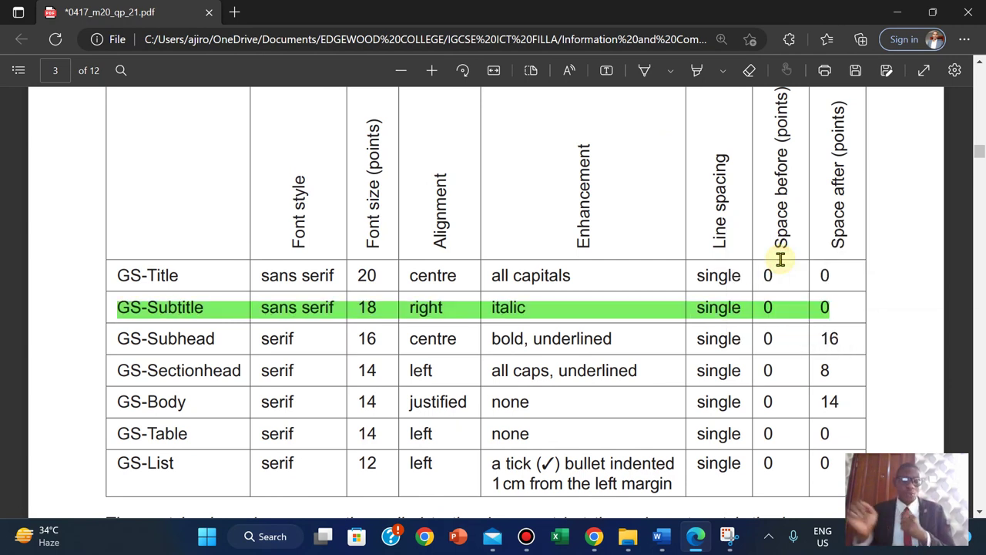
# Accept the GS-Subtitle style changes in Word's Modify Style dialog.
pyautogui.moveTo(661, 534)
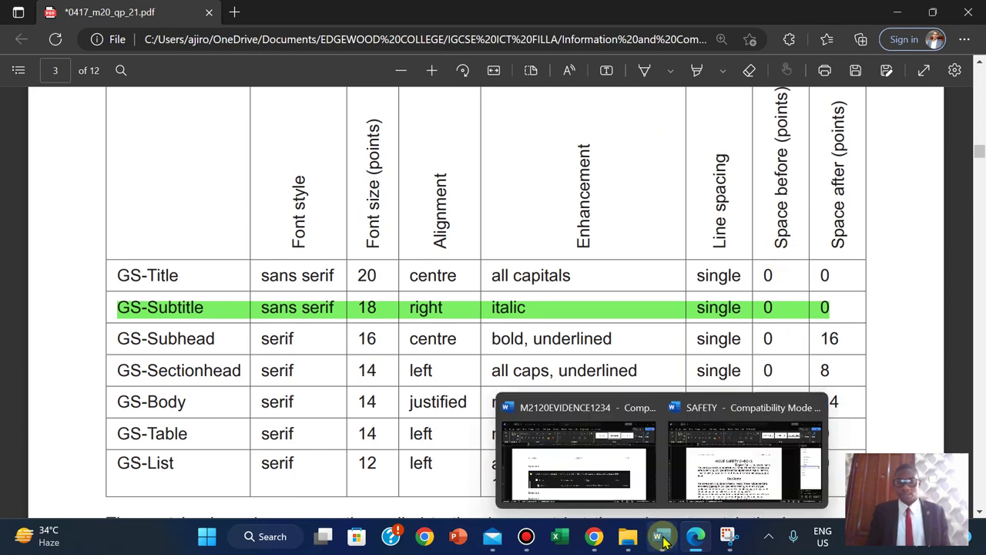
pyautogui.click(735, 490)
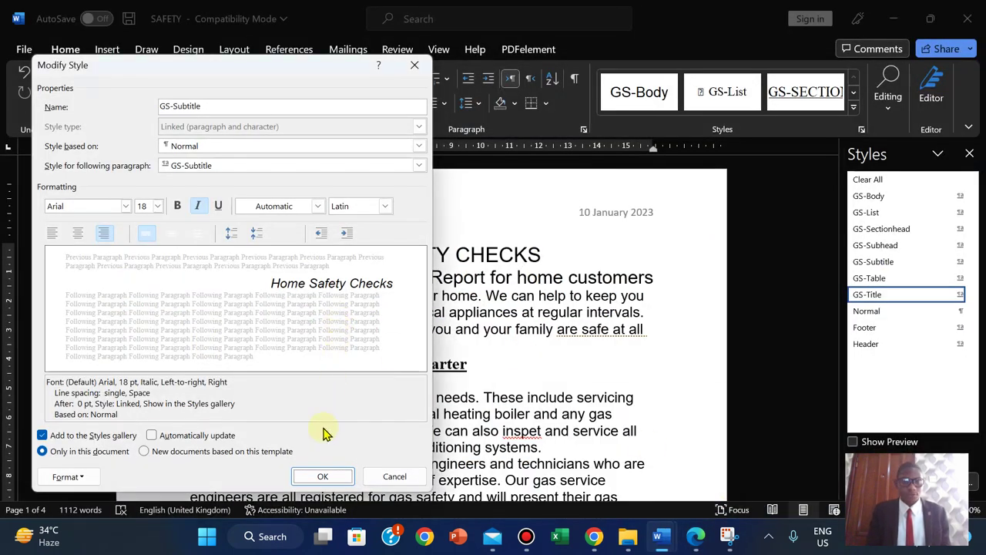
pyautogui.click(322, 477)
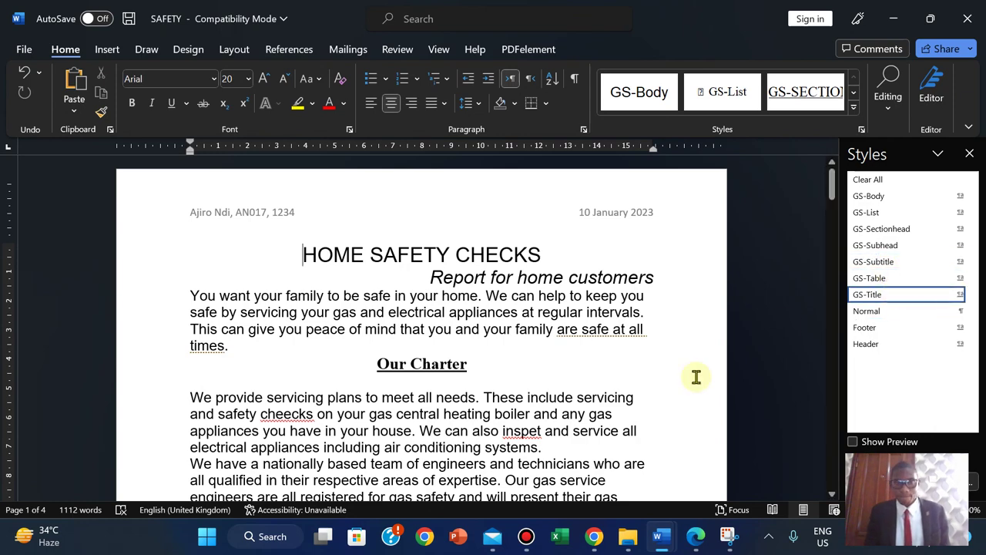
pyautogui.click(693, 543)
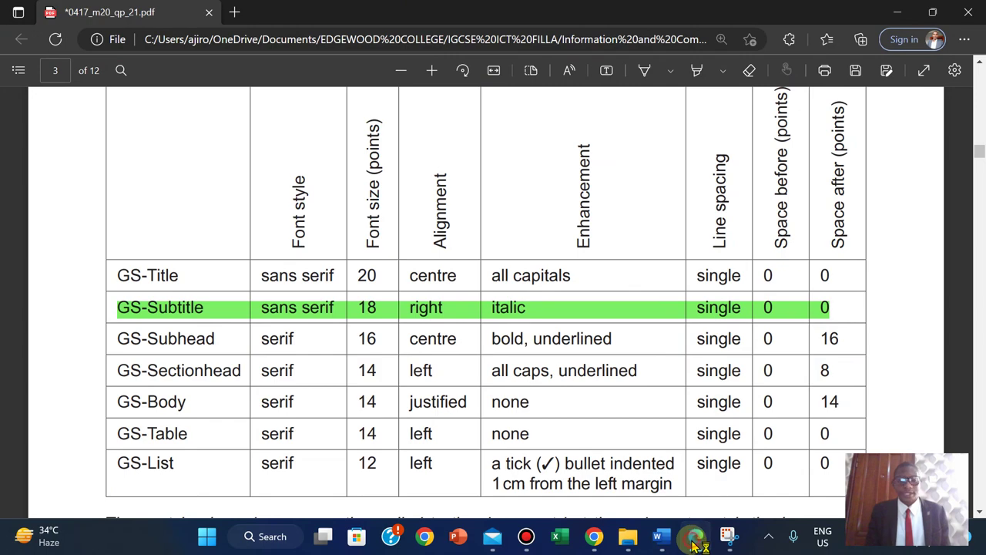
pyautogui.click(660, 537)
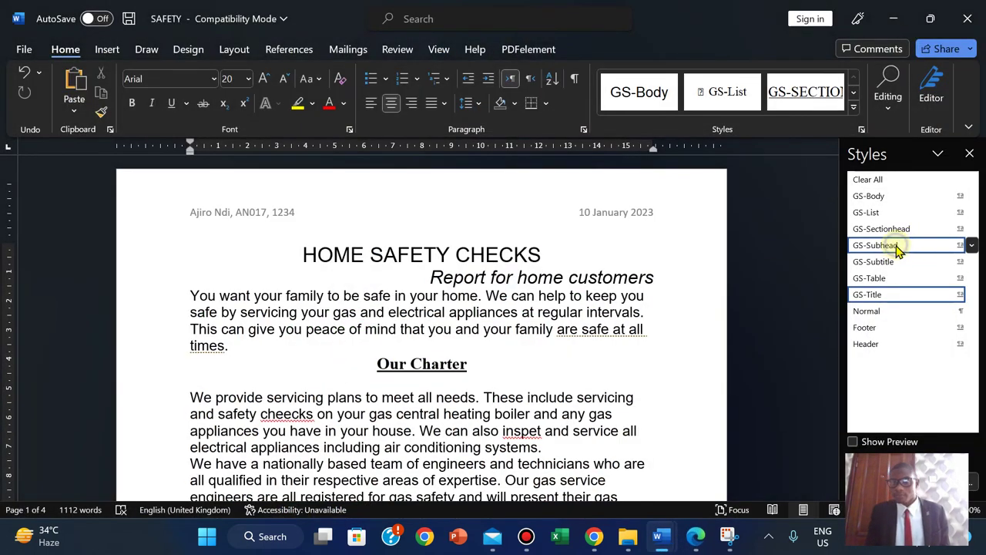
pyautogui.rightClick(896, 248)
pyautogui.click(840, 288)
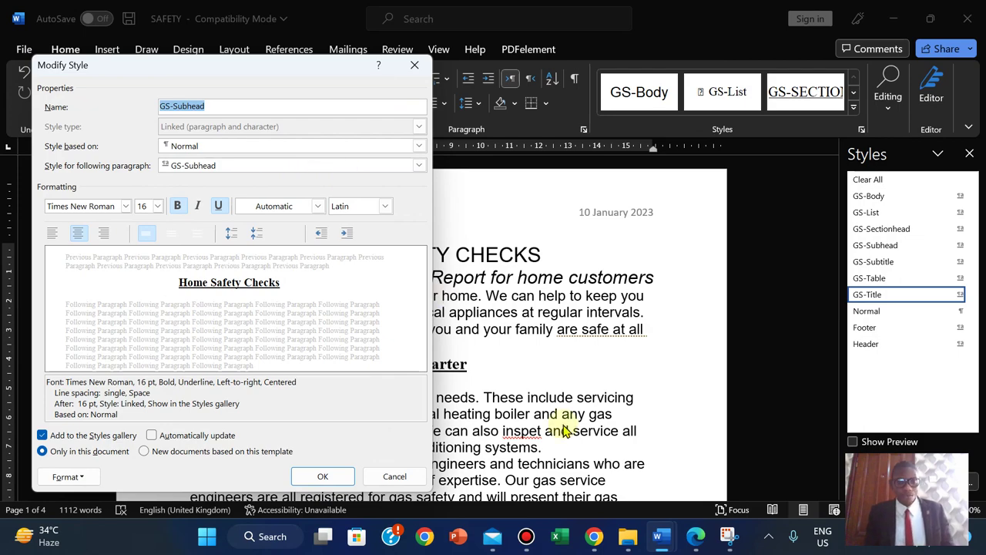
pyautogui.click(697, 535)
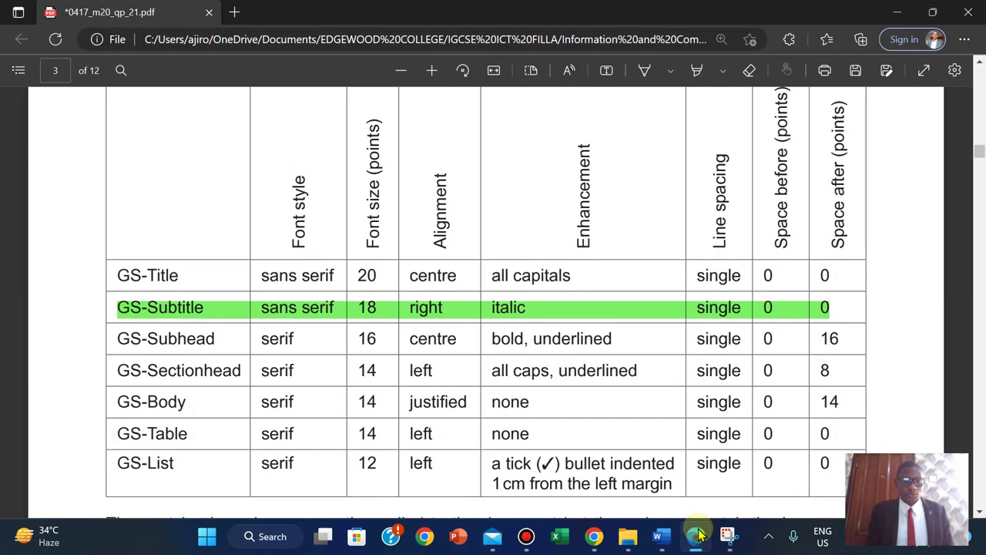
pyautogui.click(697, 534)
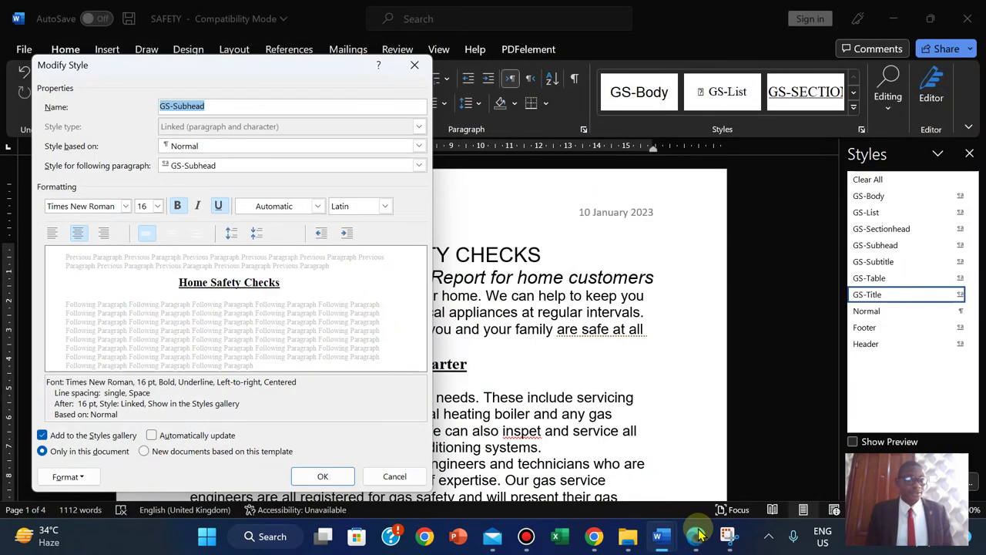
pyautogui.click(697, 534)
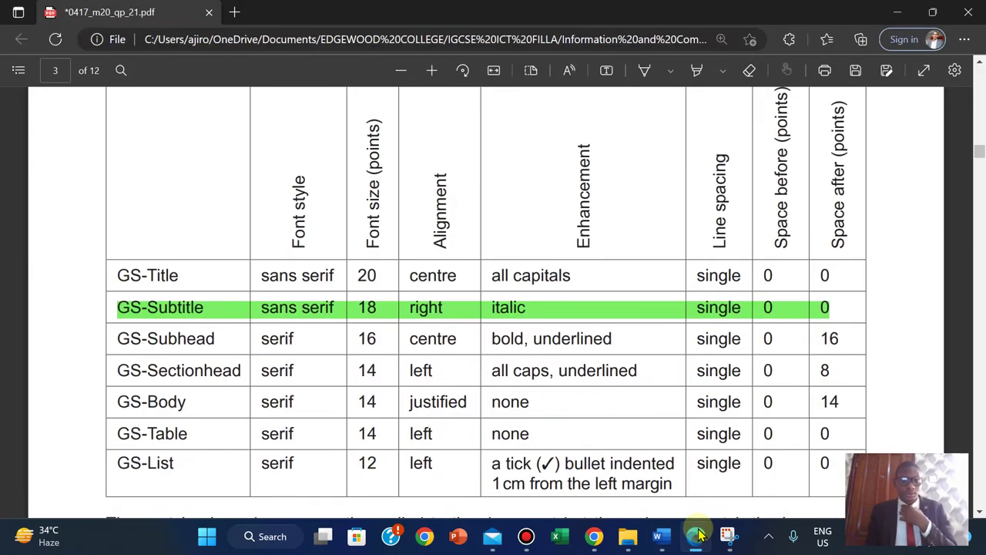
pyautogui.click(697, 535)
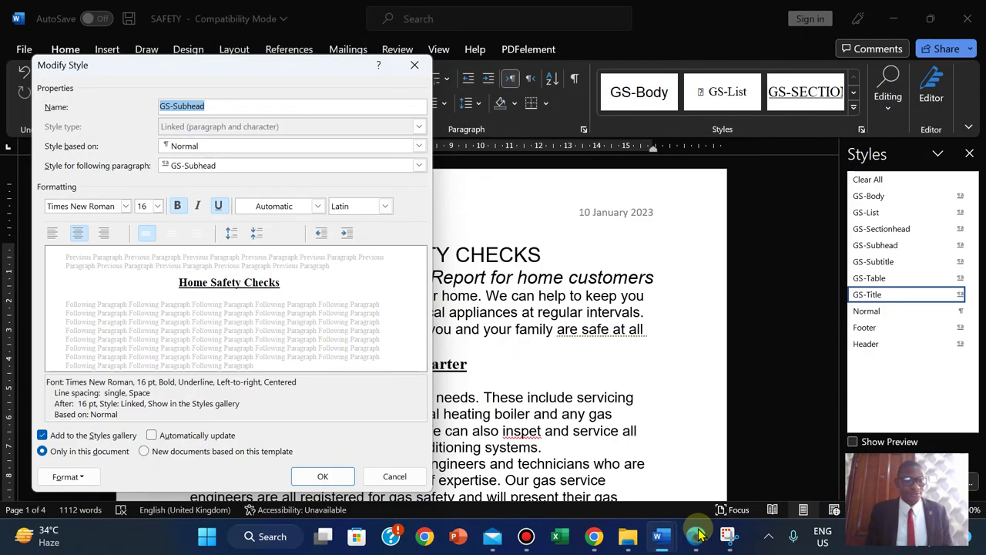
pyautogui.click(697, 535)
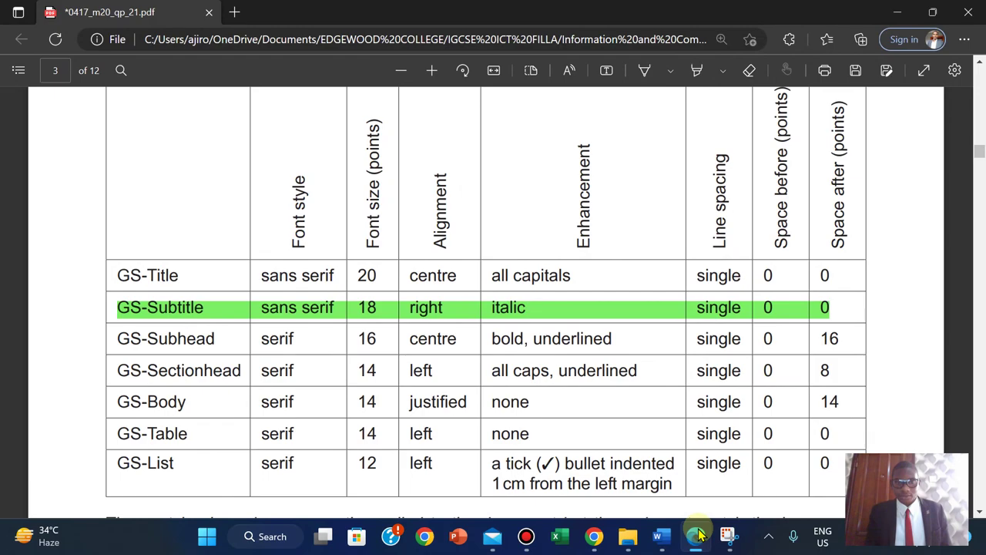
pyautogui.click(697, 534)
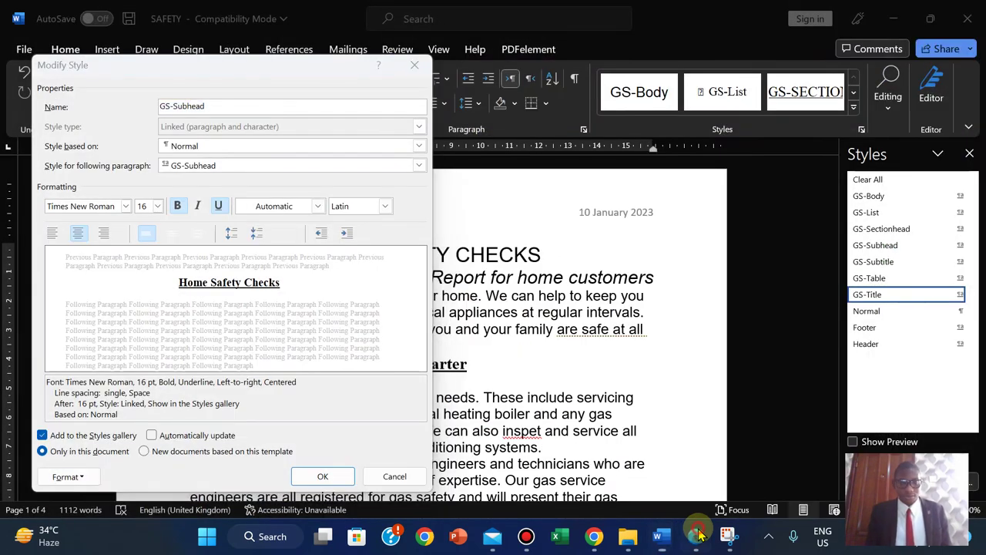
pyautogui.click(697, 534)
pyautogui.click(697, 534)
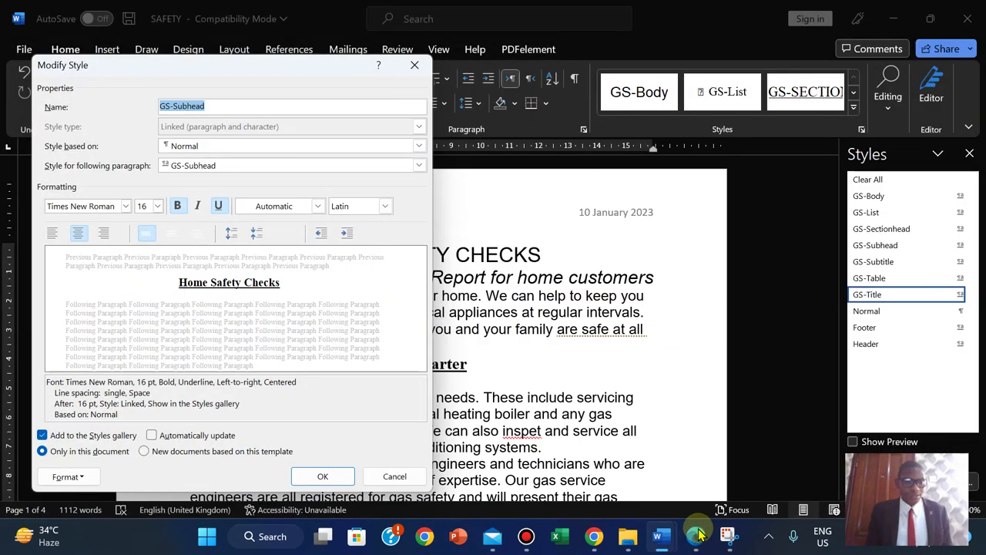
pyautogui.click(698, 534)
pyautogui.click(697, 534)
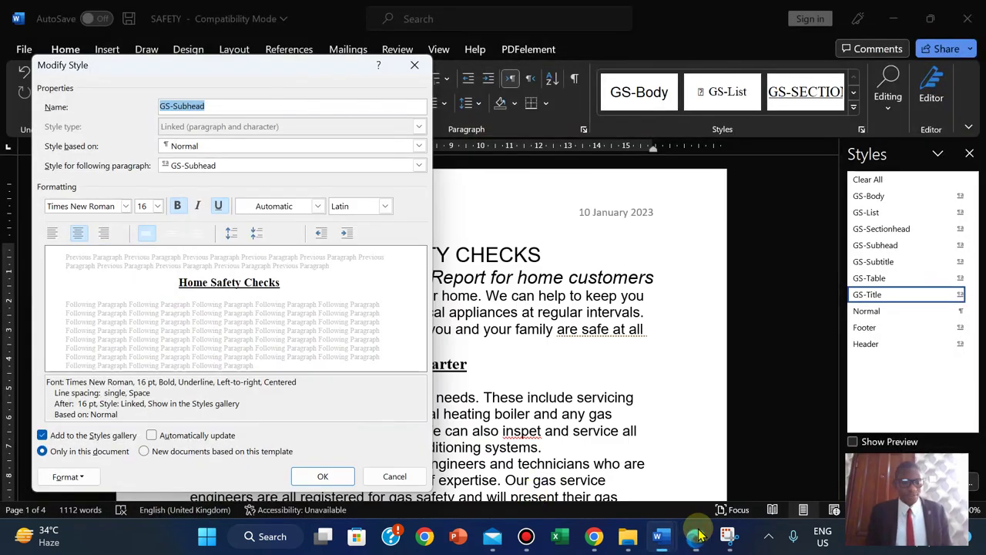
pyautogui.click(69, 476)
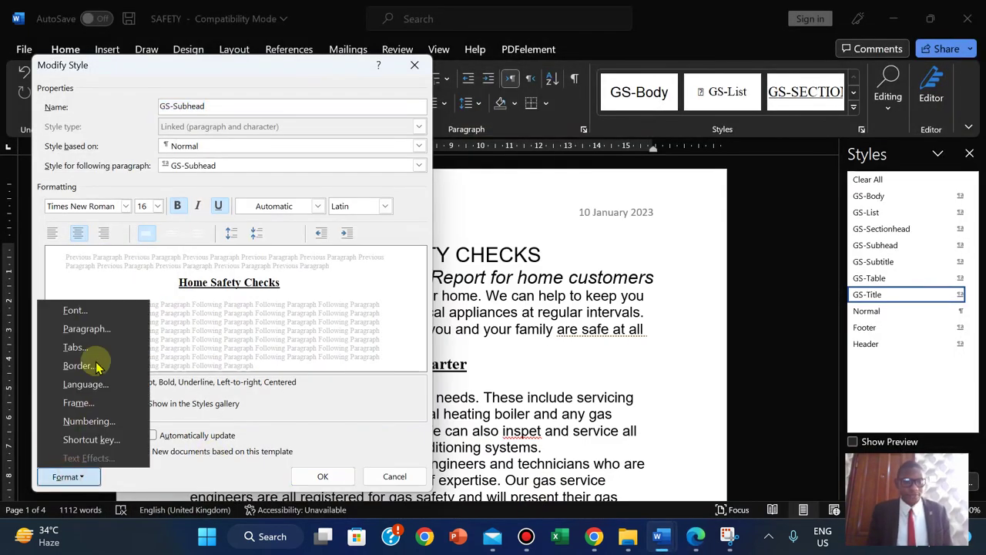
pyautogui.click(86, 329)
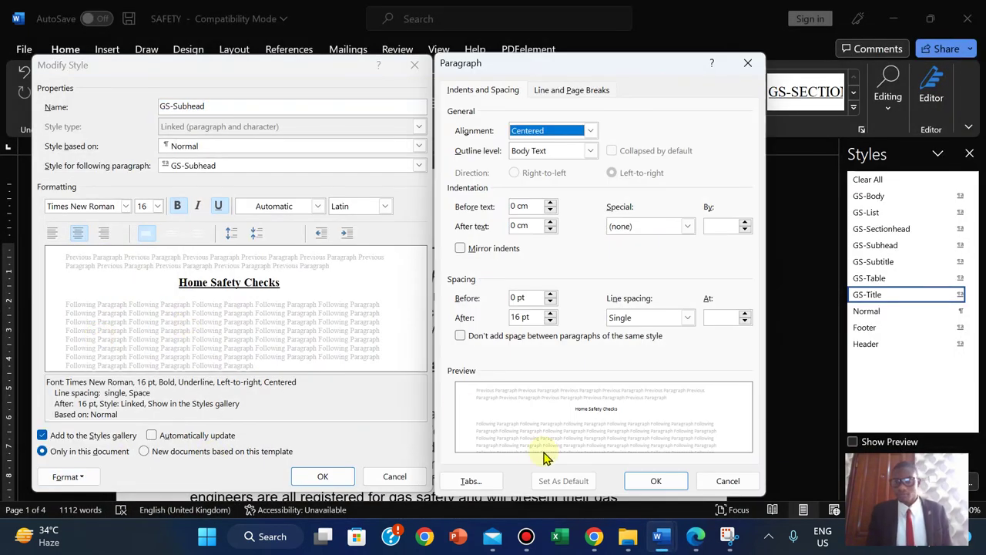
pyautogui.click(727, 481)
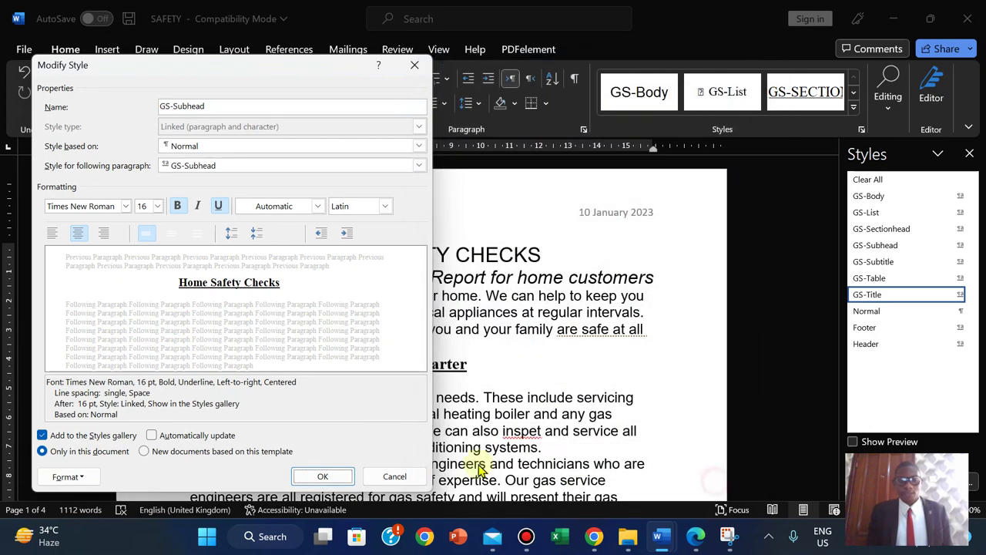
pyautogui.click(394, 476)
pyautogui.click(696, 541)
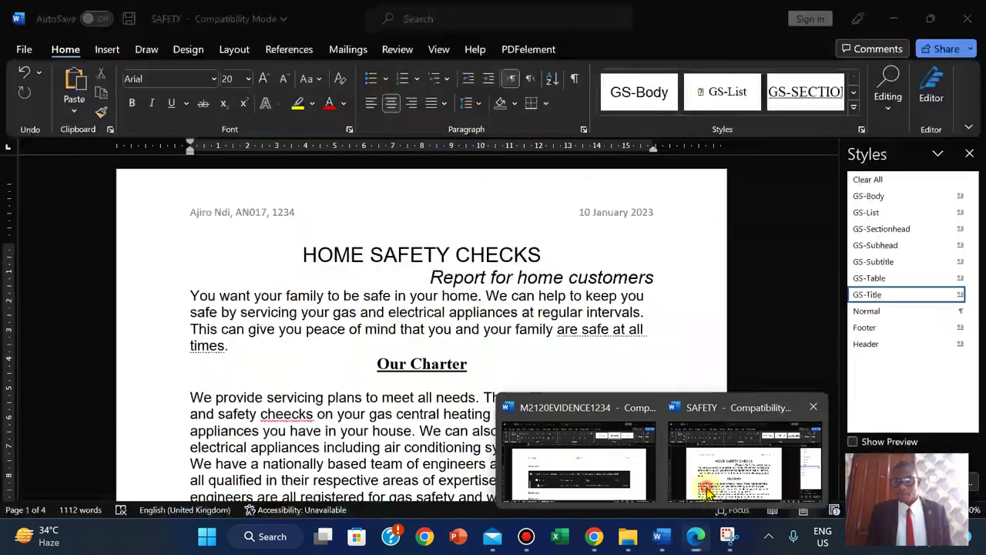
pyautogui.click(761, 471)
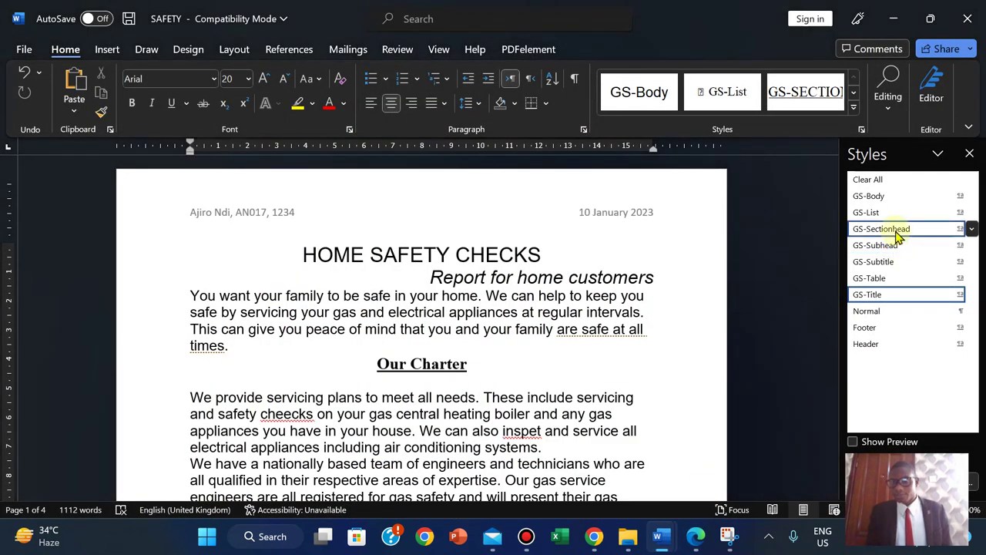
# Undo the accidental GS-Sectionhead style applied to the HOME SAFETY CHECKS title.
pyautogui.click(896, 232)
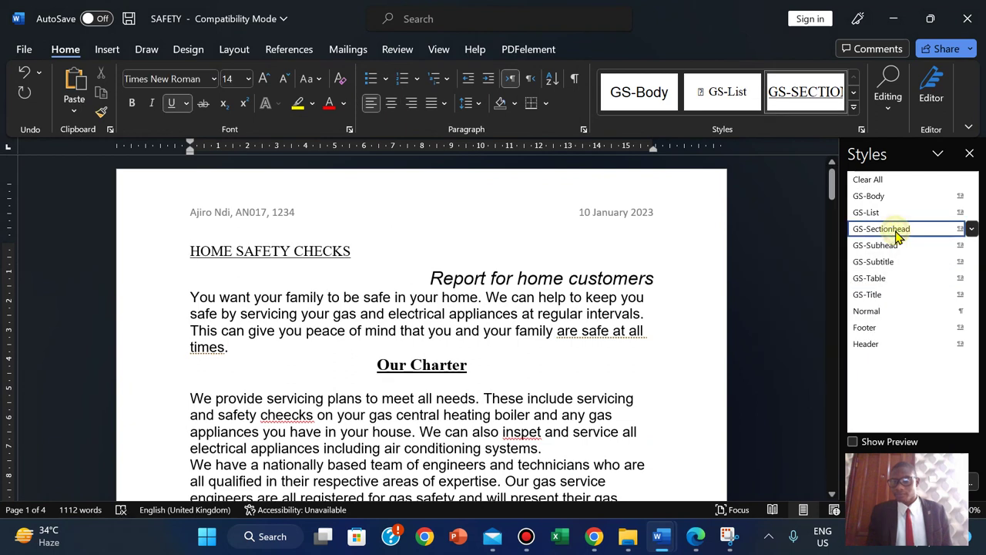
pyautogui.rightClick(896, 234)
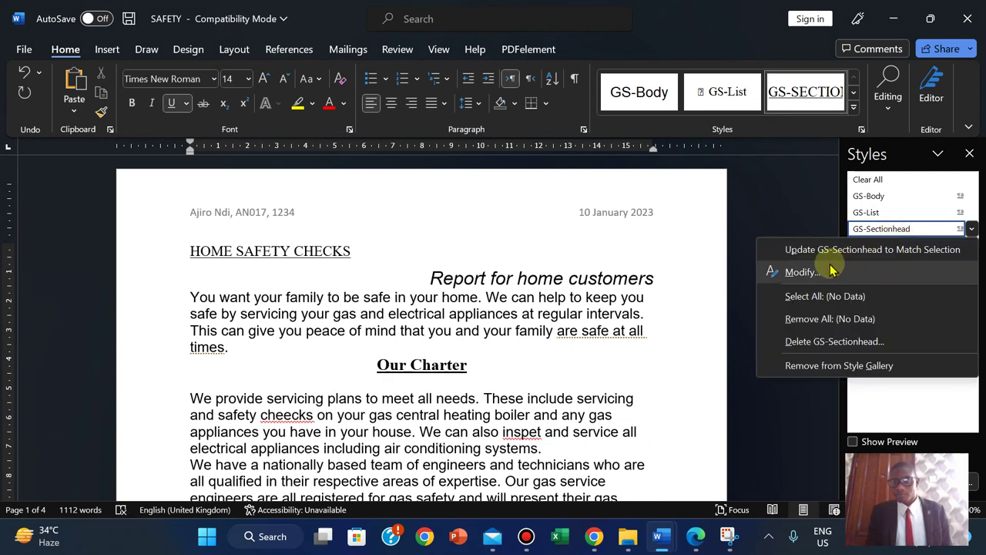
pyautogui.click(780, 219)
pyautogui.hotkey('ctrl', 'z')
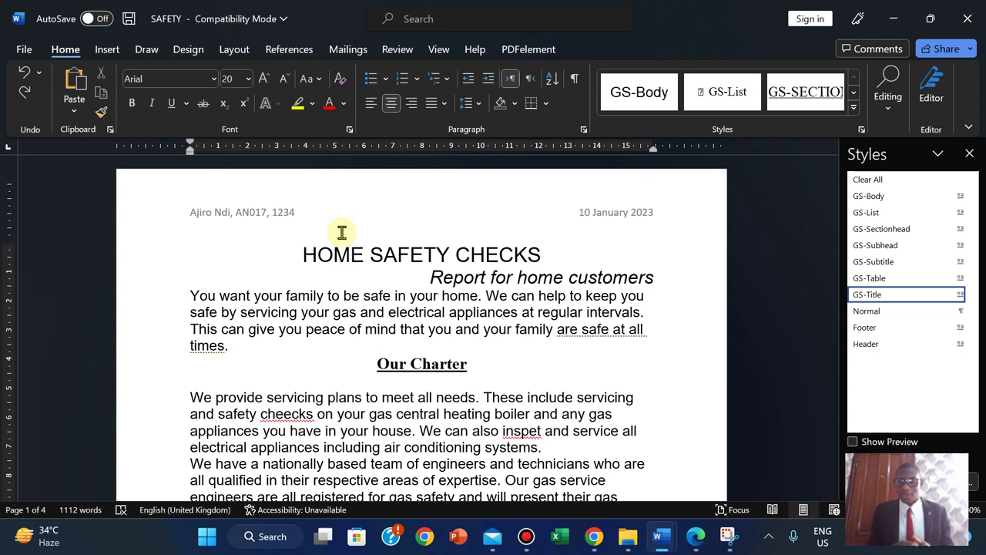
# Insert a blank line above the HOME SAFETY CHECKS title.
pyautogui.press('Return')
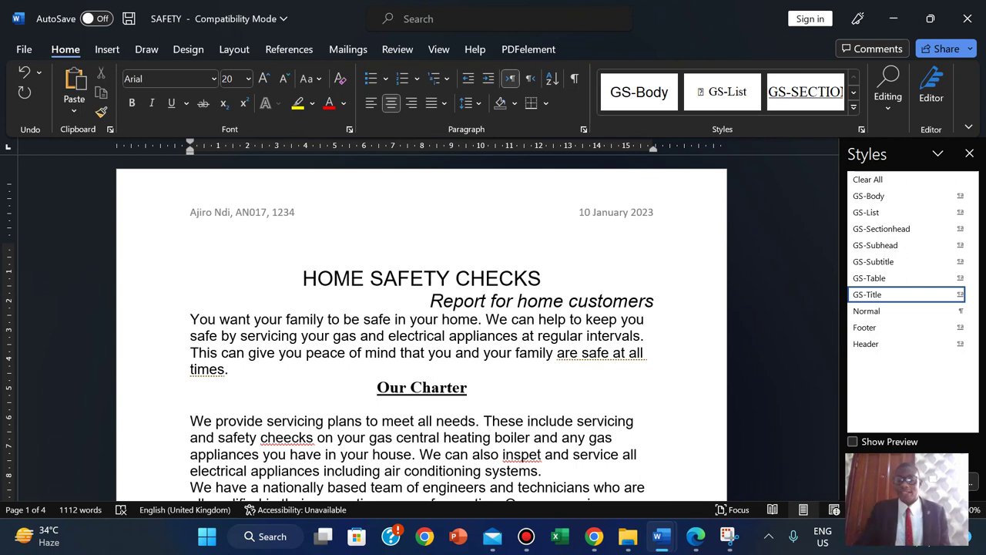
pyautogui.press('BackSpace')
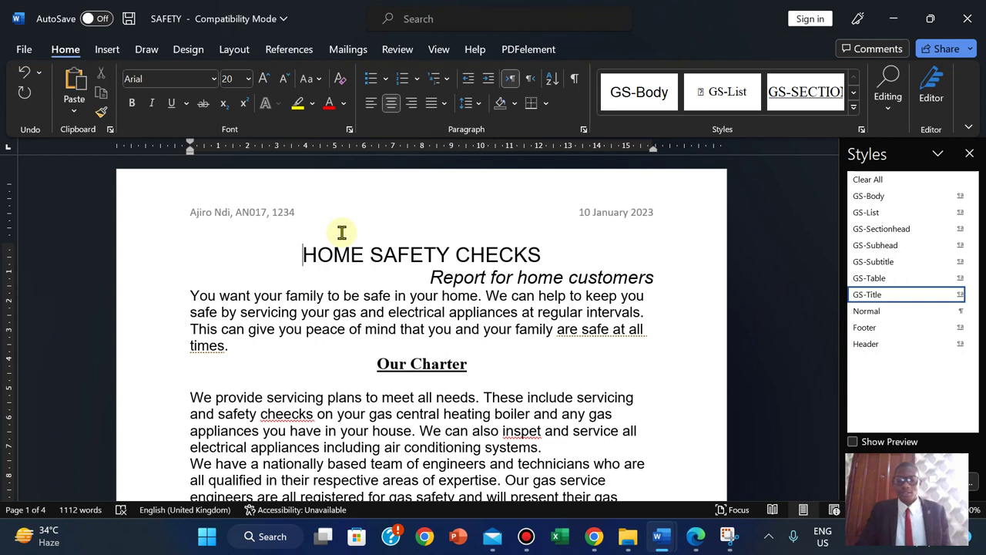
pyautogui.press('Return')
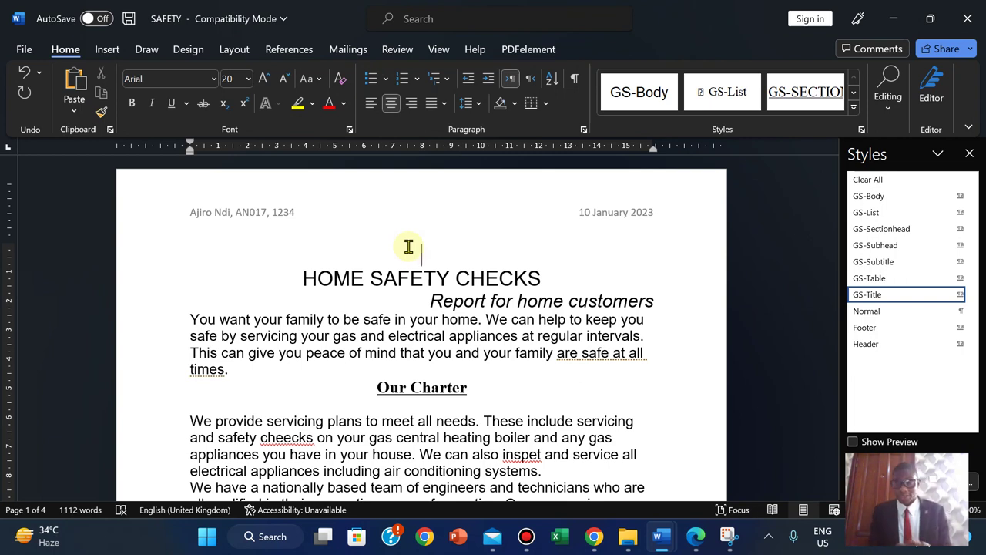
# Open GS-Sectionhead's Modify Style settings (Times New Roman 14 pt, underlined, all caps) and compare with the table.
pyautogui.rightClick(879, 233)
pyautogui.click(812, 273)
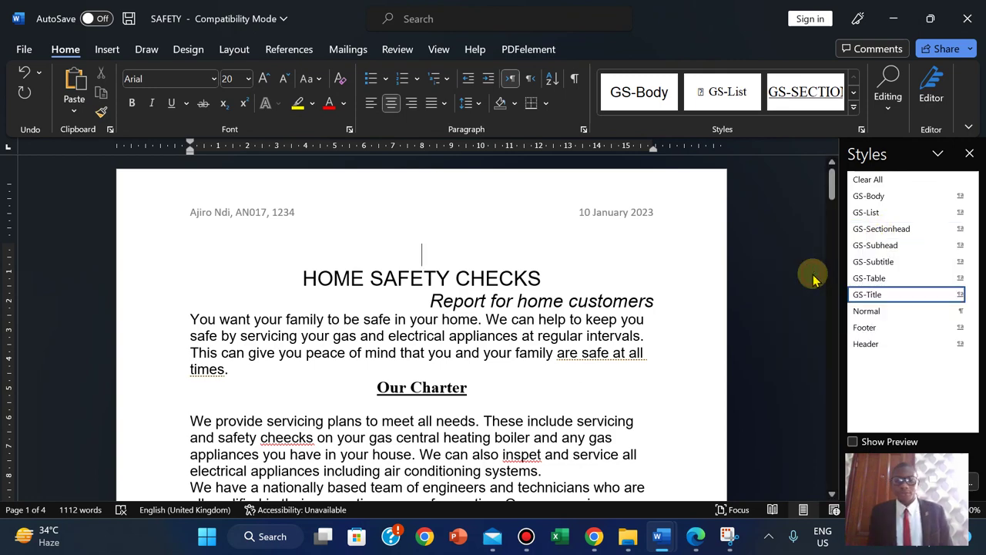
pyautogui.moveTo(695, 539)
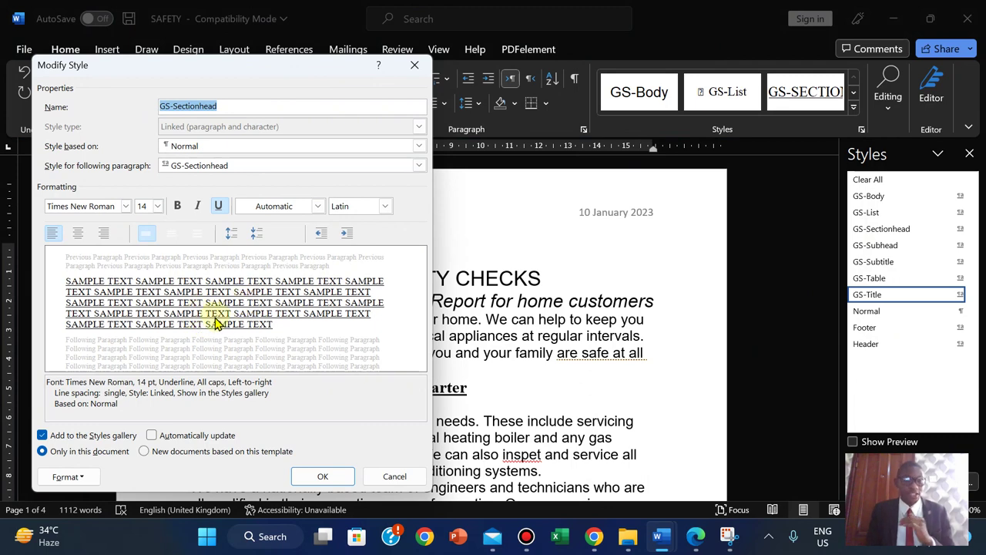
pyautogui.click(696, 542)
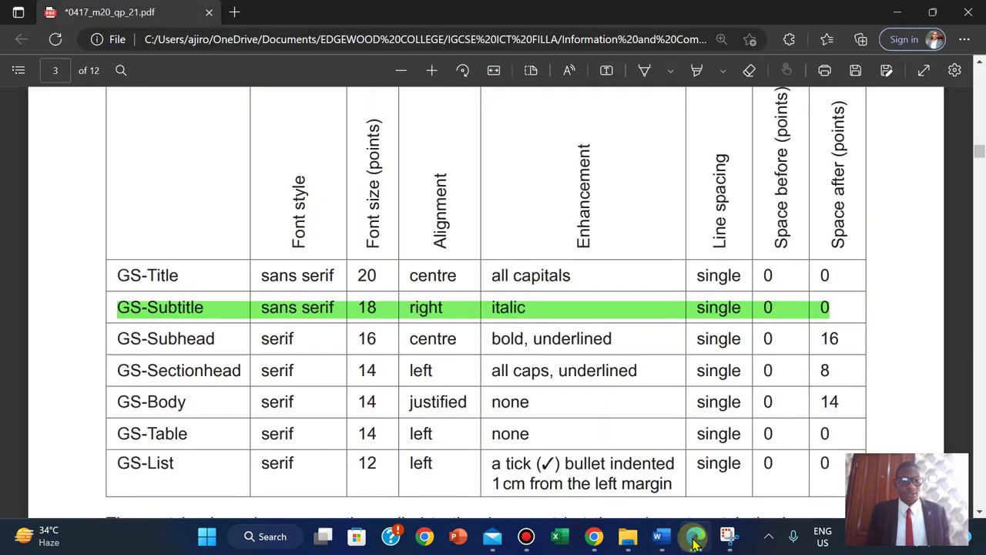
pyautogui.click(695, 542)
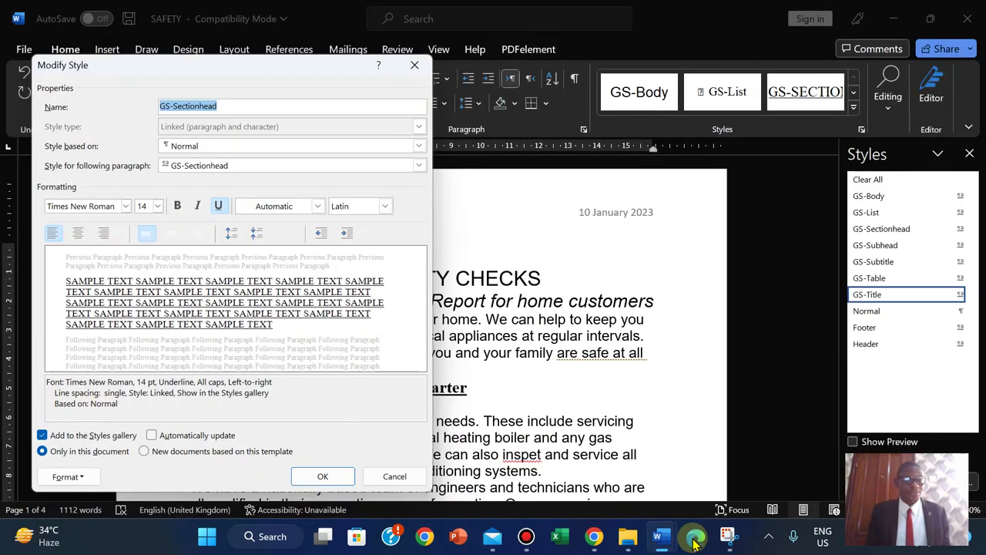
pyautogui.click(695, 542)
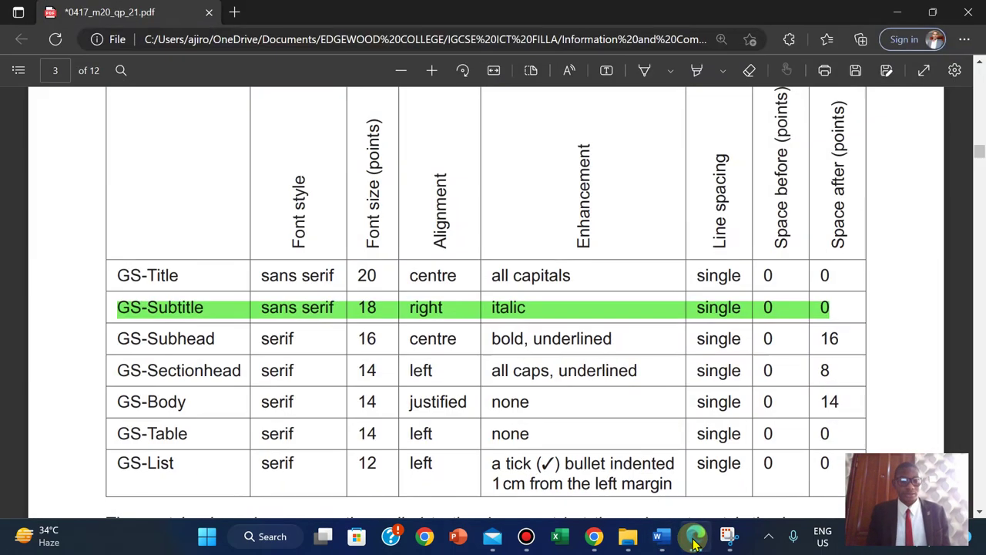
pyautogui.click(696, 542)
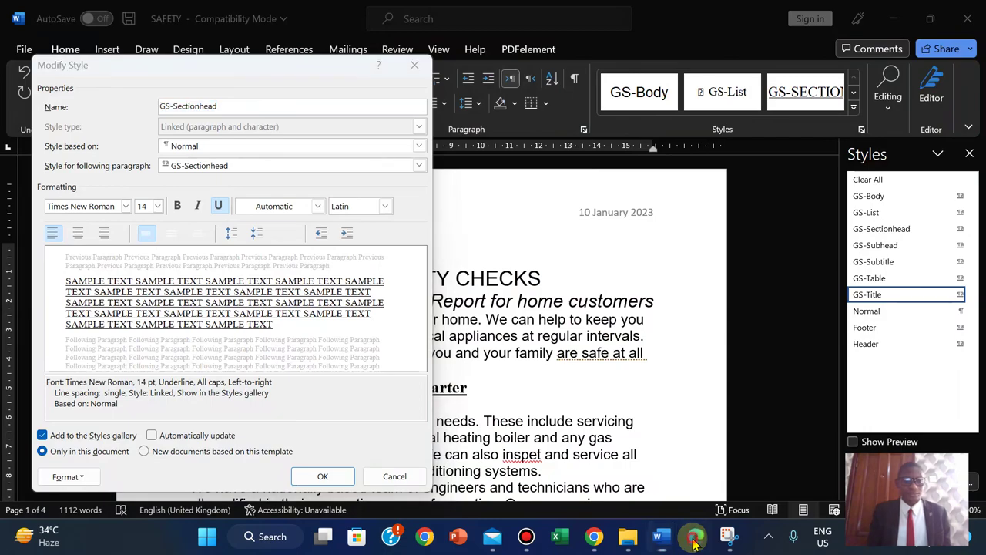
pyautogui.click(695, 541)
pyautogui.click(695, 541)
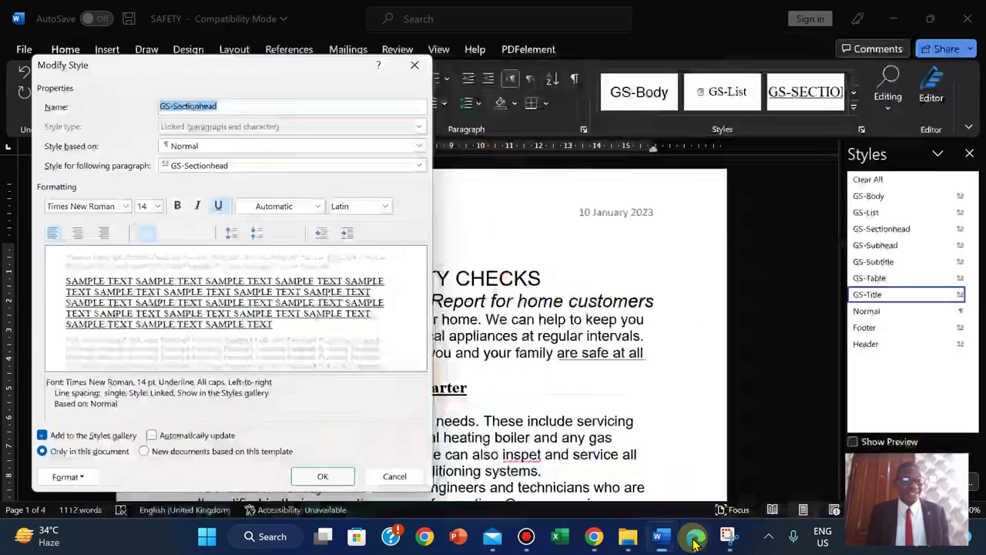
pyautogui.click(696, 542)
pyautogui.click(696, 541)
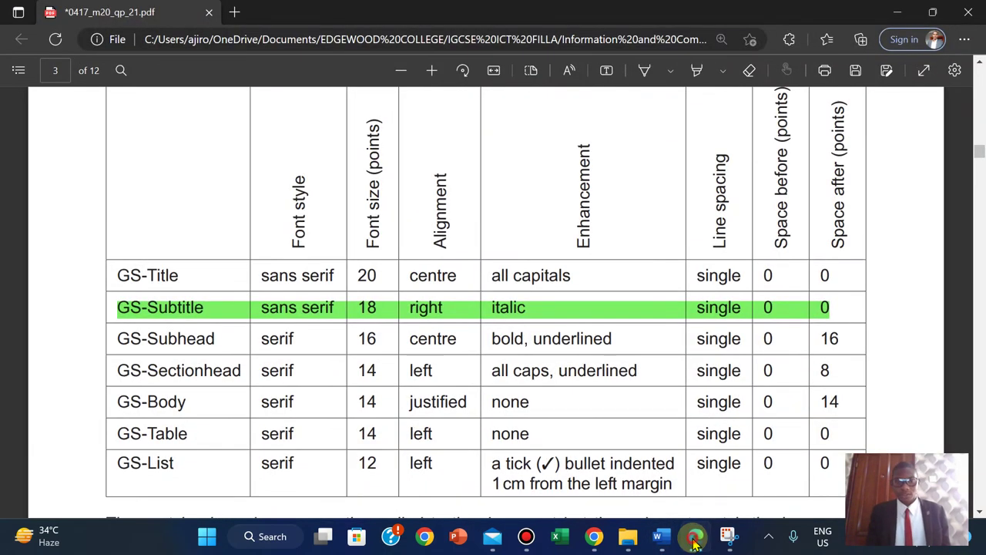
pyautogui.click(89, 478)
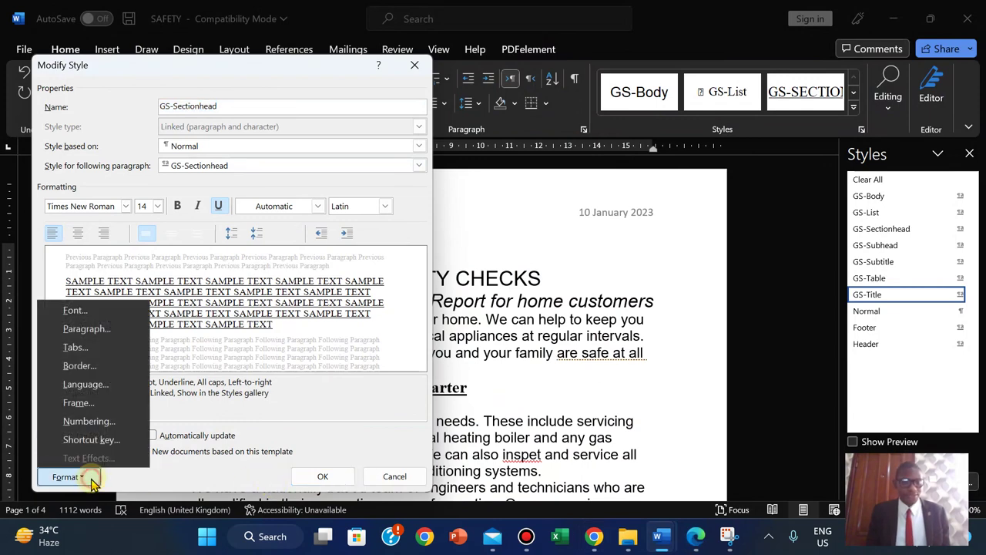
# Check GS-Sectionhead's paragraph and font settings, closing both unchanged.
pyautogui.click(86, 330)
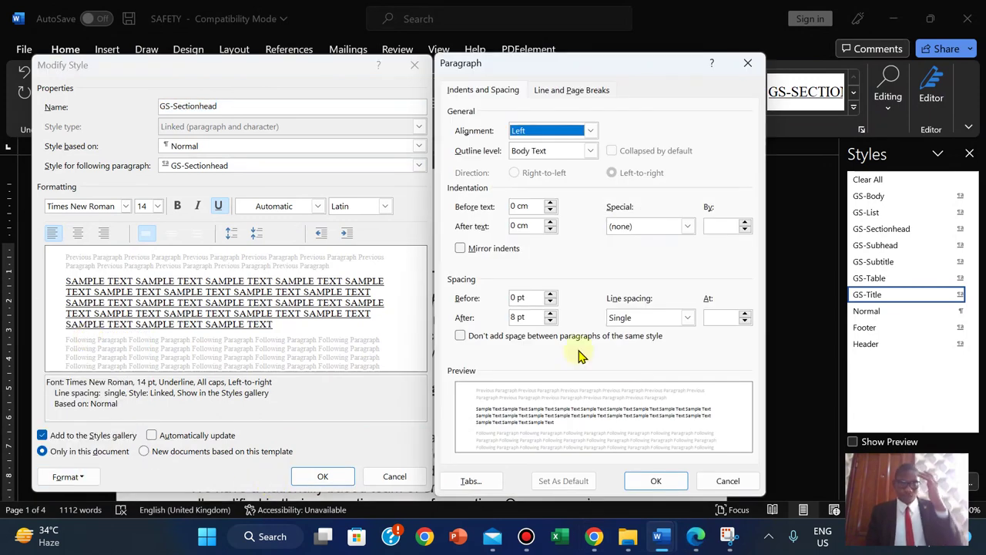
pyautogui.click(705, 479)
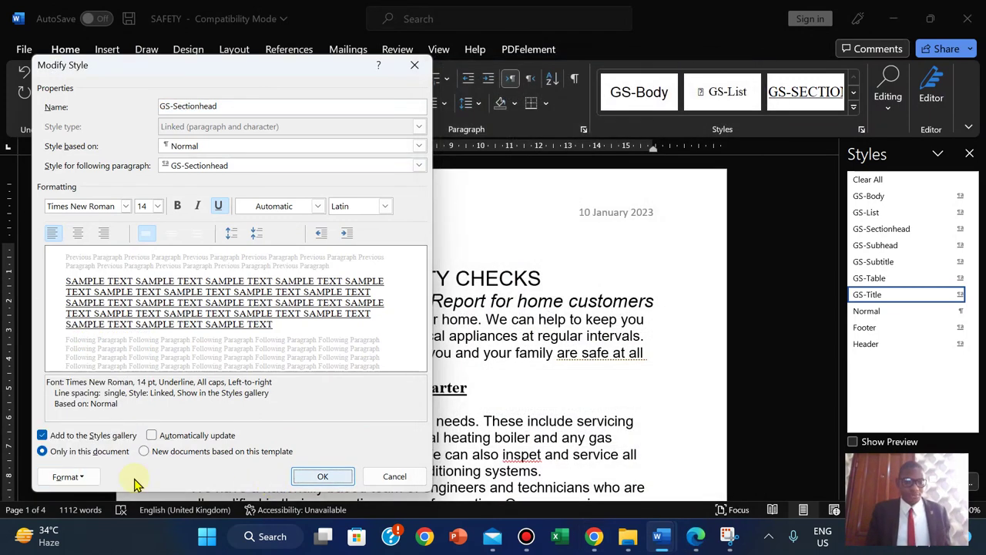
pyautogui.click(57, 475)
pyautogui.click(68, 316)
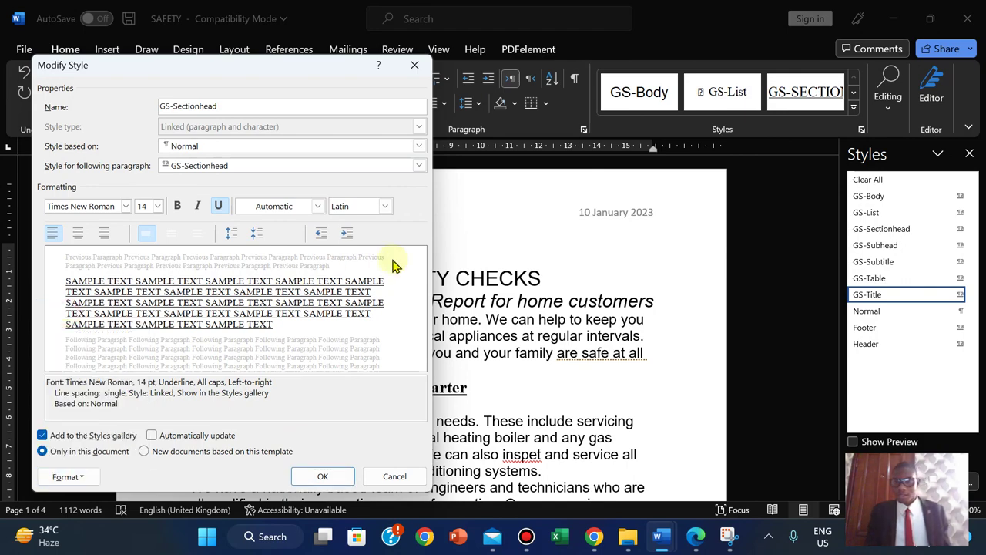
pyautogui.click(682, 445)
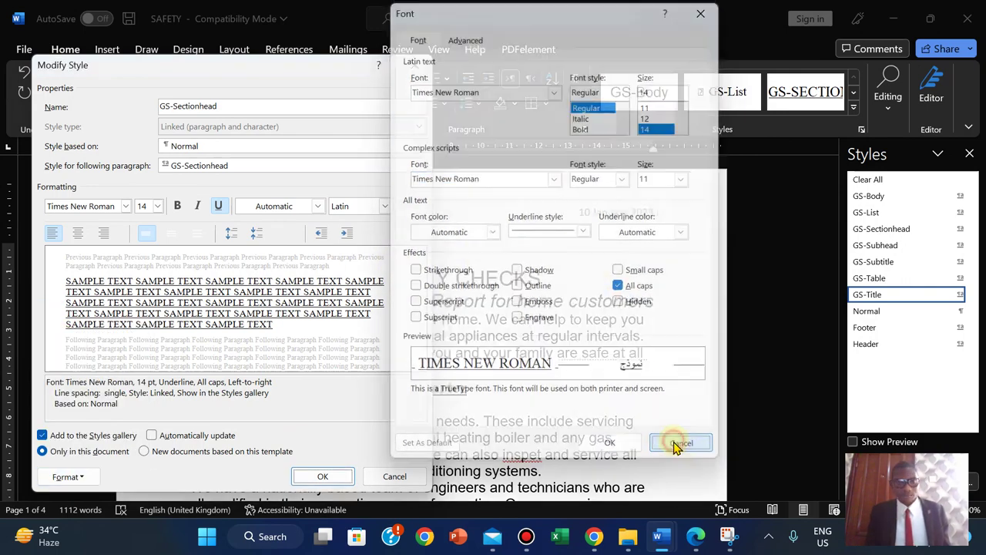
# Recheck its spacing (0 pt before, 8 pt after, single) against the table and close unchanged.
pyautogui.click(694, 538)
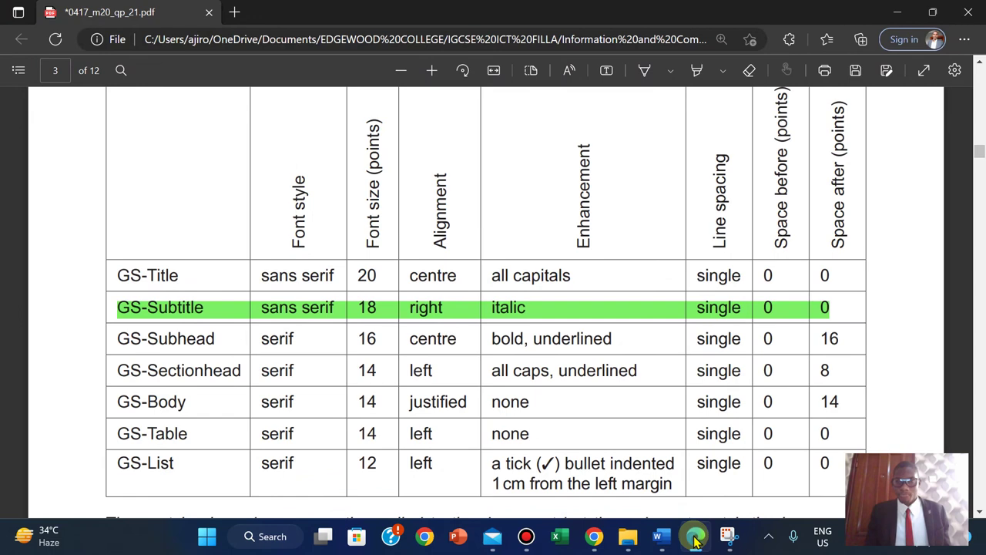
pyautogui.click(694, 538)
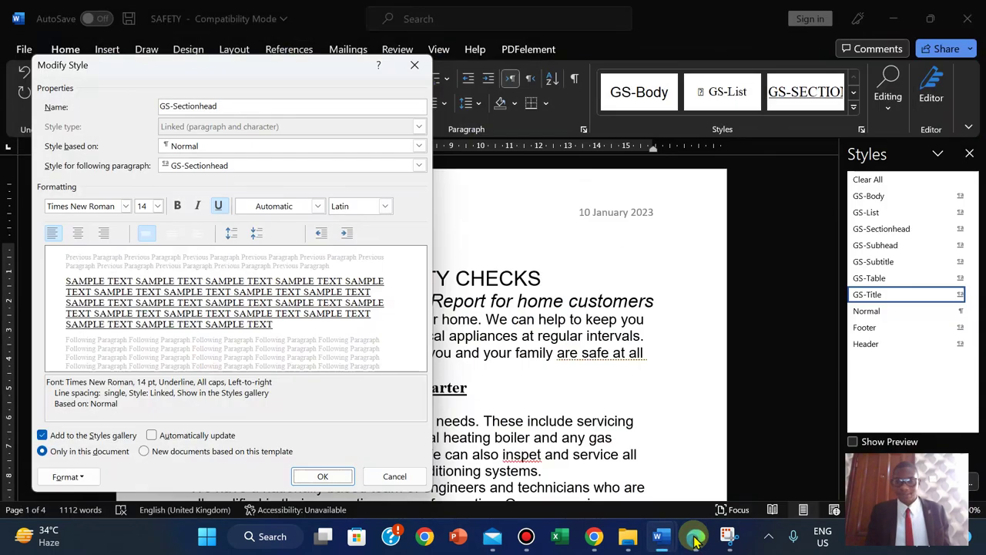
pyautogui.click(67, 476)
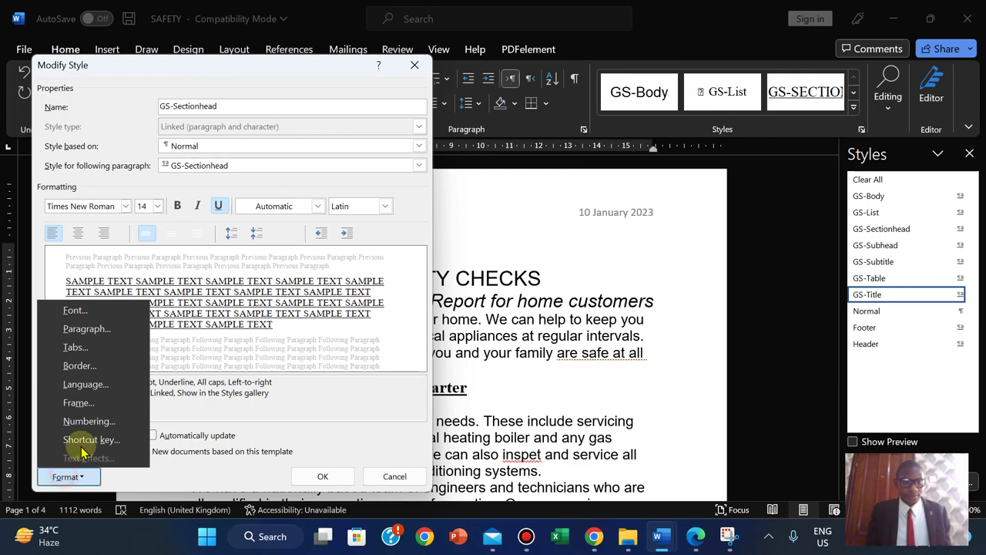
pyautogui.click(84, 328)
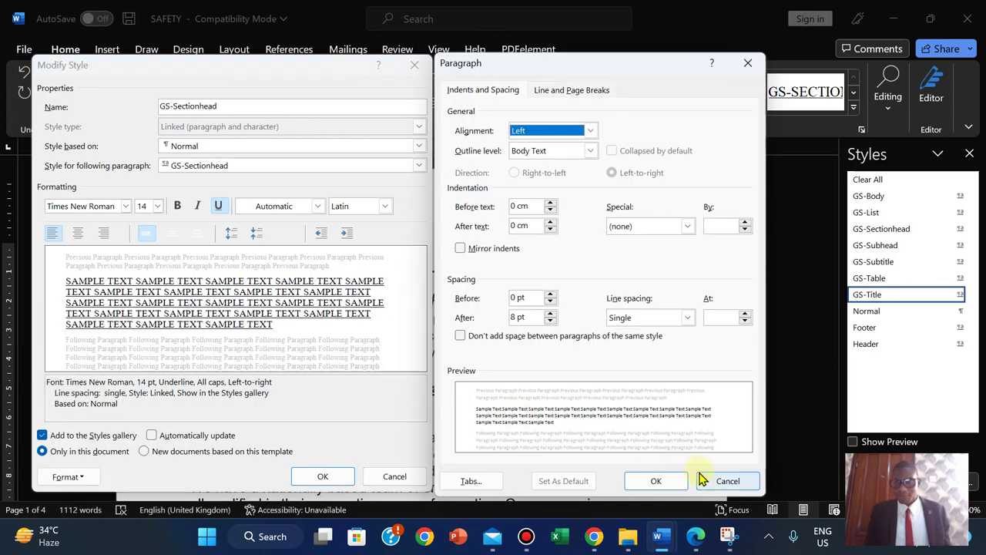
pyautogui.click(724, 480)
pyautogui.click(400, 477)
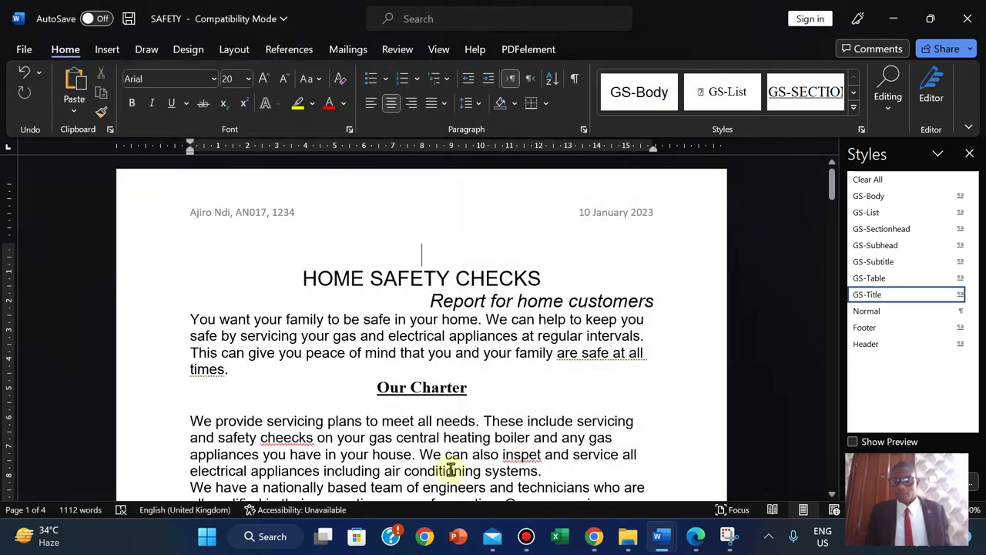
pyautogui.click(695, 537)
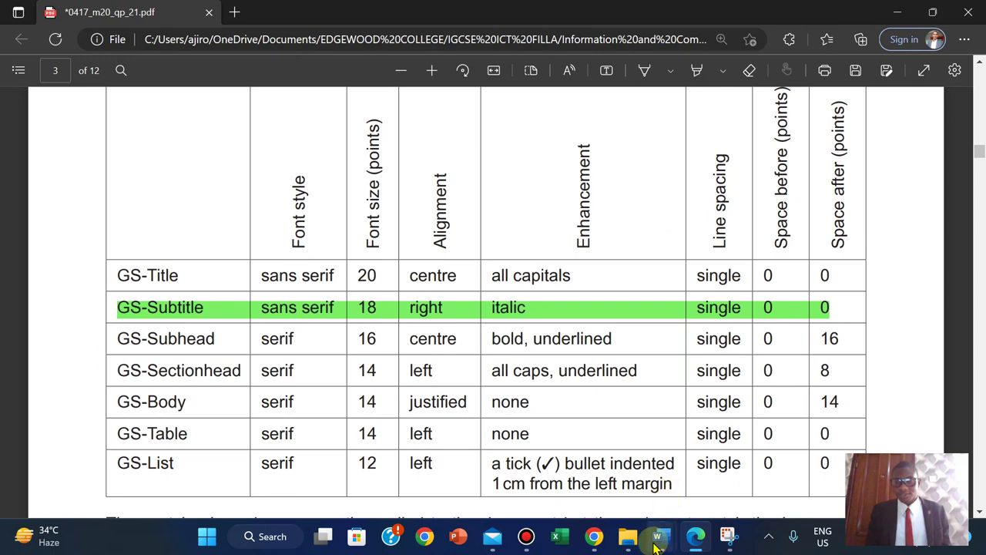
# Open Modify Style for GS-Body from the first body paragraph of the SAFETY document.
pyautogui.moveTo(654, 544)
pyautogui.click(752, 473)
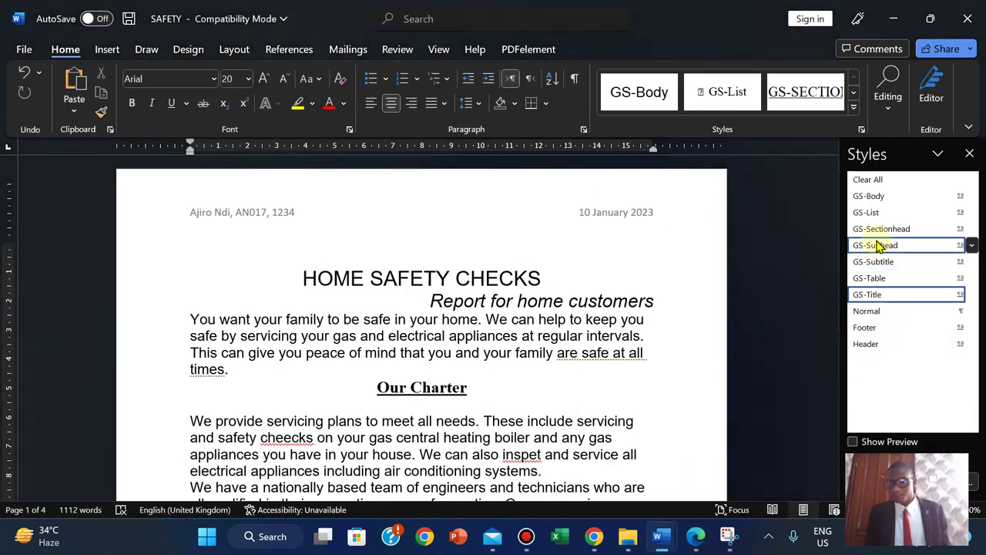
pyautogui.moveTo(869, 228)
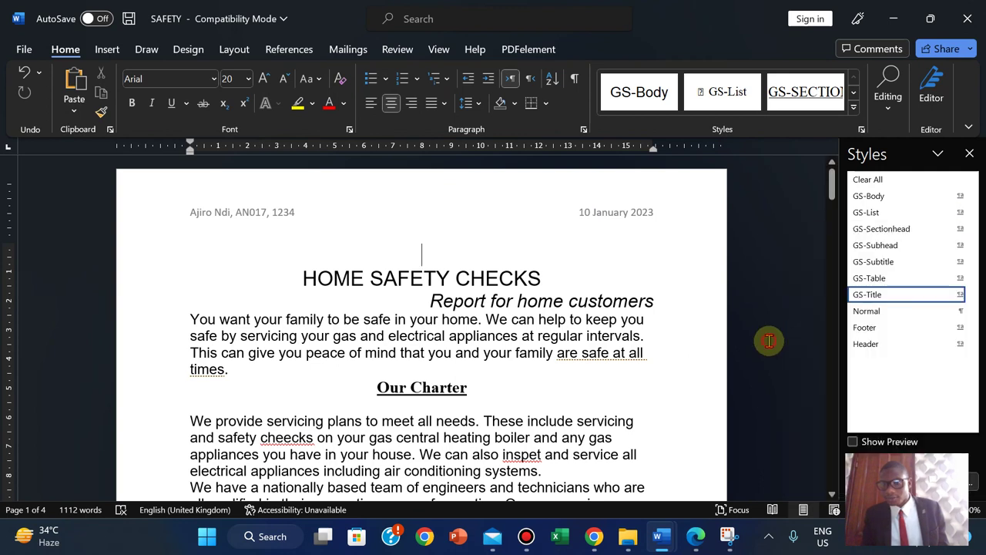
pyautogui.click(768, 340)
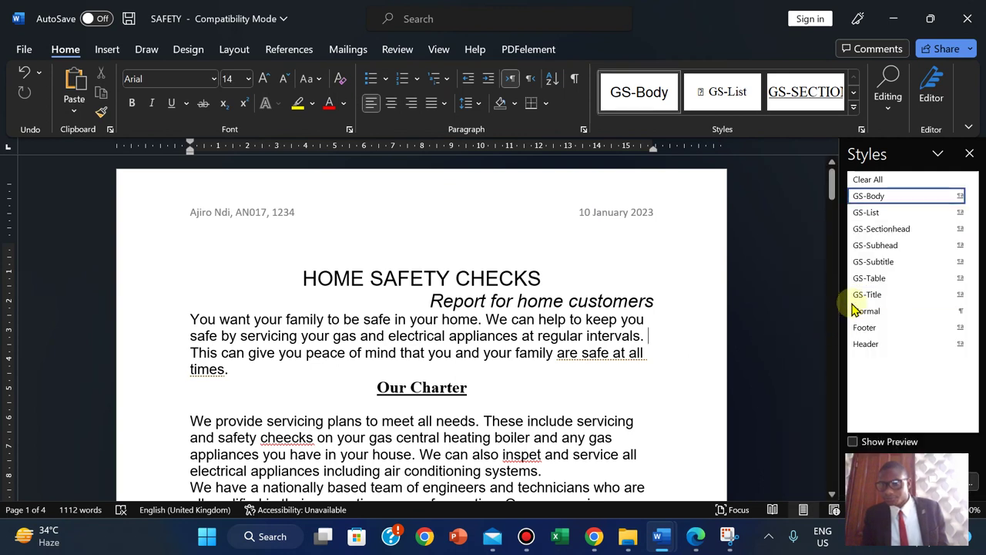
pyautogui.rightClick(880, 197)
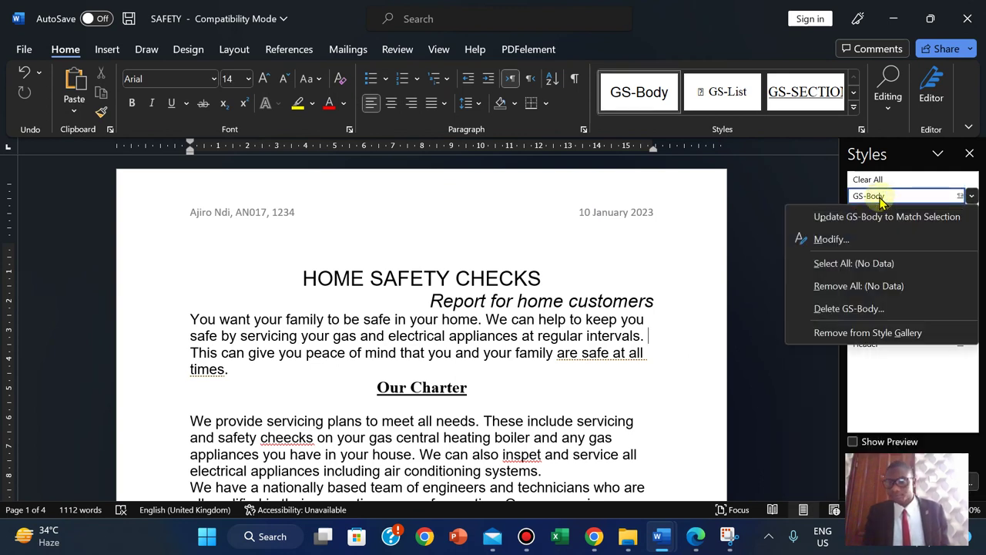
pyautogui.click(832, 239)
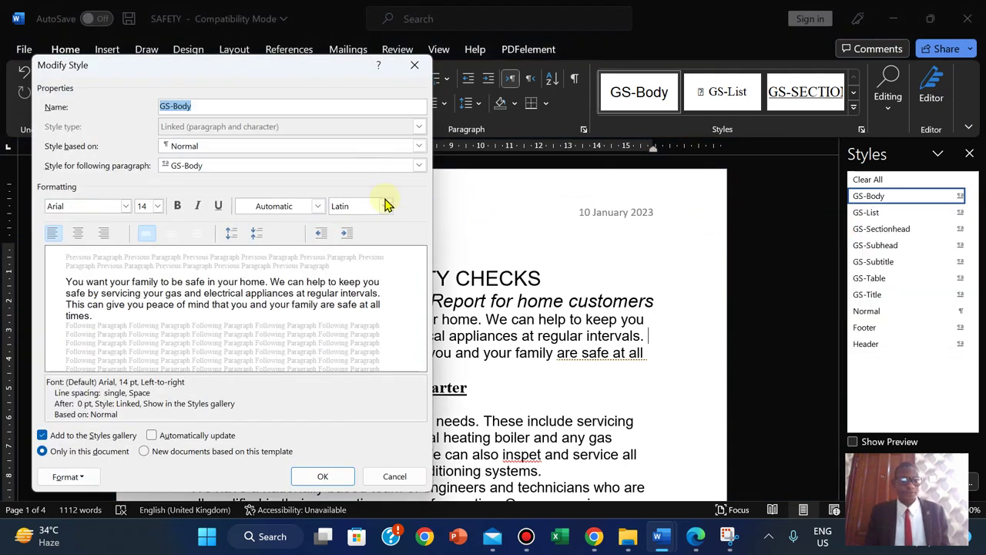
# Compare GS-Body's Arial 14 pt, left-aligned, single-spaced, 0 pt after settings with the table's GS-Body row.
pyautogui.click(695, 542)
pyautogui.click(695, 541)
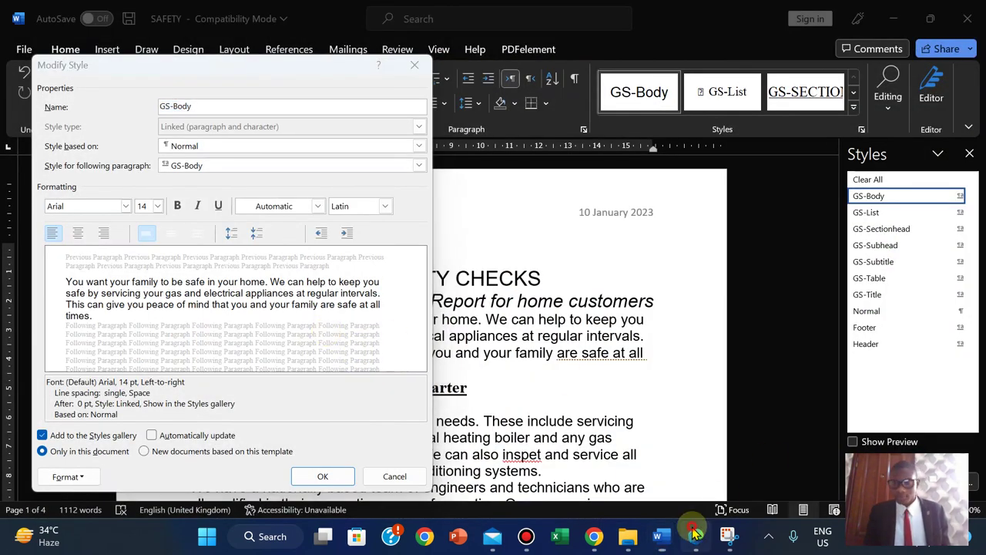
pyautogui.click(696, 535)
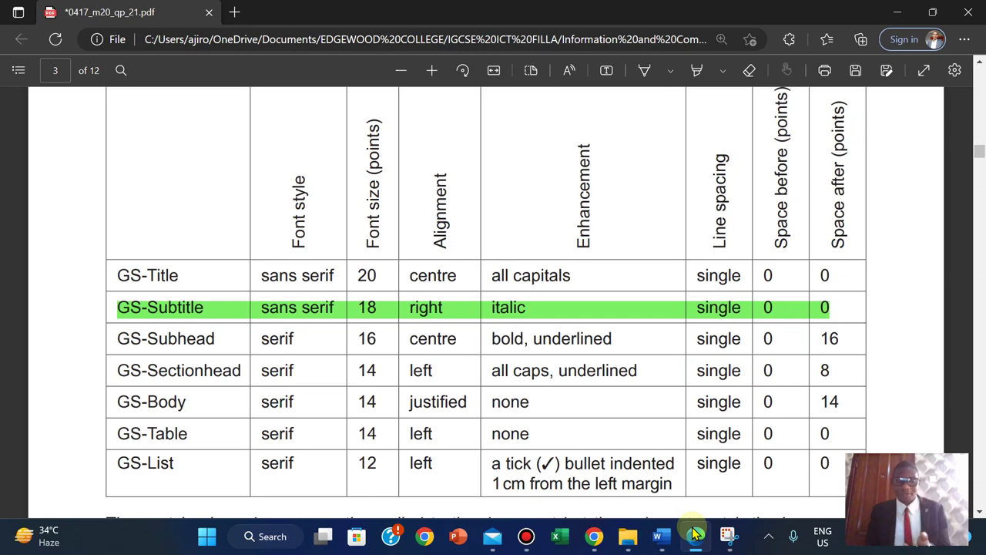
pyautogui.click(695, 533)
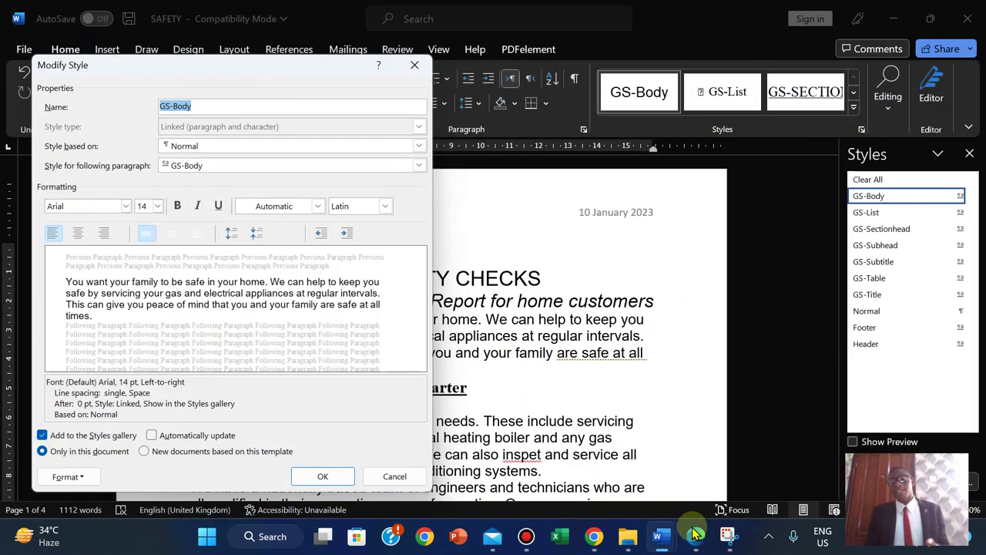
pyautogui.click(696, 534)
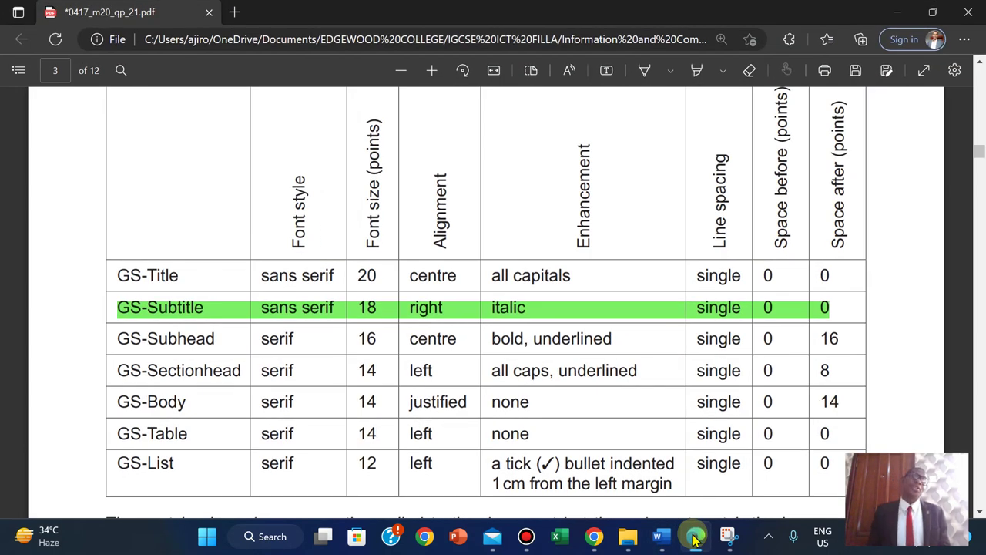
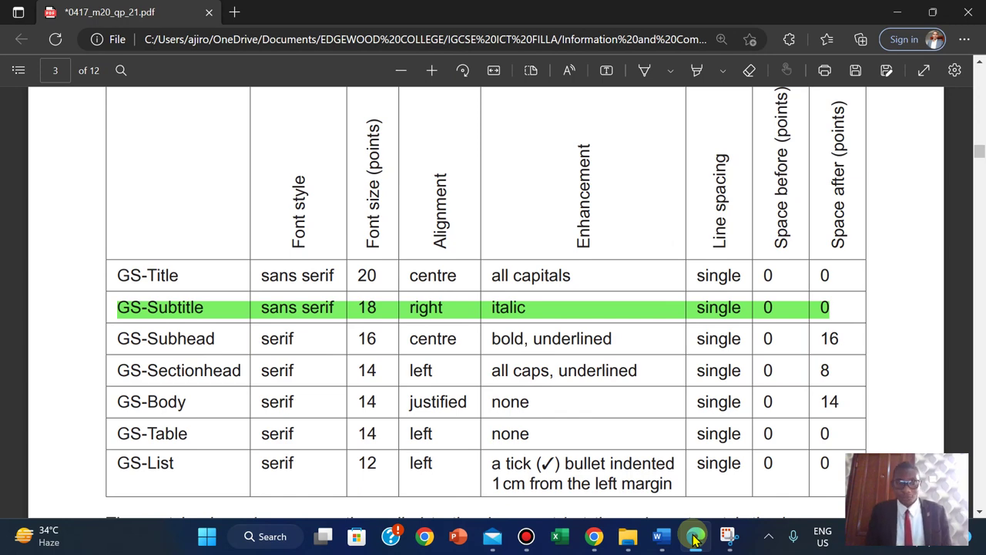
# Switch the GS-Body style font from Arial to Times New Roman, keeping it at 14 pt.
pyautogui.click(693, 539)
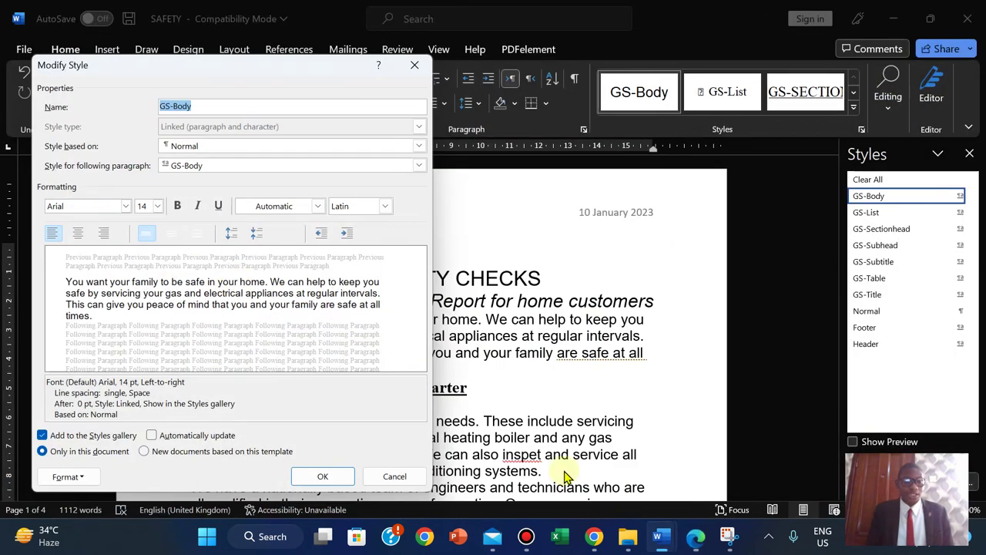
pyautogui.click(125, 205)
pyautogui.click(128, 292)
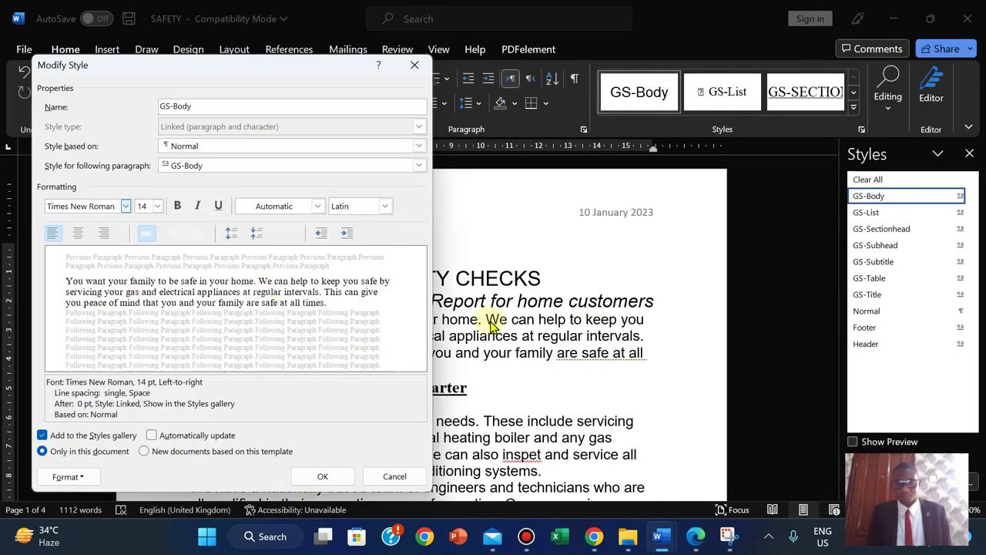
pyautogui.click(694, 537)
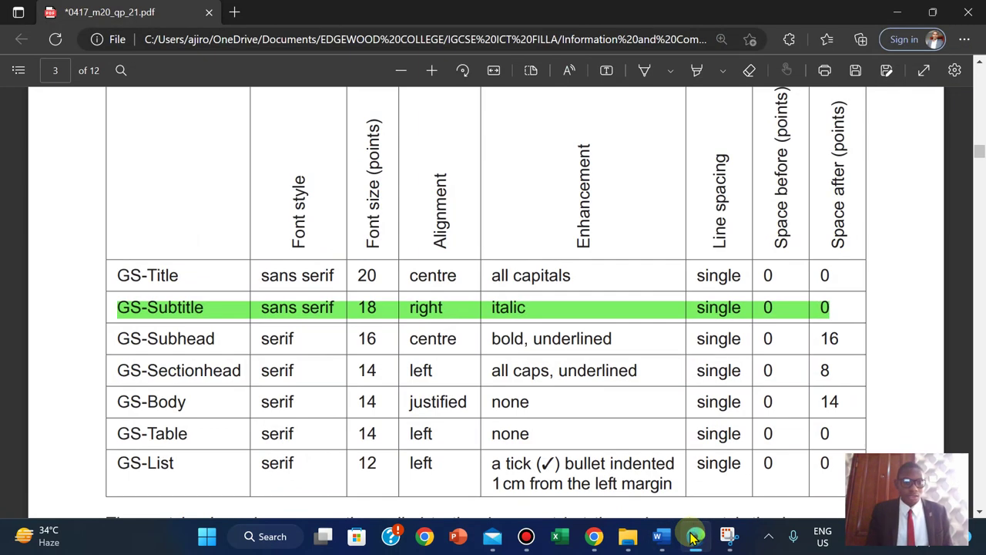
pyautogui.click(693, 537)
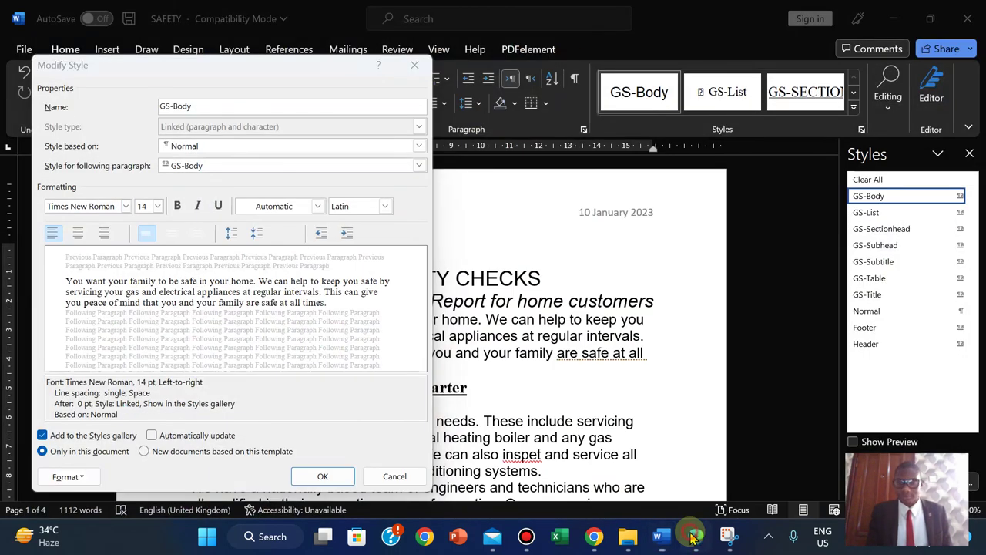
pyautogui.click(692, 537)
pyautogui.click(693, 538)
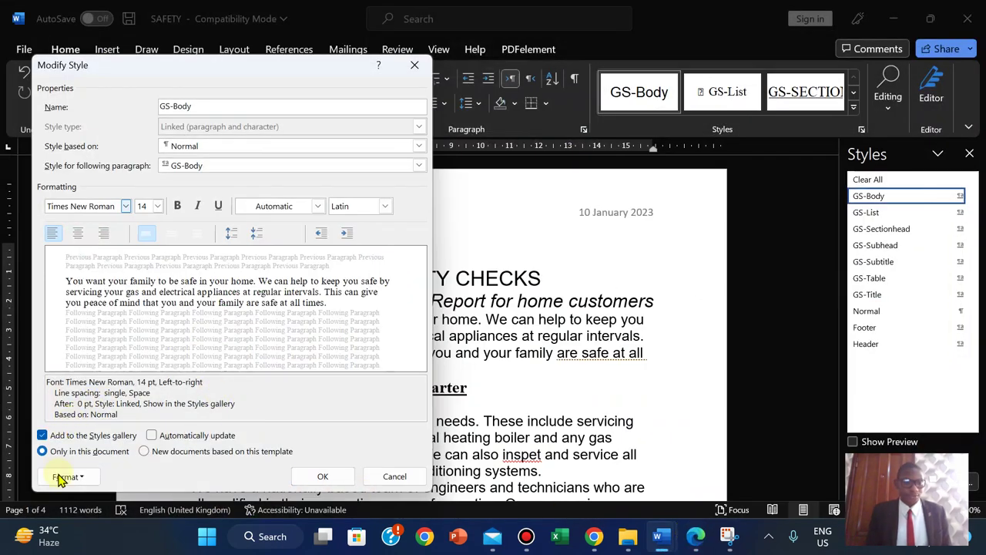
pyautogui.click(65, 476)
# Set GS-Body's paragraph alignment to Justified.
pyautogui.click(91, 329)
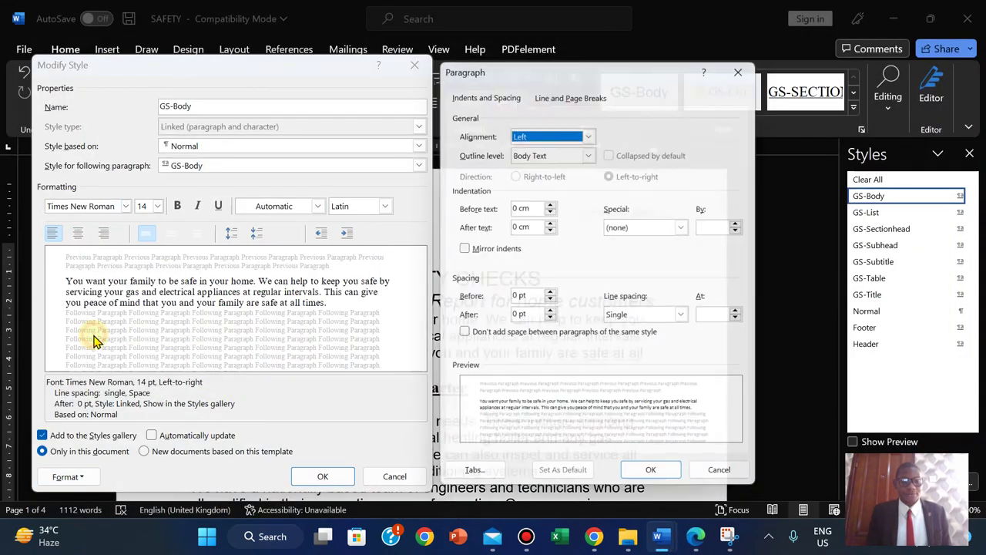
pyautogui.click(592, 132)
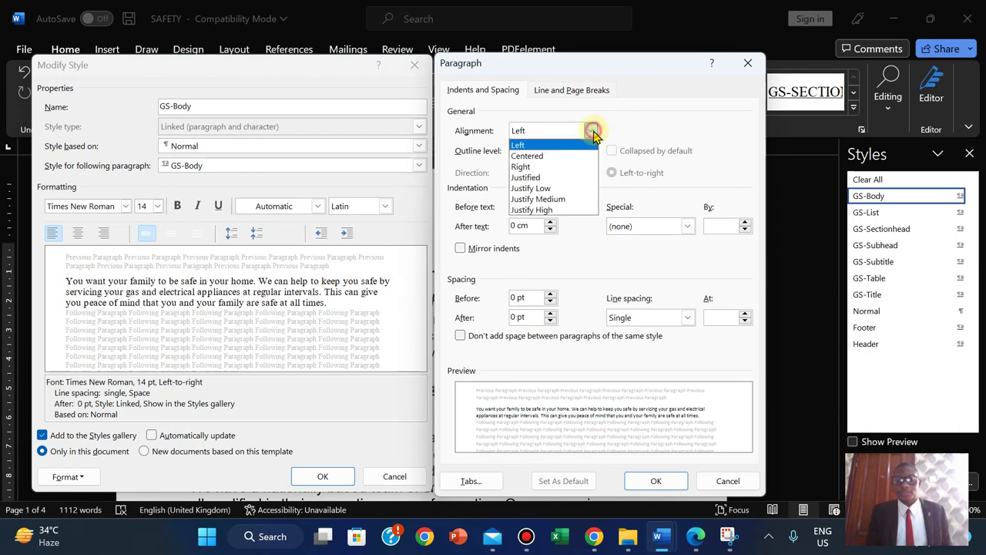
pyautogui.click(543, 177)
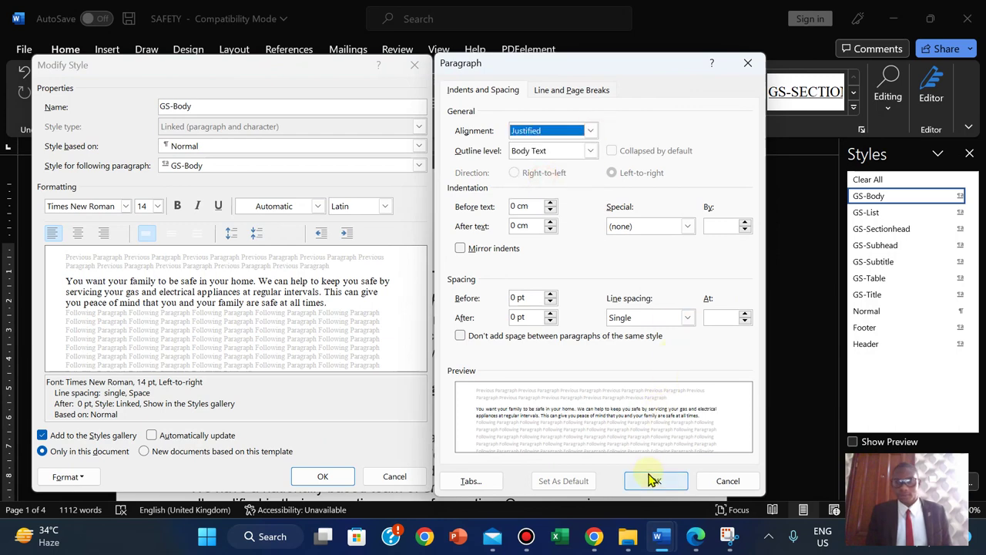
pyautogui.click(696, 537)
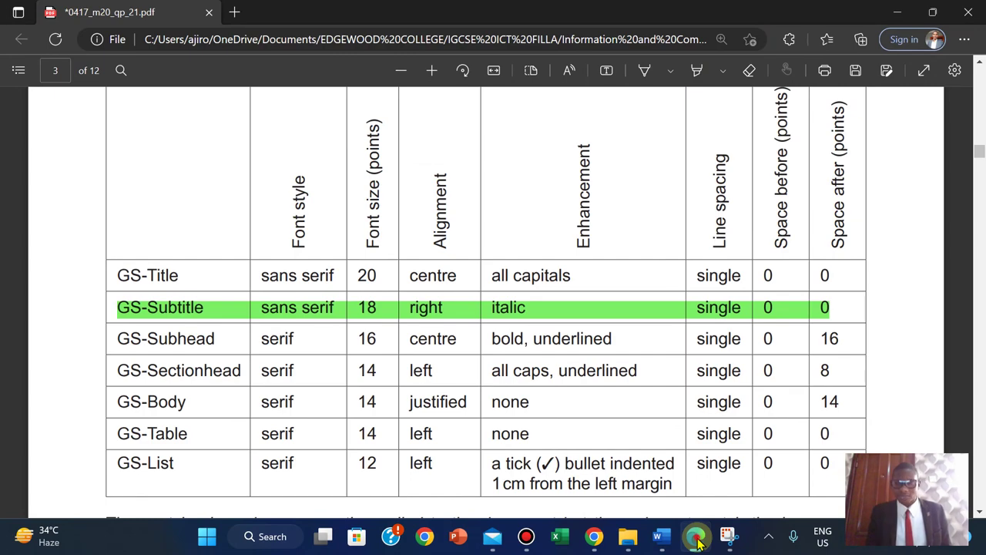
pyautogui.click(695, 537)
pyautogui.click(695, 537)
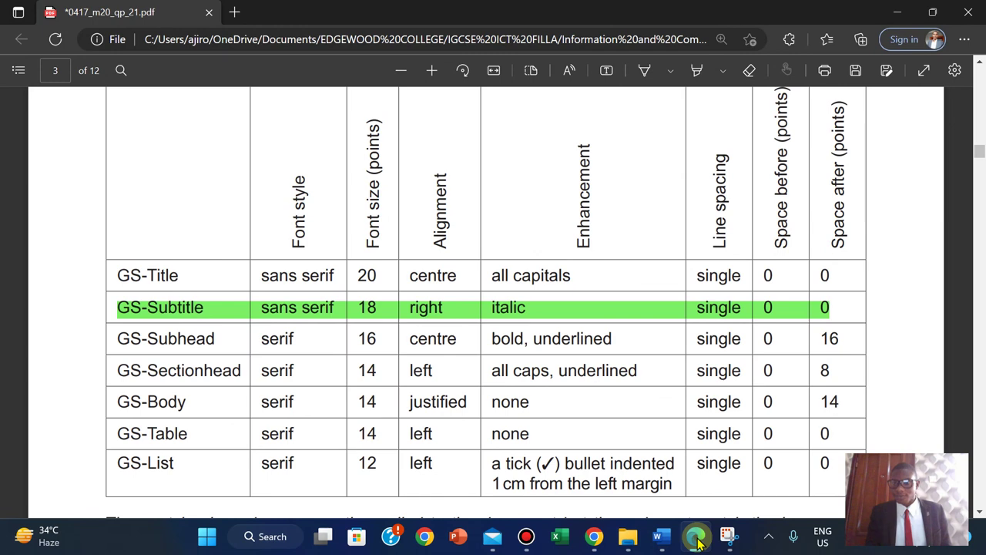
pyautogui.click(695, 537)
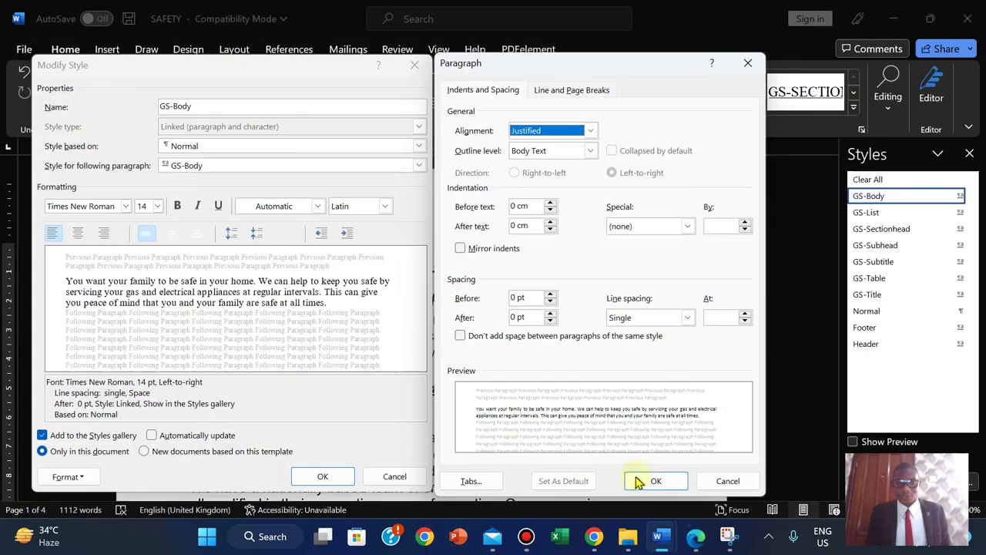
# Give GS-Body 14 pt spacing after paragraphs and confirm the paragraph settings.
pyautogui.click(550, 314)
pyautogui.click(550, 313)
pyautogui.click(550, 313)
pyautogui.click(550, 313)
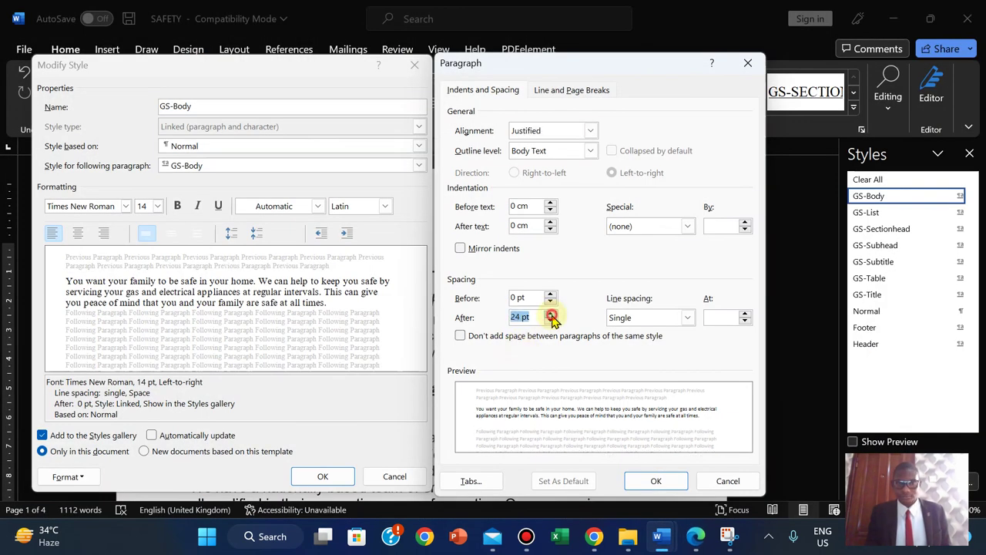
pyautogui.write('14')
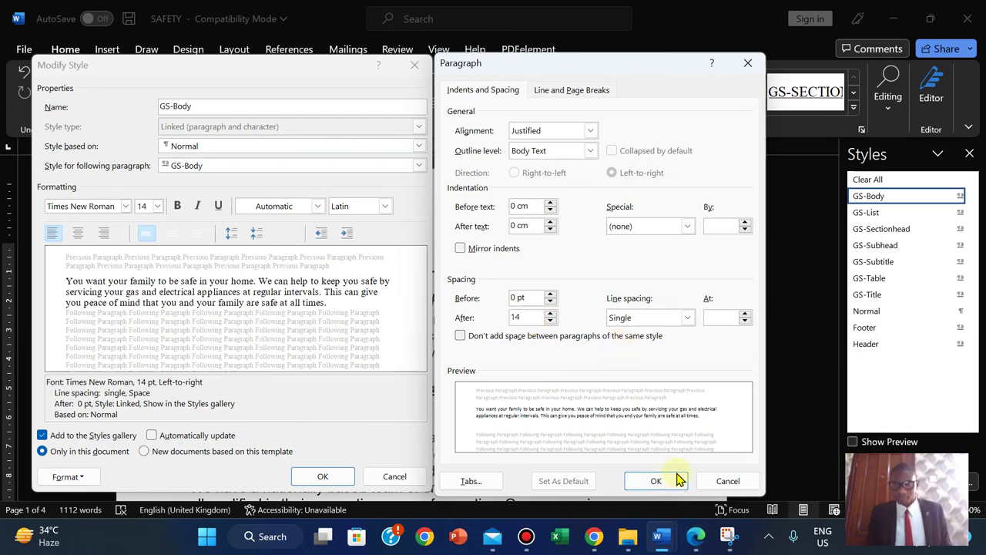
pyautogui.click(697, 539)
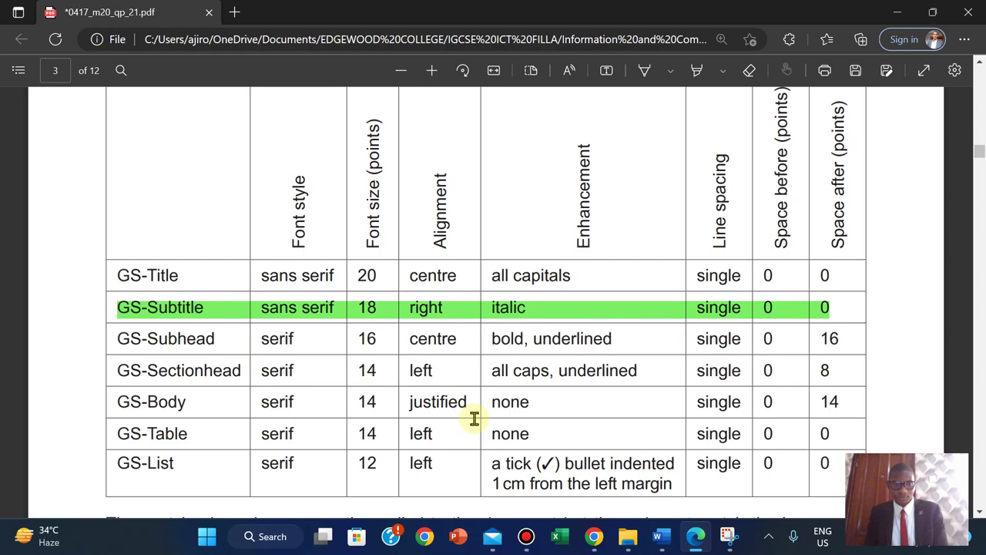
pyautogui.click(693, 534)
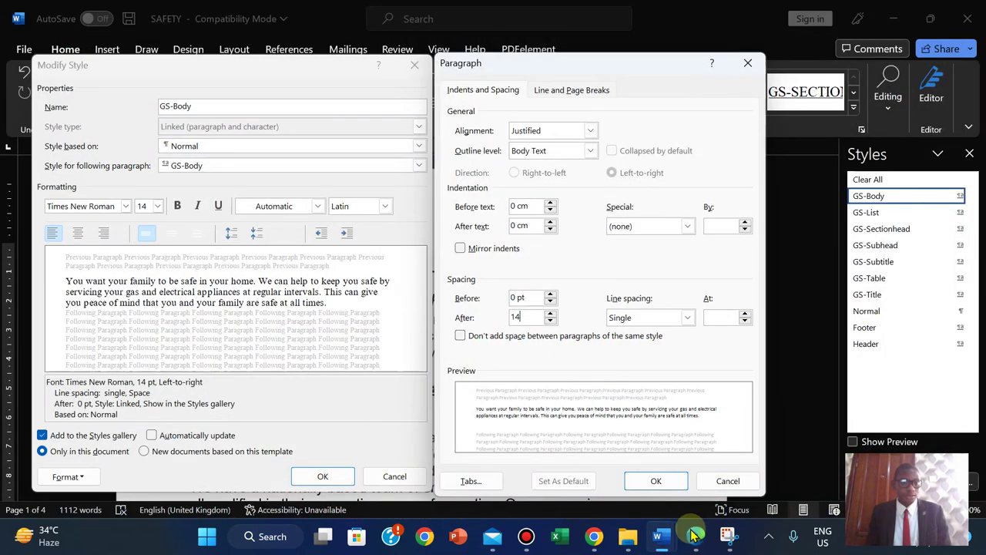
pyautogui.click(693, 534)
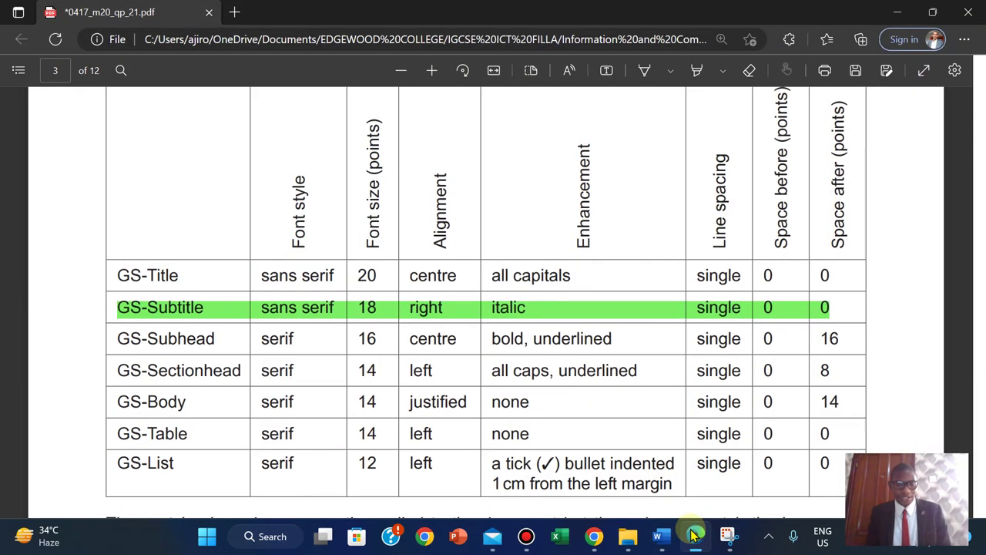
pyautogui.click(693, 534)
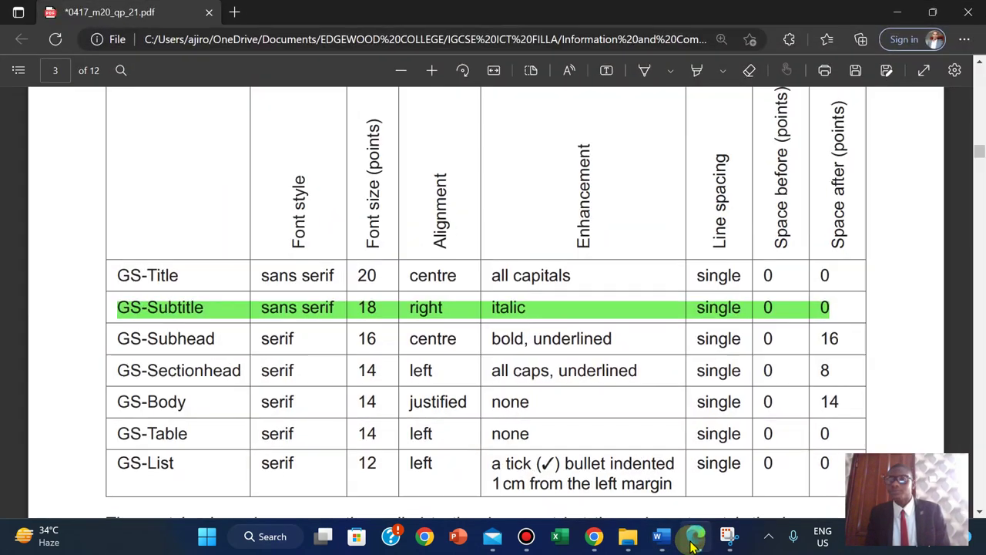
pyautogui.click(694, 539)
pyautogui.click(693, 539)
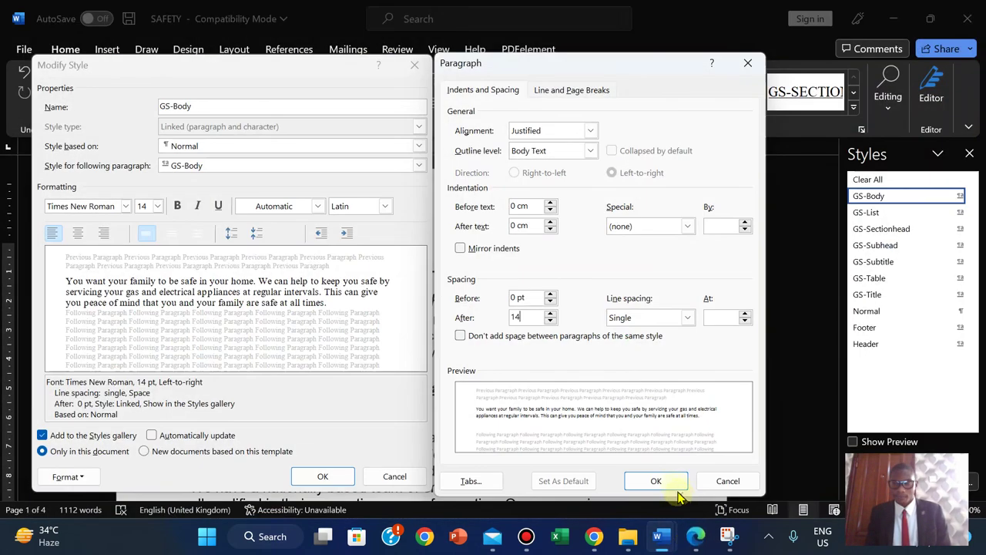
pyautogui.click(667, 482)
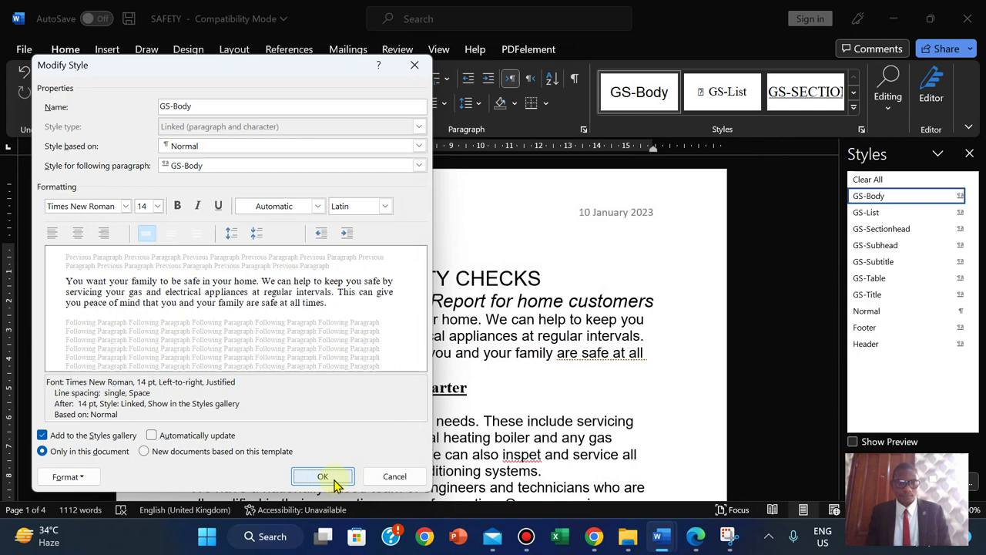
# Save the revised GS-Body style and reset the empty line above the title to Normal.
pyautogui.click(323, 477)
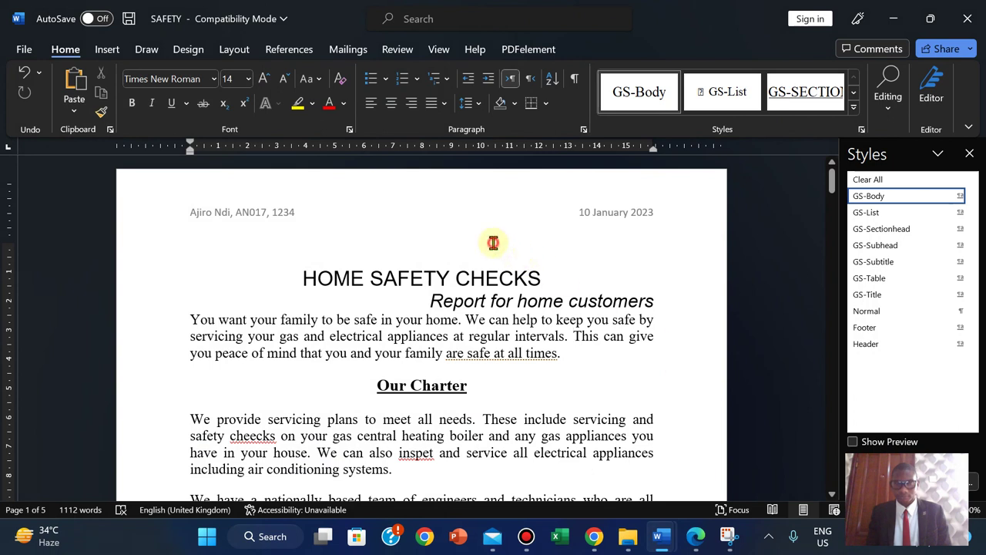
pyautogui.click(493, 243)
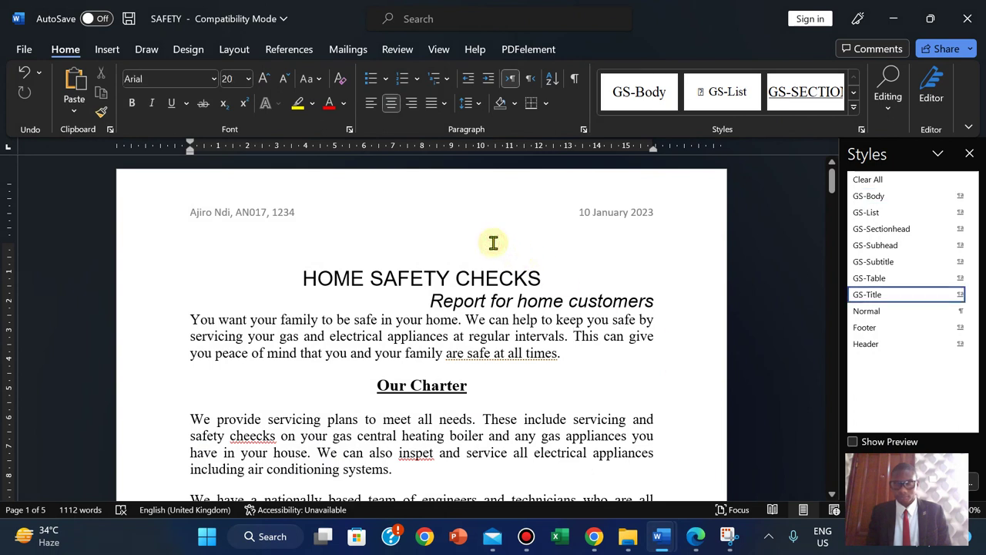
pyautogui.click(880, 198)
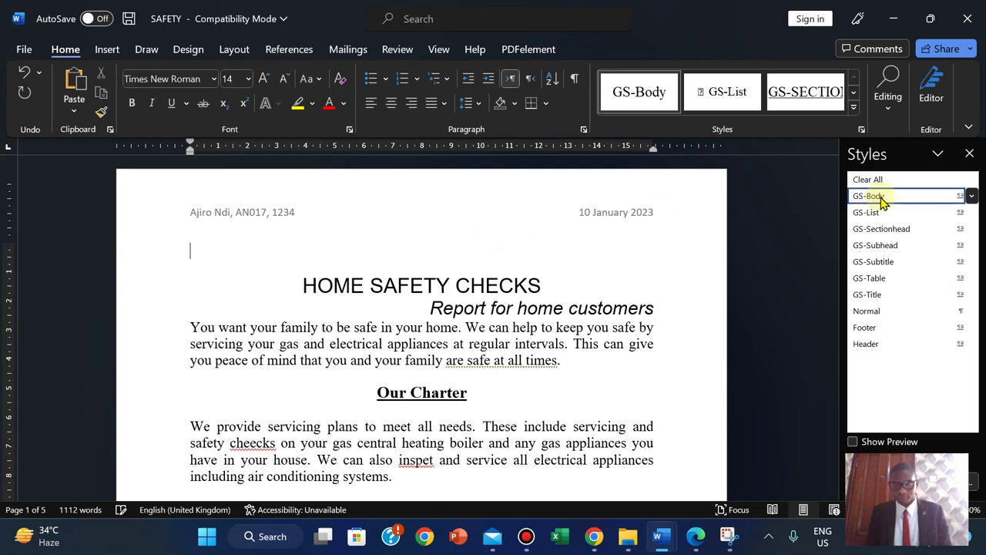
pyautogui.click(875, 311)
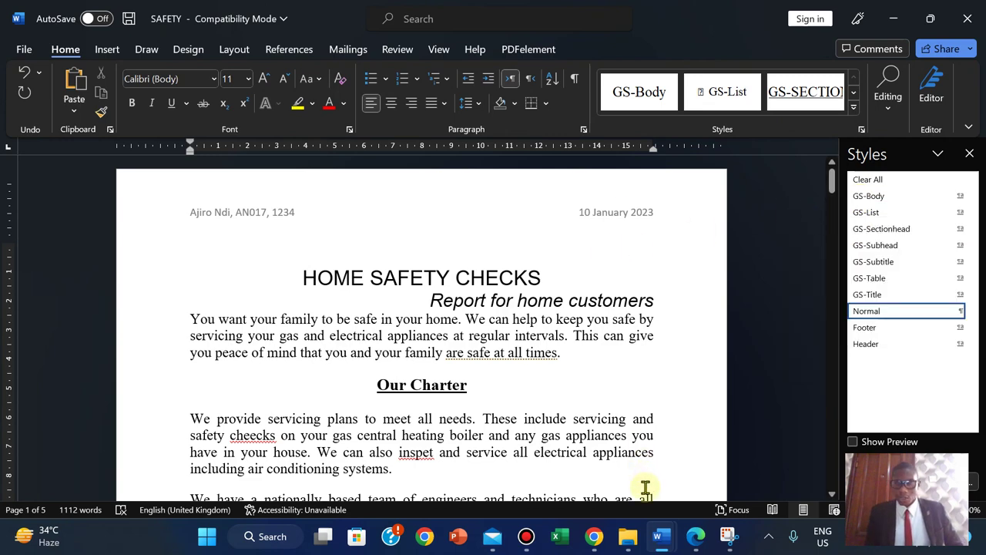
pyautogui.click(695, 537)
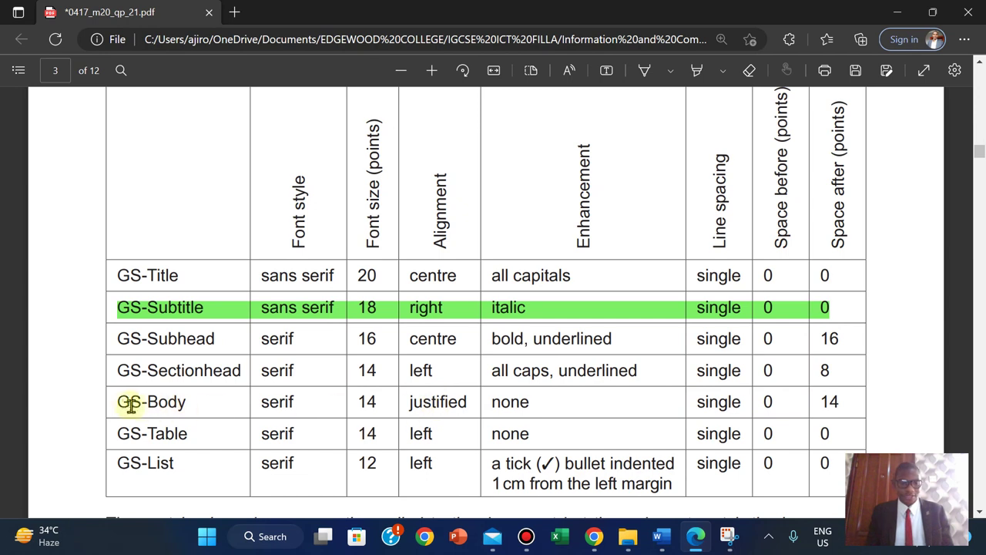
# Highlight the GS-Body row of the PDF specification table in green, then return to Word.
pyautogui.moveTo(115, 403); pyautogui.dragTo(844, 400)
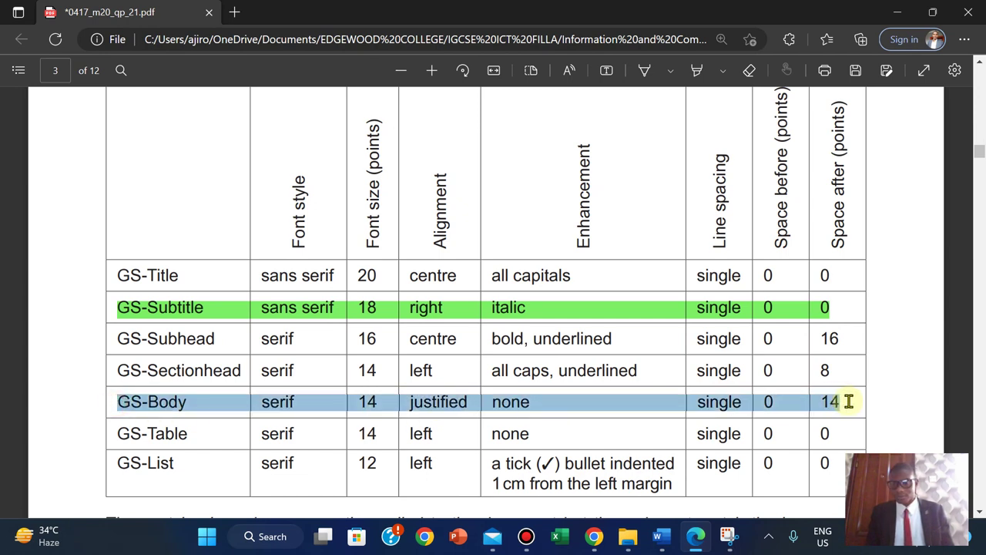
pyautogui.moveTo(886, 327)
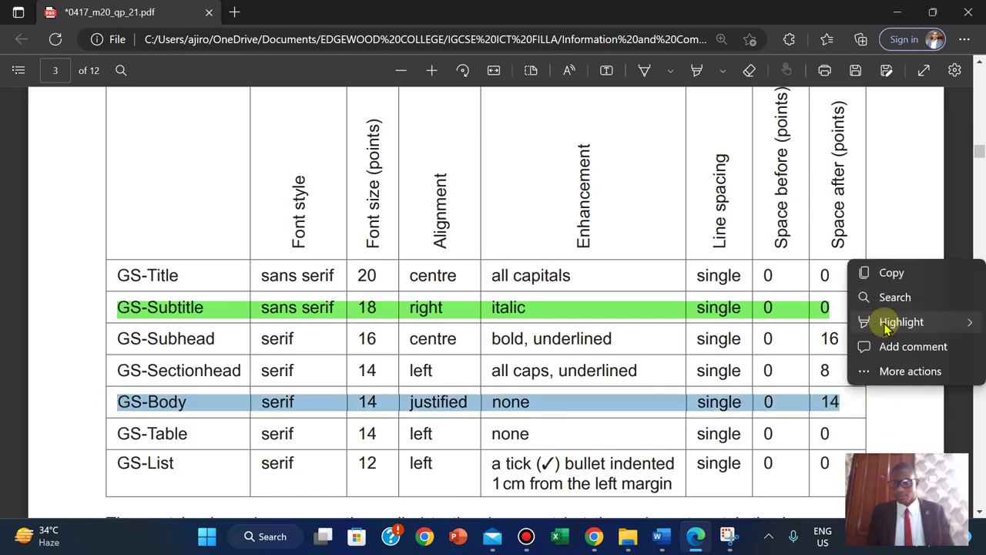
pyautogui.moveTo(858, 321)
pyautogui.click(787, 346)
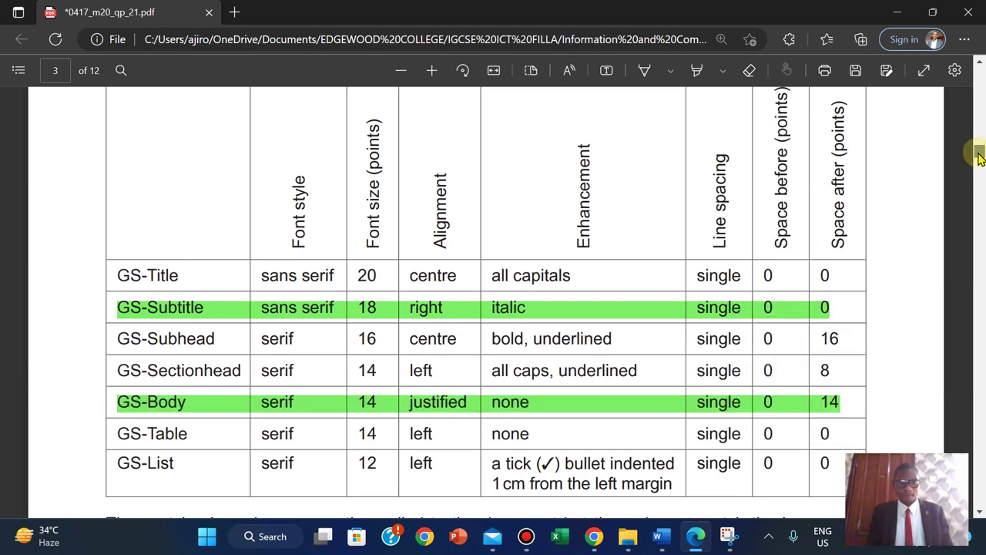
pyautogui.scroll(-3, 978, 158)
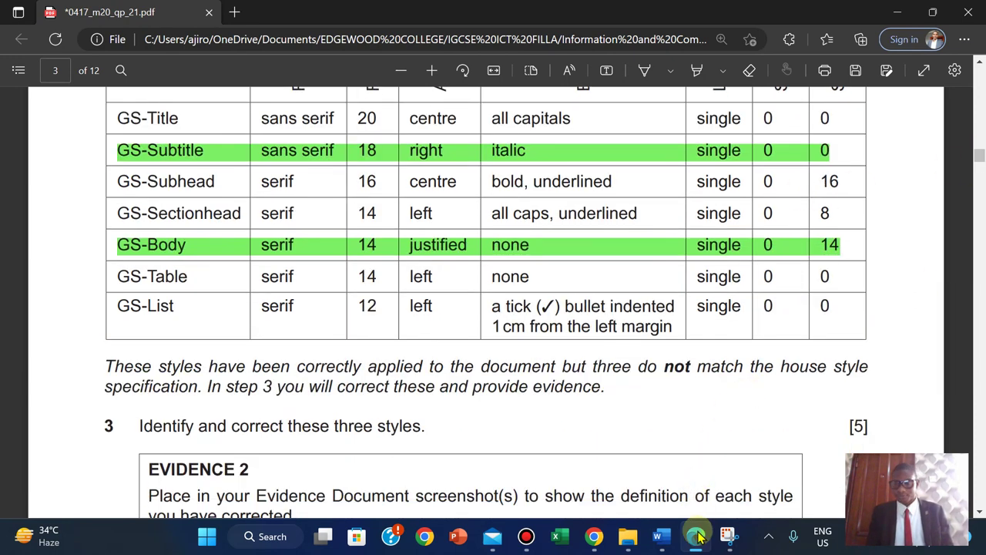
pyautogui.click(697, 536)
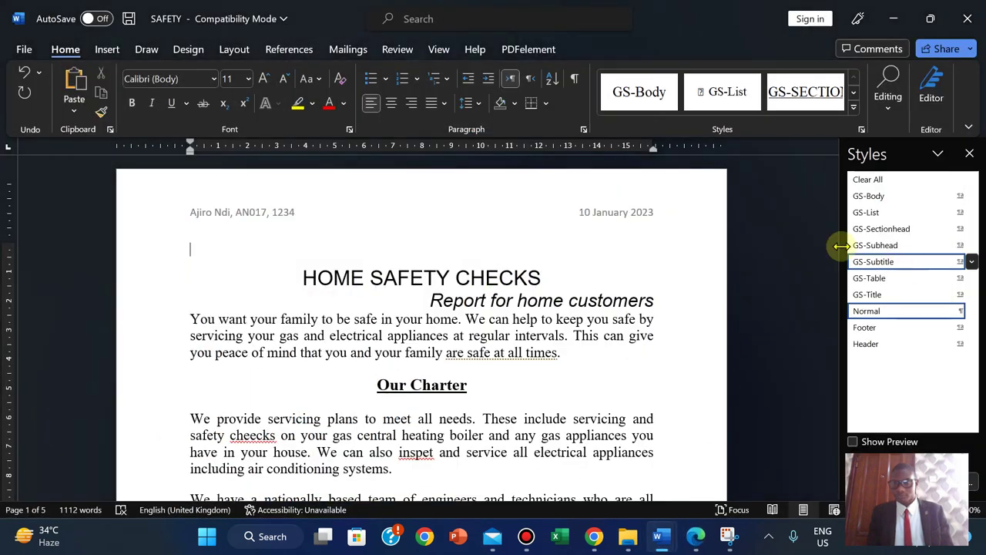
# Open the GS-Table style definition and compare it with the PDF house-style table.
pyautogui.rightClick(887, 279)
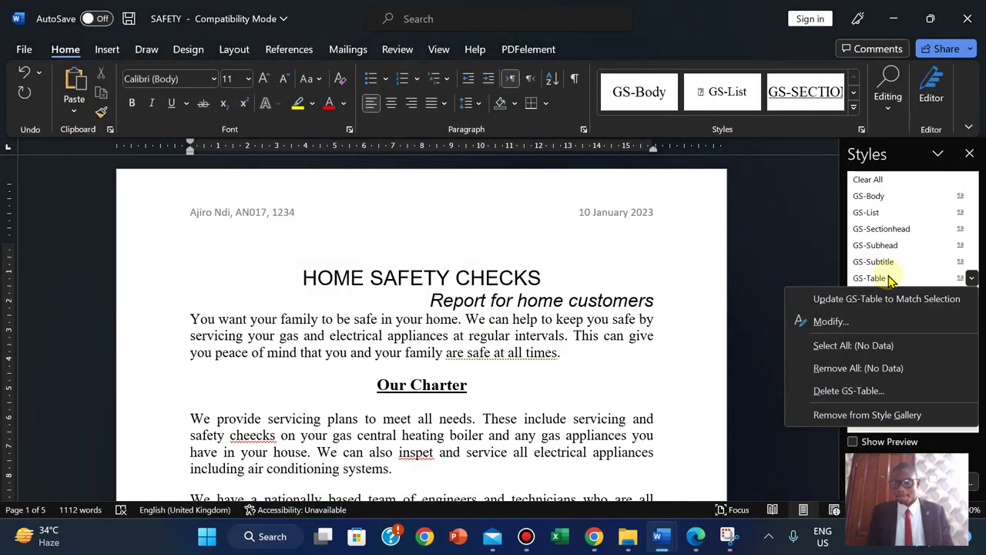
pyautogui.click(830, 321)
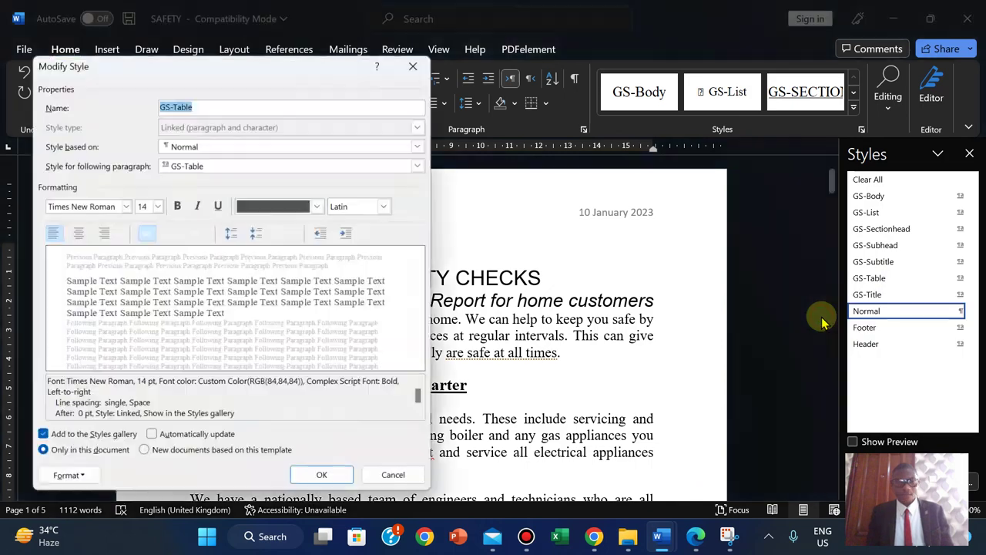
pyautogui.click(696, 539)
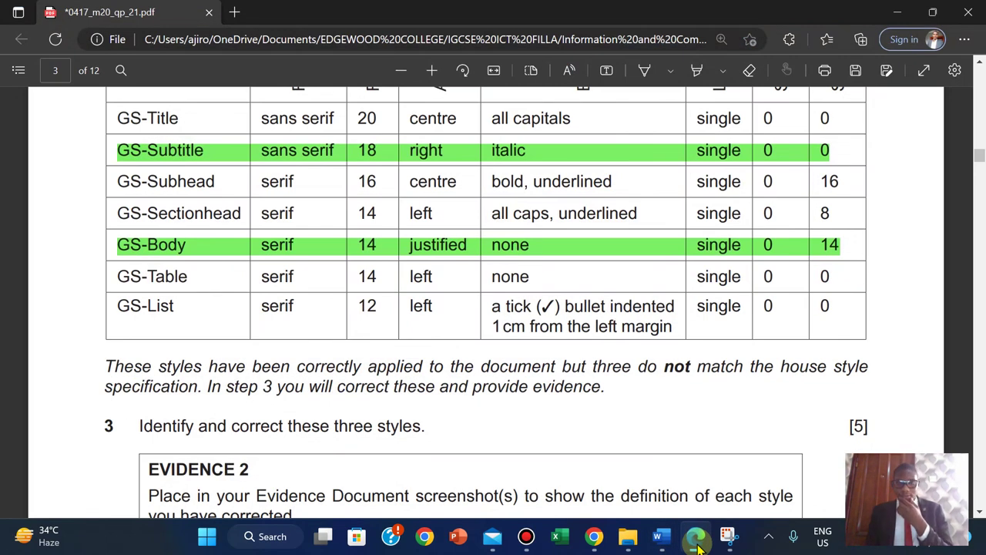
pyautogui.click(695, 539)
pyautogui.click(696, 539)
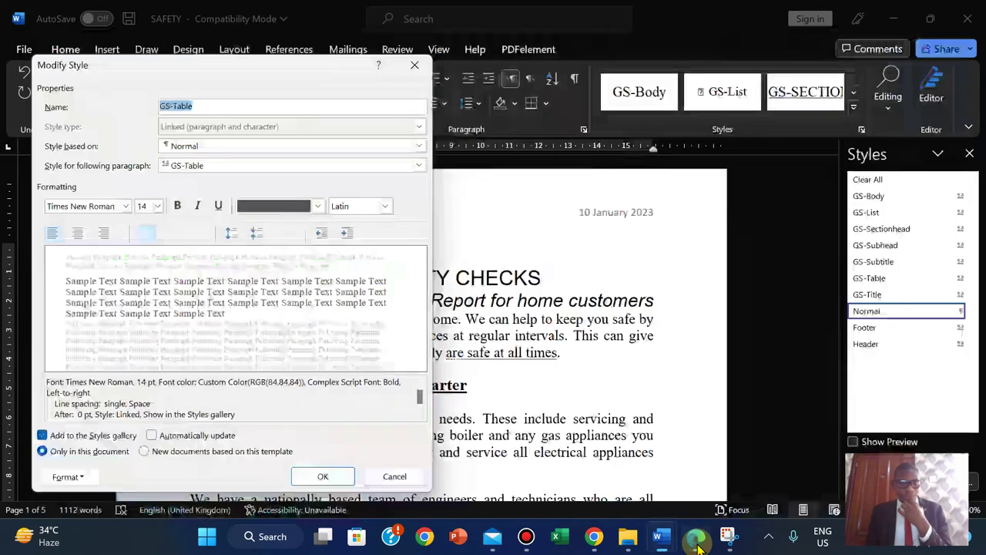
pyautogui.click(696, 540)
pyautogui.click(695, 539)
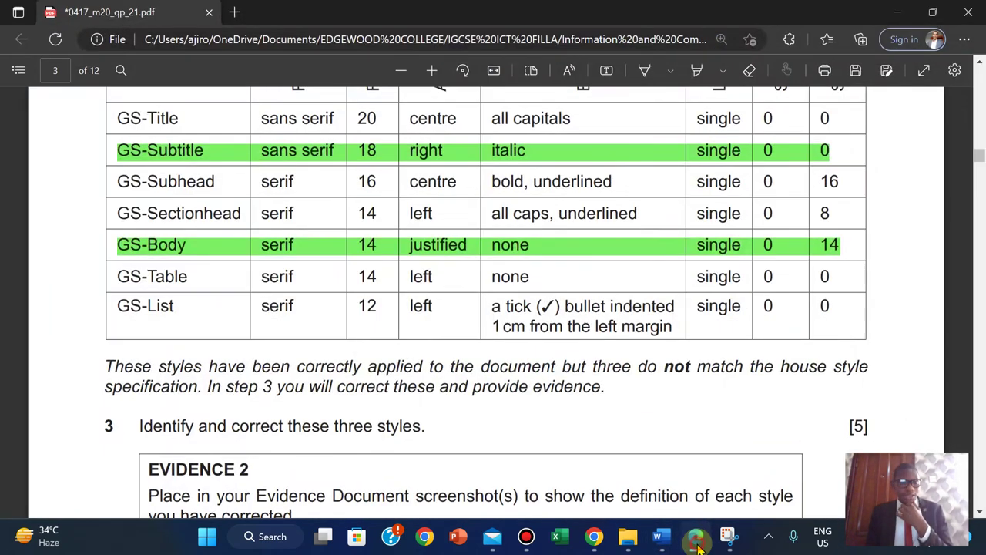
pyautogui.click(696, 539)
pyautogui.click(695, 539)
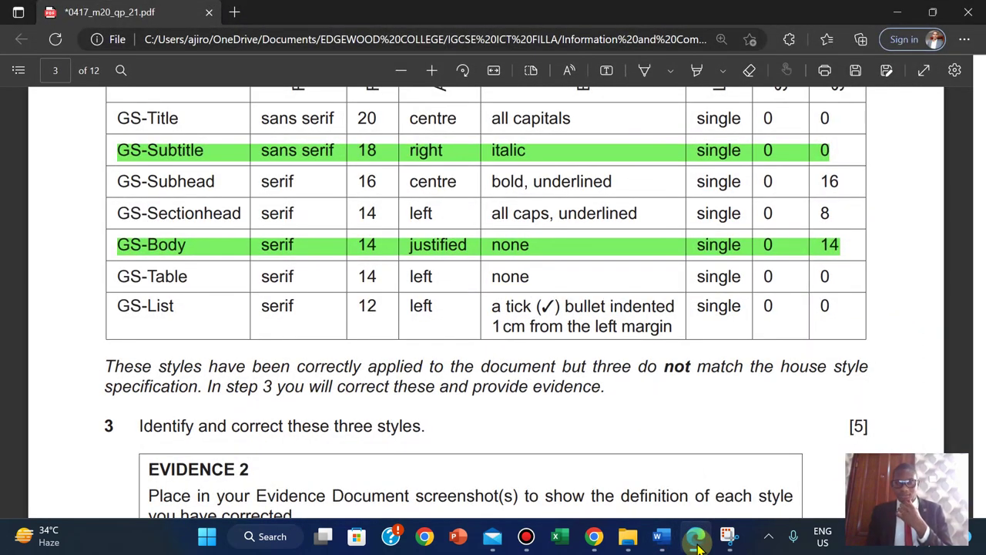
pyautogui.click(696, 543)
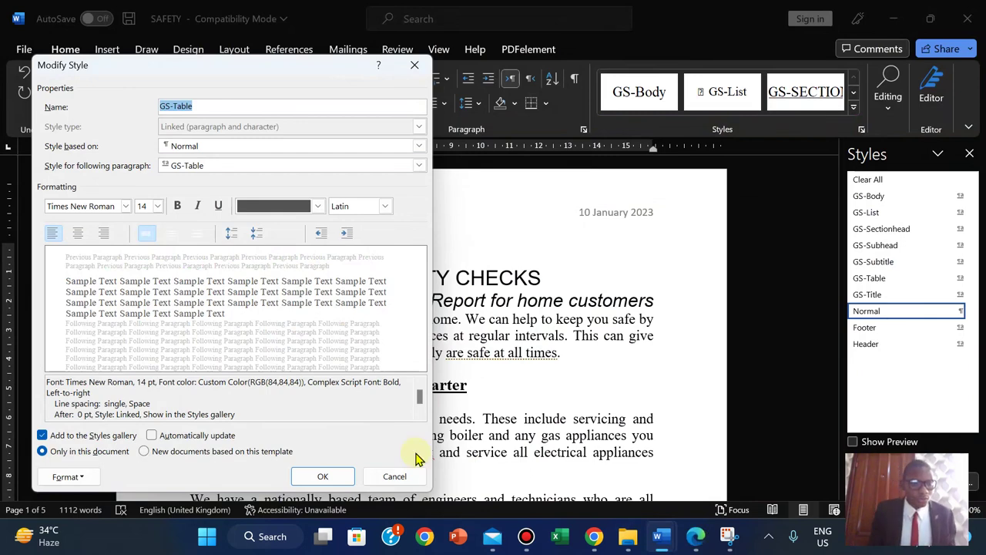
# Review GS-Table's paragraph settings and cancel both dialogs, leaving the style unchanged.
pyautogui.click(70, 475)
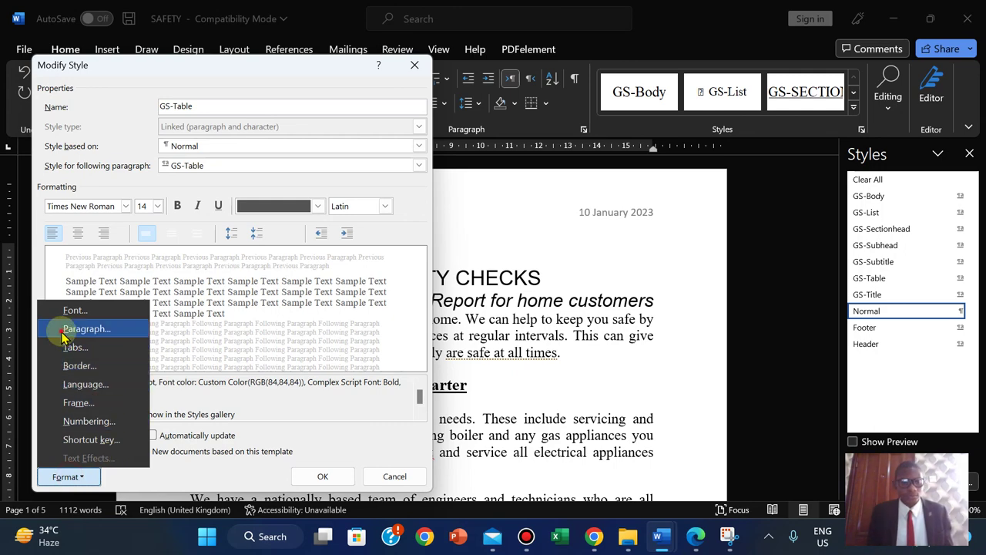
pyautogui.click(66, 329)
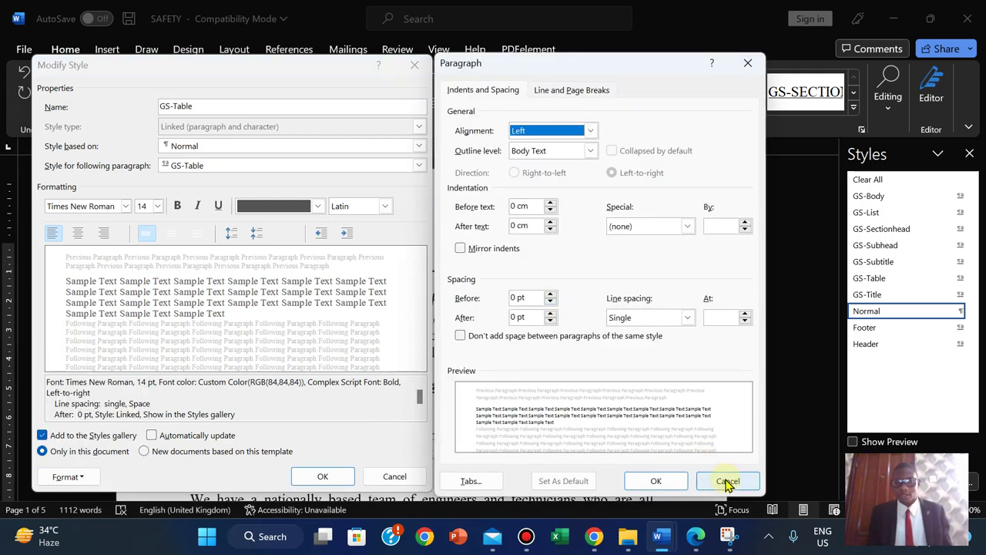
pyautogui.click(728, 480)
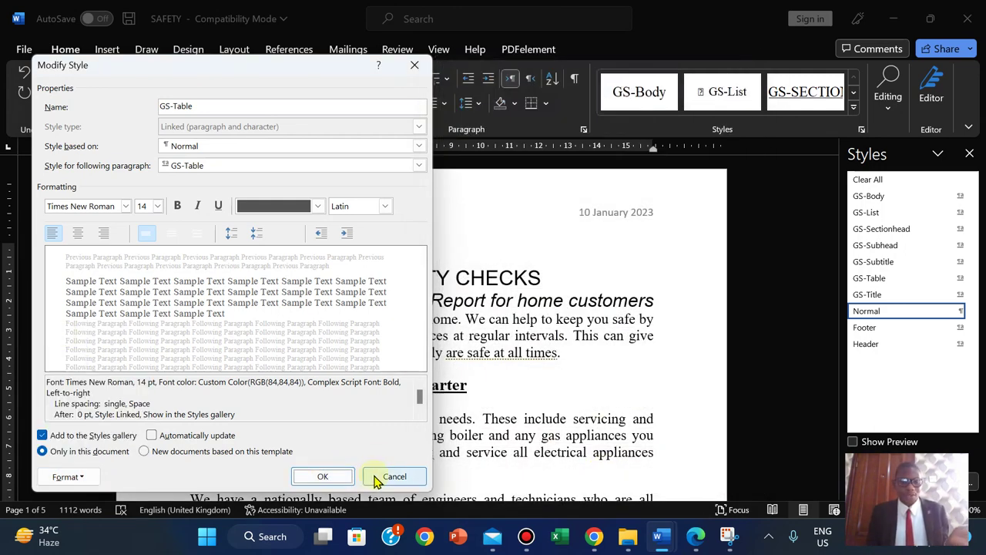
pyautogui.click(392, 475)
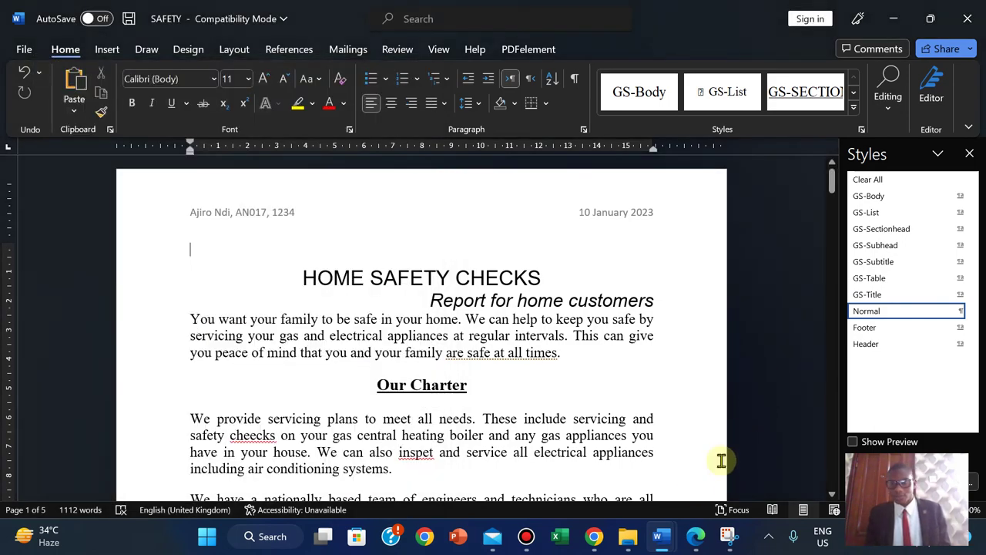
pyautogui.click(696, 536)
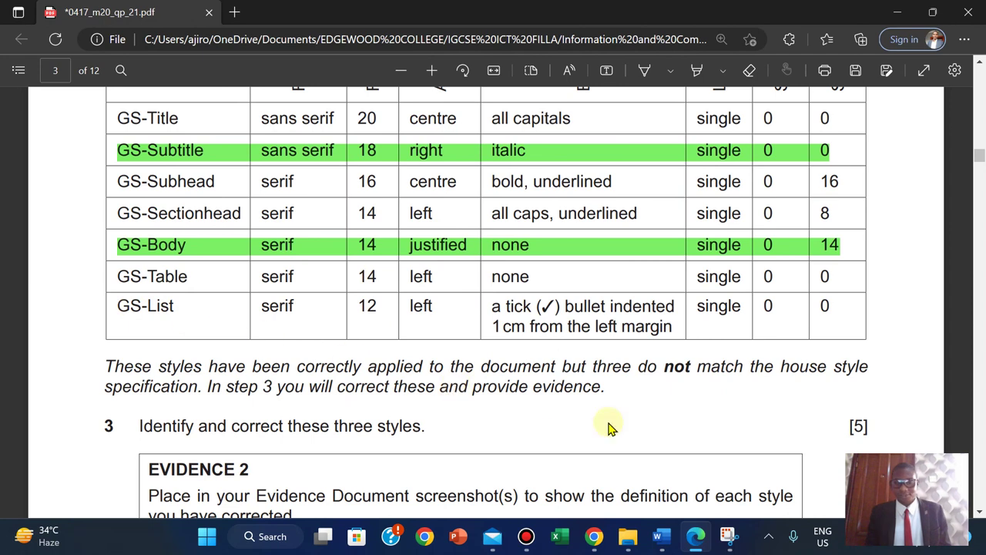
# Open GS-List's Modify Style dialog (Times New Roman 12 pt, 0.63 cm hanging) and compare with the PDF.
pyautogui.moveTo(659, 536)
pyautogui.click(715, 472)
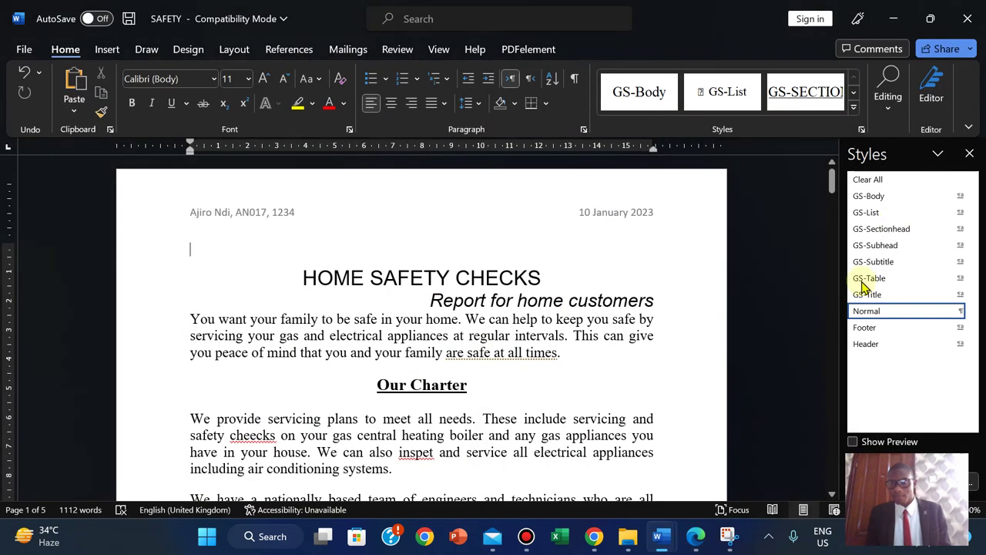
pyautogui.rightClick(867, 214)
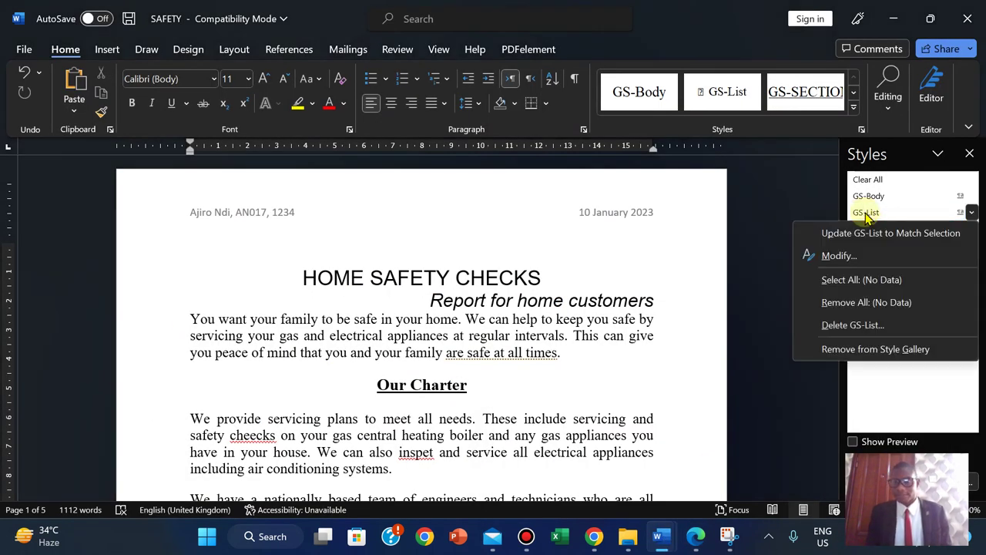
pyautogui.click(830, 254)
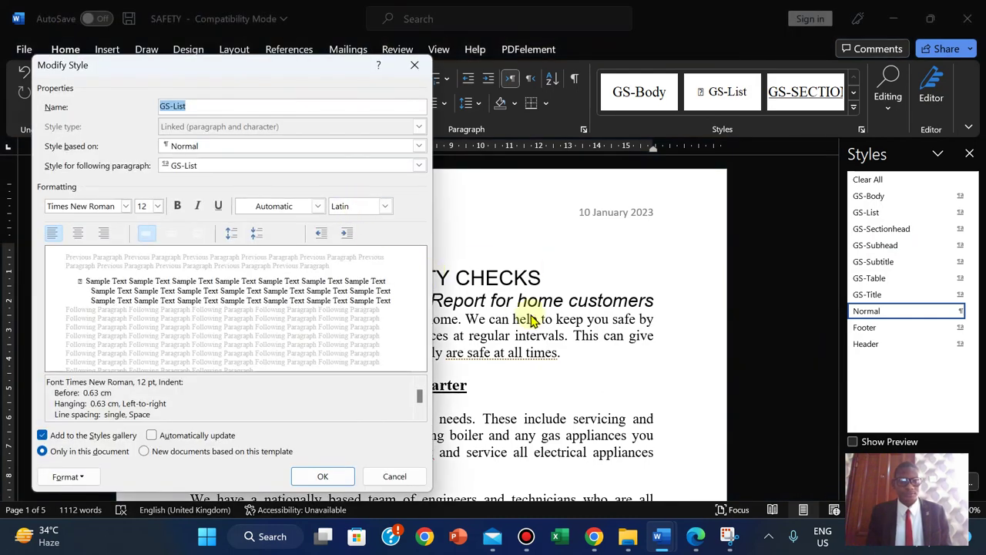
pyautogui.click(695, 537)
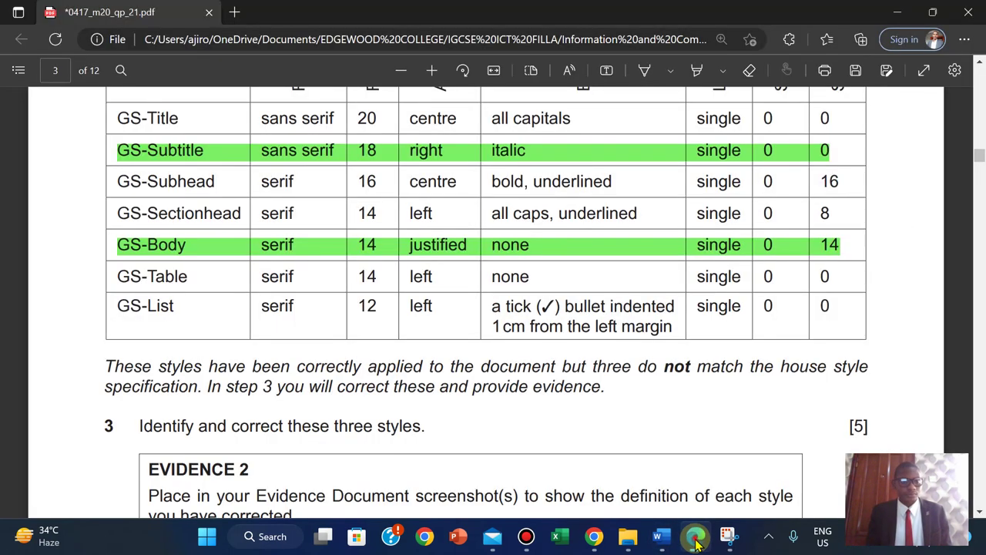
pyautogui.click(695, 539)
pyautogui.click(695, 539)
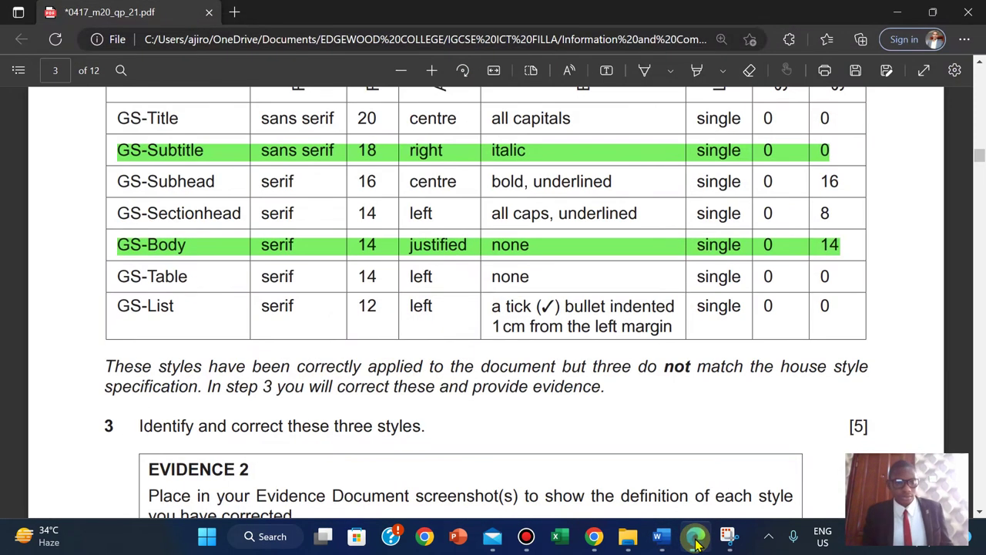
pyautogui.click(695, 539)
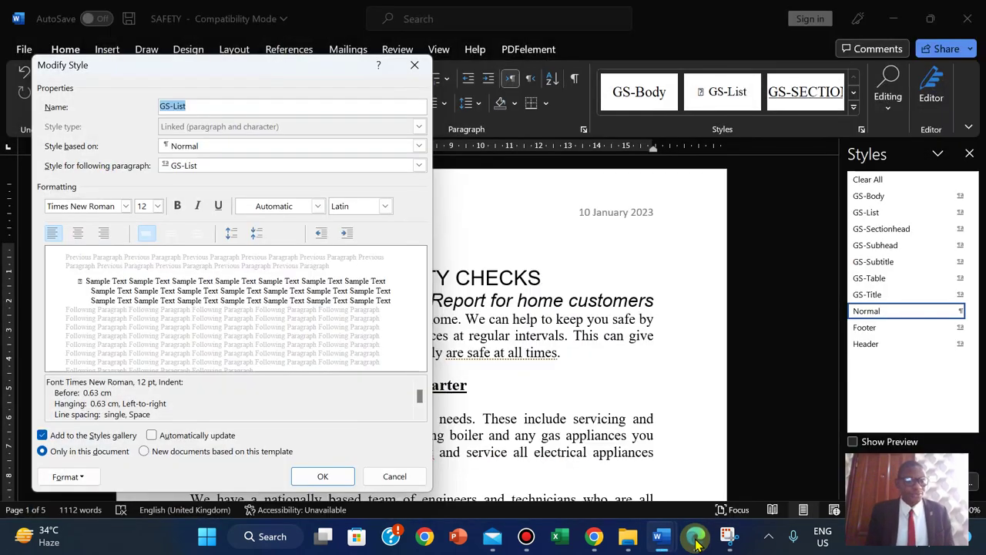
pyautogui.click(696, 539)
# Compare the GS-List style definition against the GS-List row in the specification.
pyautogui.click(696, 539)
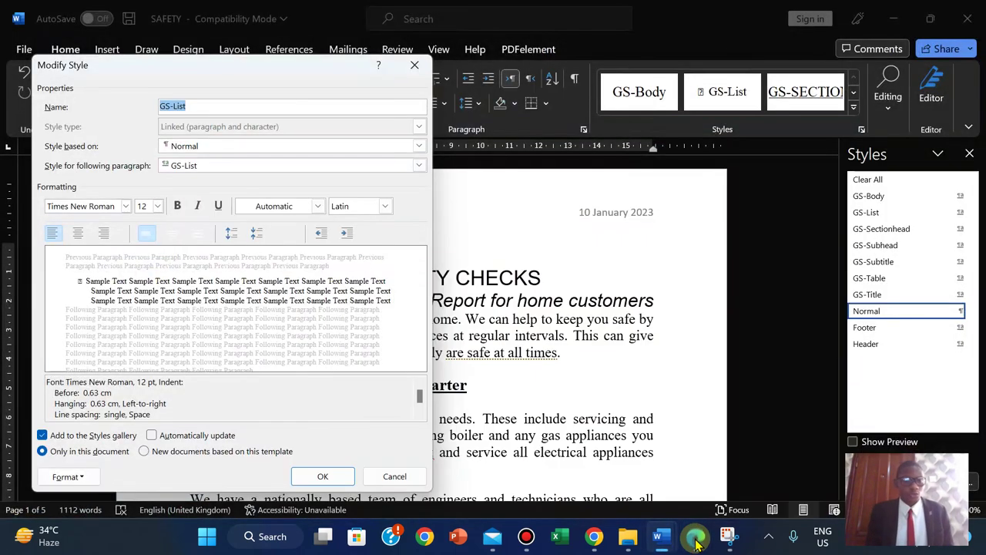
pyautogui.click(695, 539)
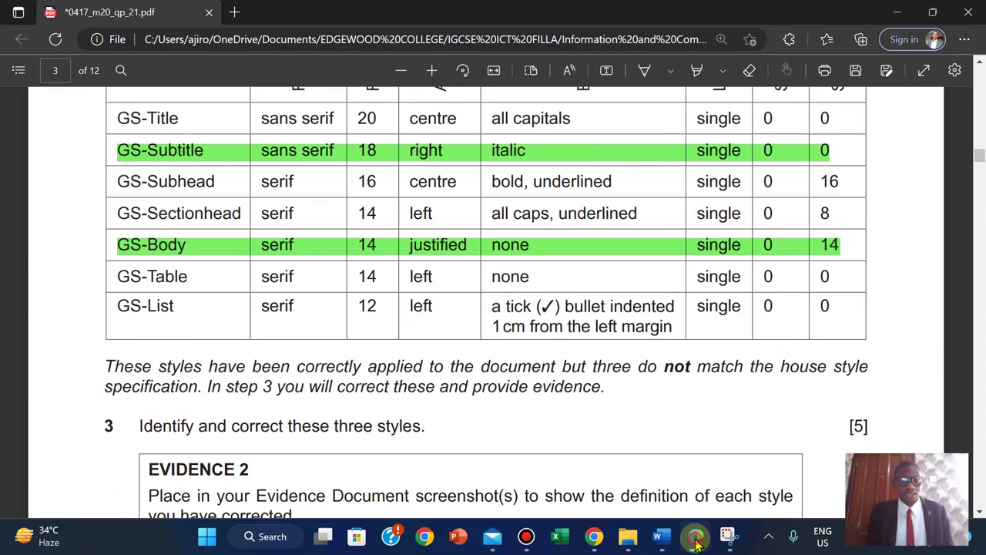
pyautogui.click(696, 539)
pyautogui.click(696, 539)
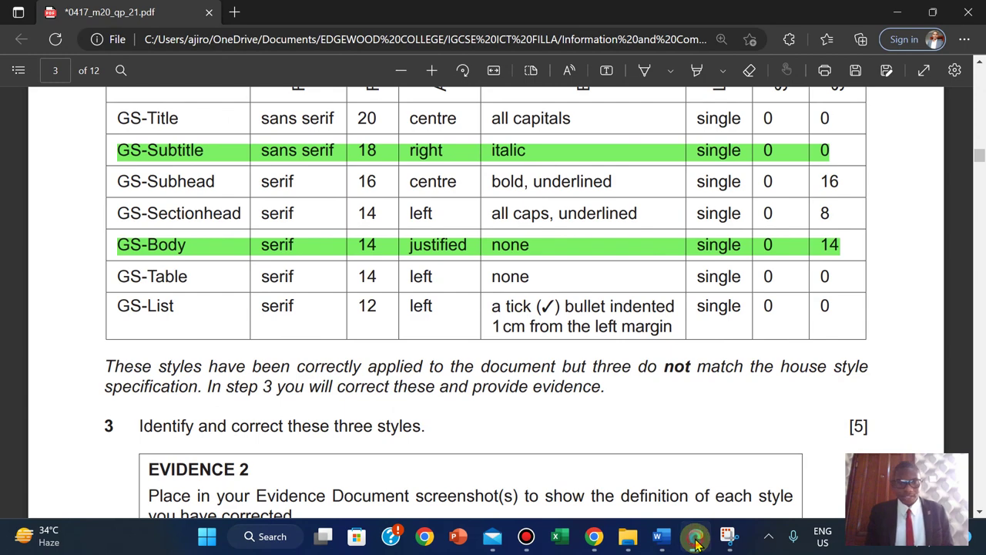
pyautogui.click(696, 539)
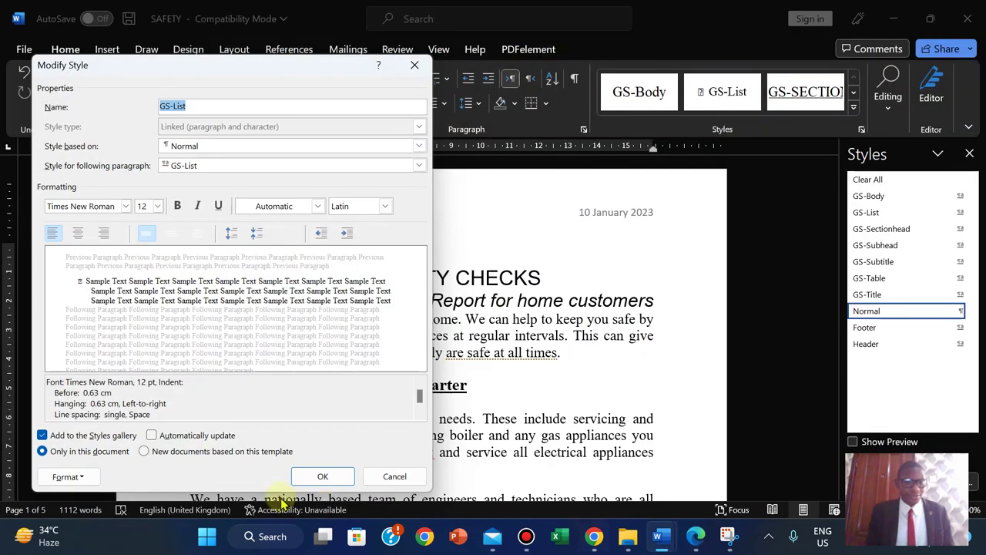
# Give the GS-List style a tick (✓) bullet.
pyautogui.click(81, 475)
pyautogui.click(89, 421)
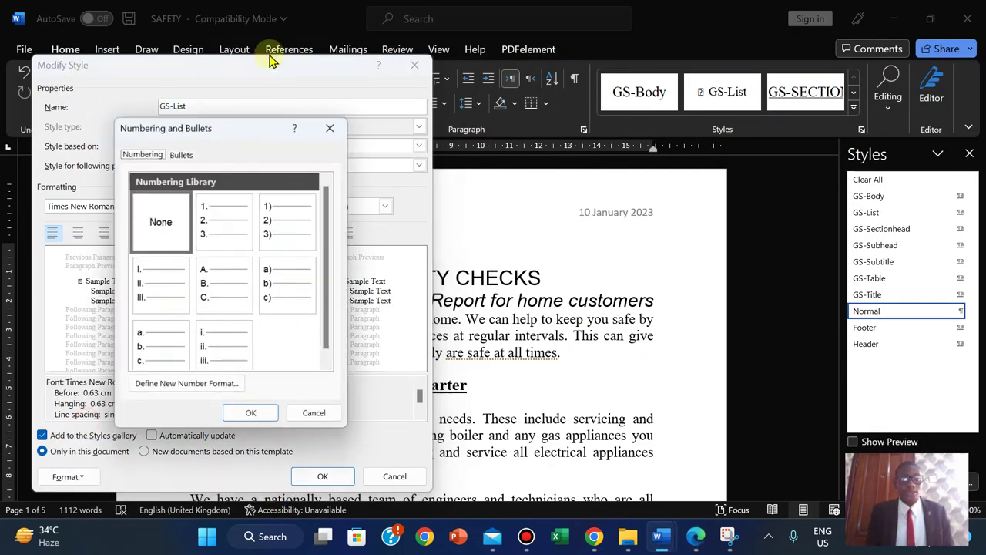
pyautogui.click(181, 153)
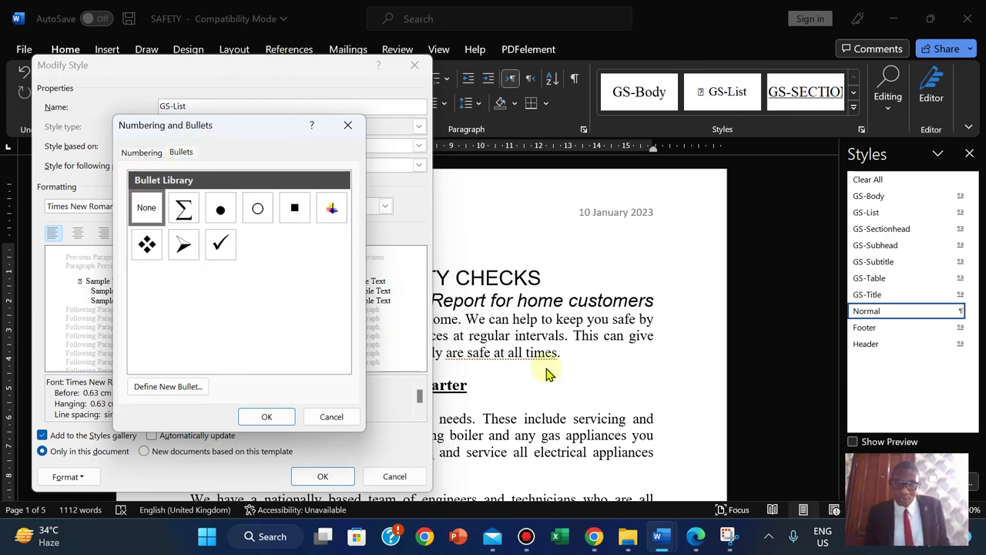
pyautogui.click(696, 537)
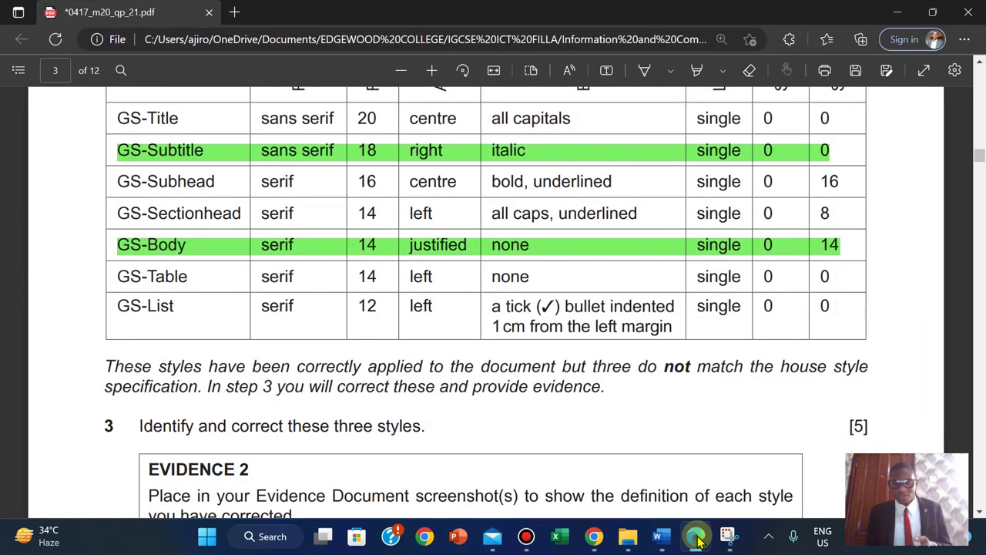
pyautogui.click(697, 539)
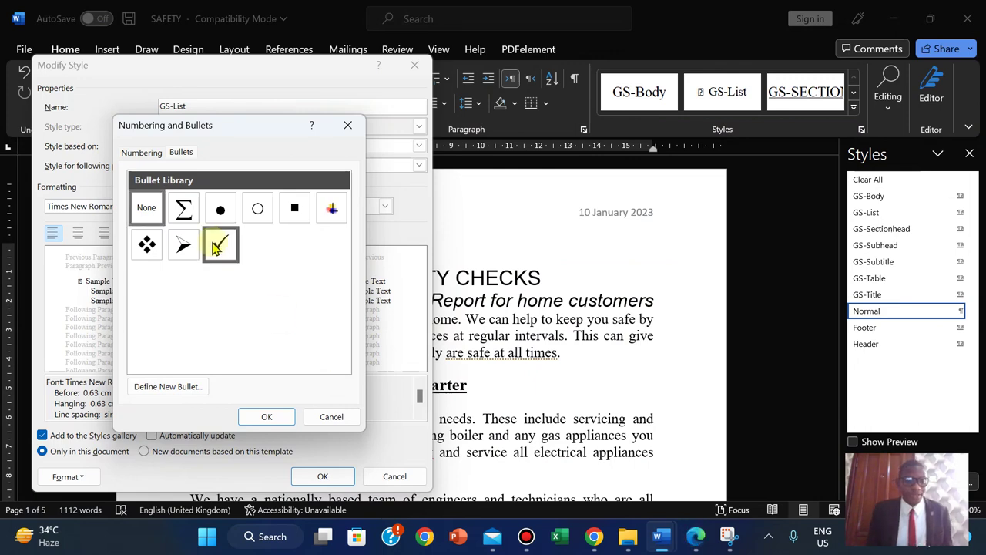
pyautogui.click(218, 245)
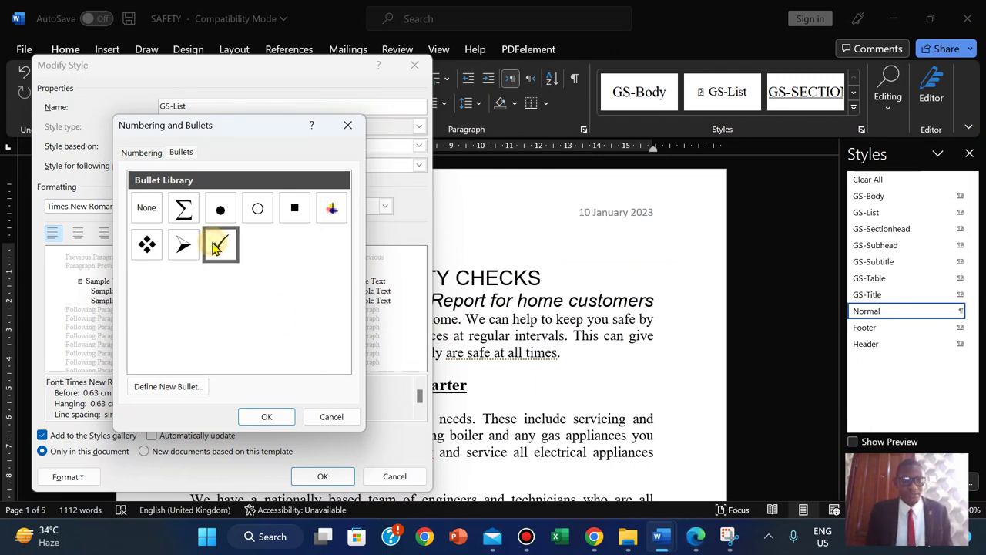
pyautogui.click(267, 417)
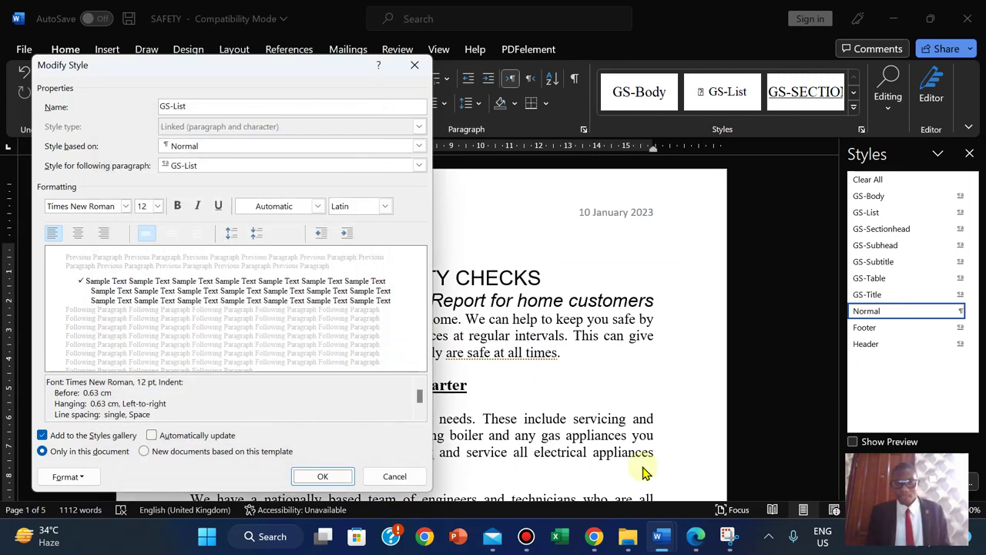
pyautogui.click(694, 539)
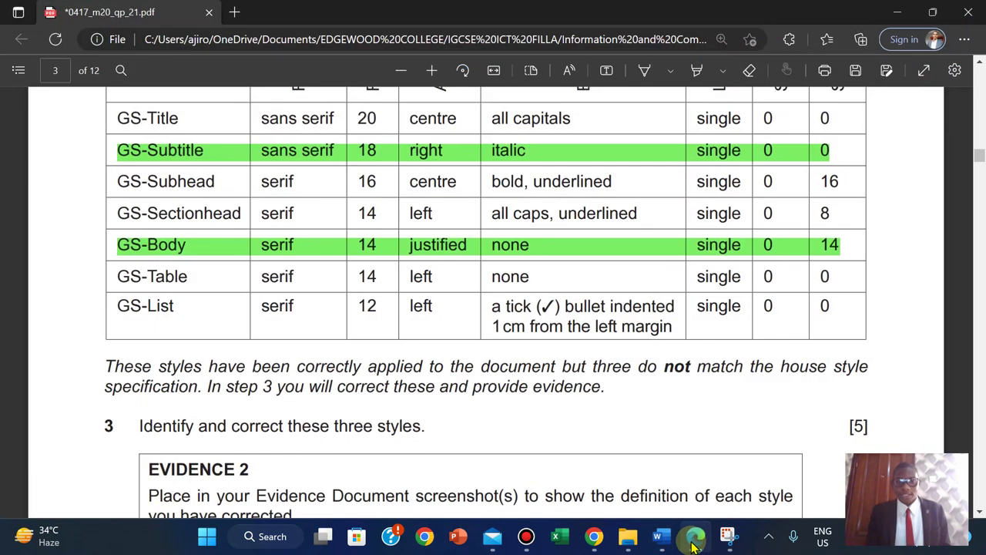
pyautogui.click(693, 539)
# Set GS-List's left (Before text) indent to 1 cm.
pyautogui.click(83, 477)
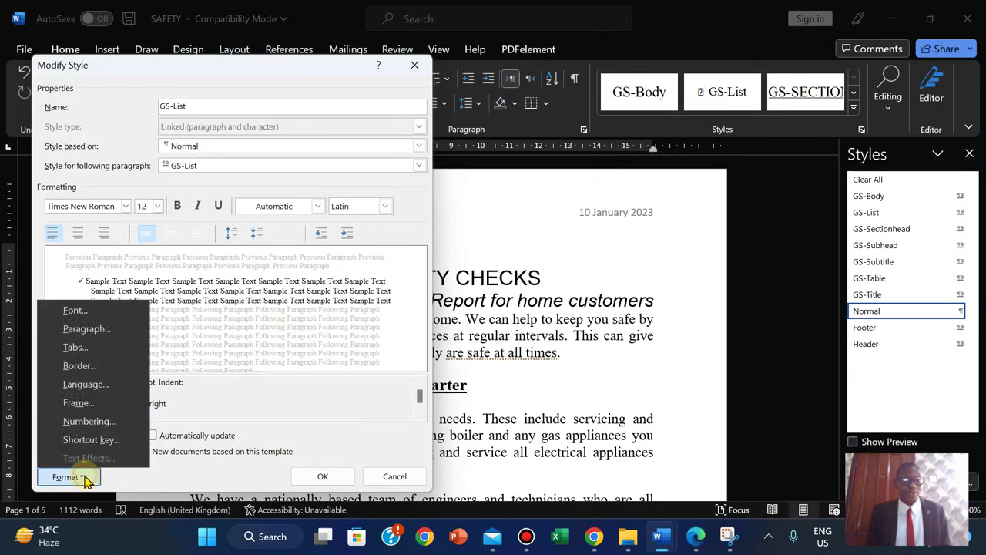
pyautogui.click(86, 329)
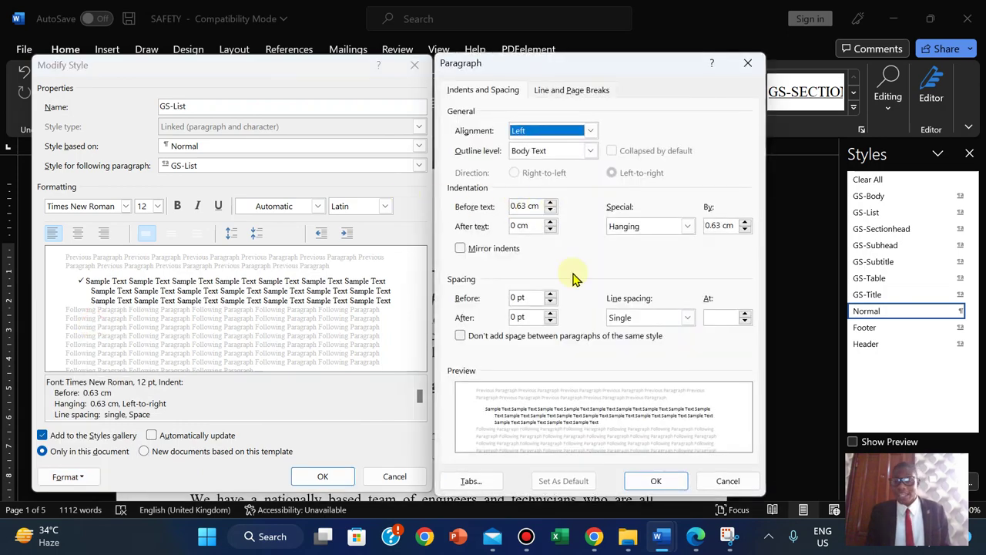
pyautogui.click(698, 539)
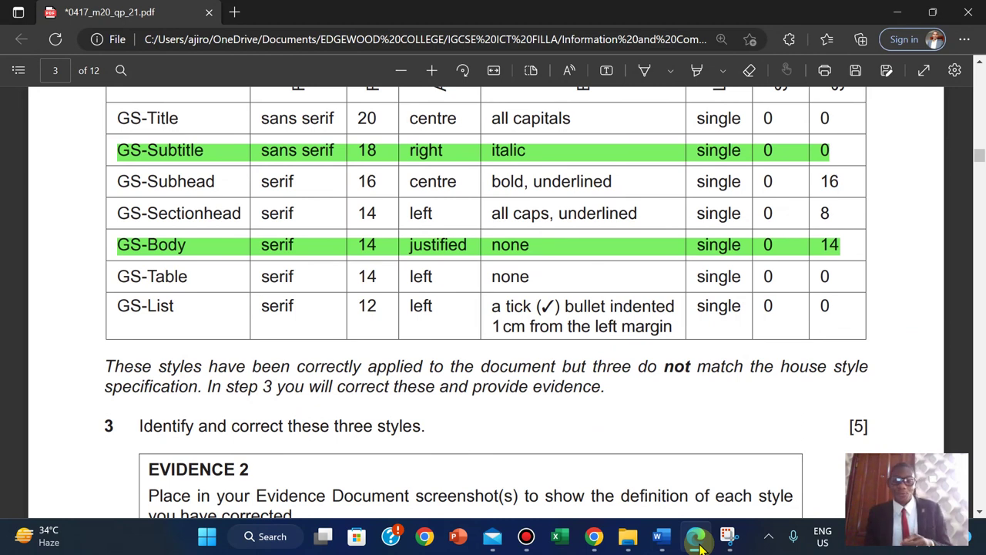
pyautogui.click(698, 539)
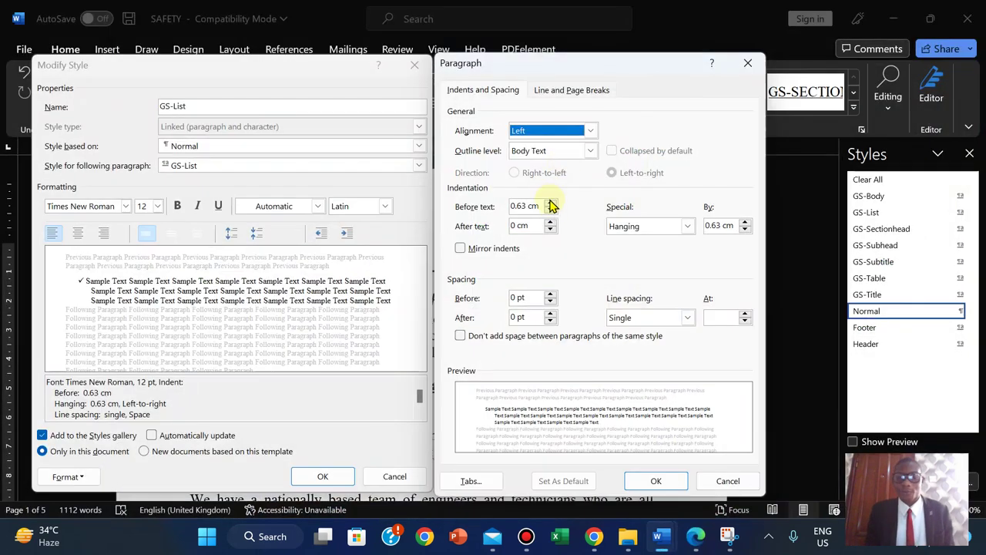
pyautogui.click(548, 205)
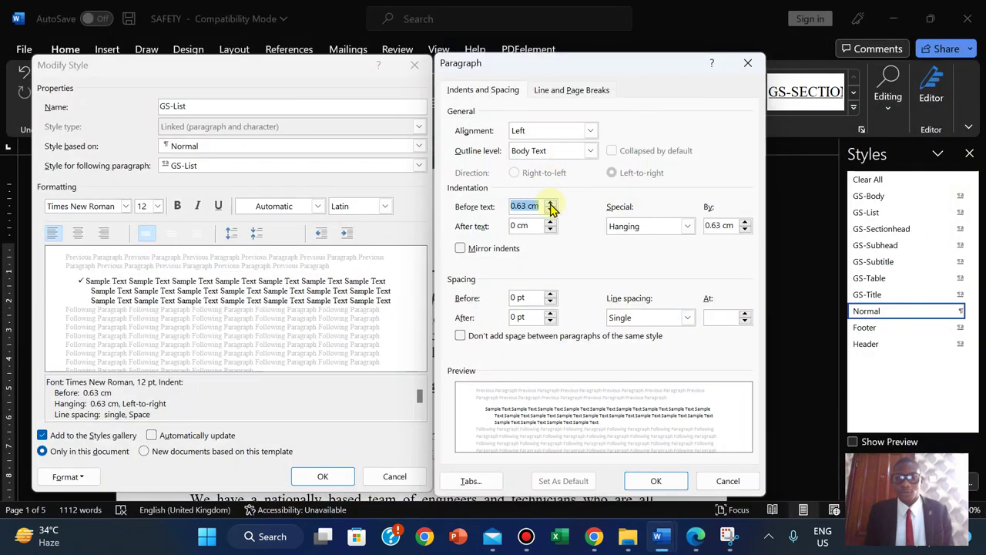
pyautogui.click(550, 205)
pyautogui.click(550, 205)
pyautogui.click(550, 205)
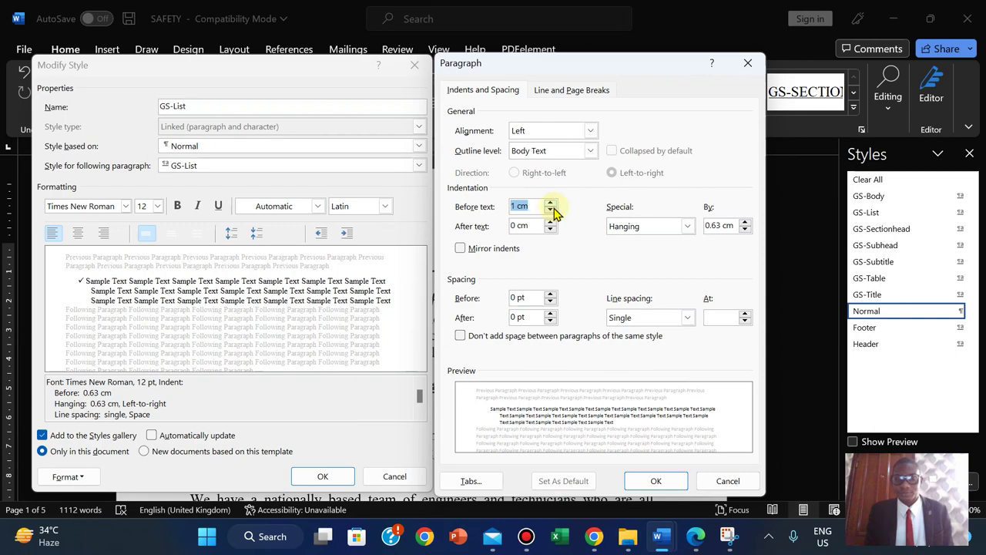
pyautogui.click(695, 537)
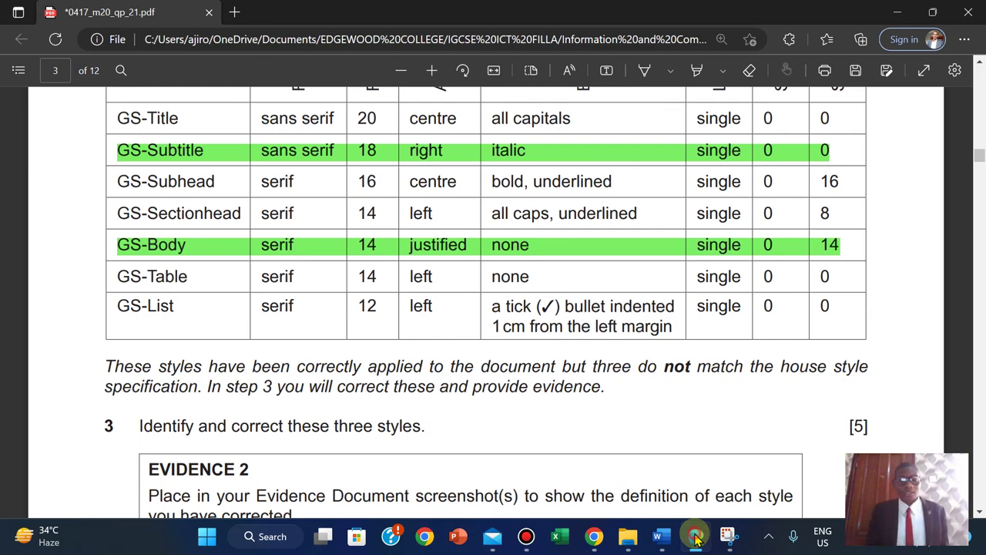
pyautogui.click(695, 537)
# Change GS-List's special indent to (none) and save the style.
pyautogui.click(687, 225)
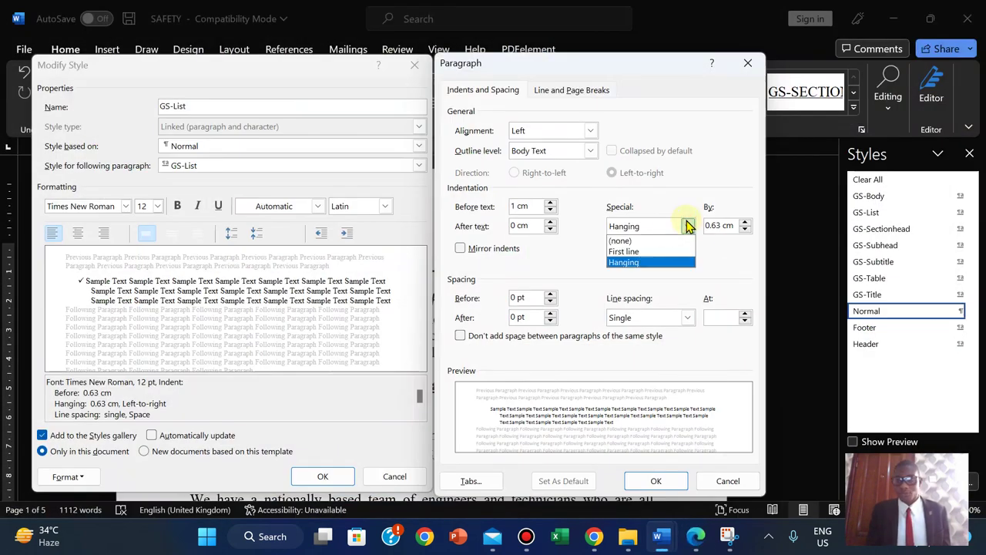
pyautogui.click(660, 242)
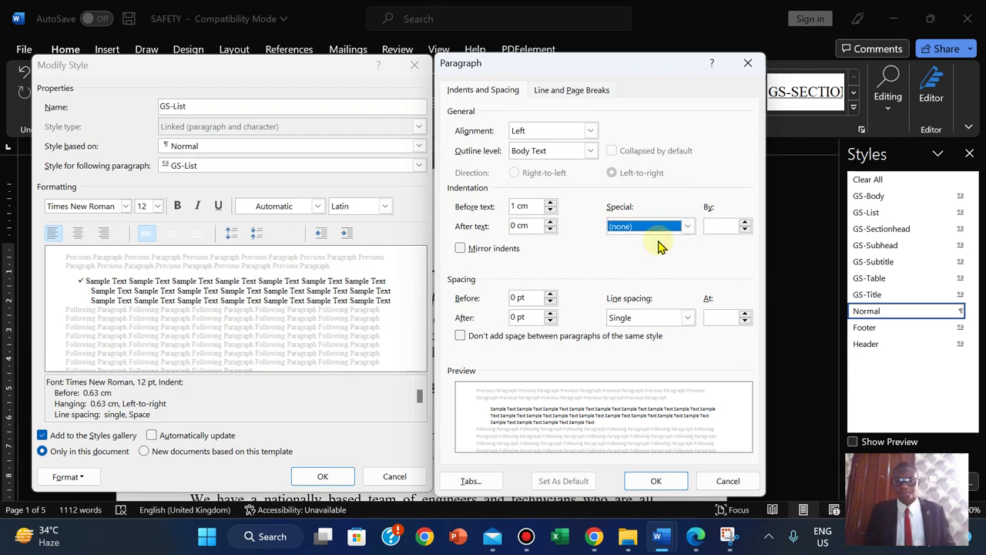
pyautogui.moveTo(697, 545)
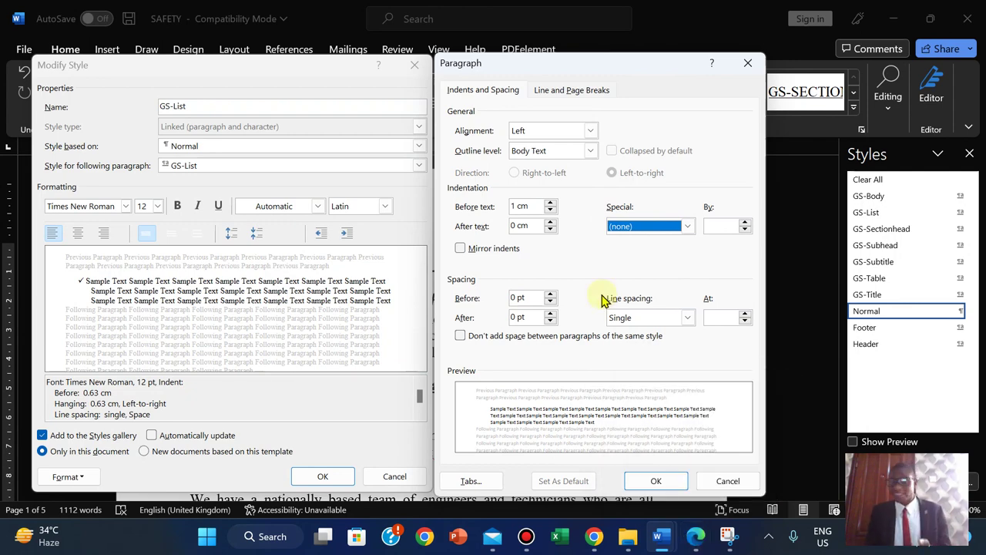
pyautogui.click(700, 544)
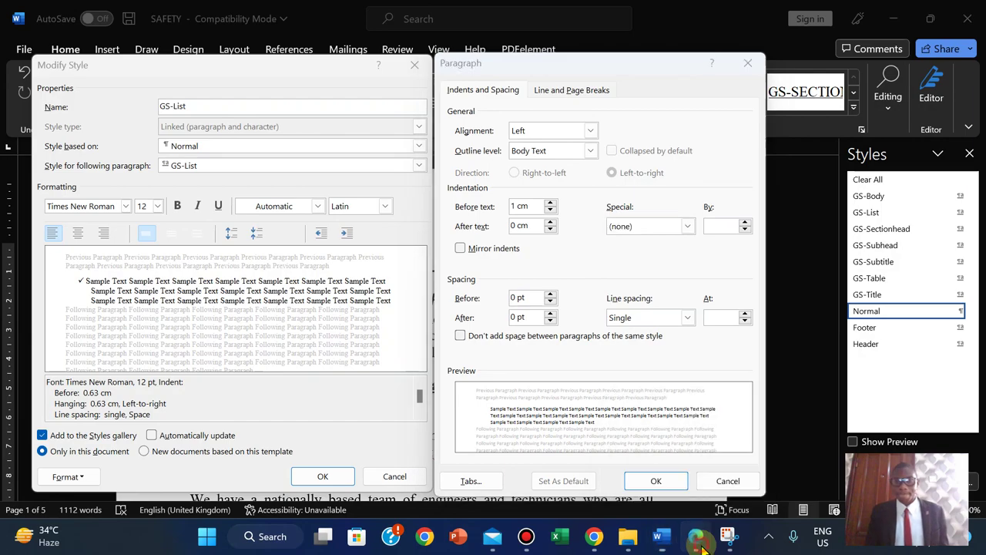
pyautogui.click(696, 538)
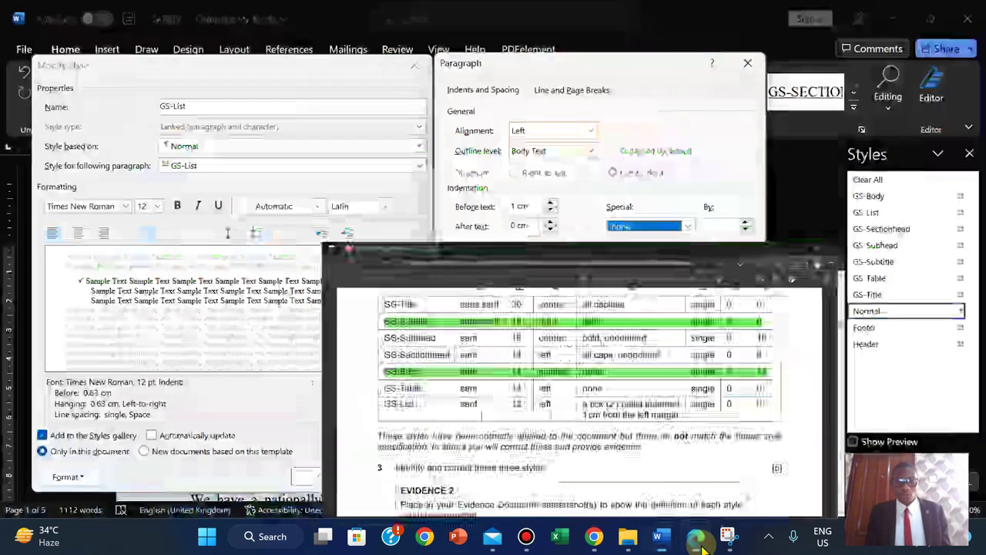
pyautogui.click(697, 540)
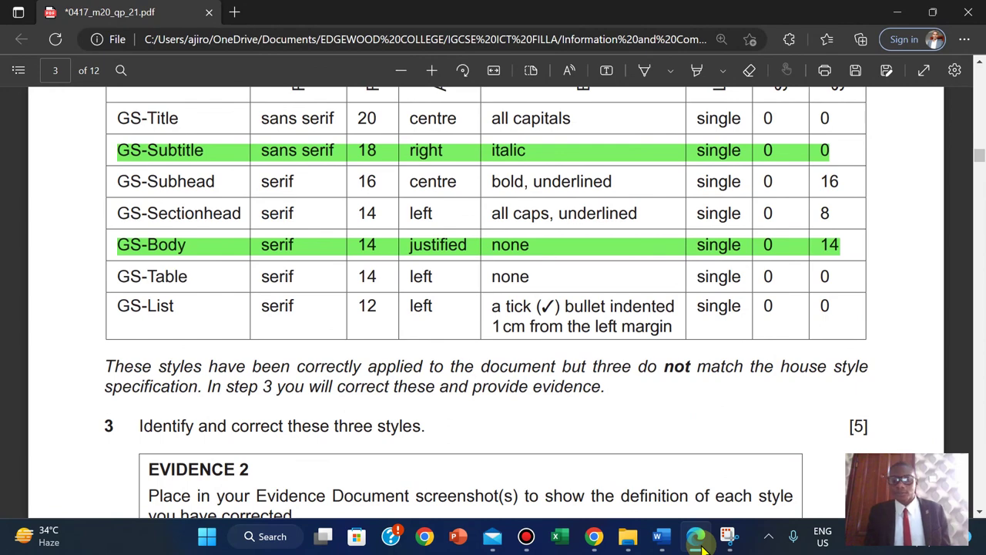
pyautogui.click(697, 538)
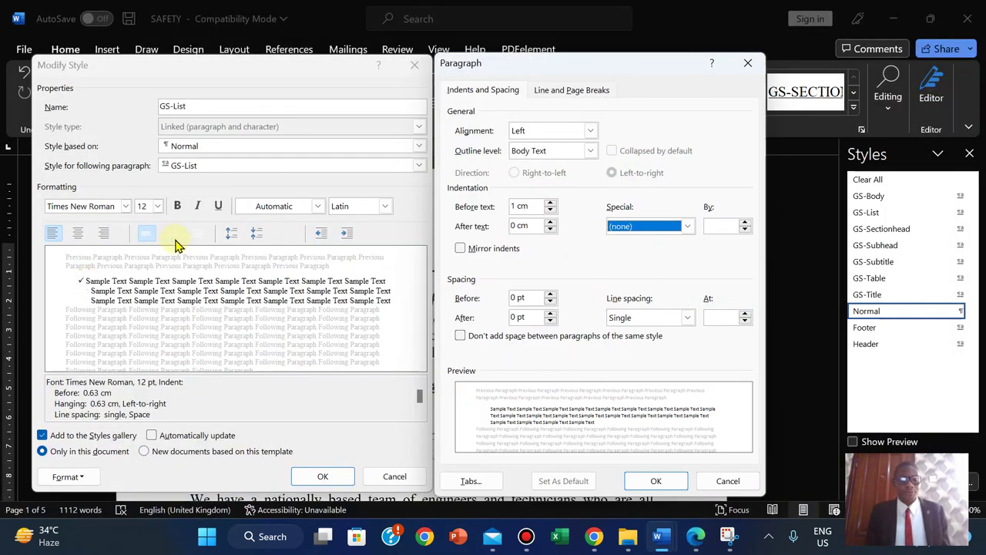
pyautogui.click(696, 539)
pyautogui.click(697, 545)
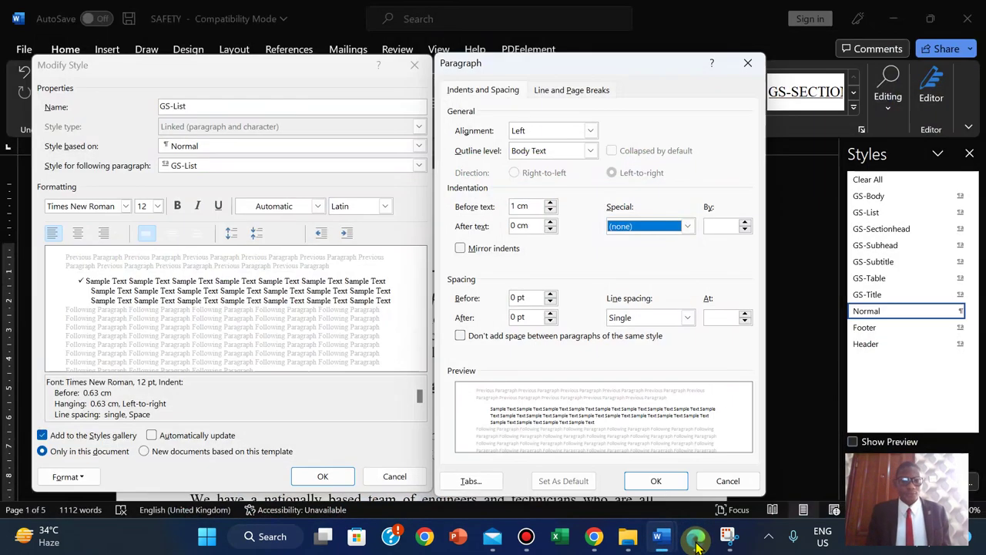
pyautogui.click(654, 482)
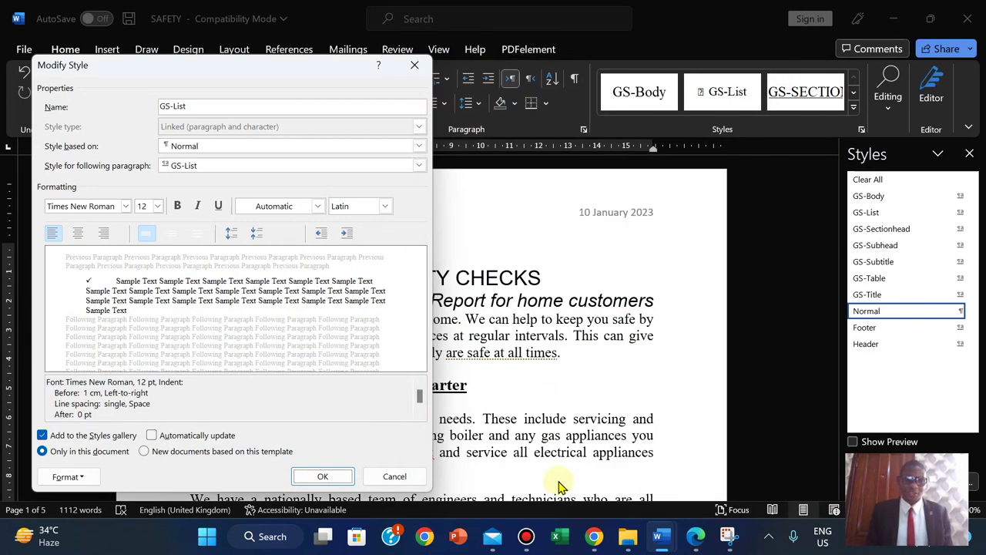
pyautogui.click(308, 479)
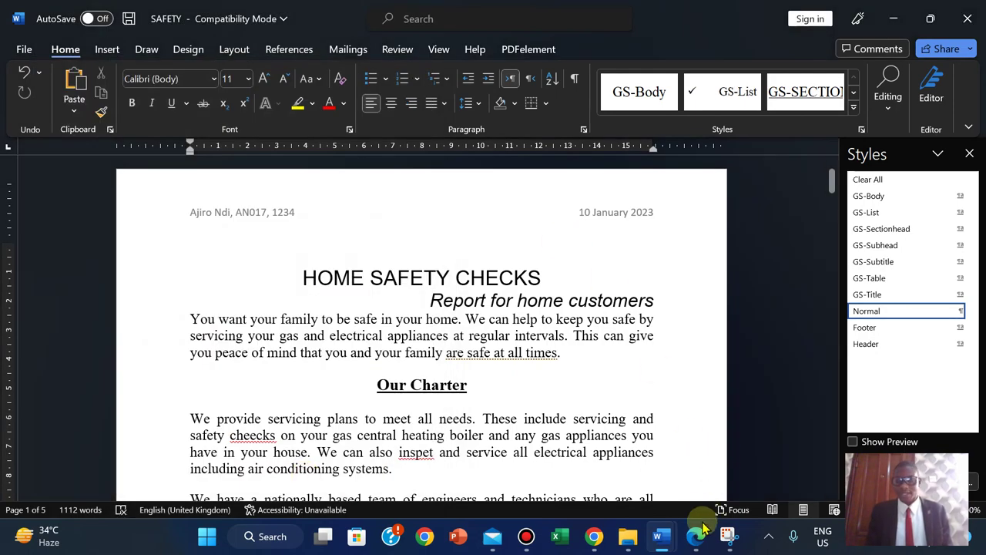
pyautogui.click(695, 536)
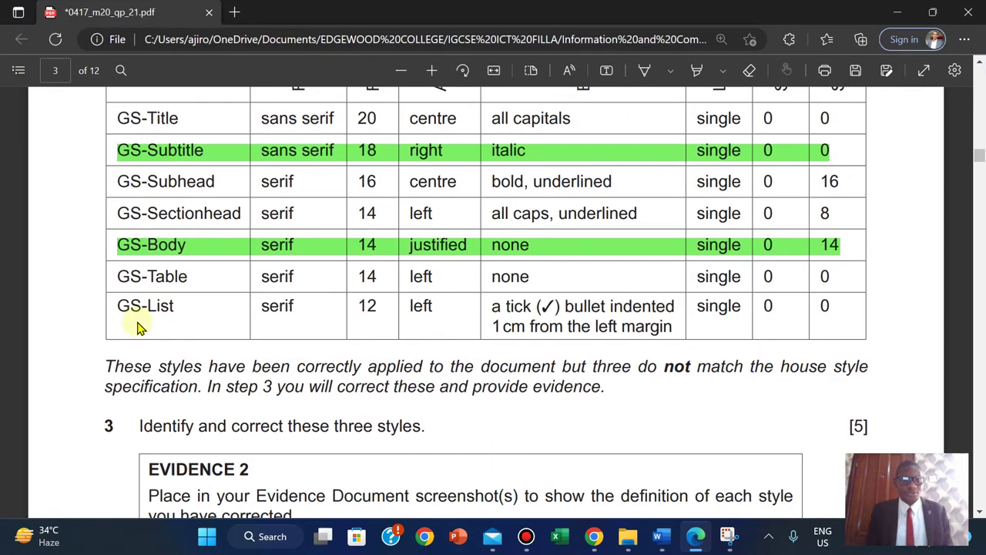
# Highlight the GS-List row green in the PDF specification table and return to Word.
pyautogui.moveTo(115, 305); pyautogui.dragTo(828, 308)
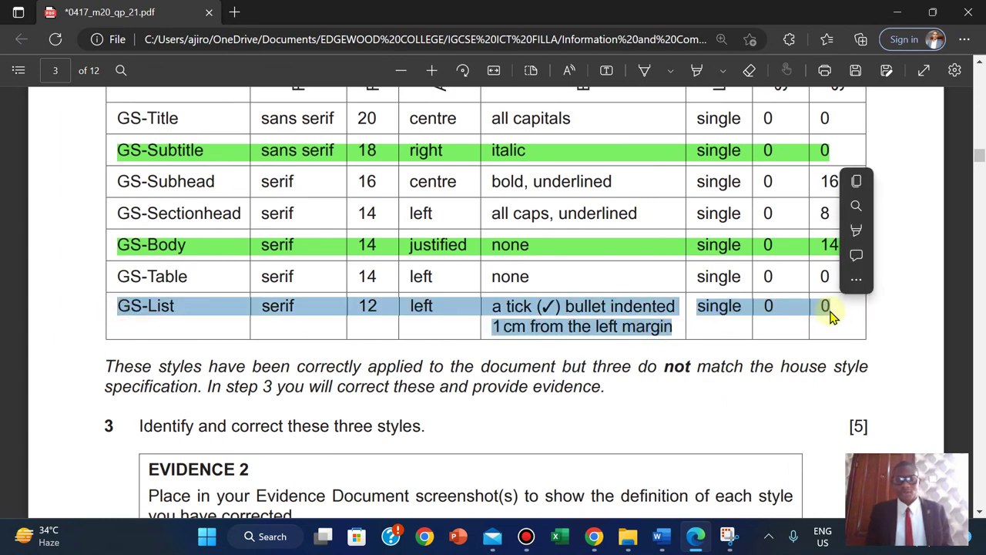
pyautogui.moveTo(855, 236)
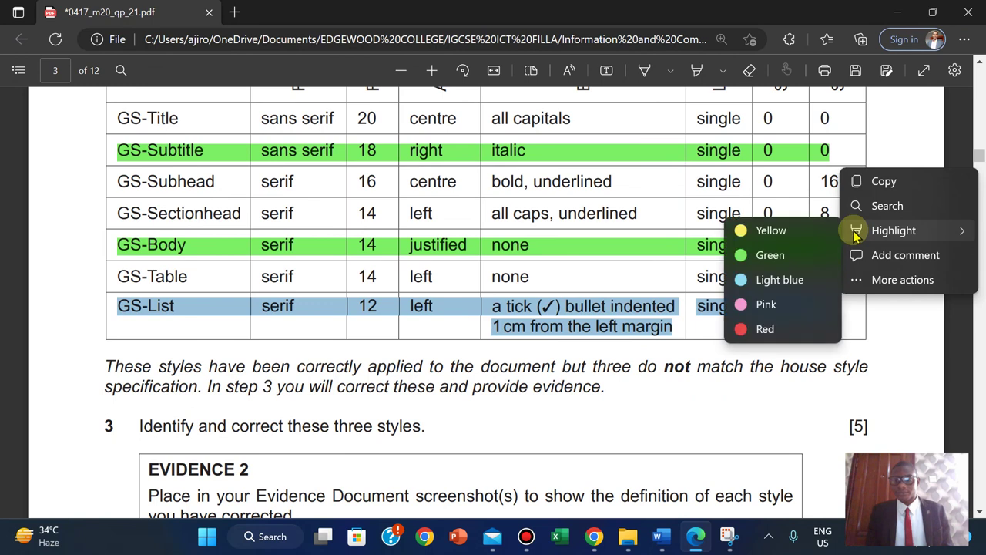
pyautogui.click(775, 257)
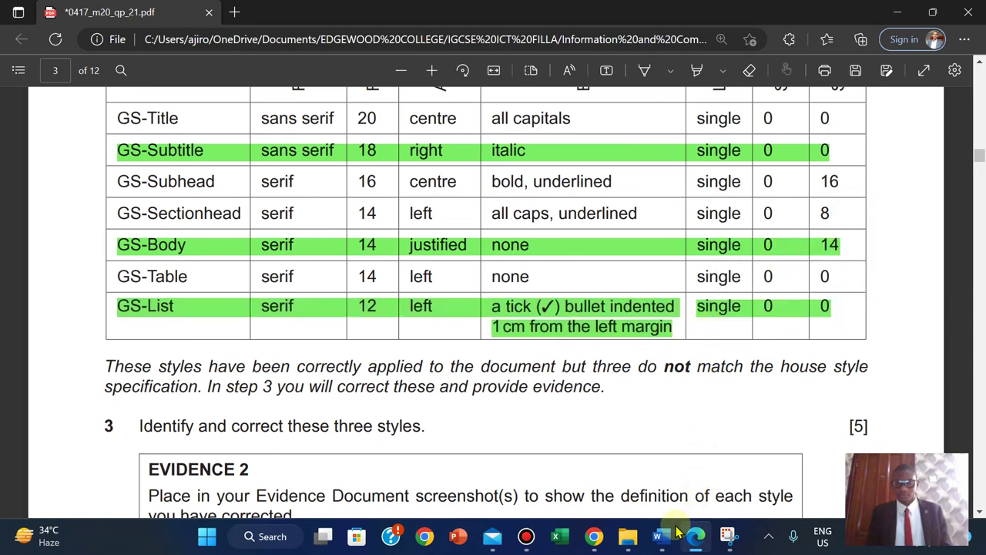
pyautogui.moveTo(657, 536)
pyautogui.click(707, 486)
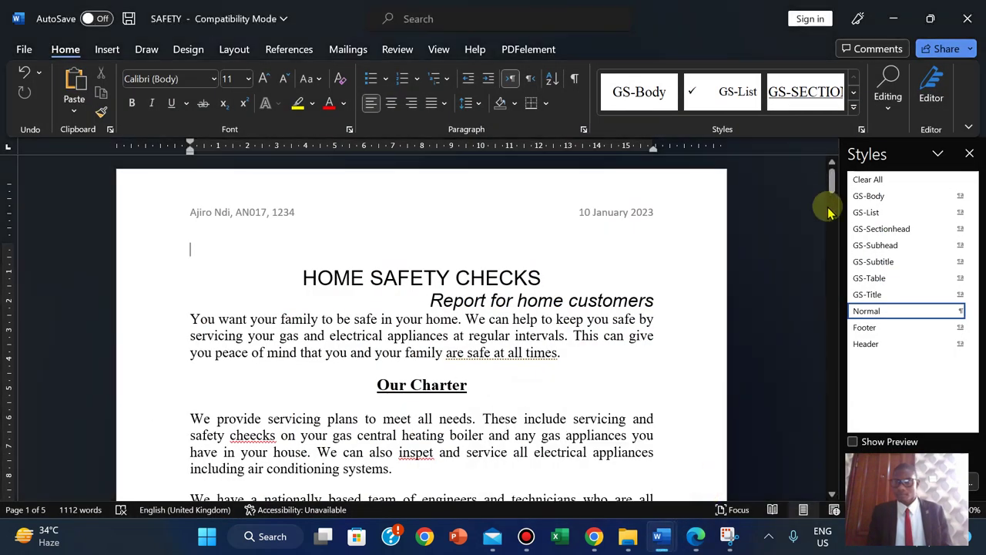
pyautogui.moveTo(832, 182); pyautogui.dragTo(803, 176)
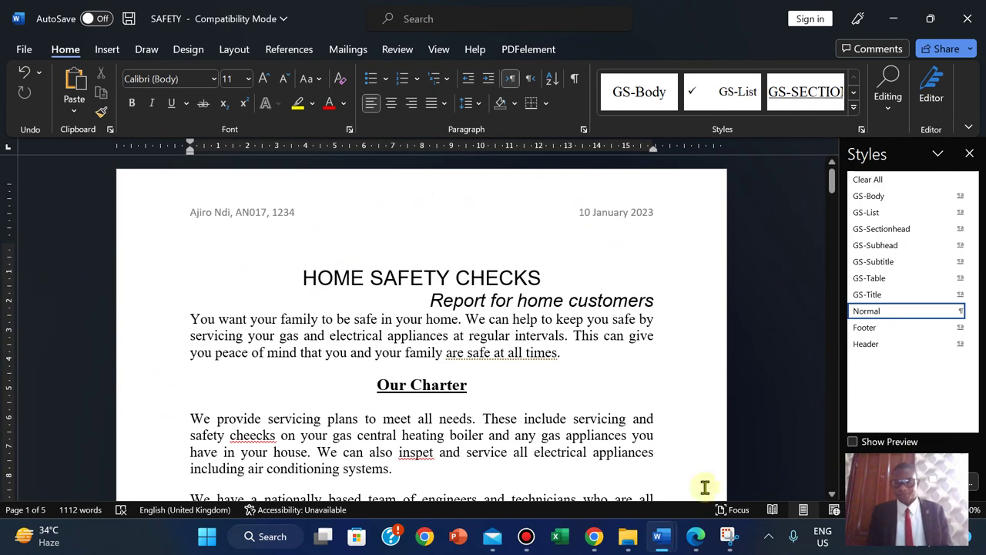
# Scroll through the house-style table in the PDF to review the remaining requirements.
pyautogui.click(697, 539)
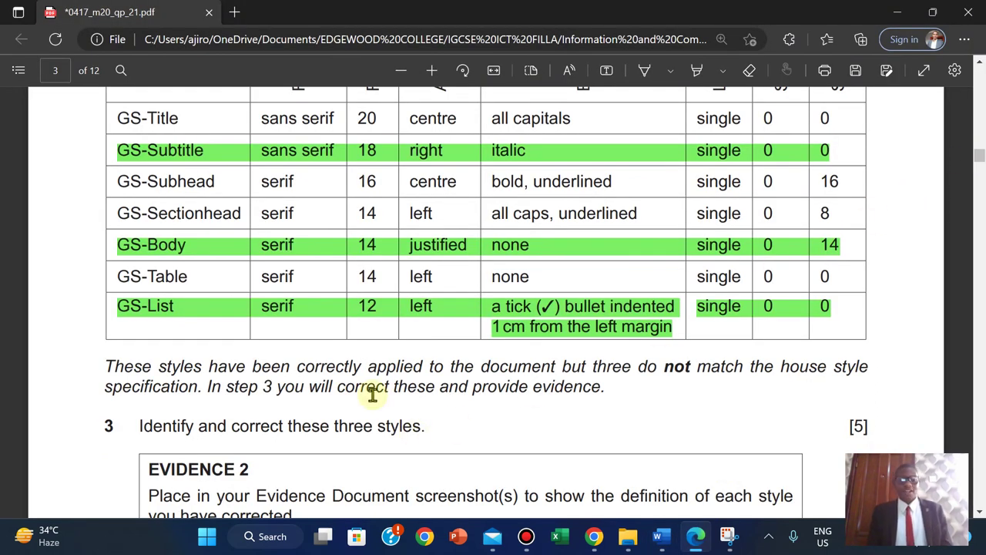
pyautogui.scroll(-1, 372, 394)
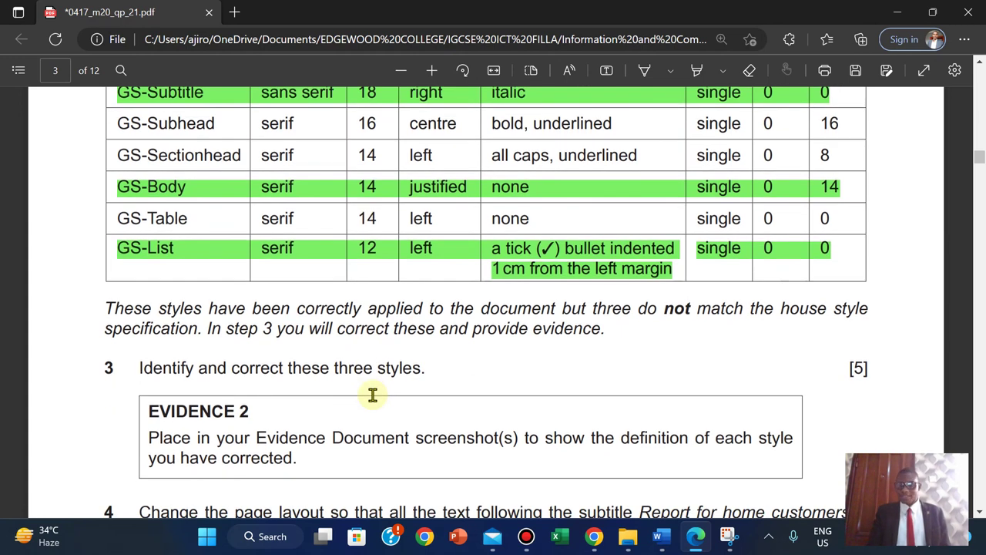
pyautogui.scroll(1, 372, 394)
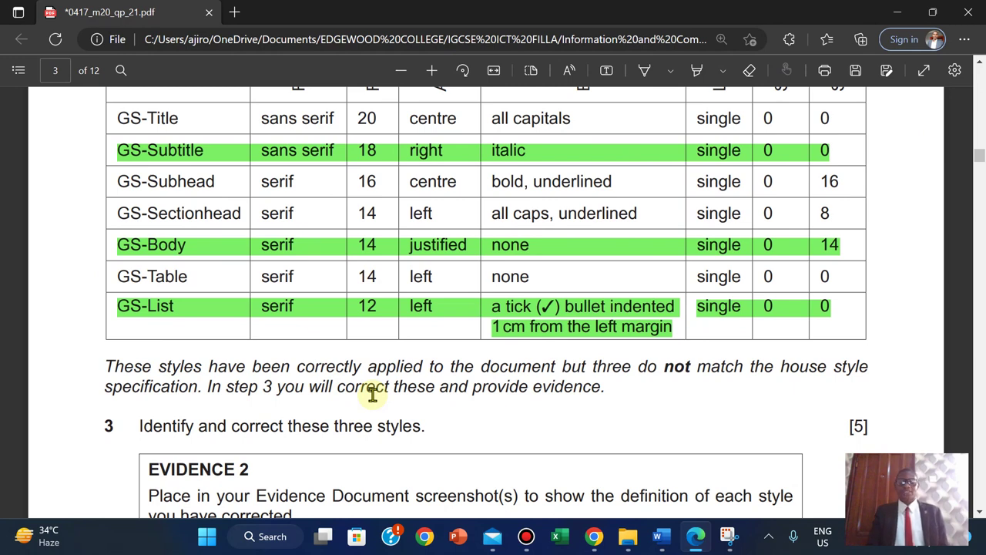
pyautogui.scroll(-1, 372, 393)
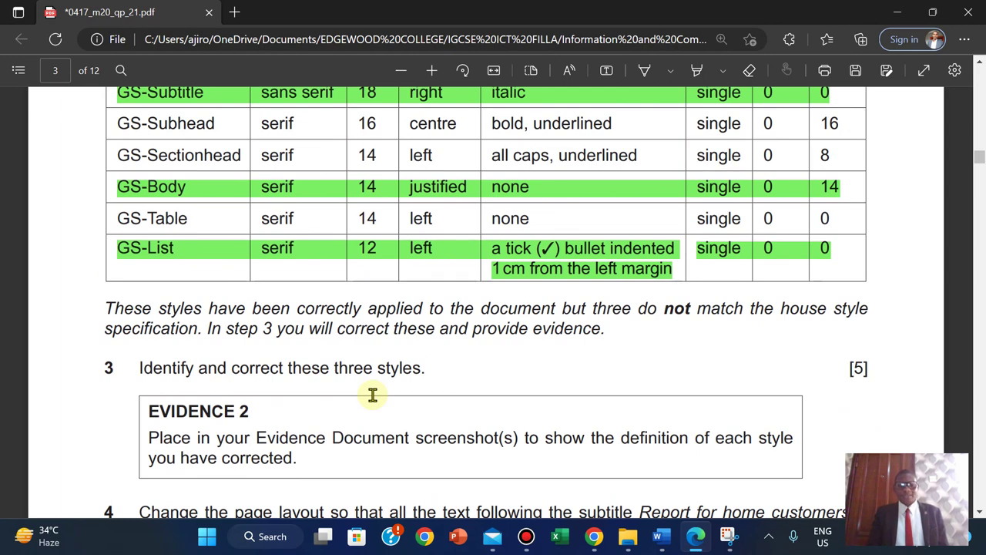
pyautogui.scroll(-1, 372, 394)
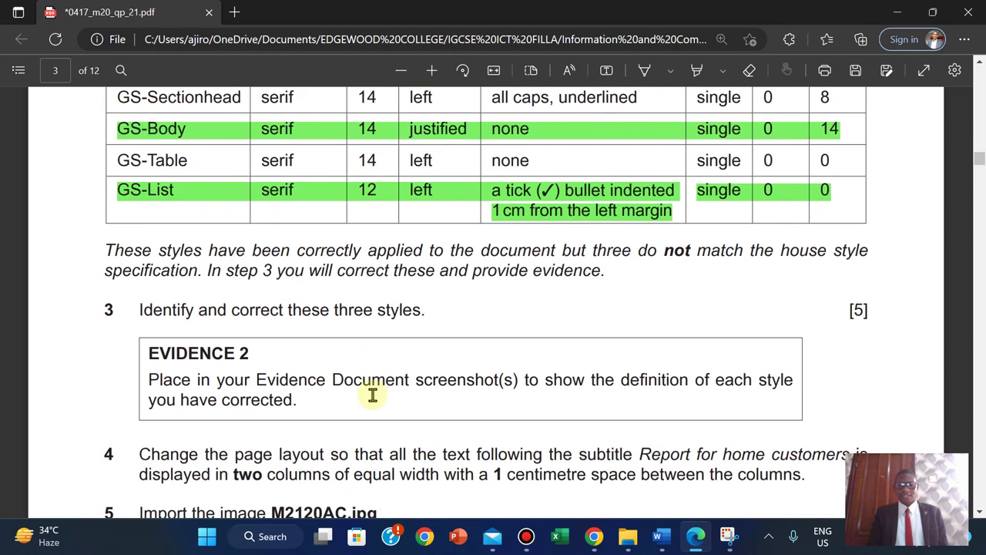
pyautogui.scroll(-1, 372, 394)
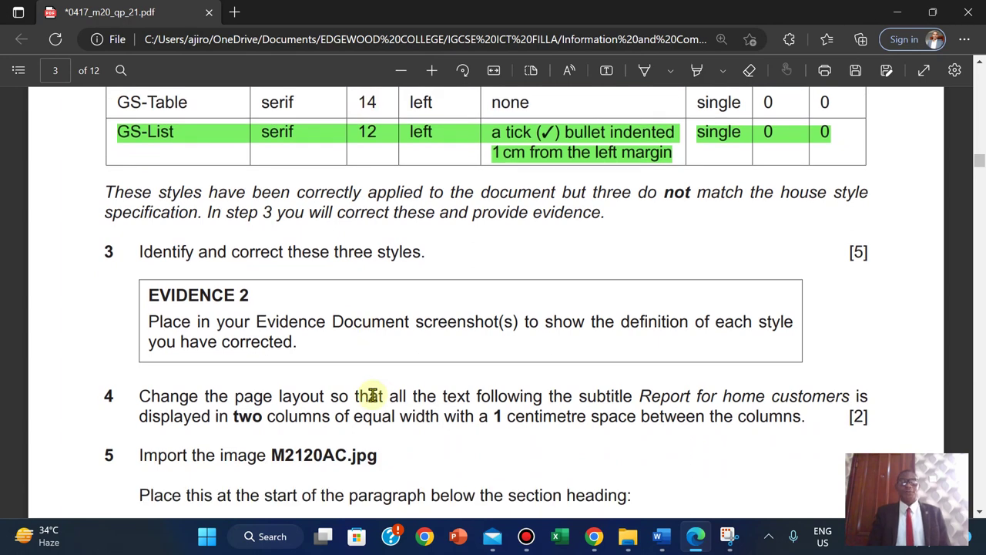
pyautogui.scroll(3, 373, 394)
pyautogui.scroll(-1, 372, 395)
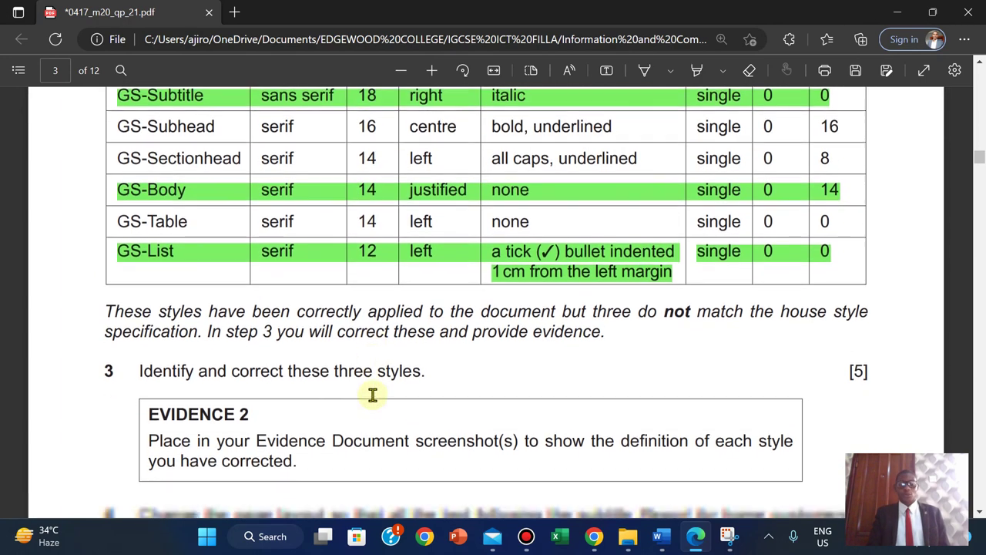
pyautogui.scroll(-1, 372, 393)
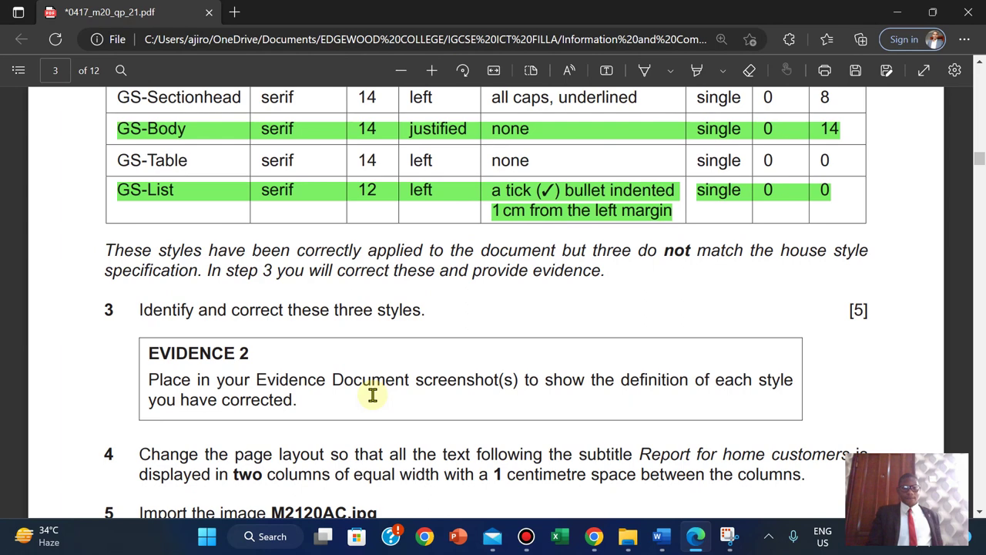
pyautogui.scroll(-1, 372, 394)
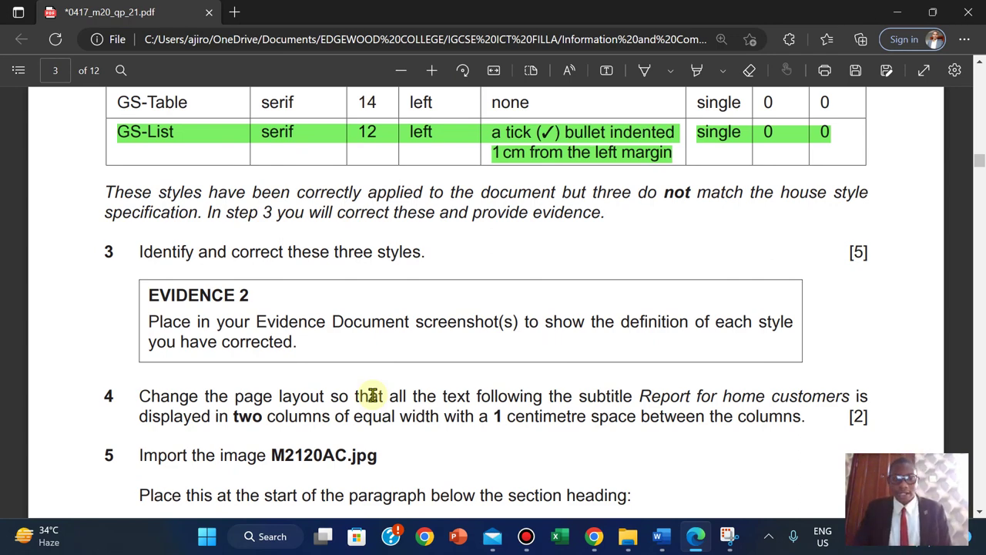
pyautogui.scroll(3, 372, 394)
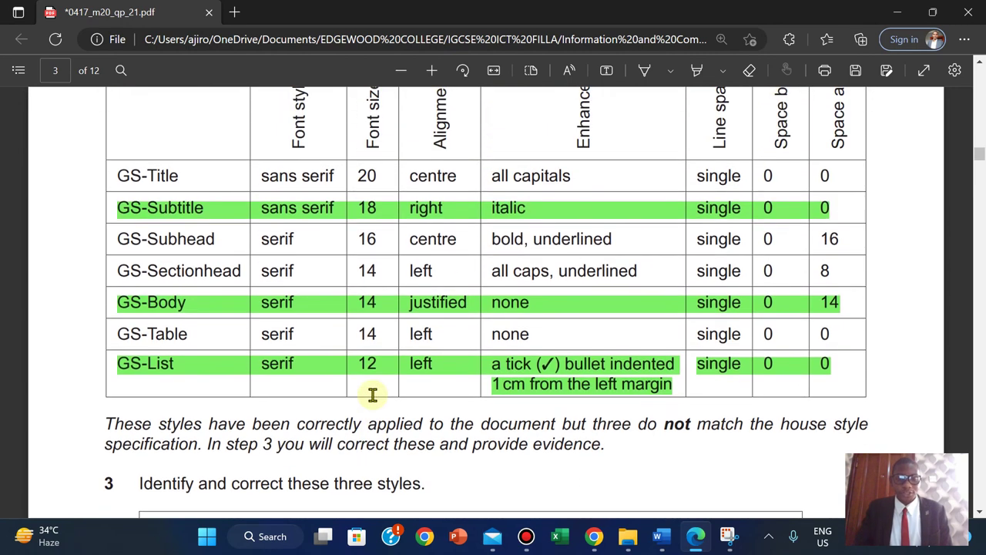
pyautogui.scroll(-1, 372, 394)
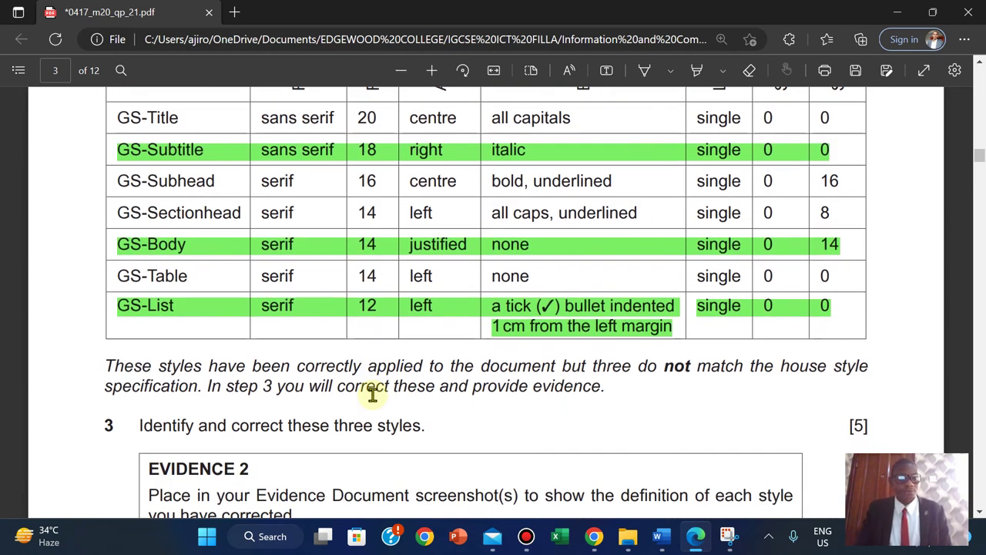
# Open the GS-Subtitle style definition from Word's Styles pane.
pyautogui.moveTo(667, 544)
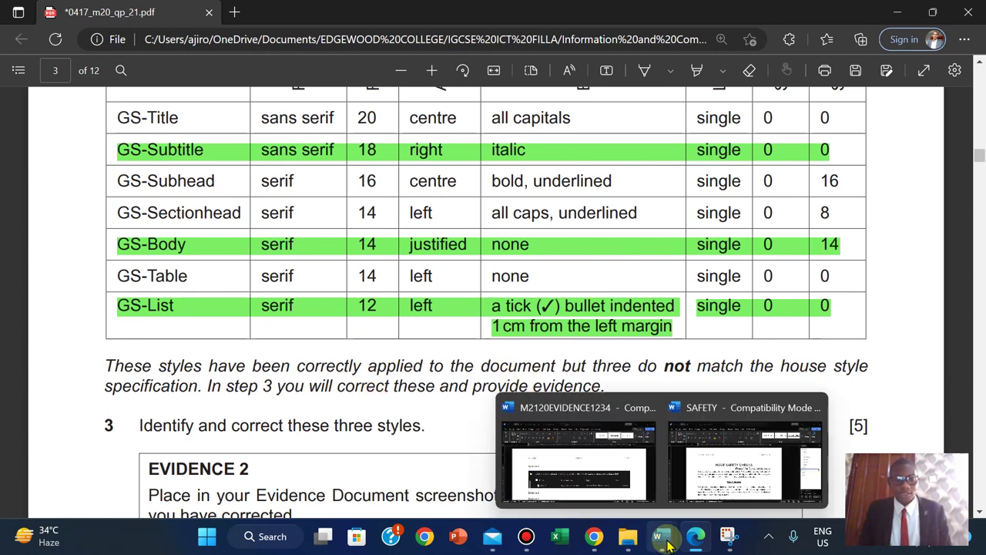
pyautogui.click(743, 454)
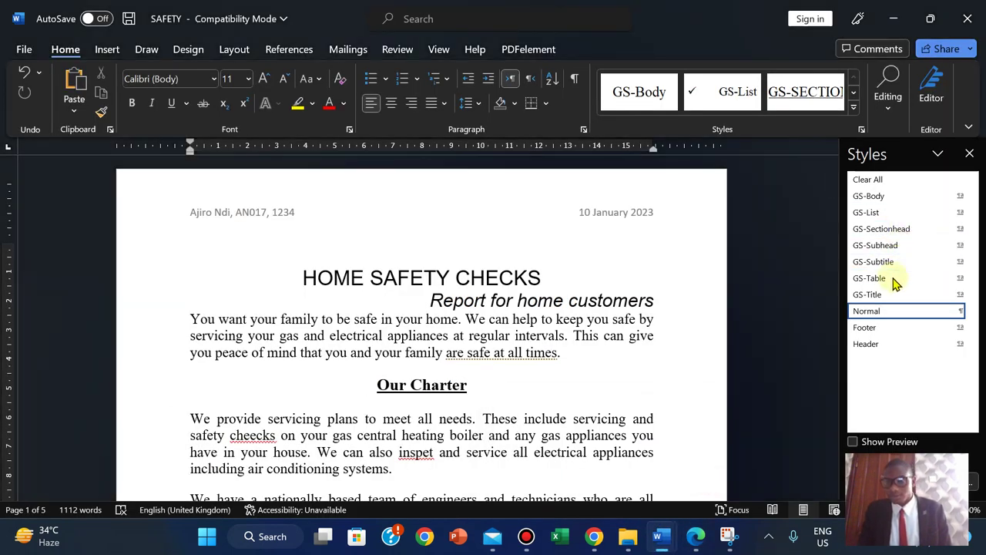
pyautogui.rightClick(885, 262)
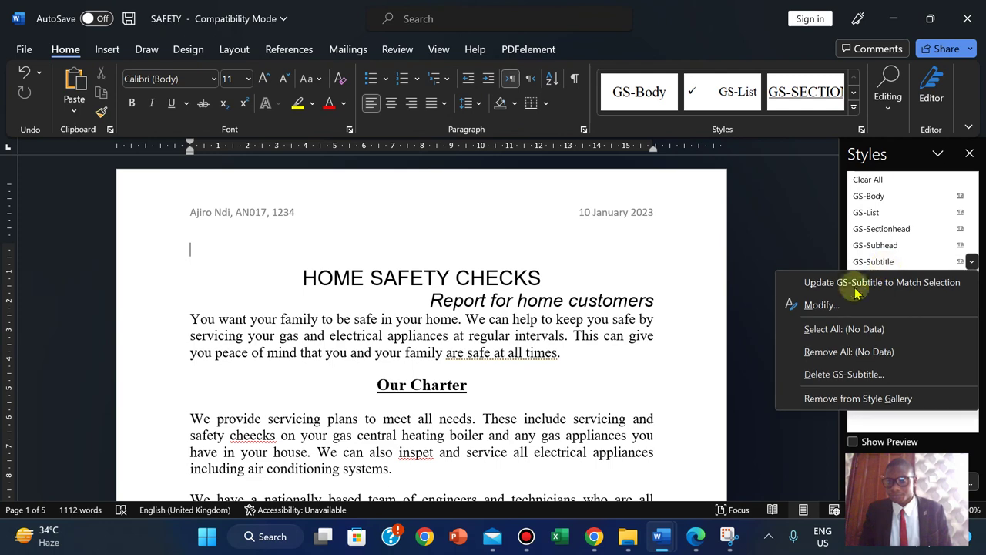
pyautogui.click(798, 304)
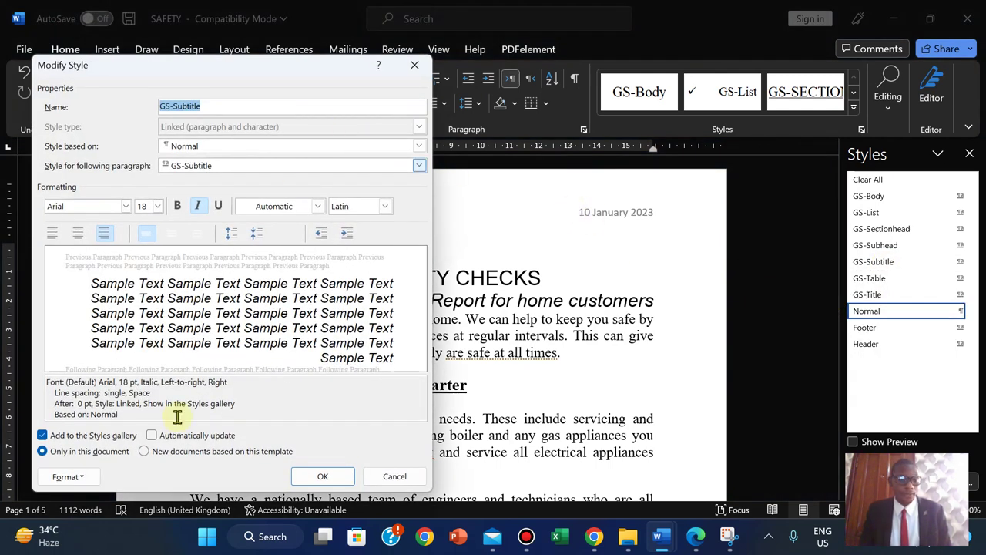
# Review GS-Subtitle's paragraph settings without changing them.
pyautogui.click(67, 477)
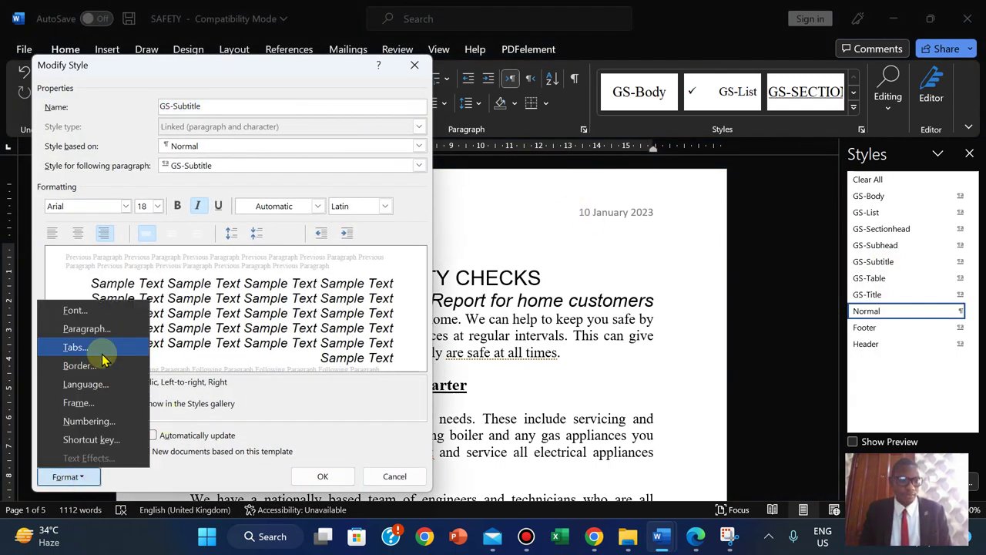
pyautogui.click(89, 329)
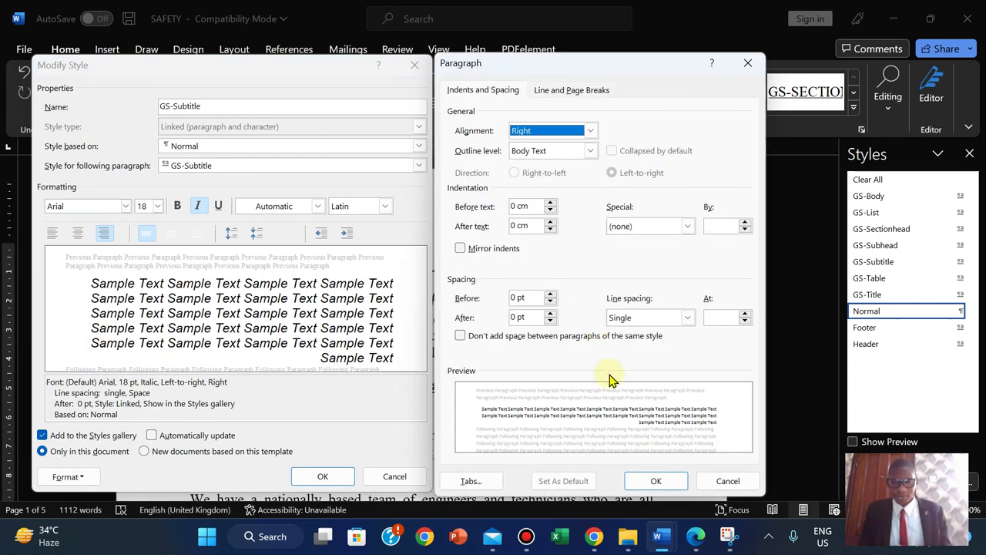
pyautogui.click(723, 483)
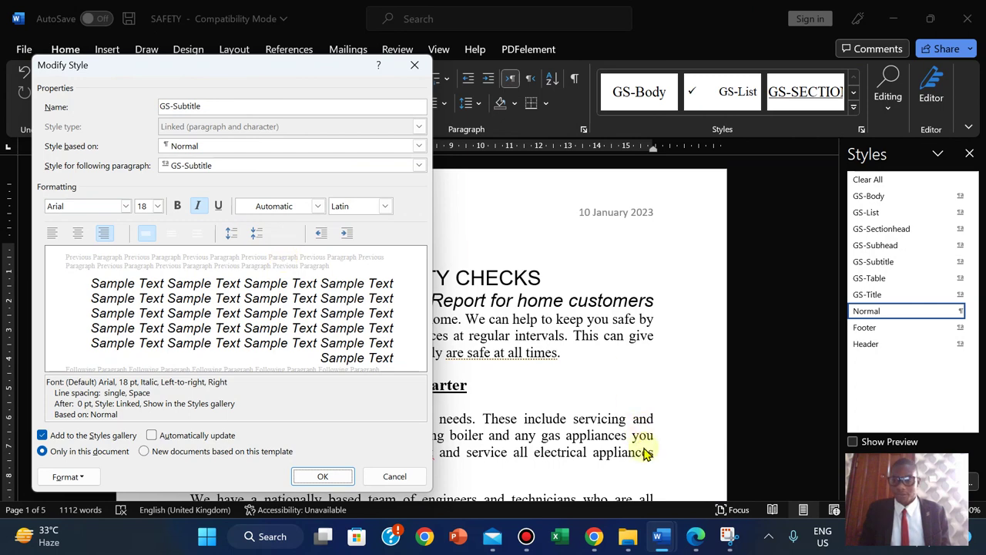
# Snip the GS-Subtitle Modify Style dialog with Snipping Tool, then close it with OK.
pyautogui.click(738, 540)
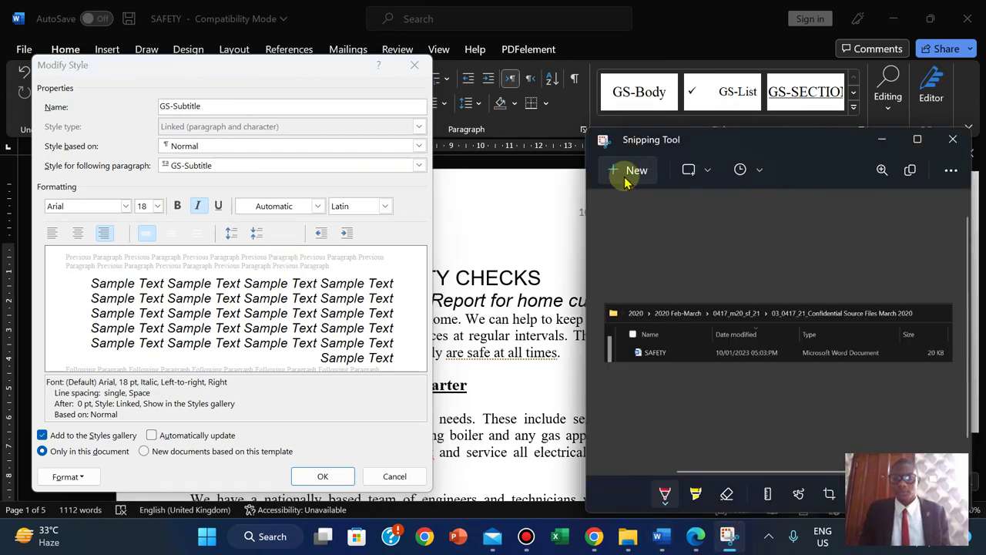
pyautogui.click(624, 171)
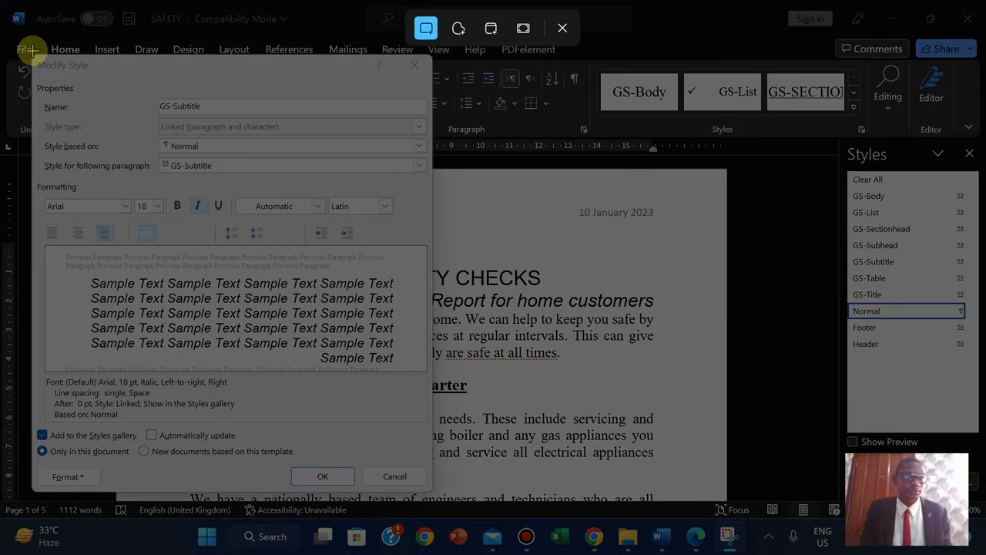
pyautogui.moveTo(31, 53); pyautogui.dragTo(431, 495)
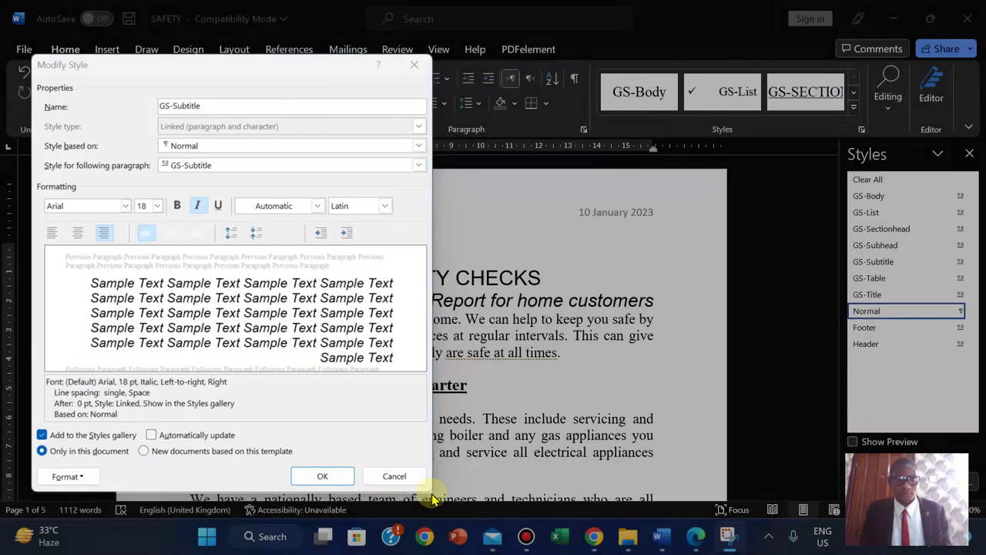
pyautogui.moveTo(664, 543)
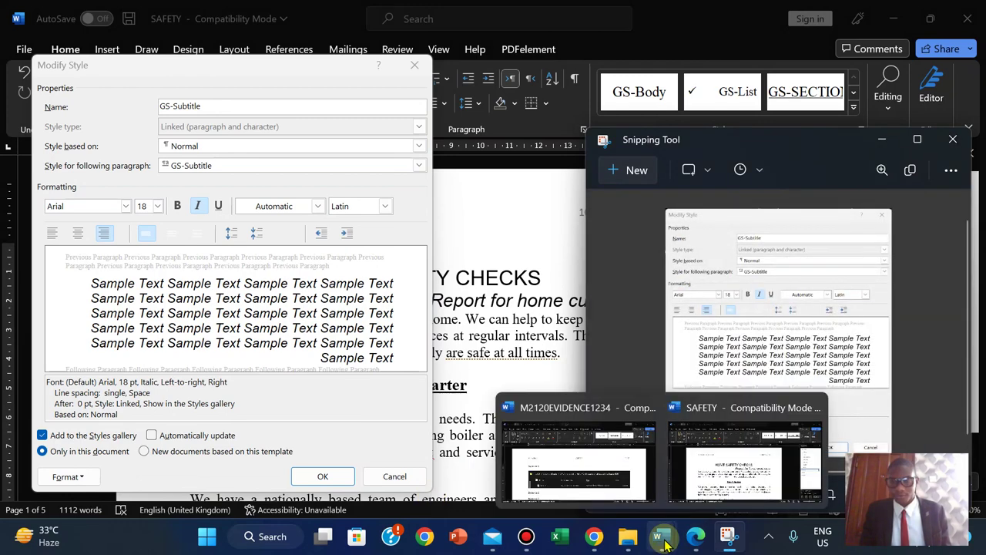
pyautogui.click(581, 452)
pyautogui.hotkey('alt', 'Tab')
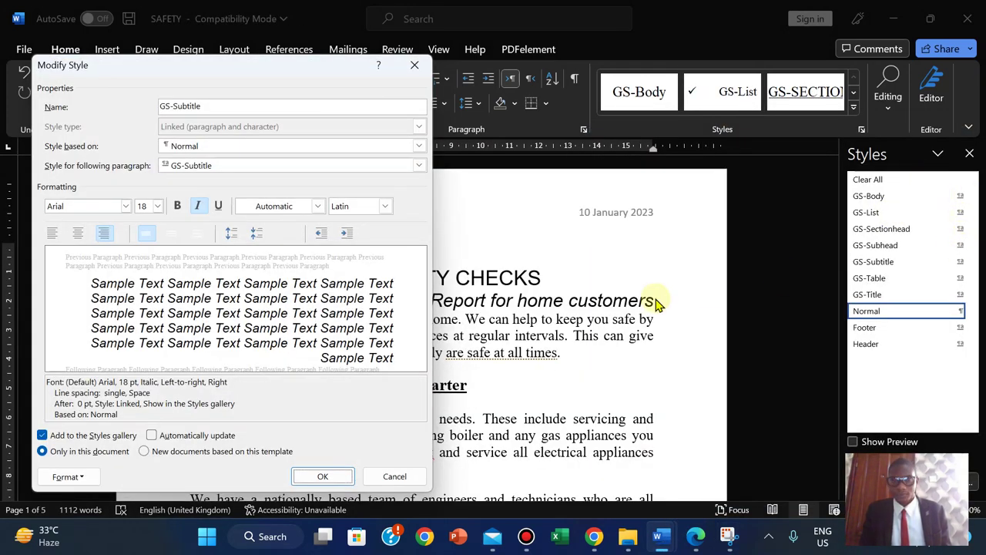
pyautogui.click(323, 476)
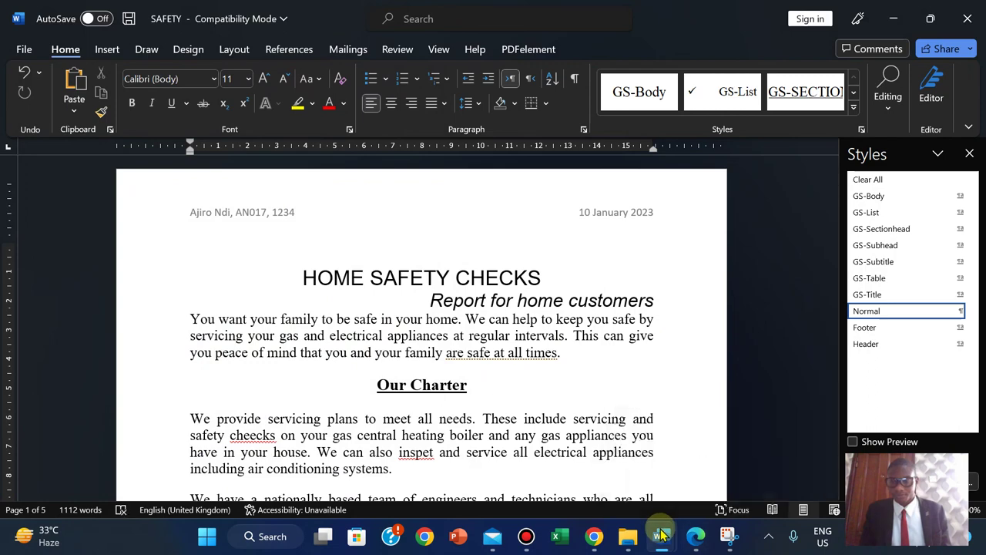
# Paste the GS-Subtitle style screenshot two empty lines below the Evidence 2 heading.
pyautogui.moveTo(661, 533)
pyautogui.click(594, 469)
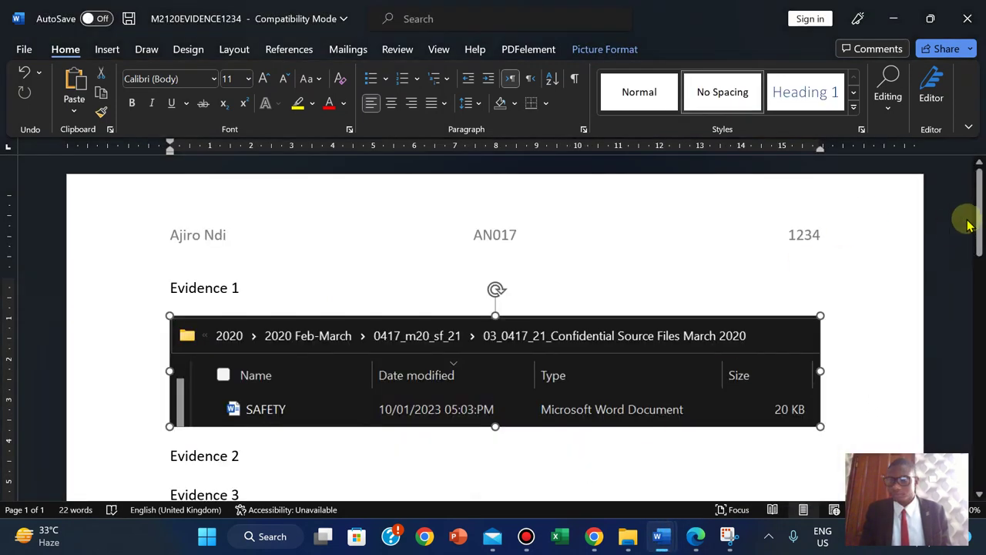
pyautogui.moveTo(976, 213); pyautogui.dragTo(977, 253)
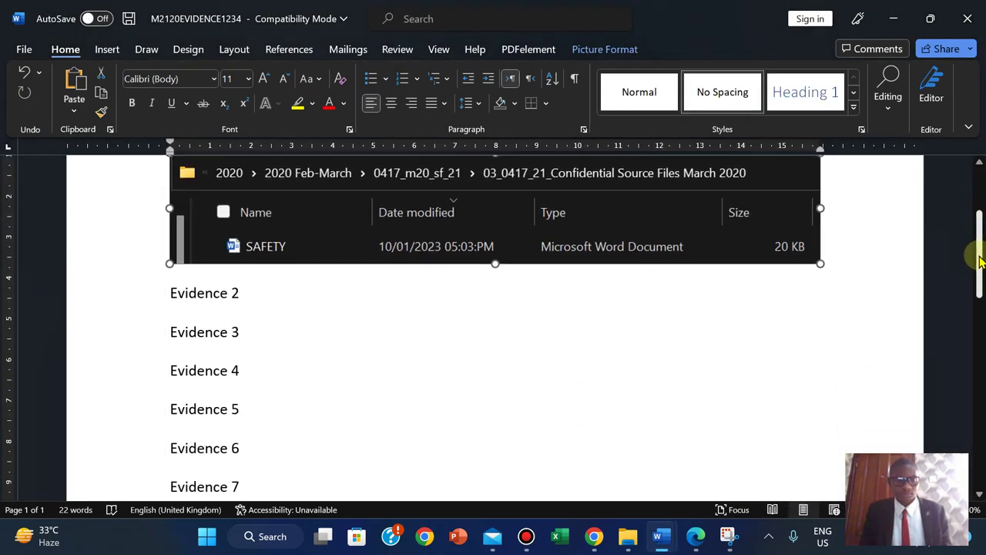
pyautogui.click(195, 311)
pyautogui.press('Return')
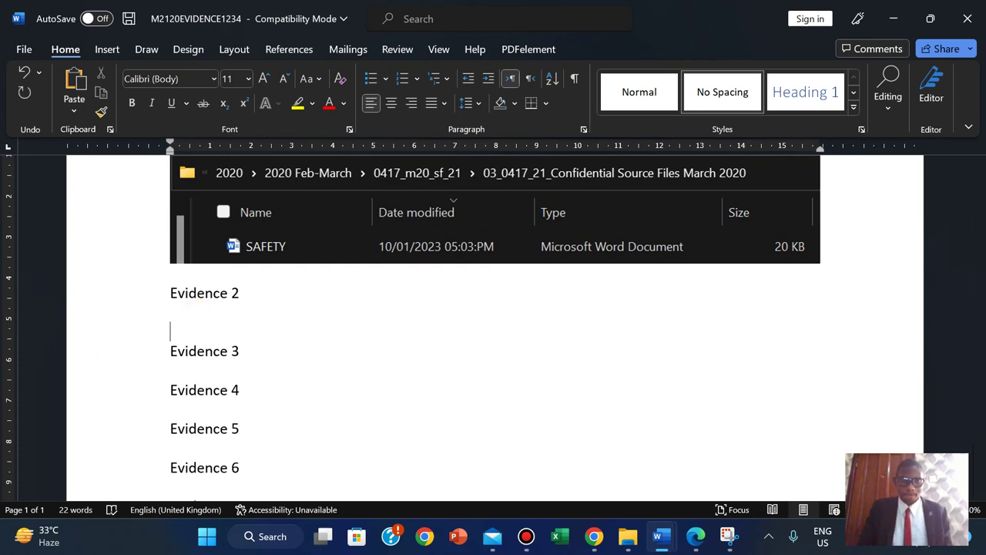
pyautogui.press('Return')
pyautogui.hotkey('ctrl', 'v')
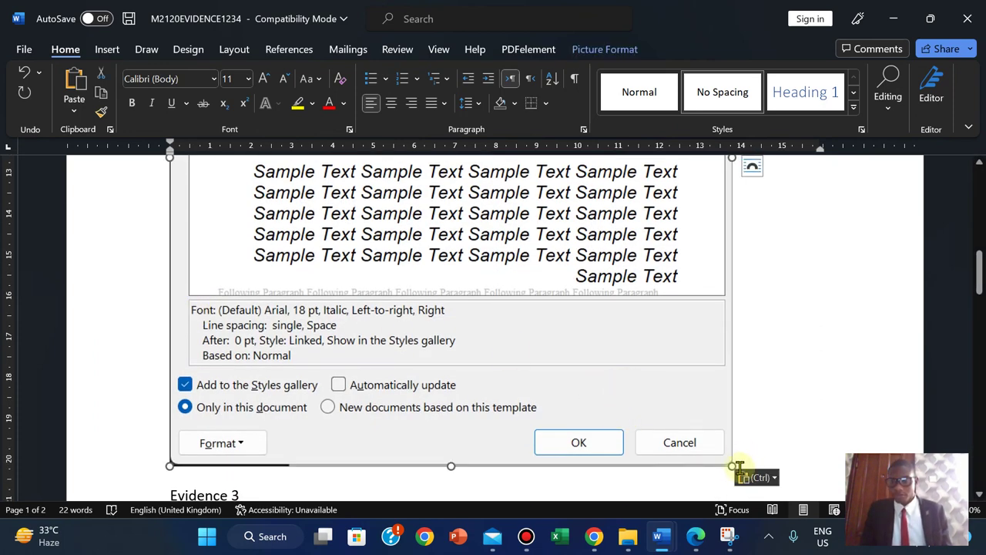
# Shrink the pasted GS-Subtitle screenshot to a smaller size.
pyautogui.moveTo(730, 465); pyautogui.dragTo(388, 227)
pyautogui.scroll(4, 951, 211)
pyautogui.moveTo(979, 224); pyautogui.dragTo(979, 240)
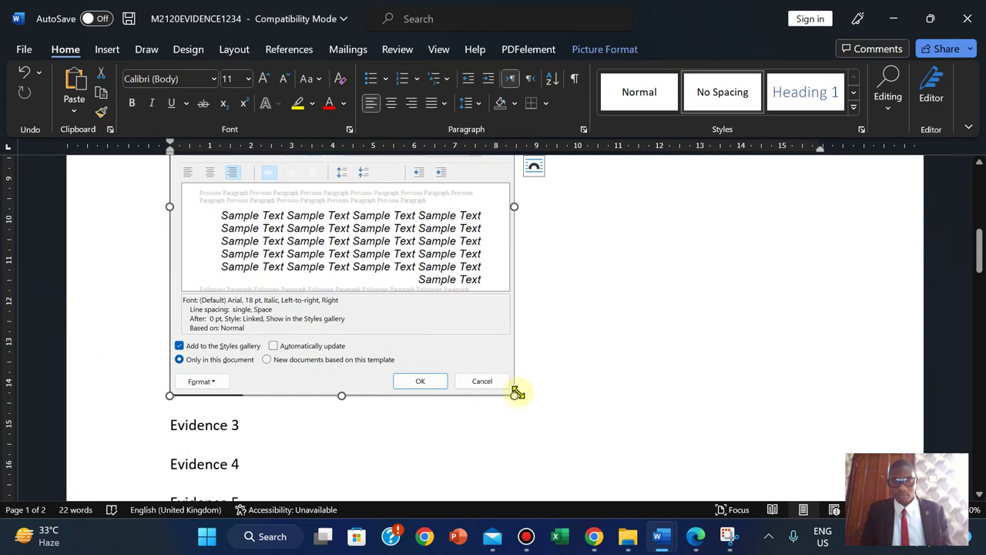
pyautogui.moveTo(515, 394); pyautogui.dragTo(416, 315)
pyautogui.scroll(3, 607, 265)
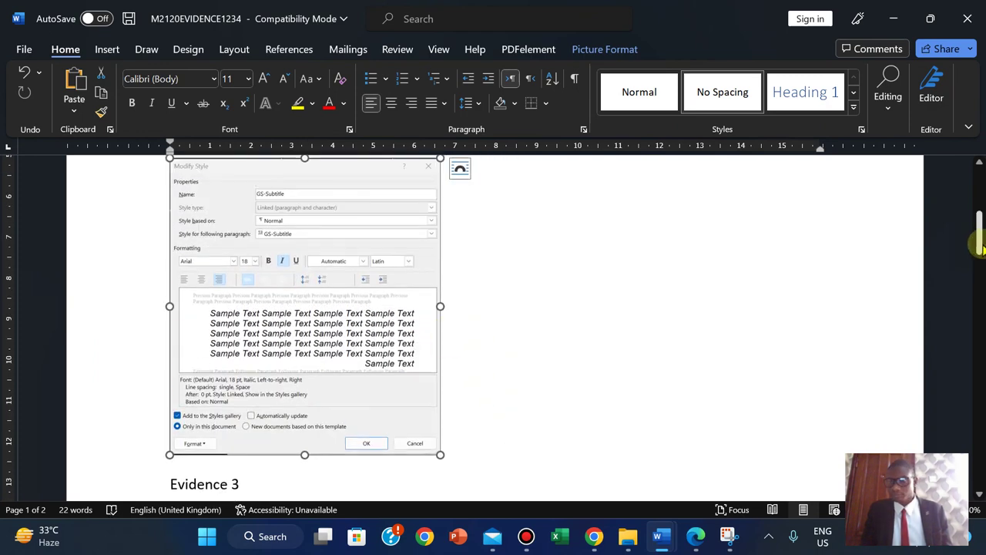
pyautogui.moveTo(978, 251)
pyautogui.mouseDown()
pyautogui.moveTo(979, 224)
pyautogui.moveTo(978, 239)
pyautogui.mouseUp()
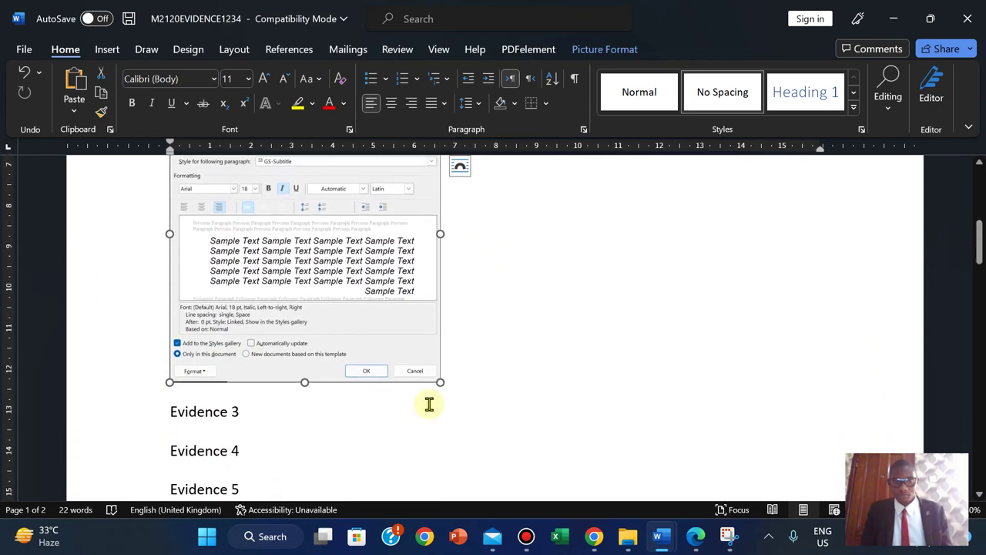
pyautogui.moveTo(442, 382); pyautogui.dragTo(381, 328)
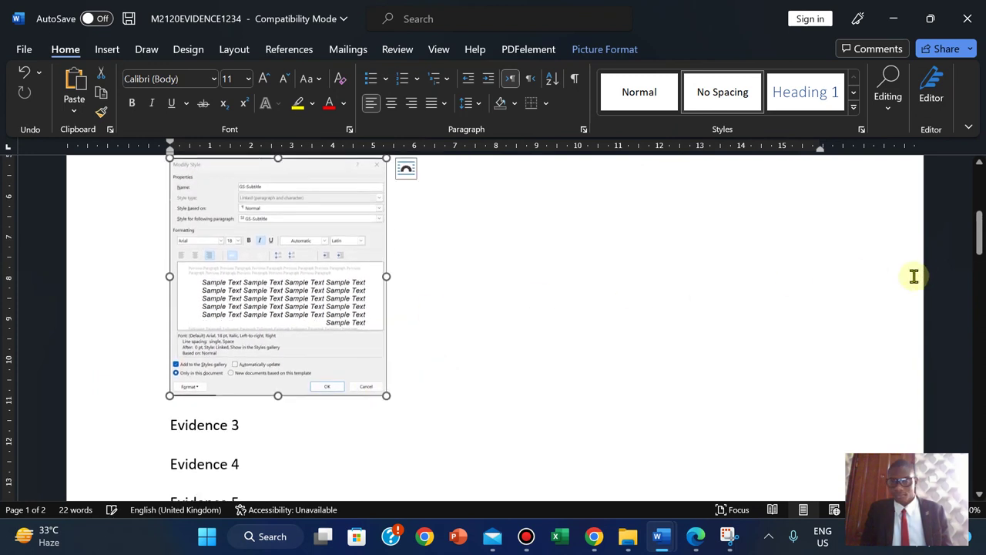
pyautogui.moveTo(979, 243)
pyautogui.mouseDown()
pyautogui.moveTo(979, 232)
pyautogui.moveTo(979, 244)
pyautogui.mouseUp()
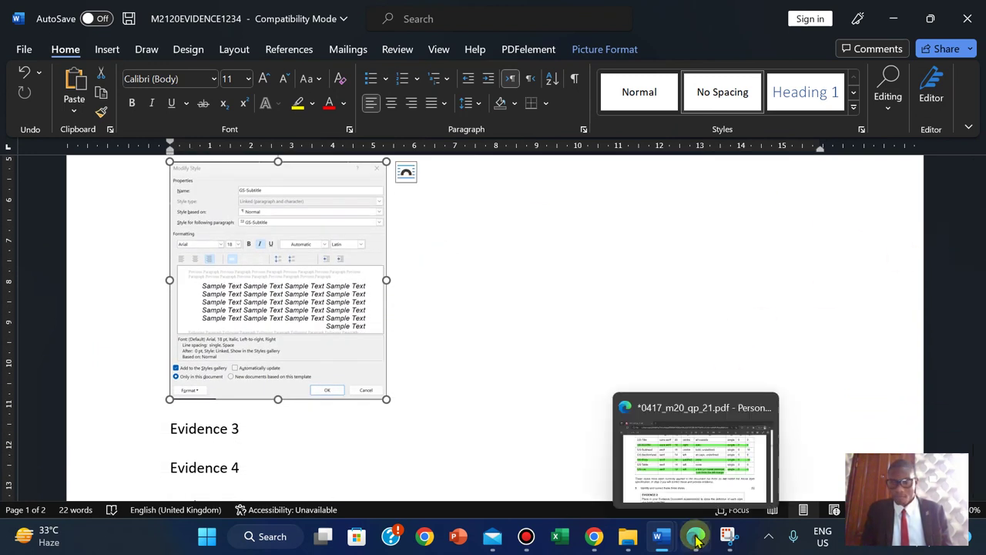
# Reread the style table and task 4's two-column instructions in the exam paper PDF.
pyautogui.click(695, 537)
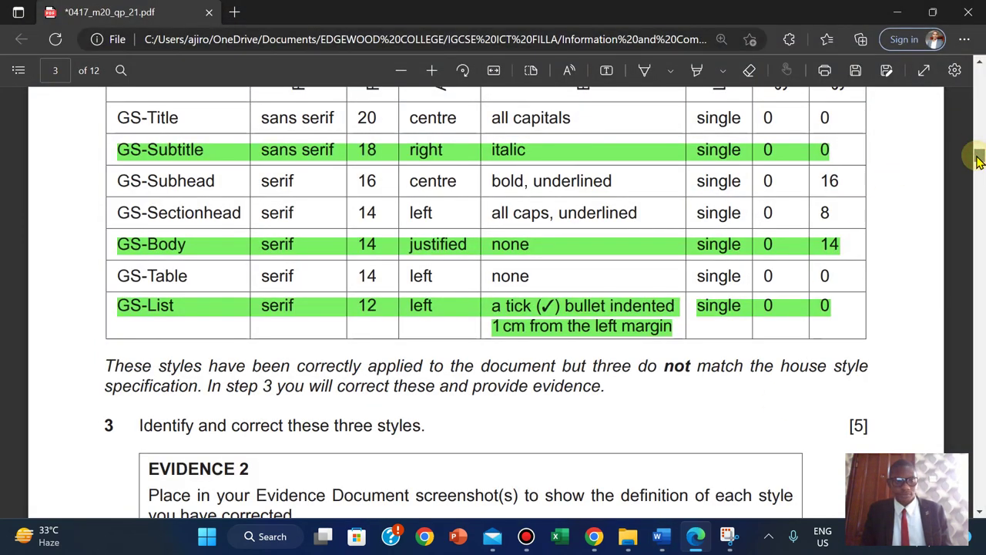
pyautogui.moveTo(979, 160); pyautogui.dragTo(978, 164)
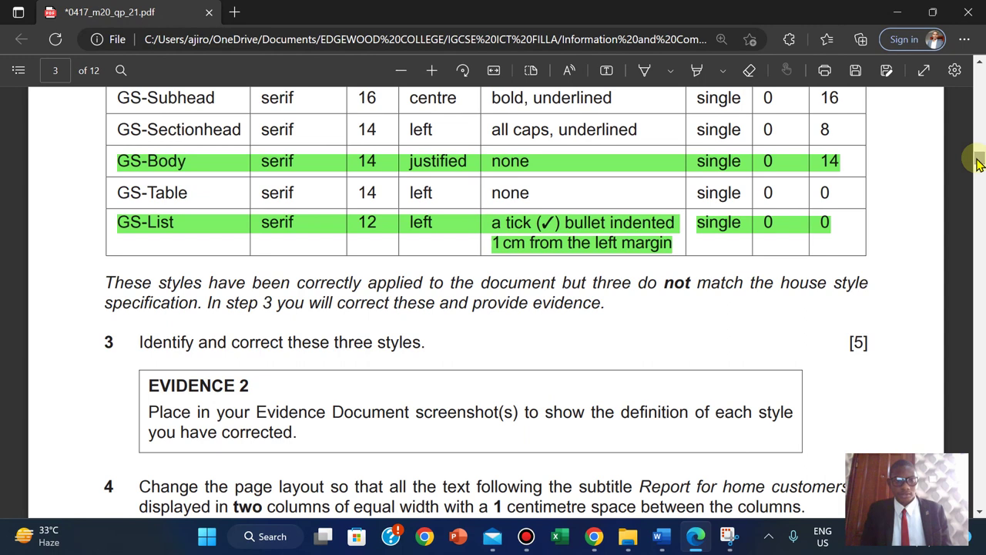
# Open the Modify Style dialog for GS-Body in the SAFETY document.
pyautogui.moveTo(658, 537)
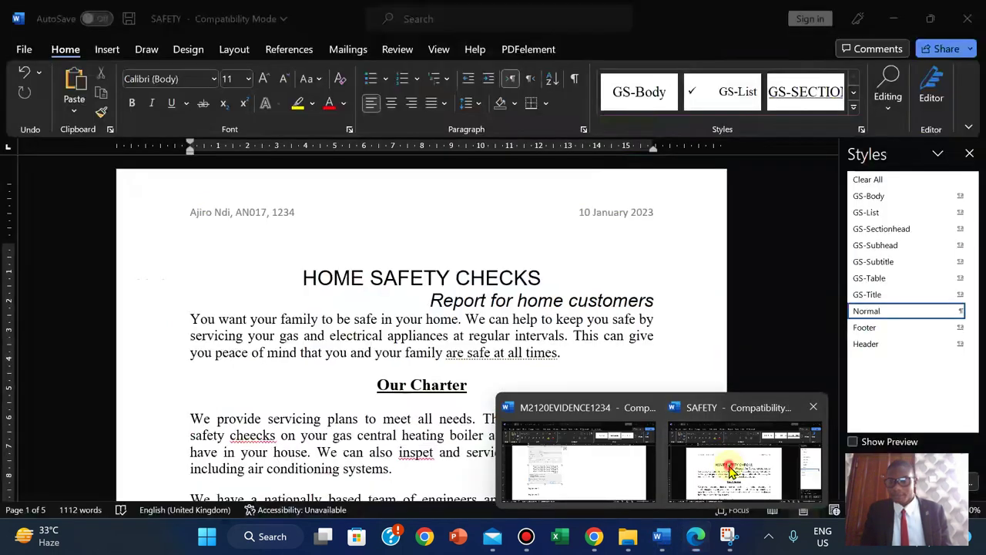
pyautogui.click(730, 472)
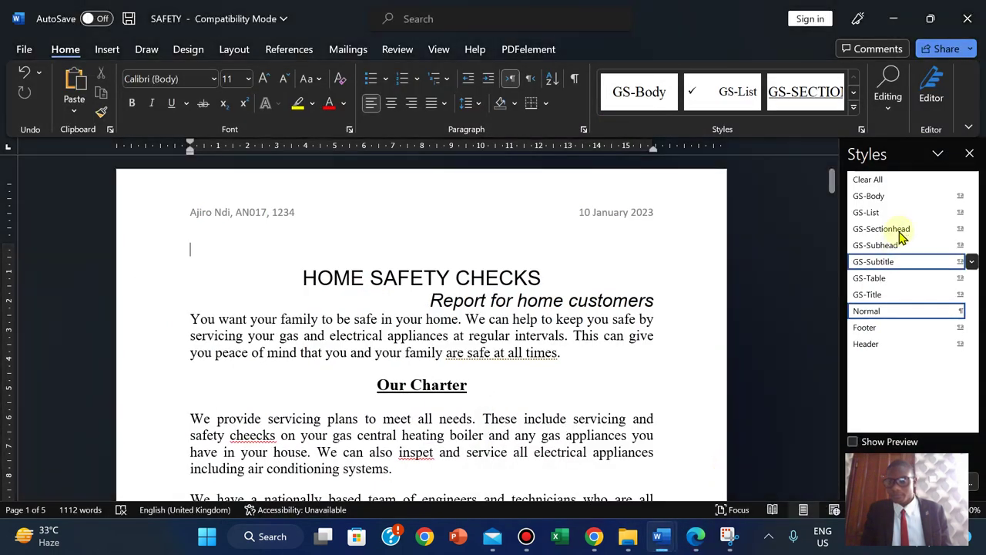
pyautogui.rightClick(874, 198)
pyautogui.click(828, 239)
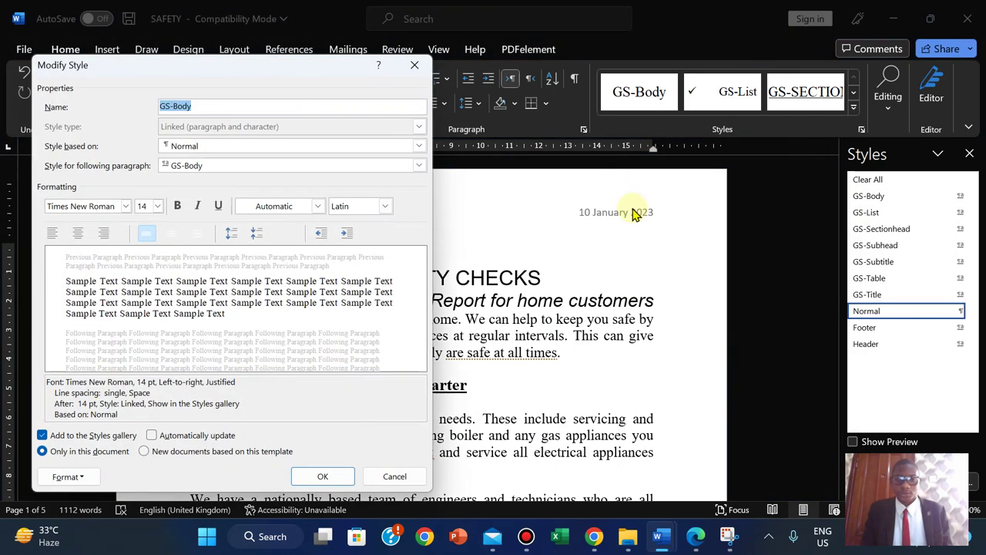
# Capture the GS-Body Modify Style dialog with Snipping Tool, then confirm the style with OK.
pyautogui.click(727, 537)
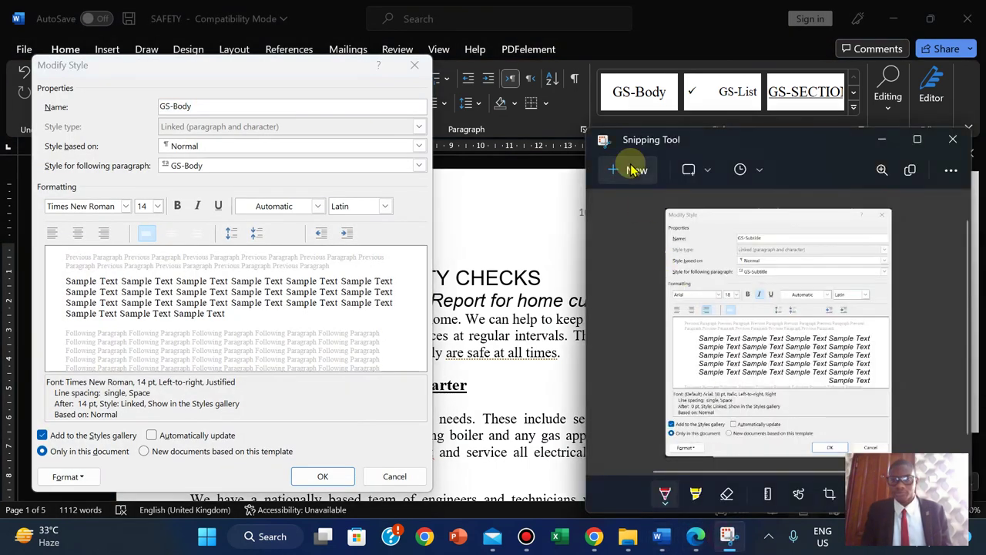
pyautogui.click(633, 169)
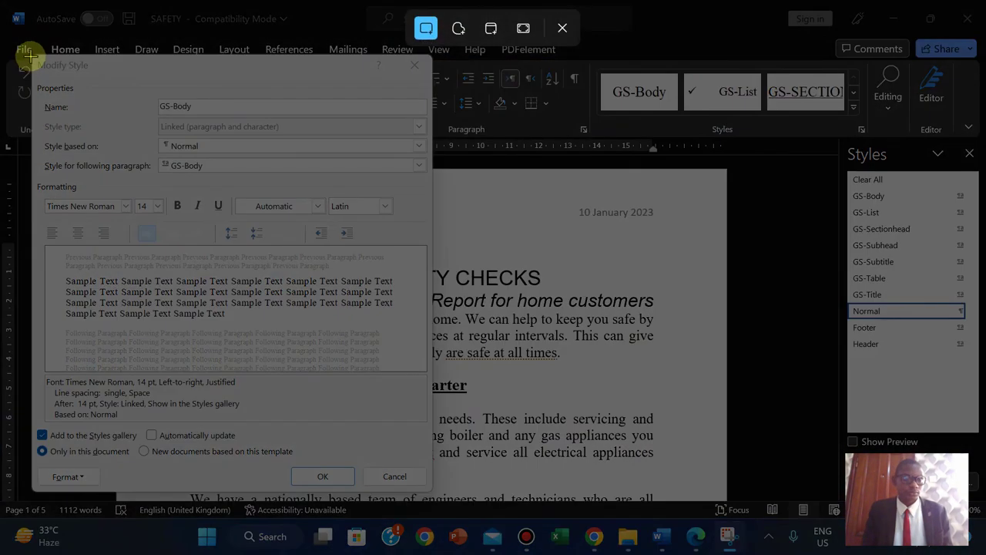
pyautogui.moveTo(31, 52); pyautogui.dragTo(432, 491)
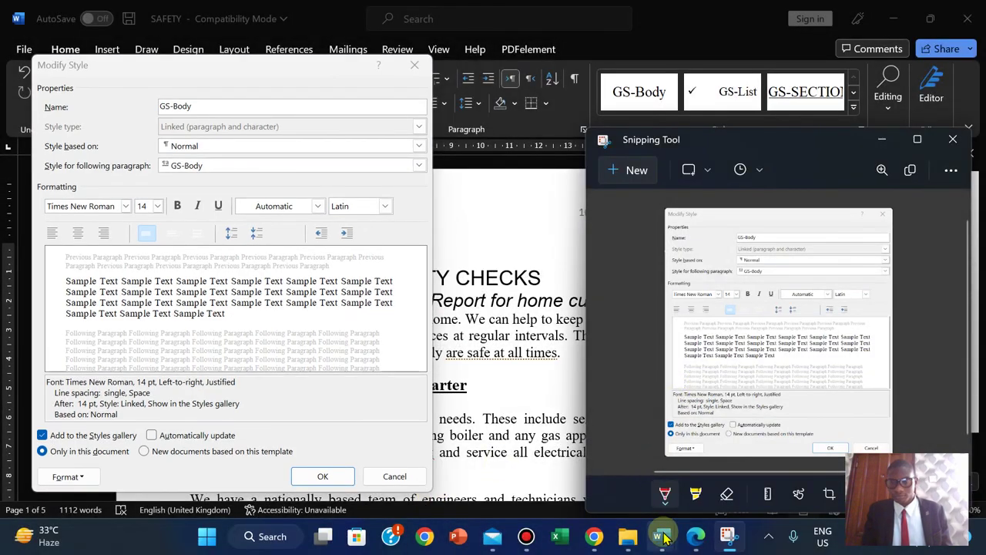
pyautogui.moveTo(664, 537)
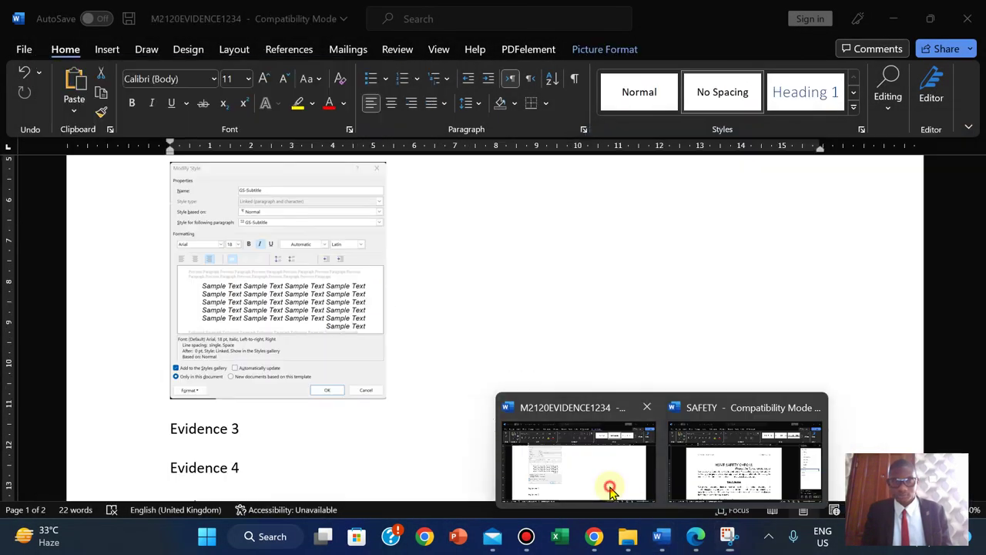
pyautogui.click(748, 471)
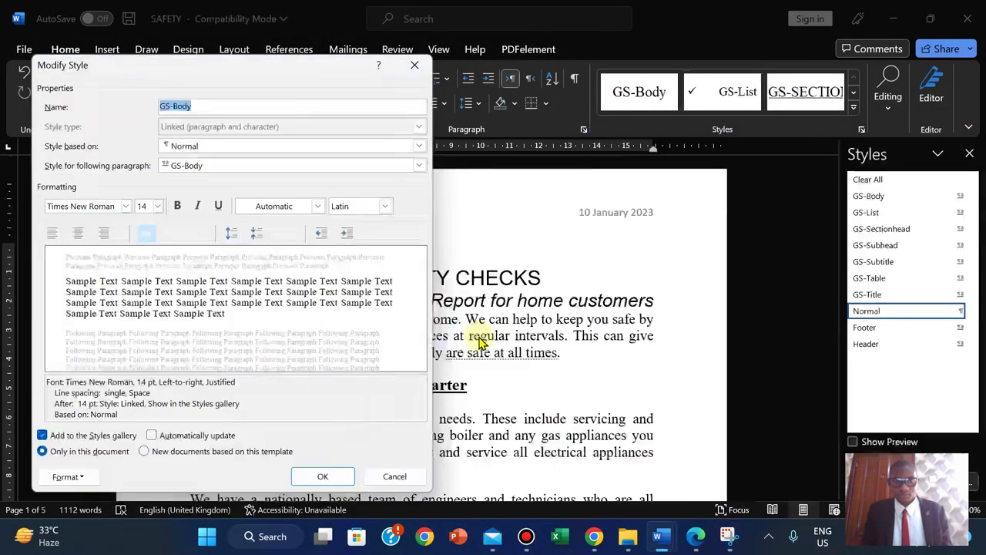
pyautogui.click(323, 476)
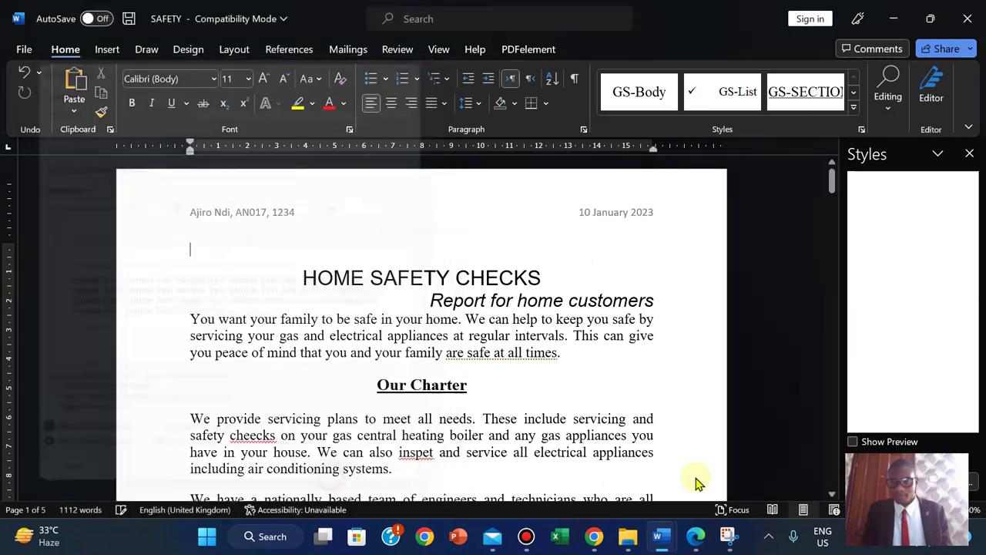
# Paste the GS-Body screenshot beside the GS-Subtitle screenshot in the evidence document.
pyautogui.moveTo(661, 535)
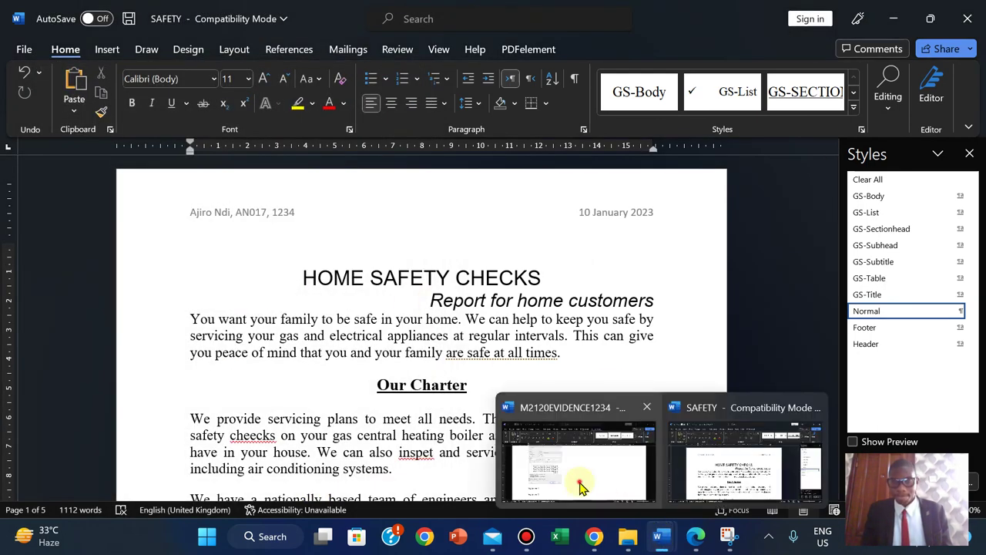
pyautogui.click(578, 483)
pyautogui.click(409, 261)
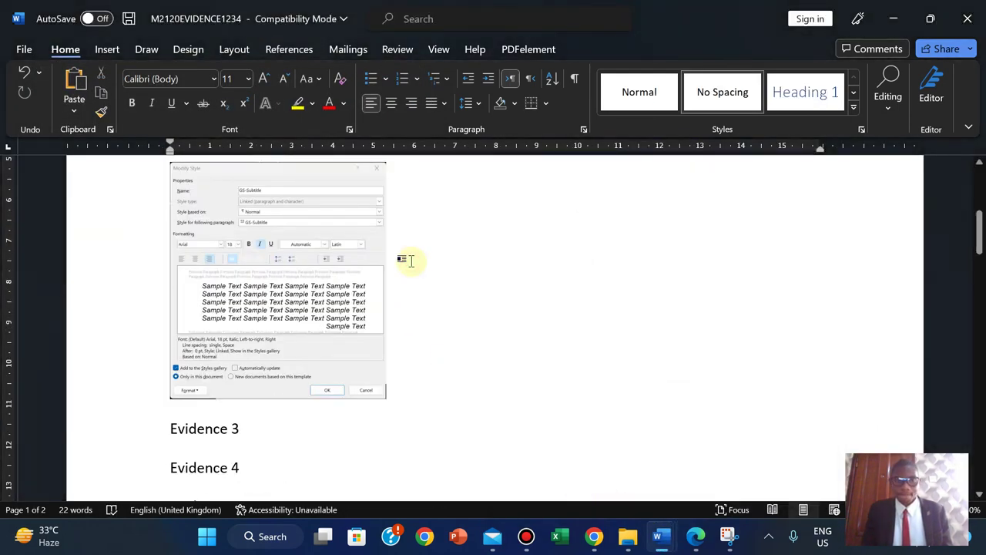
pyautogui.hotkey('ctrl', 'v')
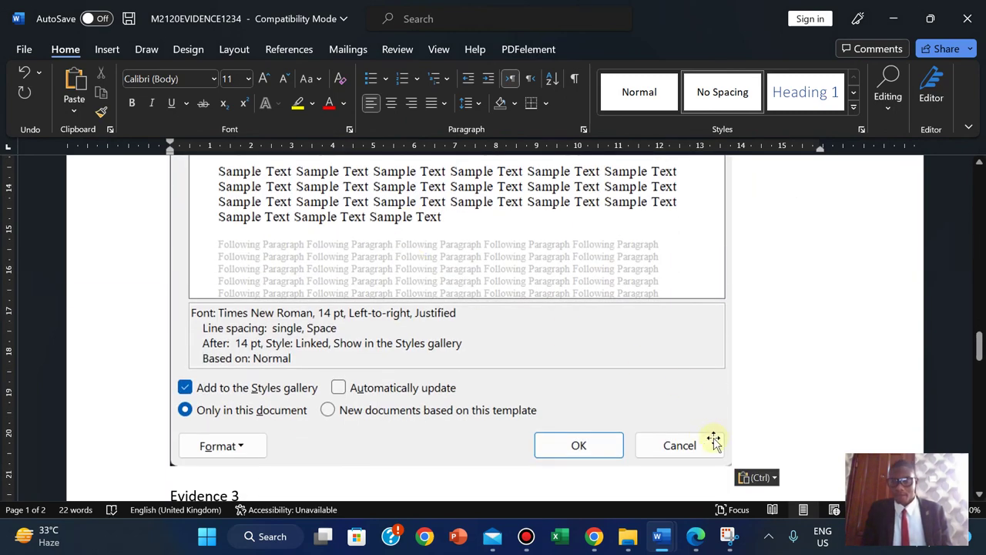
# Shrink the GS-Body screenshot so it fits beside the first one.
pyautogui.click(704, 436)
pyautogui.moveTo(730, 466); pyautogui.dragTo(513, 270)
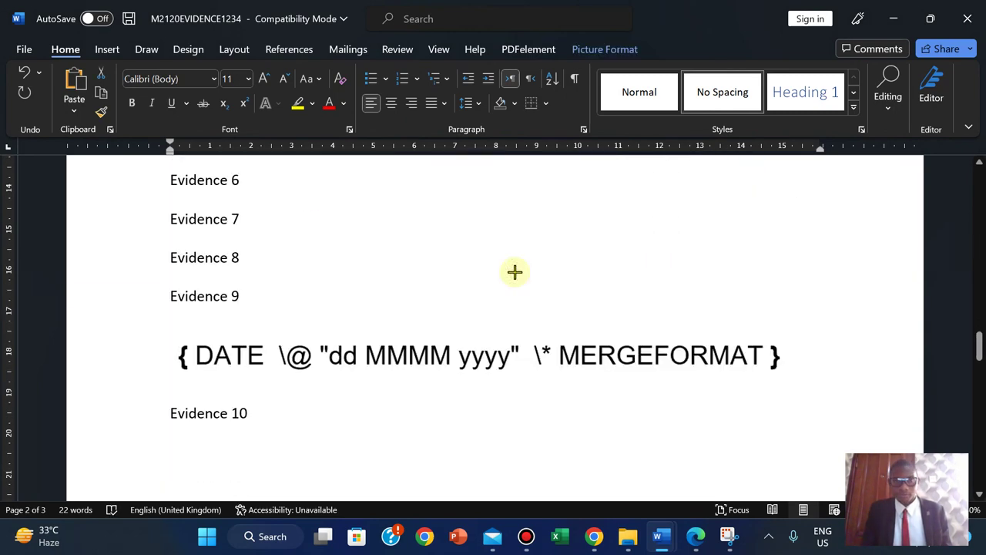
pyautogui.scroll(-1, 419, 192)
pyautogui.scroll(6, 557, 195)
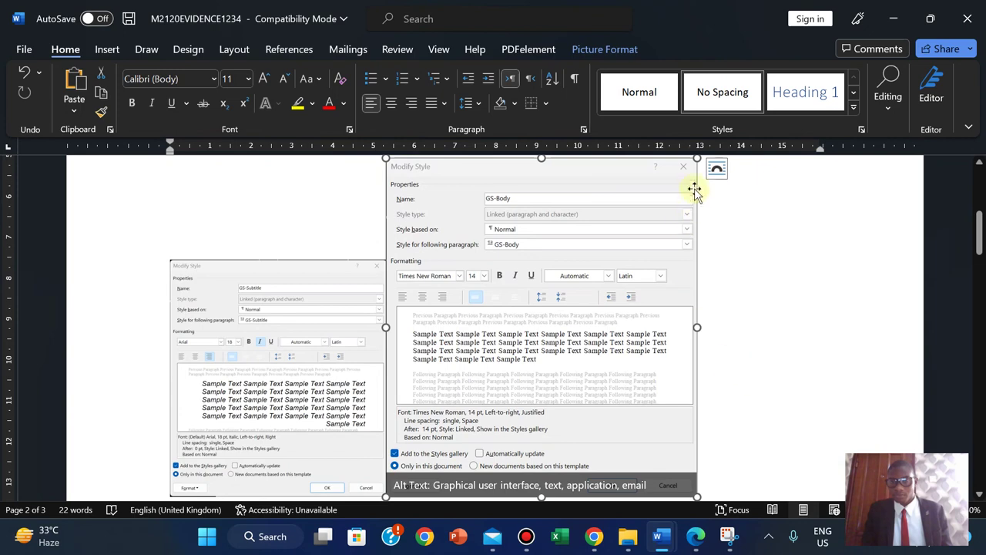
pyautogui.moveTo(696, 158); pyautogui.dragTo(636, 255)
pyautogui.moveTo(595, 291); pyautogui.dragTo(605, 269)
pyautogui.moveTo(979, 235); pyautogui.dragTo(980, 228)
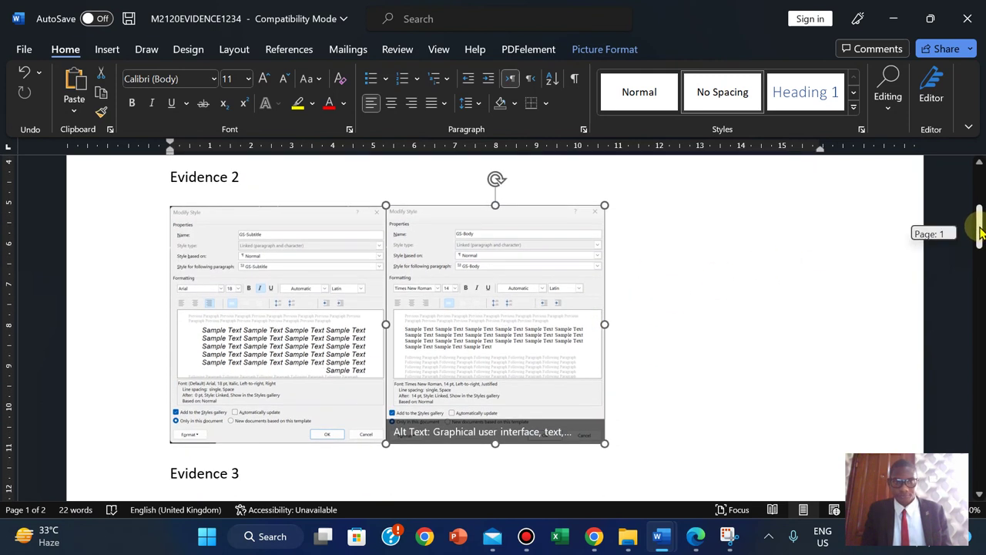
pyautogui.click(724, 378)
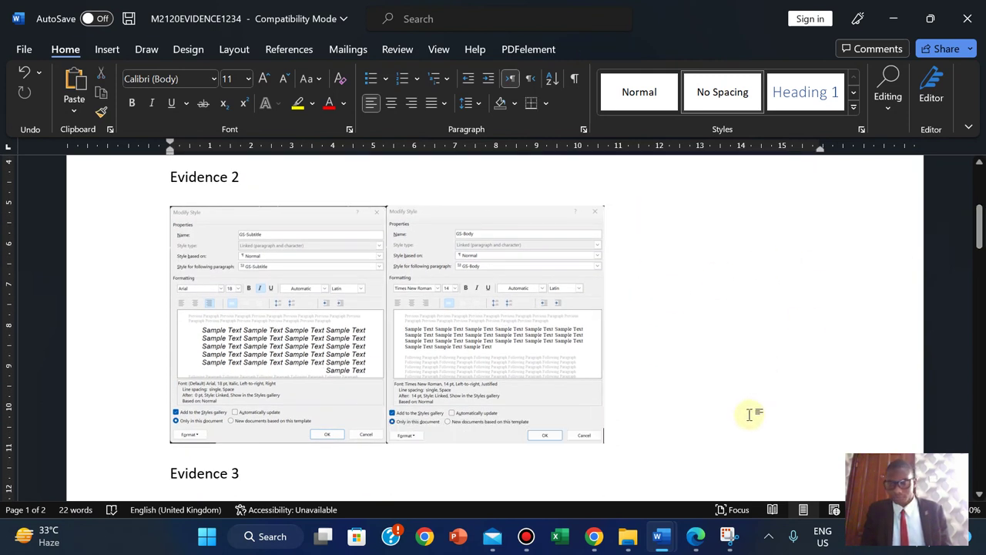
# Check the style list in the exam paper, then return to the SAFETY document.
pyautogui.click(693, 537)
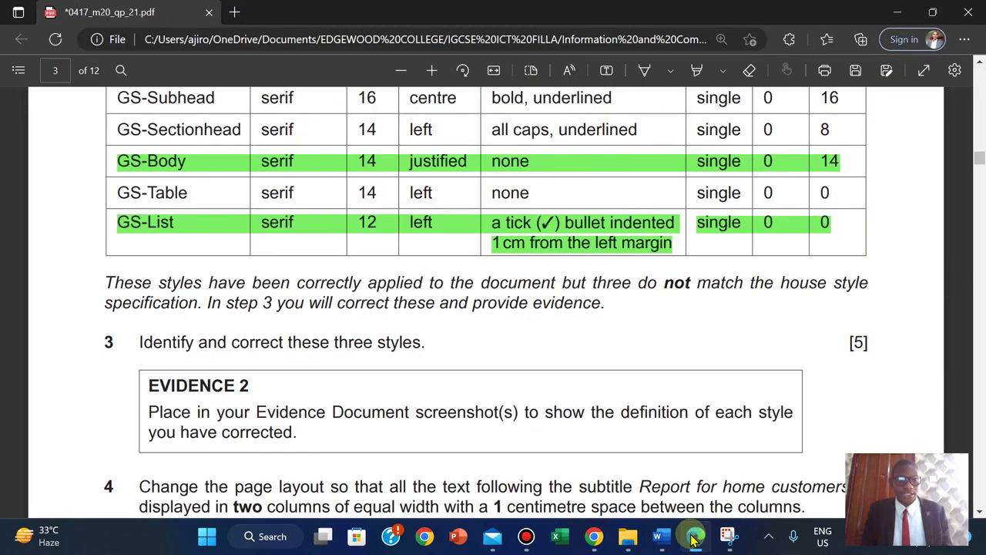
pyautogui.click(693, 536)
pyautogui.moveTo(664, 541)
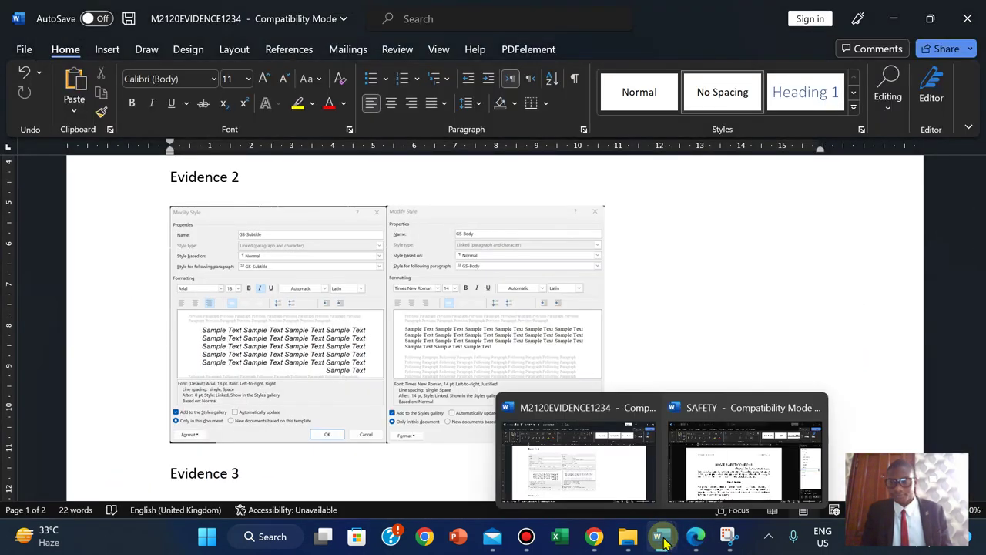
pyautogui.click(739, 466)
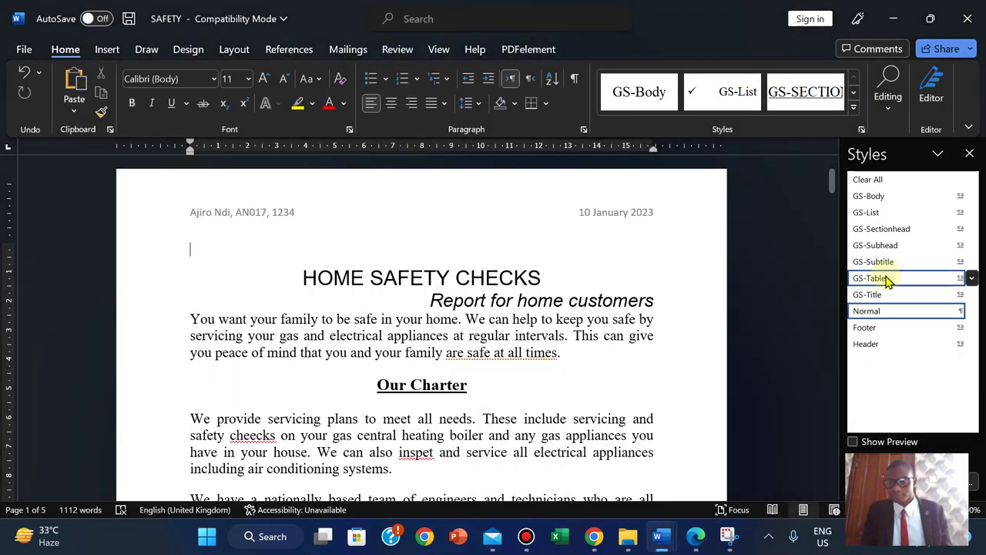
# Open the GS-List Modify Style dialog and capture it with Snipping Tool.
pyautogui.rightClick(873, 215)
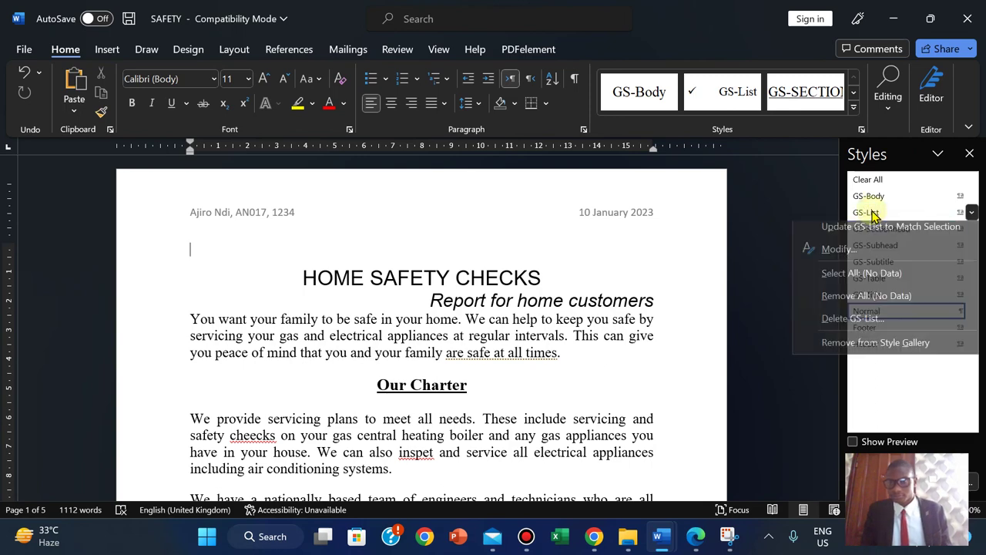
pyautogui.click(835, 254)
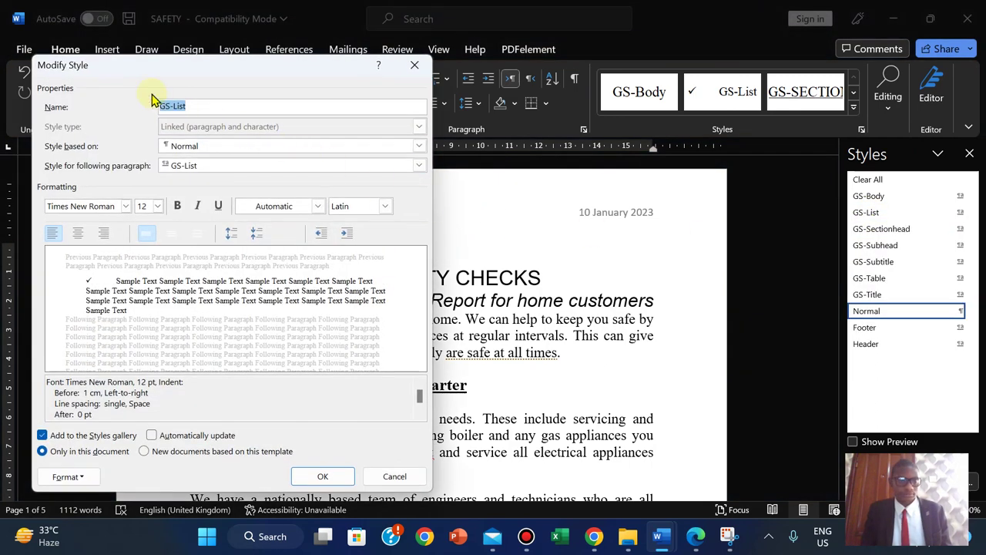
pyautogui.click(728, 536)
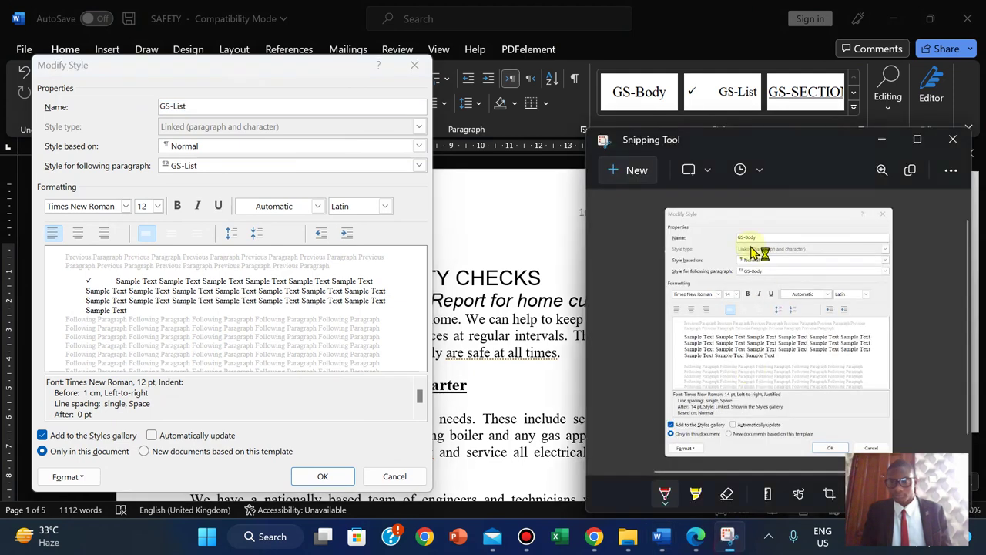
pyautogui.click(619, 171)
pyautogui.press('super+shift+s')
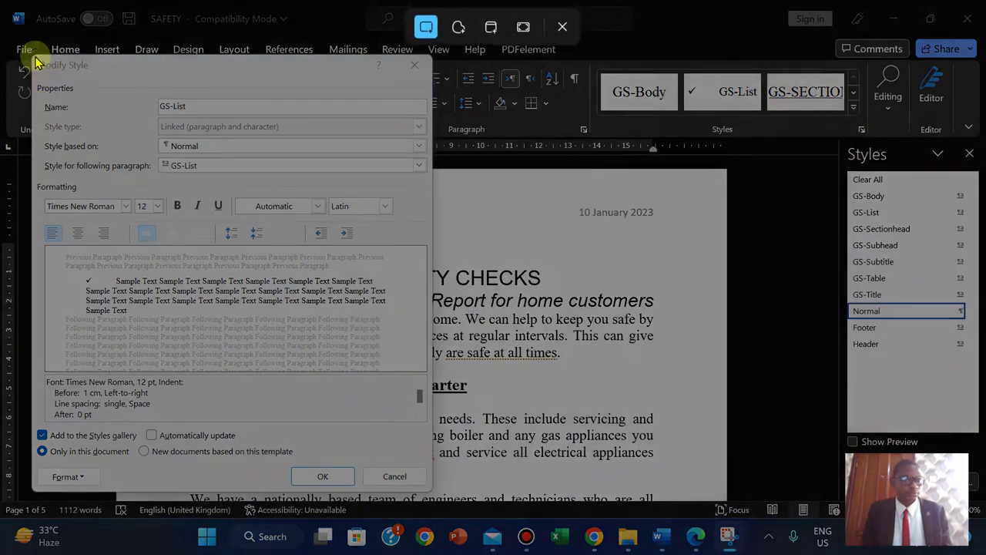
pyautogui.moveTo(33, 54); pyautogui.dragTo(428, 490)
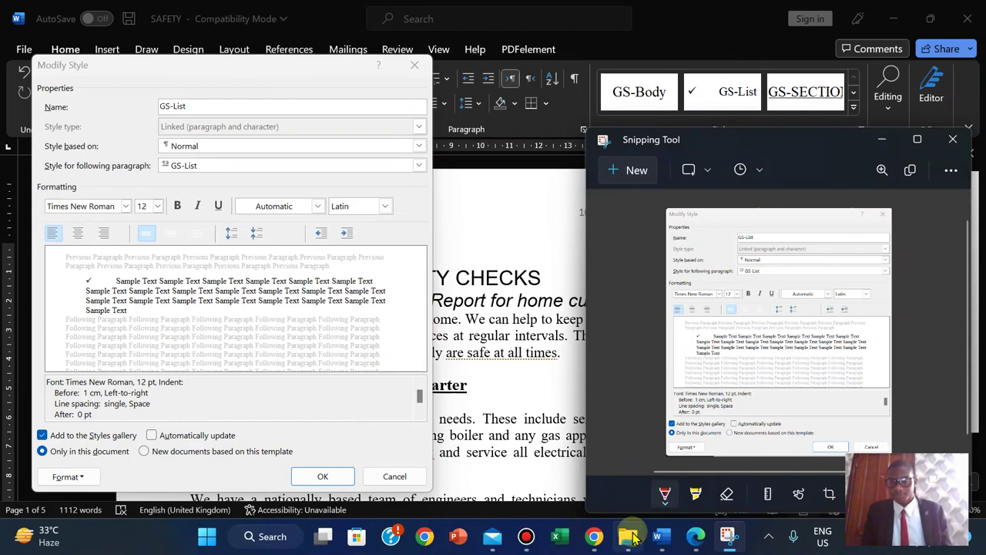
# Confirm the GS-List style and paste its screenshot into the evidence document.
pyautogui.moveTo(630, 537)
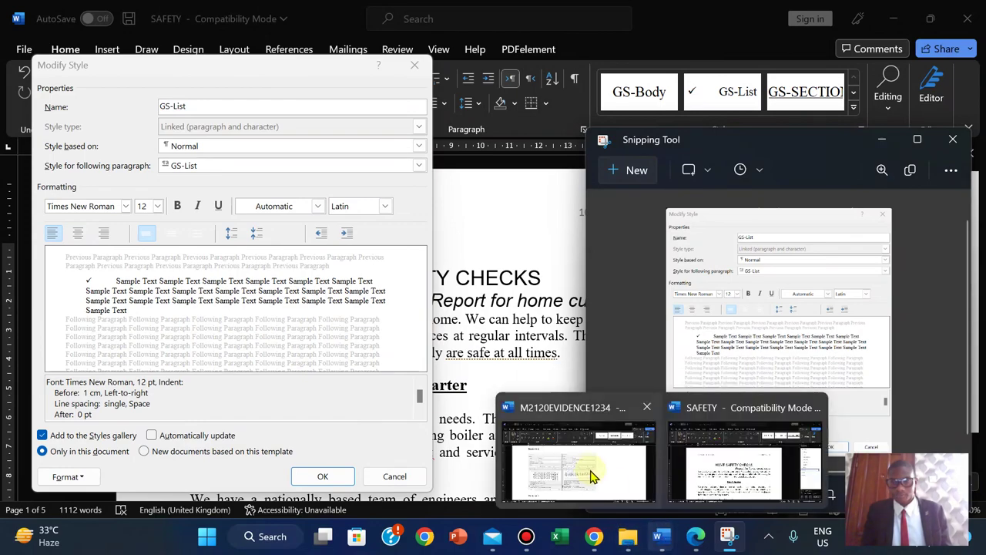
pyautogui.moveTo(589, 472)
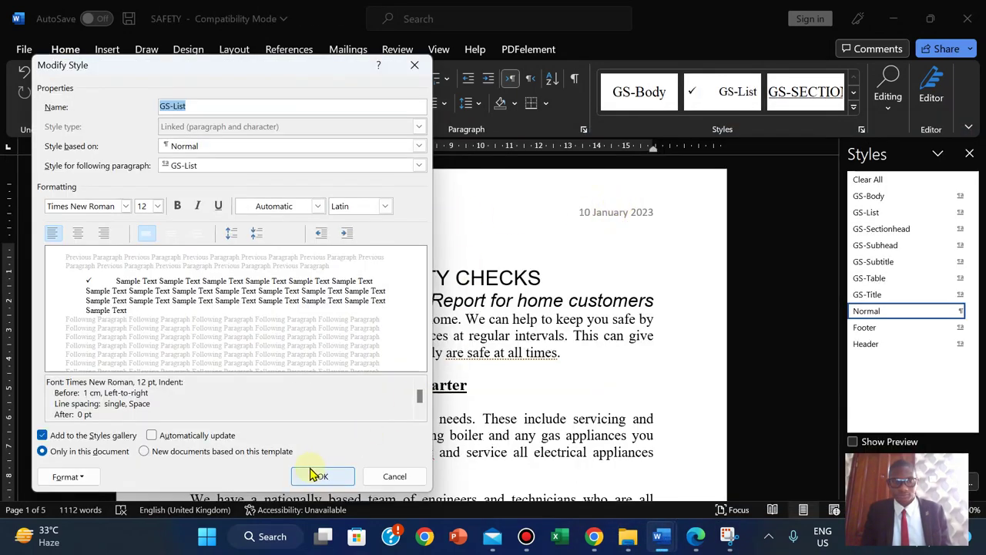
pyautogui.click(316, 474)
pyautogui.moveTo(658, 537)
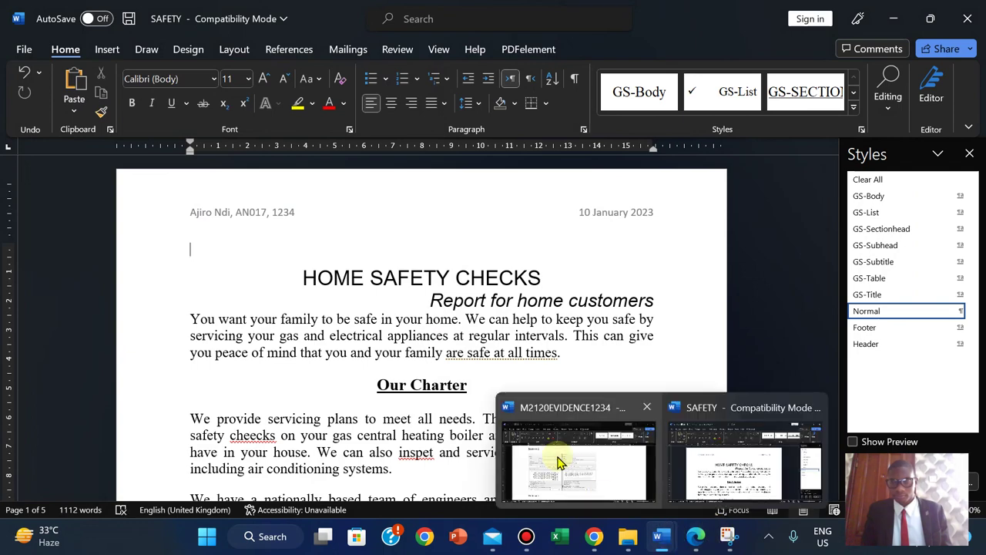
pyautogui.click(557, 460)
pyautogui.hotkey('ctrl', 'v')
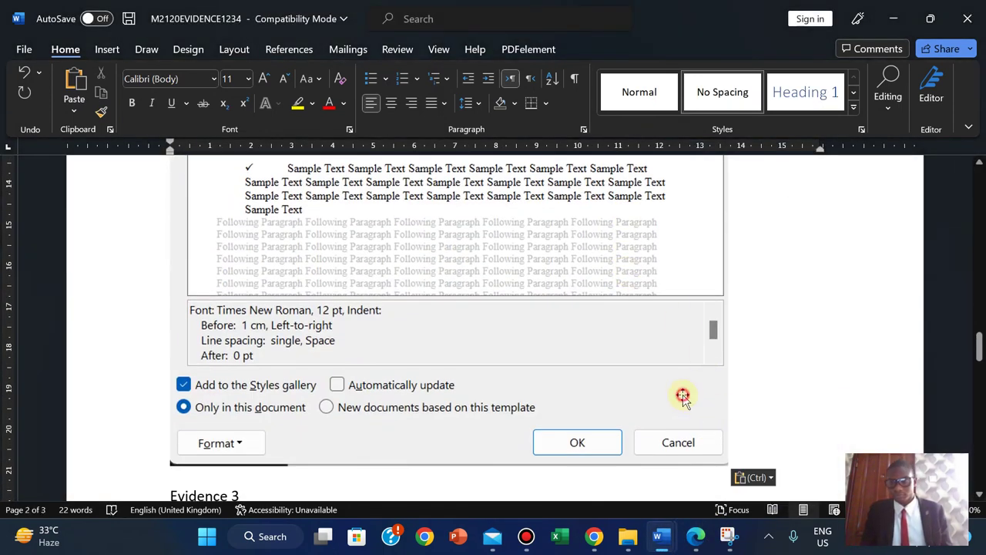
pyautogui.click(683, 395)
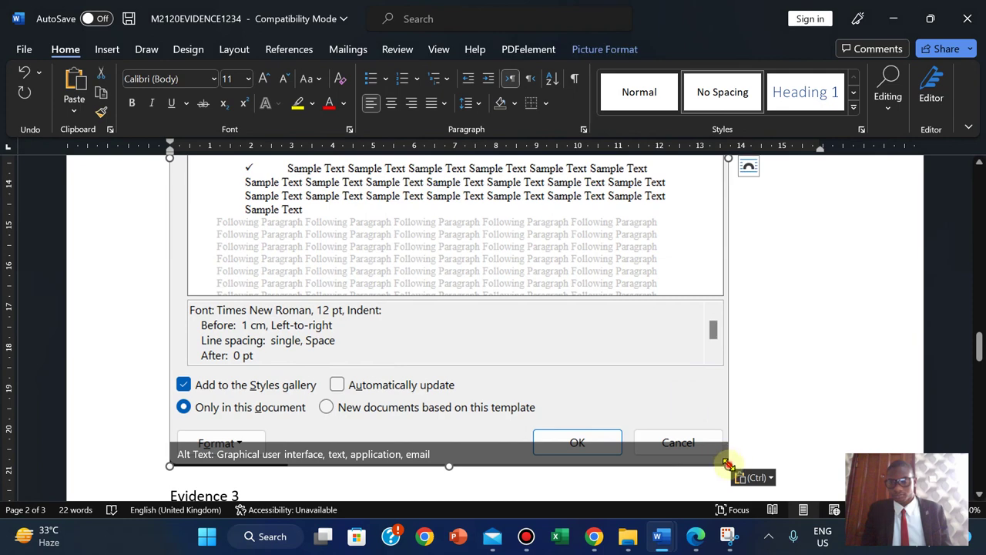
# Shrink the GS-List screenshot to fit the row under Evidence 2.
pyautogui.moveTo(728, 464); pyautogui.dragTo(426, 168)
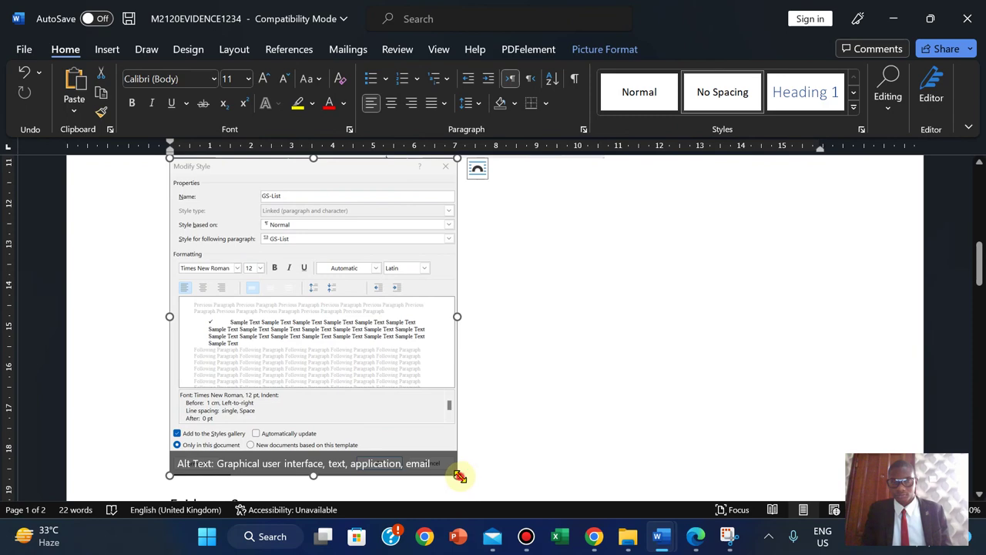
pyautogui.moveTo(460, 476); pyautogui.dragTo(370, 352)
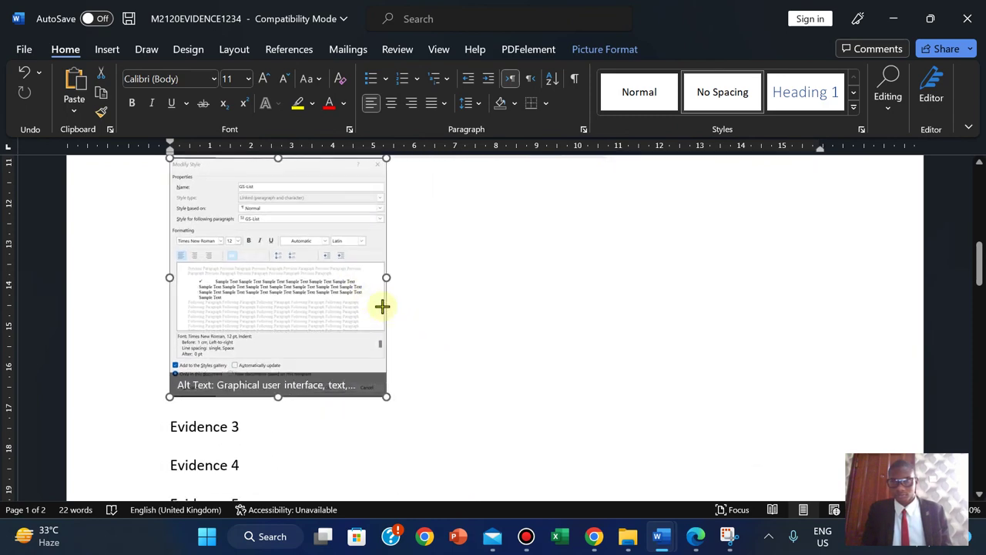
pyautogui.scroll(3, 378, 301)
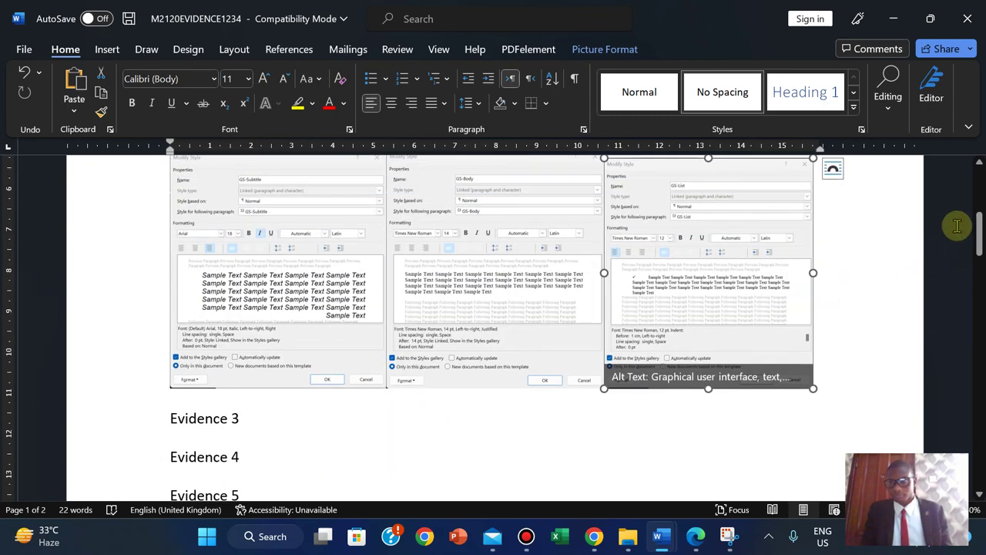
pyautogui.click(869, 251)
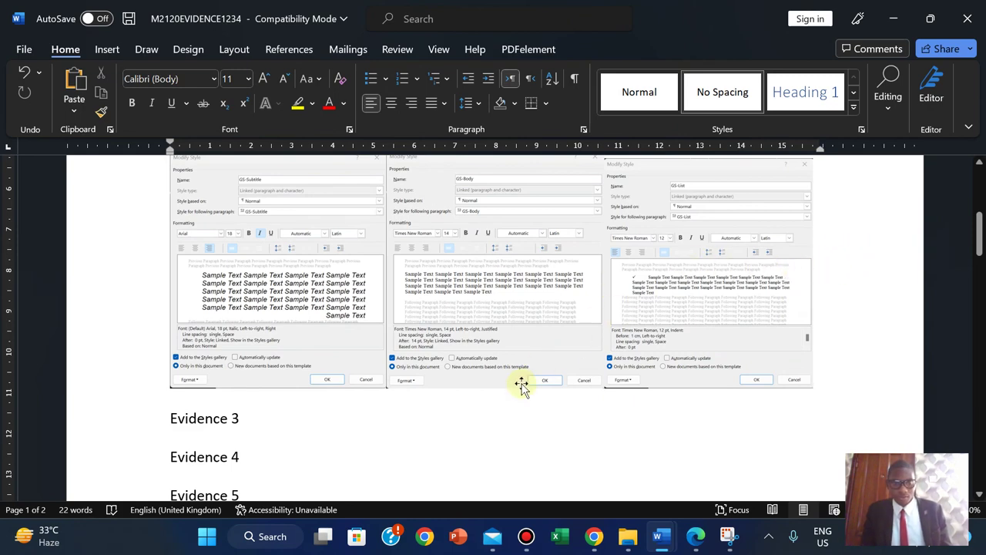
pyautogui.moveTo(977, 249); pyautogui.dragTo(976, 231)
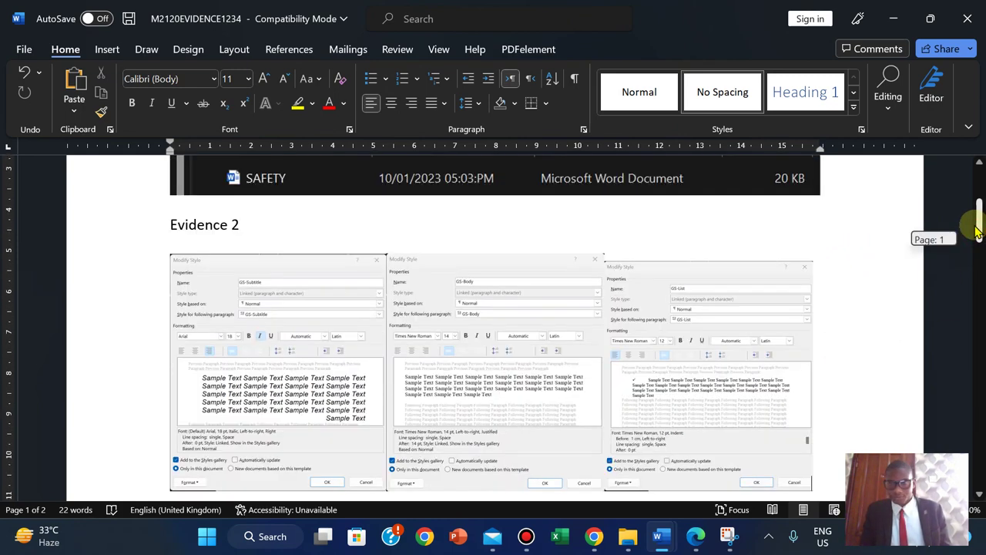
# Fine-tune the sizes of the third, middle and first style screenshots so all three line up.
pyautogui.click(789, 281)
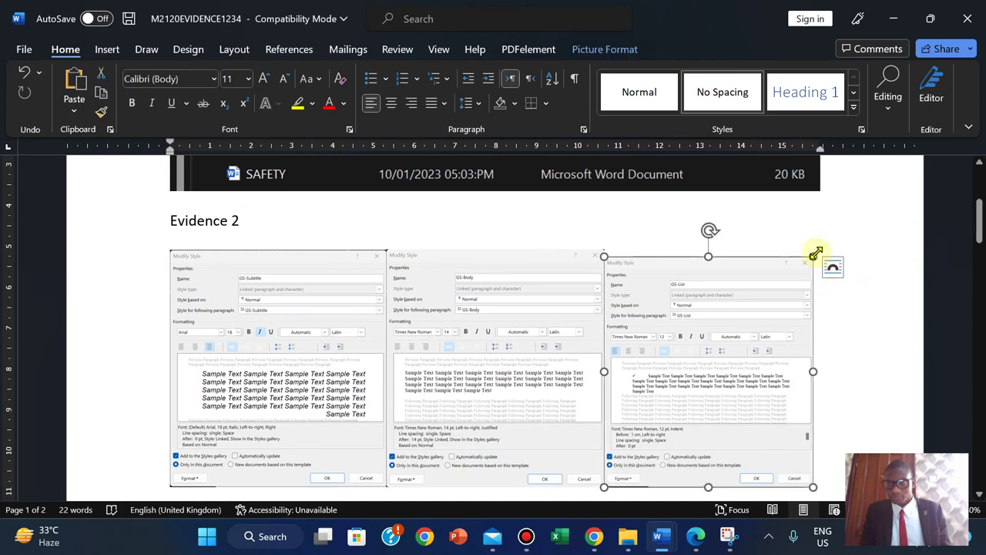
pyautogui.moveTo(815, 255)
pyautogui.mouseDown()
pyautogui.moveTo(817, 244)
pyautogui.moveTo(810, 253)
pyautogui.mouseUp()
pyautogui.click(836, 320)
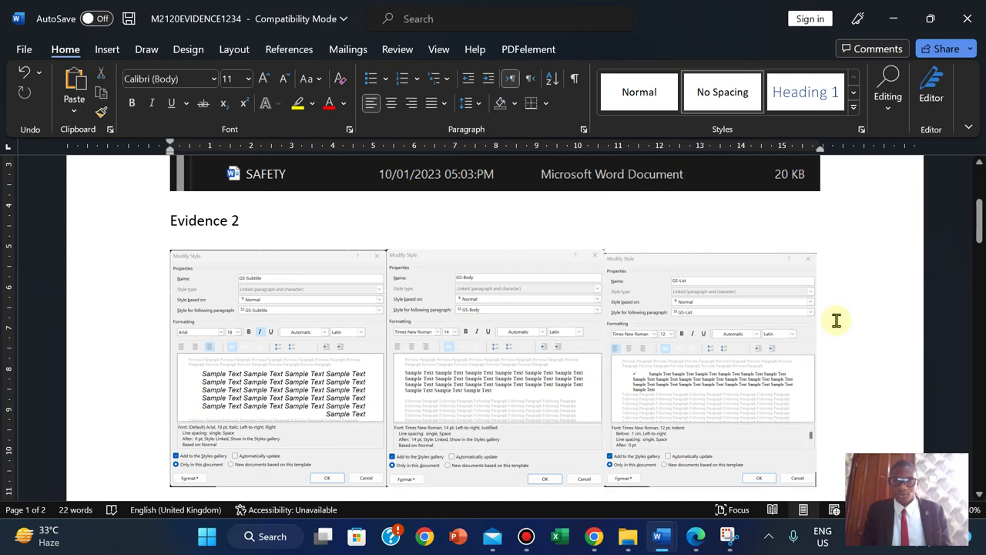
pyautogui.click(552, 279)
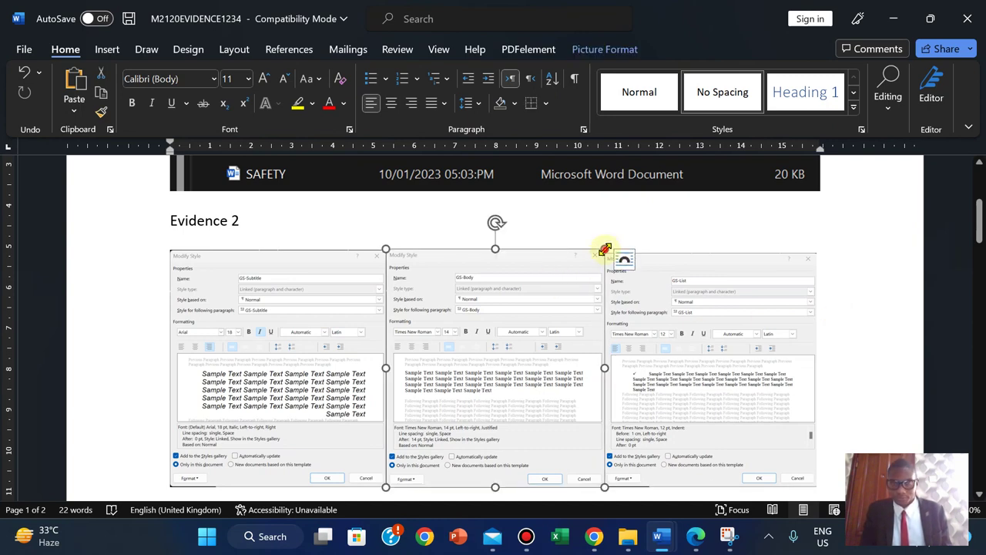
pyautogui.moveTo(602, 252); pyautogui.dragTo(600, 254)
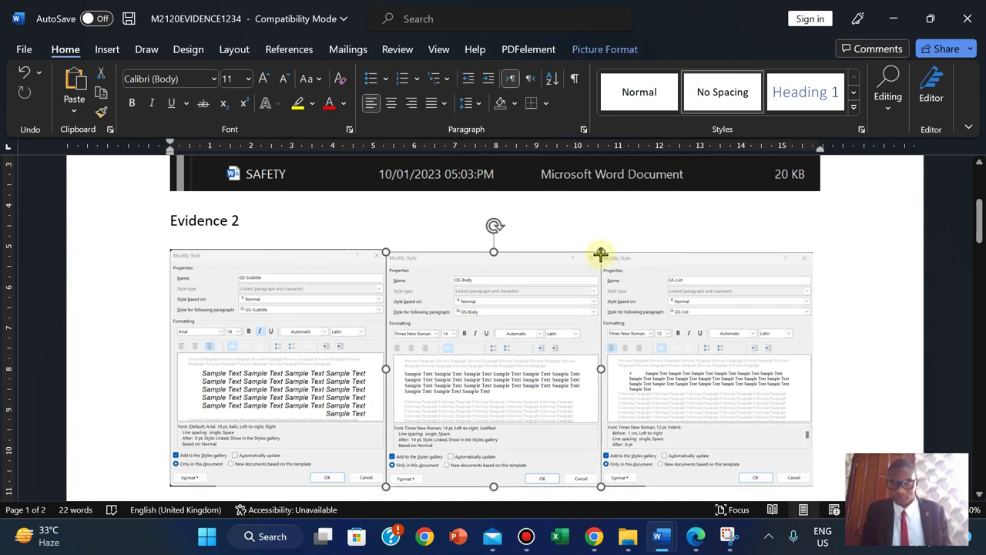
pyautogui.click(711, 280)
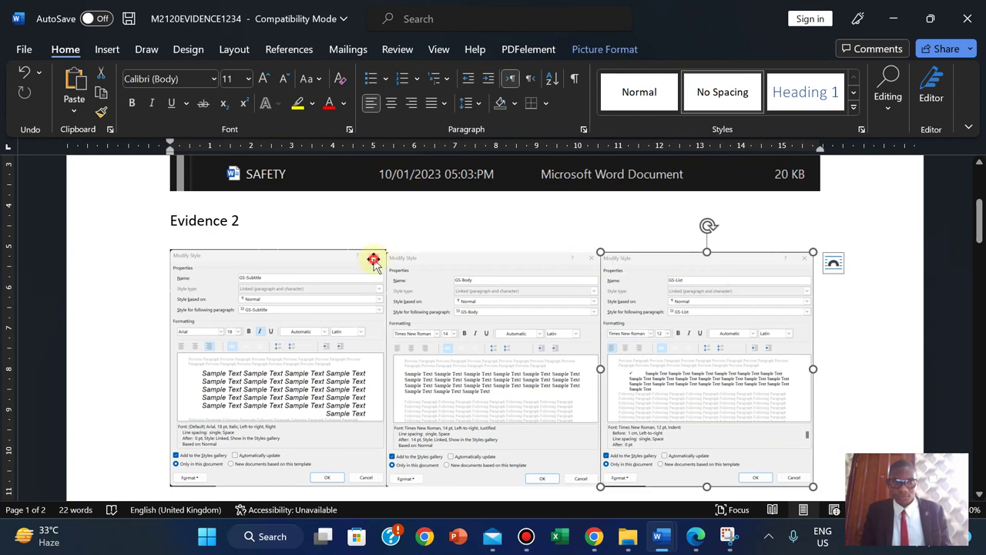
pyautogui.click(373, 260)
pyautogui.moveTo(387, 249); pyautogui.dragTo(383, 252)
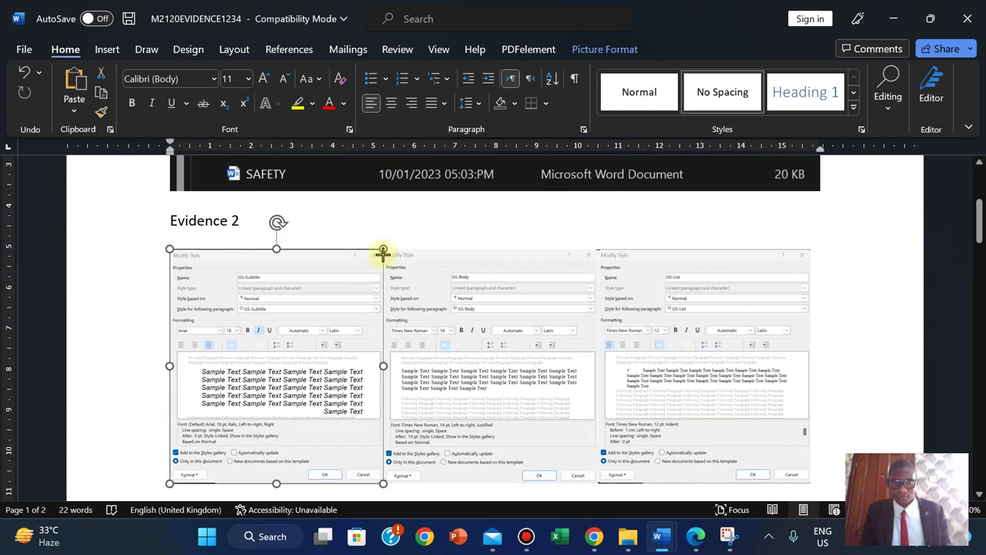
pyautogui.click(479, 222)
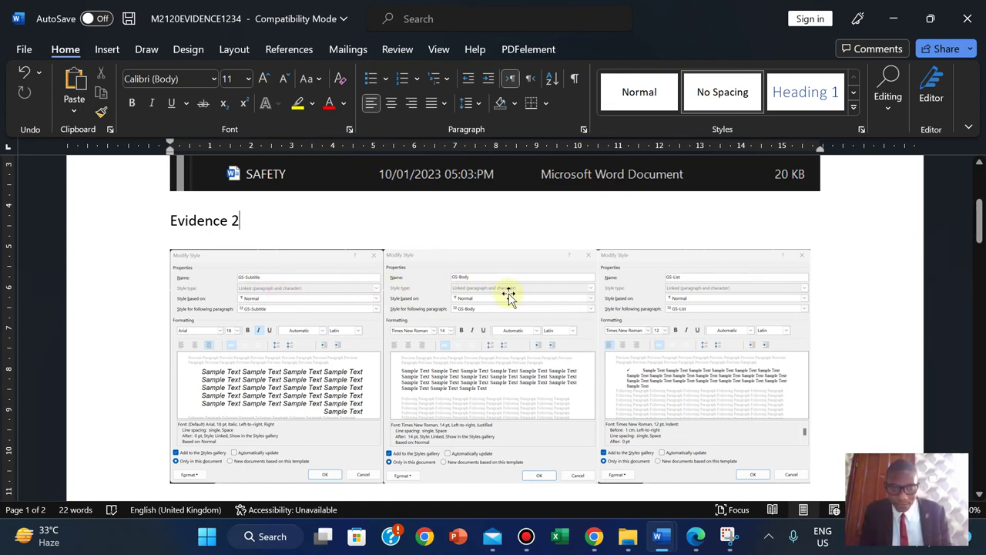
# Highlight step 3 and the Evidence 2 instructions in green in the exam paper PDF.
pyautogui.click(698, 535)
pyautogui.scroll(-2, 529, 347)
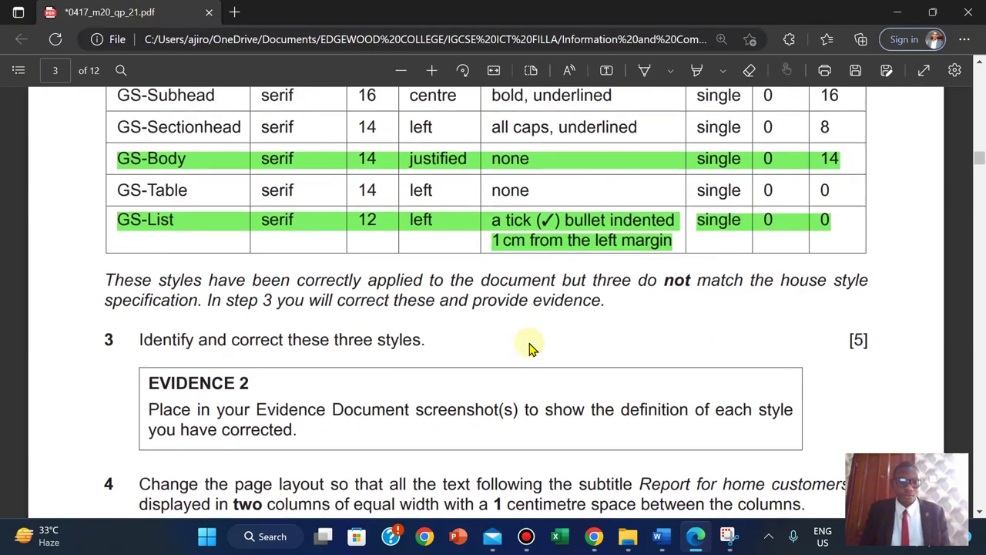
pyautogui.scroll(-3, 529, 348)
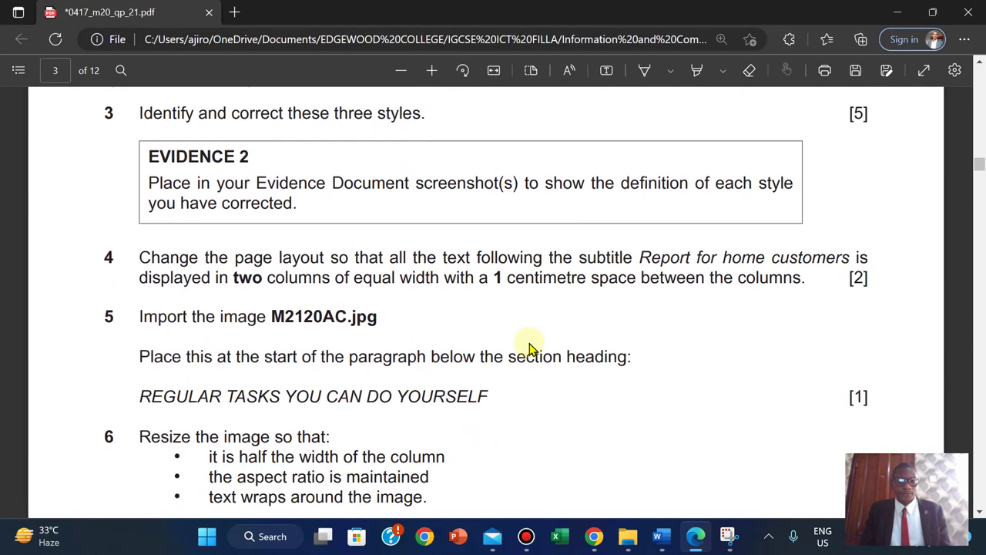
pyautogui.scroll(4, 528, 347)
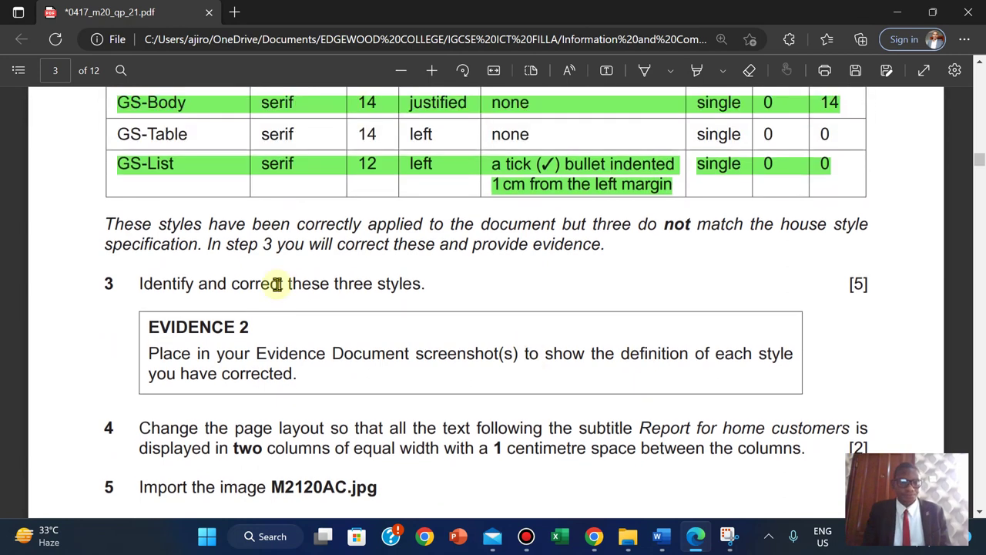
pyautogui.moveTo(101, 282); pyautogui.dragTo(307, 378)
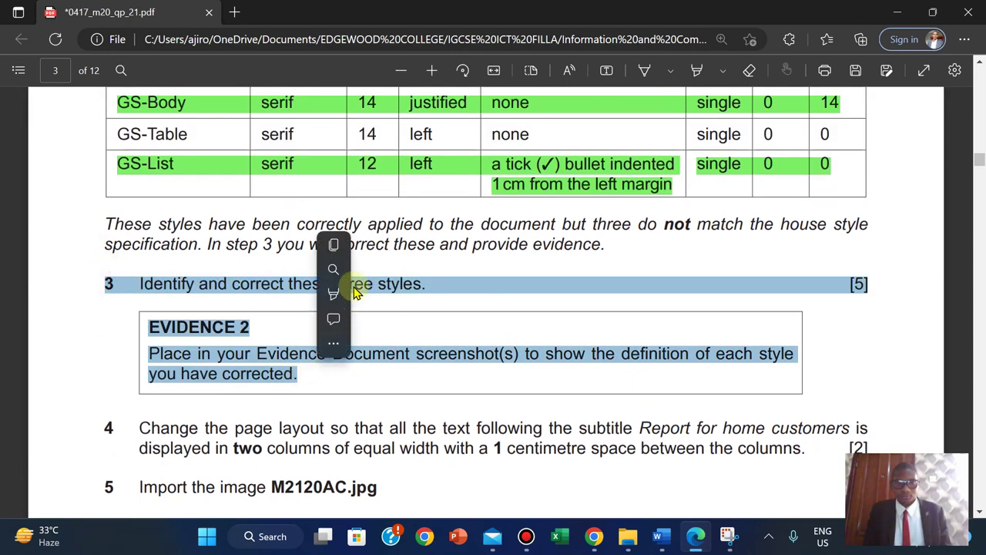
pyautogui.moveTo(347, 281)
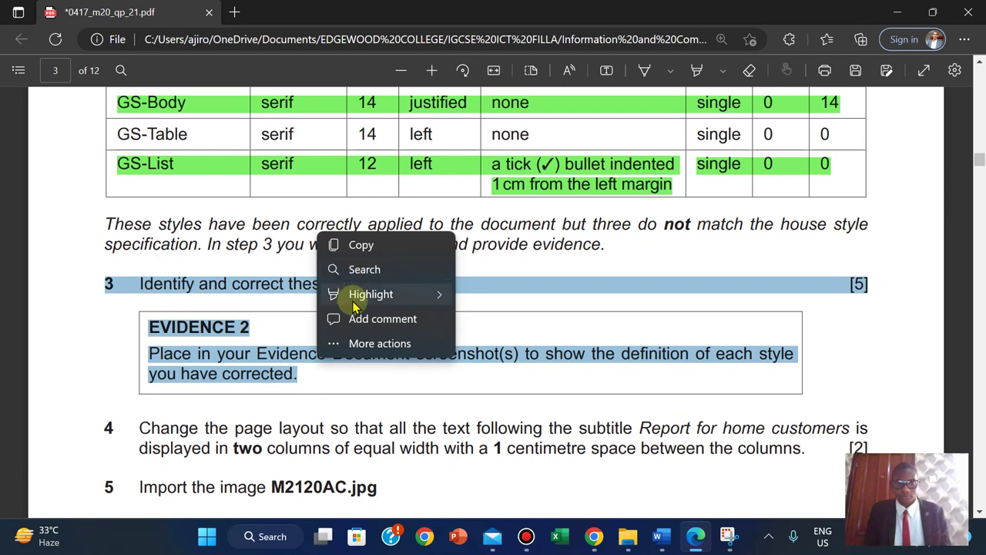
pyautogui.click(498, 318)
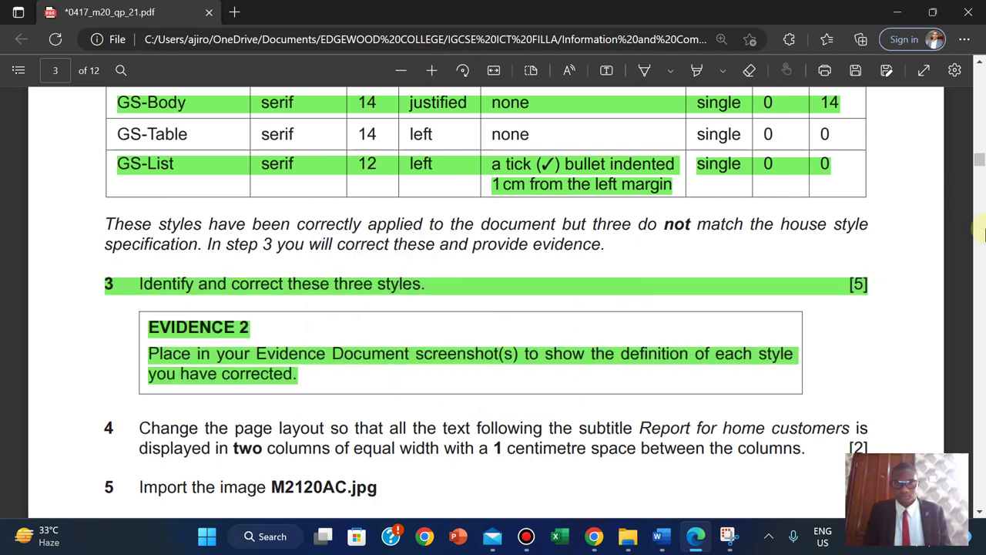
pyautogui.scroll(-3, 977, 165)
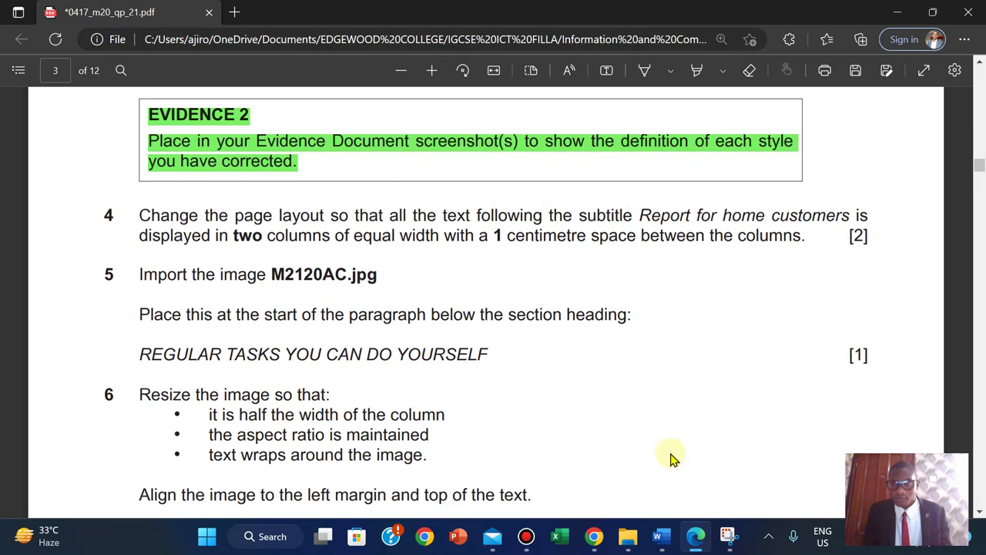
# Glance at the SAFETY document, review task 4 in the PDF again, then return to SAFETY.
pyautogui.moveTo(659, 541)
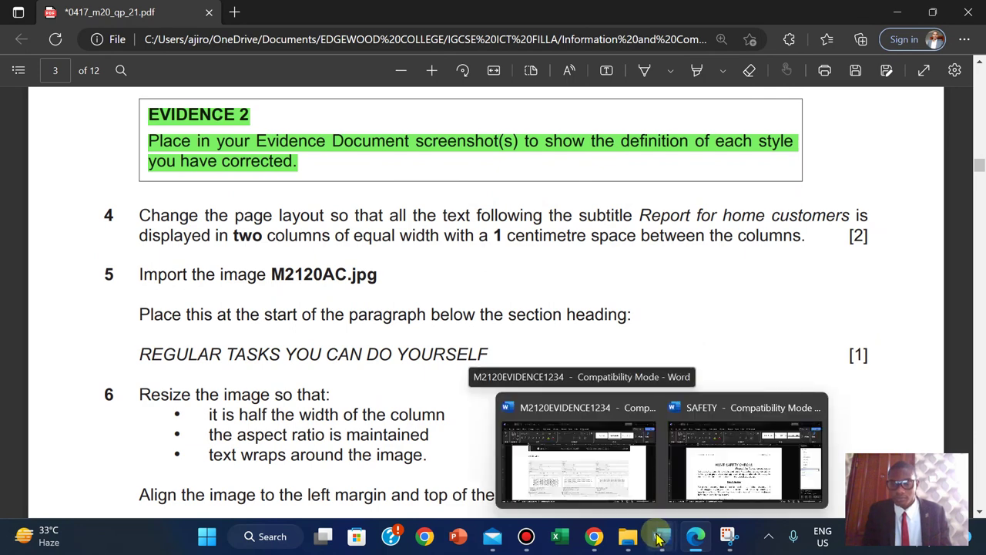
pyautogui.click(736, 466)
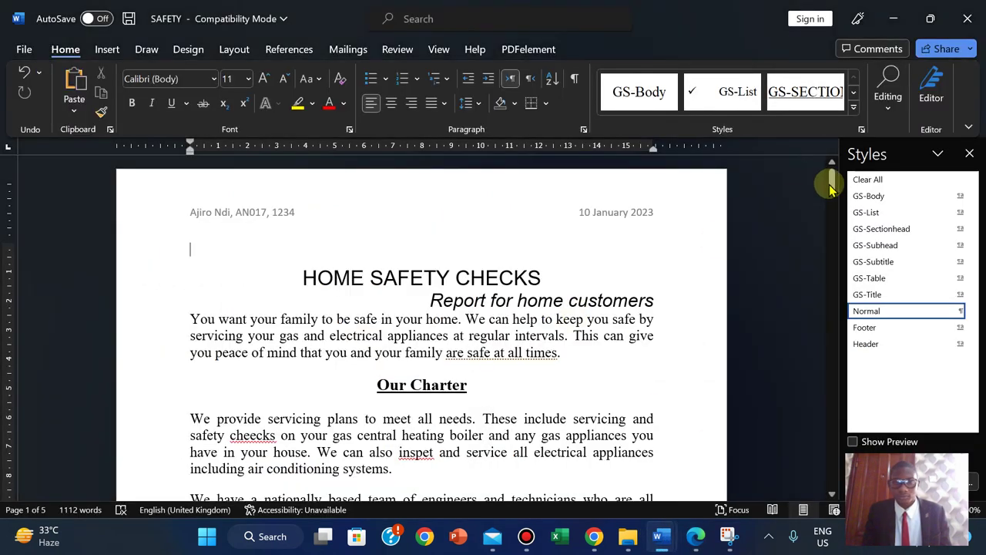
pyautogui.moveTo(834, 182)
pyautogui.mouseDown()
pyautogui.moveTo(831, 208)
pyautogui.moveTo(832, 177)
pyautogui.mouseUp()
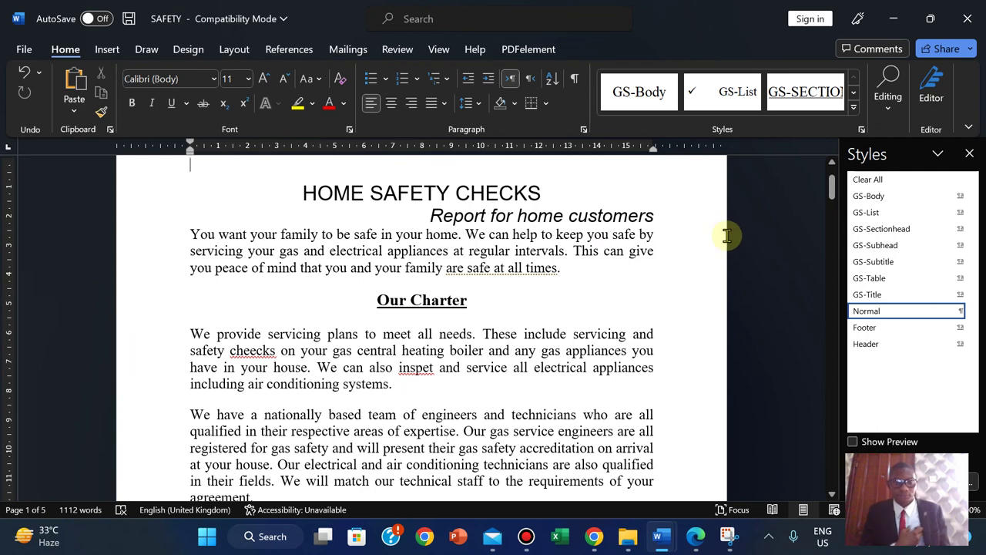
pyautogui.click(694, 540)
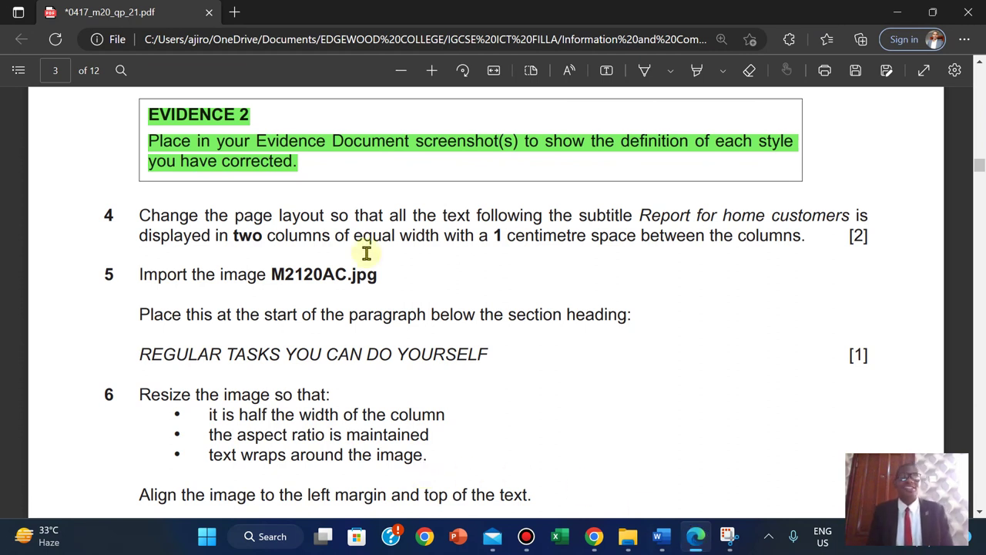
pyautogui.moveTo(557, 7)
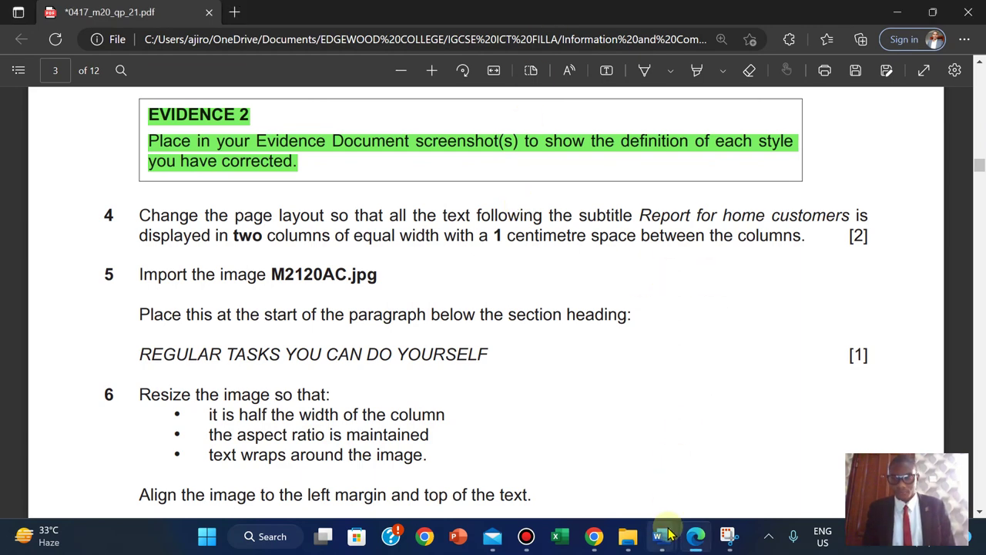
pyautogui.moveTo(659, 536)
pyautogui.click(722, 470)
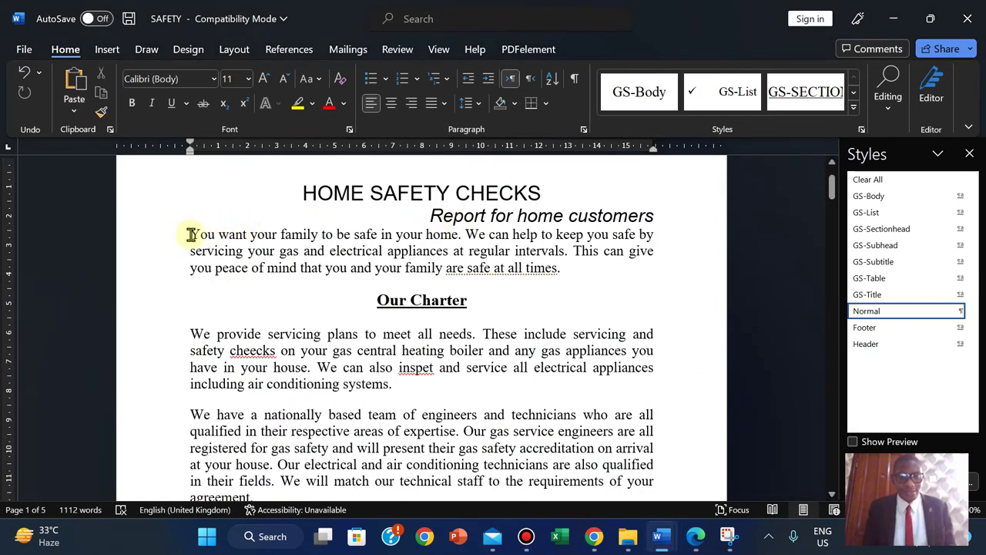
# Select the SAFETY text from 'You want' through 'thermostat.', checking the exam PDF before and after.
pyautogui.click(693, 534)
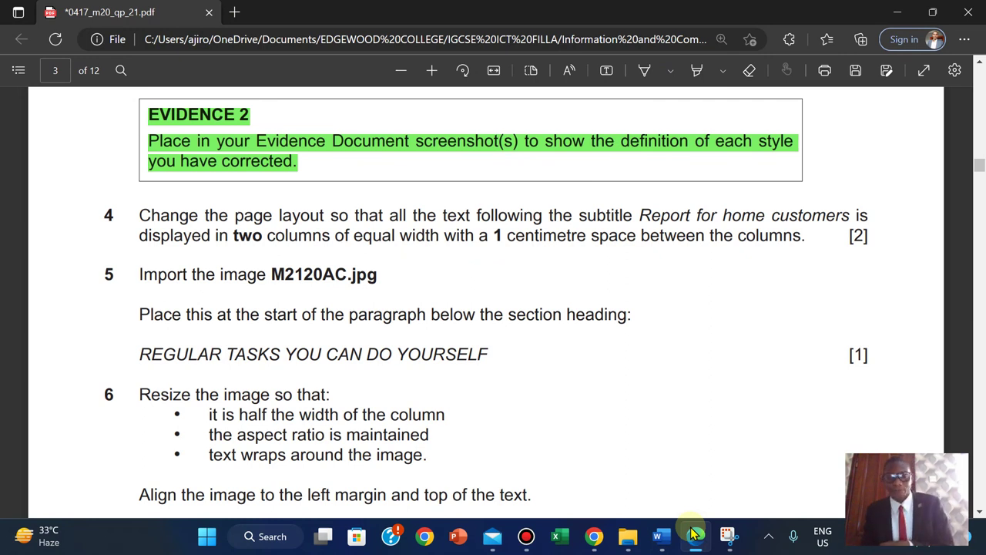
pyautogui.moveTo(661, 536)
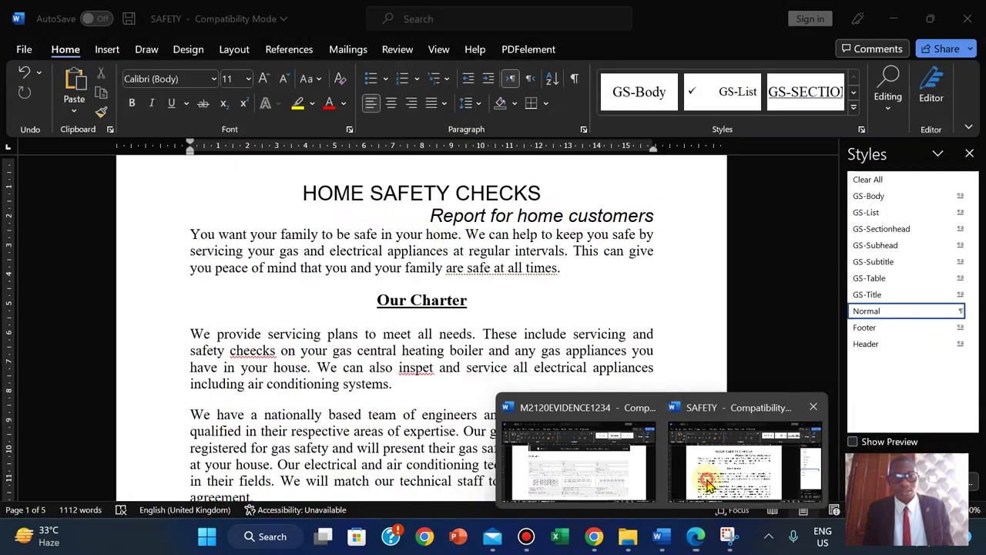
pyautogui.click(707, 482)
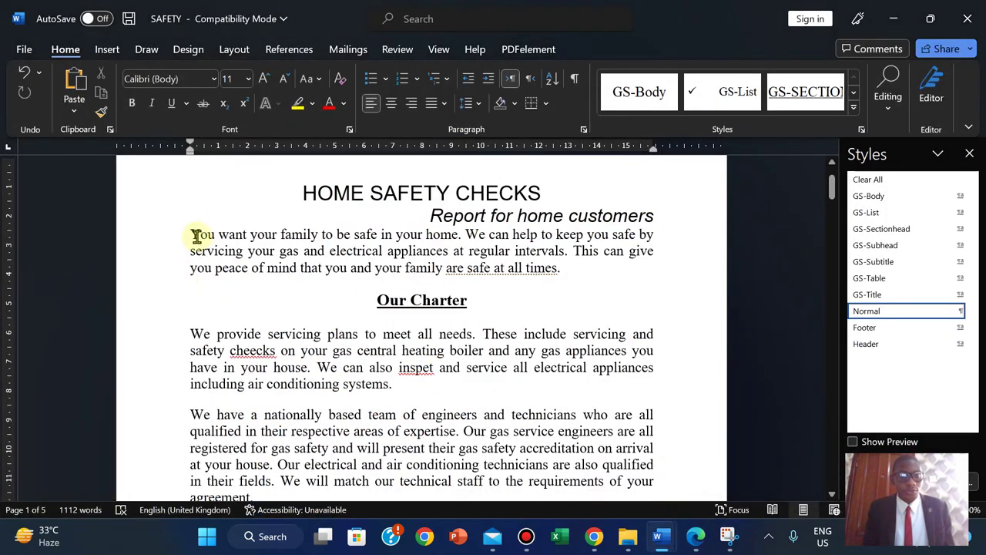
pyautogui.moveTo(191, 232); pyautogui.dragTo(634, 402)
pyautogui.scroll(-10, 634, 402)
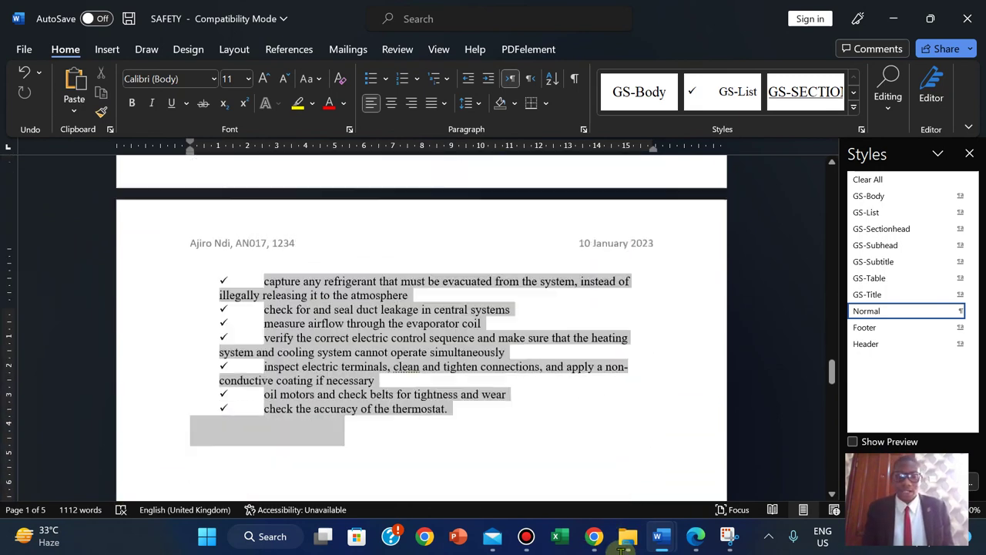
pyautogui.moveTo(418, 183); pyautogui.dragTo(448, 309)
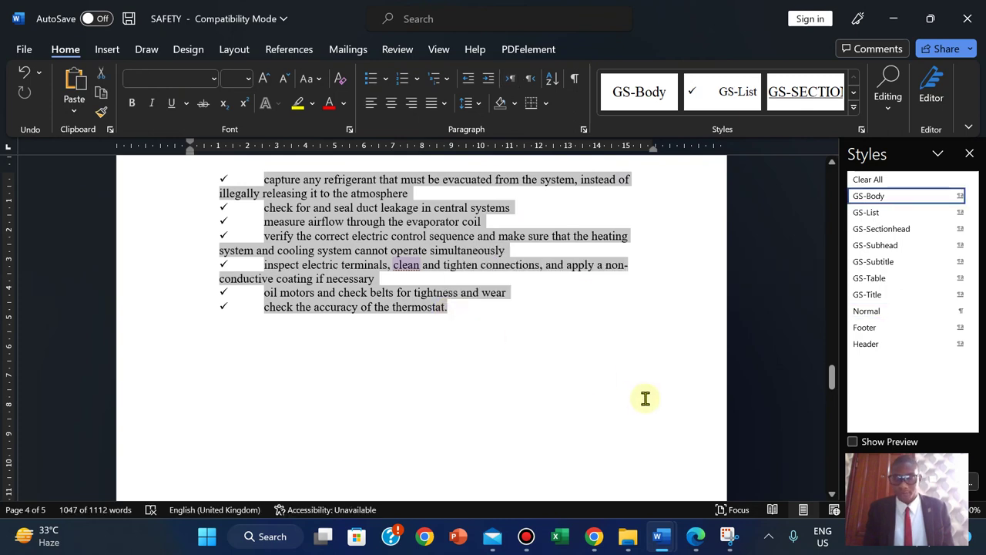
pyautogui.click(697, 537)
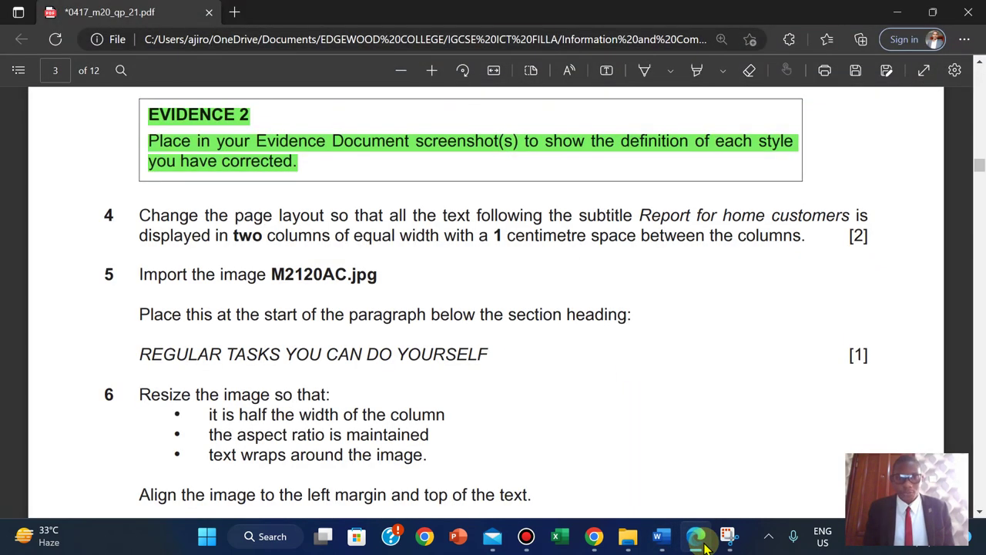
pyautogui.click(703, 542)
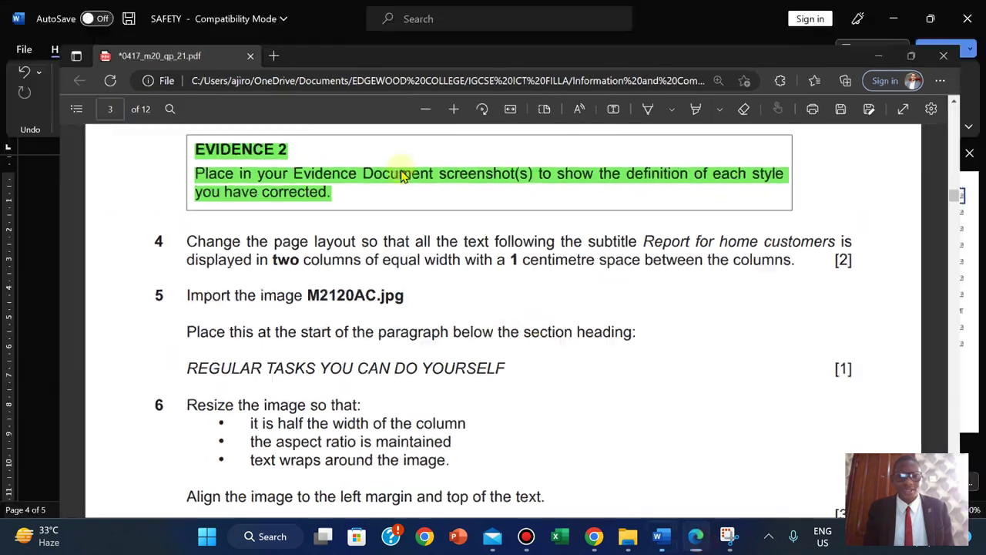
# Format the selected SAFETY text as Two equal-width columns with 1 cm spacing.
pyautogui.click(231, 51)
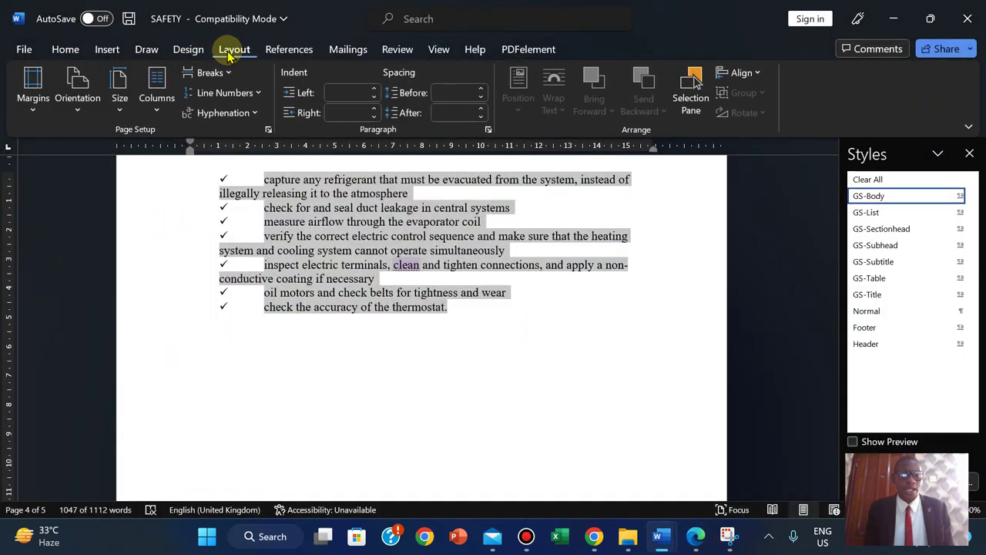
pyautogui.click(166, 114)
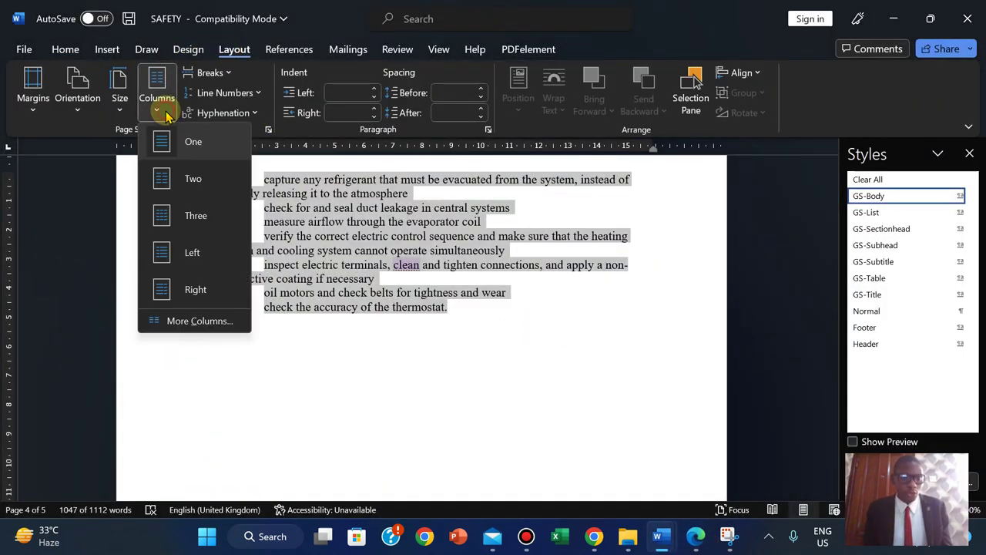
pyautogui.click(207, 318)
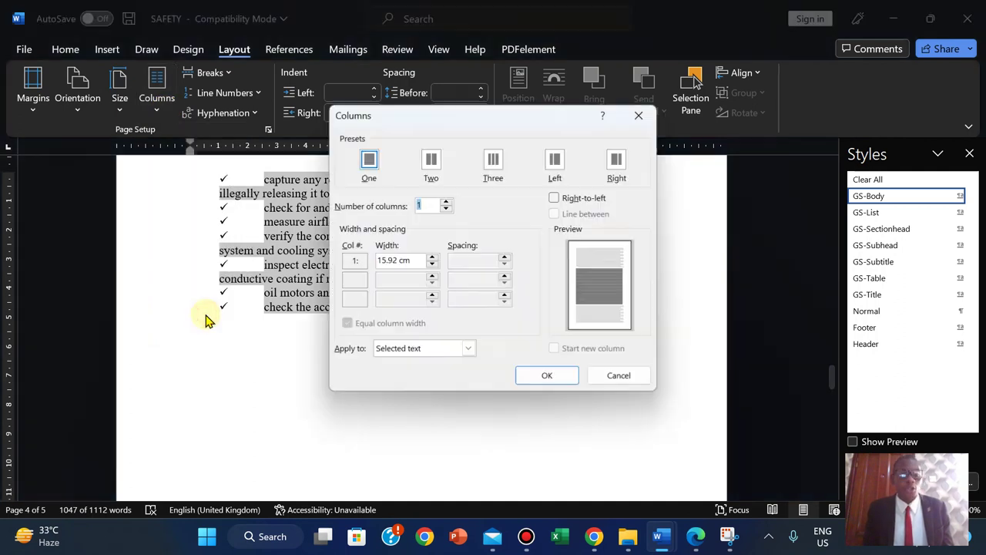
pyautogui.click(432, 162)
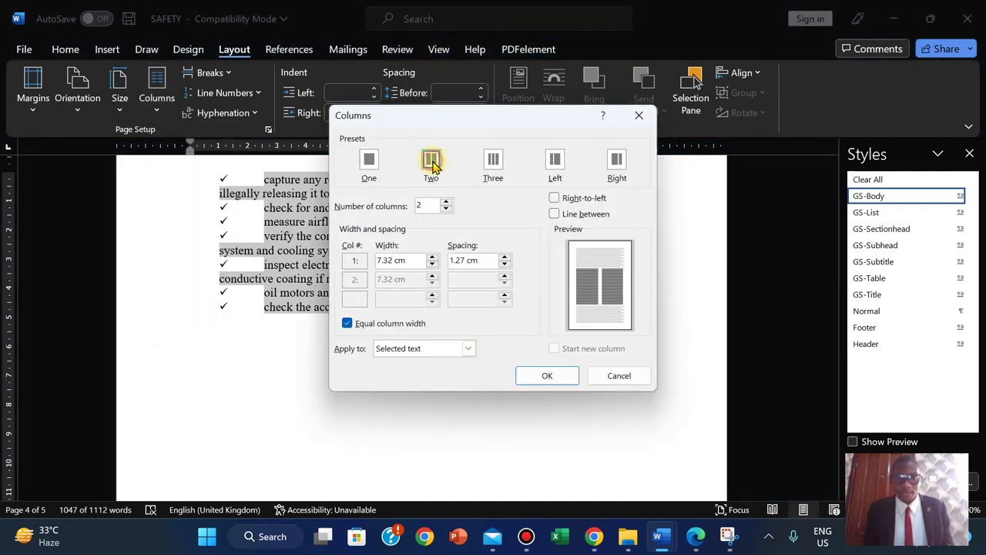
pyautogui.click(505, 266)
pyautogui.click(505, 266)
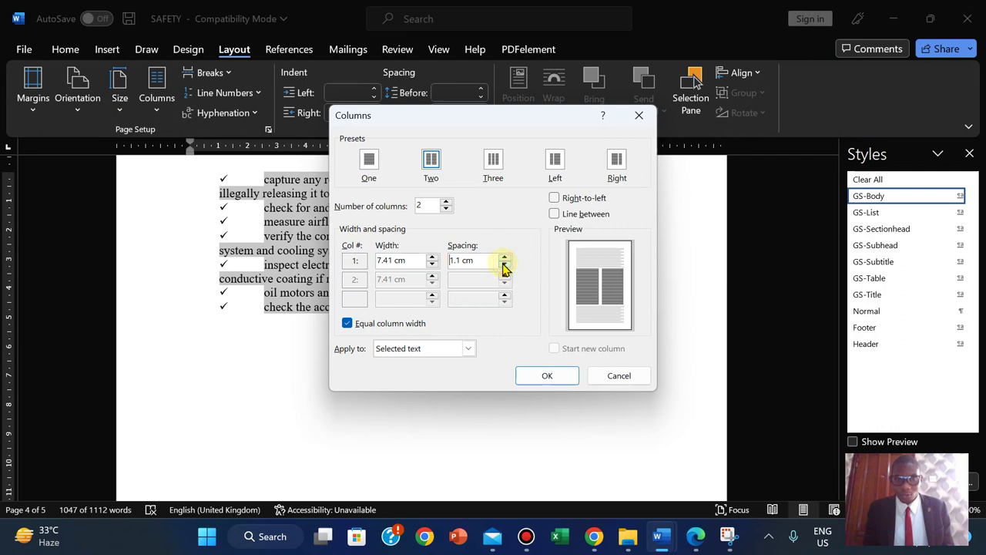
pyautogui.click(505, 266)
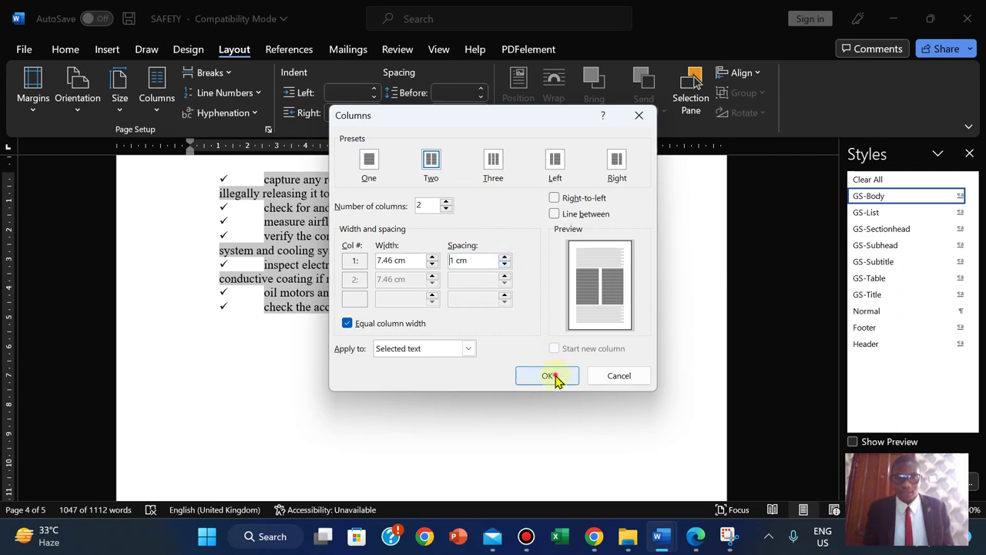
pyautogui.click(548, 376)
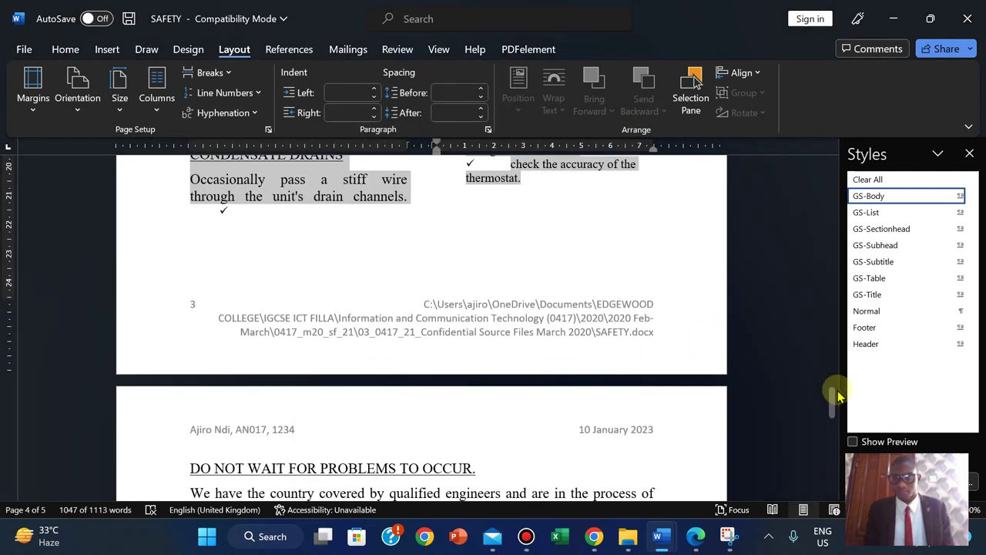
pyautogui.moveTo(838, 395); pyautogui.dragTo(770, 259)
# Undo the column change with Ctrl+Z and review the resulting 5-page single-column document.
pyautogui.hotkey('ctrl', 'z')
pyautogui.click(471, 432)
pyautogui.scroll(5, 748, 193)
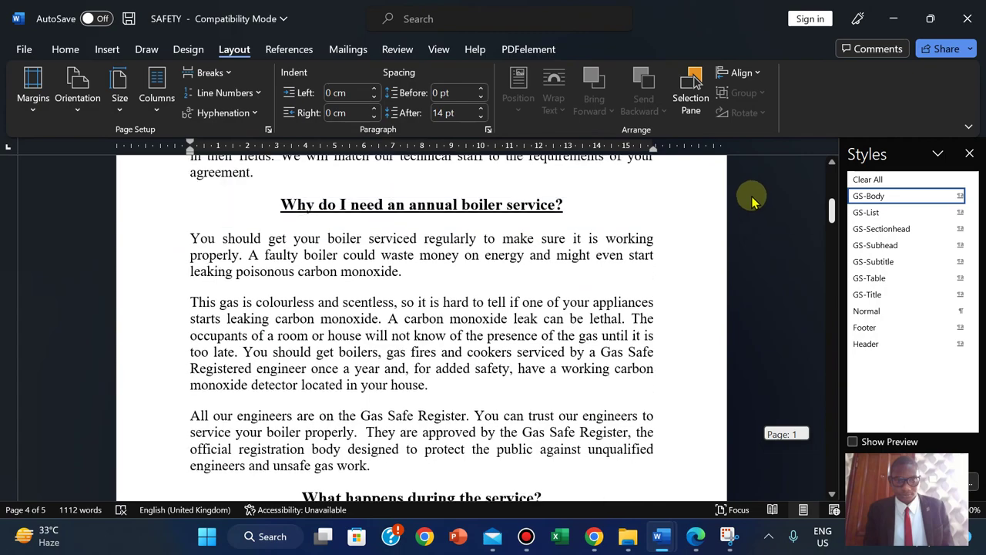
pyautogui.scroll(-8, 751, 216)
pyautogui.scroll(-20, 757, 254)
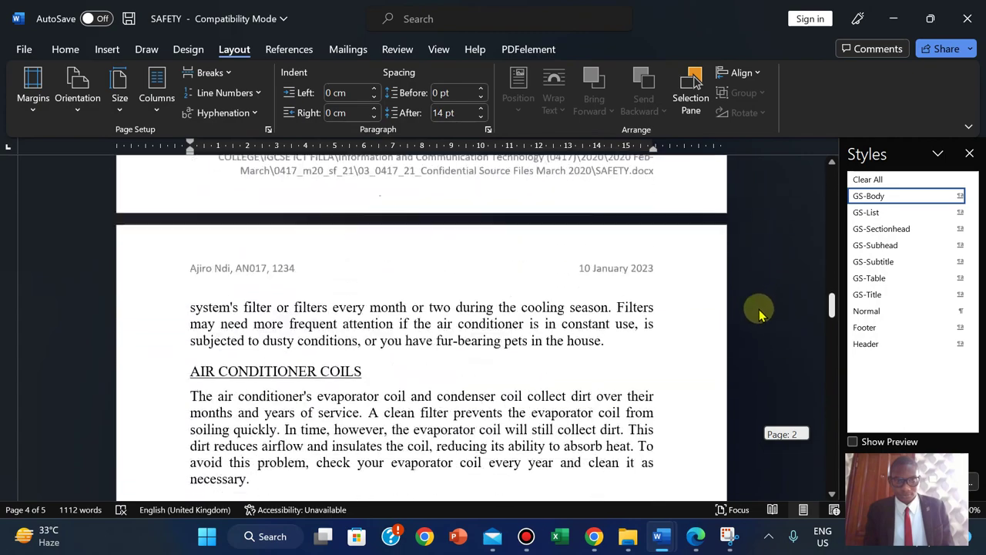
pyautogui.scroll(-12, 753, 382)
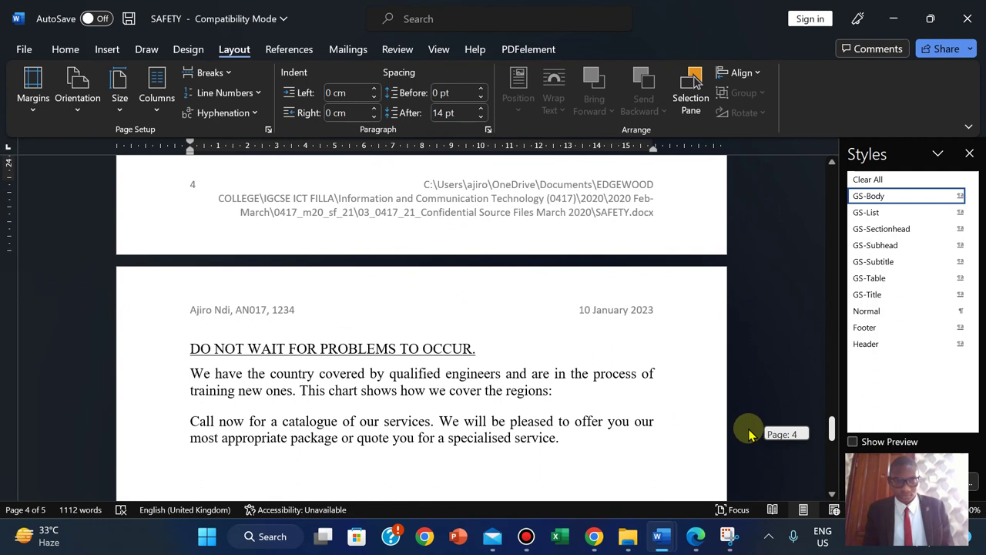
pyautogui.moveTo(747, 433)
pyautogui.mouseDown()
pyautogui.moveTo(751, 455)
pyautogui.moveTo(755, 403)
pyautogui.moveTo(753, 434)
pyautogui.mouseUp()
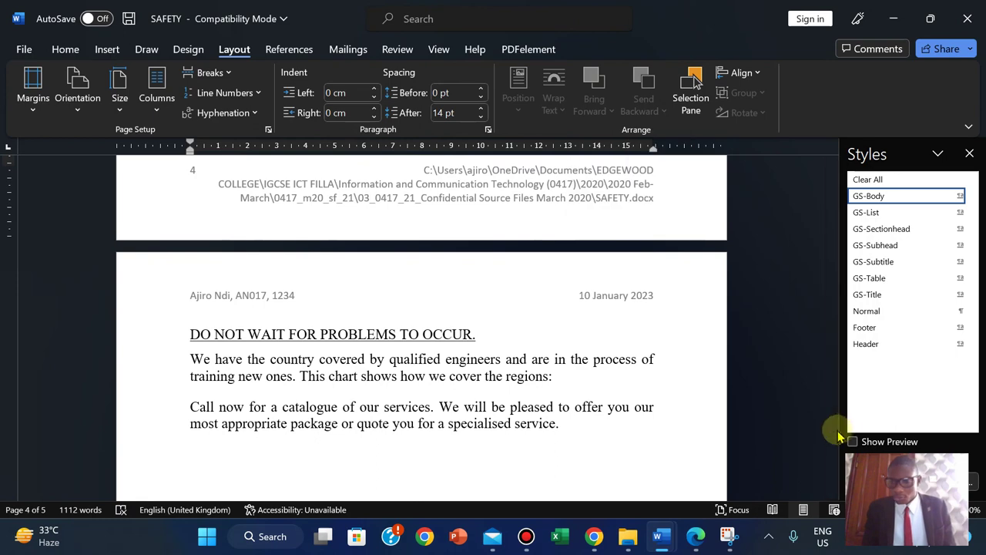
pyautogui.moveTo(834, 434); pyautogui.dragTo(832, 418)
# Set the text from the first paragraph to the end in two equal columns spaced 1 cm apart.
pyautogui.moveTo(594, 7)
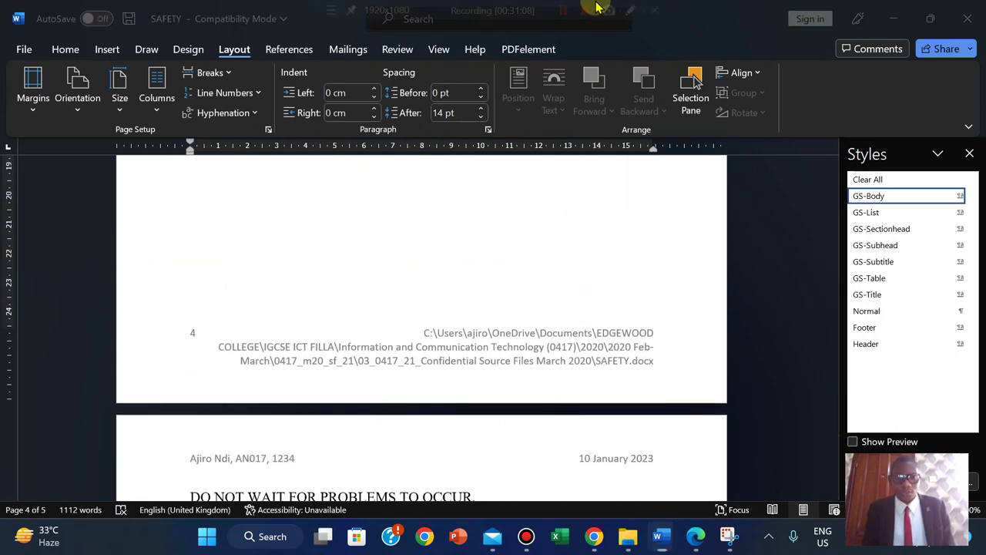
pyautogui.click(563, 10)
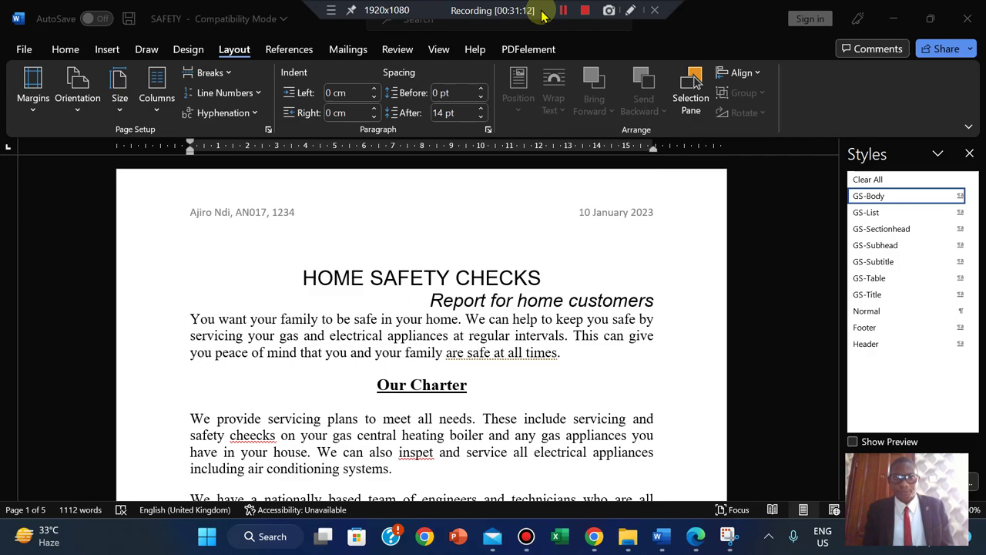
pyautogui.moveTo(828, 185); pyautogui.dragTo(771, 193)
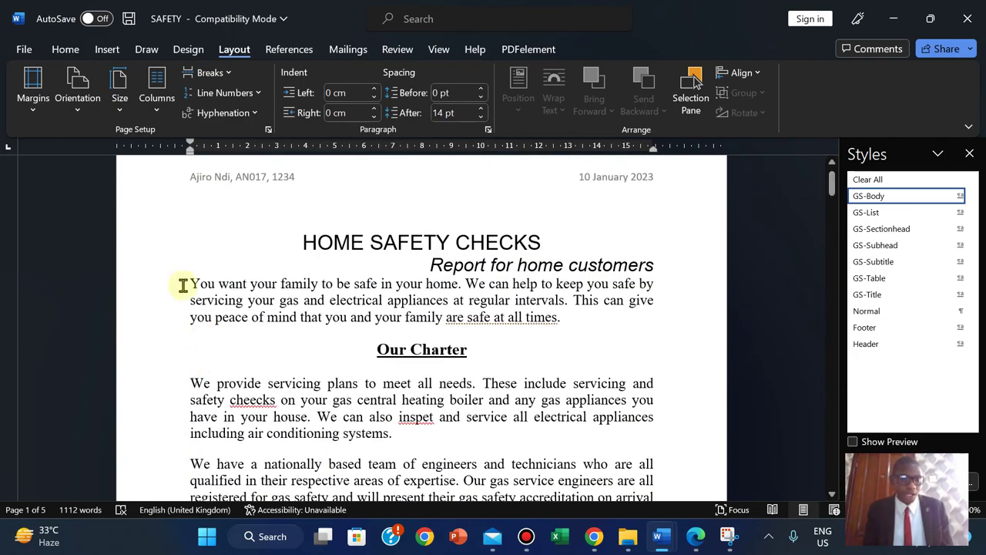
pyautogui.moveTo(258, 478); pyautogui.dragTo(571, 318)
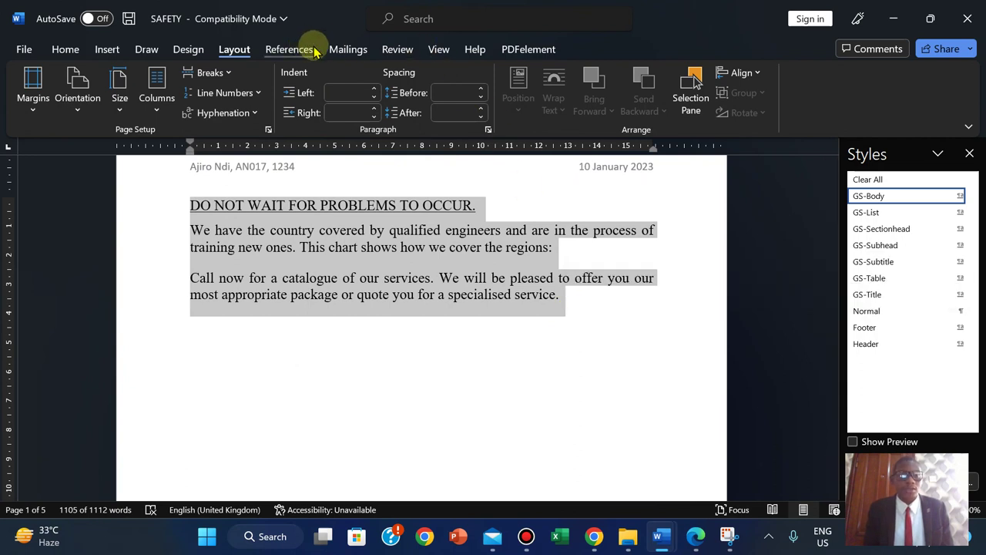
pyautogui.click(155, 116)
pyautogui.click(192, 331)
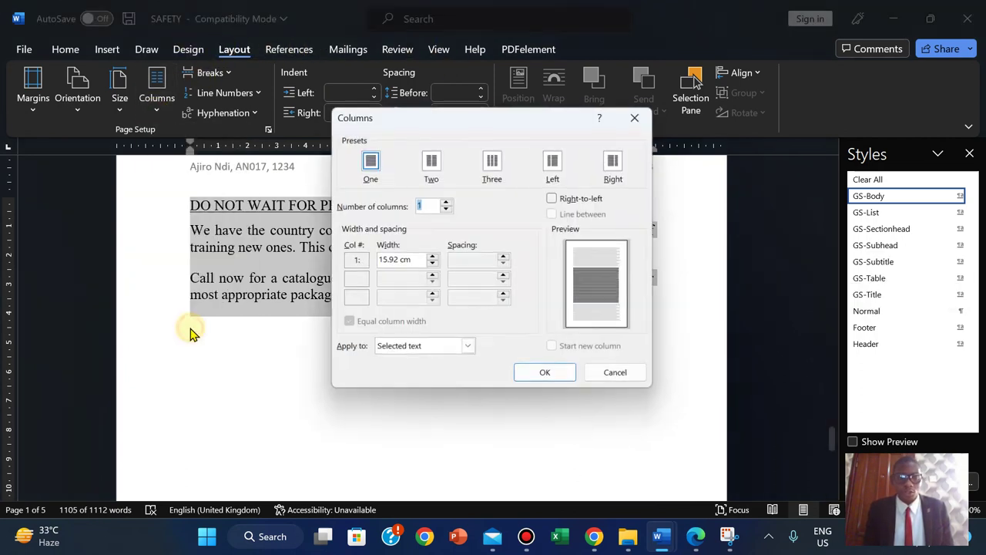
pyautogui.click(430, 166)
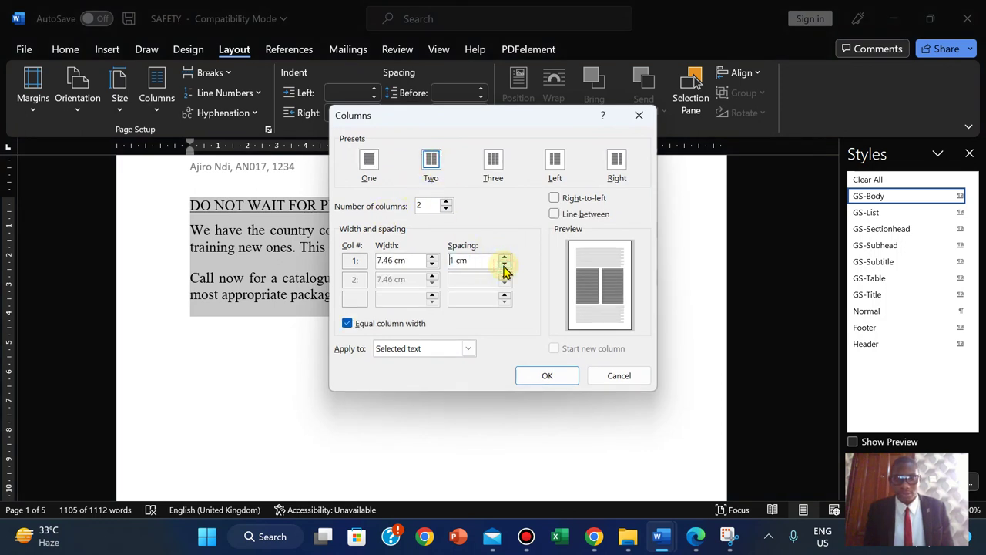
pyautogui.click(695, 536)
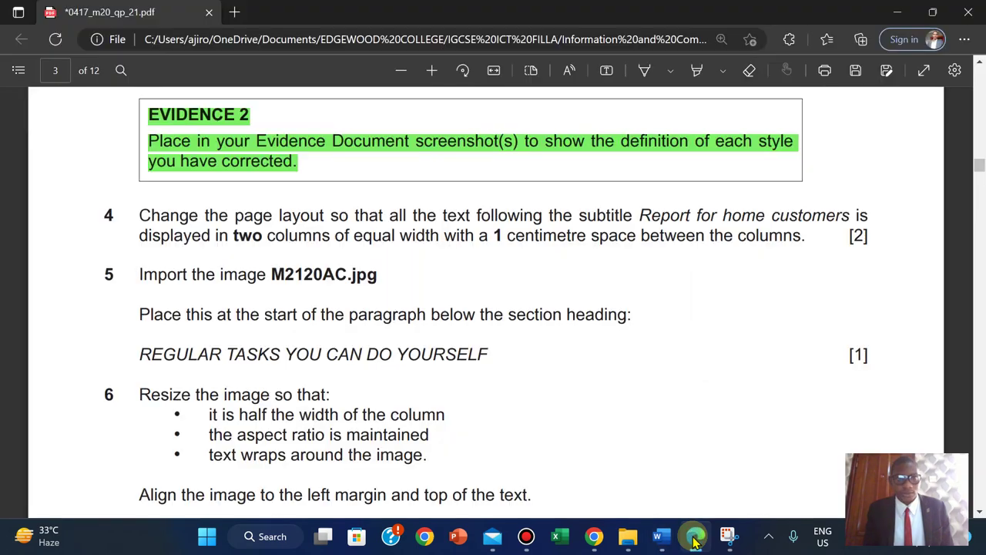
pyautogui.click(695, 538)
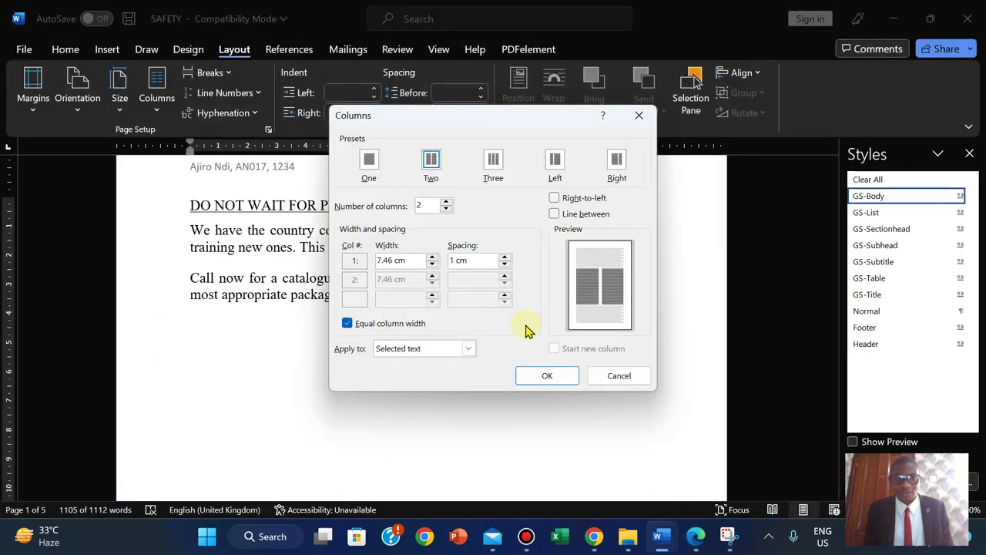
pyautogui.click(527, 374)
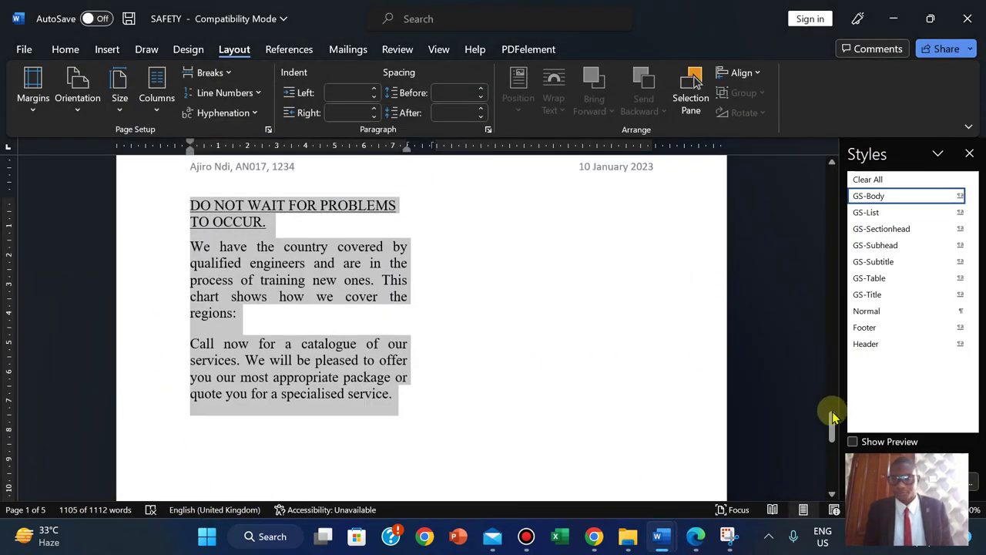
pyautogui.moveTo(830, 413); pyautogui.dragTo(755, 187)
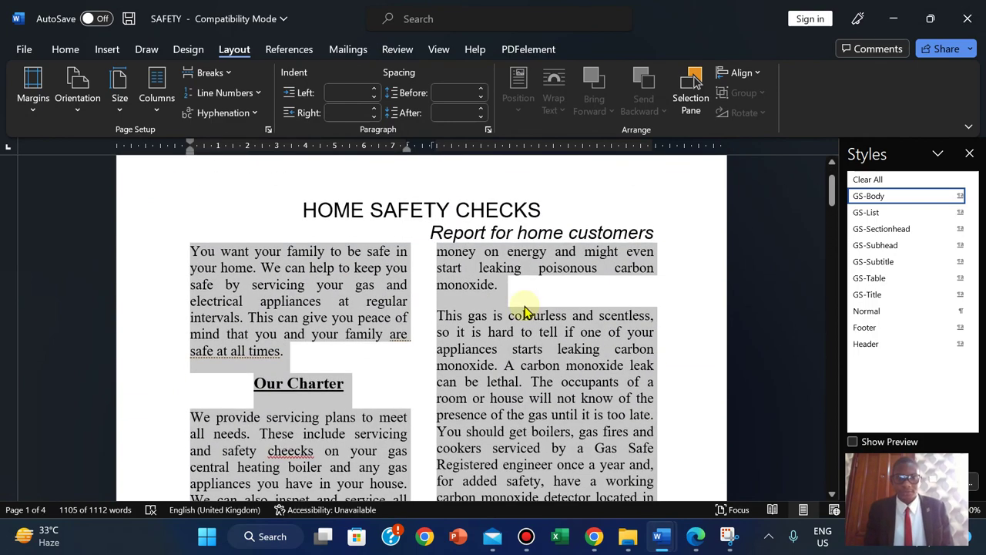
pyautogui.click(524, 312)
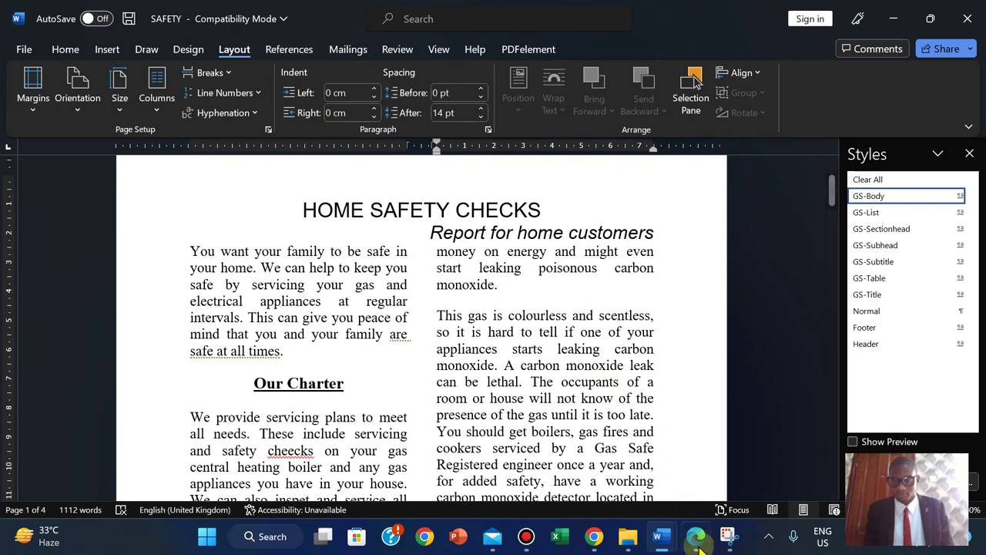
# Highlight question 4 of the exam paper PDF in green.
pyautogui.click(696, 537)
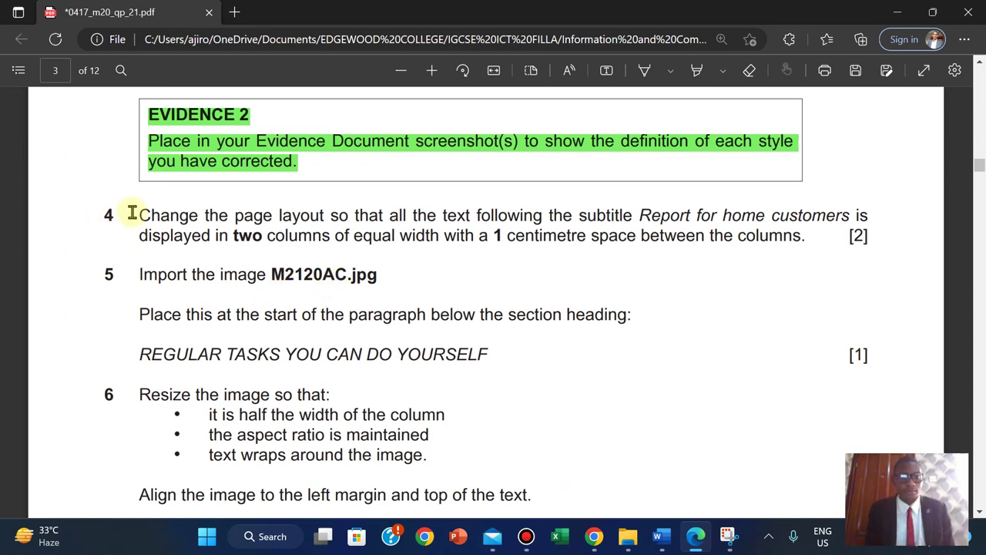
pyautogui.moveTo(135, 214); pyautogui.dragTo(885, 239)
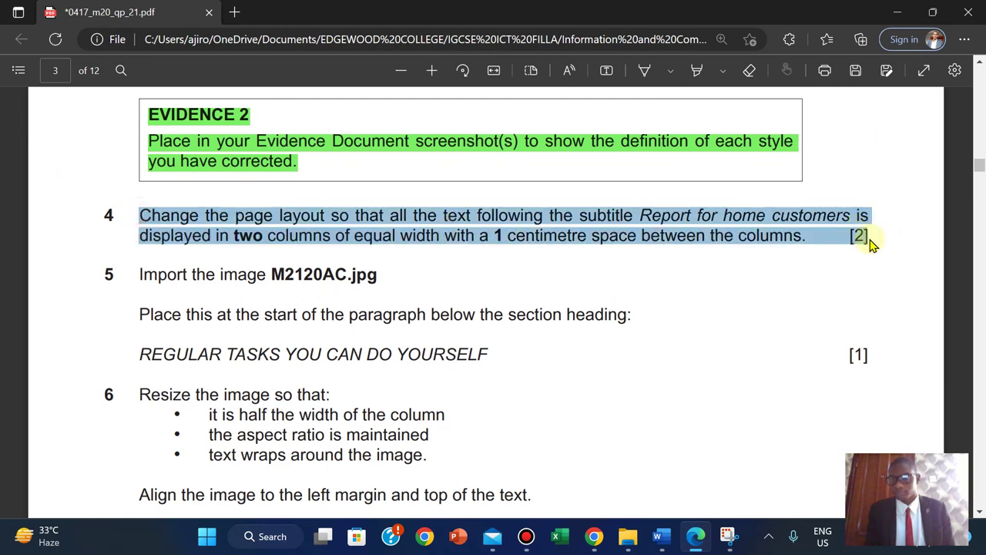
pyautogui.moveTo(898, 159)
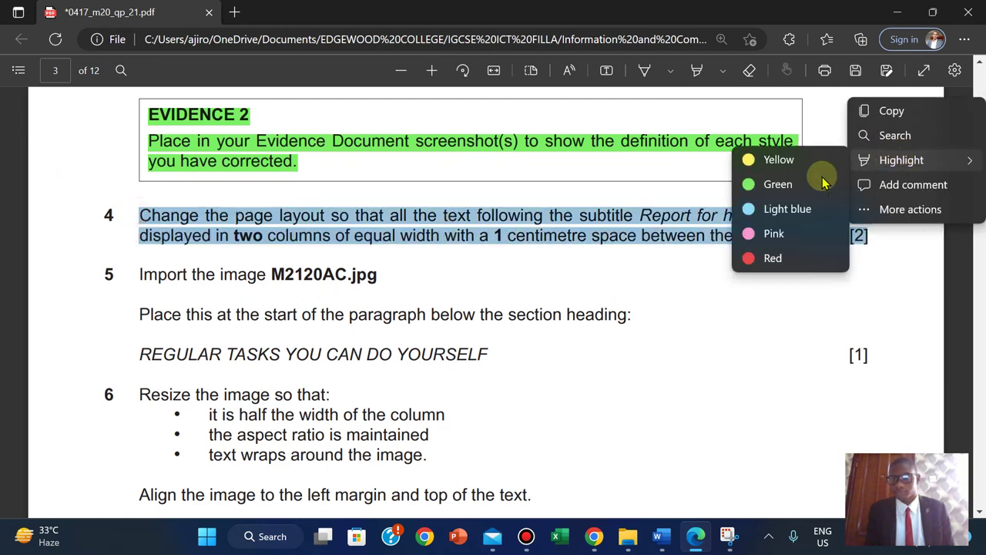
pyautogui.click(770, 184)
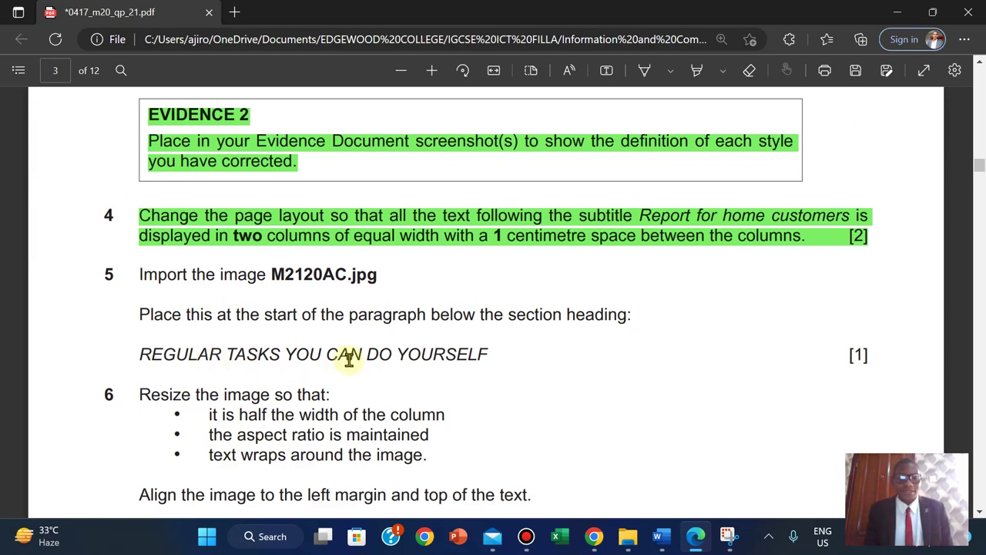
# Search the document for 'REGULAR TASK' and place the cursor at the start of the paragraph below it.
pyautogui.moveTo(666, 542)
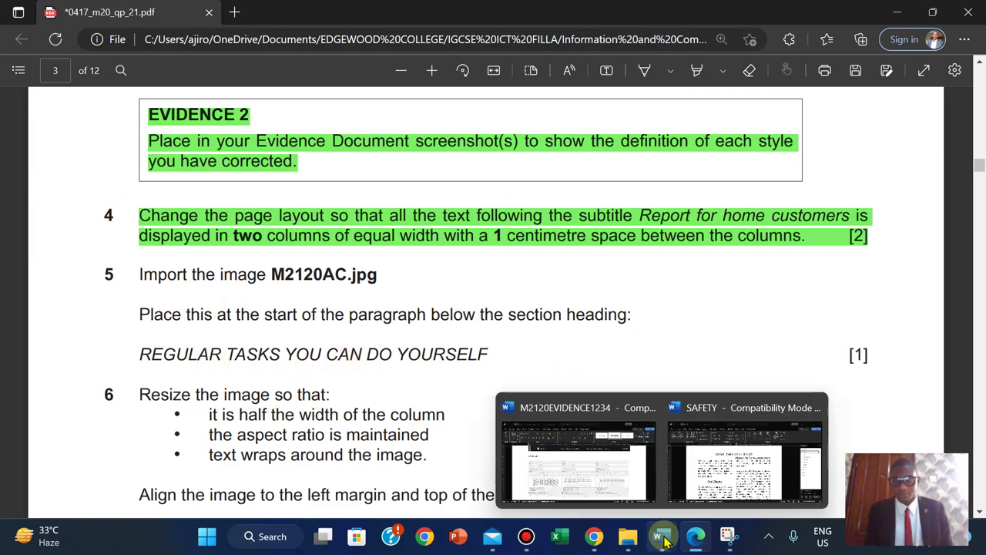
pyautogui.click(726, 477)
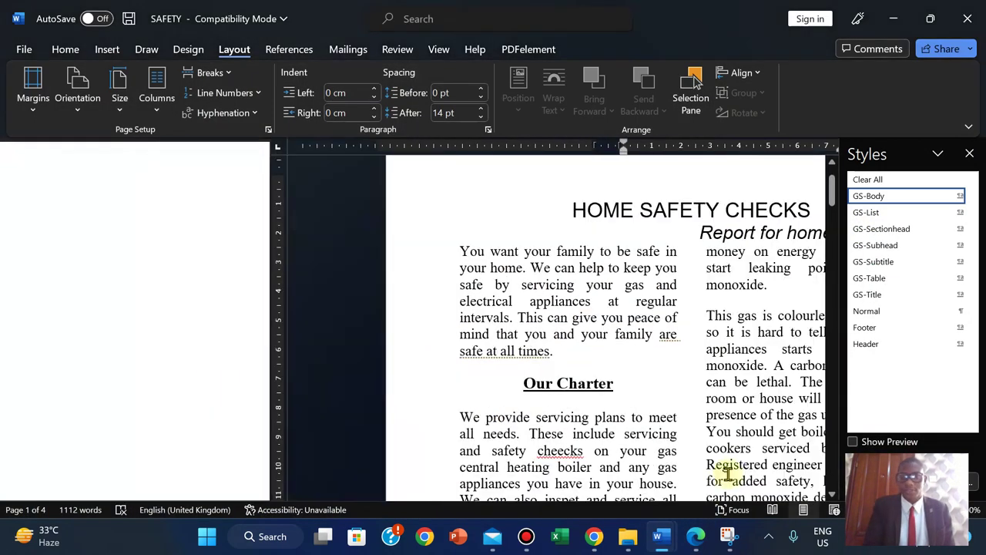
pyautogui.write('RE')
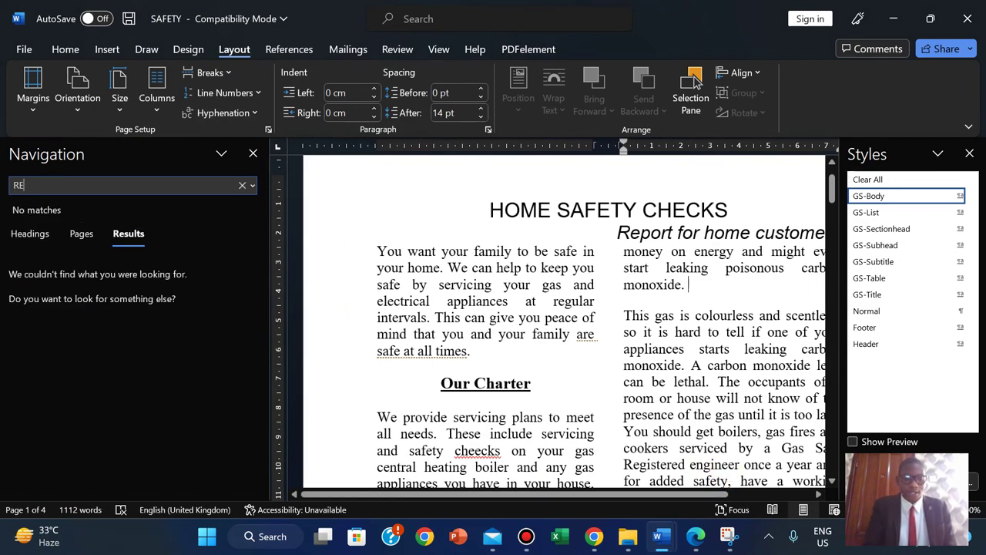
pyautogui.write('GULAR T')
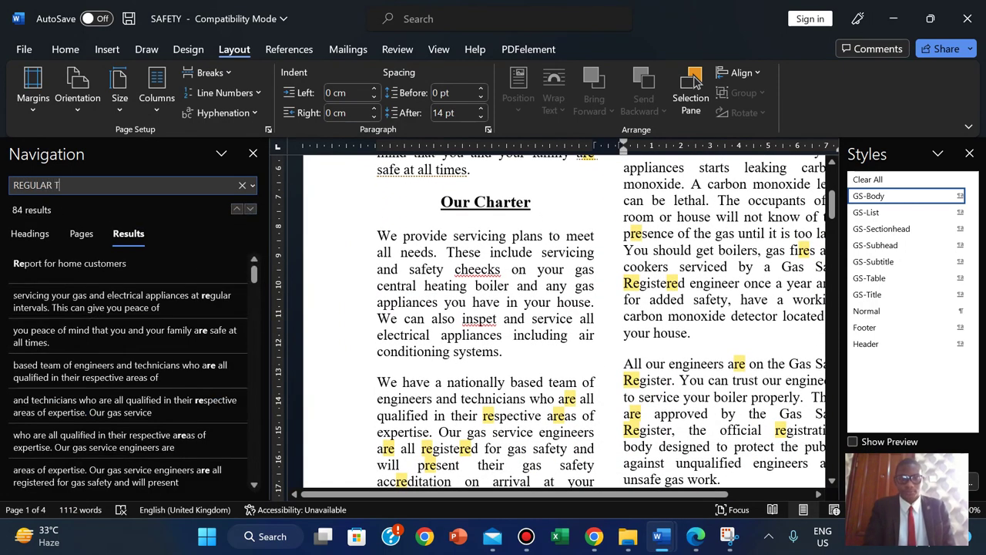
pyautogui.write('ASK')
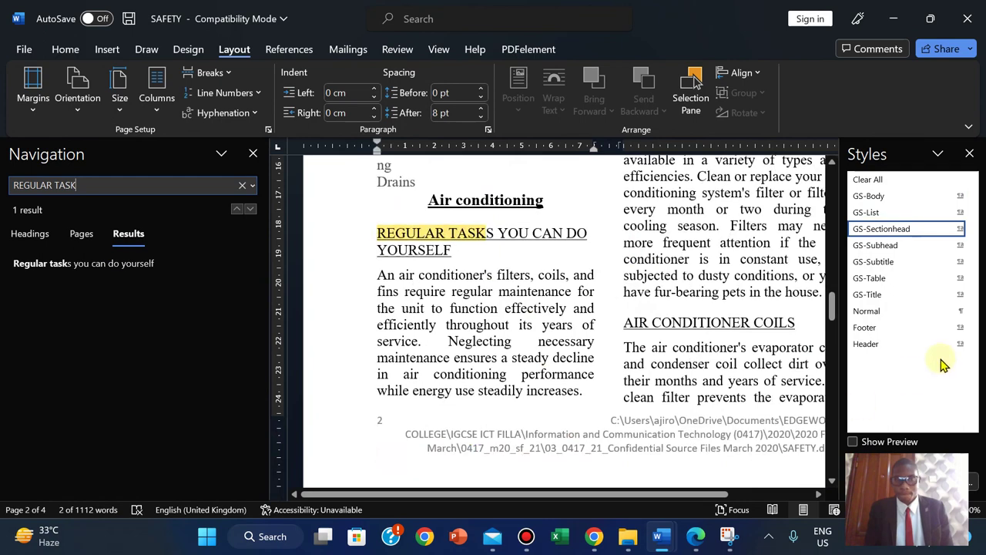
pyautogui.click(380, 274)
pyautogui.click(253, 154)
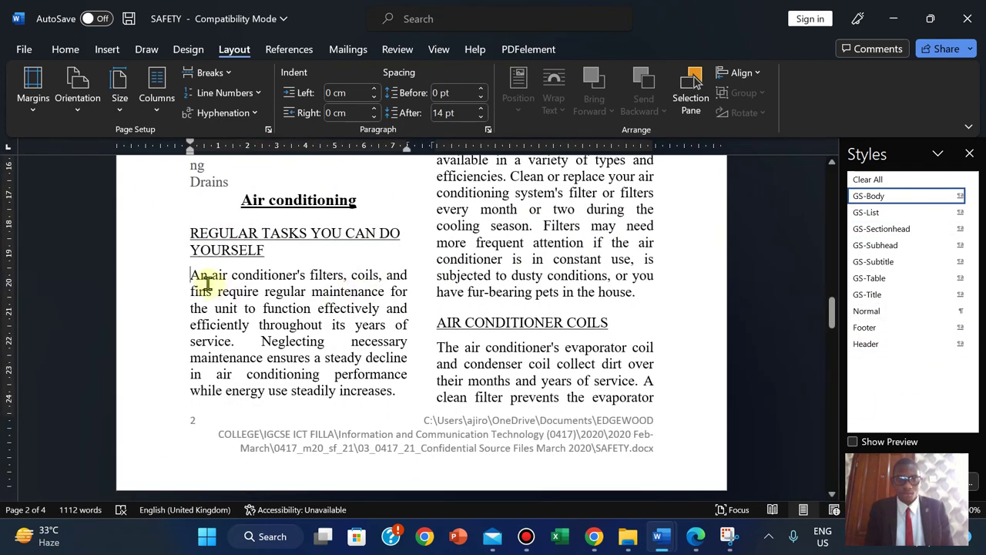
pyautogui.click(695, 537)
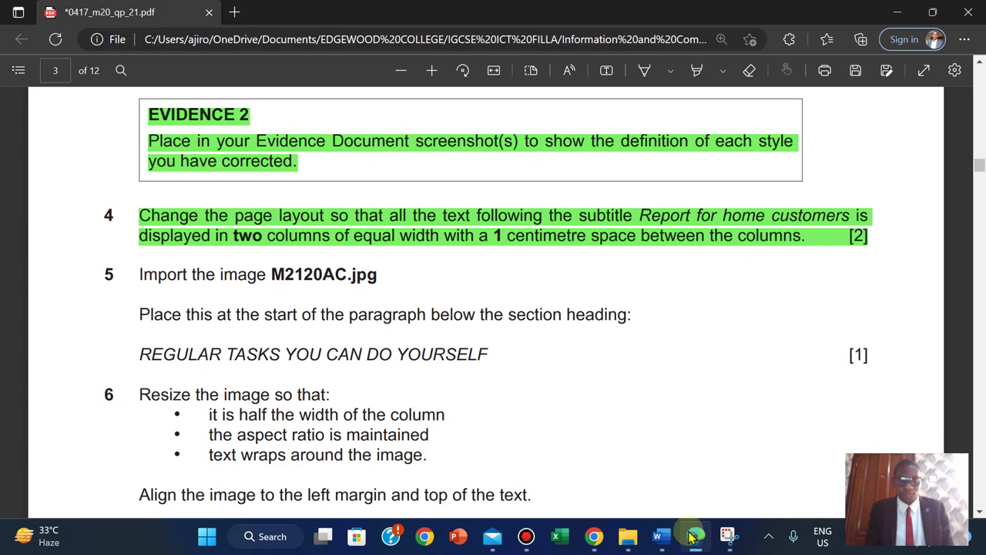
pyautogui.click(691, 537)
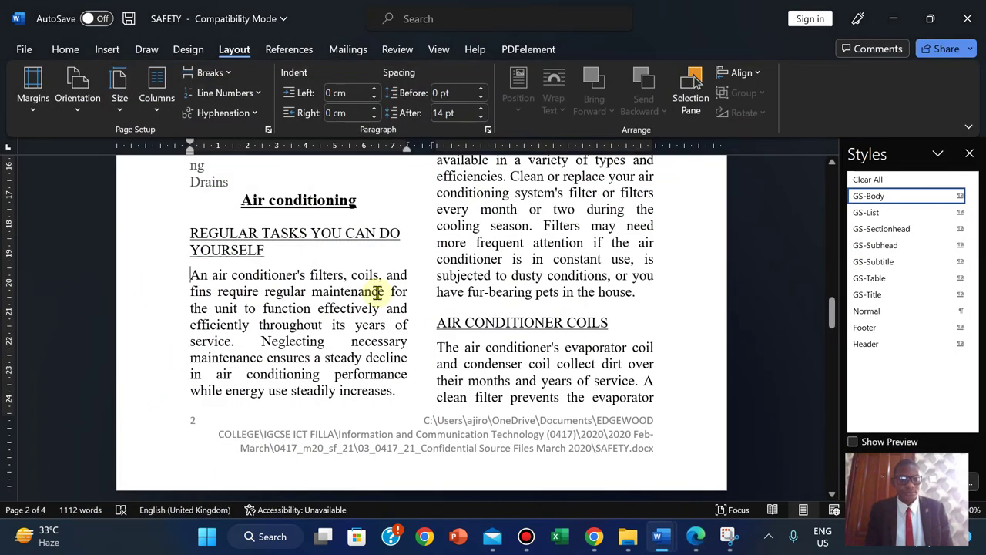
# Insert the M2120AC picture from this device at the start of the REGULAR TASKS paragraph.
pyautogui.click(108, 48)
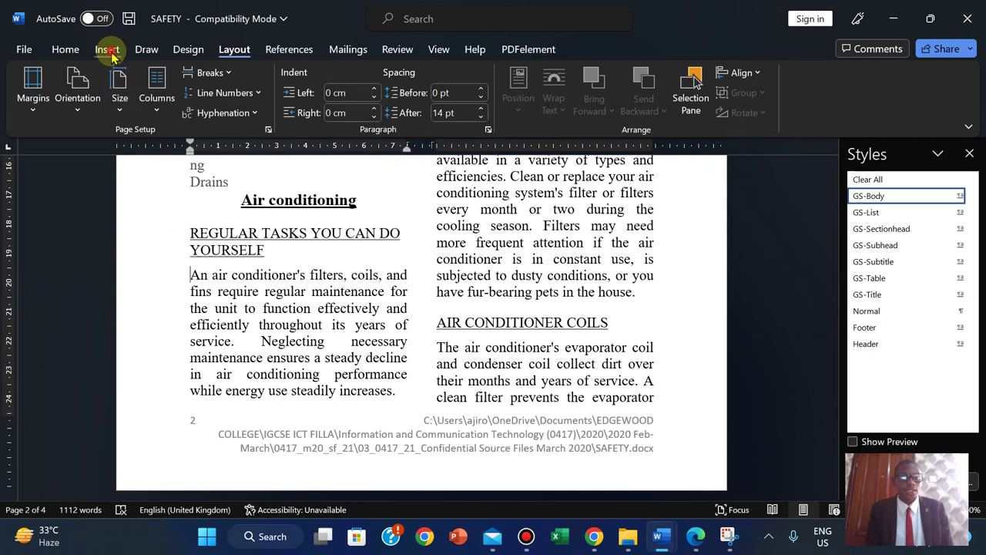
pyautogui.click(169, 106)
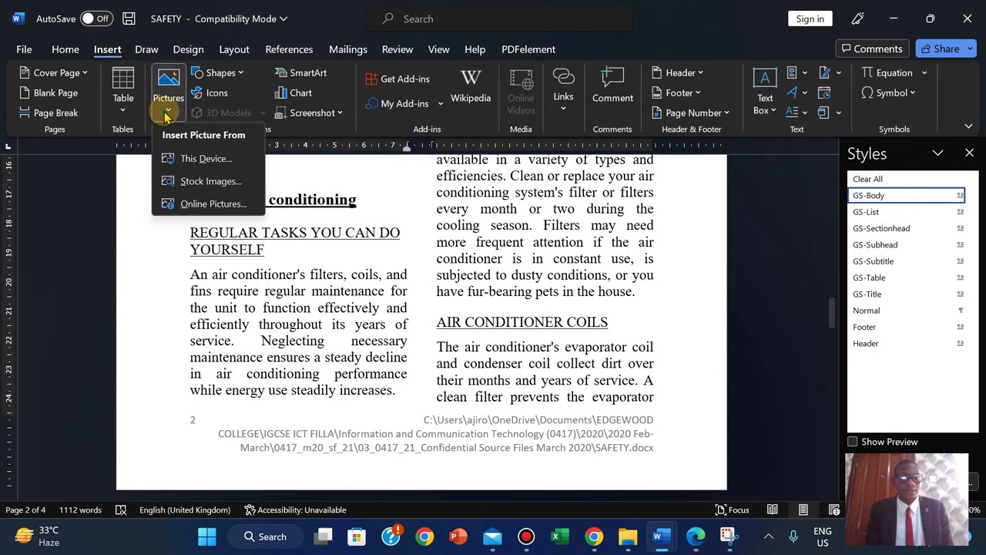
pyautogui.click(196, 162)
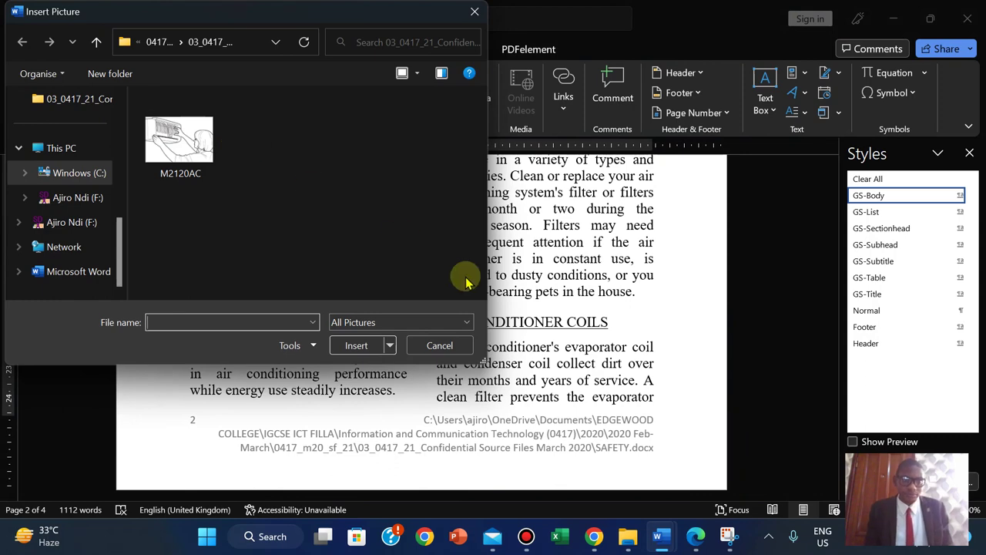
pyautogui.click(696, 540)
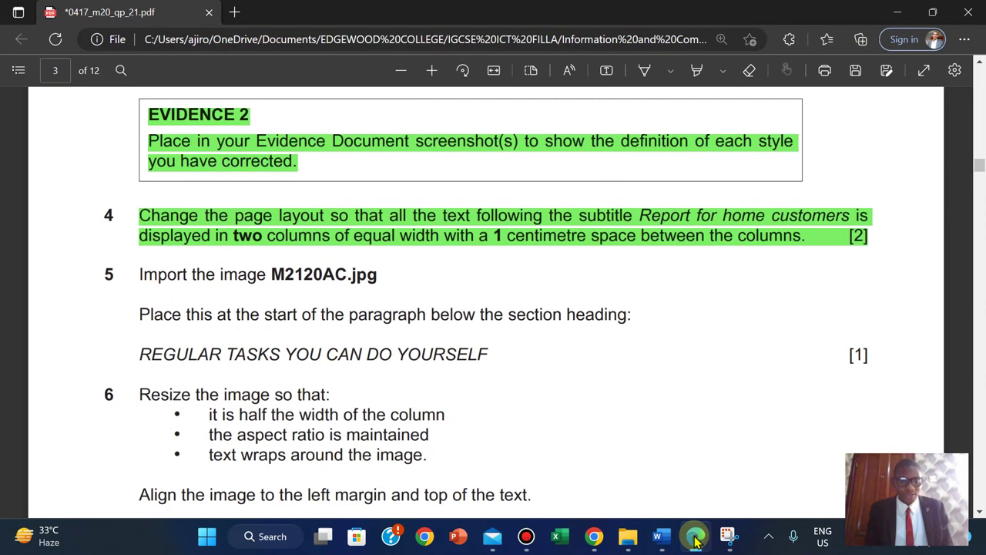
pyautogui.click(695, 539)
pyautogui.click(180, 138)
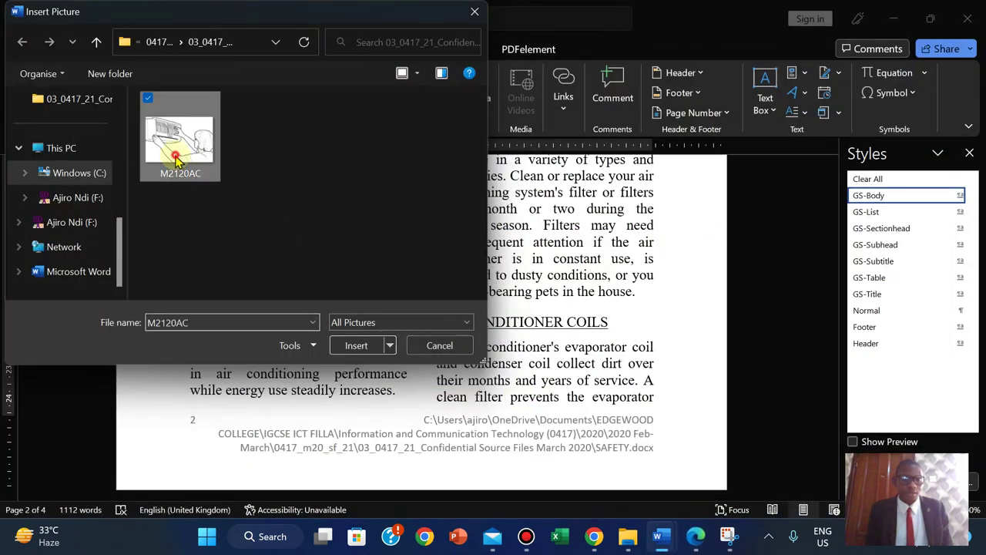
pyautogui.click(356, 346)
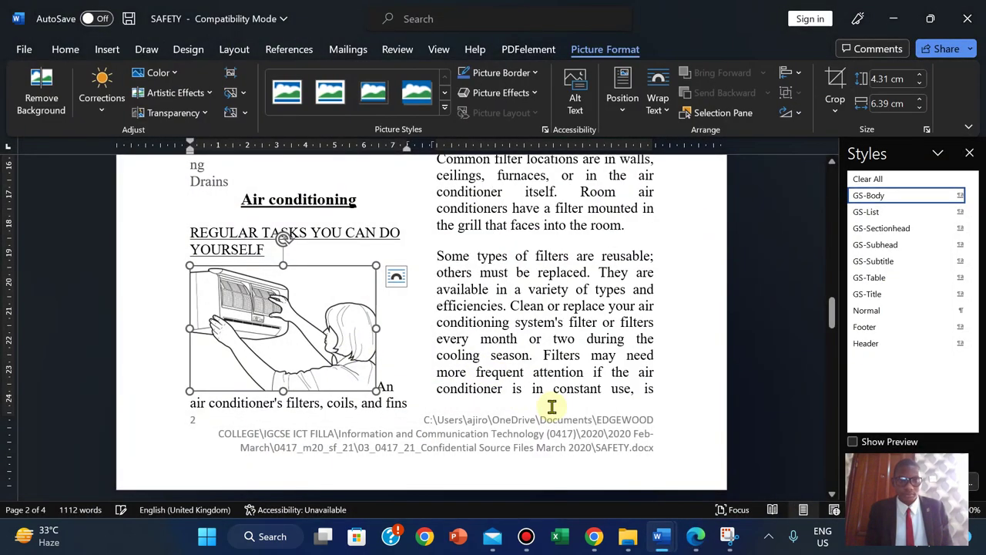
pyautogui.click(695, 537)
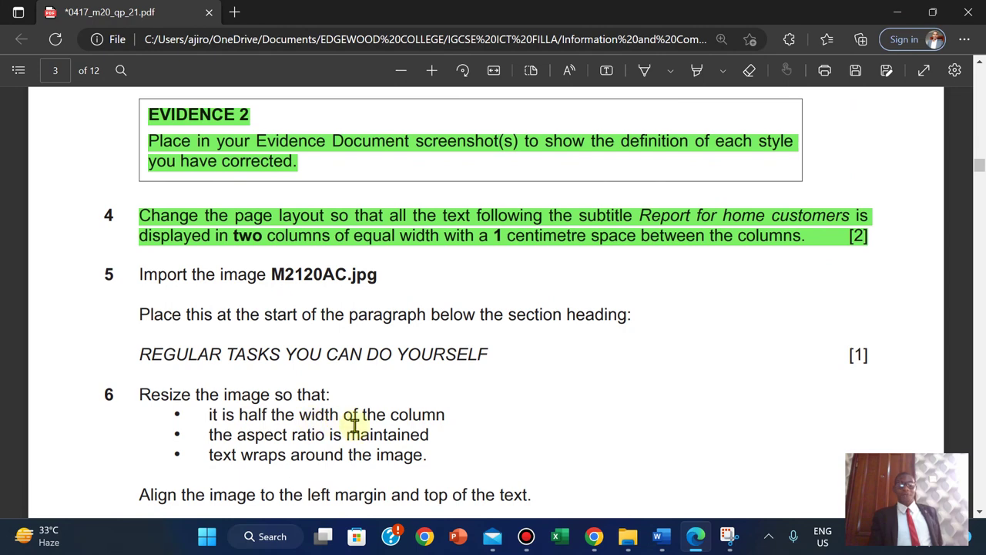
pyautogui.moveTo(657, 536)
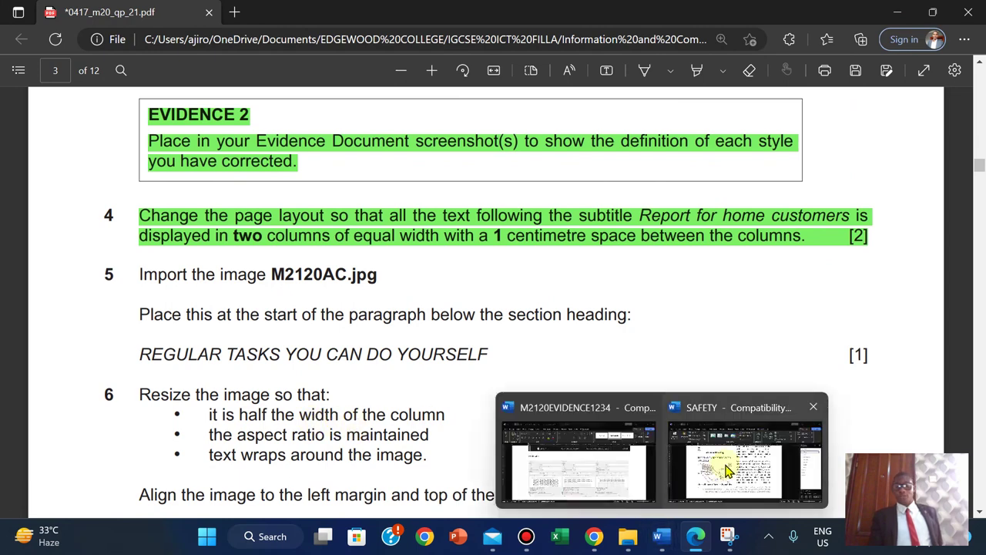
pyautogui.click(728, 470)
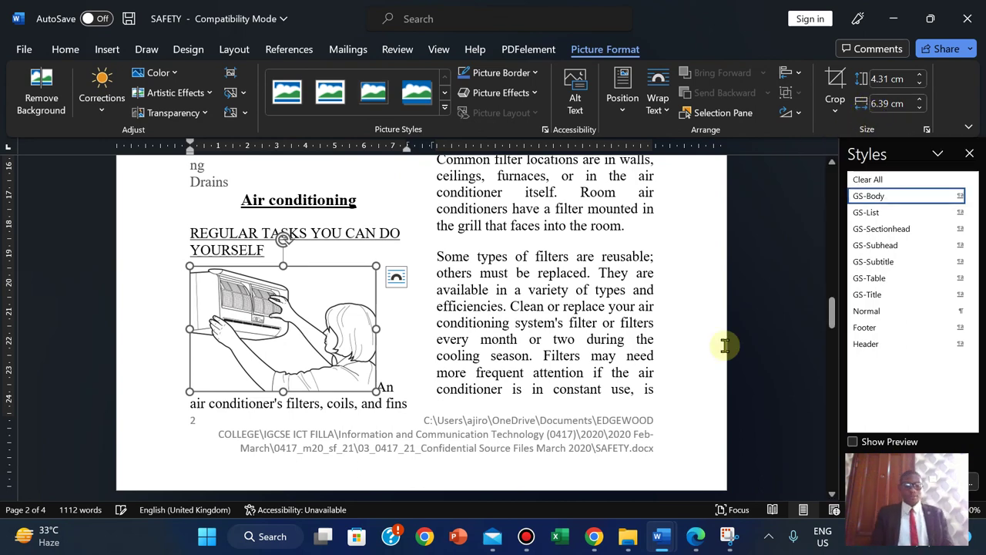
# Open Calculator and compute 6.39 ÷ 2 = 3.195.
pyautogui.press('super')
pyautogui.write('CALculator')
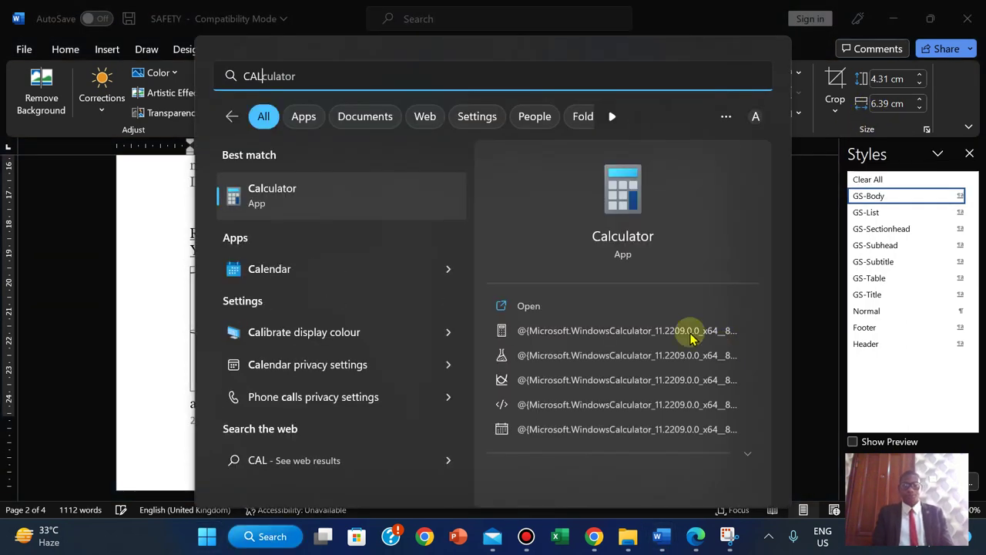
pyautogui.click(264, 199)
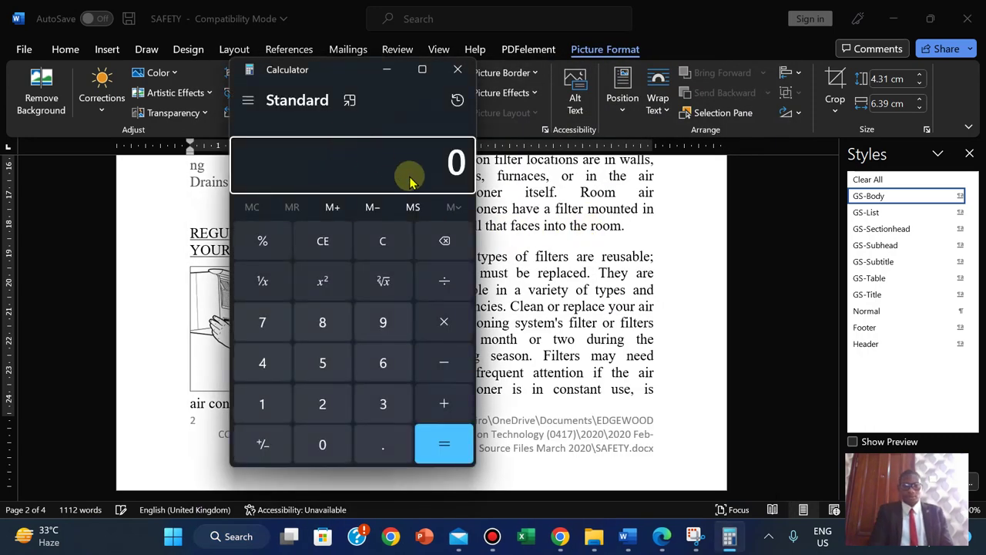
pyautogui.write('6.39')
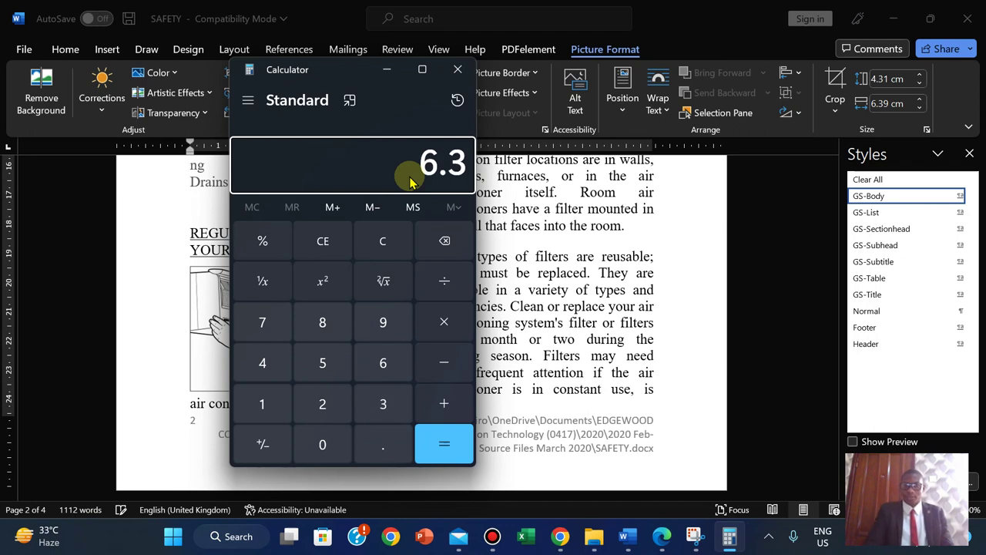
pyautogui.click(445, 282)
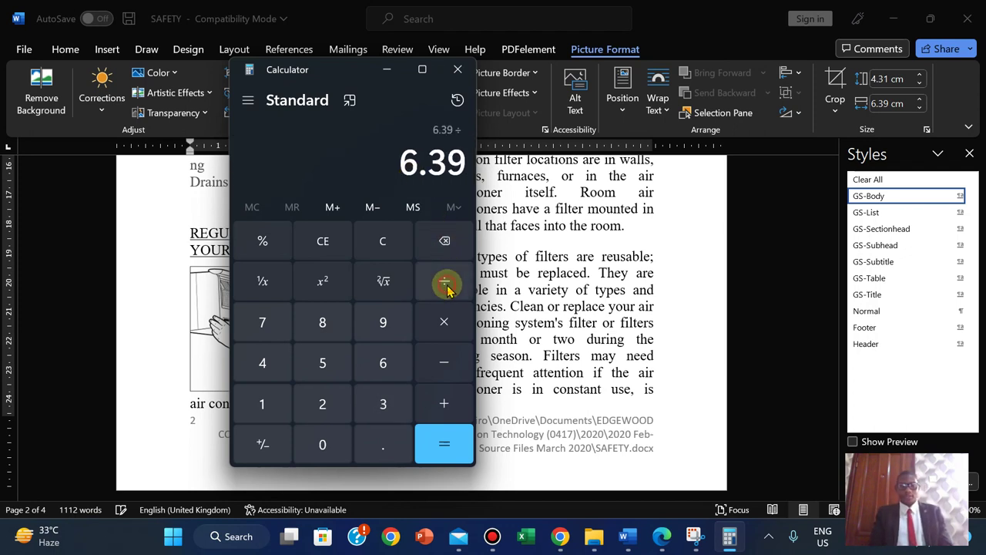
pyautogui.click(323, 405)
pyautogui.click(453, 436)
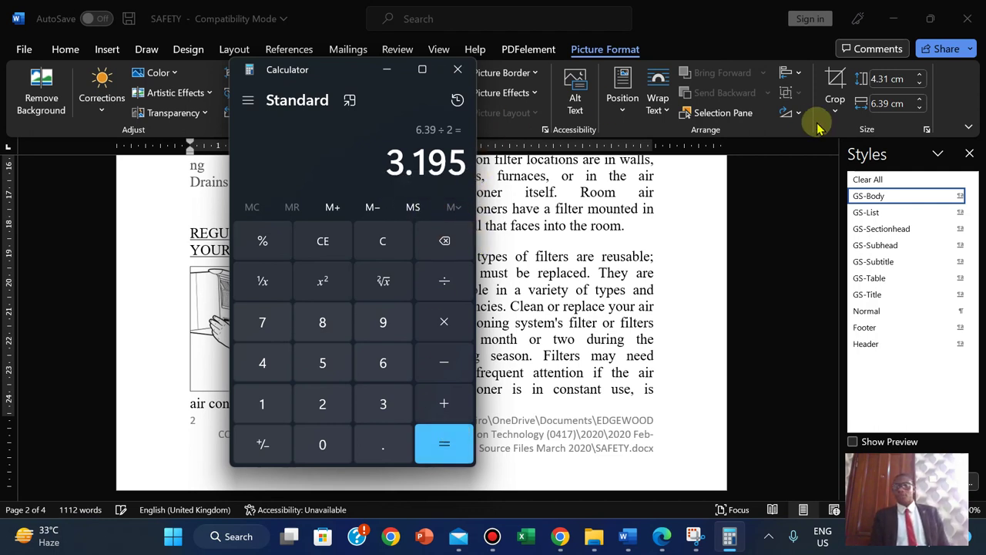
pyautogui.click(386, 69)
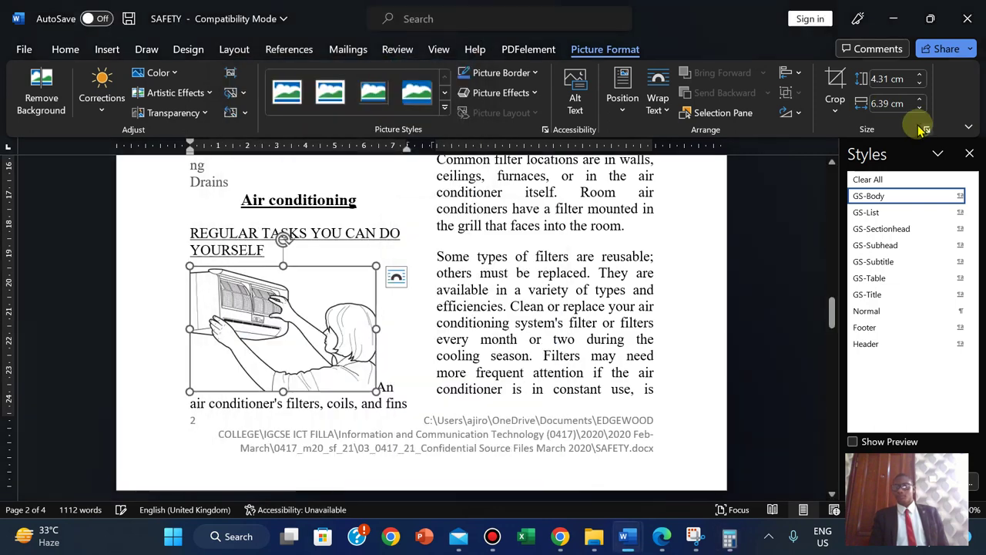
# Reduce the picture's width to 3.2 cm, keeping its proportions.
pyautogui.click(918, 108)
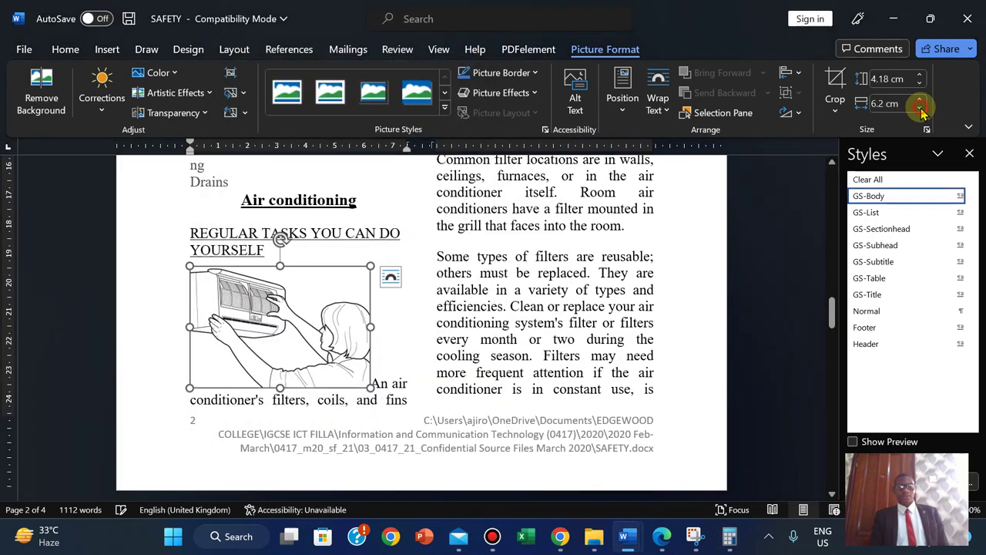
pyautogui.click(919, 108)
pyautogui.click(919, 108)
pyautogui.click(920, 108)
pyautogui.click(920, 107)
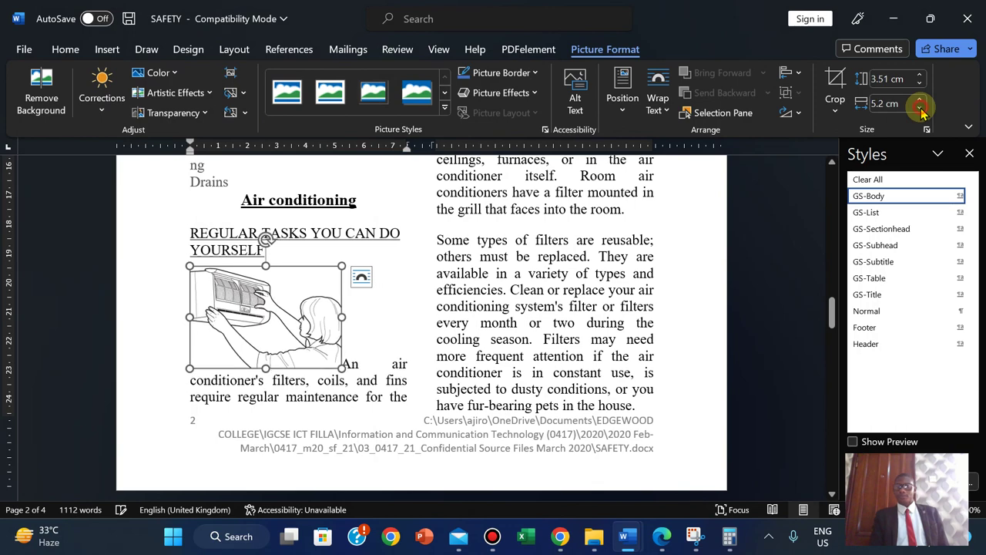
pyautogui.click(920, 108)
pyautogui.click(919, 107)
pyautogui.click(919, 108)
pyautogui.click(919, 108)
pyautogui.click(919, 108)
pyautogui.click(919, 108)
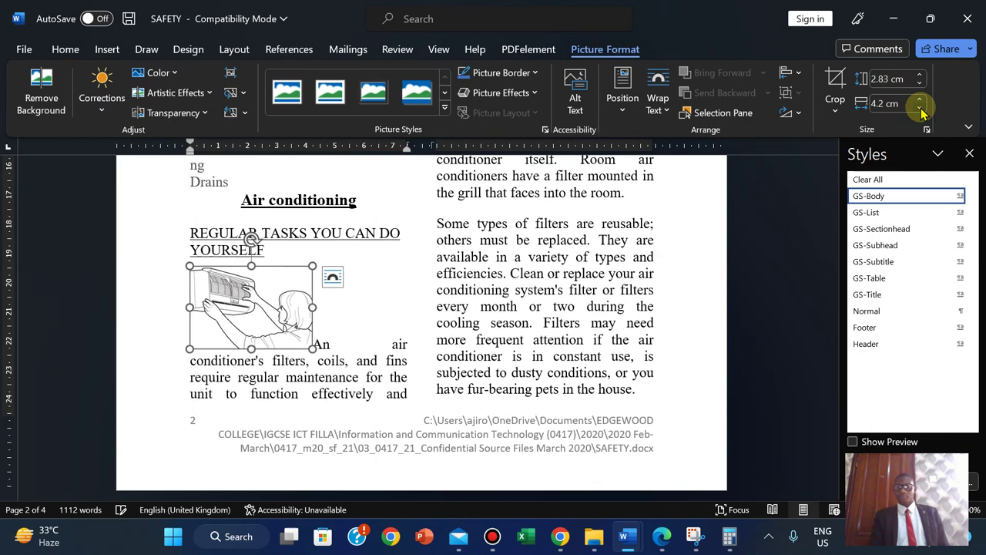
pyautogui.click(919, 108)
pyautogui.click(919, 108)
pyautogui.click(918, 107)
pyautogui.click(919, 108)
pyautogui.click(919, 107)
pyautogui.click(919, 108)
pyautogui.click(919, 108)
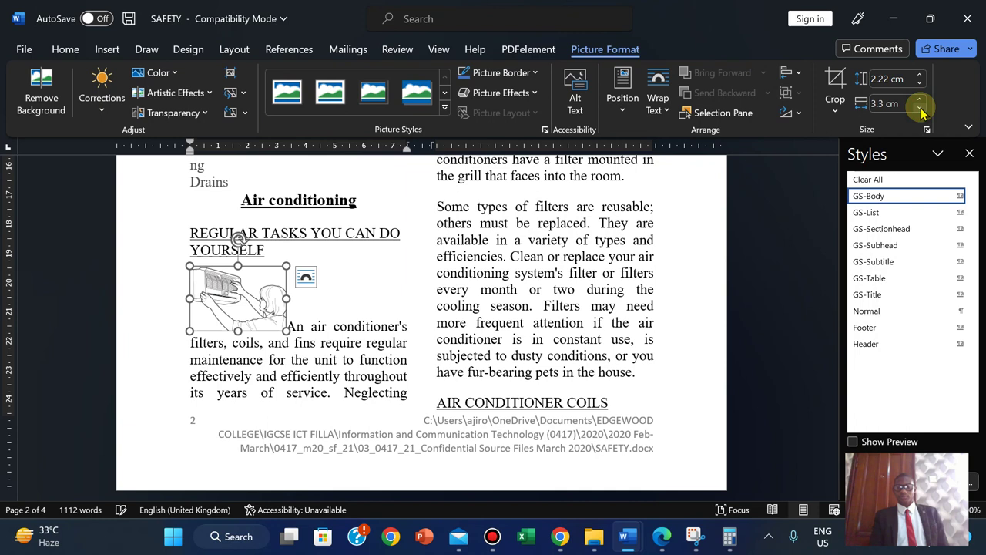
pyautogui.click(919, 108)
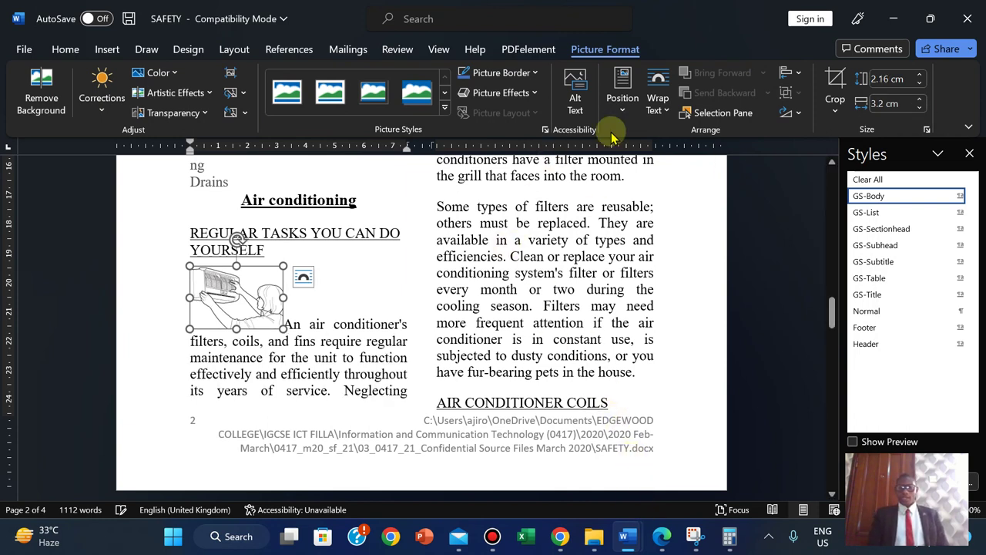
# Set the picture's text wrapping so the paragraph flows around it.
pyautogui.click(652, 110)
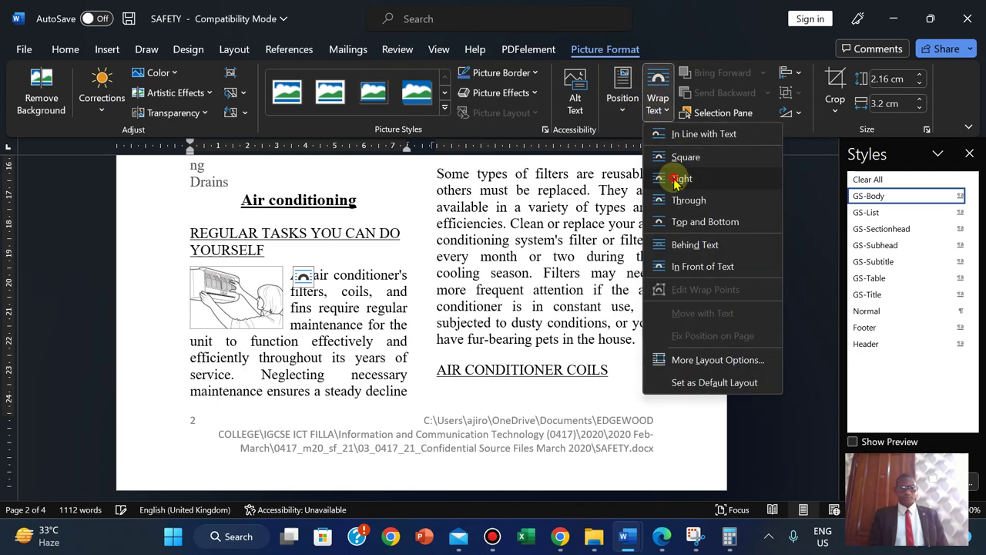
pyautogui.click(676, 178)
pyautogui.click(300, 317)
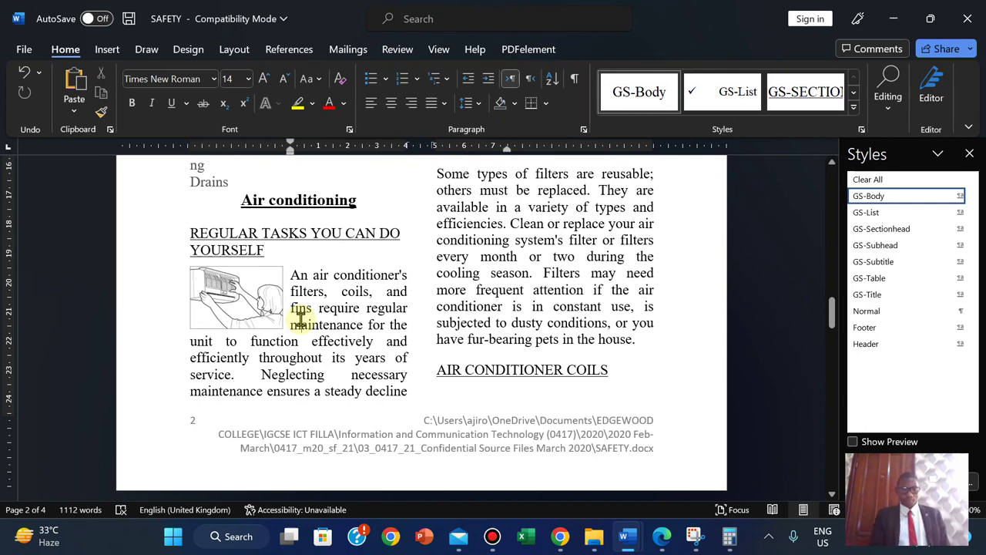
pyautogui.click(661, 536)
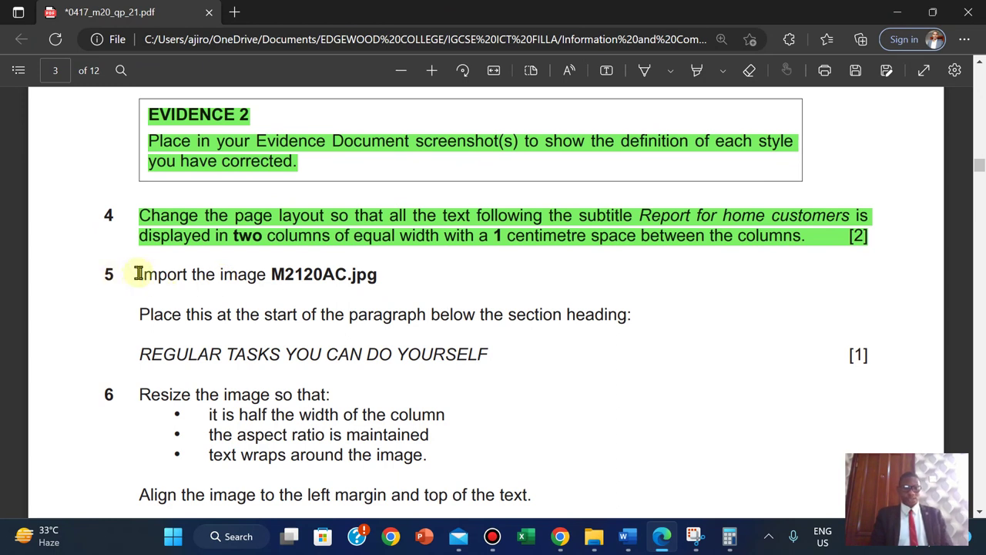
# Highlight tasks 5 and 6 of the exam paper in green.
pyautogui.moveTo(136, 274); pyautogui.dragTo(428, 454)
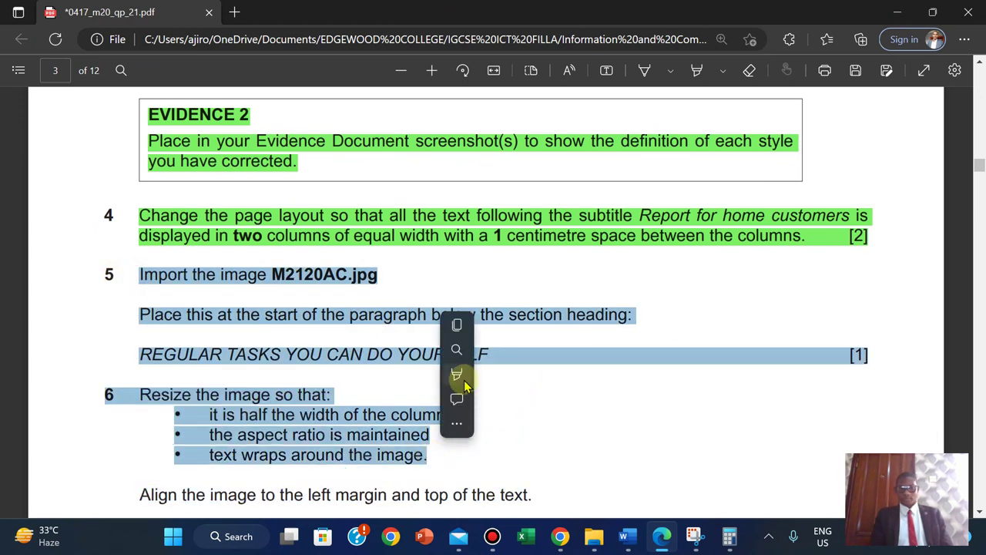
pyautogui.moveTo(493, 374)
pyautogui.click(618, 398)
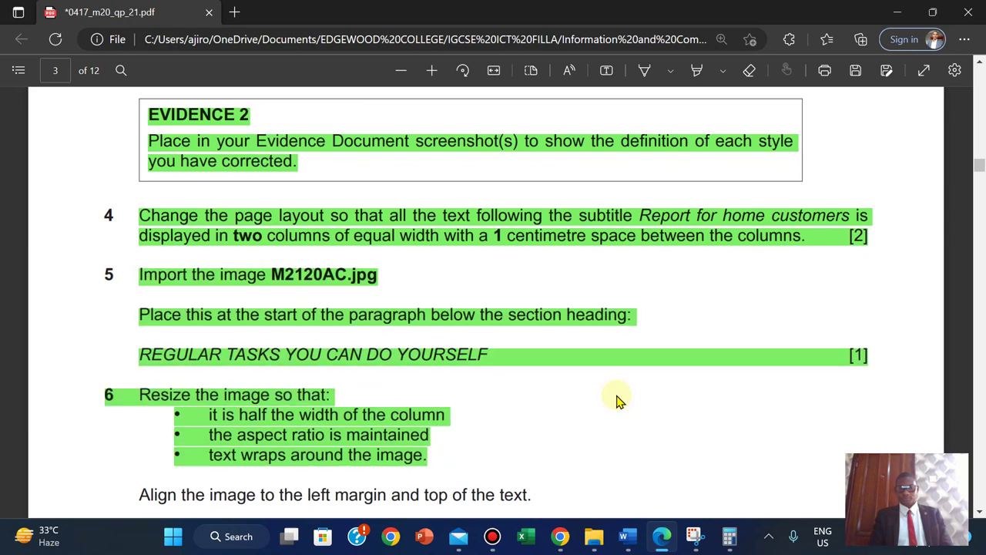
pyautogui.scroll(-4, 618, 399)
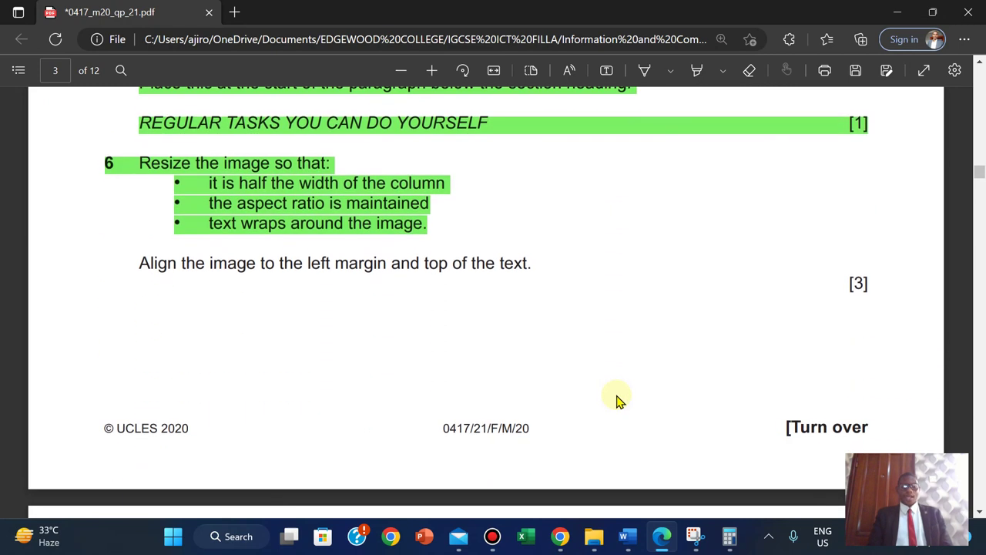
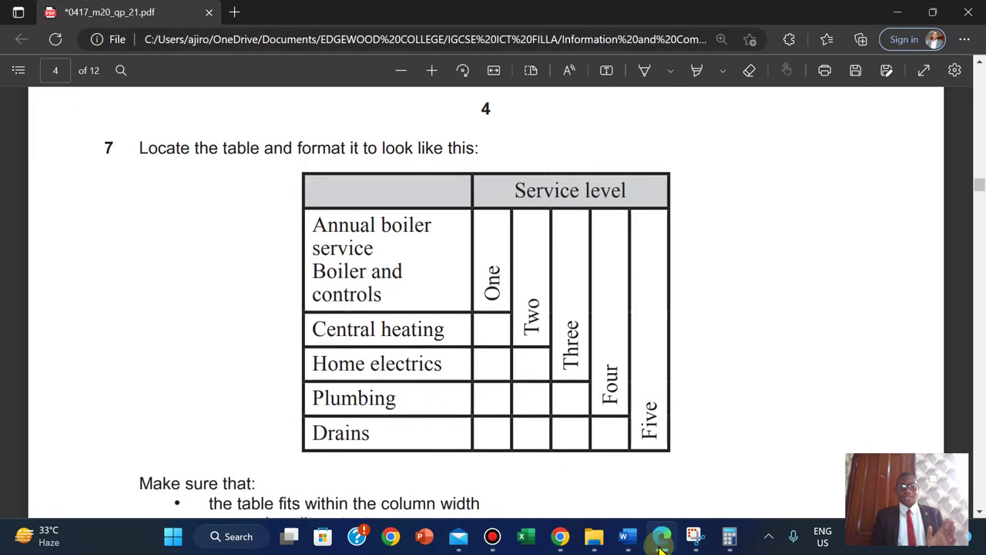
pyautogui.click(661, 539)
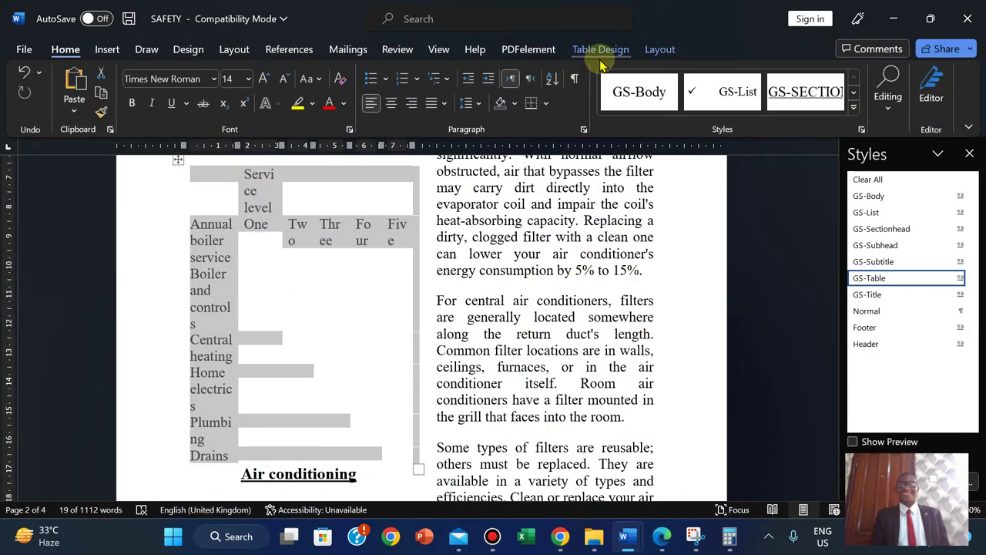
# Apply 2 ¼ pt borders to all cells of the service-level table via Borders and Shading.
pyautogui.click(659, 50)
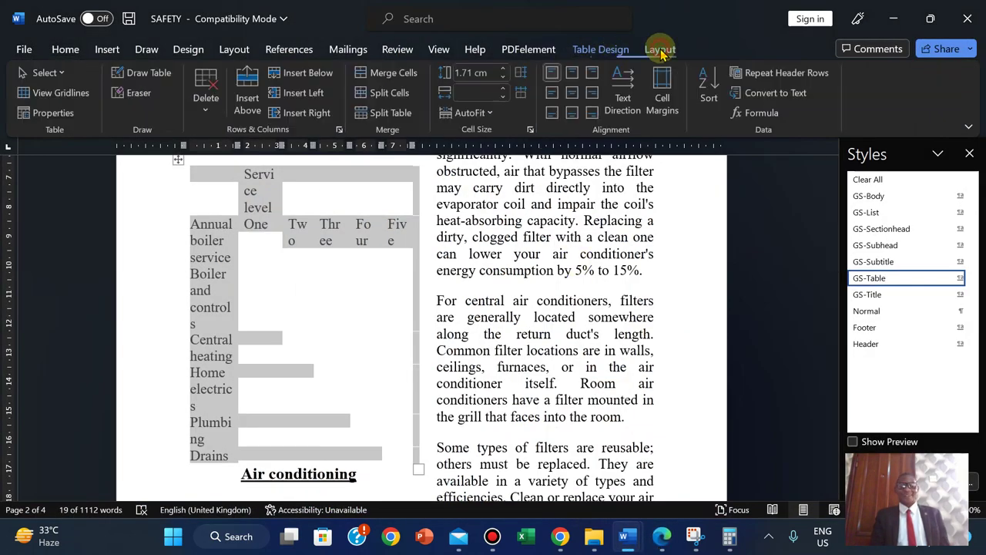
pyautogui.click(611, 51)
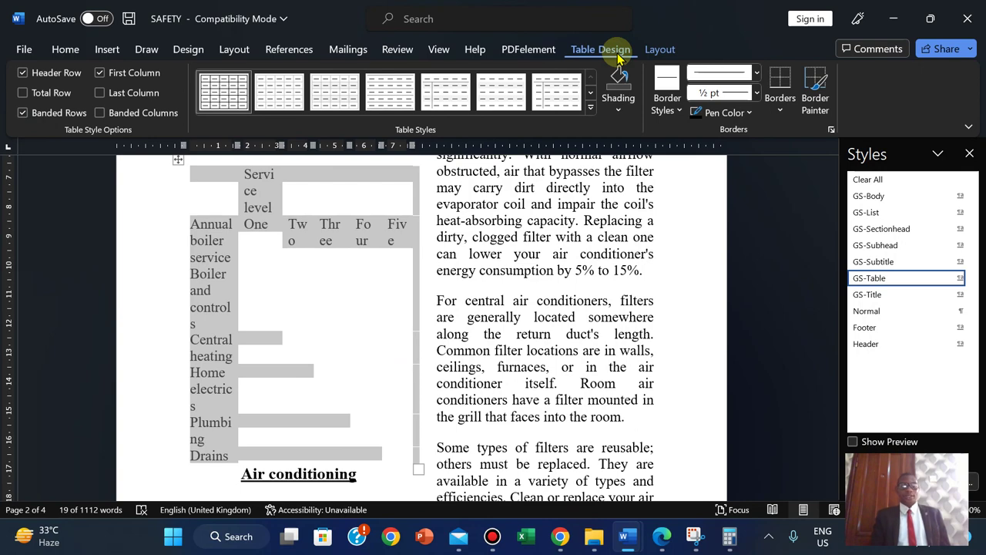
pyautogui.click(779, 110)
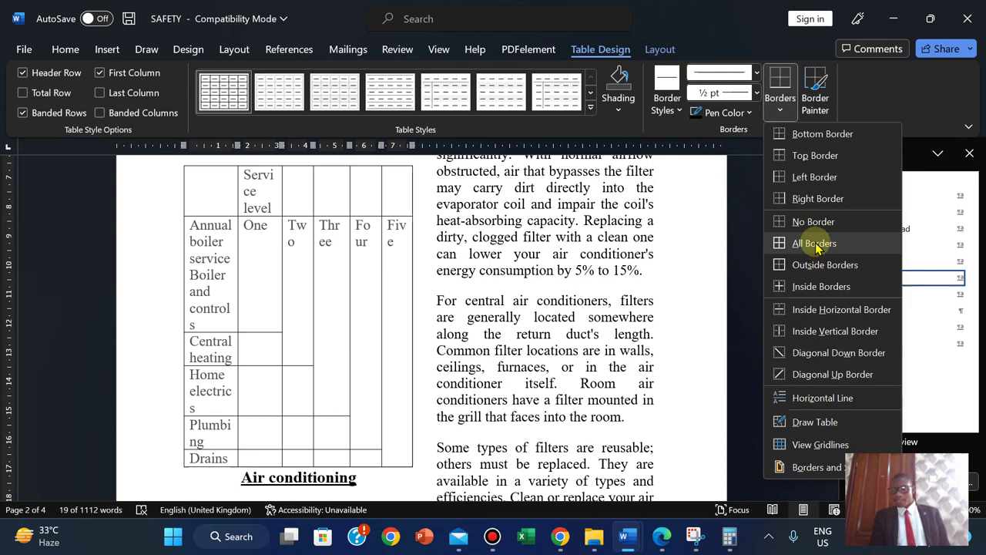
pyautogui.click(818, 467)
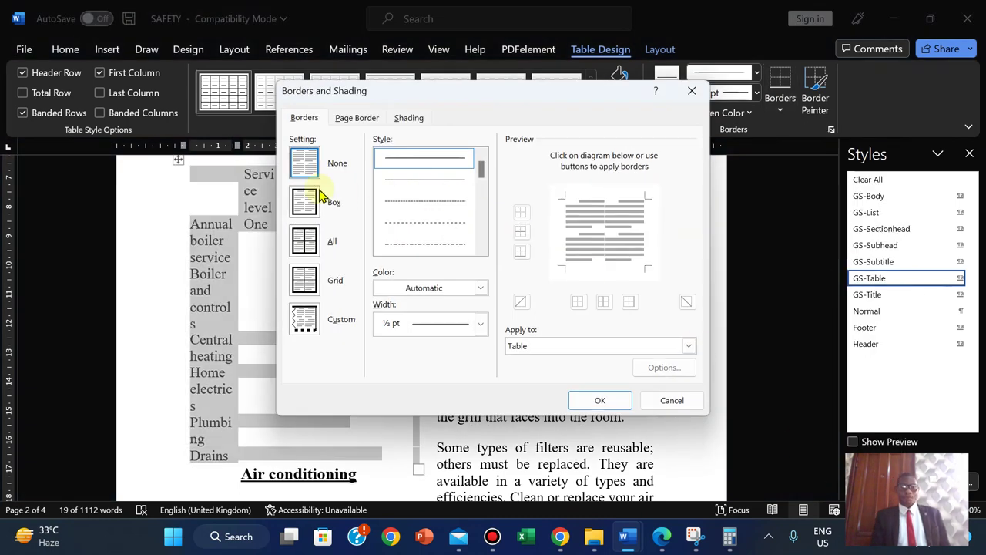
pyautogui.click(305, 247)
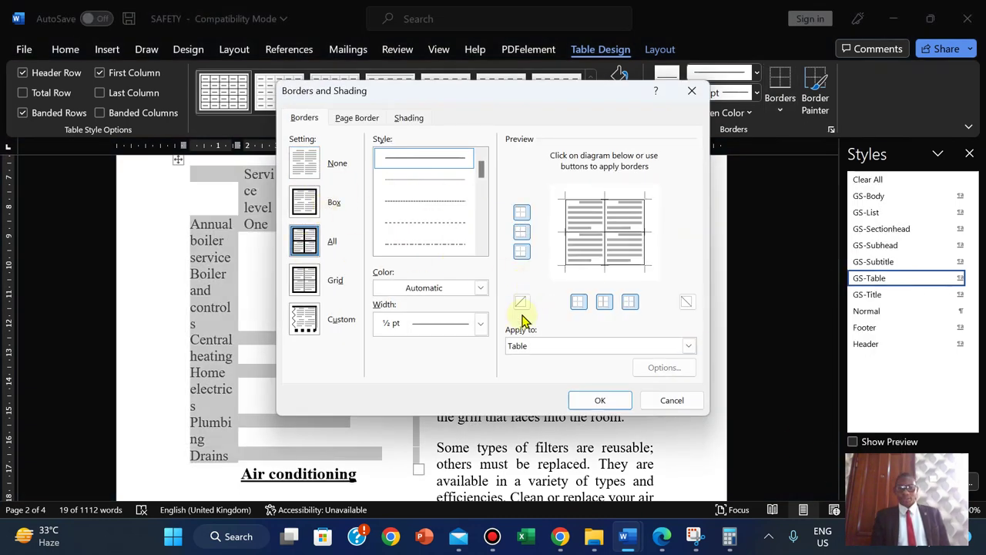
pyautogui.click(479, 324)
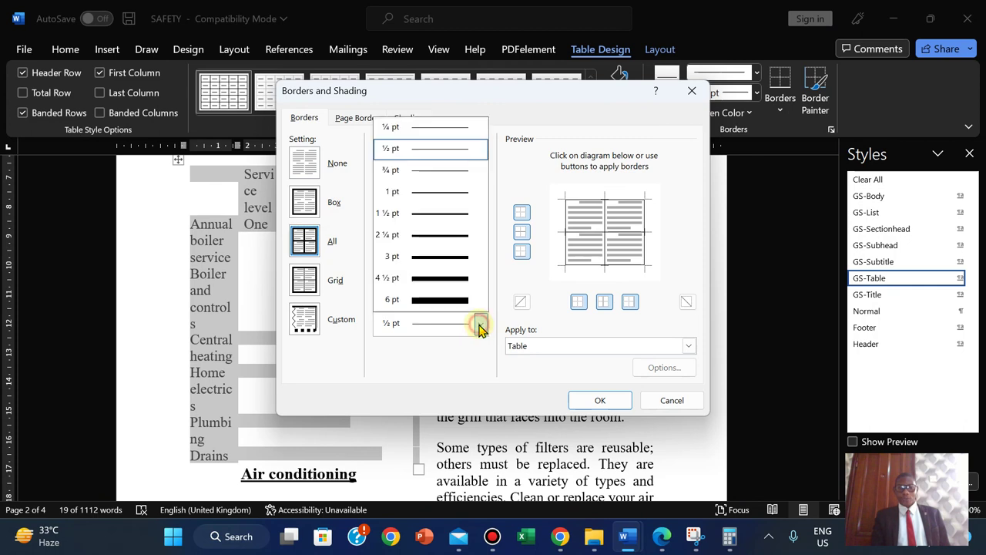
pyautogui.click(441, 235)
pyautogui.click(628, 302)
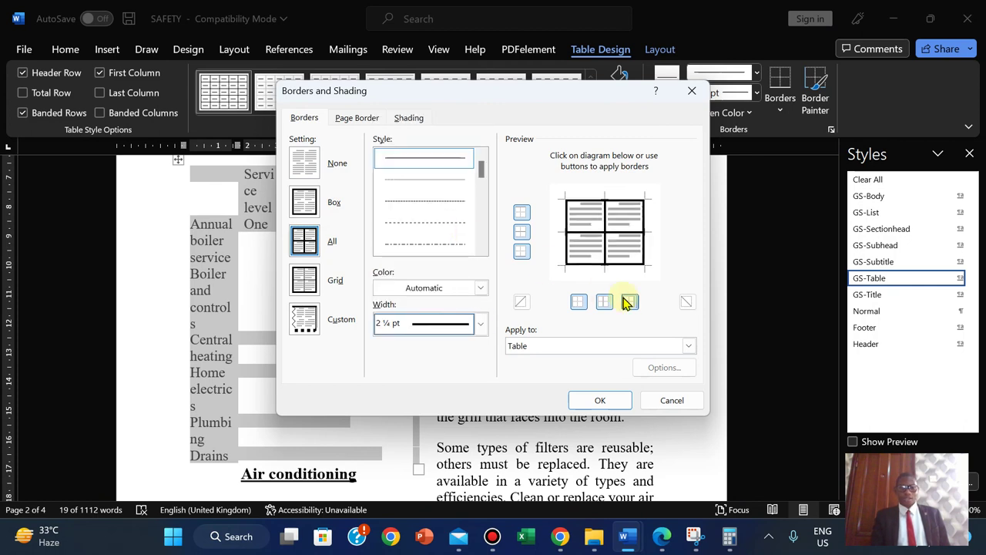
pyautogui.click(661, 537)
pyautogui.click(661, 539)
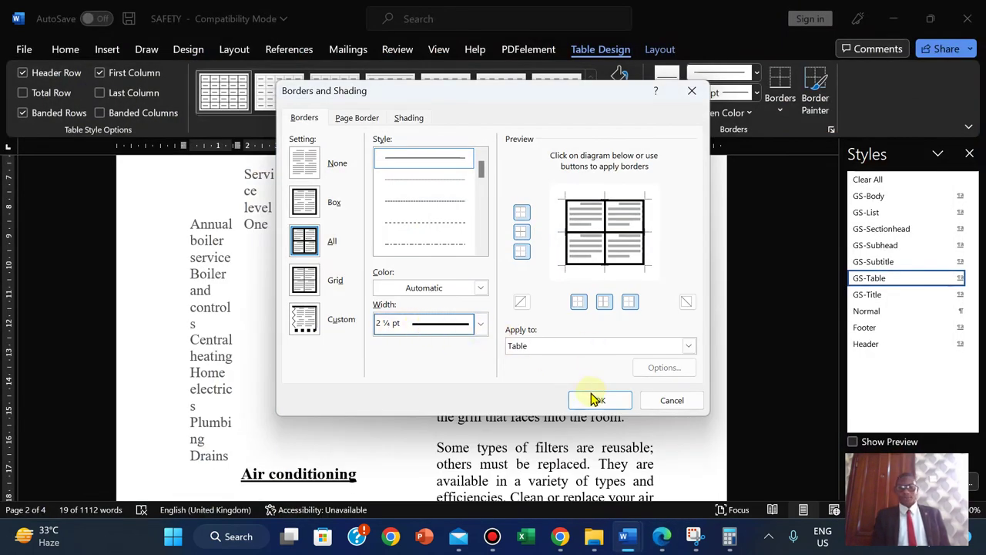
pyautogui.click(597, 403)
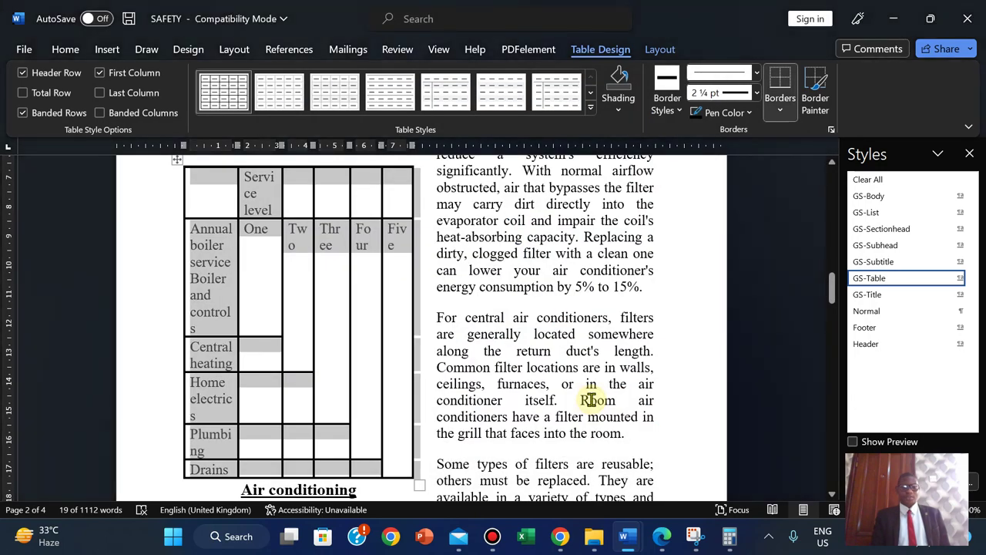
# Merge the header cells from Service level to the last column into one cell.
pyautogui.click(673, 541)
pyautogui.click(673, 542)
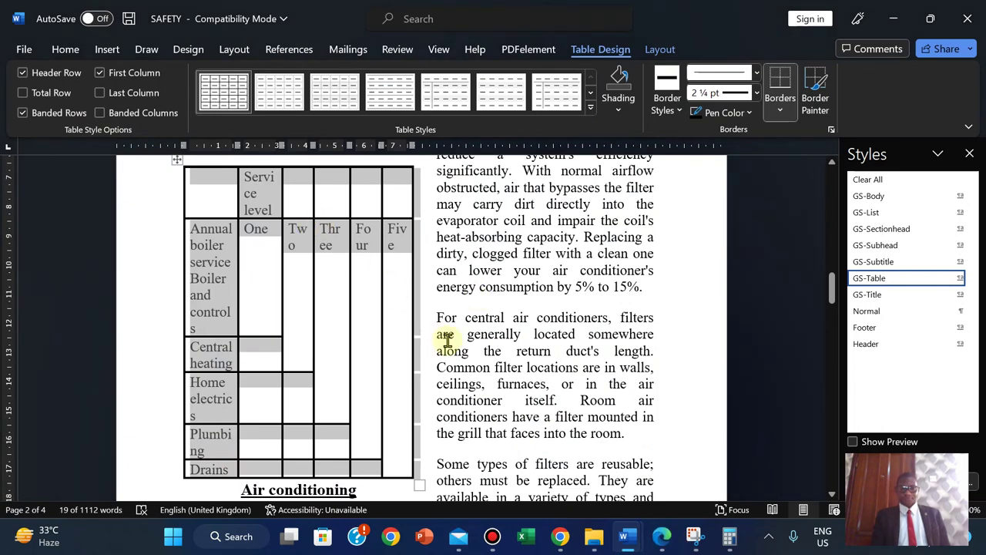
pyautogui.click(663, 541)
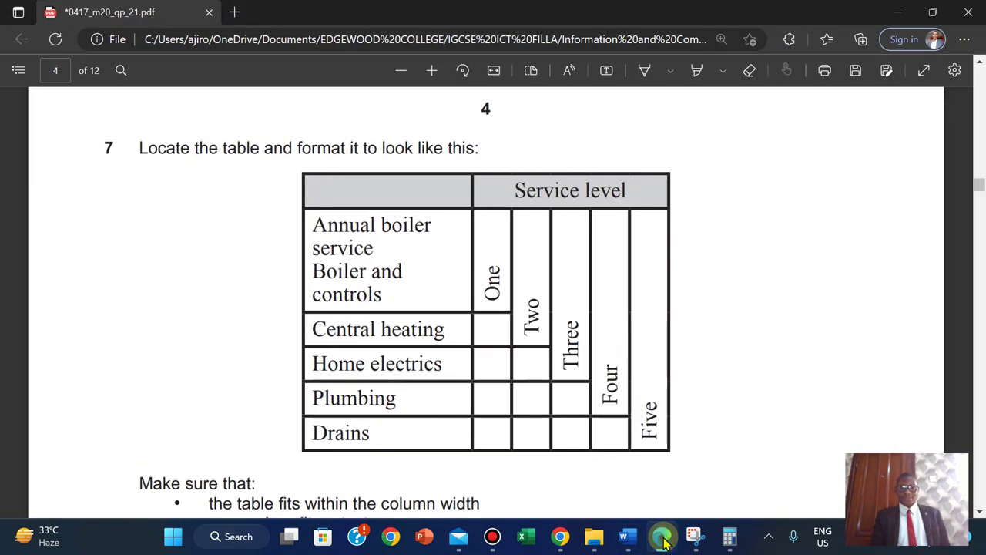
pyautogui.click(662, 541)
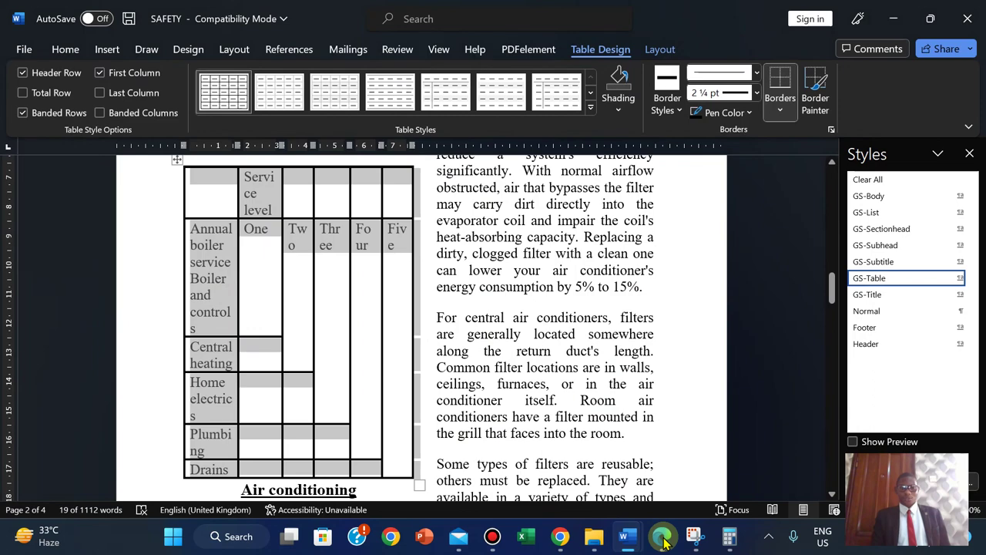
pyautogui.click(662, 541)
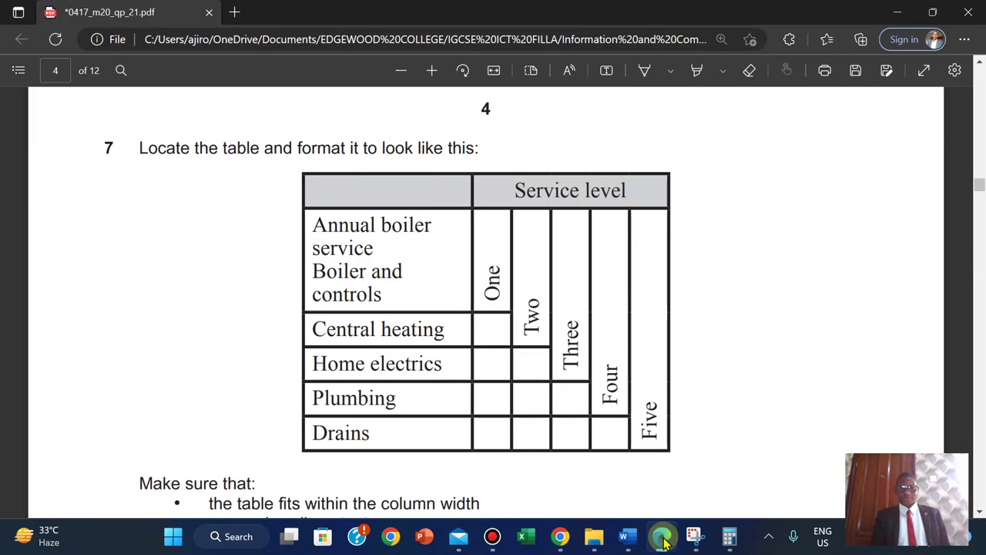
pyautogui.click(663, 543)
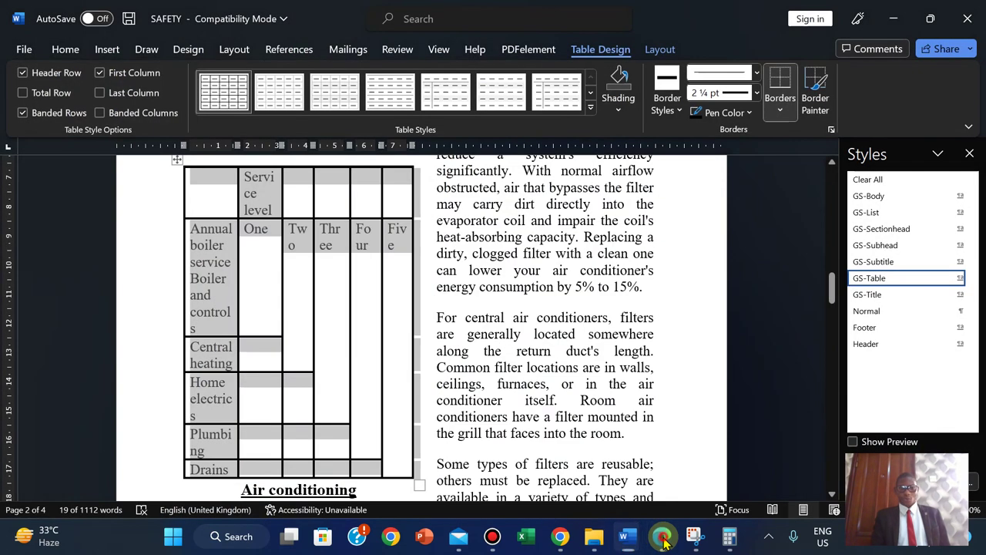
pyautogui.click(664, 542)
pyautogui.click(663, 542)
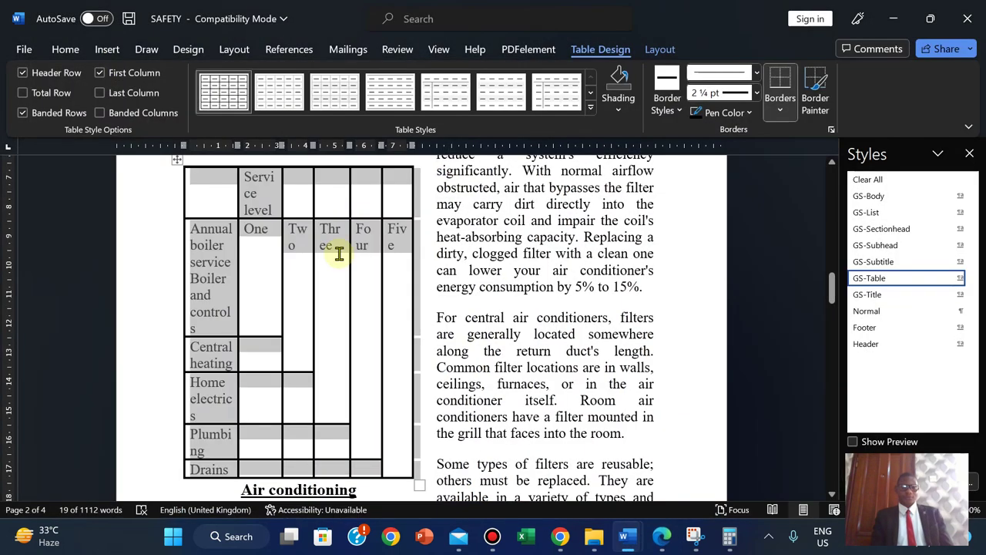
pyautogui.rightClick(283, 189)
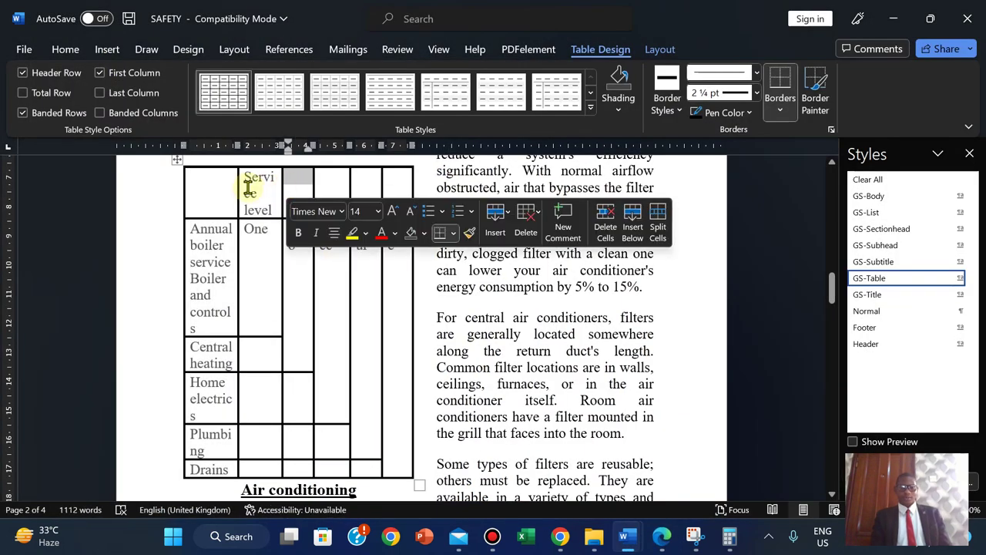
pyautogui.moveTo(247, 180); pyautogui.dragTo(401, 198)
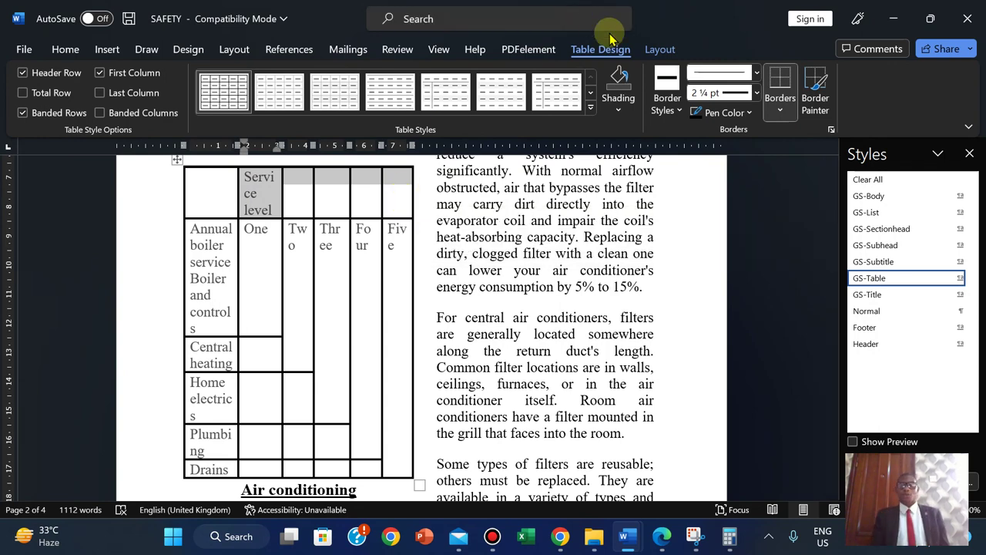
pyautogui.click(659, 50)
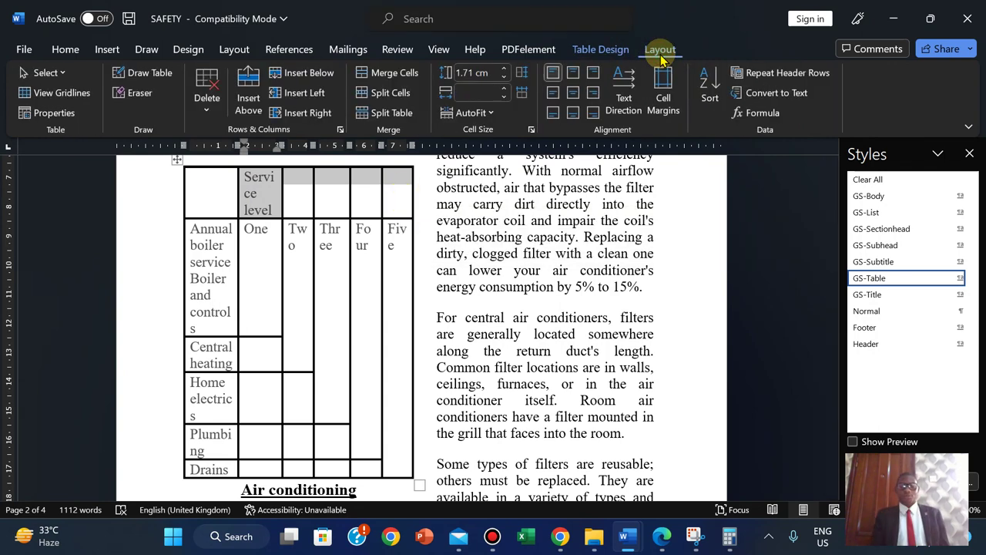
pyautogui.click(399, 74)
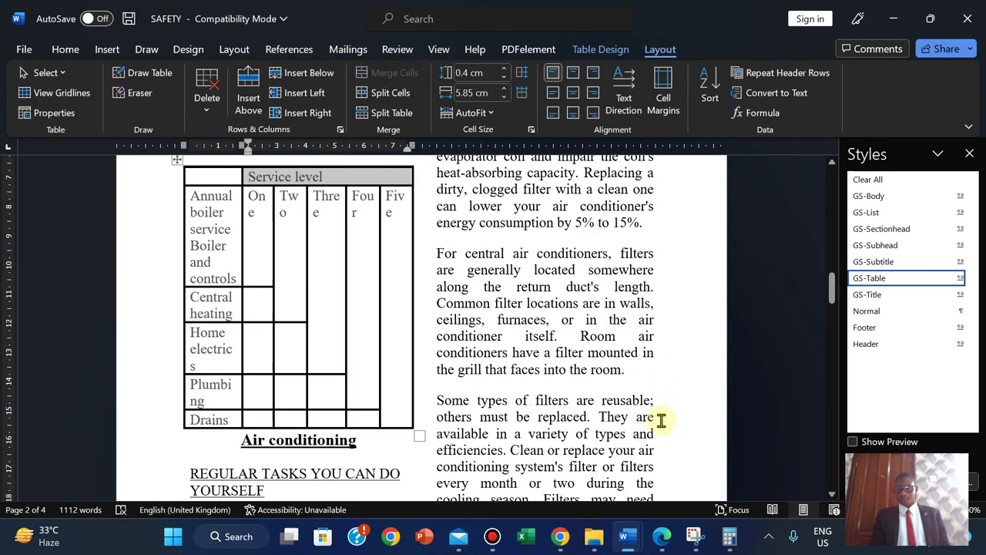
# Centre the Service level heading in its merged cell and compare with the PDF.
pyautogui.click(662, 536)
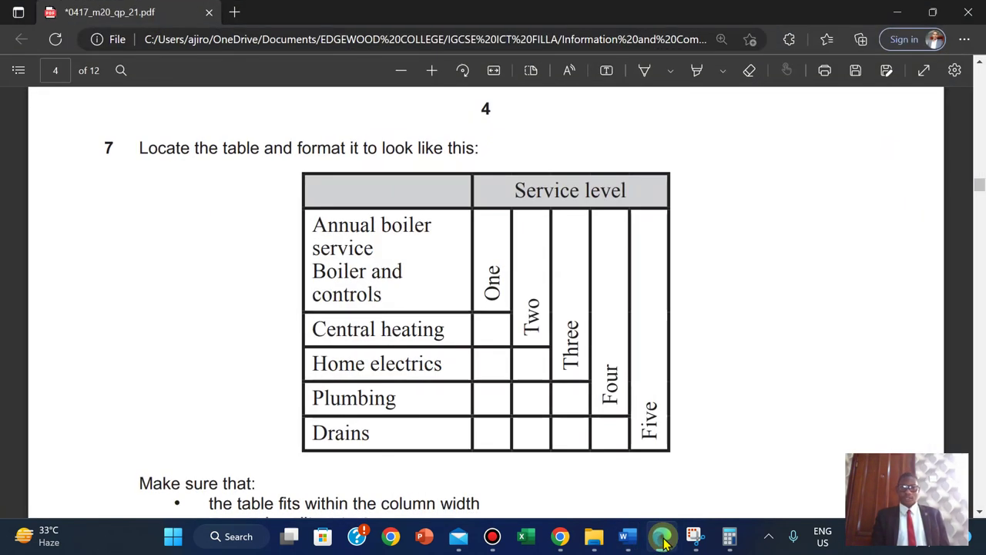
pyautogui.click(662, 539)
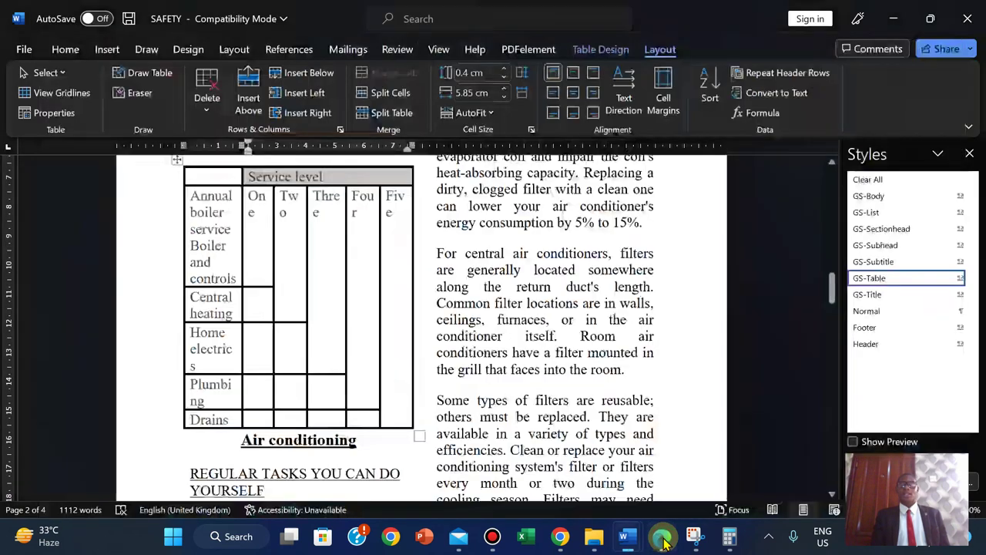
pyautogui.click(66, 52)
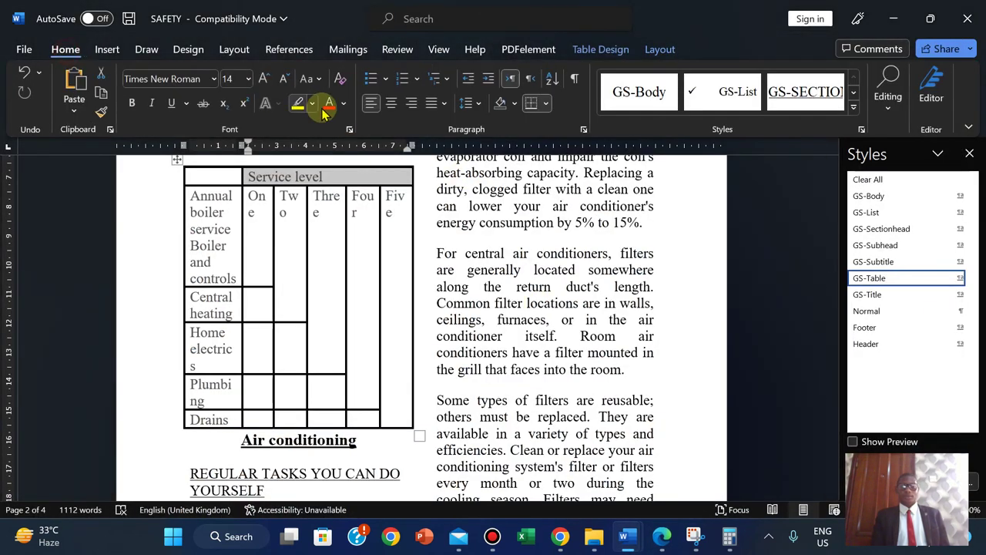
pyautogui.click(392, 105)
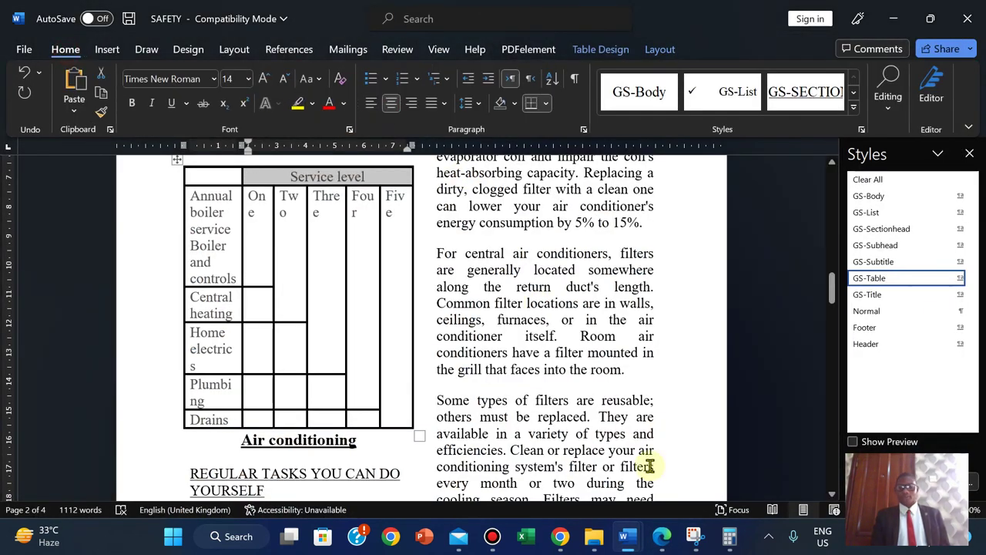
pyautogui.click(662, 538)
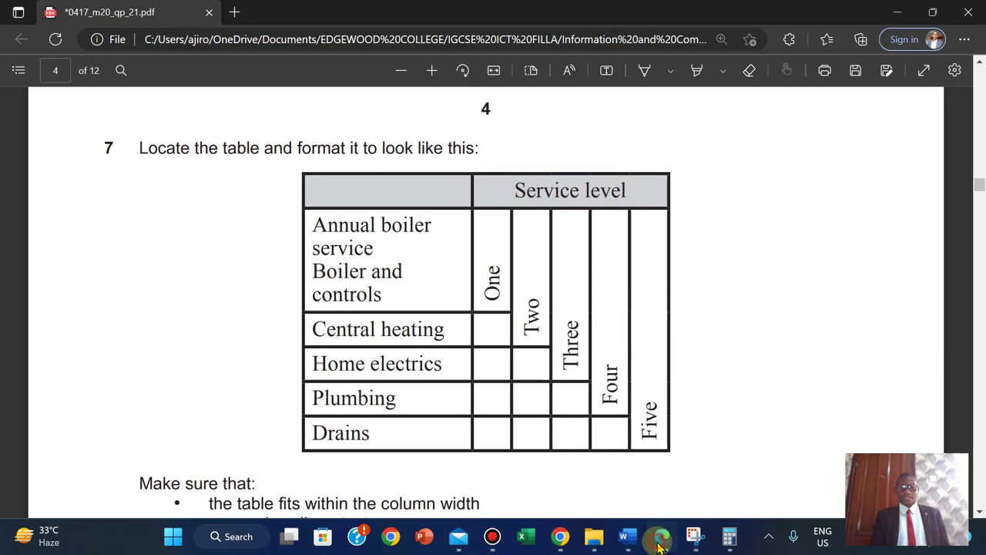
# Undo the widening of the table's first column to restore its earlier width.
pyautogui.click(660, 539)
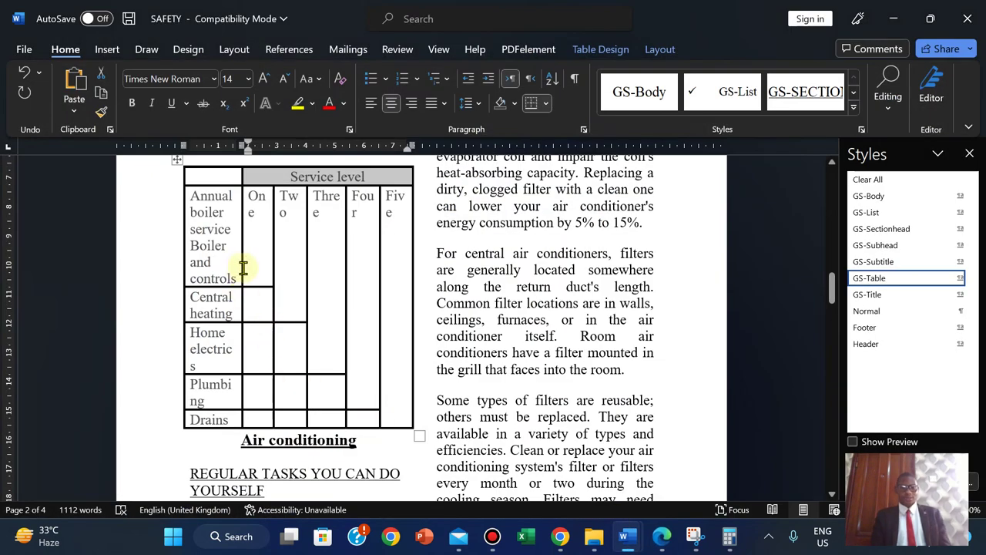
pyautogui.click(661, 538)
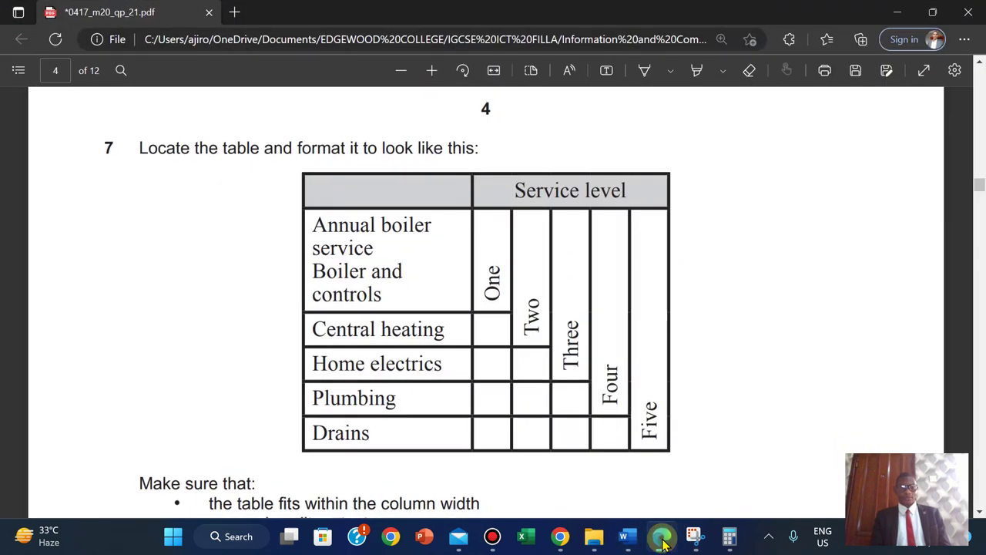
pyautogui.click(661, 537)
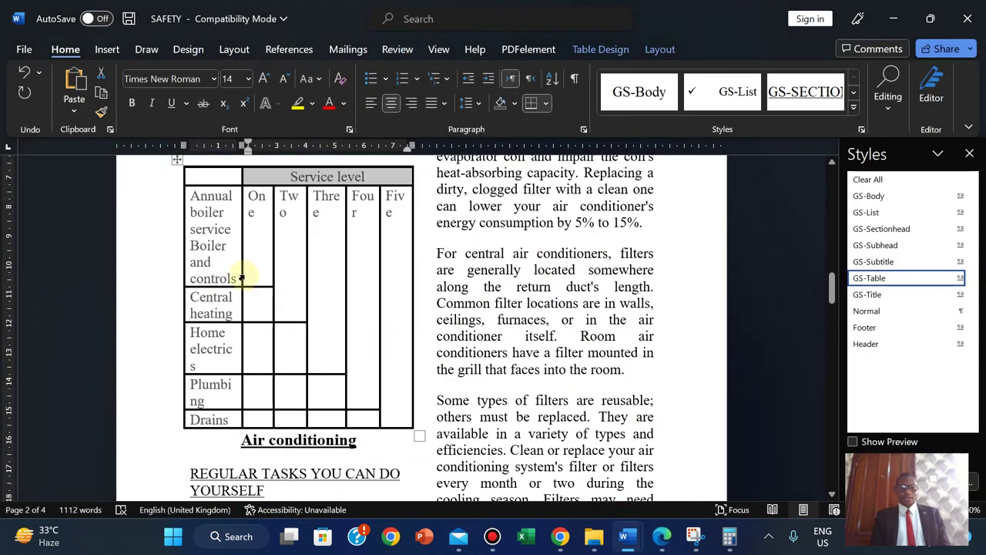
pyautogui.moveTo(242, 273); pyautogui.dragTo(260, 272)
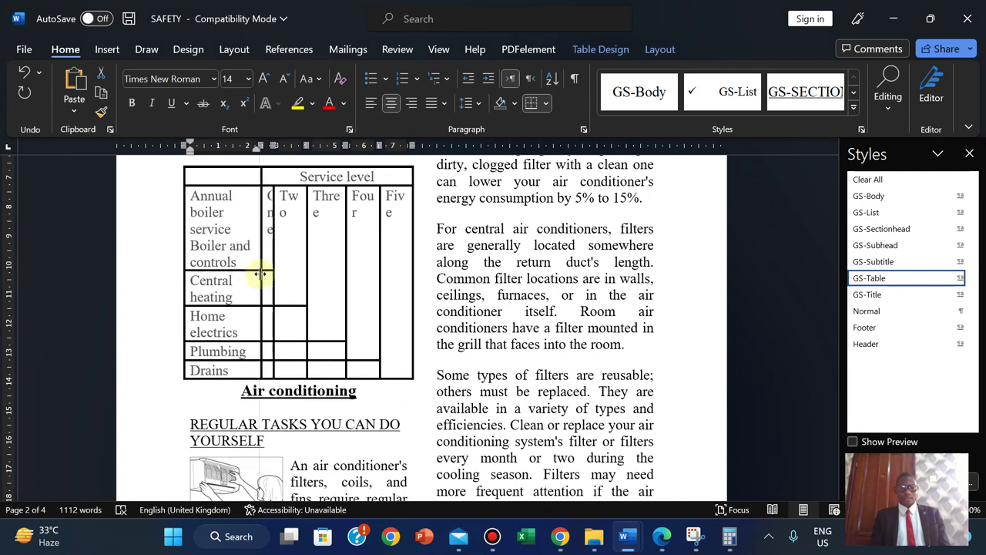
pyautogui.click(261, 274)
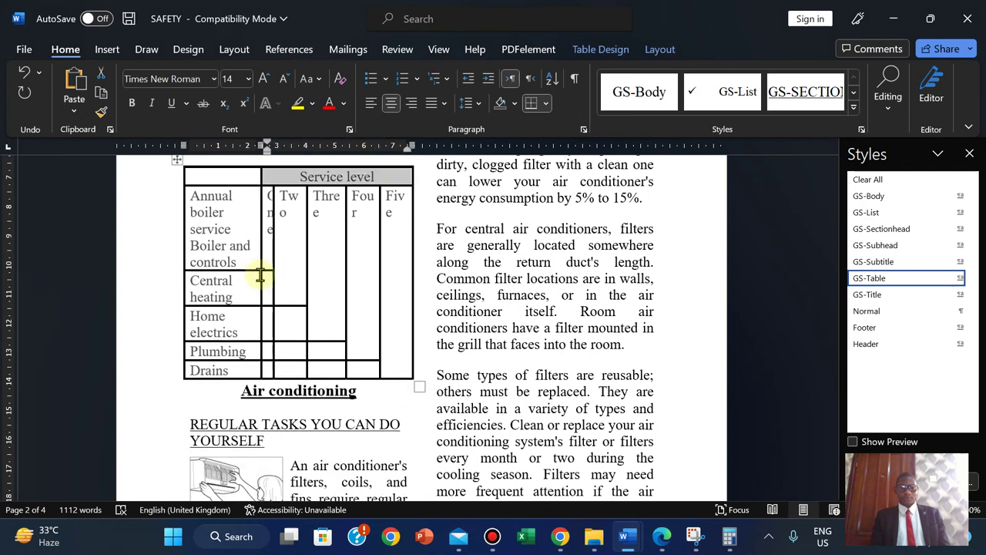
pyautogui.hotkey('ctrl', 'z')
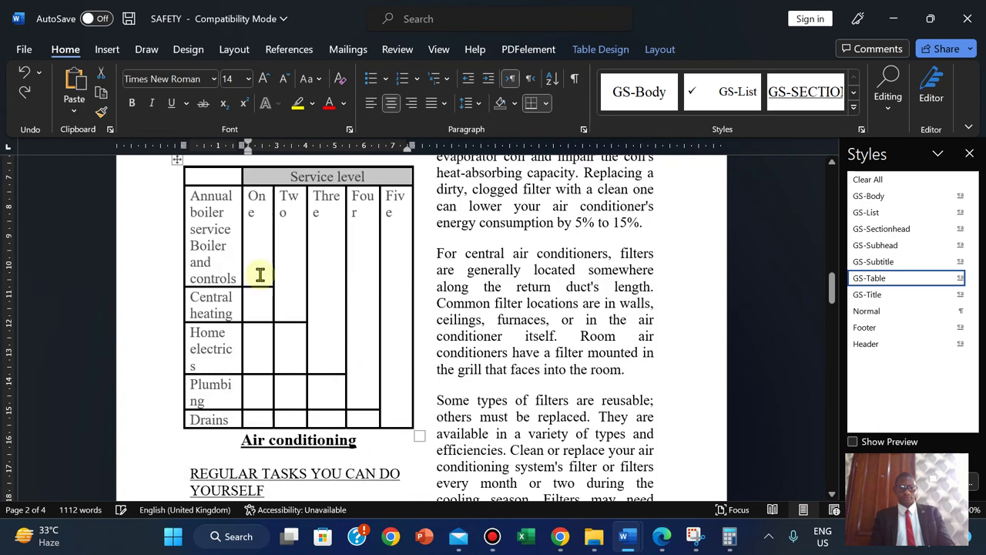
# Compare the table with the exam paper's target table, then return to Word.
pyautogui.moveTo(514, 7)
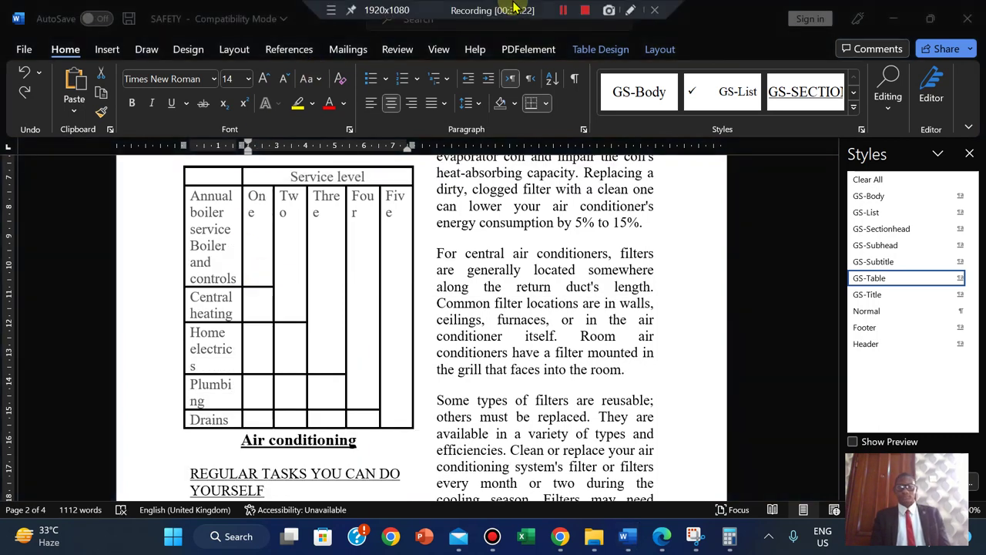
pyautogui.click(557, 10)
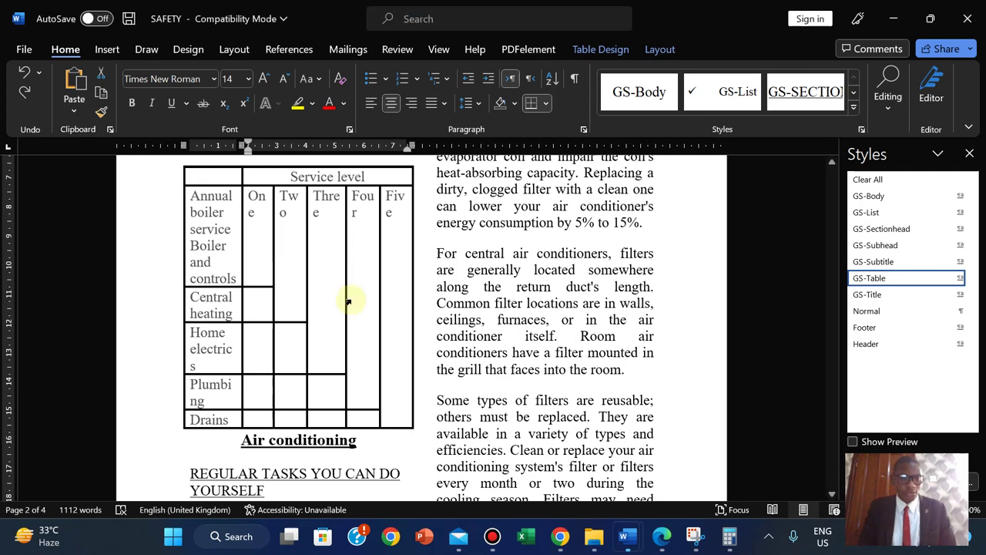
pyautogui.click(662, 536)
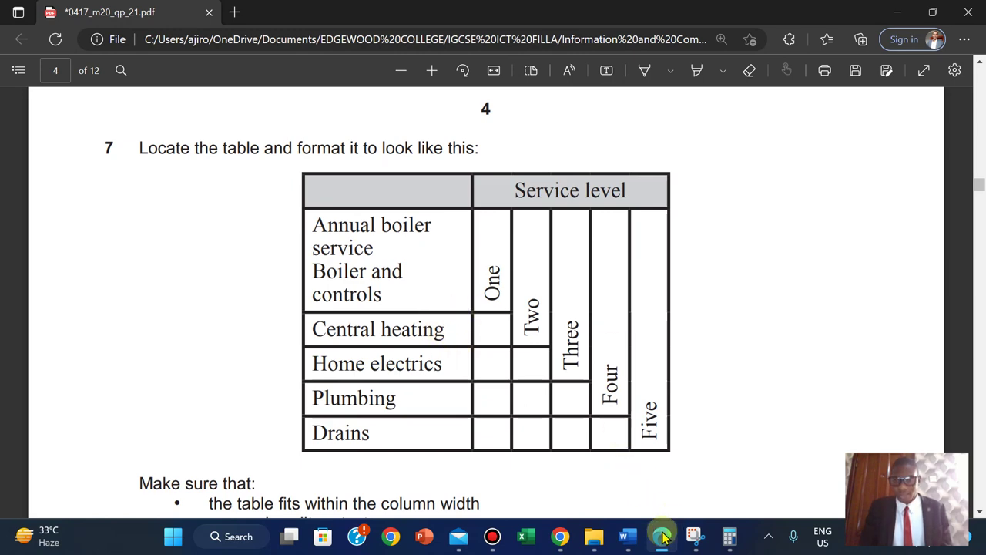
pyautogui.moveTo(661, 535)
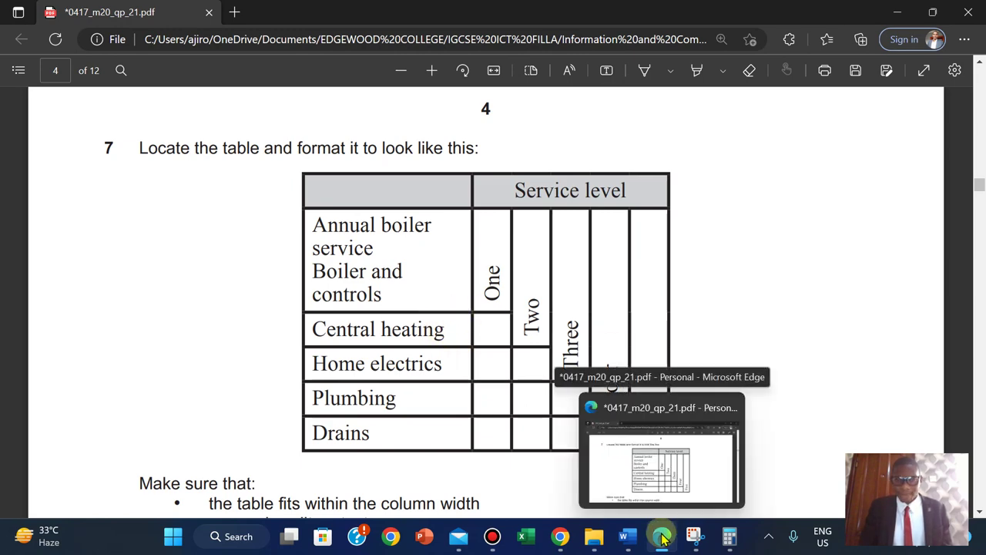
pyautogui.click(661, 536)
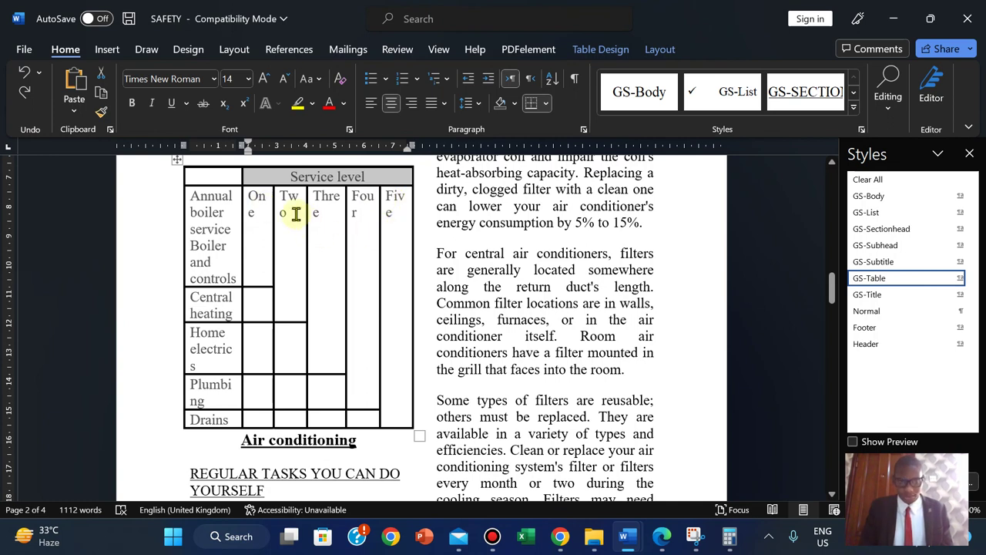
# Turn the Five and Four headers to vertical text reading bottom-to-top.
pyautogui.click(391, 227)
pyautogui.doubleClick(388, 199)
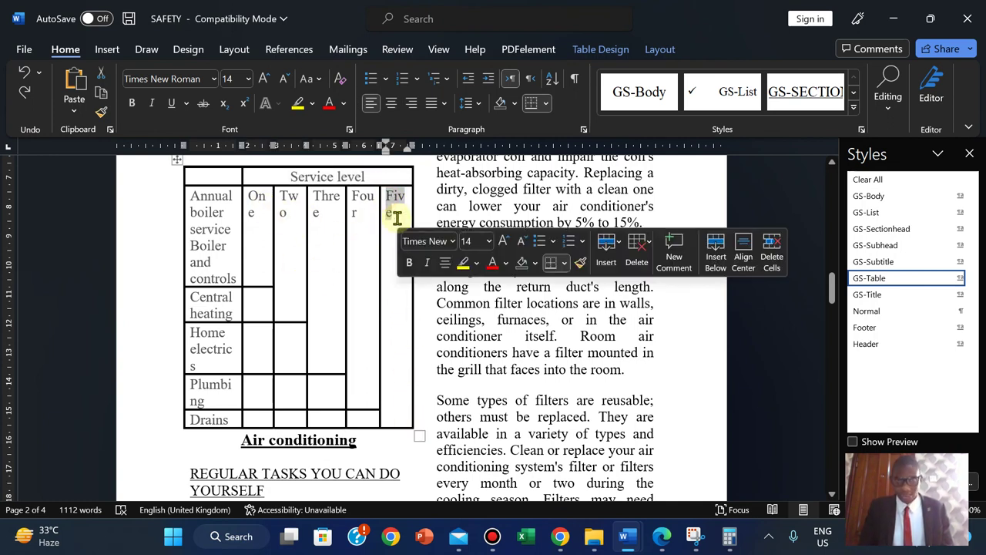
pyautogui.click(651, 48)
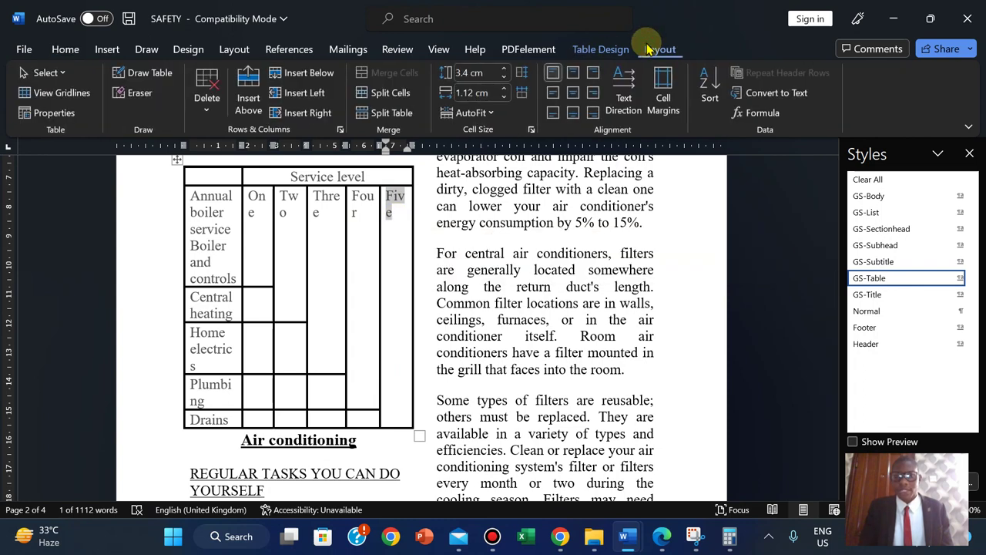
pyautogui.click(622, 85)
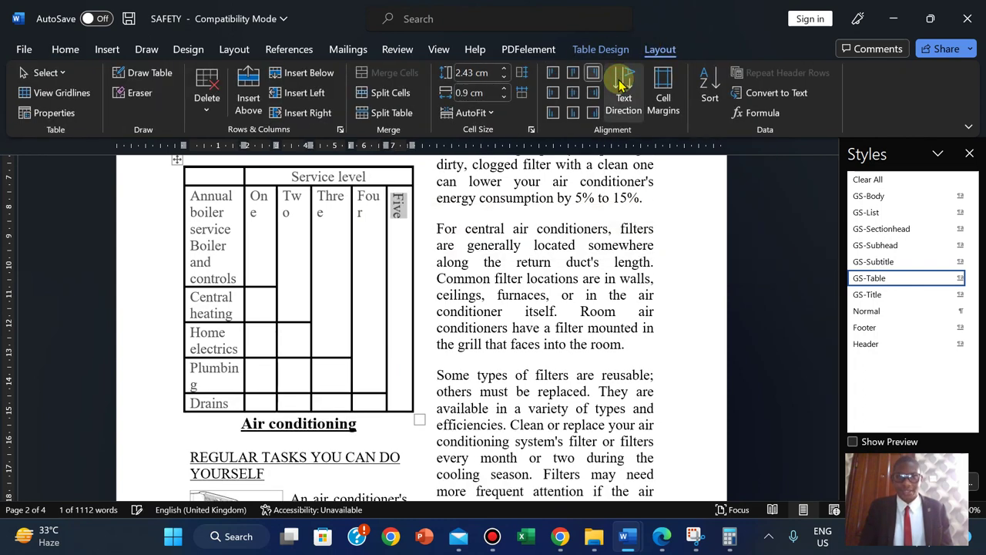
pyautogui.click(621, 85)
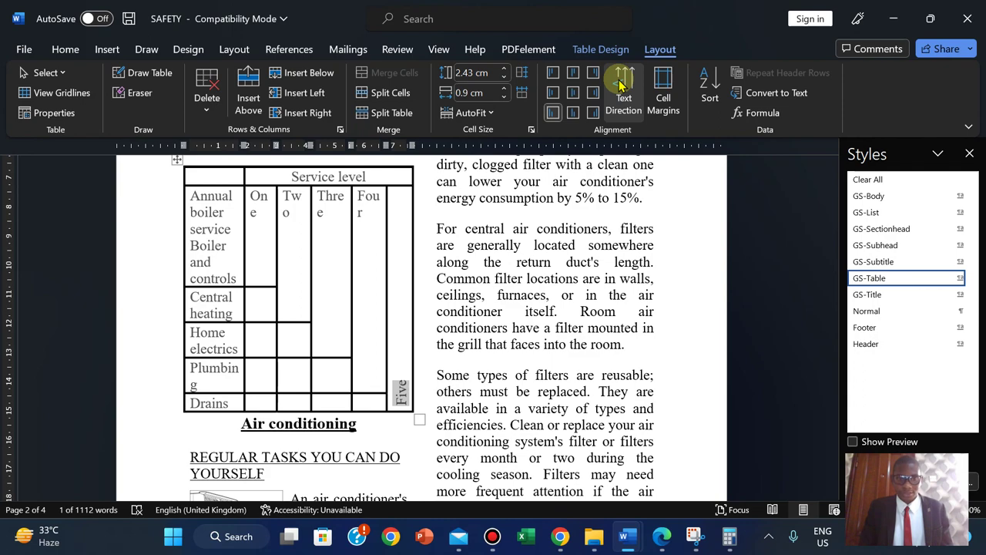
pyautogui.click(662, 537)
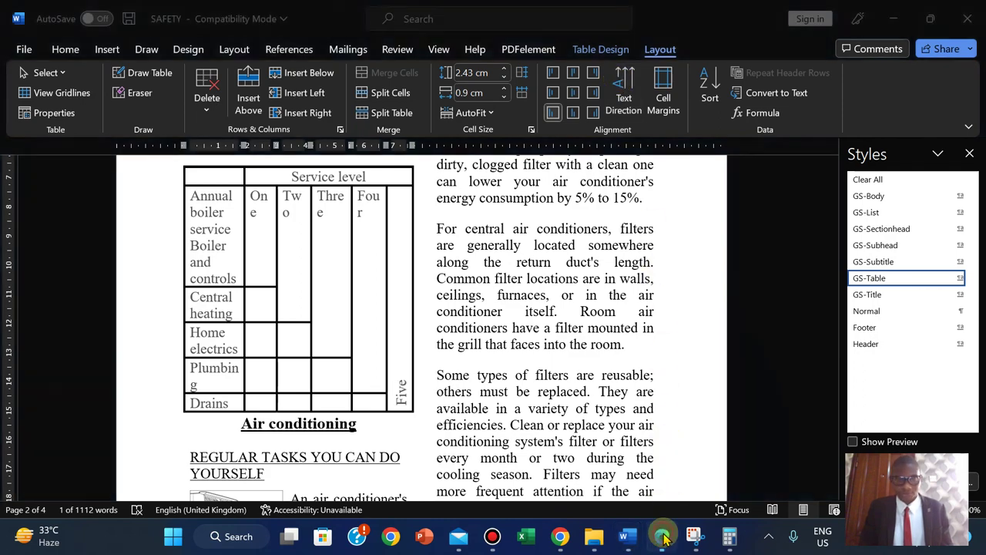
pyautogui.click(662, 536)
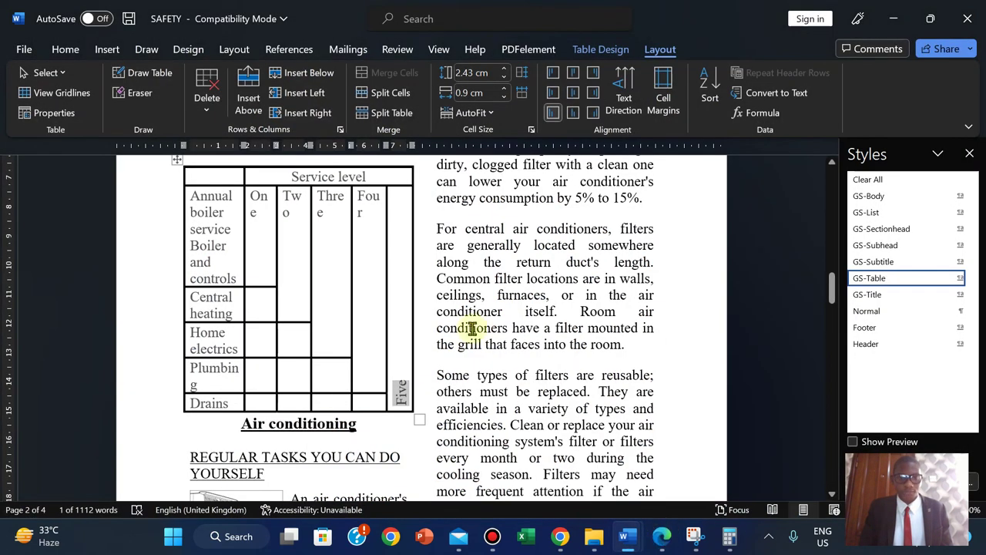
pyautogui.moveTo(358, 193); pyautogui.dragTo(363, 211)
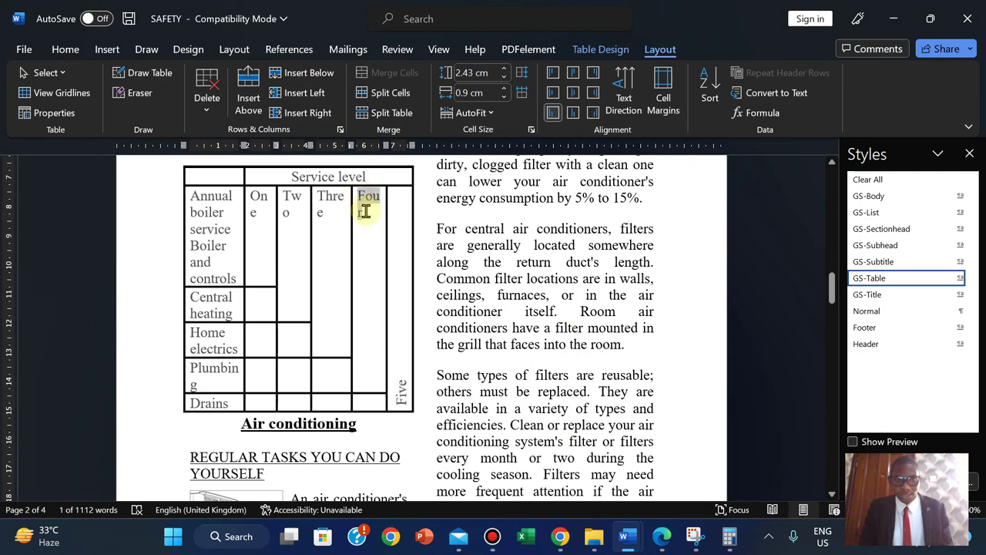
pyautogui.click(625, 97)
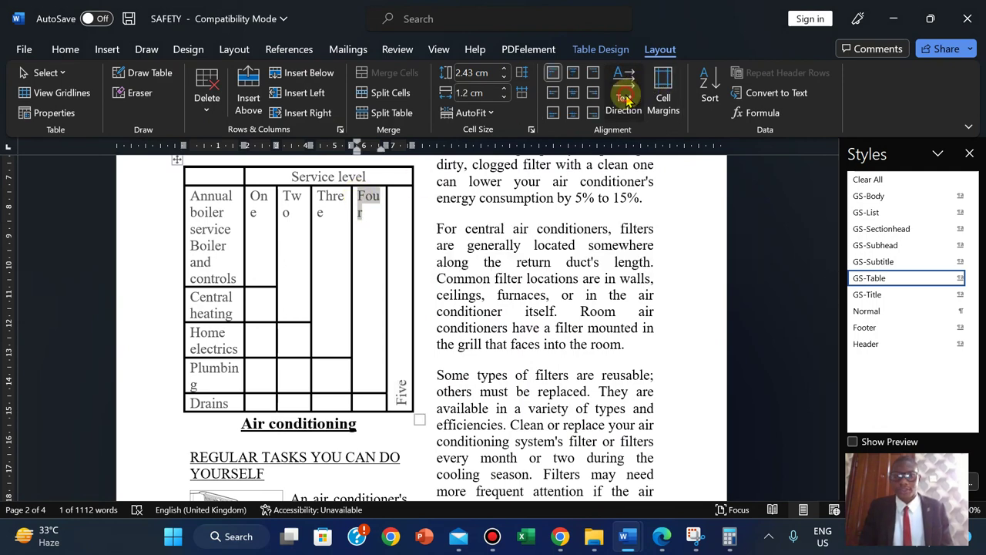
pyautogui.click(625, 98)
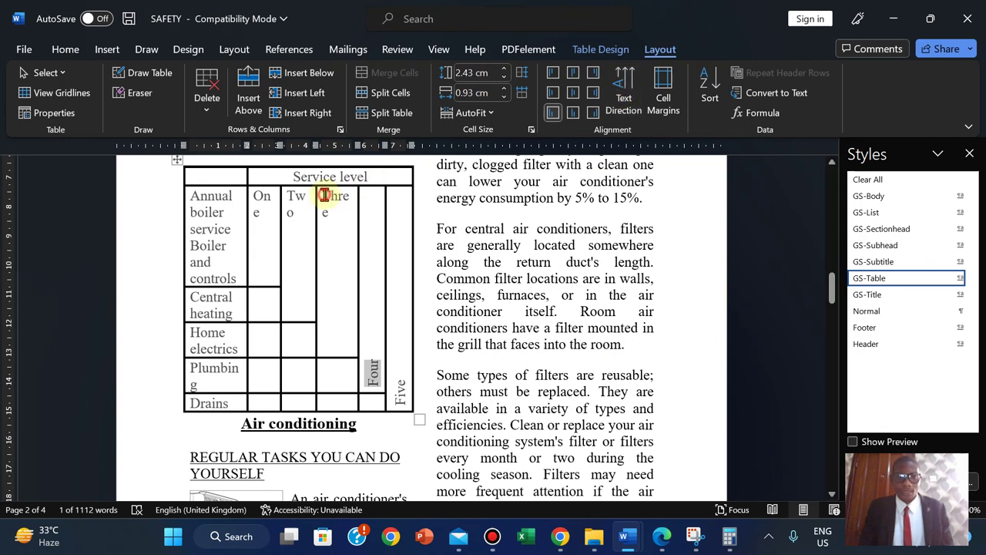
# Turn the Three, Two and One headers to read bottom-to-top, then check the PDF.
pyautogui.moveTo(324, 195); pyautogui.dragTo(330, 210)
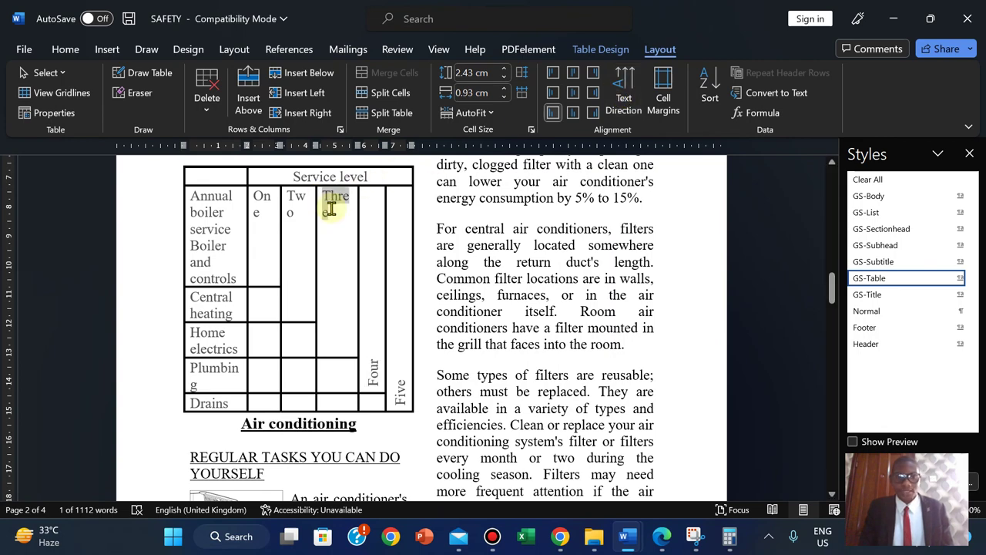
pyautogui.click(620, 95)
pyautogui.click(620, 95)
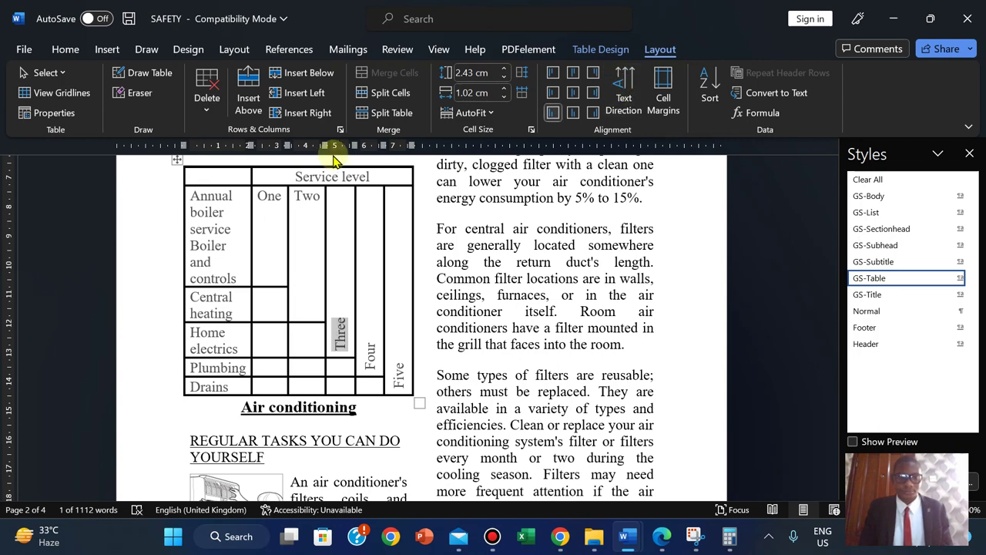
pyautogui.click(300, 197)
pyautogui.moveTo(297, 197); pyautogui.dragTo(319, 196)
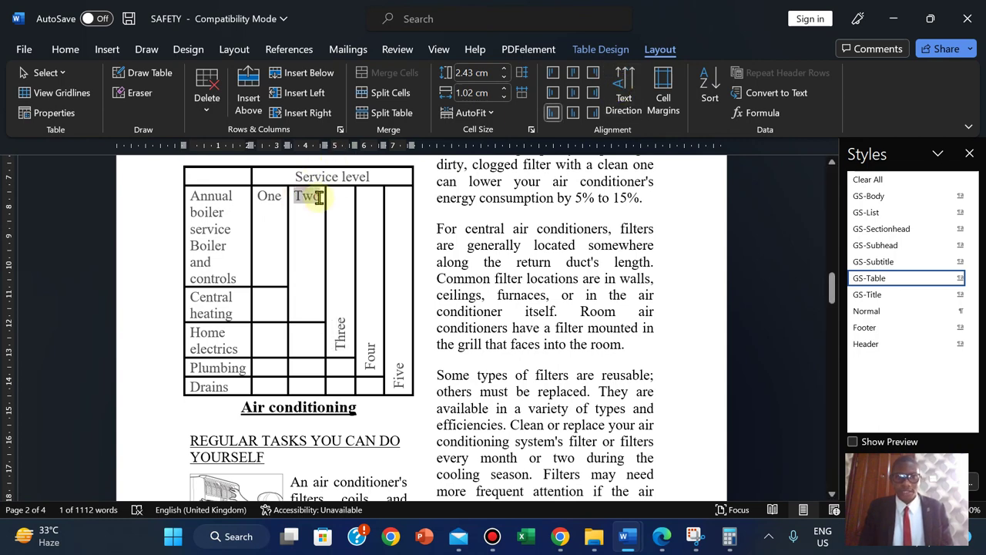
pyautogui.click(620, 86)
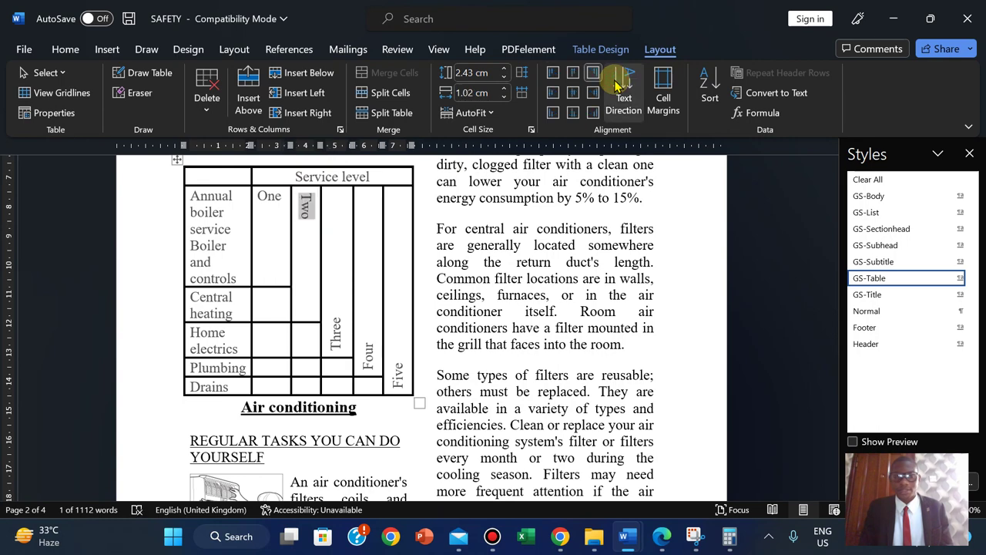
pyautogui.click(620, 86)
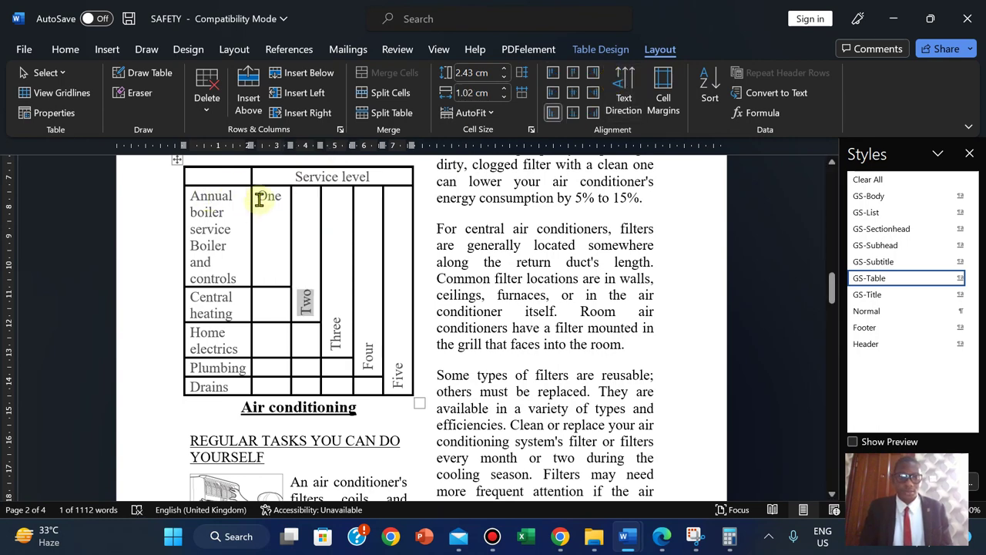
pyautogui.moveTo(264, 198); pyautogui.dragTo(282, 198)
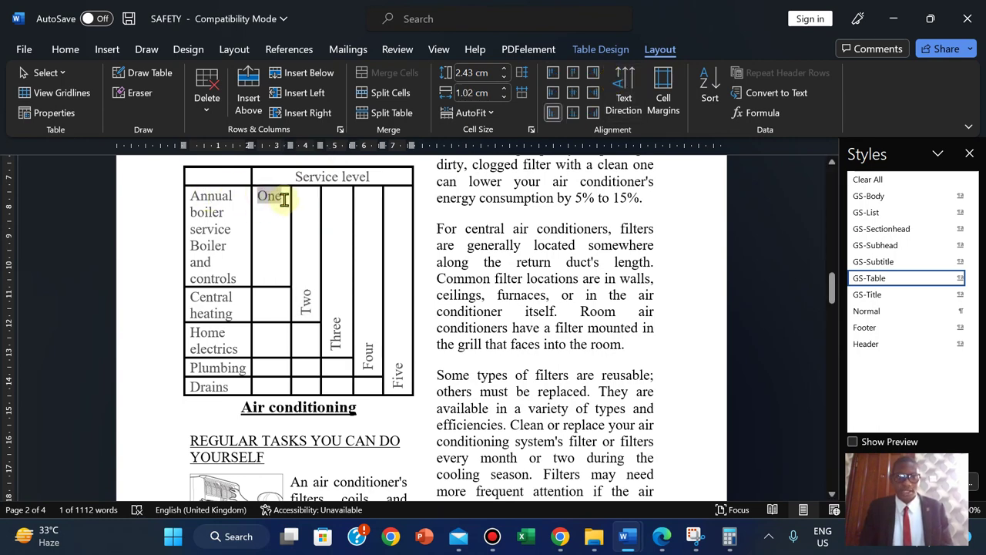
pyautogui.click(627, 86)
pyautogui.click(629, 89)
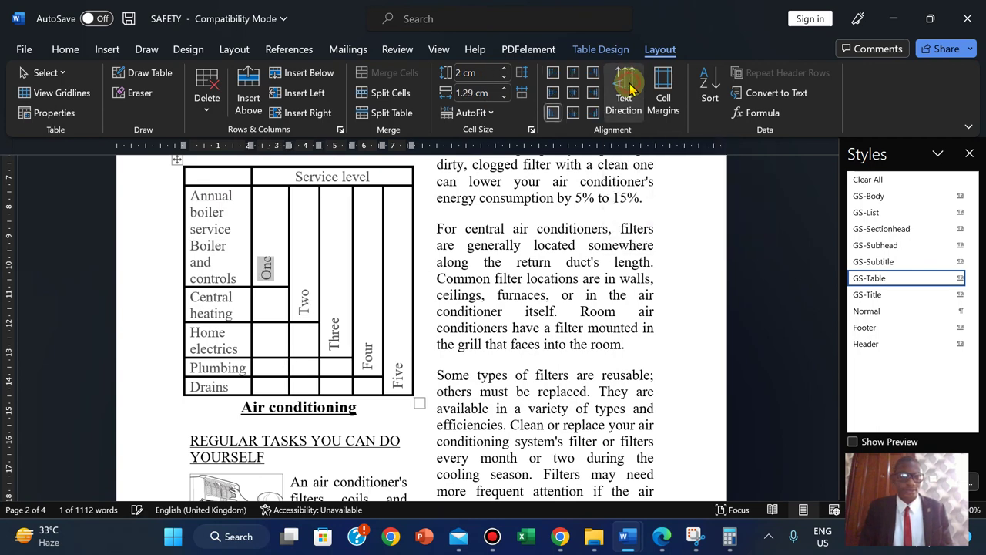
pyautogui.click(662, 538)
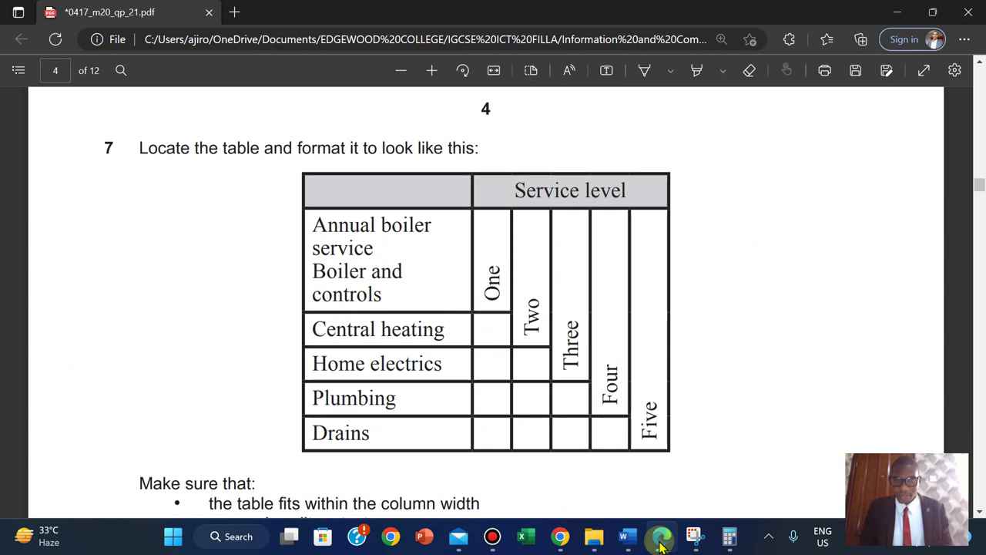
pyautogui.click(660, 542)
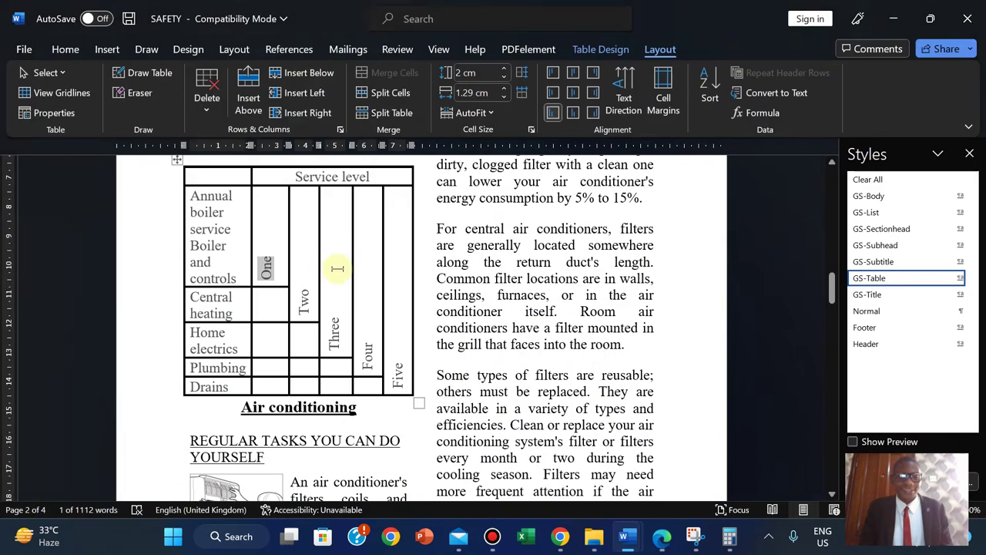
# Align the One to Five header labels to the bottom centre of their cells.
pyautogui.click(572, 111)
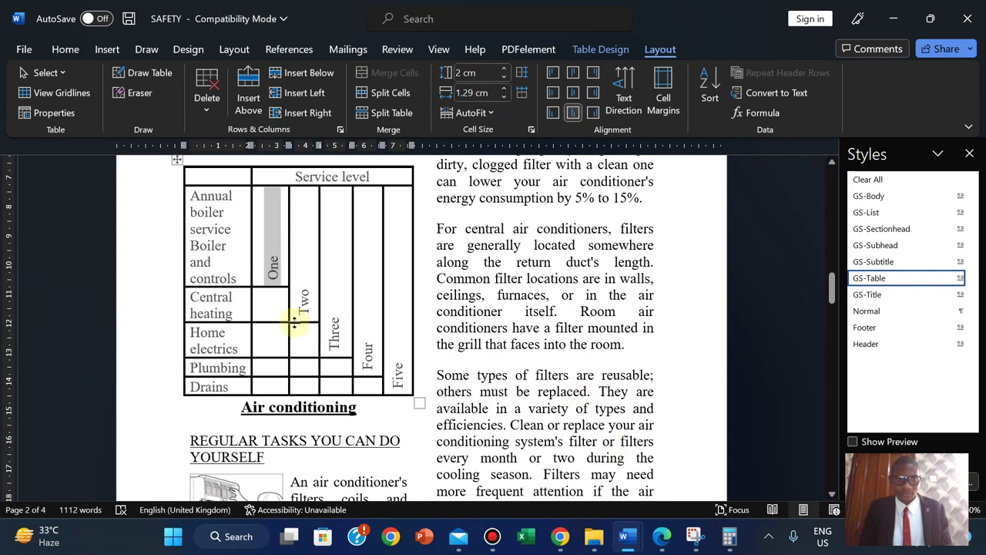
pyautogui.moveTo(302, 294); pyautogui.dragTo(306, 313)
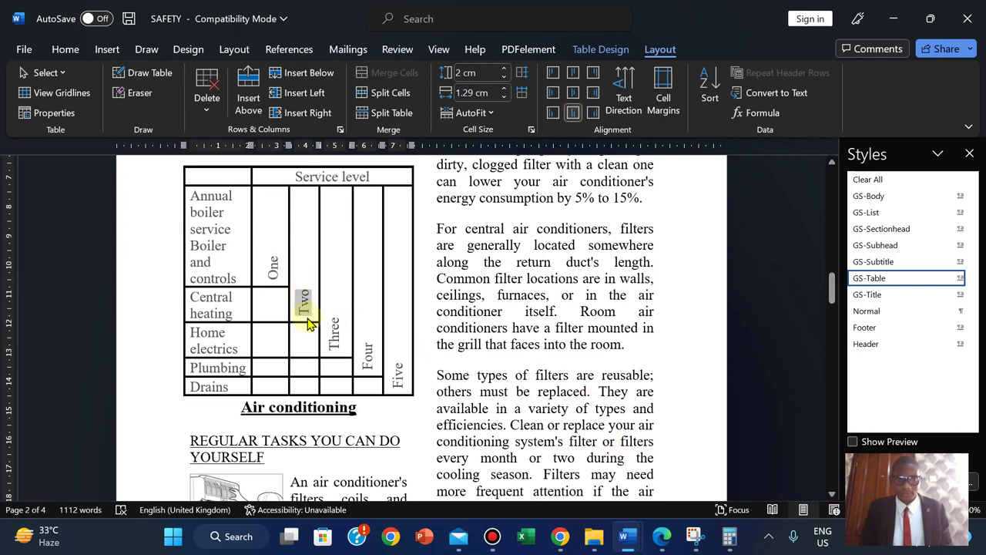
pyautogui.click(573, 112)
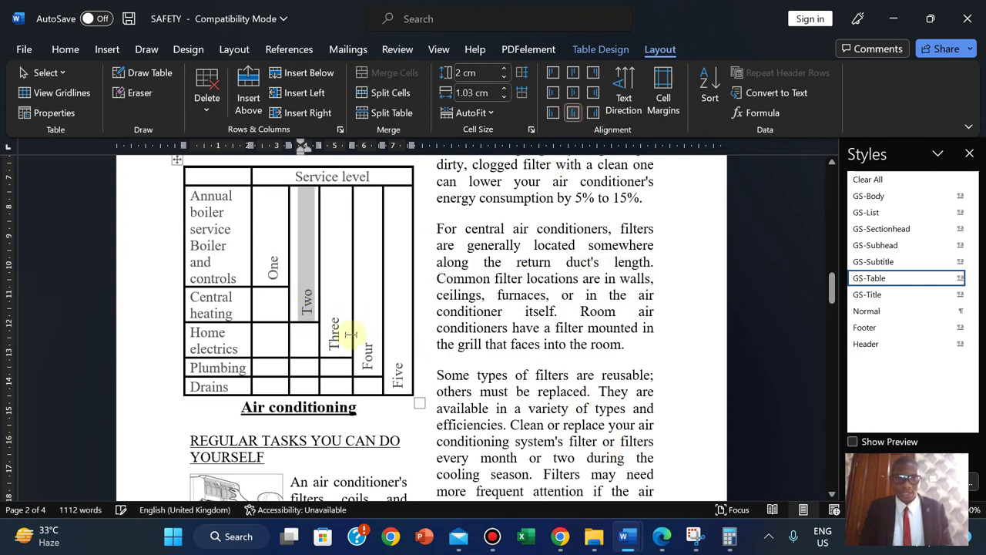
pyautogui.moveTo(333, 312); pyautogui.dragTo(340, 352)
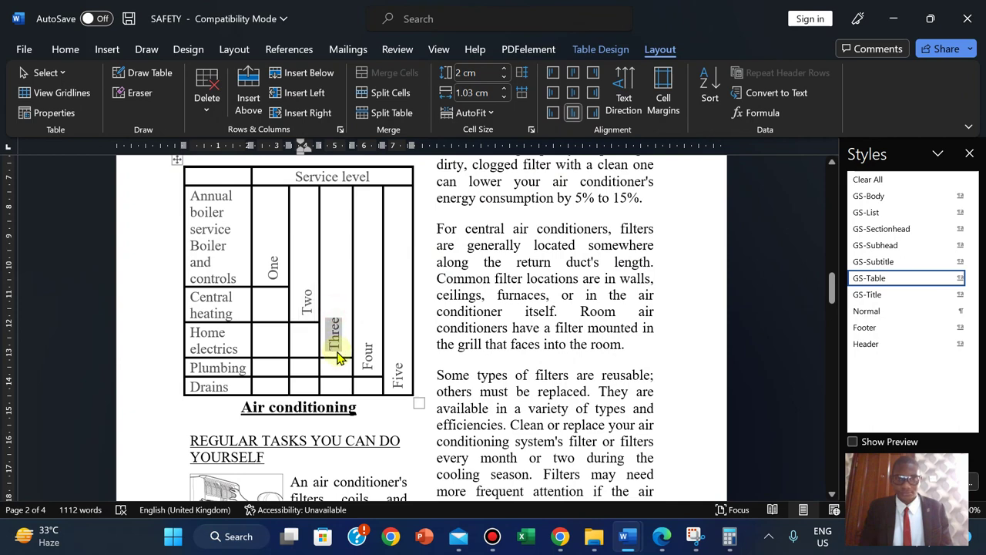
pyautogui.click(572, 111)
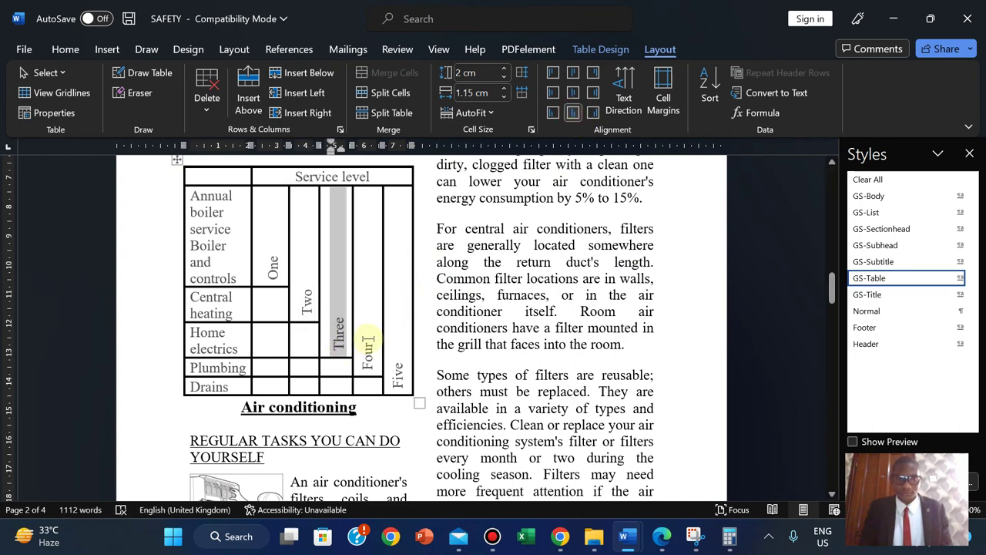
pyautogui.moveTo(368, 339); pyautogui.dragTo(366, 370)
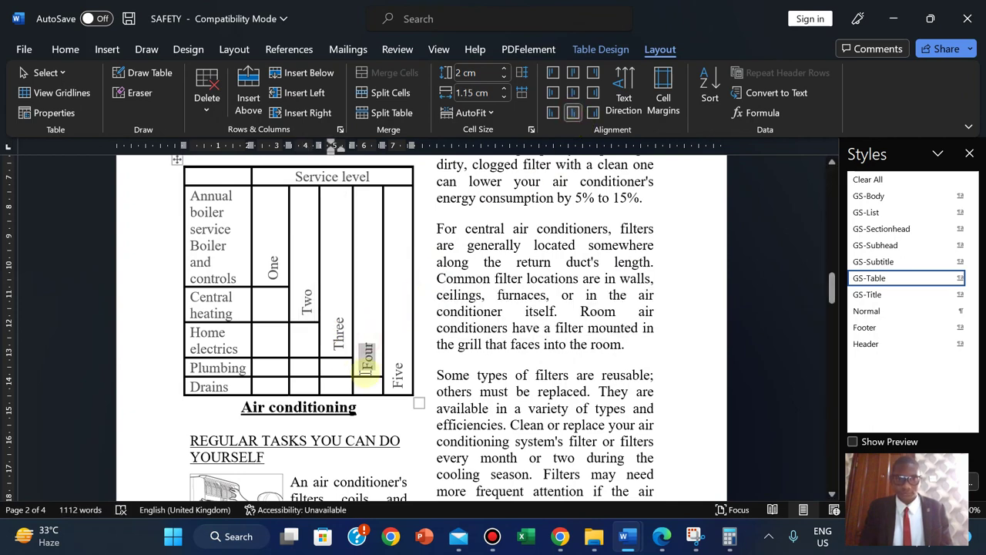
pyautogui.click(570, 113)
pyautogui.moveTo(401, 357); pyautogui.dragTo(393, 391)
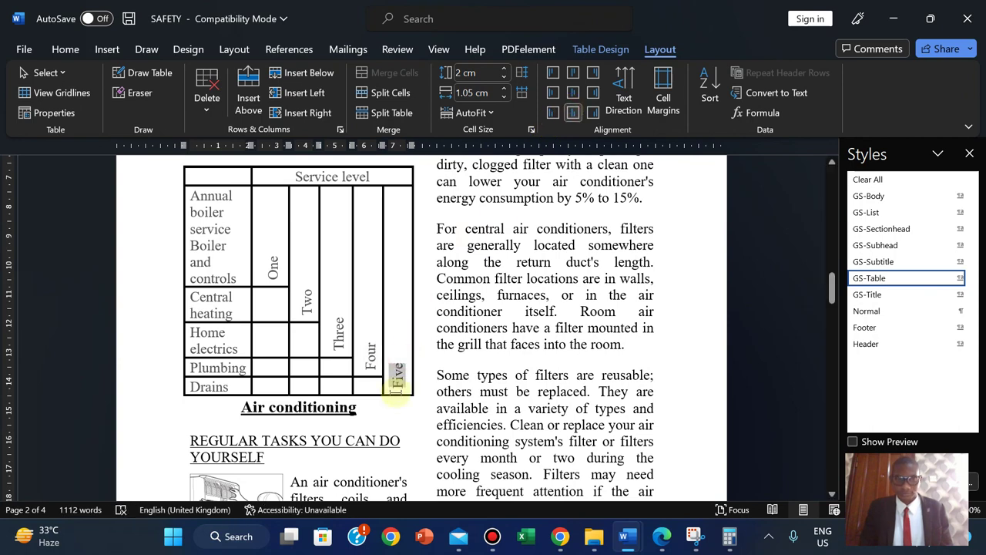
pyautogui.click(571, 113)
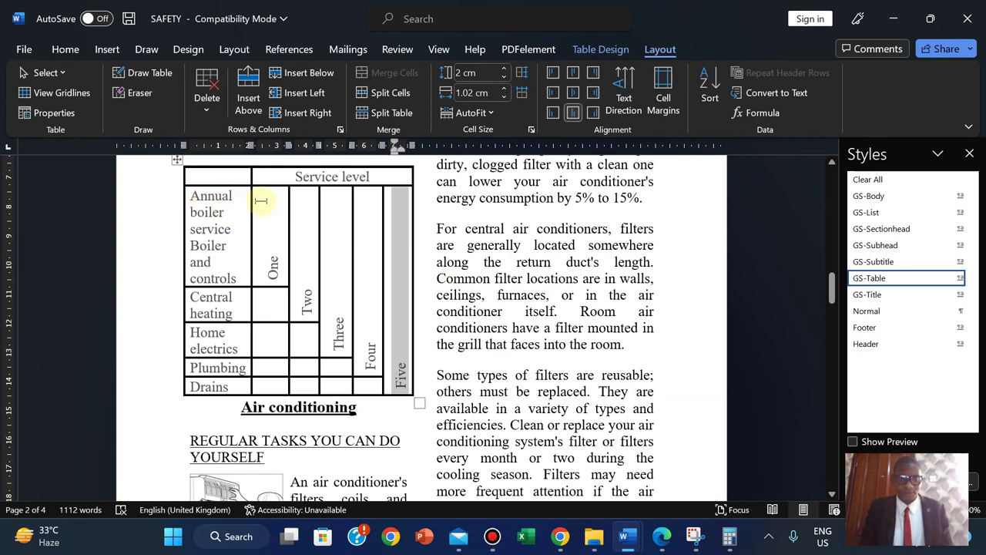
pyautogui.click(261, 201)
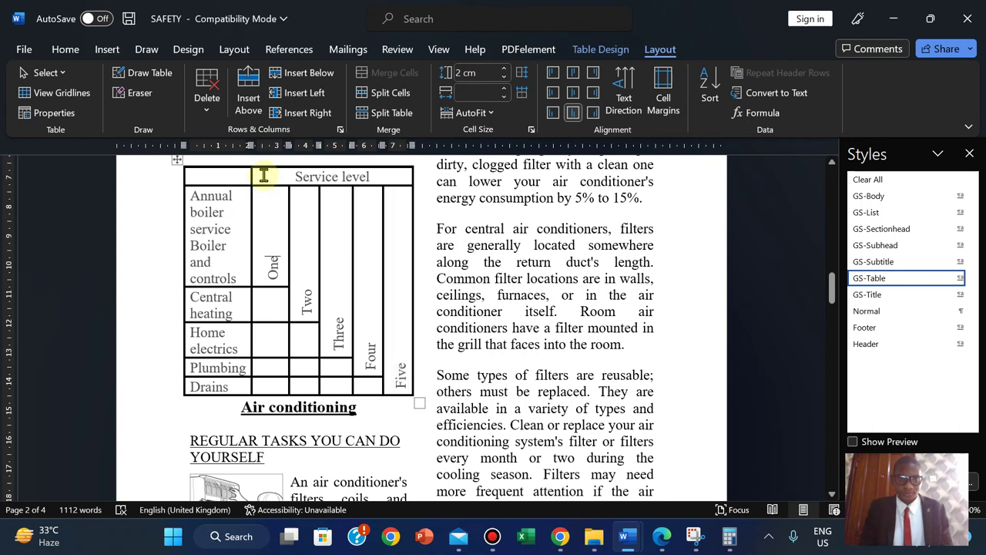
pyautogui.moveTo(264, 175); pyautogui.dragTo(385, 301)
pyautogui.click(275, 203)
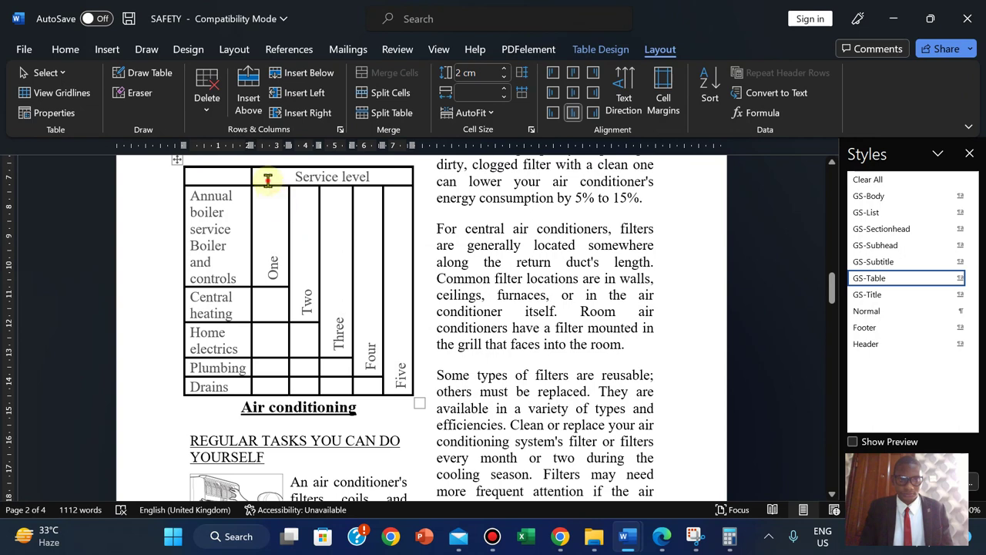
pyautogui.moveTo(270, 189); pyautogui.dragTo(396, 362)
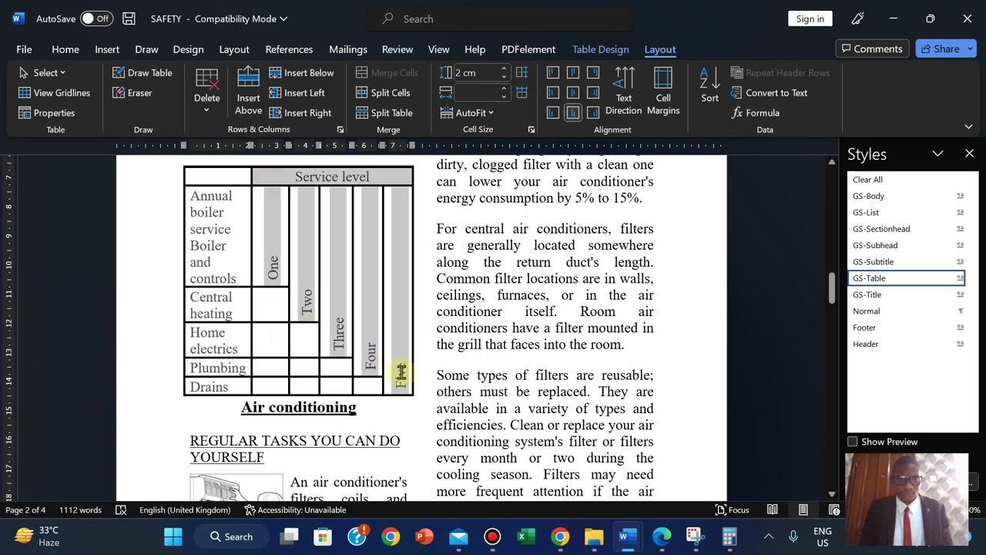
pyautogui.click(270, 269)
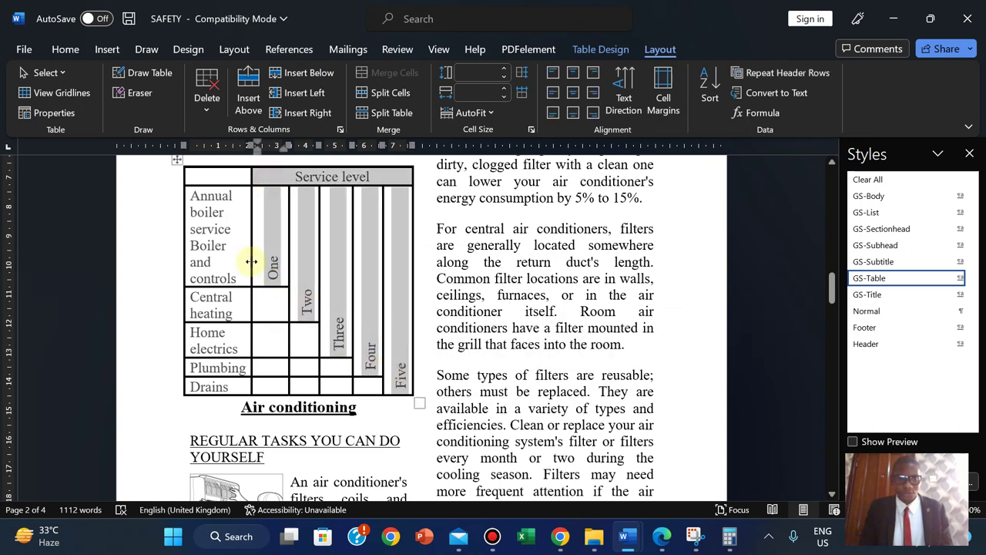
pyautogui.moveTo(252, 262); pyautogui.dragTo(262, 262)
pyautogui.moveTo(261, 262); pyautogui.dragTo(275, 268)
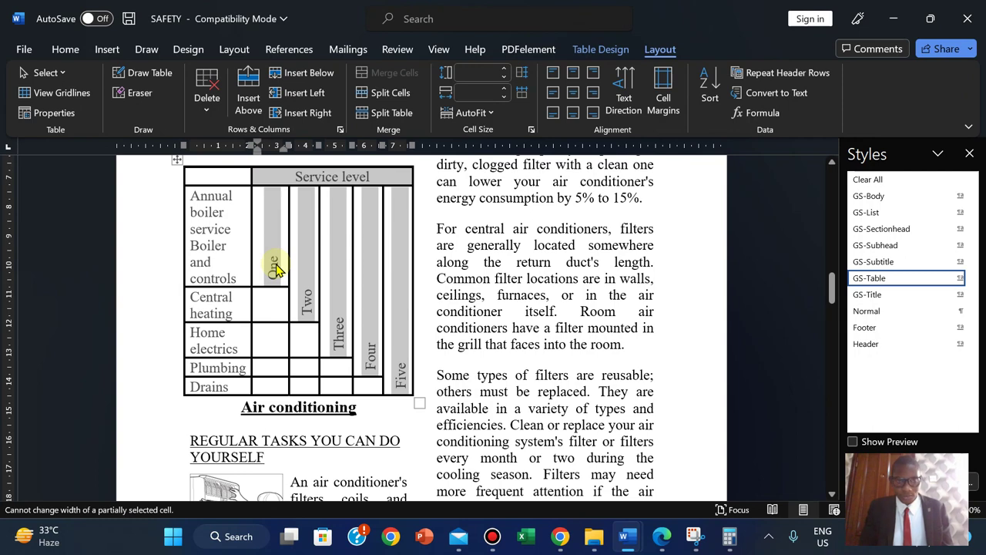
pyautogui.click(274, 265)
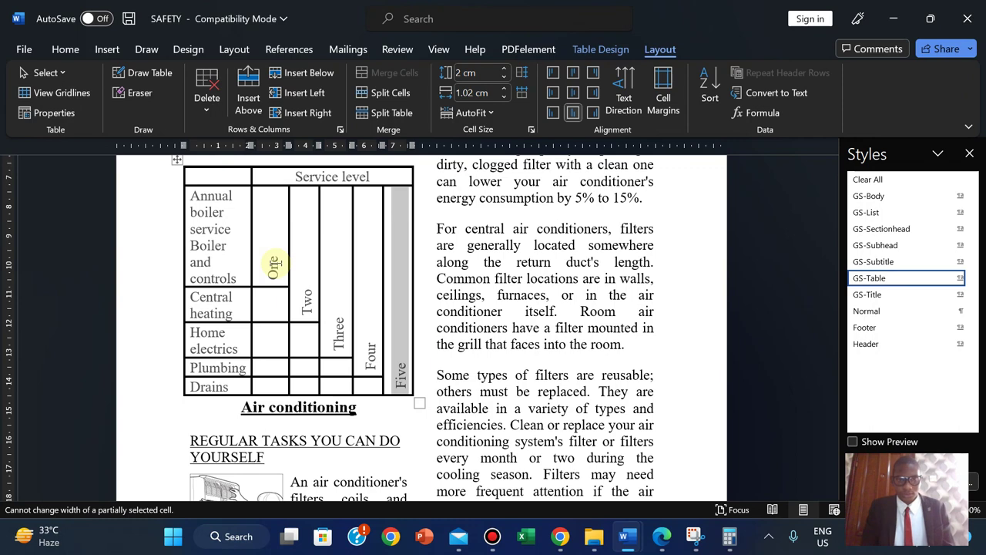
pyautogui.click(337, 266)
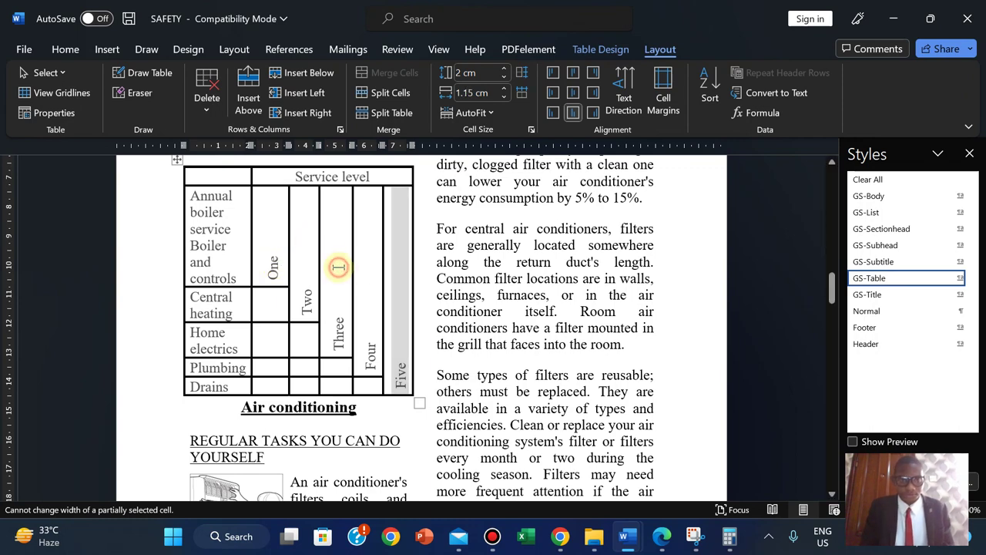
# Widen the label column beside One and the Four column.
pyautogui.moveTo(833, 284); pyautogui.dragTo(833, 294)
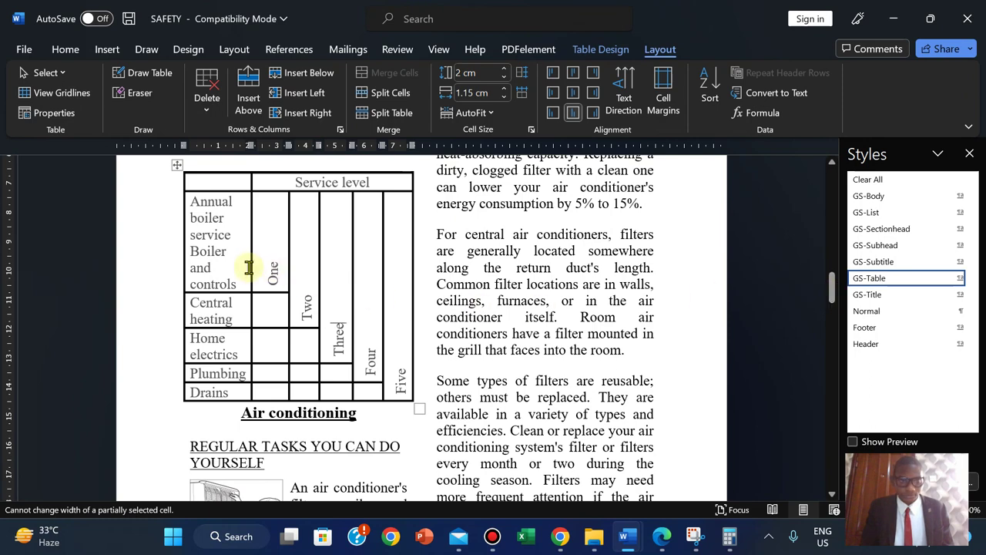
pyautogui.moveTo(252, 267); pyautogui.dragTo(261, 267)
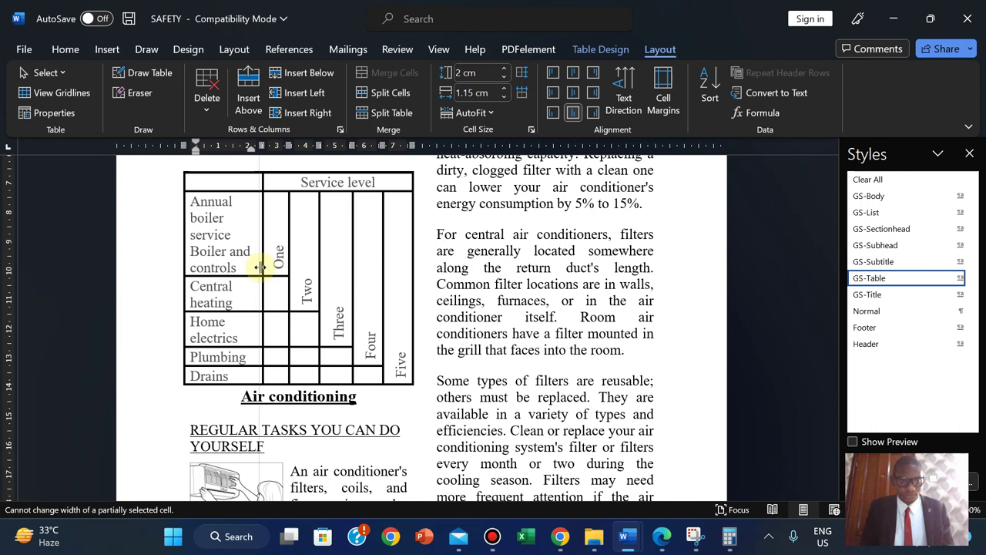
pyautogui.moveTo(260, 266); pyautogui.dragTo(262, 266)
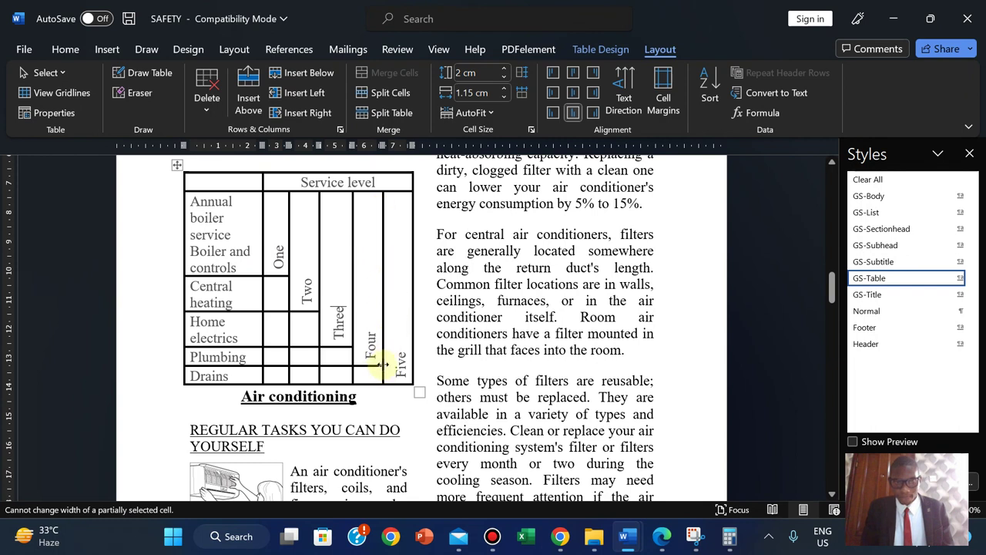
pyautogui.moveTo(382, 362); pyautogui.dragTo(387, 362)
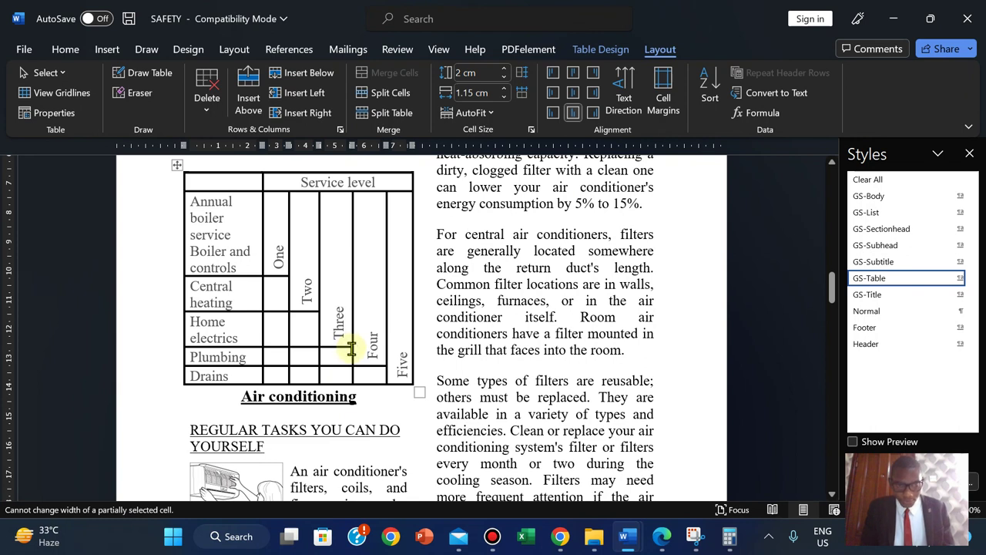
# Shift the Three/Four, Two/Three and One/Two borders into a staircase, checking the PDF.
pyautogui.moveTo(351, 351); pyautogui.dragTo(358, 353)
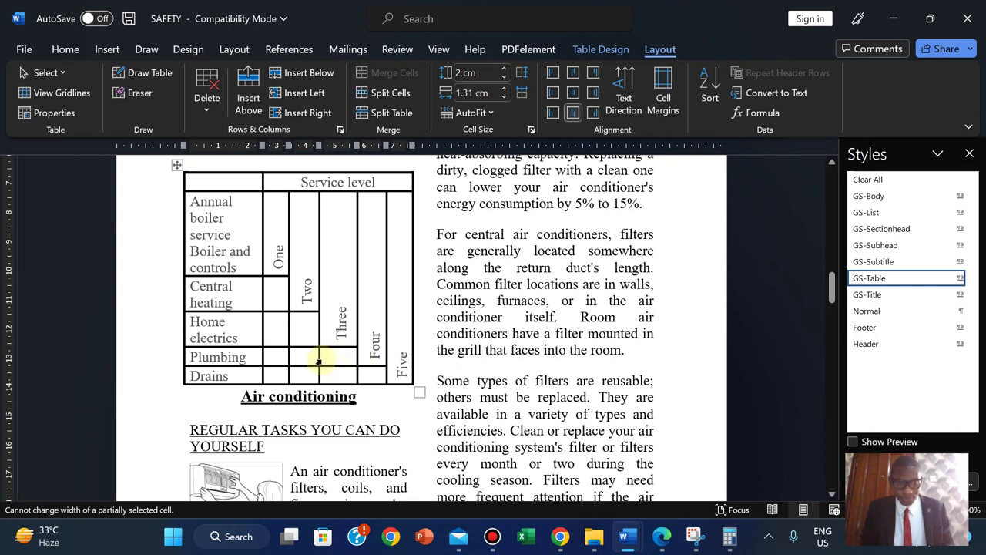
pyautogui.moveTo(319, 356); pyautogui.dragTo(331, 360)
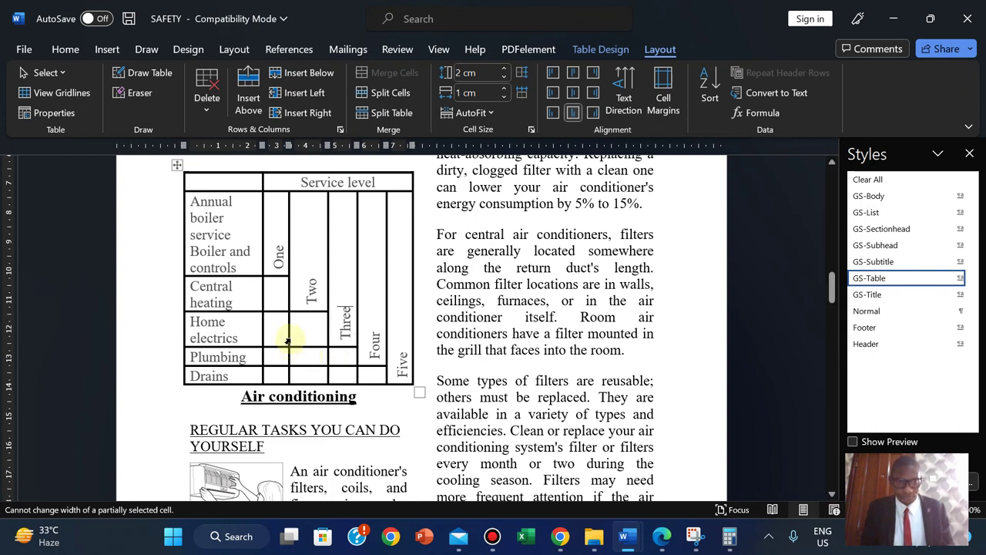
pyautogui.moveTo(289, 333)
pyautogui.mouseDown()
pyautogui.moveTo(299, 336)
pyautogui.moveTo(274, 331)
pyautogui.mouseUp()
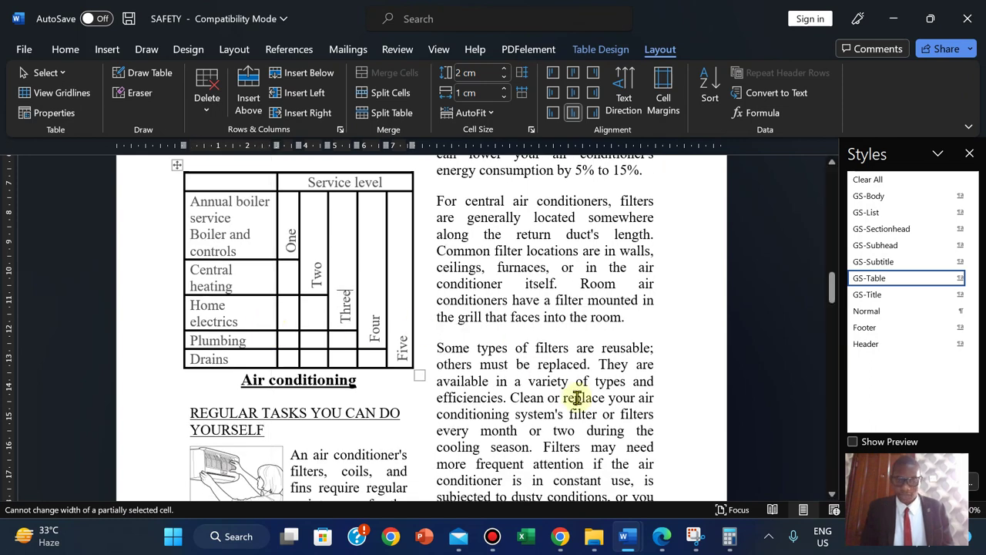
pyautogui.click(662, 536)
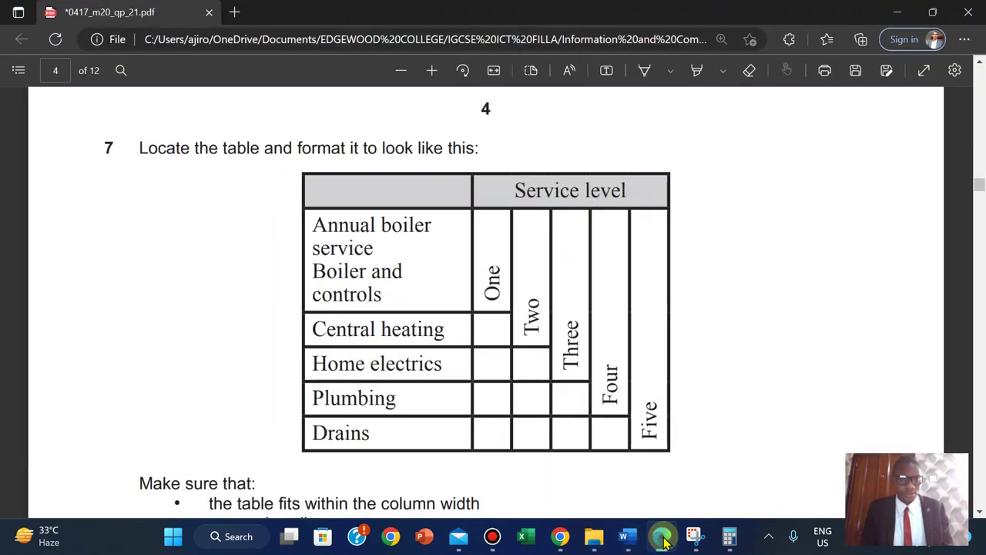
pyautogui.click(662, 537)
pyautogui.click(662, 537)
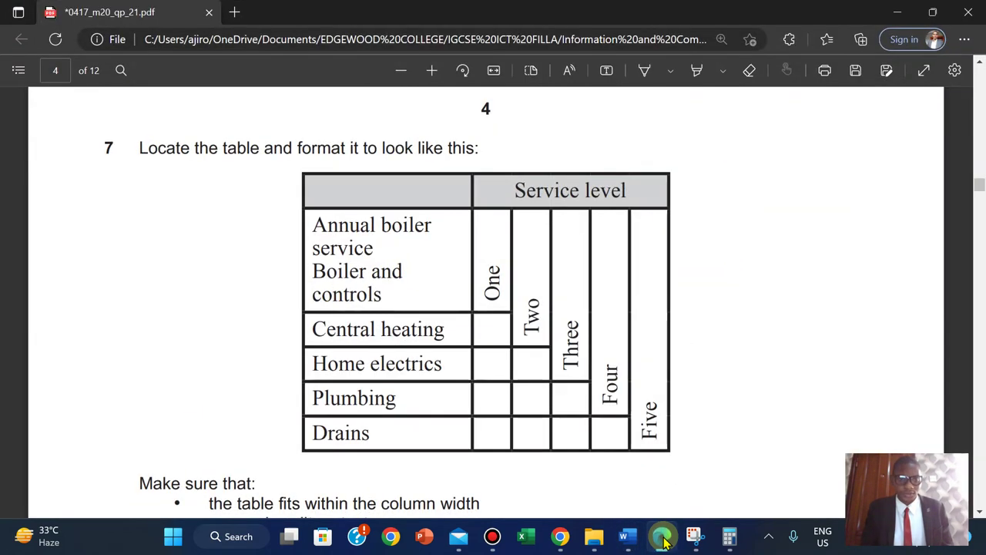
pyautogui.click(662, 537)
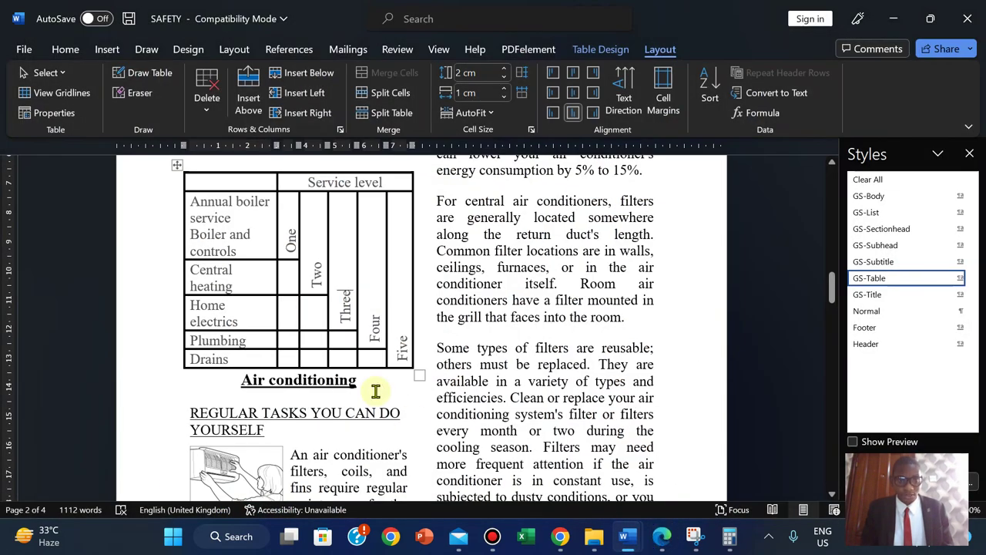
# Nudge the One/Two, Two/Three and Three/Four borders right to even out the columns.
pyautogui.click(299, 314)
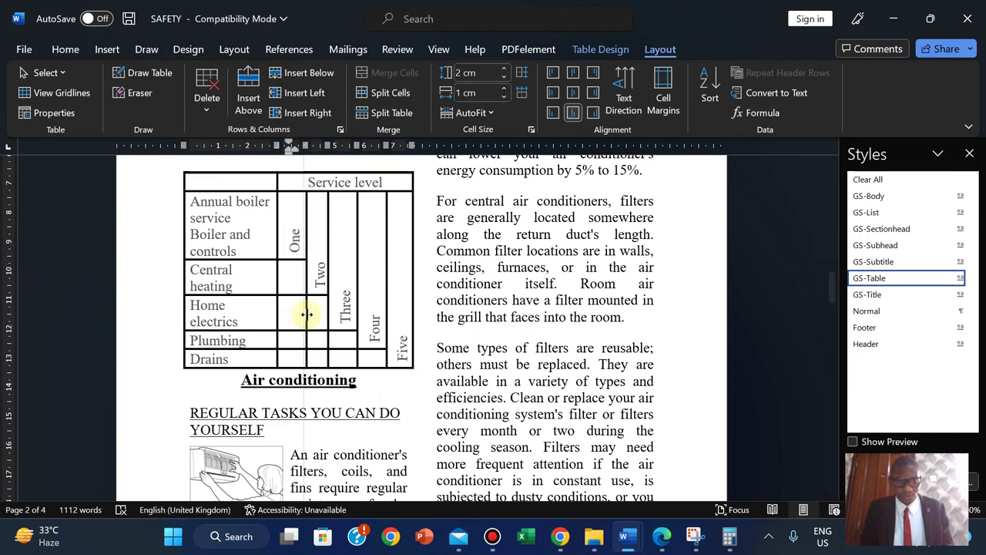
pyautogui.moveTo(301, 315); pyautogui.dragTo(306, 316)
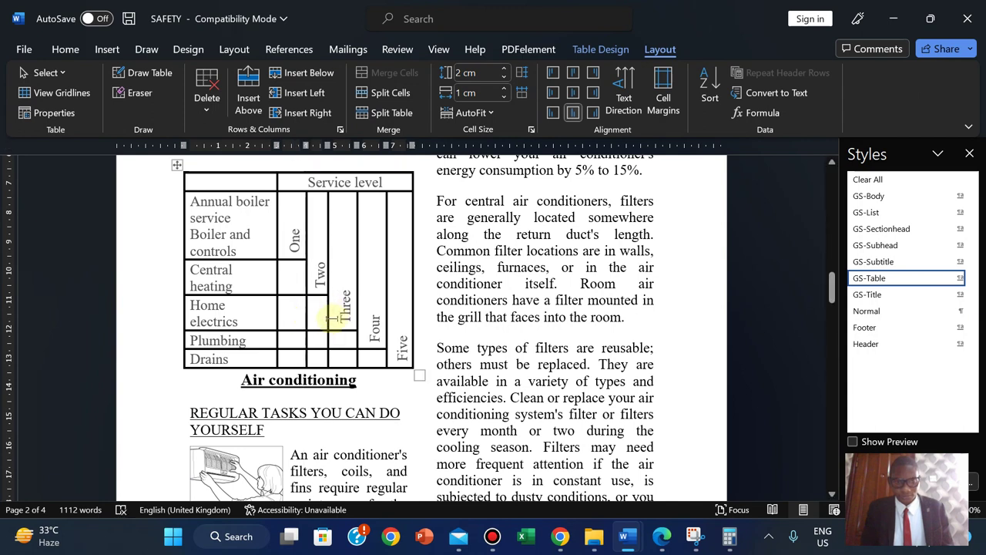
pyautogui.moveTo(328, 339); pyautogui.dragTo(336, 339)
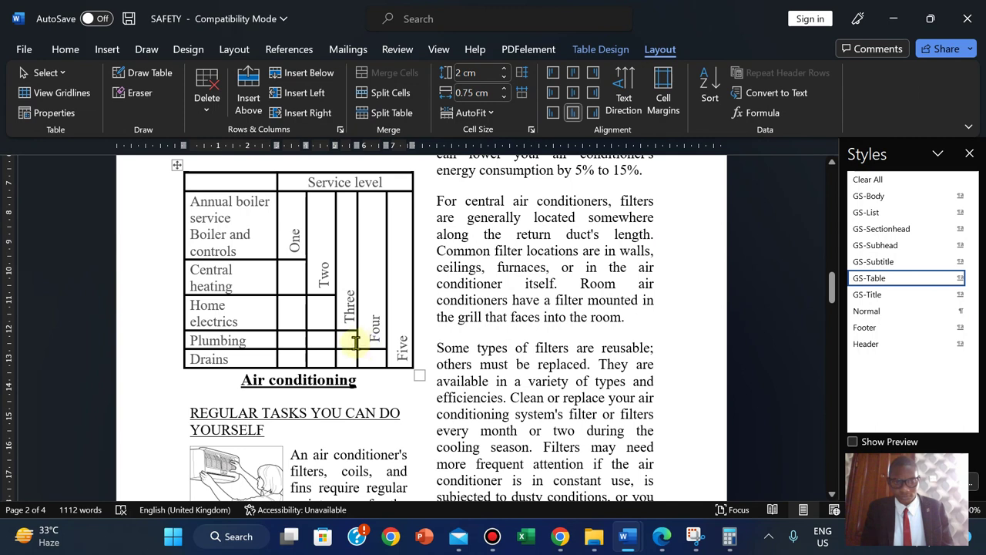
pyautogui.moveTo(356, 342); pyautogui.dragTo(365, 341)
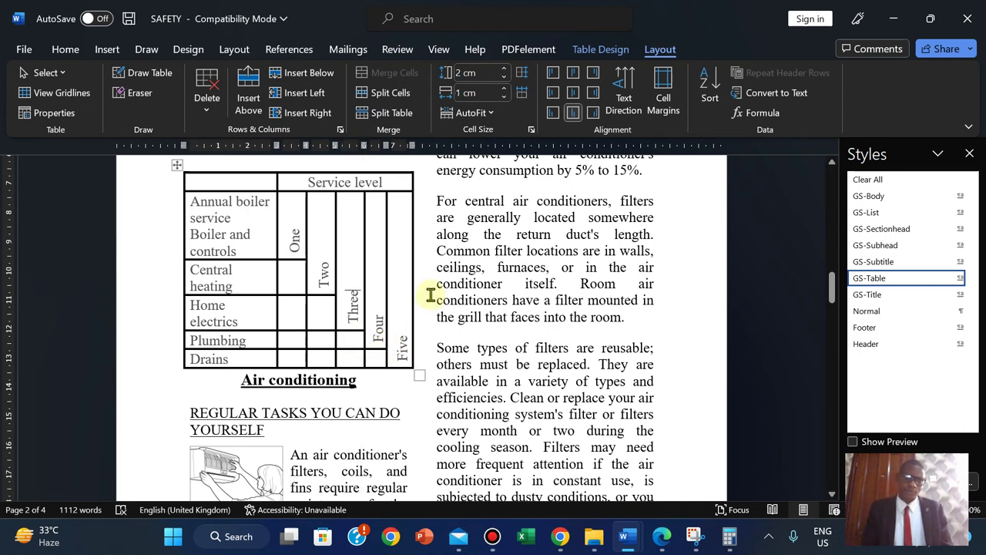
pyautogui.click(666, 539)
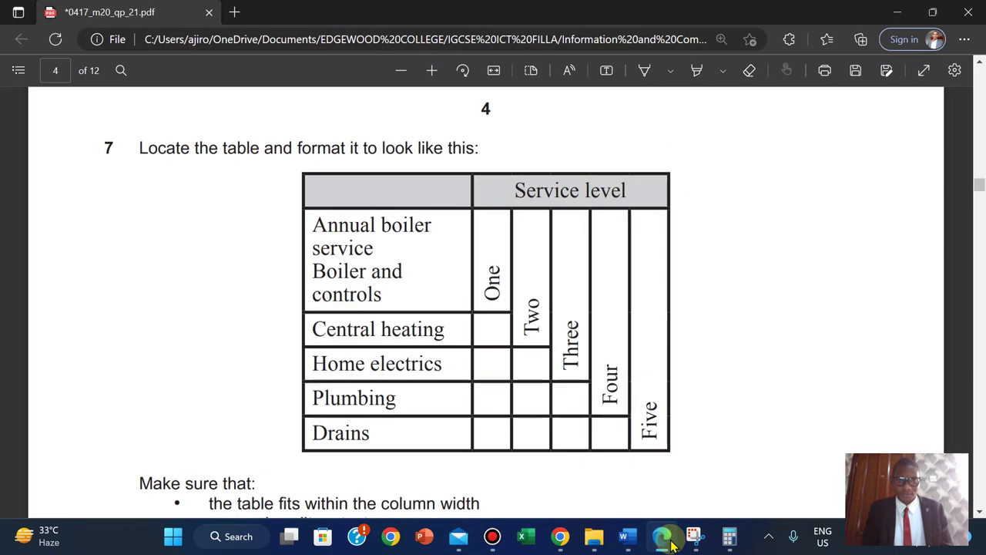
# Shade the header row Light Gray, Background 2, Darker 25%.
pyautogui.click(670, 543)
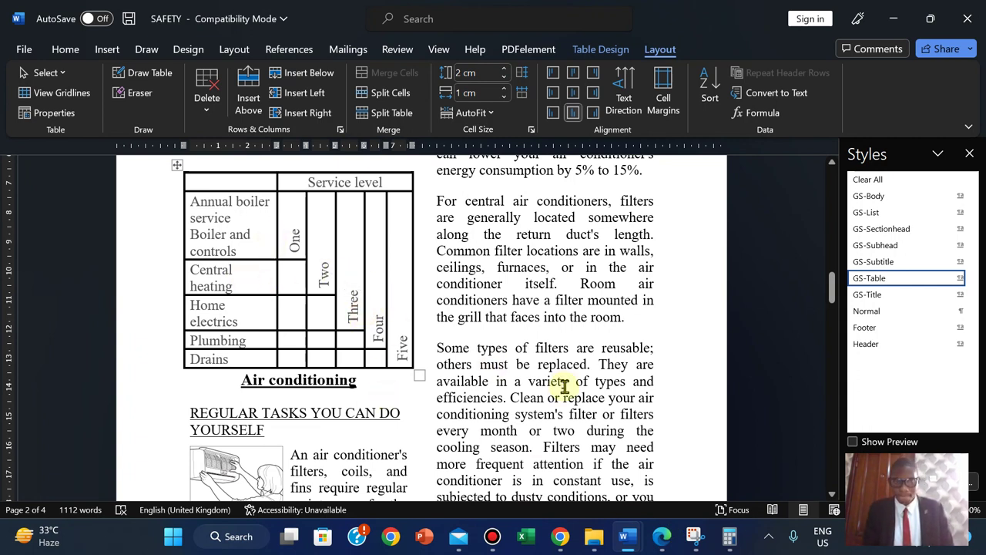
pyautogui.click(661, 539)
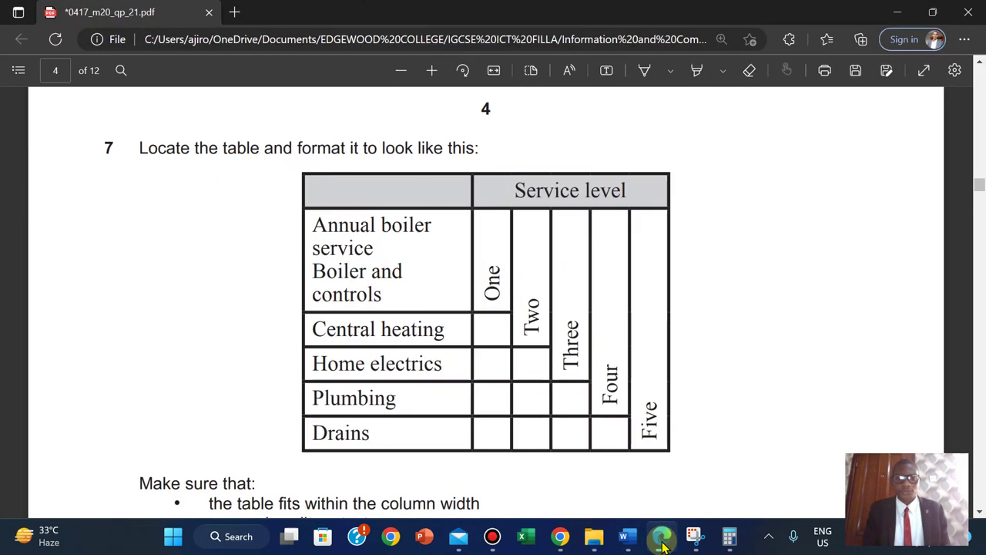
pyautogui.click(660, 541)
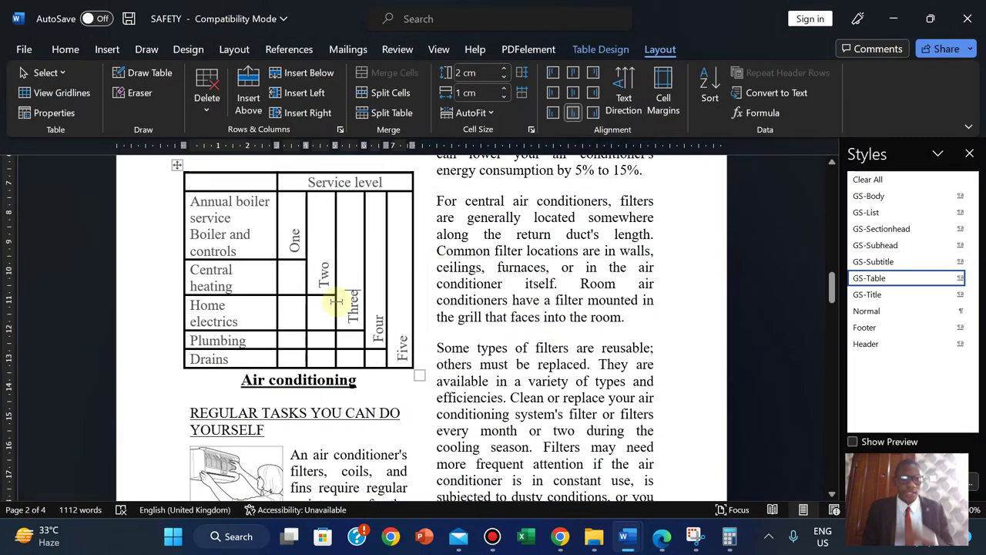
pyautogui.click(195, 183)
pyautogui.moveTo(352, 188); pyautogui.dragTo(352, 193)
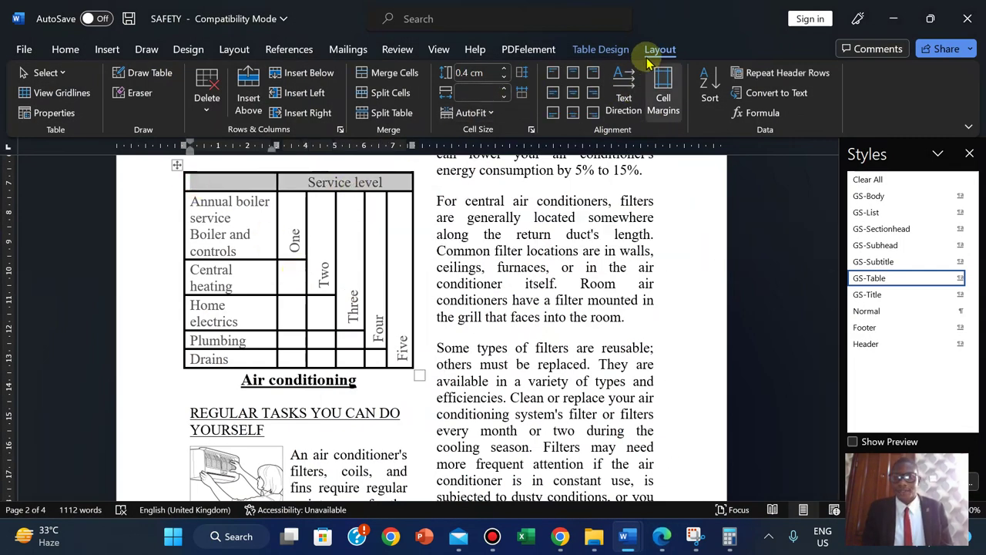
pyautogui.click(612, 49)
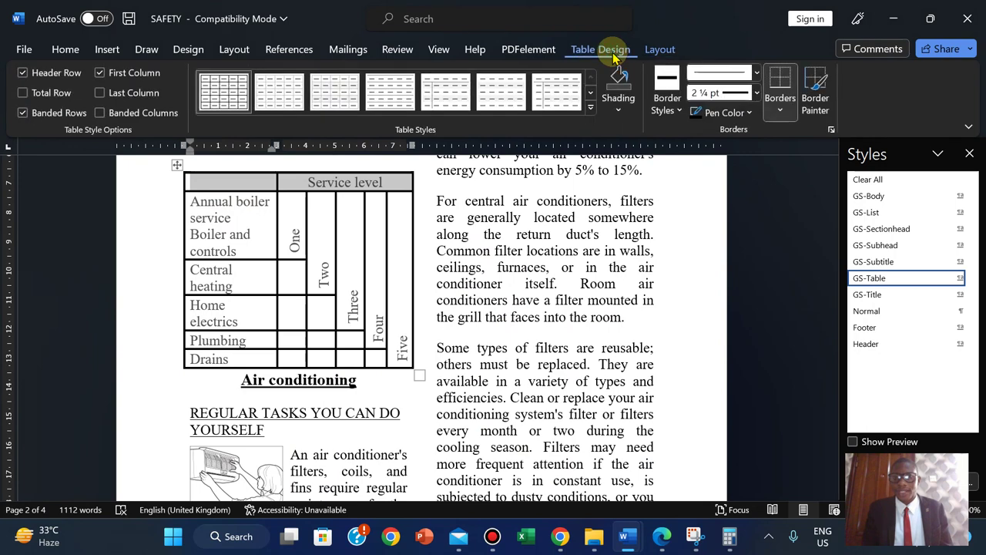
pyautogui.click(619, 108)
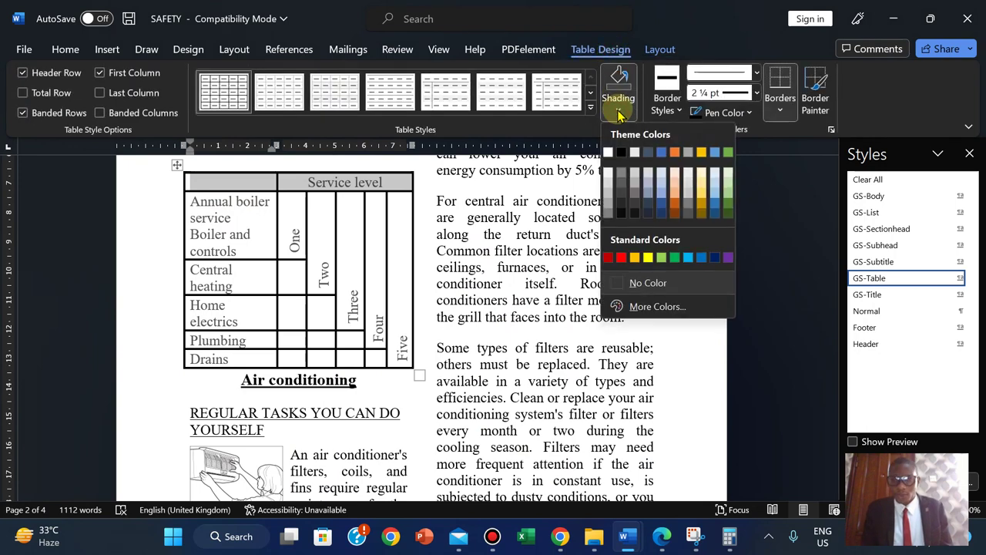
pyautogui.click(634, 188)
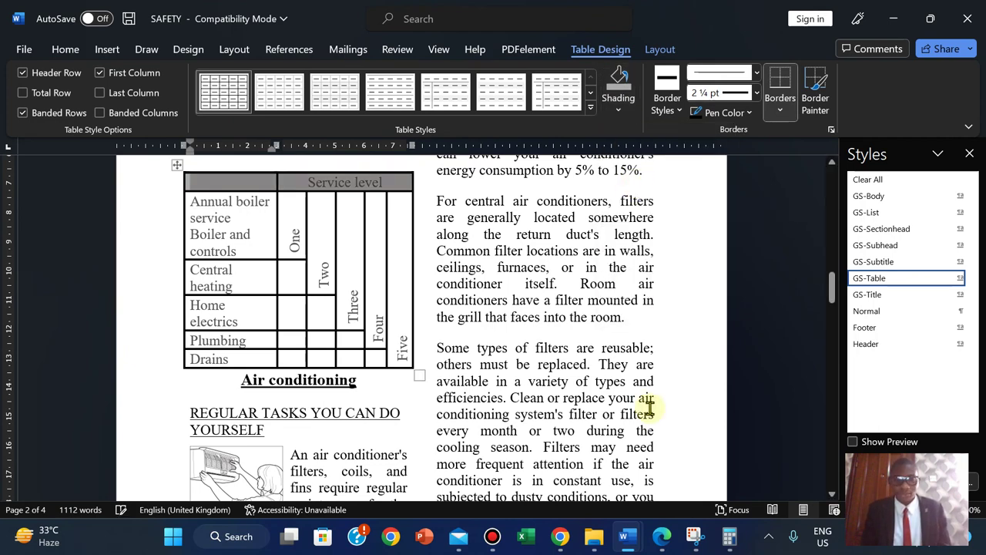
# Set the Service level heading text font colour to black.
pyautogui.click(658, 539)
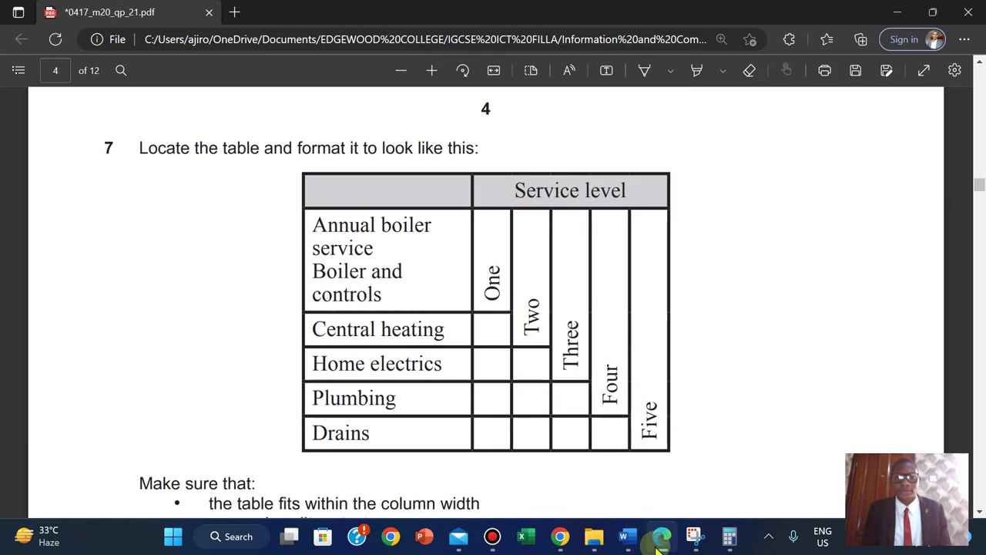
pyautogui.click(658, 539)
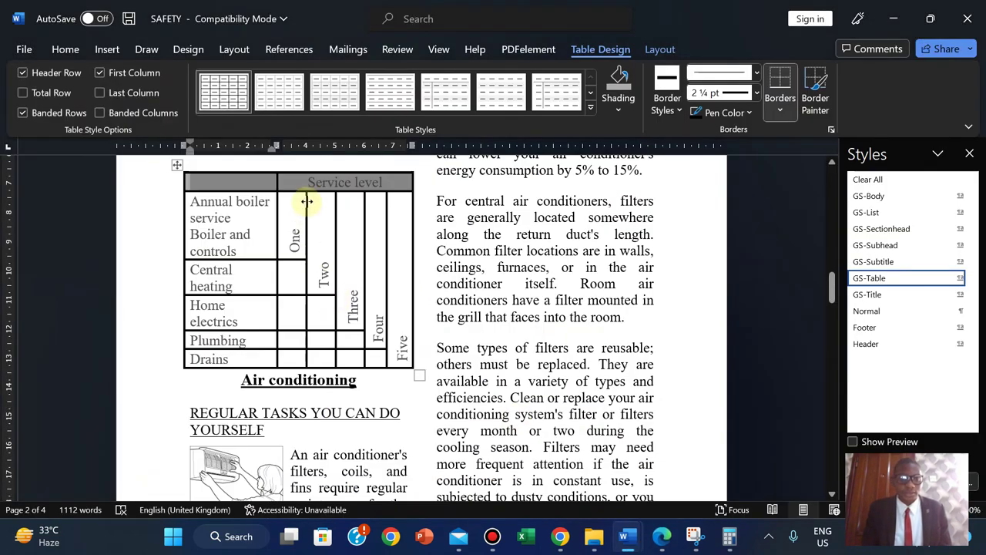
pyautogui.click(662, 539)
pyautogui.click(662, 539)
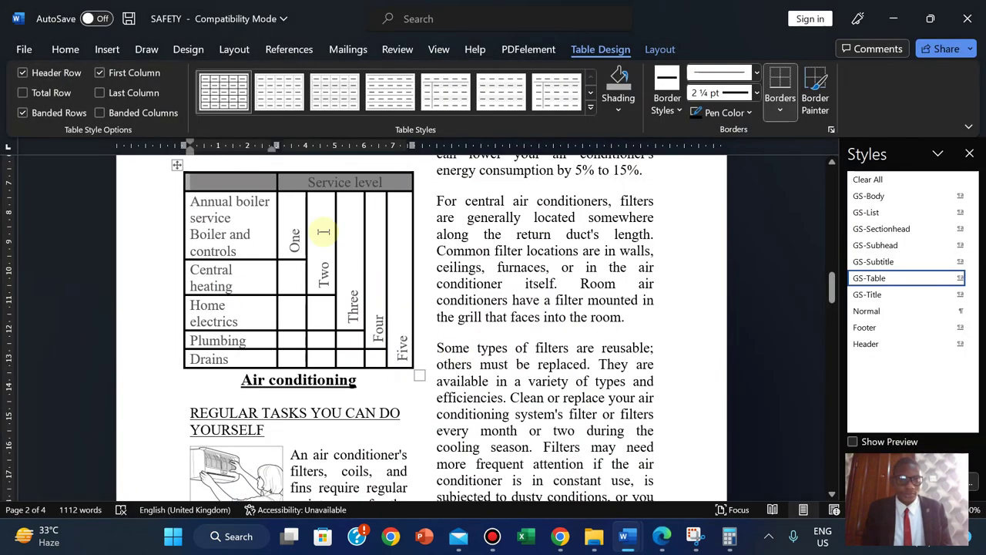
pyautogui.click(310, 180)
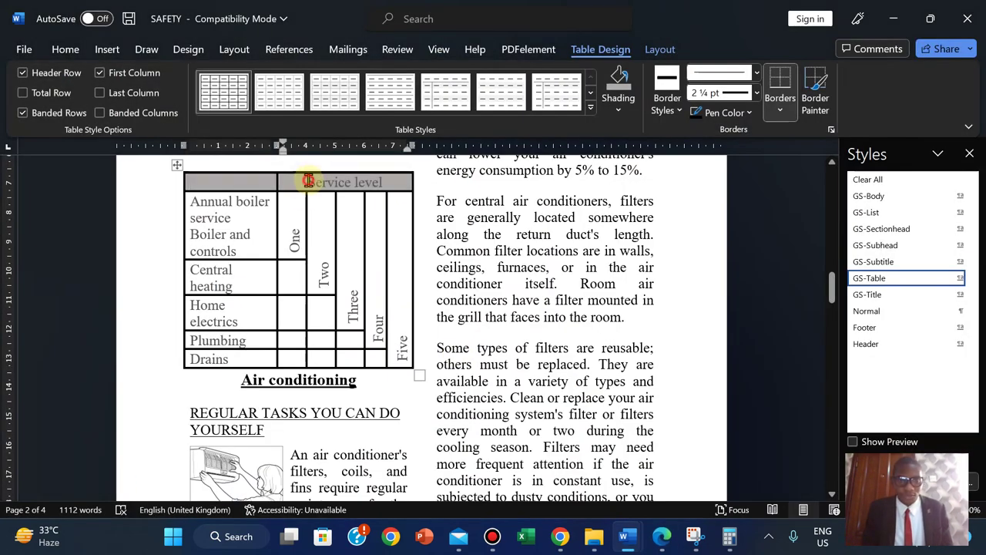
pyautogui.moveTo(308, 181); pyautogui.dragTo(378, 180)
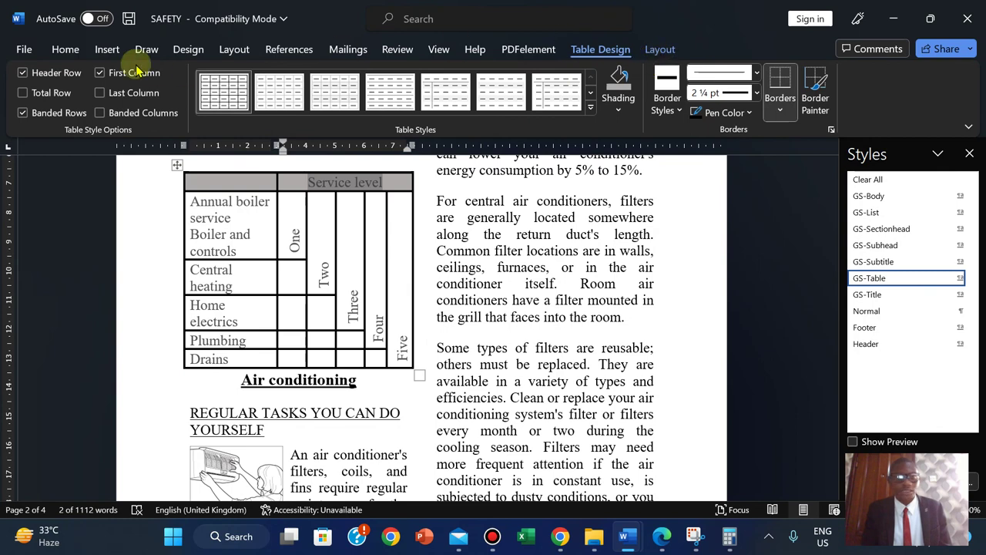
pyautogui.click(65, 50)
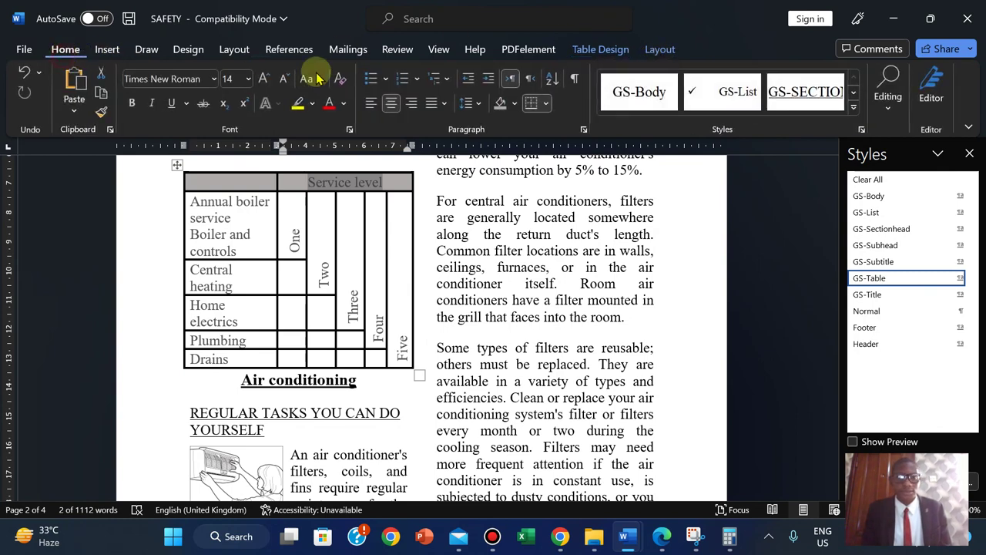
pyautogui.click(648, 53)
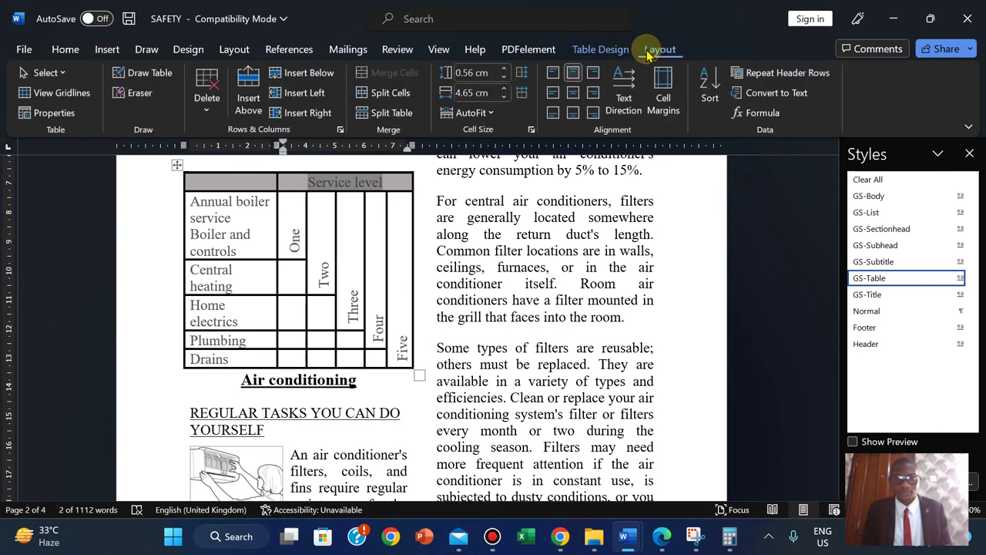
pyautogui.click(72, 49)
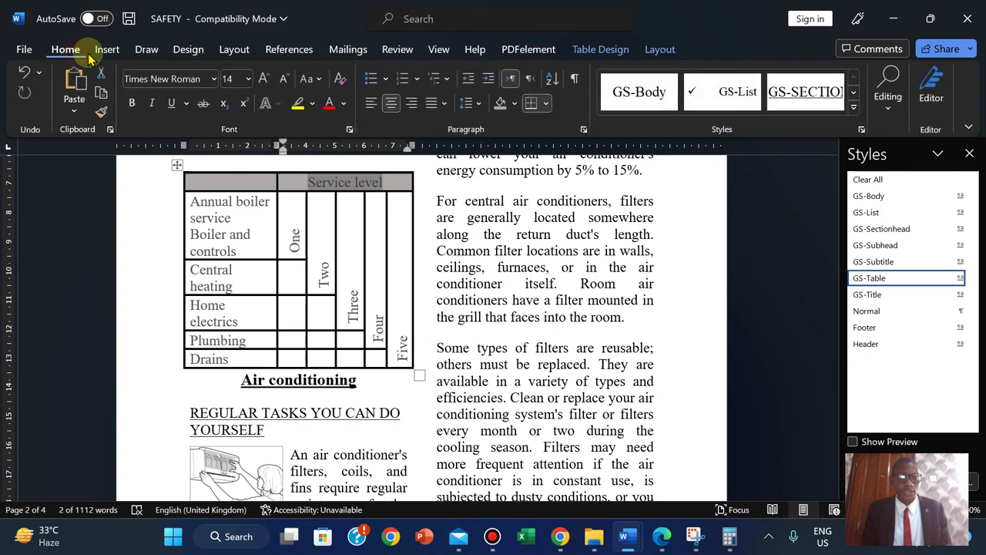
pyautogui.click(343, 103)
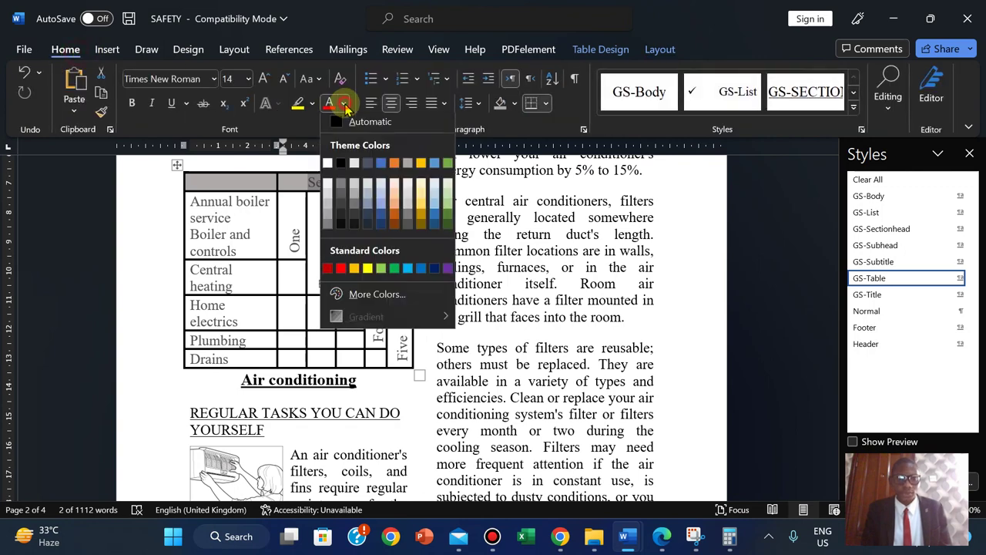
pyautogui.click(342, 168)
# Compare the finished table against the exam's model table.
pyautogui.click(336, 242)
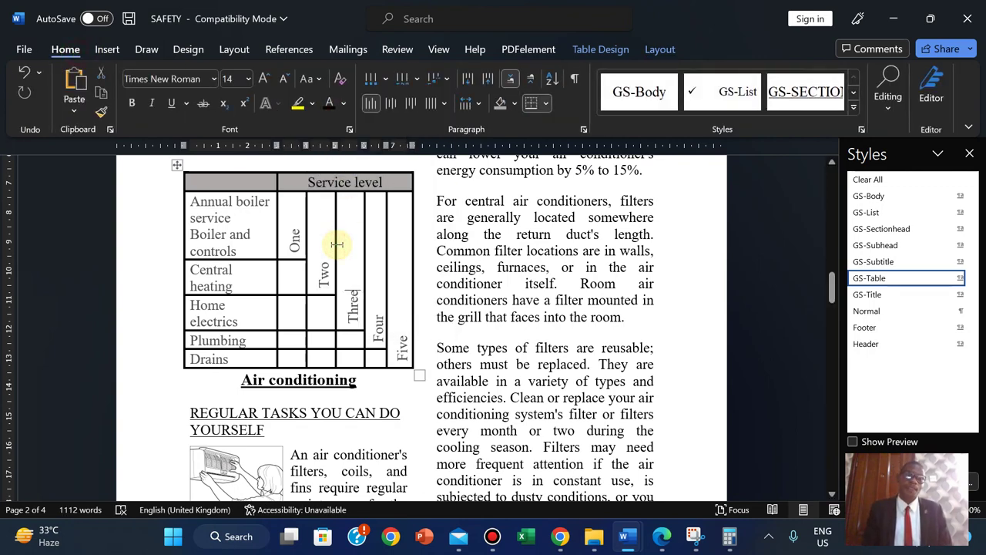
pyautogui.click(662, 539)
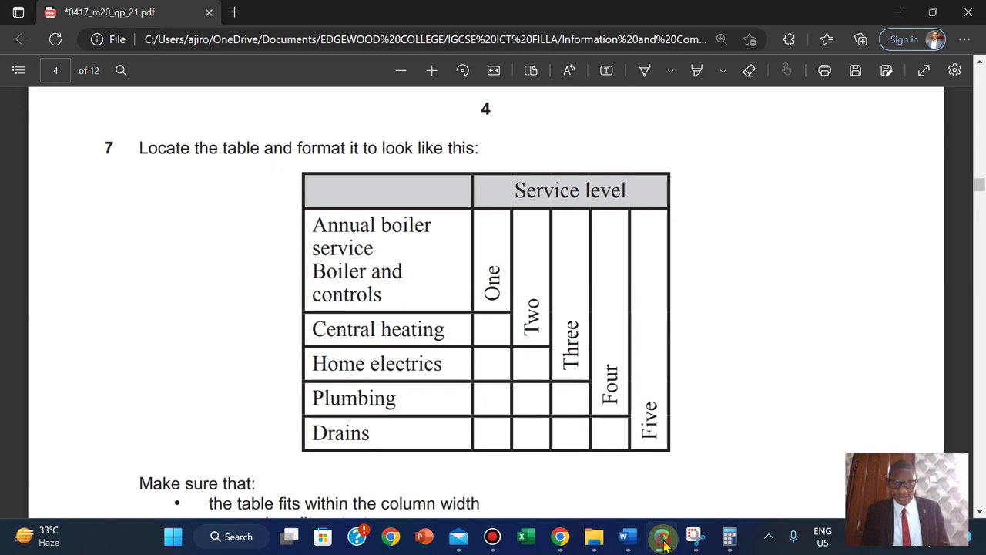
pyautogui.click(664, 544)
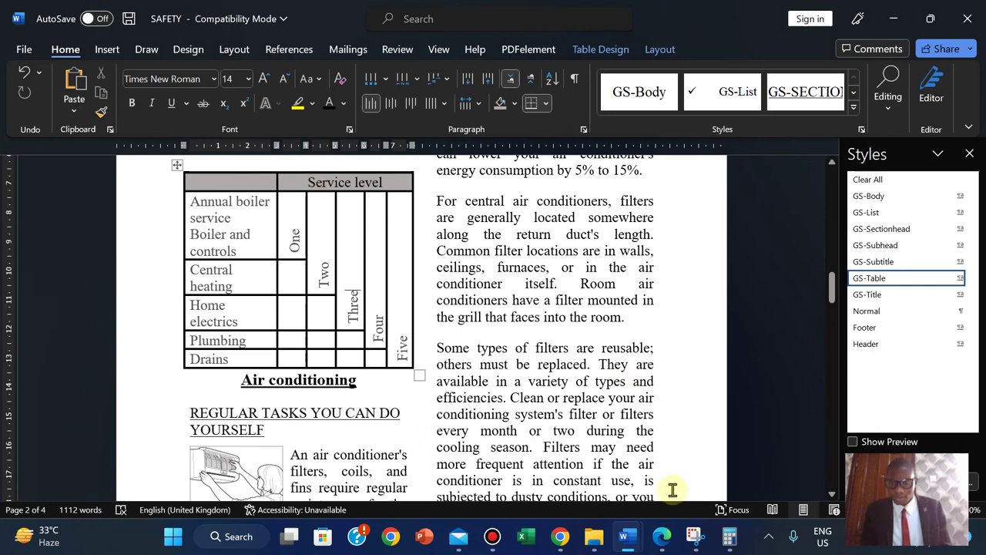
pyautogui.click(663, 540)
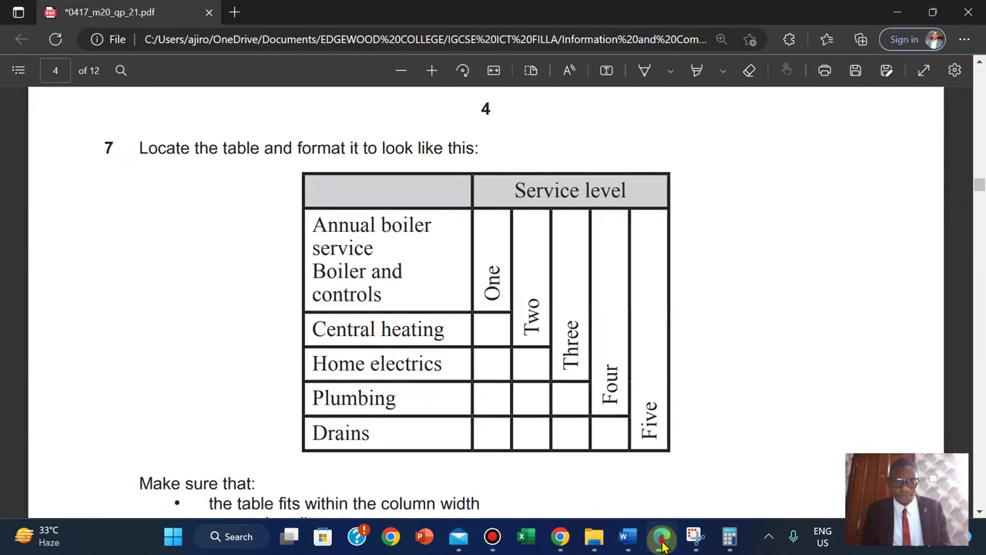
pyautogui.click(662, 543)
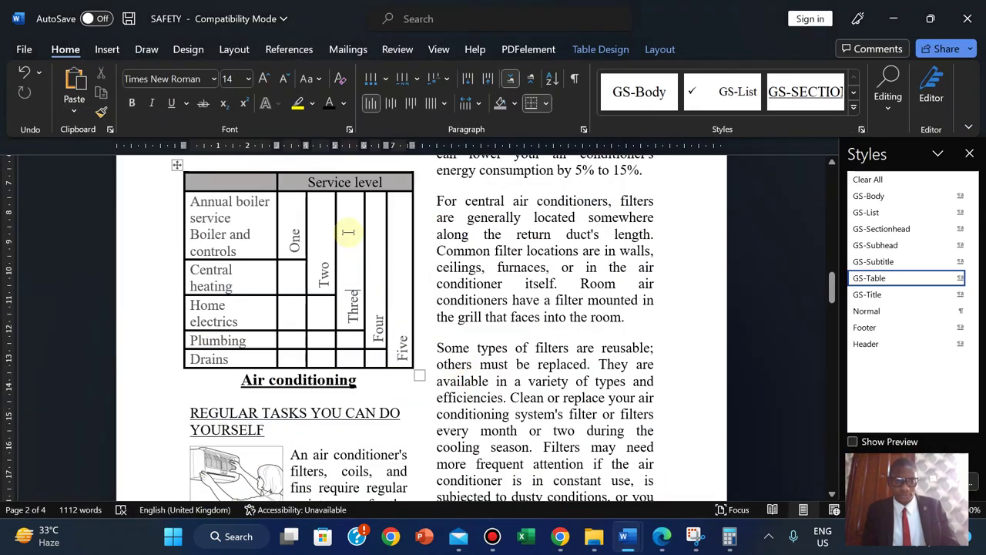
pyautogui.hotkey('shift', 'Tab')
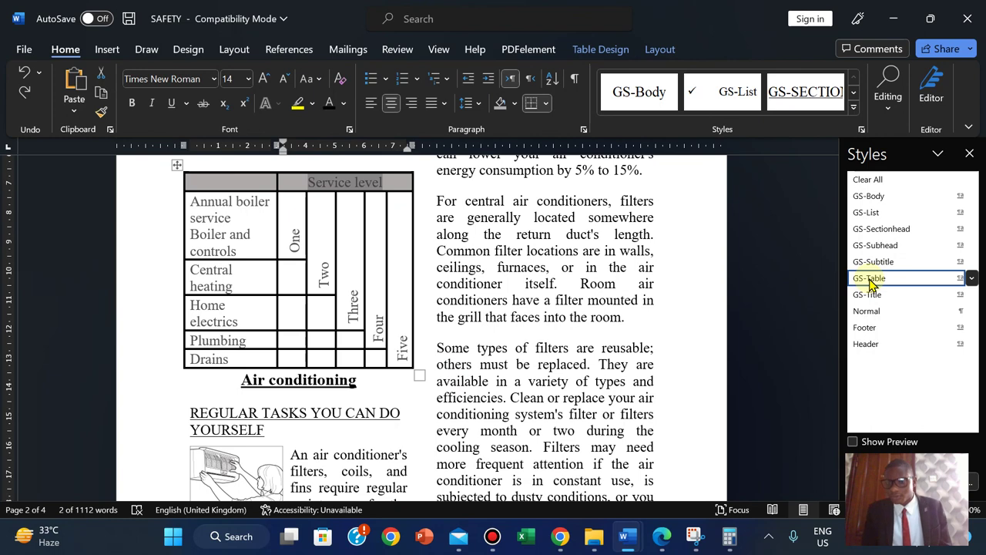
pyautogui.rightClick(869, 282)
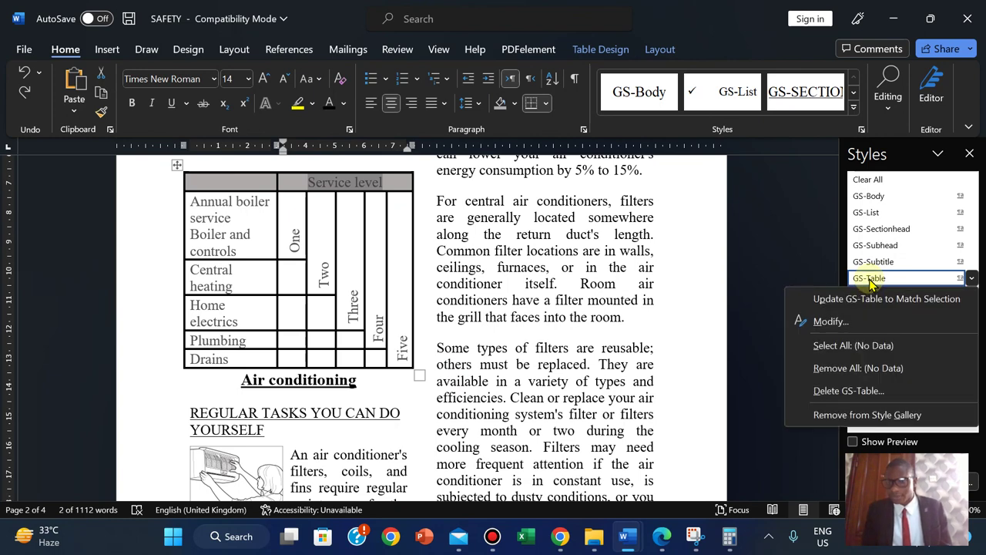
pyautogui.click(831, 322)
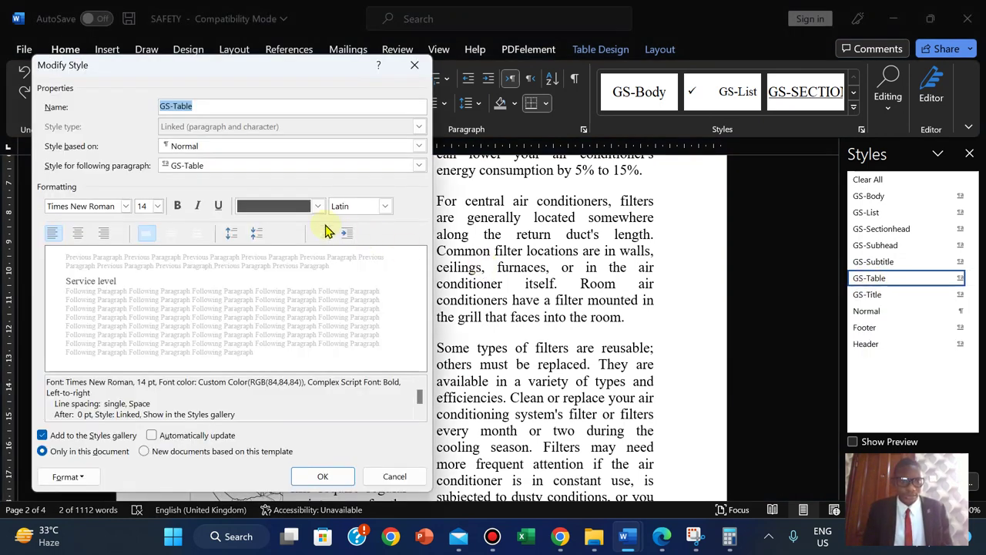
pyautogui.click(318, 206)
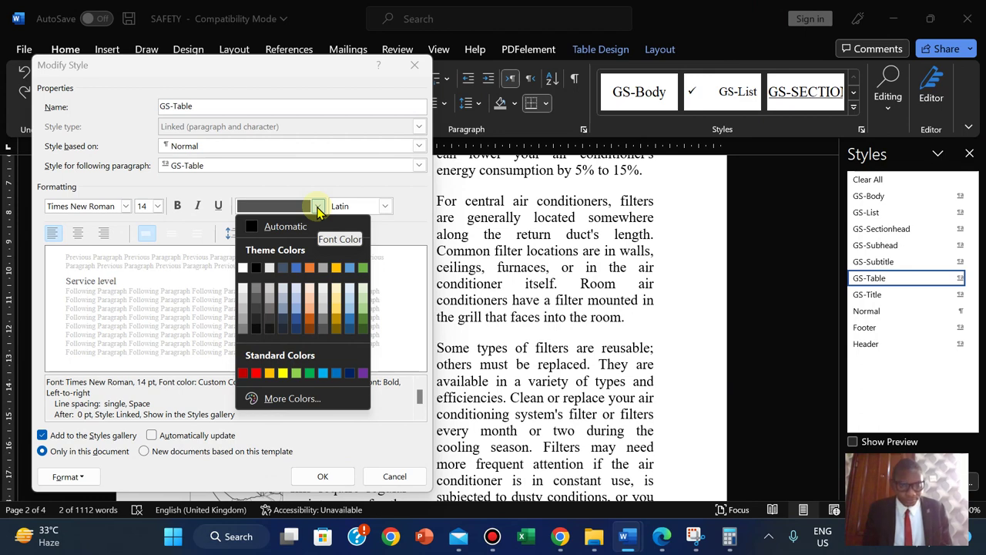
pyautogui.click(318, 209)
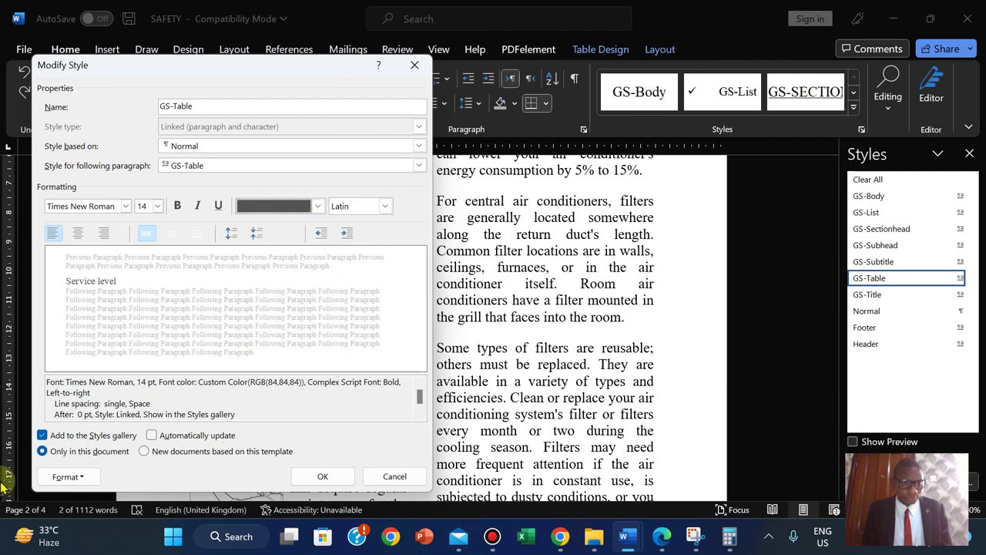
pyautogui.click(84, 476)
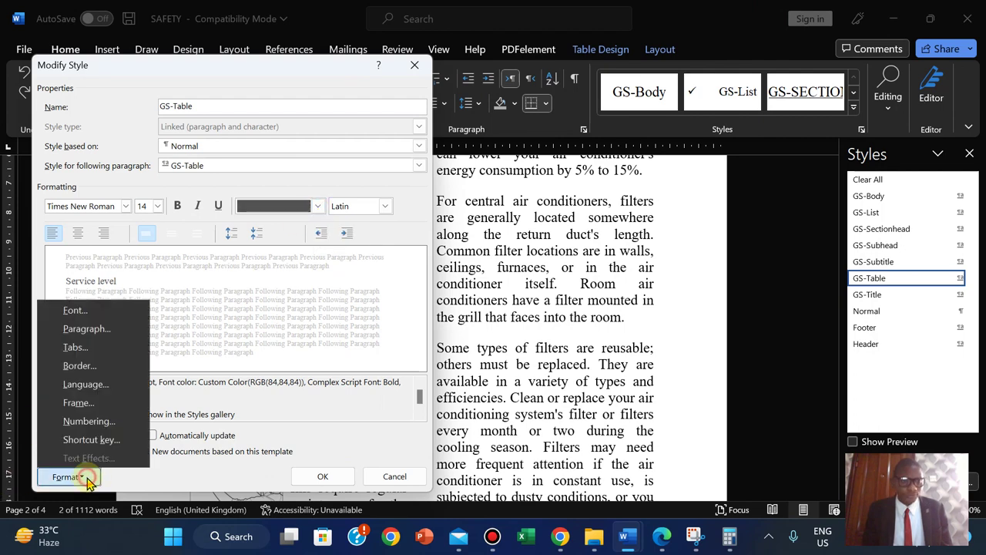
pyautogui.click(76, 311)
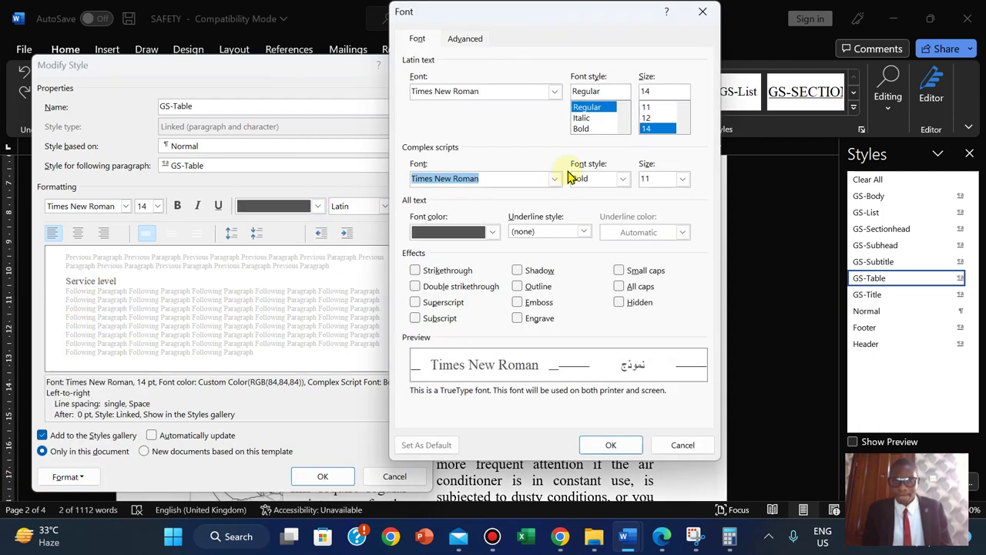
pyautogui.click(682, 446)
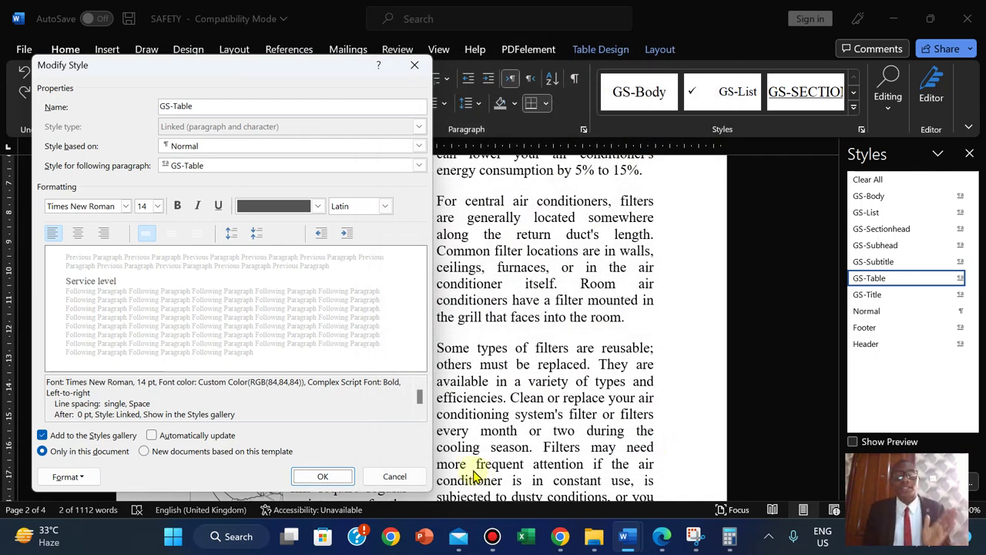
pyautogui.click(423, 481)
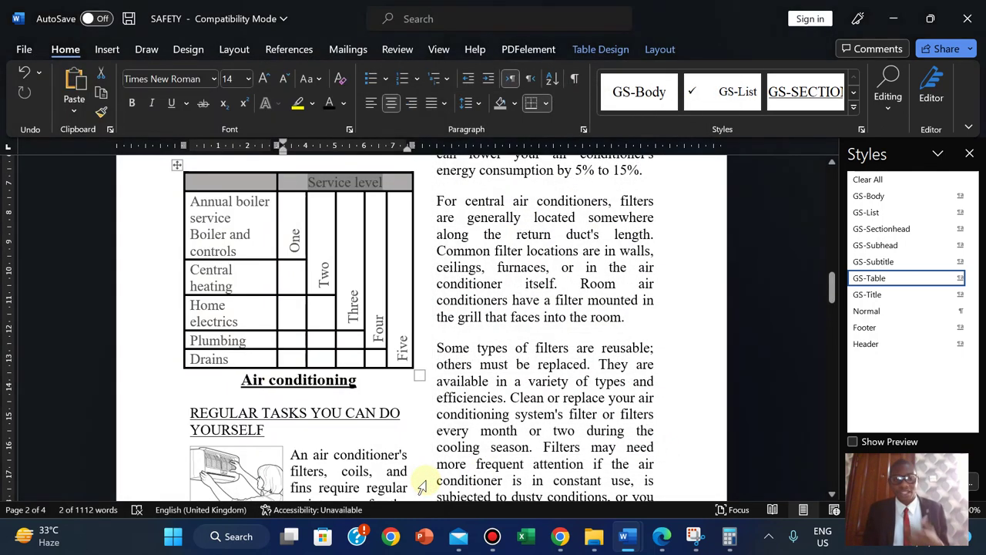
pyautogui.click(401, 253)
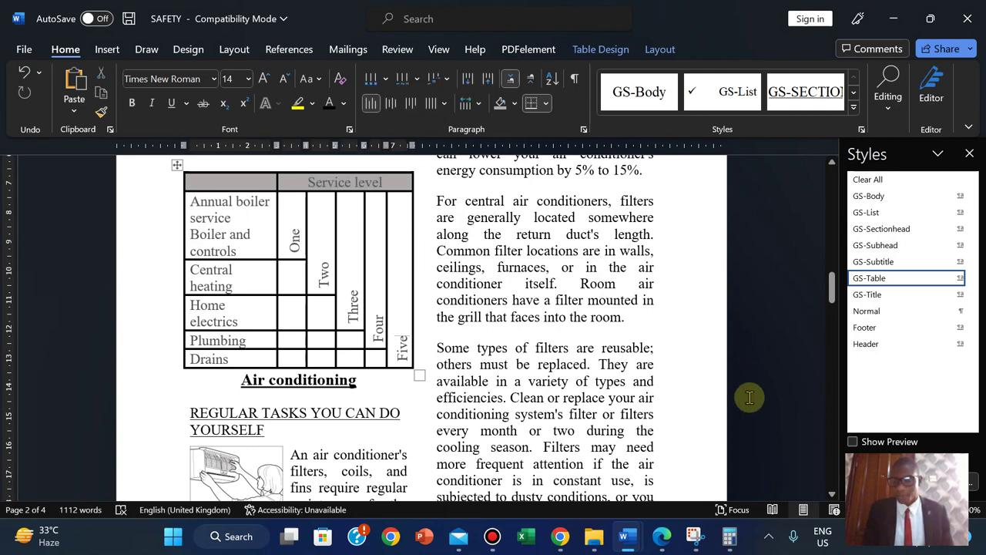
pyautogui.click(663, 533)
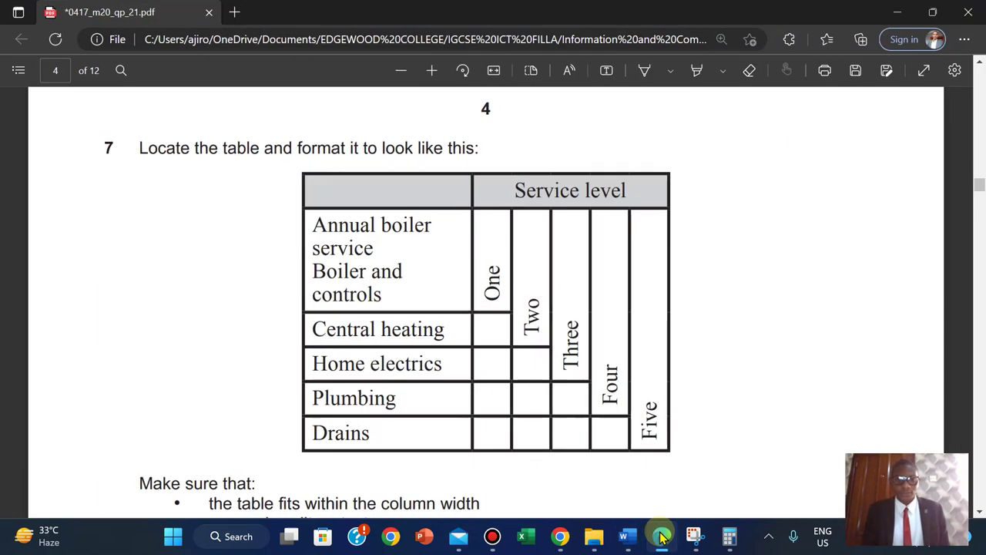
pyautogui.click(661, 535)
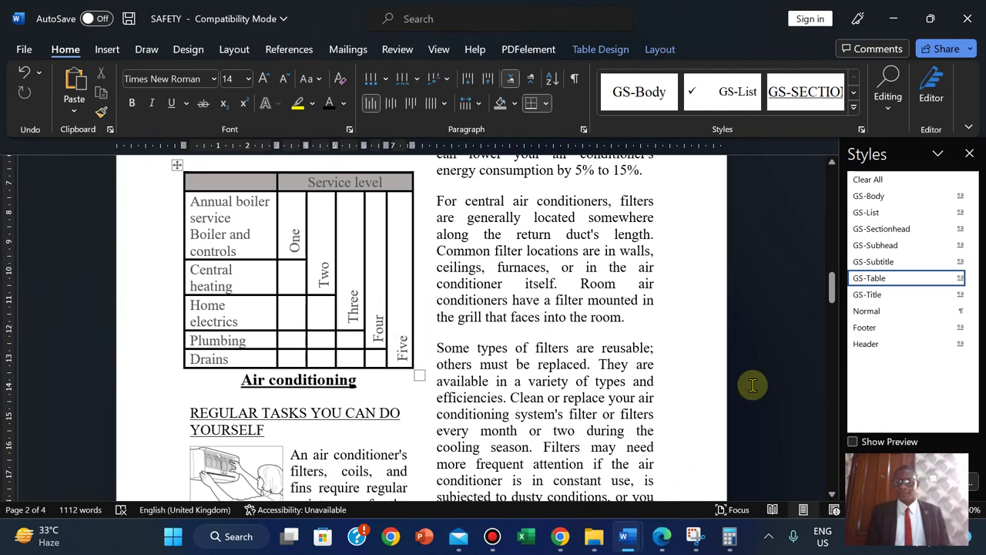
pyautogui.moveTo(832, 294)
pyautogui.mouseDown()
pyautogui.moveTo(829, 279)
pyautogui.moveTo(831, 295)
pyautogui.mouseUp()
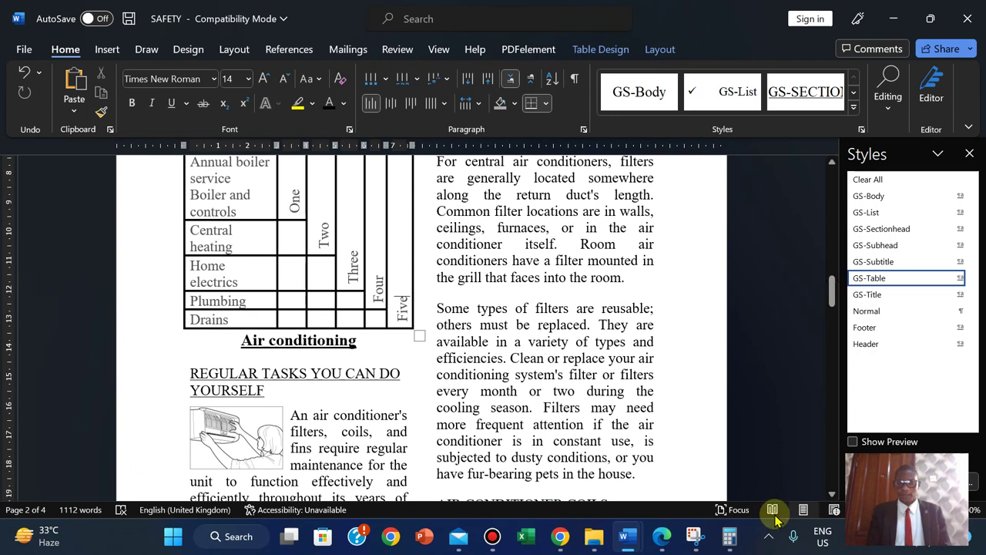
pyautogui.click(661, 536)
pyautogui.click(980, 189)
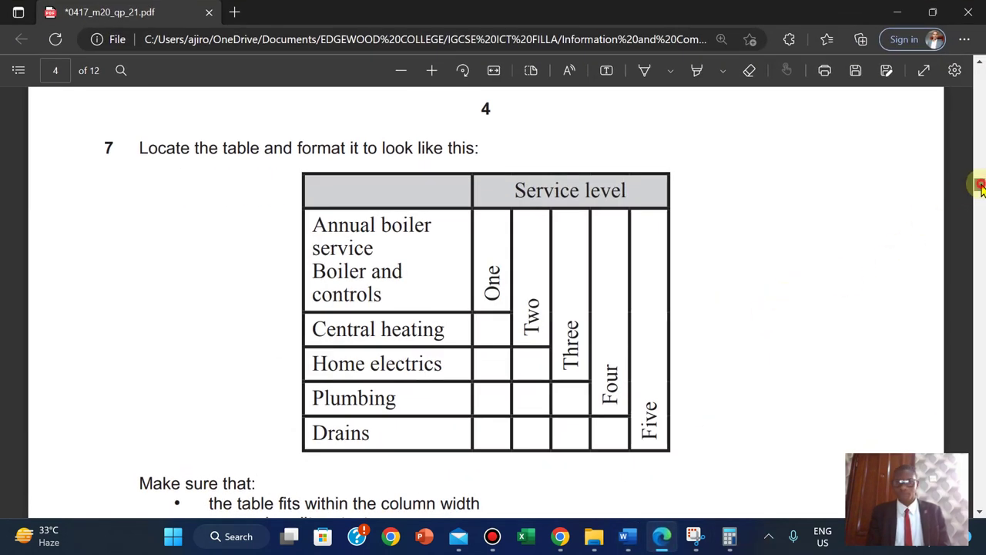
pyautogui.moveTo(980, 189); pyautogui.dragTo(980, 195)
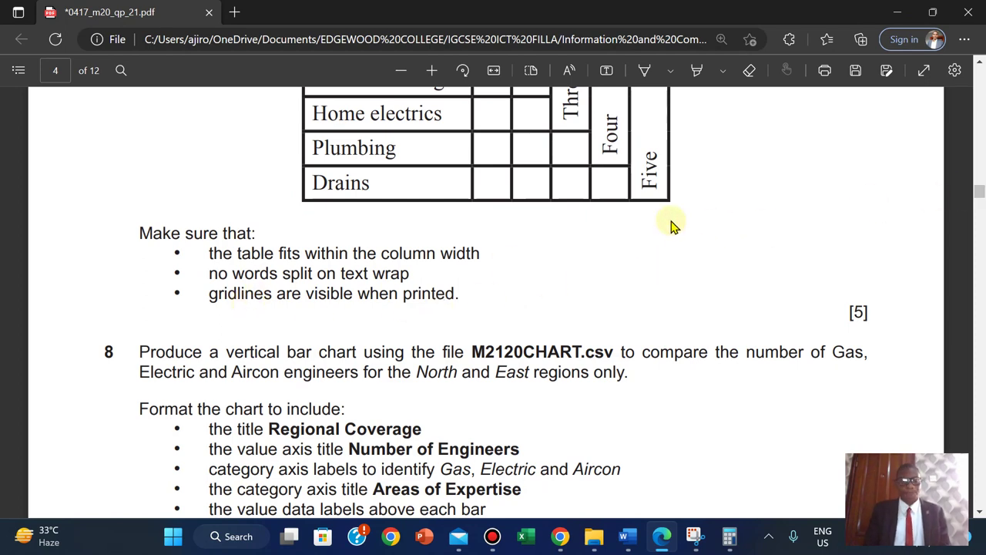
pyautogui.scroll(-1, 671, 224)
pyautogui.scroll(2, 671, 224)
pyautogui.scroll(1, 672, 224)
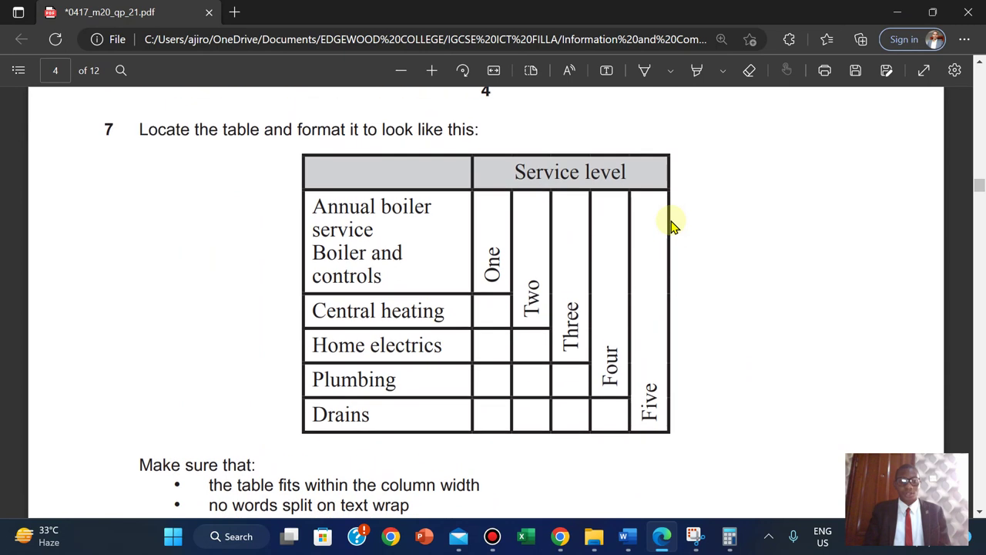
pyautogui.scroll(-1, 672, 224)
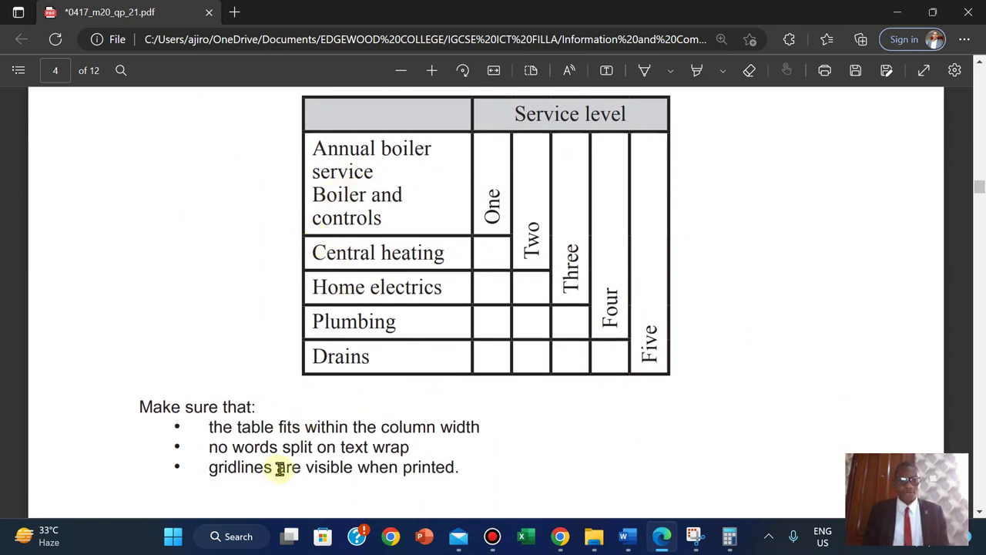
pyautogui.moveTo(628, 536)
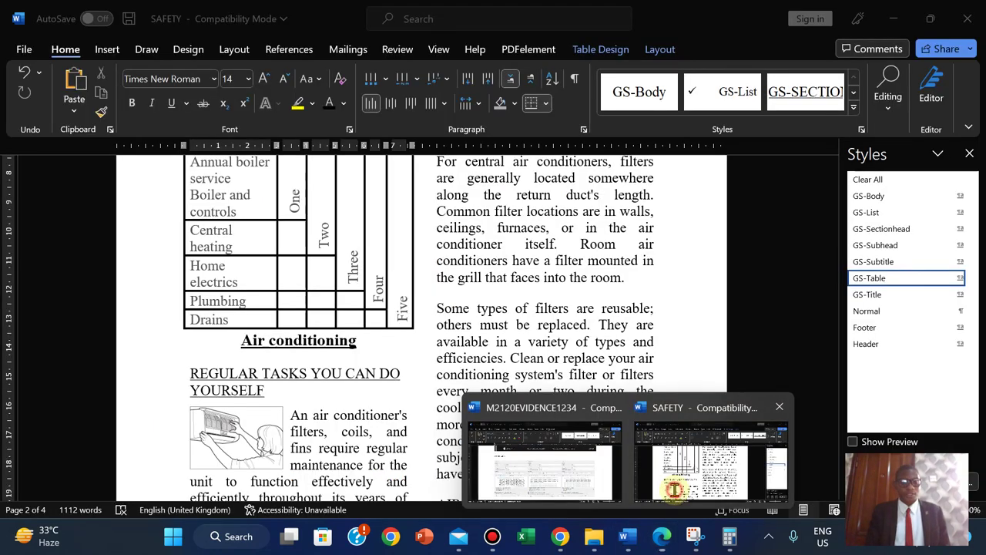
# Bring the SAFETY document forward and scroll up to the service-level table on page 2.
pyautogui.click(674, 489)
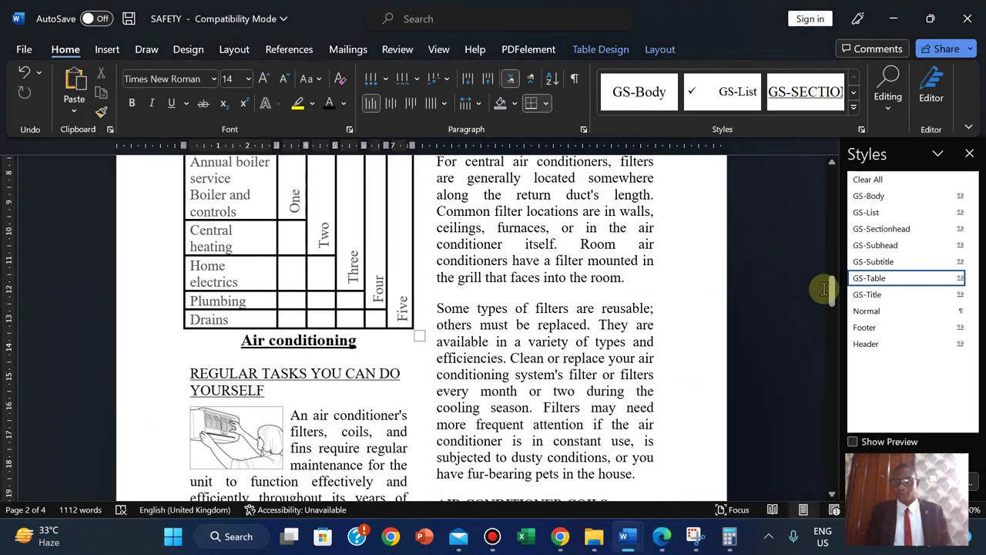
pyautogui.moveTo(830, 300)
pyautogui.mouseDown()
pyautogui.moveTo(821, 276)
pyautogui.moveTo(821, 293)
pyautogui.mouseUp()
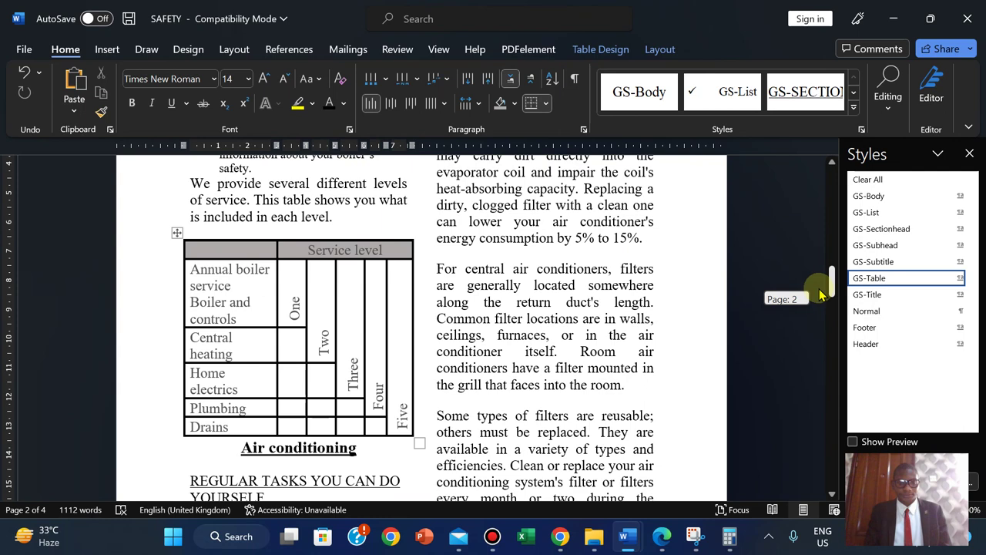
pyautogui.moveTo(818, 287); pyautogui.dragTo(818, 288)
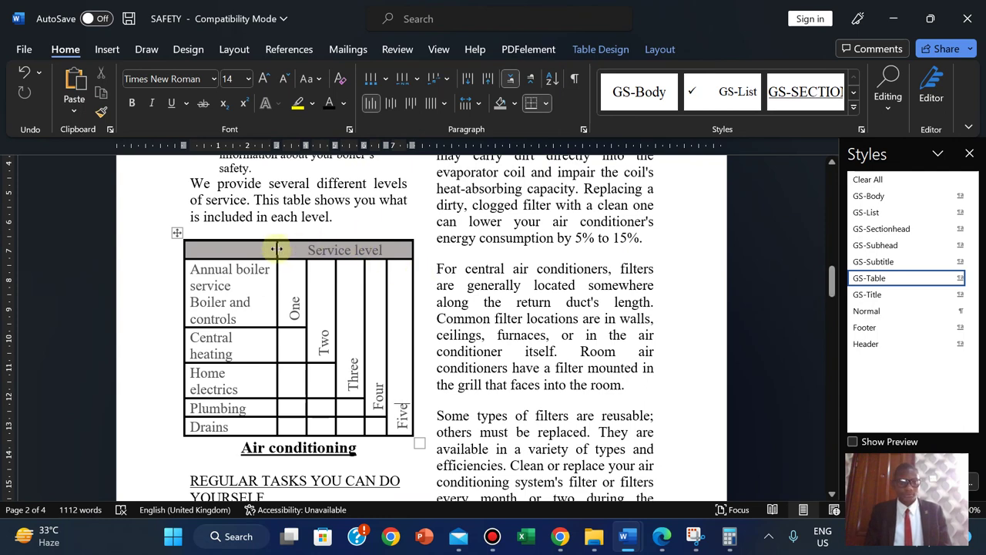
# Turn on document gridlines and drag the service level table's corner inward to fit the column.
pyautogui.click(177, 234)
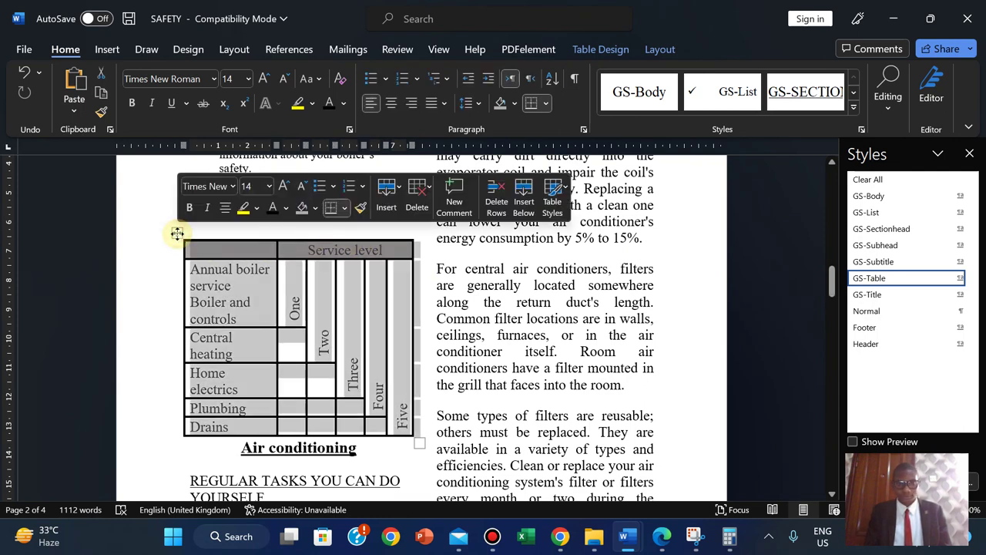
pyautogui.click(439, 49)
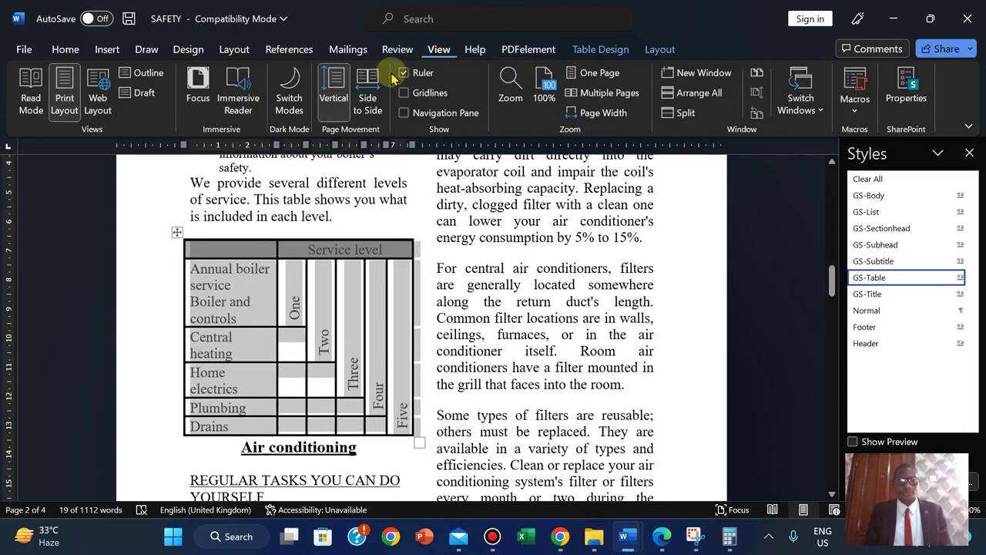
pyautogui.click(429, 93)
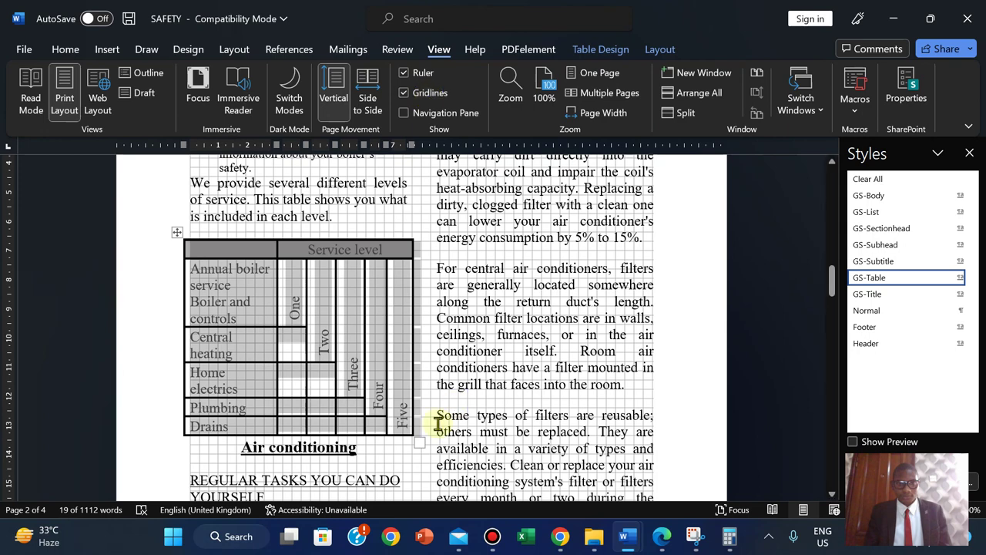
pyautogui.moveTo(422, 440); pyautogui.dragTo(400, 423)
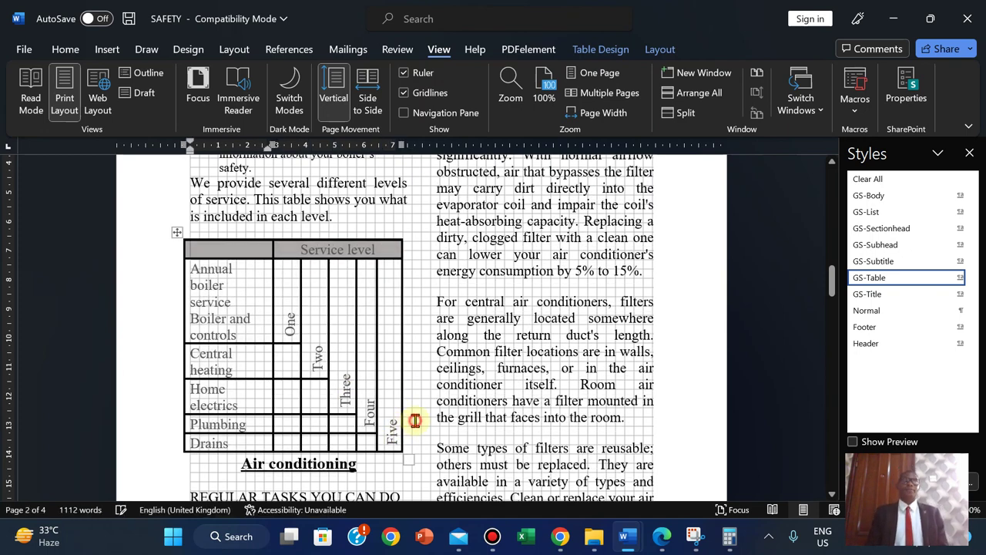
pyautogui.click(414, 420)
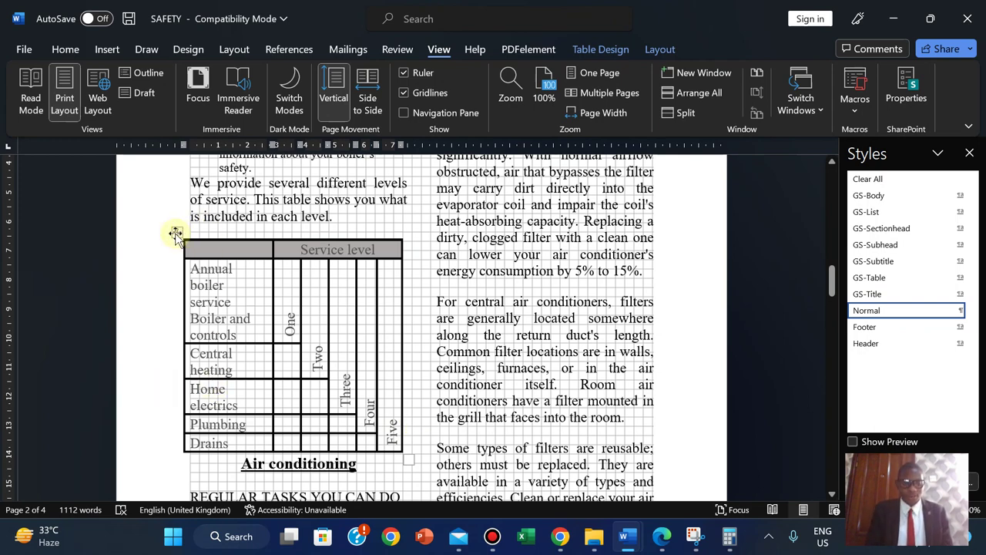
# Reselect the table to check its position, then glance at the exam paper and return.
pyautogui.click(337, 217)
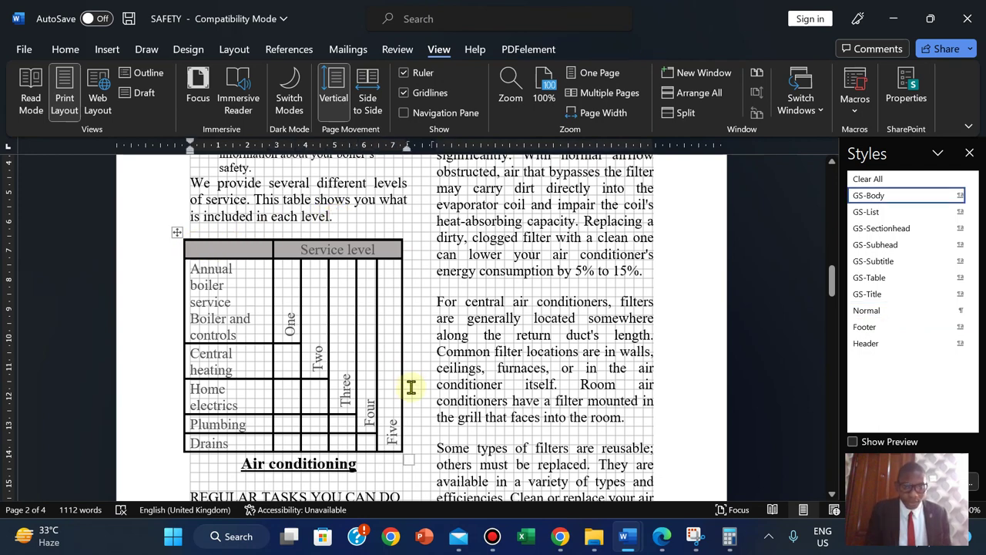
pyautogui.click(176, 232)
pyautogui.click(176, 233)
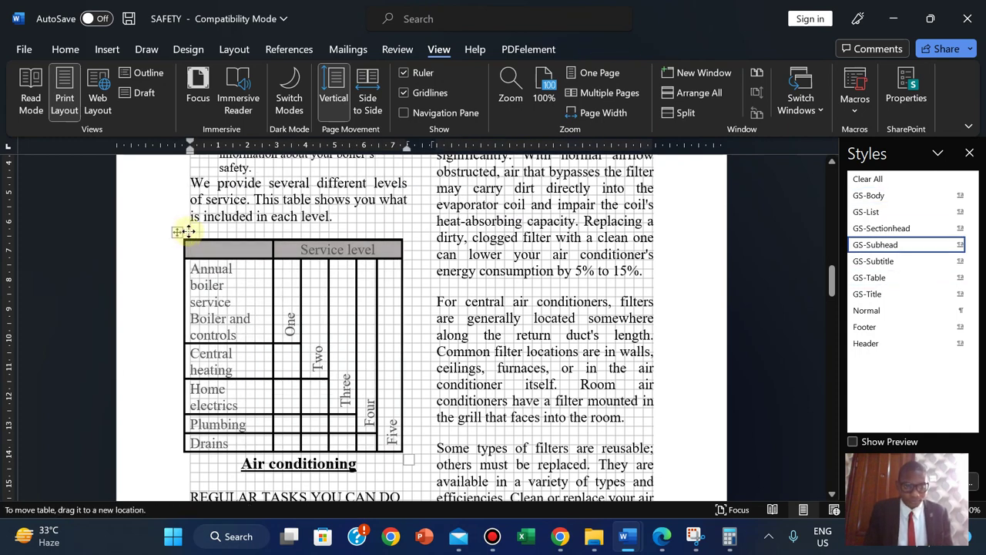
pyautogui.moveTo(185, 231)
pyautogui.mouseDown()
pyautogui.moveTo(198, 222)
pyautogui.moveTo(191, 230)
pyautogui.moveTo(208, 235)
pyautogui.moveTo(176, 233)
pyautogui.mouseUp()
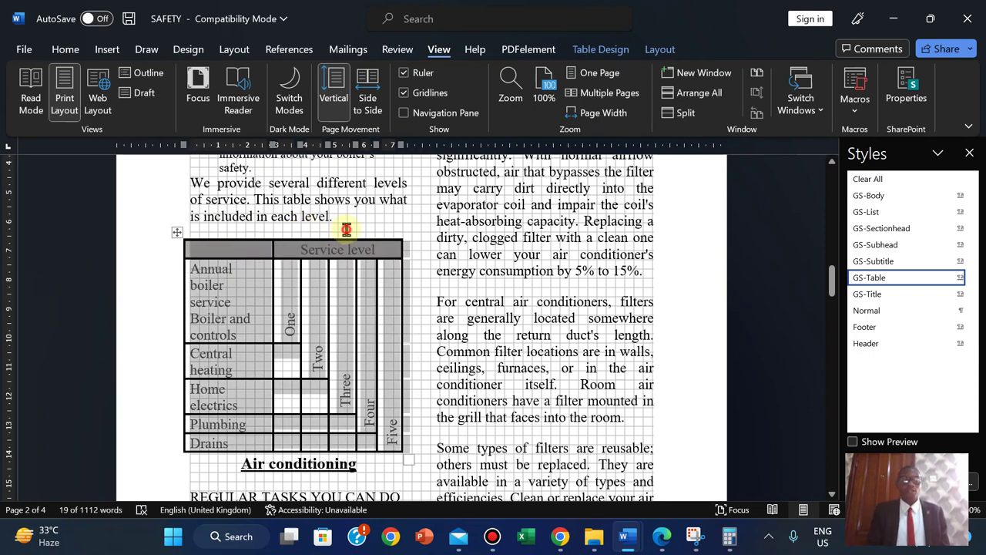
pyautogui.click(346, 229)
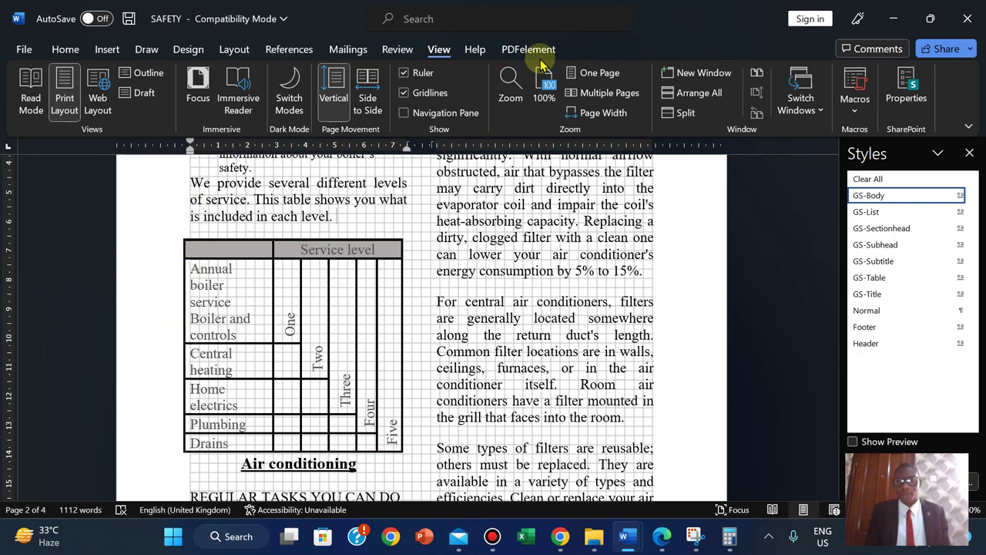
pyautogui.click(663, 538)
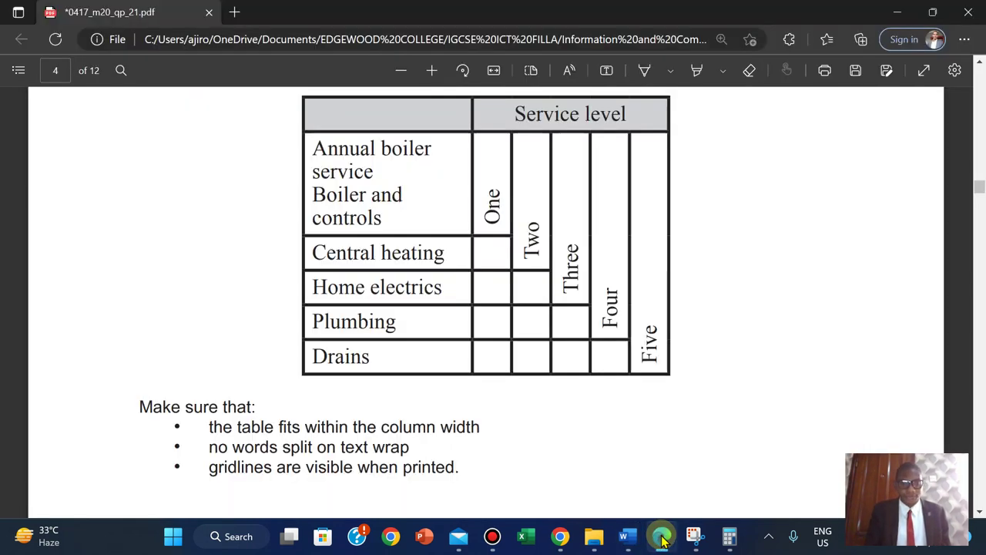
pyautogui.click(662, 539)
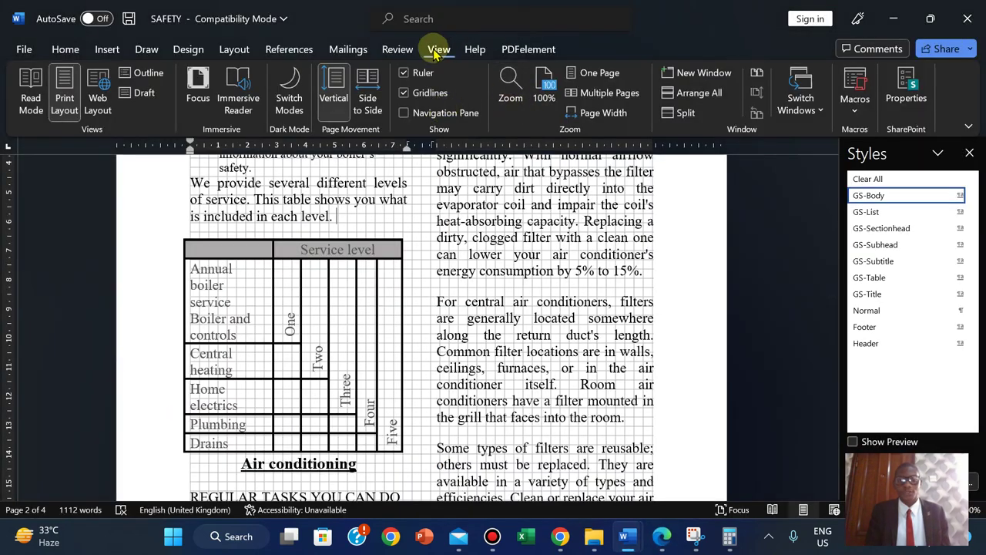
# Hide the gridlines and AutoFit the service level table to the window width.
pyautogui.click(404, 93)
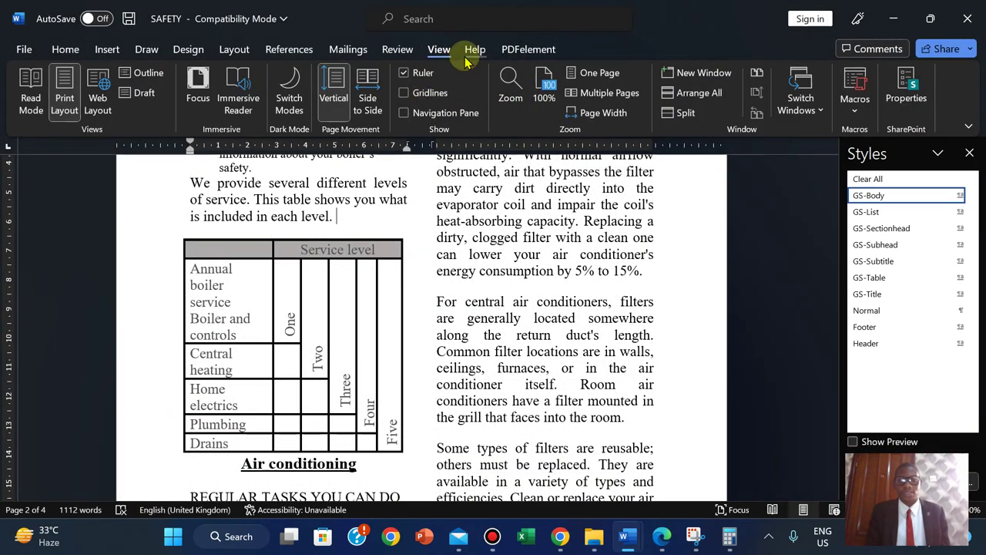
pyautogui.click(176, 231)
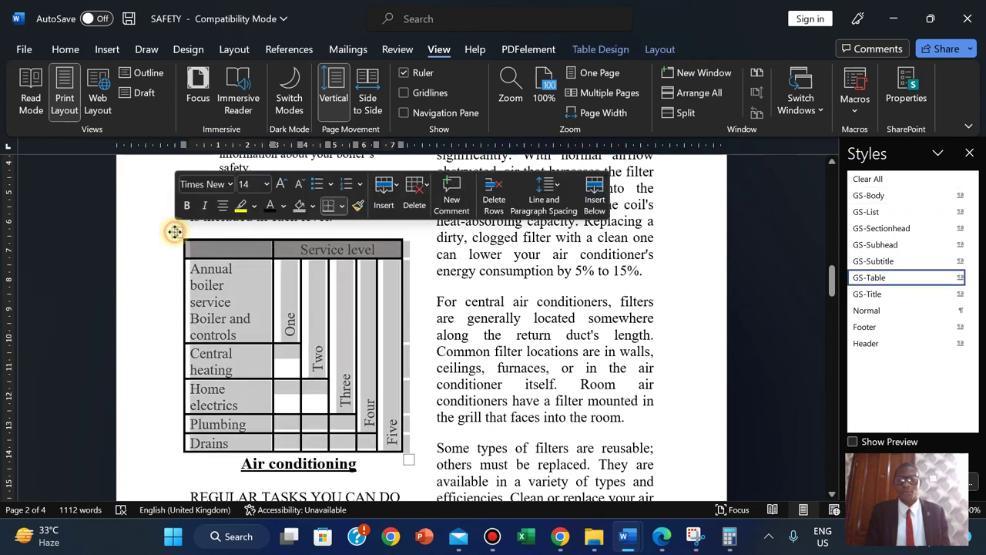
pyautogui.click(601, 48)
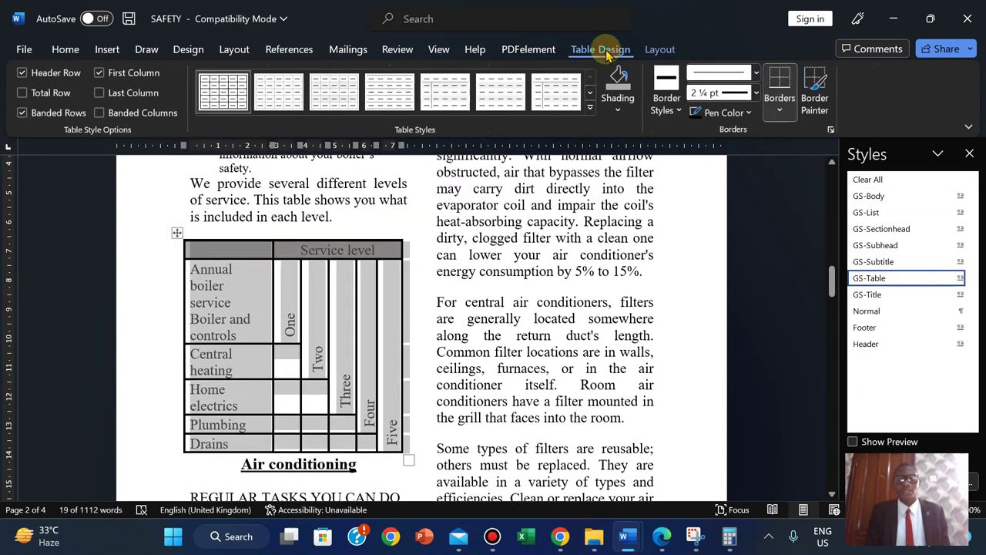
pyautogui.click(661, 49)
pyautogui.click(464, 114)
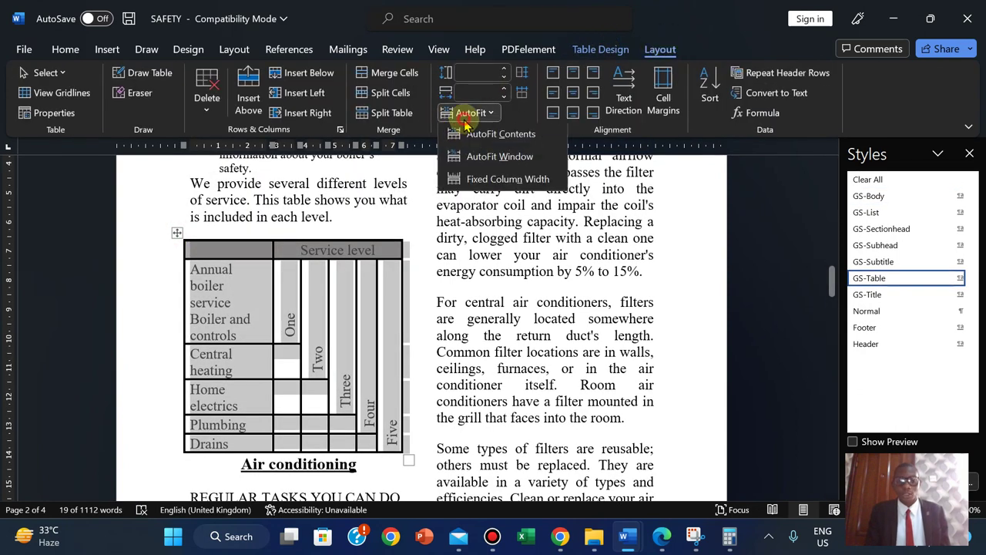
pyautogui.click(505, 159)
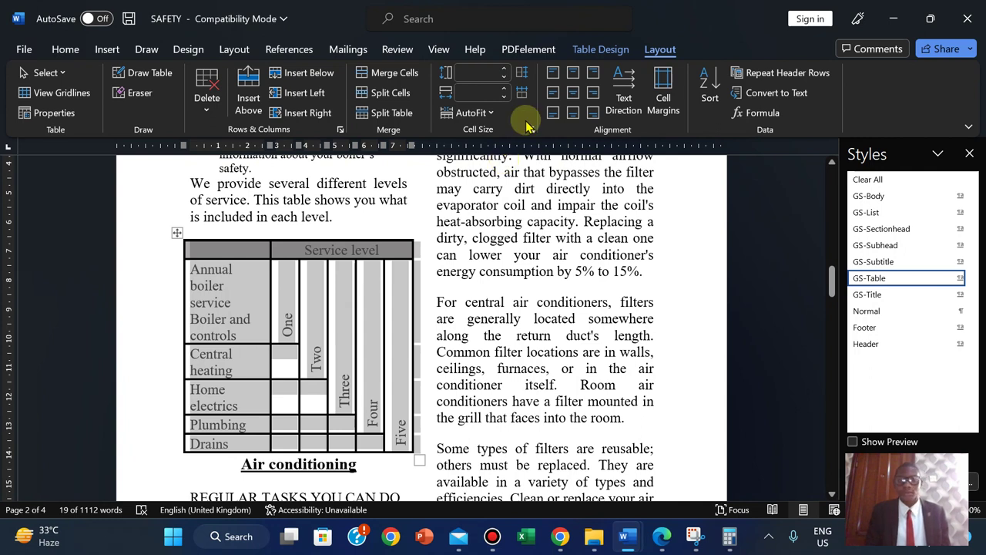
# Try AutoFit Contents, then set Fixed Column Width and narrow the table inside the column.
pyautogui.click(479, 112)
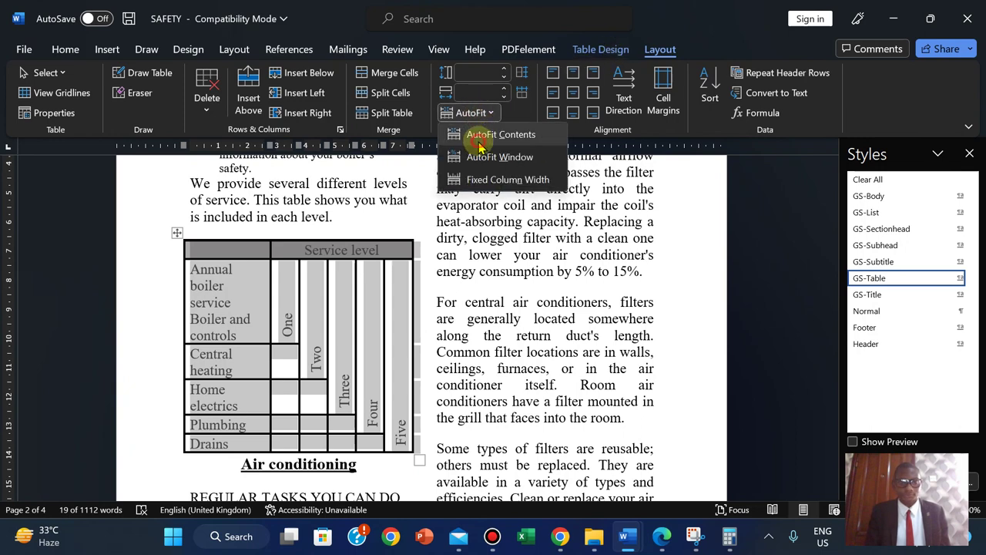
pyautogui.click(479, 145)
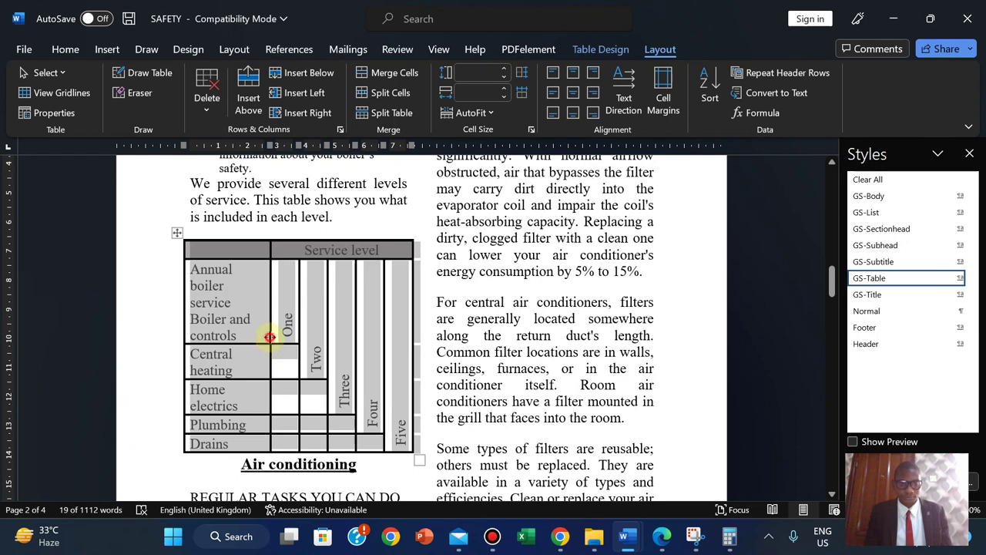
pyautogui.moveTo(270, 337); pyautogui.dragTo(276, 335)
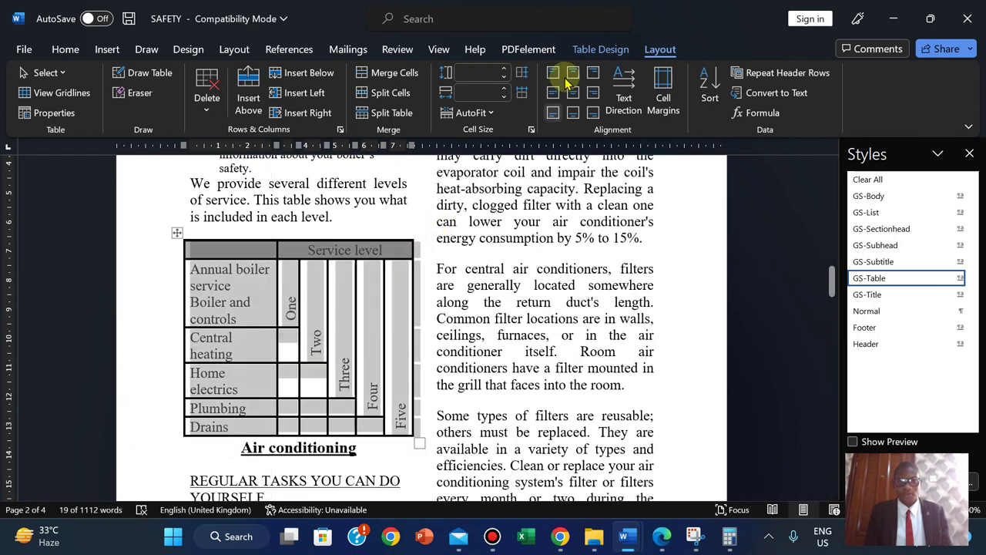
pyautogui.click(468, 112)
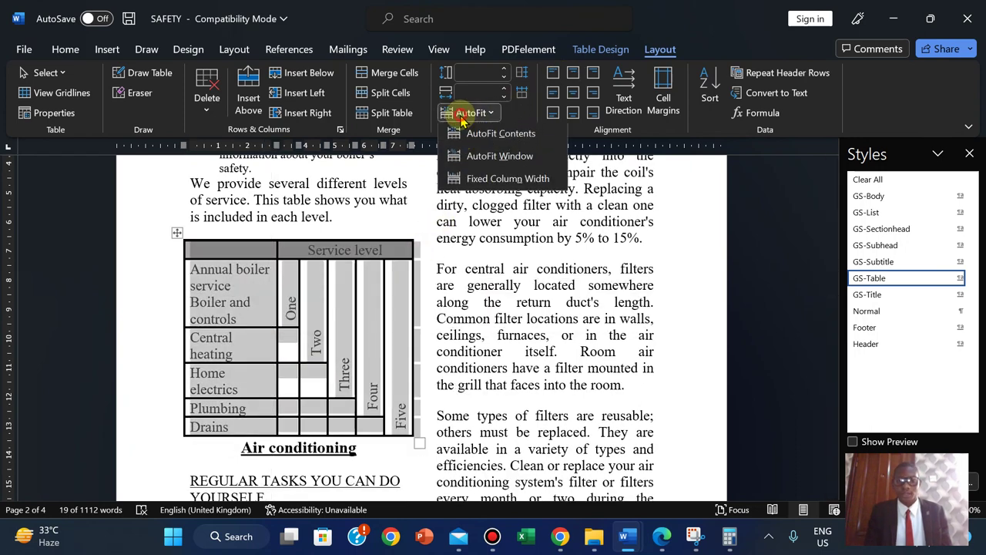
pyautogui.click(476, 158)
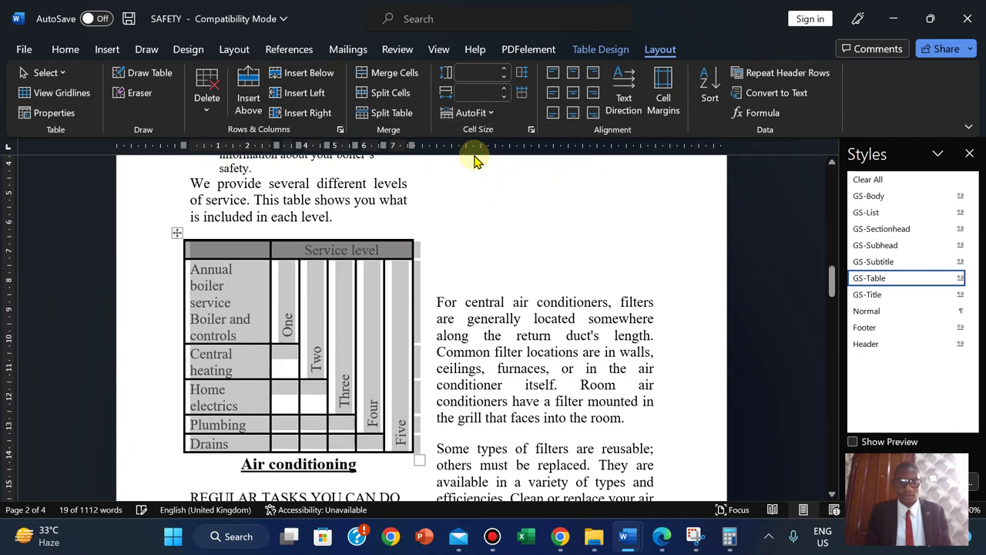
pyautogui.hotkey('ctrl', 'z')
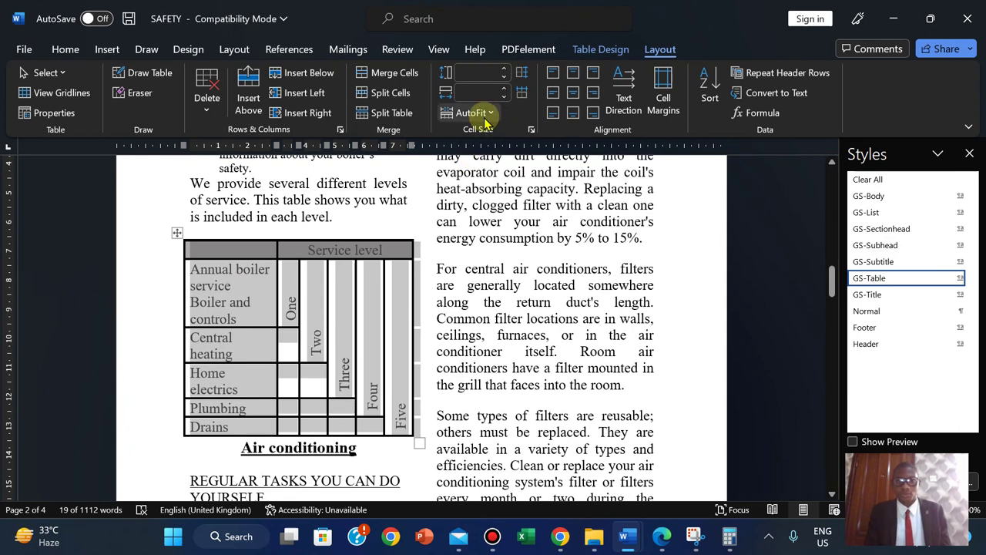
pyautogui.click(472, 114)
pyautogui.click(493, 178)
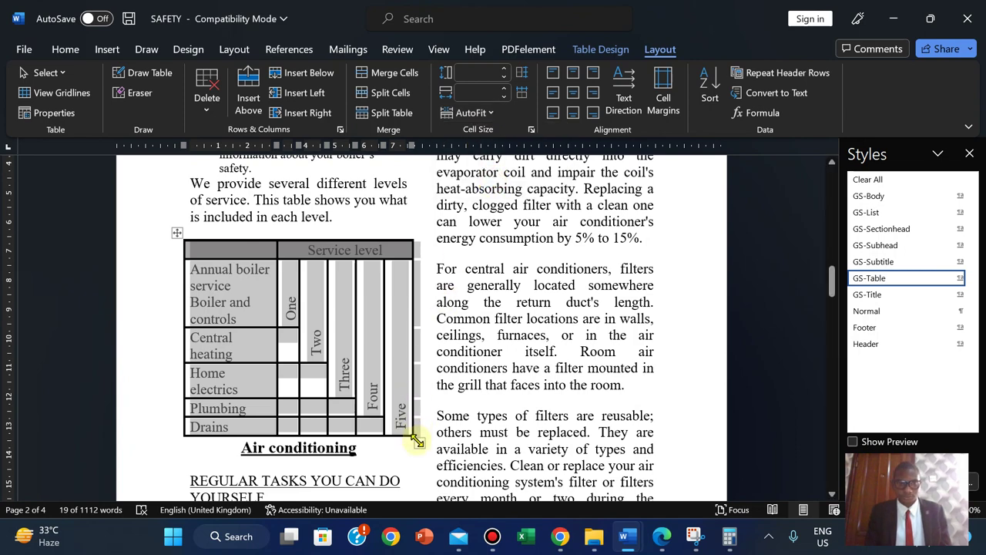
pyautogui.moveTo(417, 441); pyautogui.dragTo(408, 434)
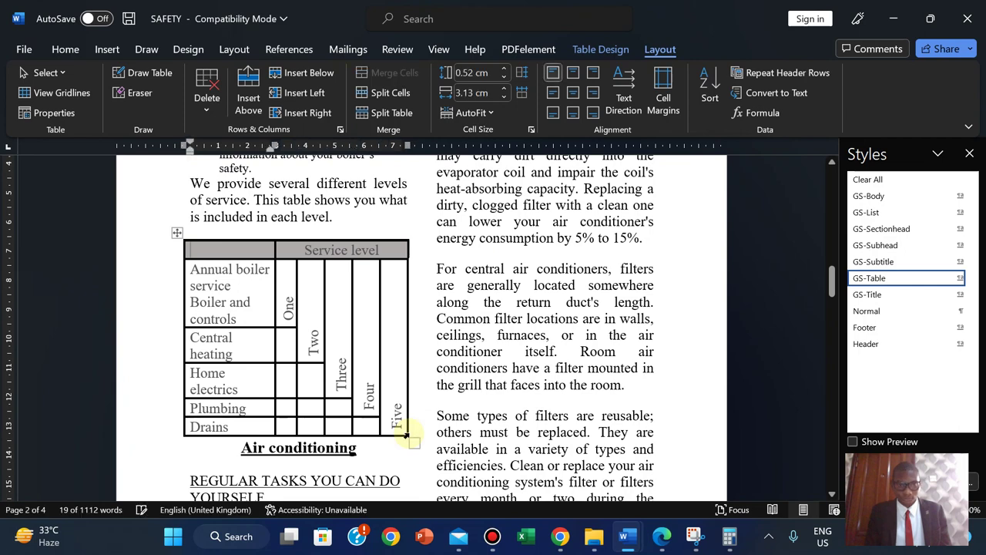
# Show gridlines and widen the One, Two and Four columns by dragging their borders.
pyautogui.click(362, 358)
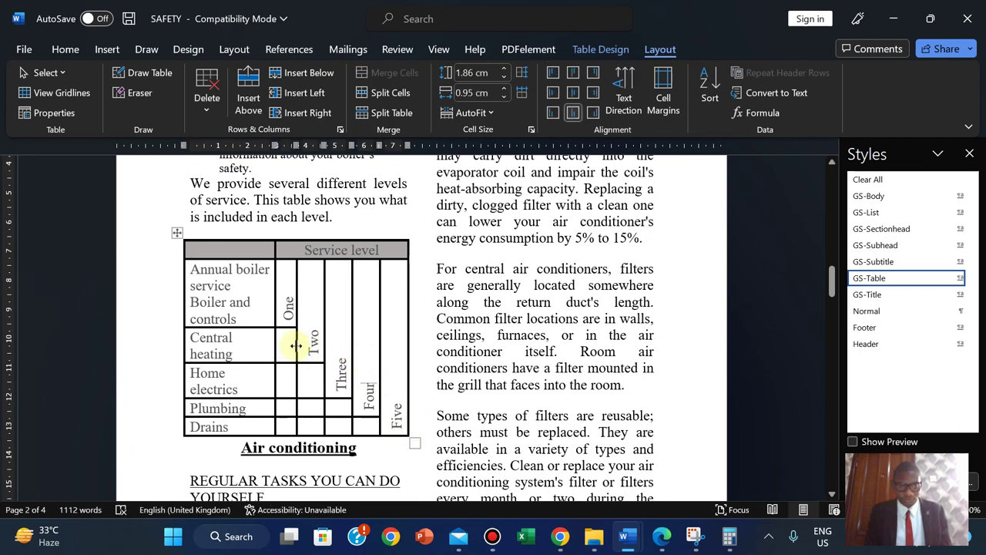
pyautogui.click(439, 49)
pyautogui.click(406, 93)
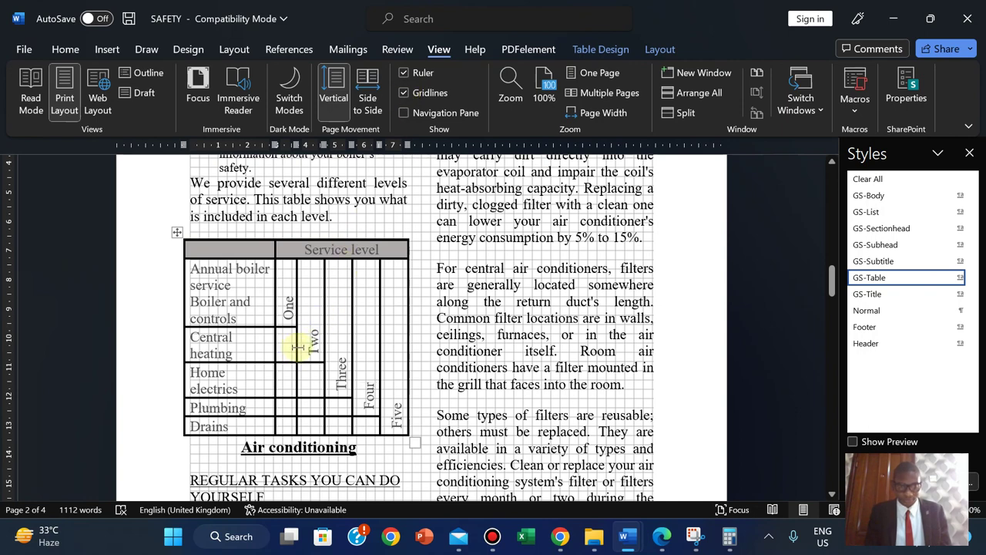
pyautogui.moveTo(297, 366); pyautogui.dragTo(301, 366)
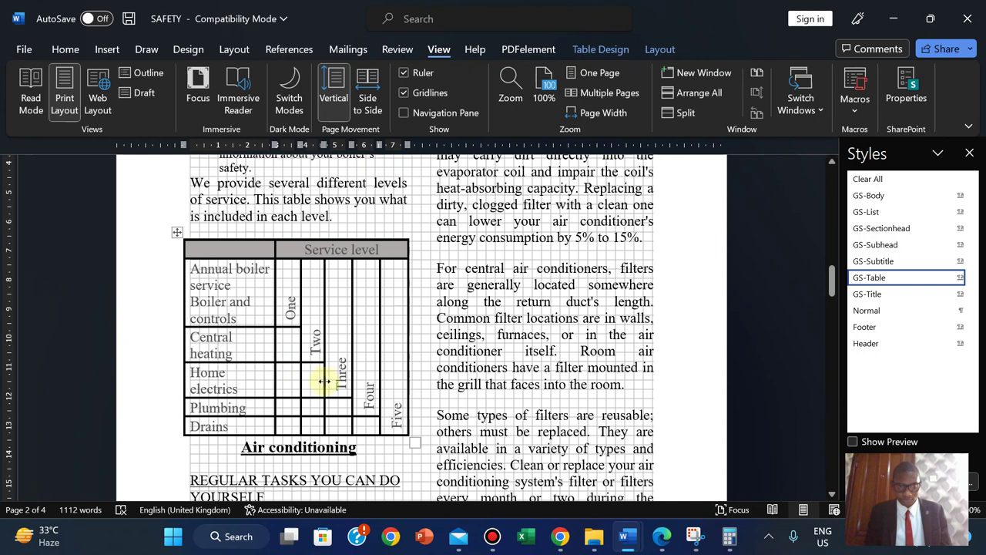
pyautogui.moveTo(325, 381); pyautogui.dragTo(356, 388)
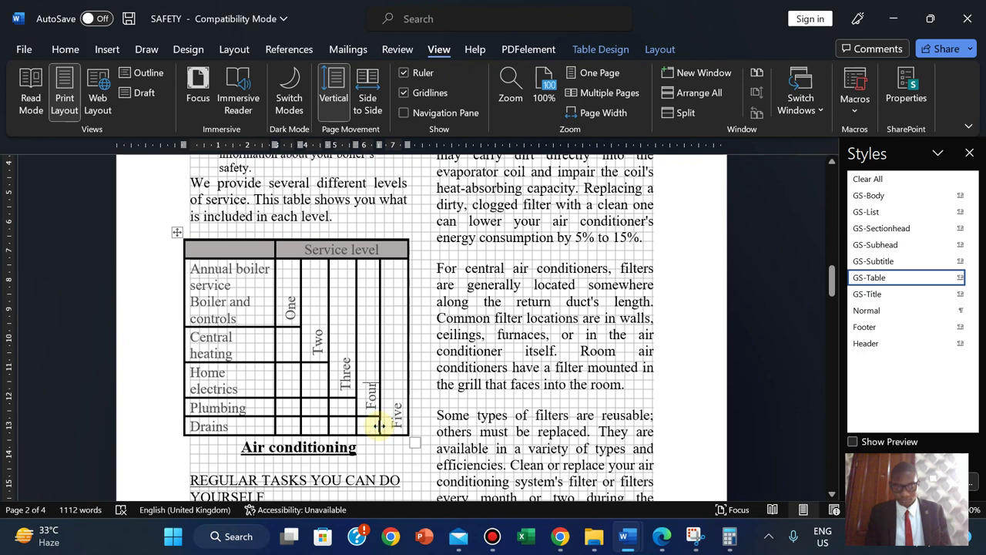
pyautogui.moveTo(379, 425); pyautogui.dragTo(383, 425)
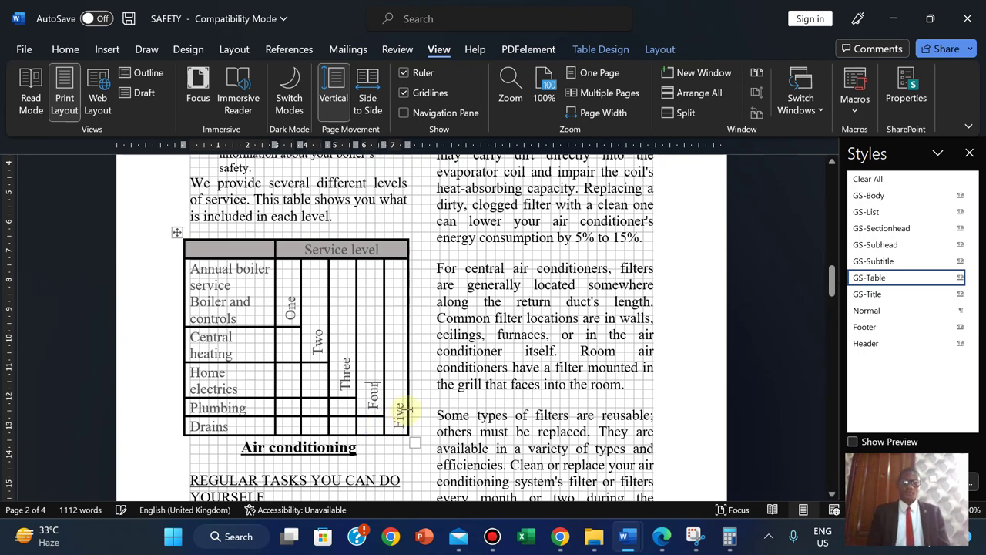
# Check the Two and Five column widths in Layout, then switch gridlines off.
pyautogui.click(440, 396)
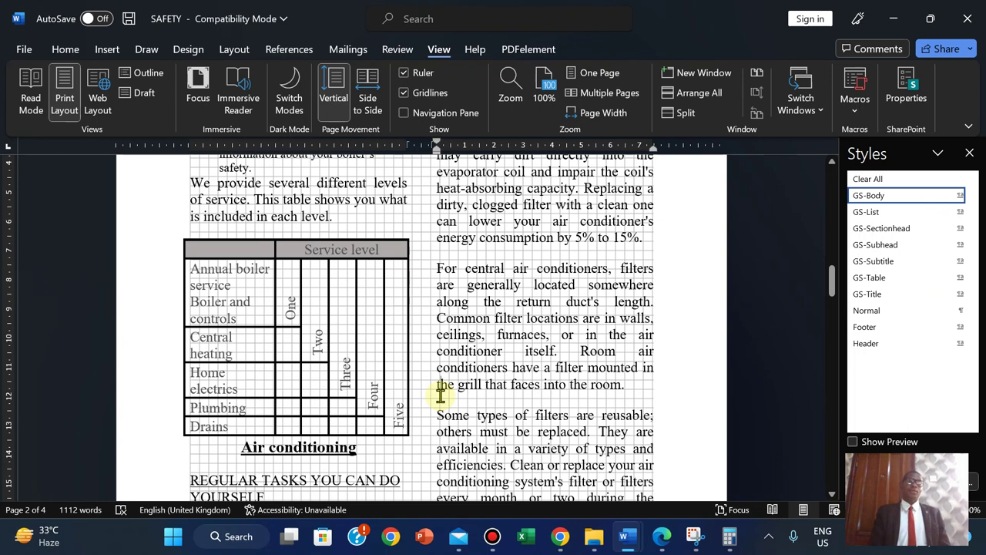
pyautogui.click(299, 313)
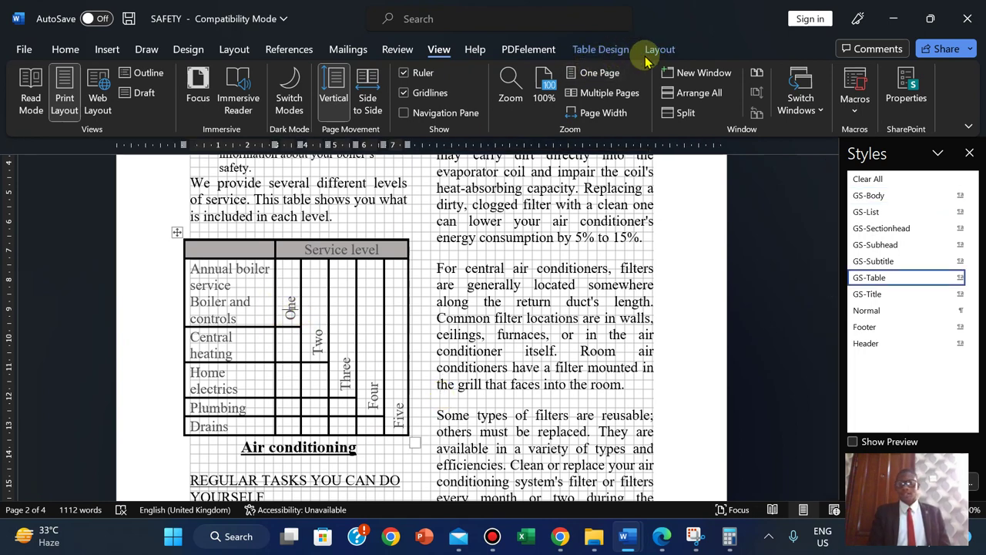
pyautogui.click(653, 51)
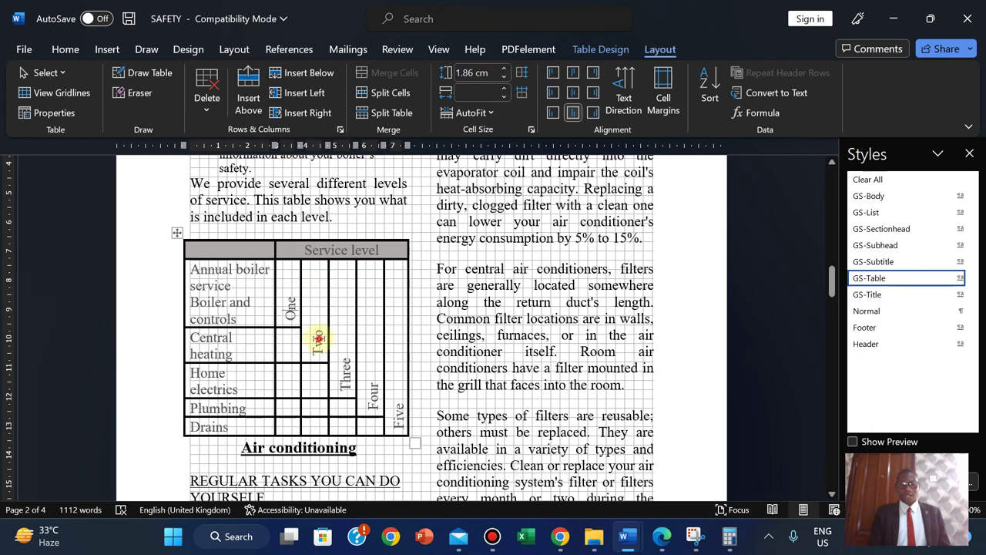
pyautogui.click(319, 341)
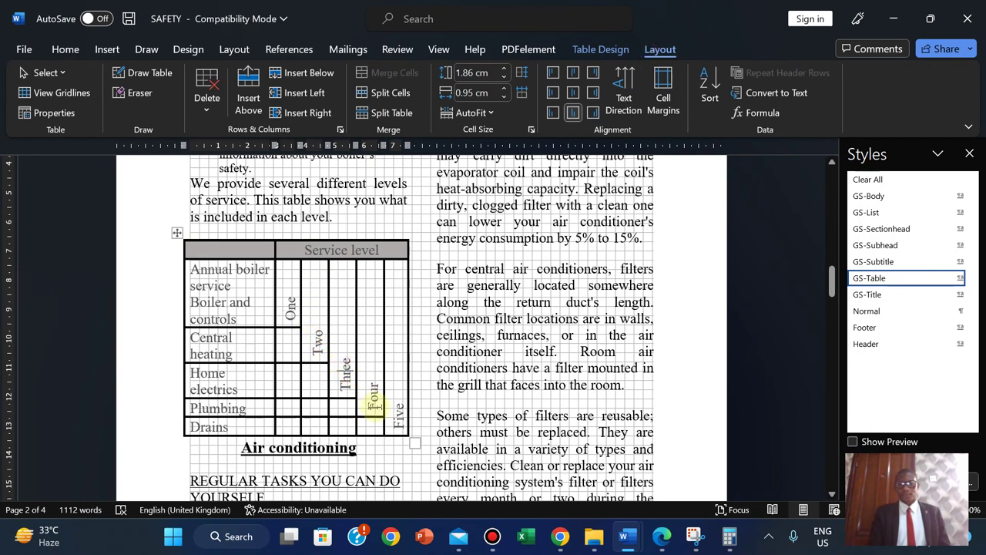
pyautogui.click(396, 408)
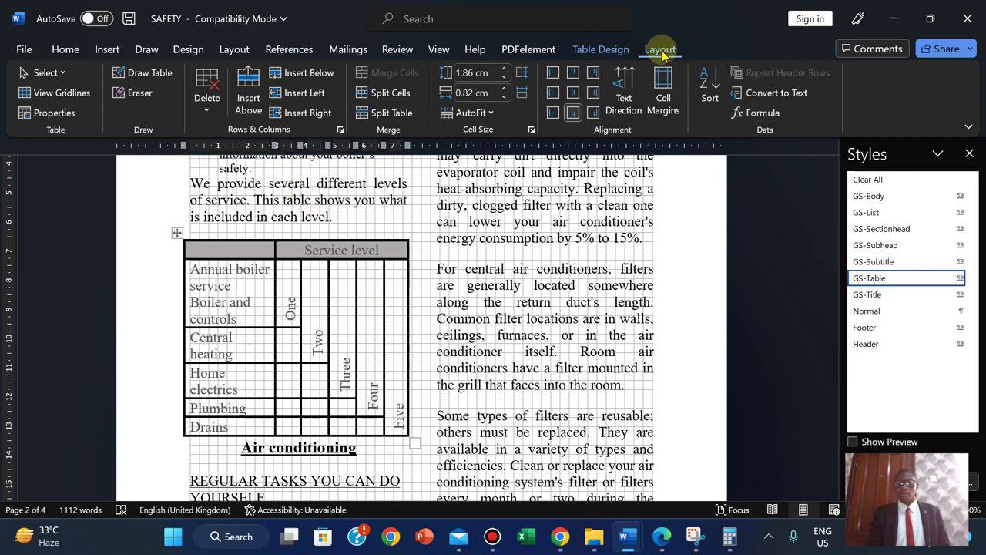
pyautogui.click(439, 50)
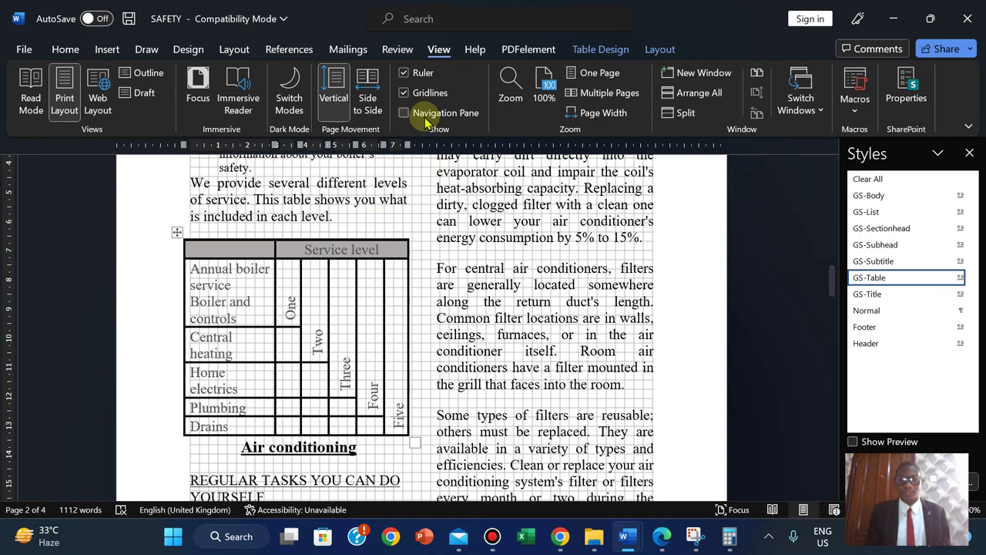
pyautogui.click(404, 92)
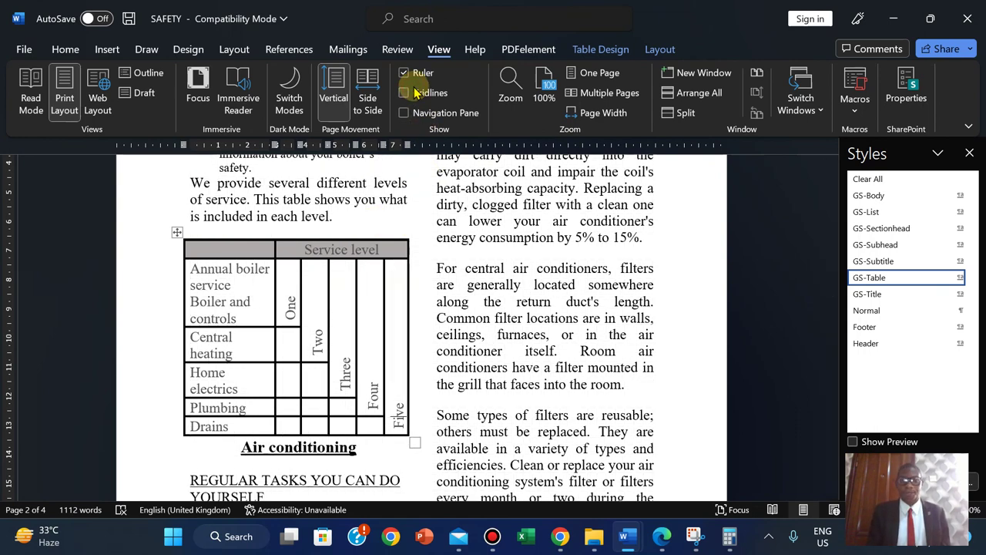
# Highlight question 7's text and table green in the exam PDF, then scroll to question 8.
pyautogui.click(660, 539)
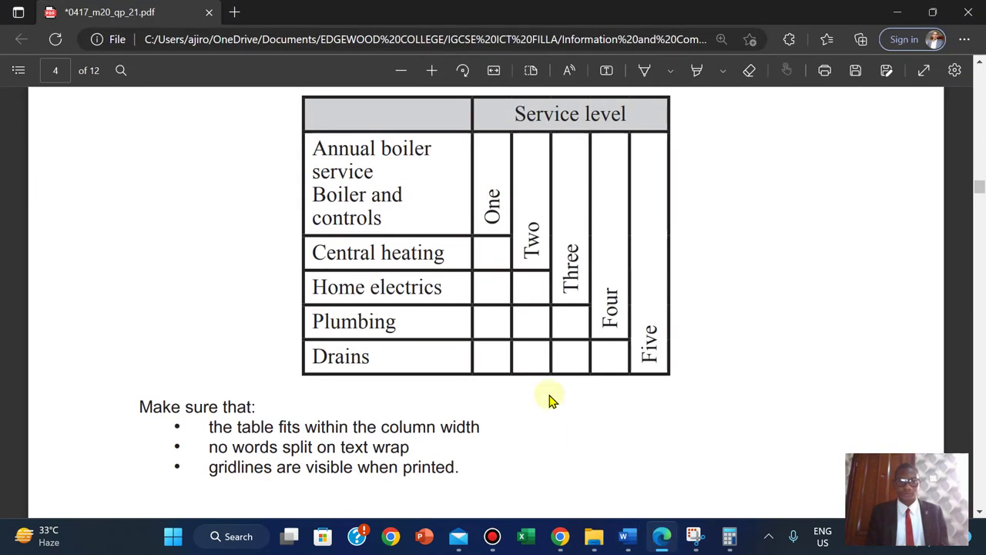
pyautogui.scroll(3, 549, 398)
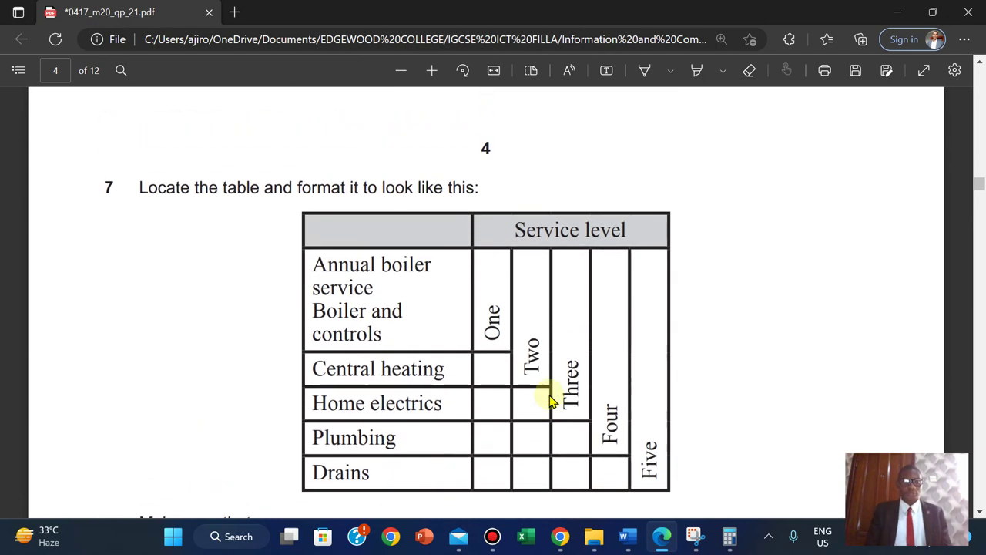
pyautogui.moveTo(135, 185); pyautogui.dragTo(828, 441)
pyautogui.scroll(-2, 367, 470)
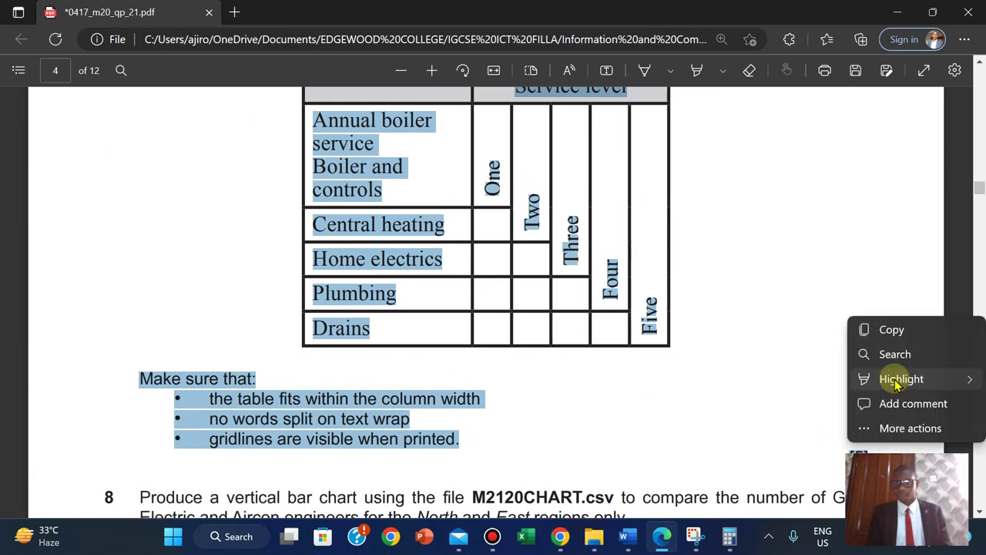
pyautogui.moveTo(898, 378)
pyautogui.click(778, 403)
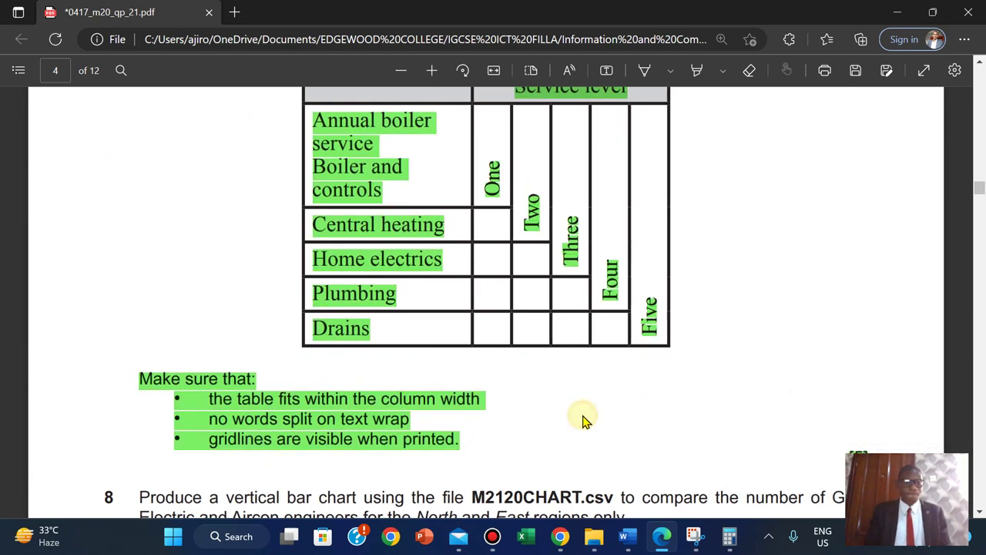
pyautogui.scroll(-5, 581, 420)
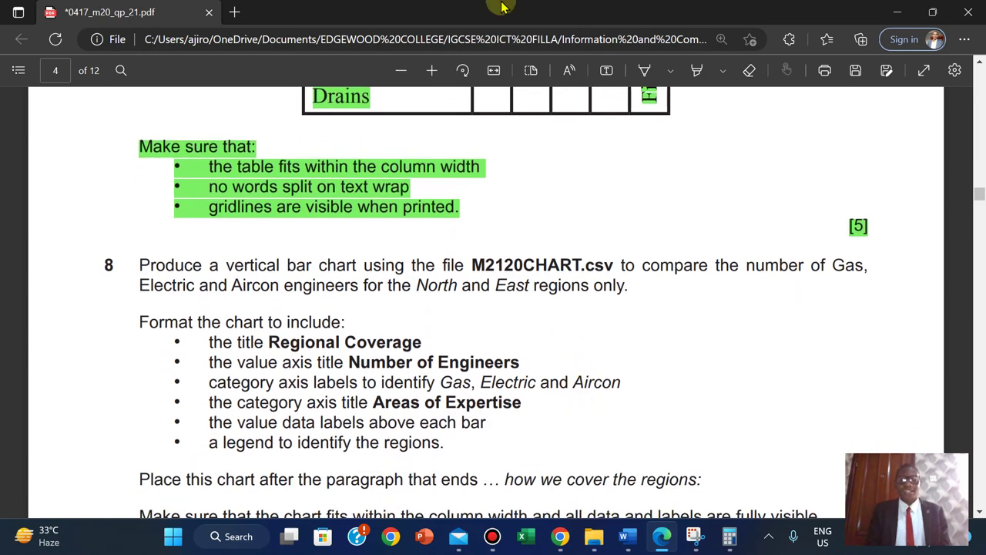
pyautogui.moveTo(501, 6)
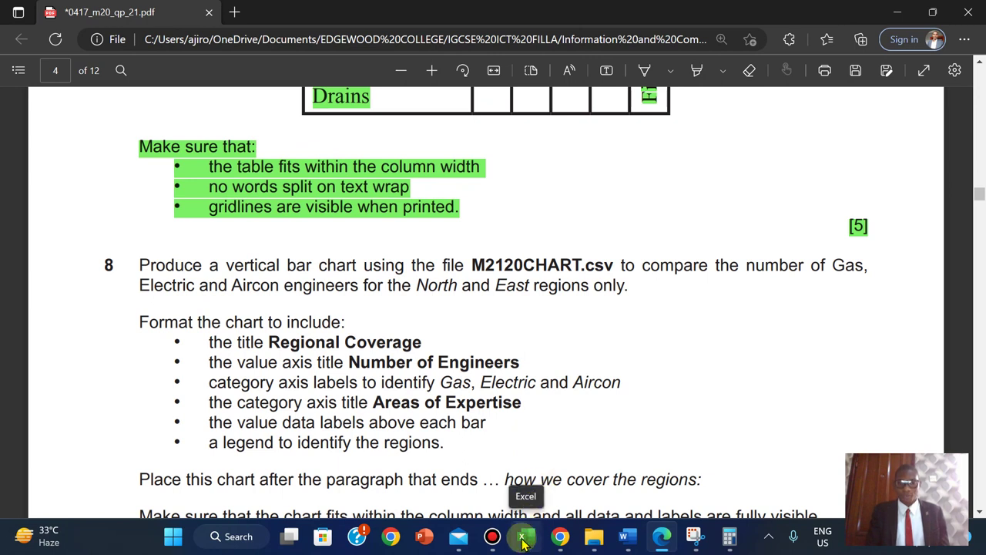
# Open M2120CHART.csv in Excel from the source files folder.
pyautogui.click(596, 537)
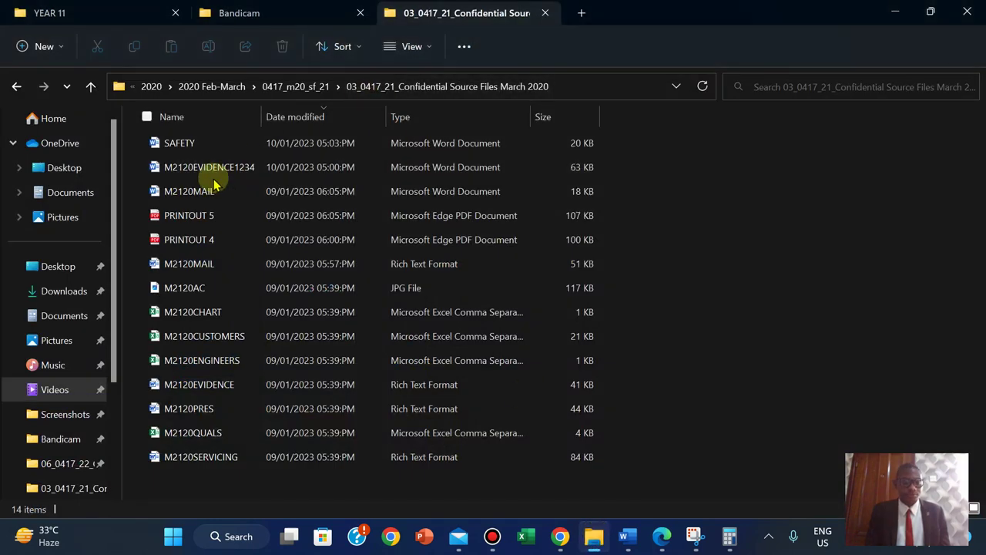
pyautogui.doubleClick(193, 312)
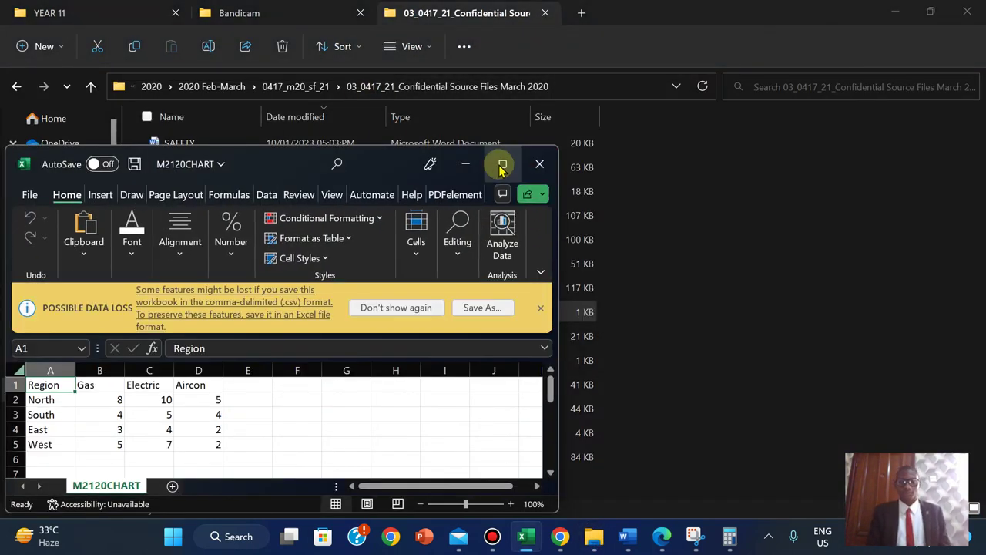
# Maximize Excel and Save As M2120CHART in Excel Workbook format in the source files folder.
pyautogui.click(501, 163)
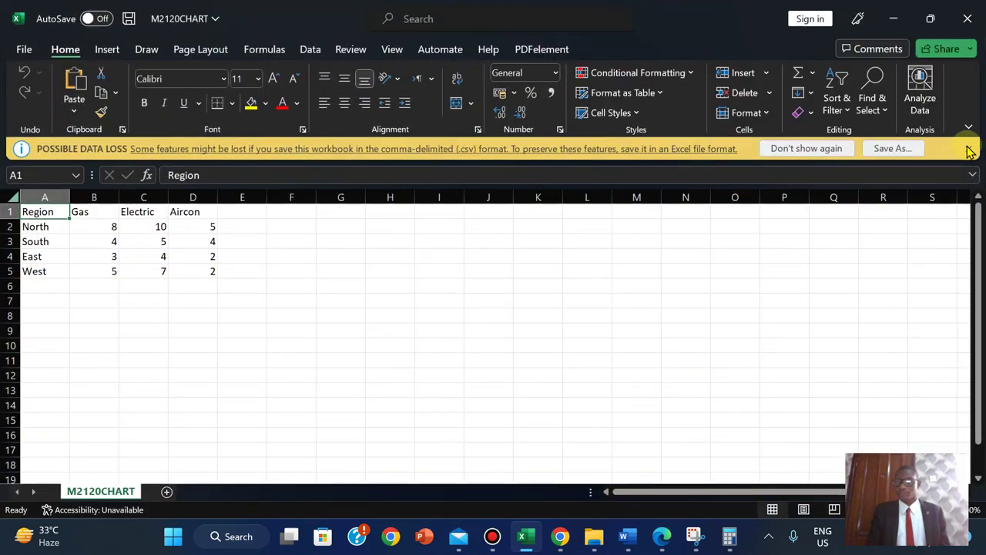
pyautogui.click(968, 172)
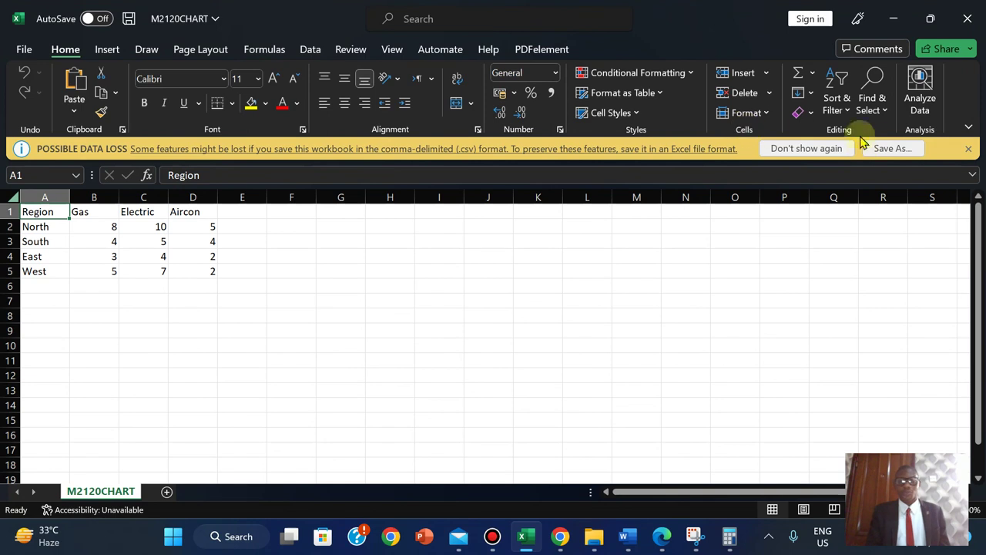
pyautogui.click(880, 149)
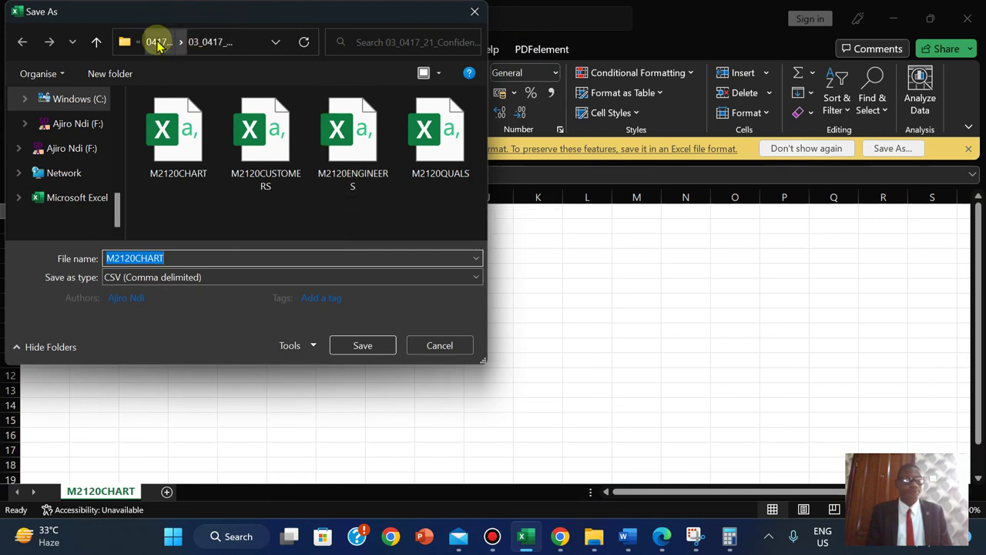
pyautogui.click(158, 42)
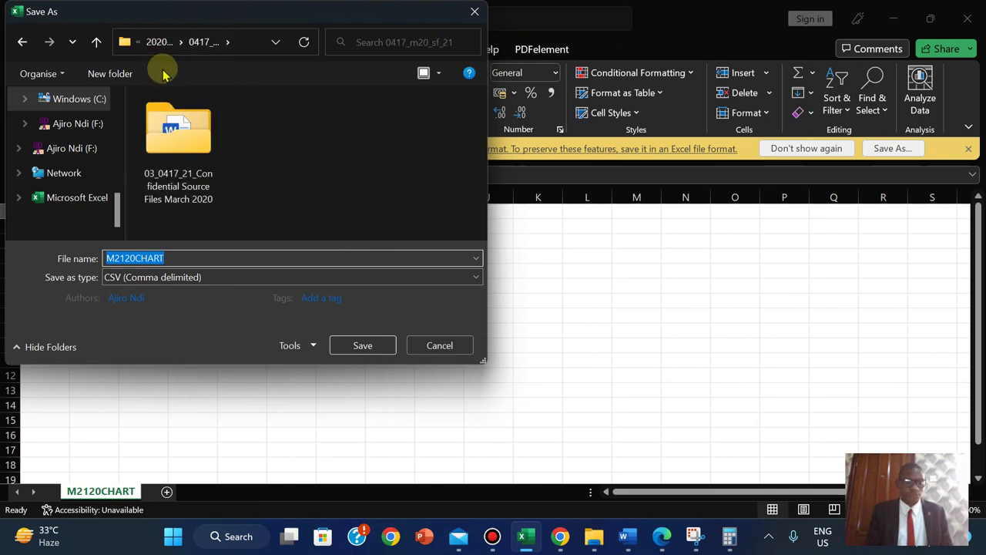
pyautogui.doubleClick(176, 169)
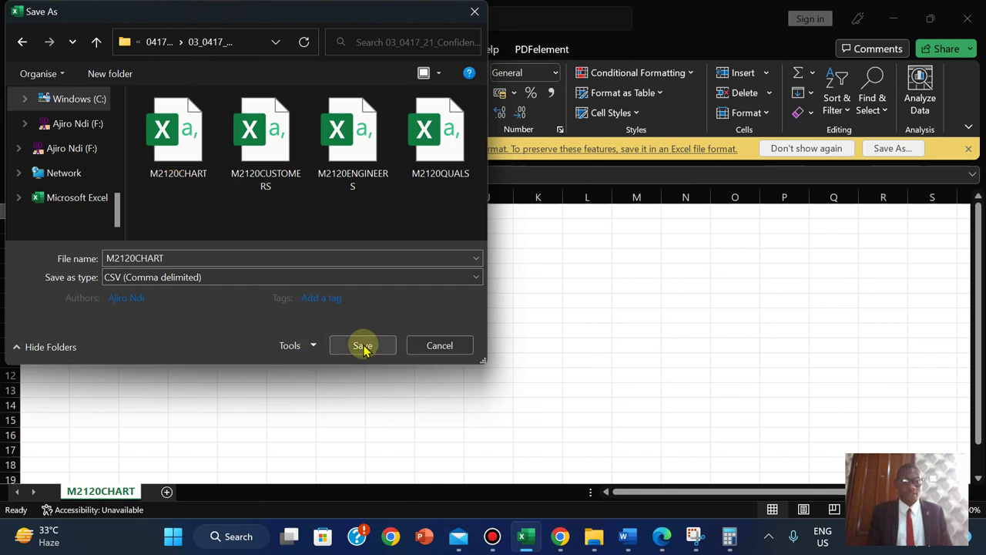
pyautogui.click(274, 276)
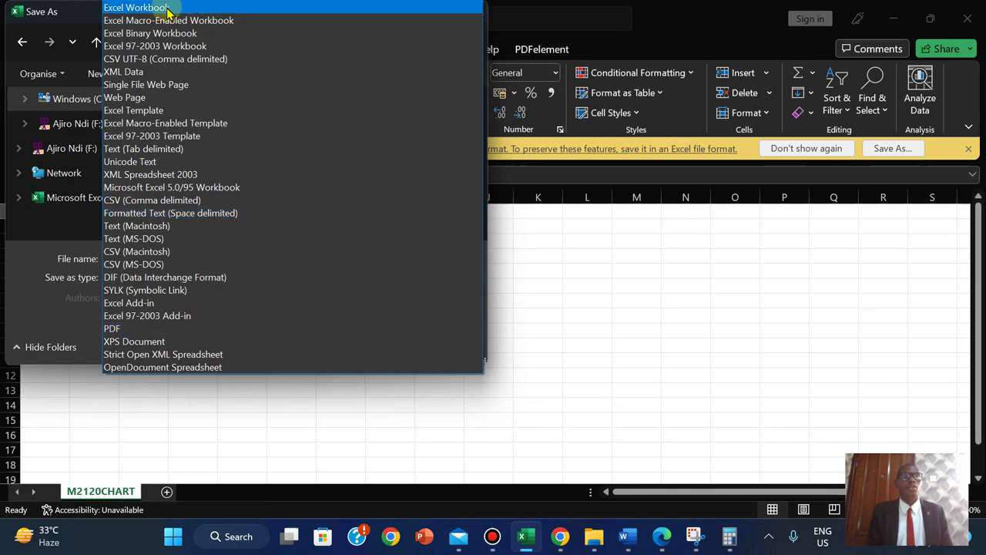
pyautogui.click(167, 11)
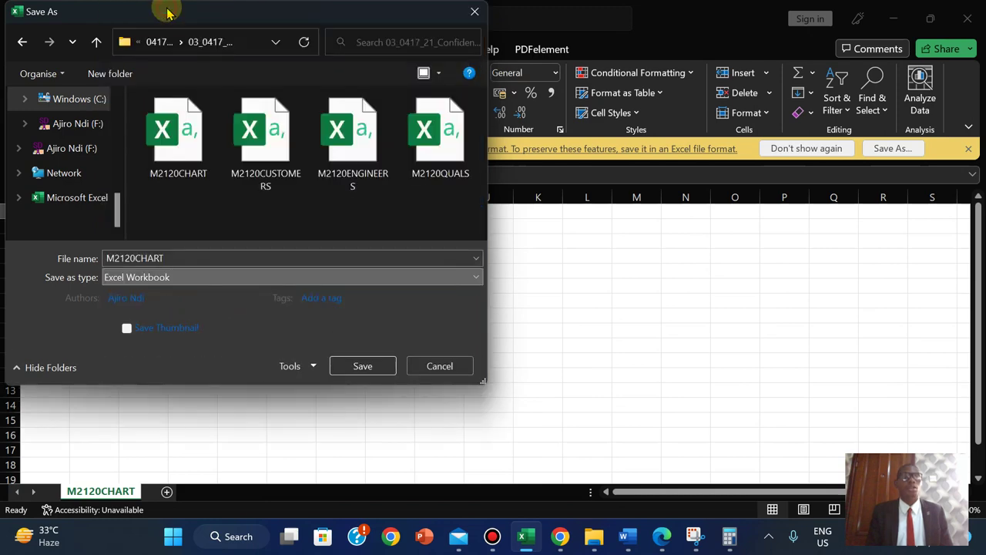
pyautogui.click(363, 366)
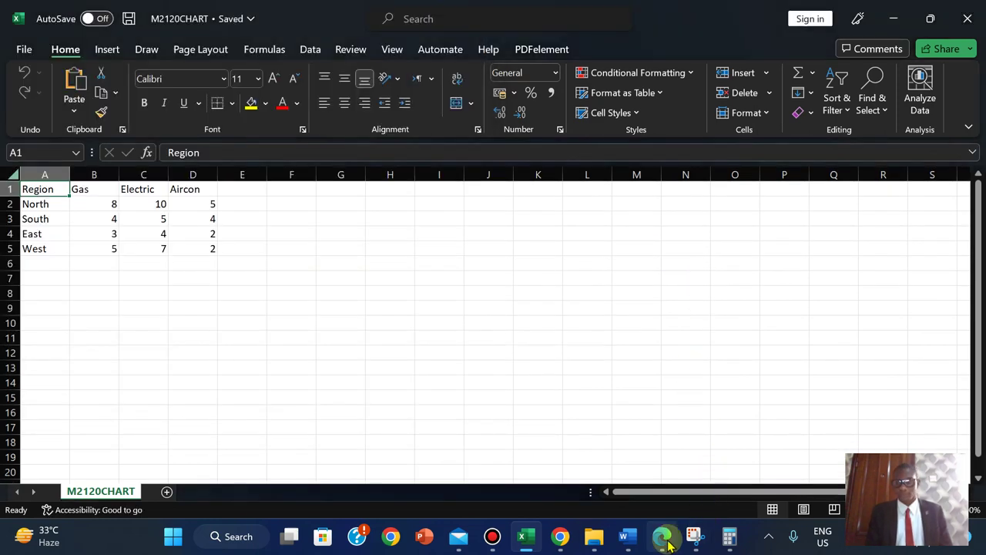
pyautogui.click(667, 543)
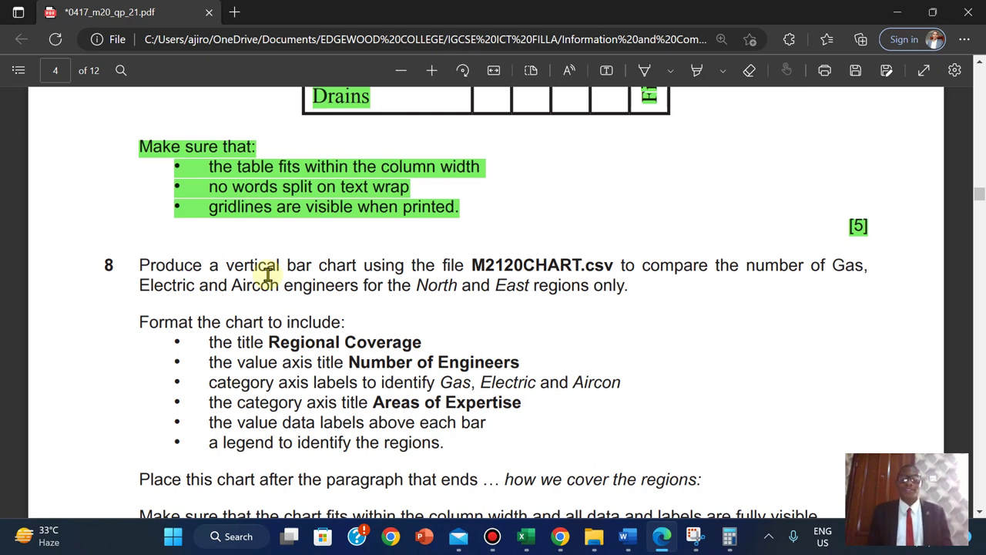
# Read question 8's chart instructions in the PDF, then bring the M2120CHART sheet to the front.
pyautogui.moveTo(267, 274); pyautogui.dragTo(550, 341)
pyautogui.click(553, 346)
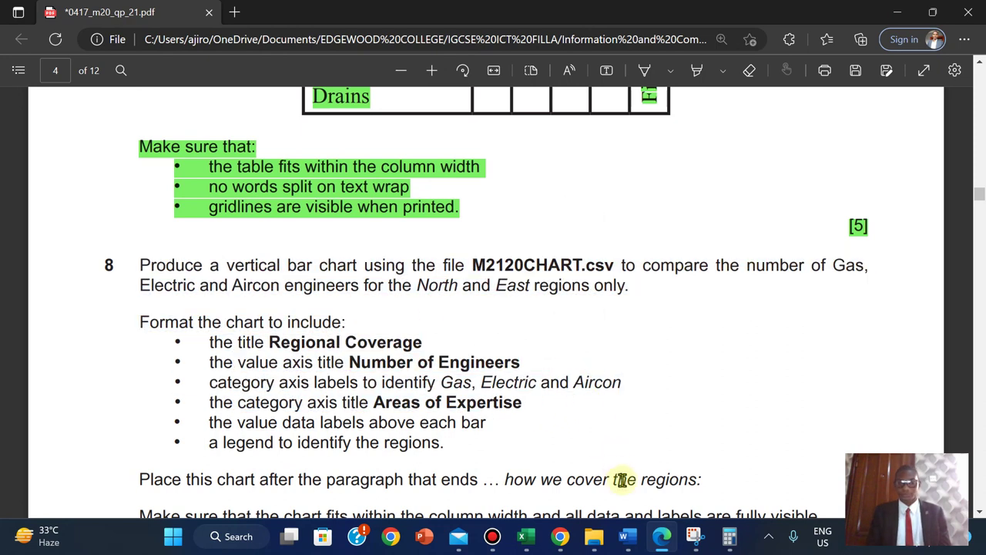
pyautogui.moveTo(628, 539)
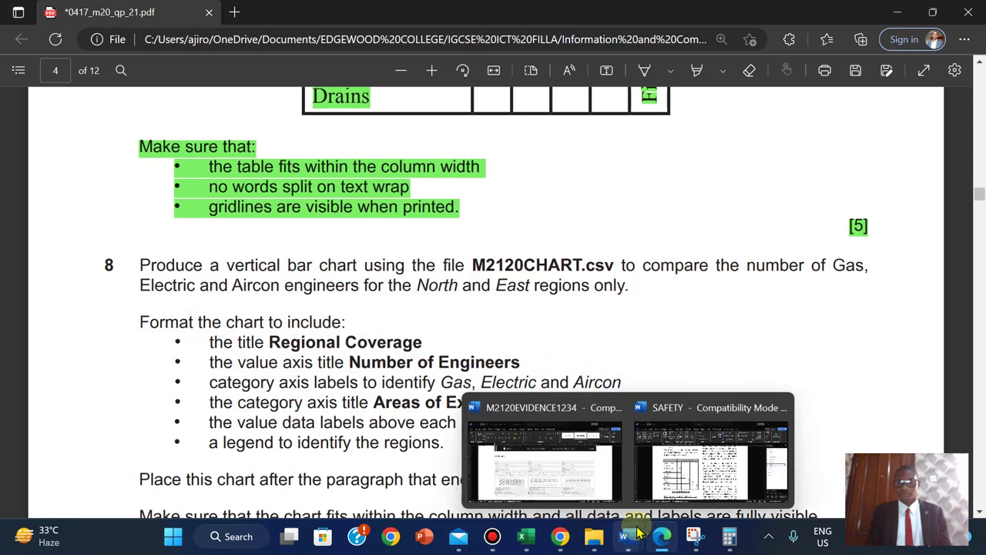
pyautogui.click(524, 537)
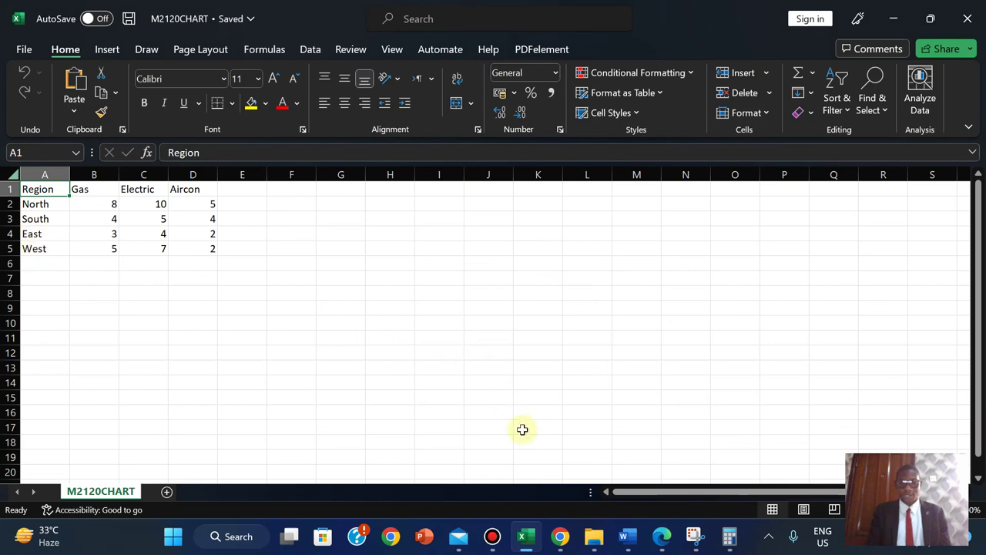
pyautogui.click(659, 538)
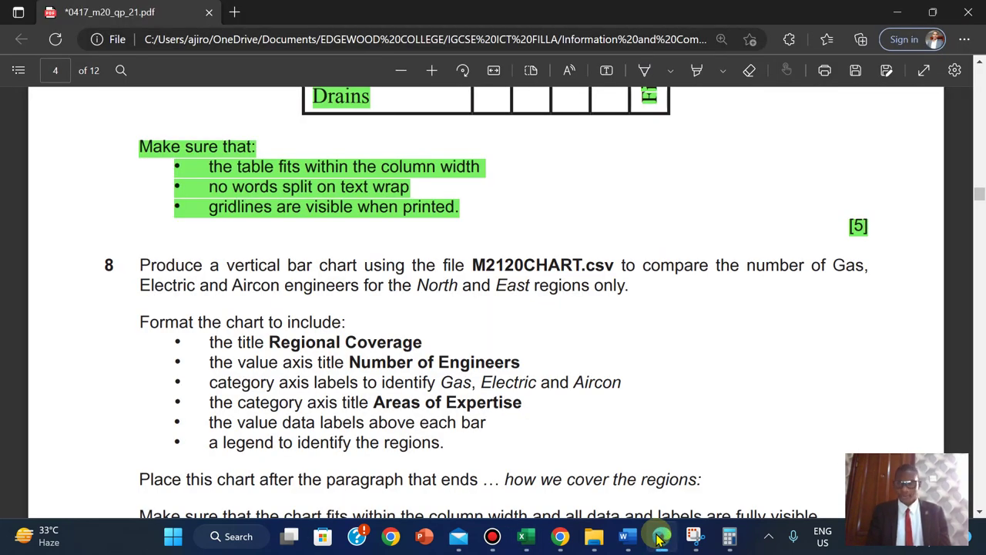
pyautogui.click(658, 538)
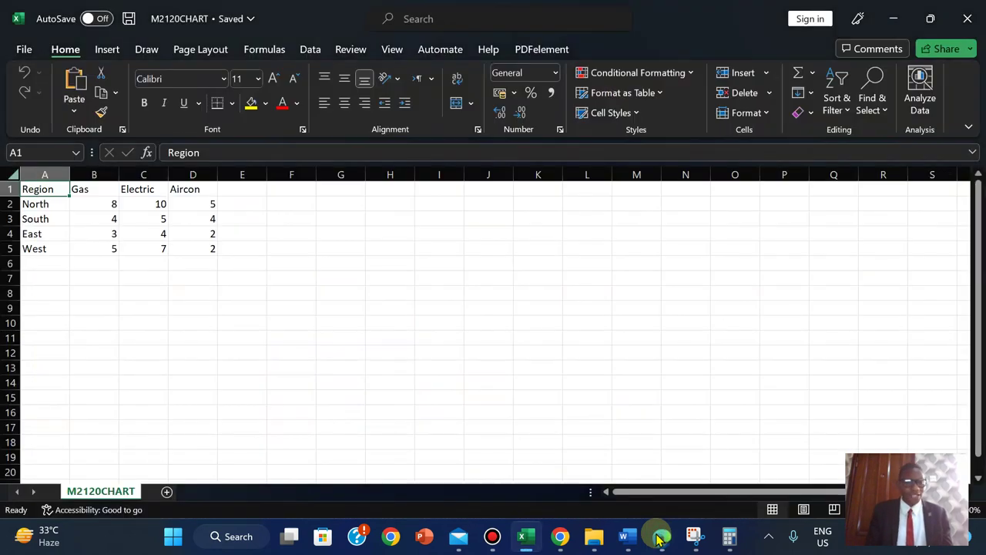
pyautogui.click(658, 537)
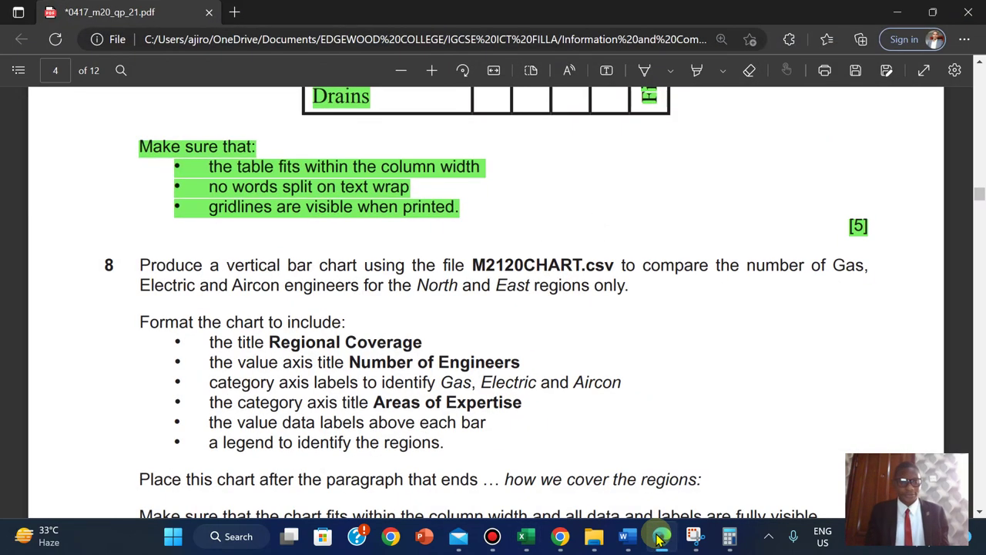
pyautogui.click(658, 538)
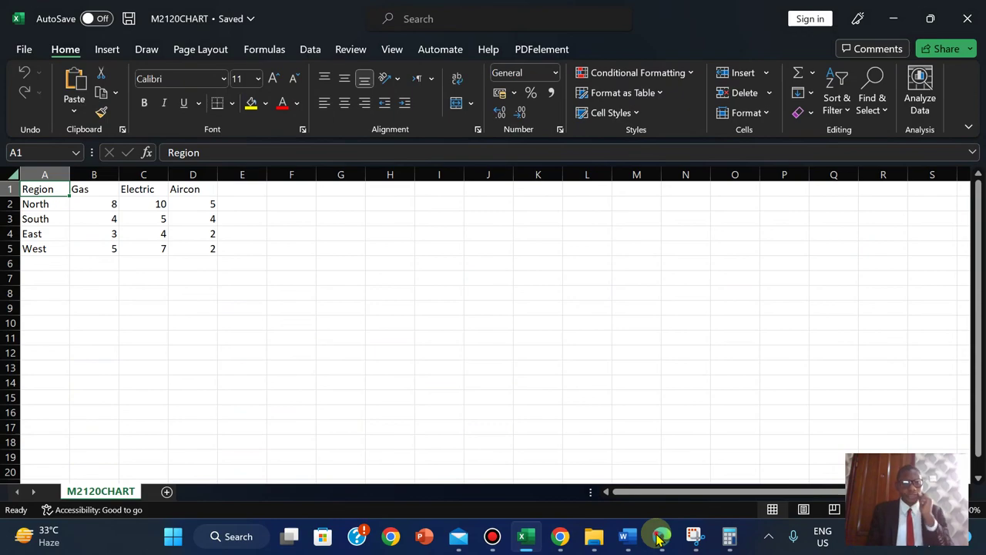
pyautogui.click(659, 538)
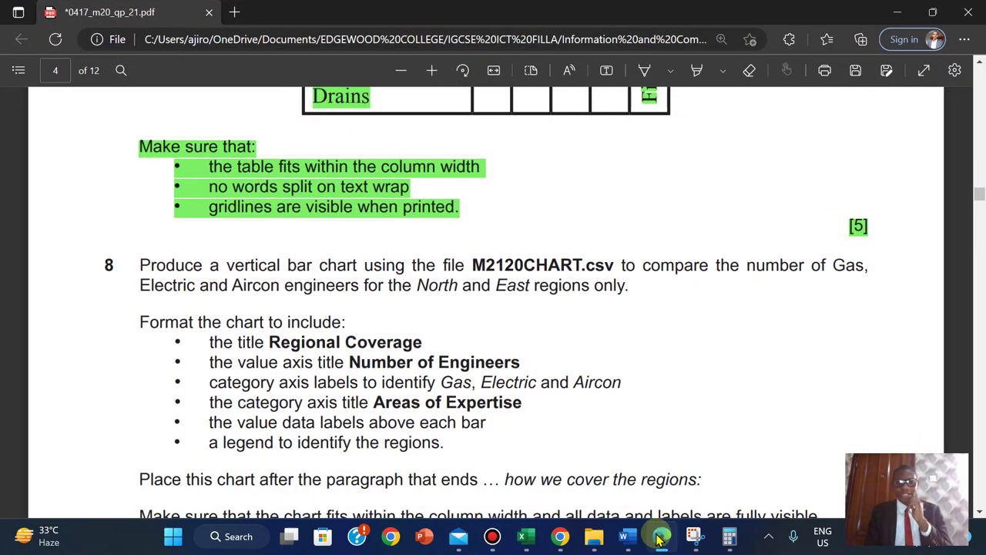
pyautogui.click(658, 537)
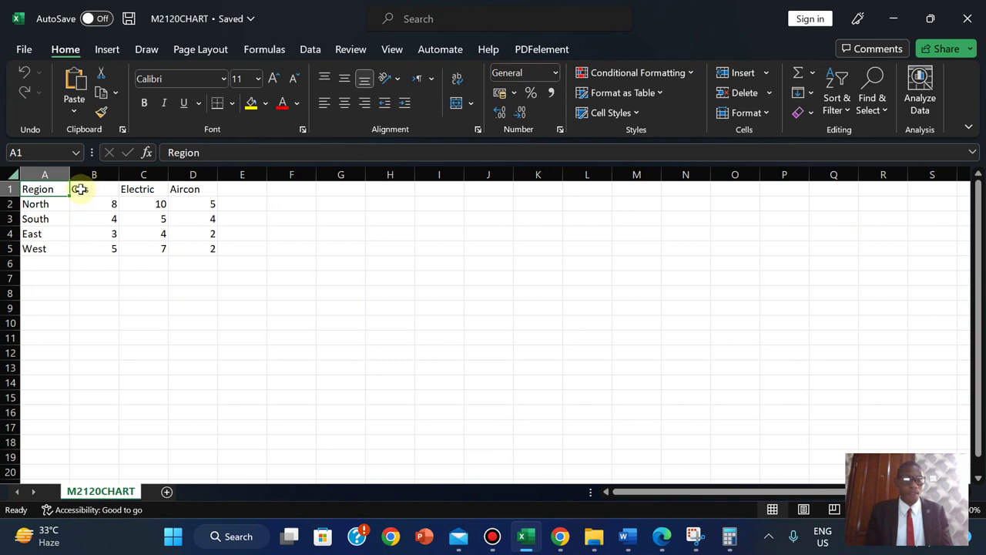
# Try selecting the Gas, Electric, Aircon headings and region figures, then clear the selection.
pyautogui.click(80, 189)
pyautogui.moveTo(80, 189); pyautogui.dragTo(171, 189)
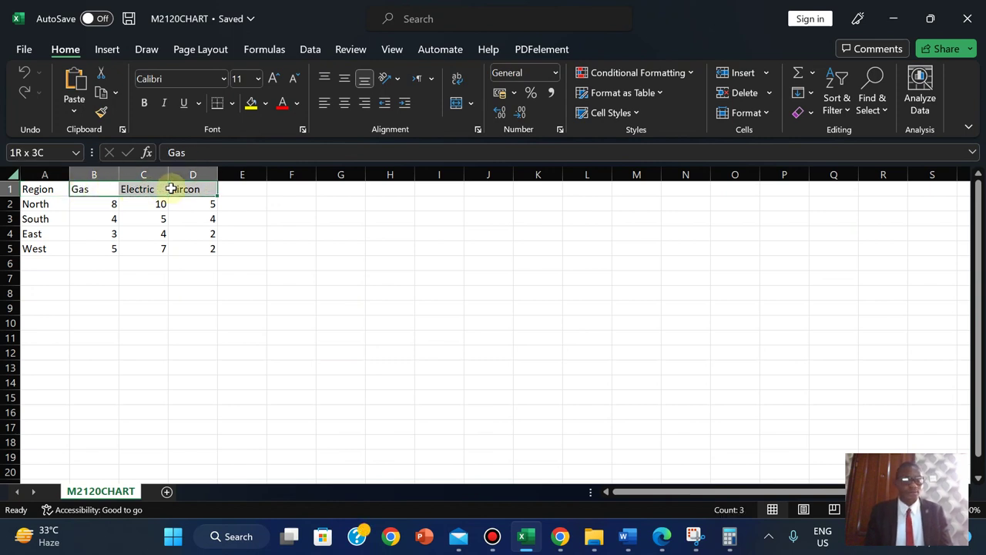
pyautogui.click(91, 219)
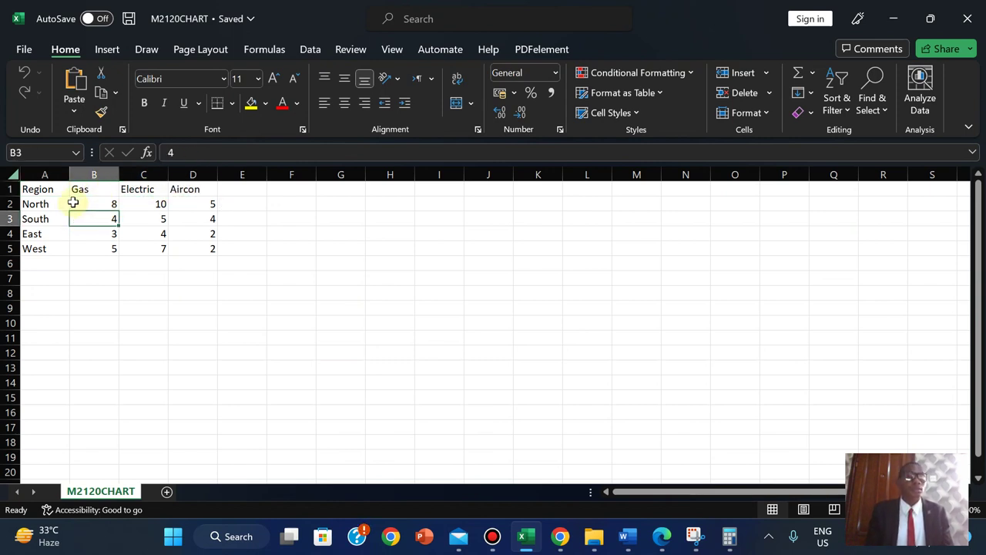
pyautogui.moveTo(74, 201); pyautogui.dragTo(192, 215)
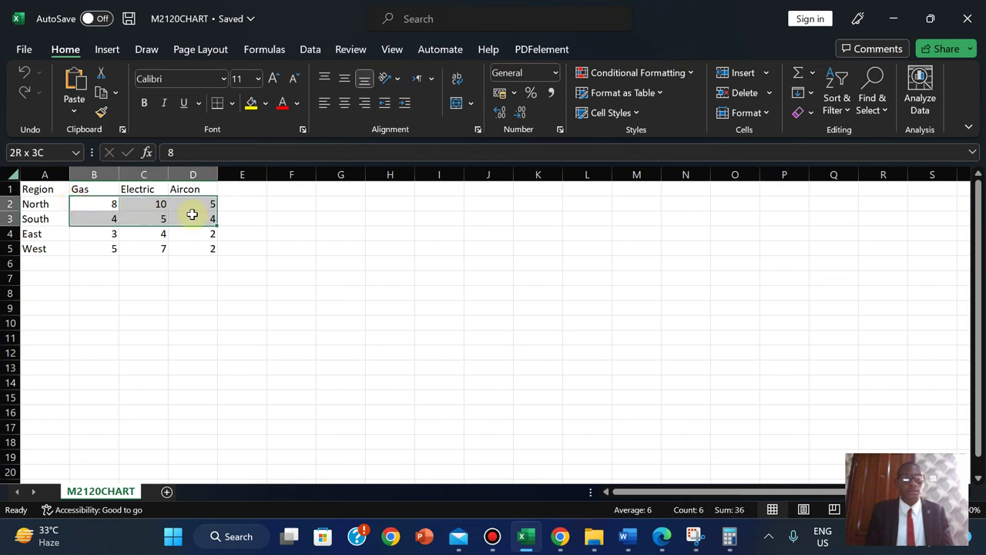
pyautogui.click(35, 203)
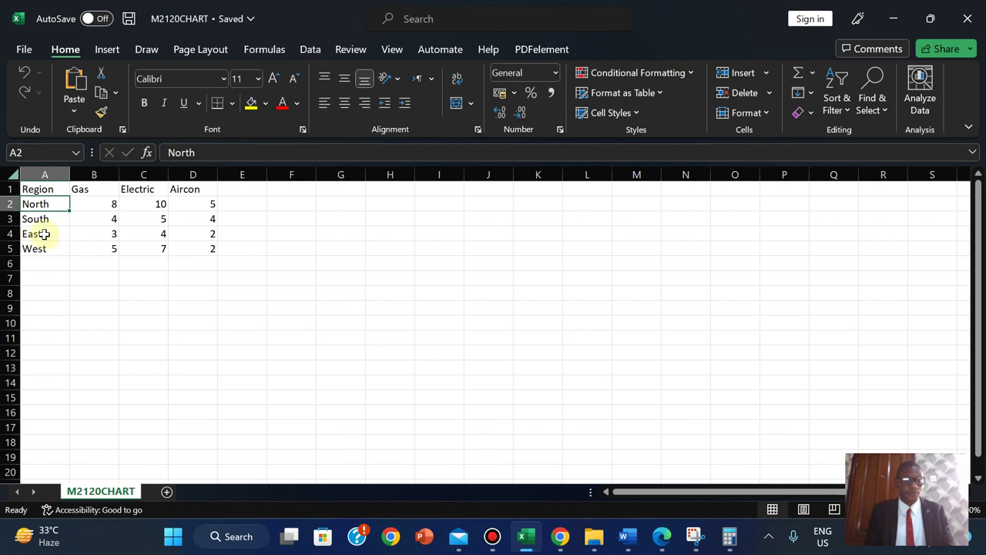
pyautogui.keyDown('ctrl'); pyautogui.click(42, 234); pyautogui.keyUp('ctrl')
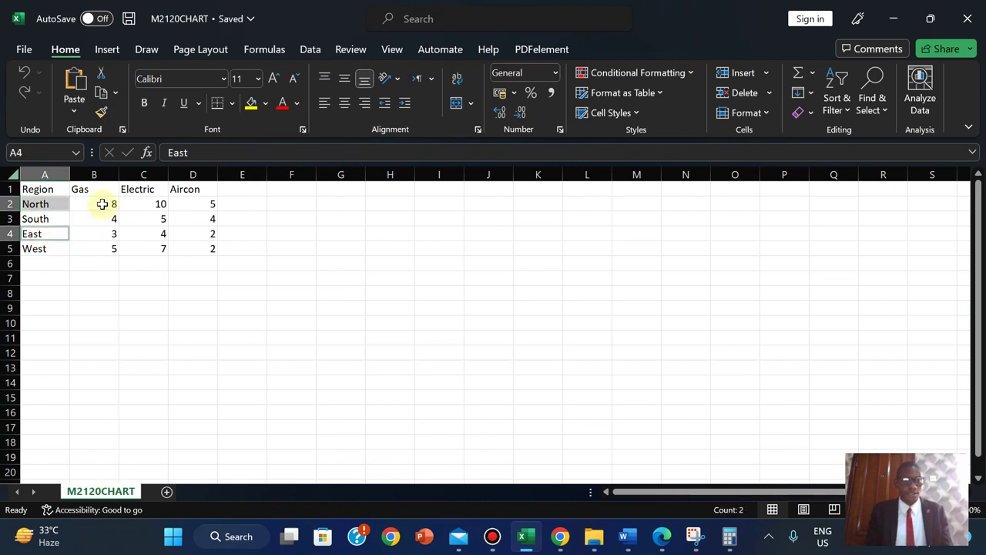
pyautogui.moveTo(102, 203); pyautogui.dragTo(218, 202)
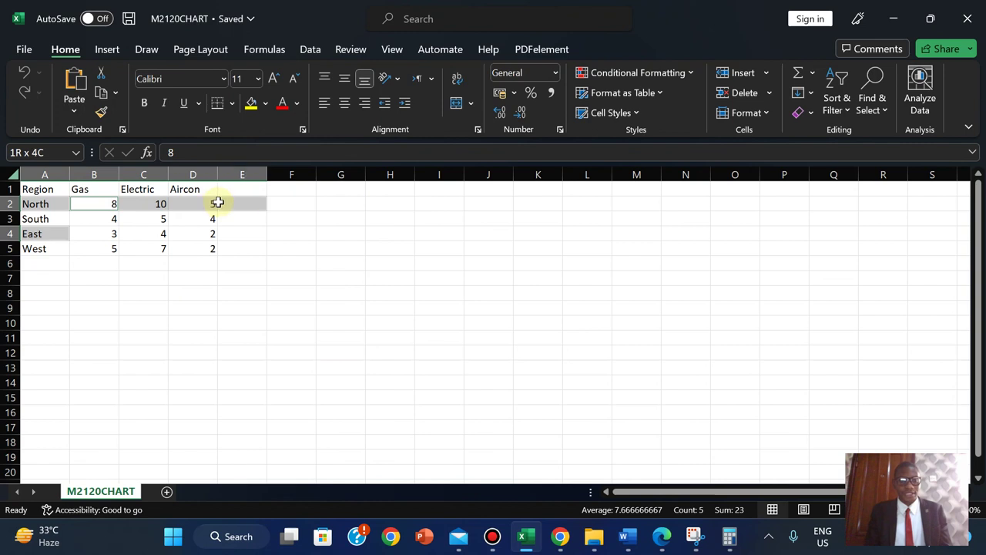
pyautogui.click(194, 260)
# Ctrl-select North and East with their Gas, Electric and Aircon figures (B2:D2, B4:D4).
pyautogui.click(41, 202)
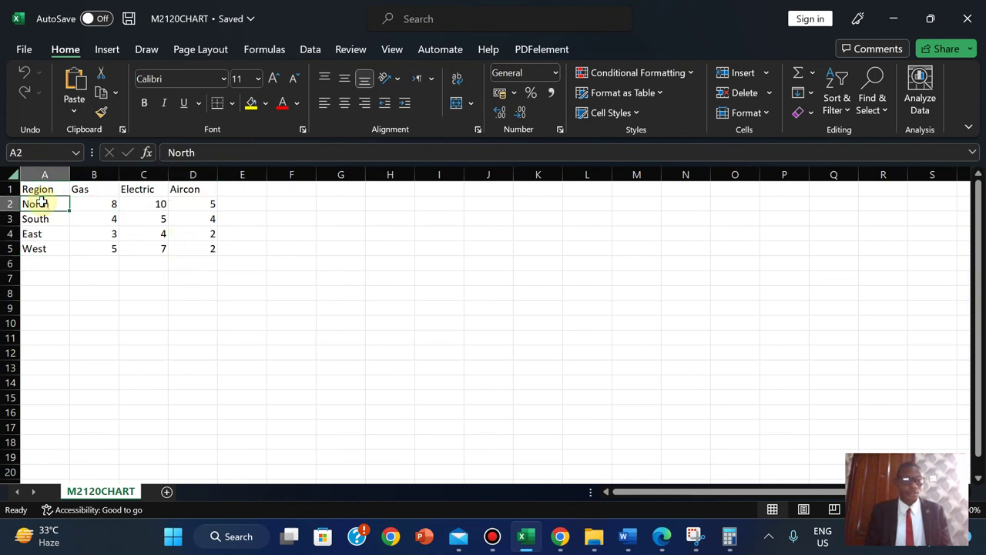
pyautogui.keyDown('ctrl'); pyautogui.click(34, 233); pyautogui.keyUp('ctrl')
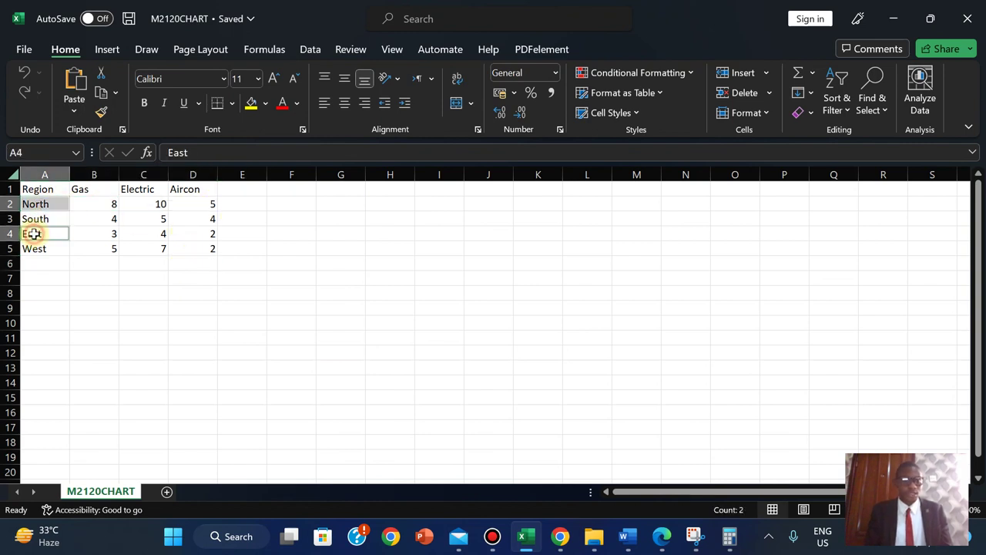
pyautogui.moveTo(96, 203); pyautogui.dragTo(207, 202)
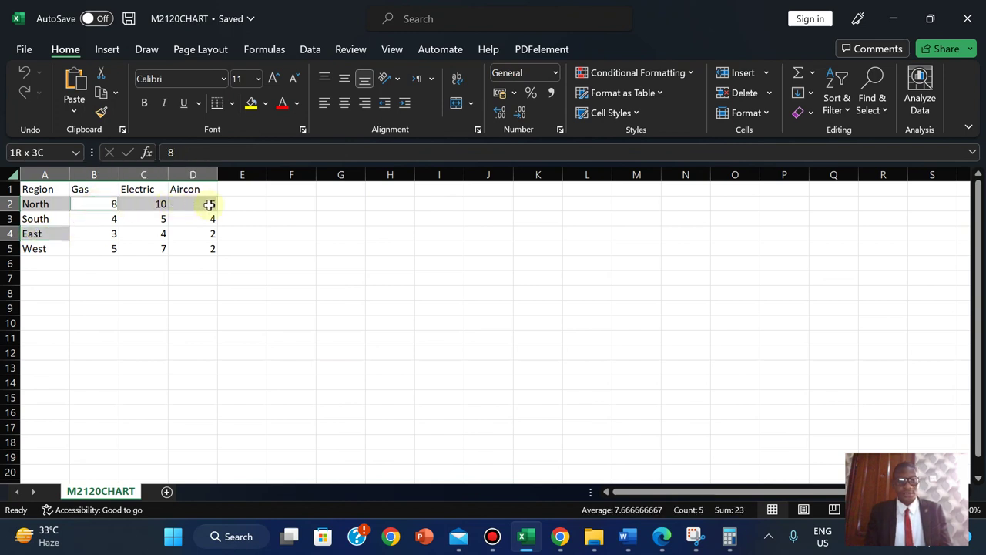
pyautogui.moveTo(100, 232); pyautogui.dragTo(190, 234)
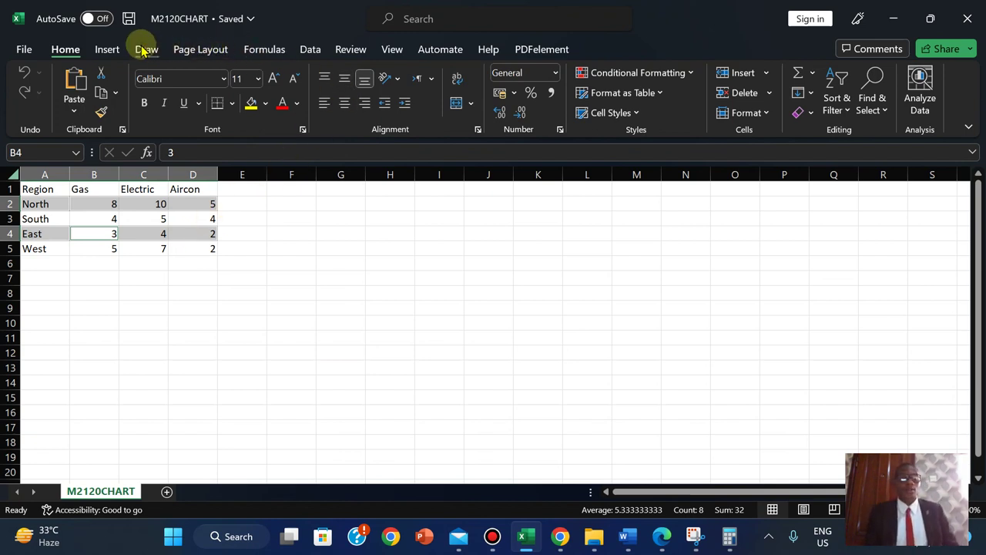
# Insert a 2-D Clustered Column chart of the North and East figures from the Insert tab.
pyautogui.click(110, 49)
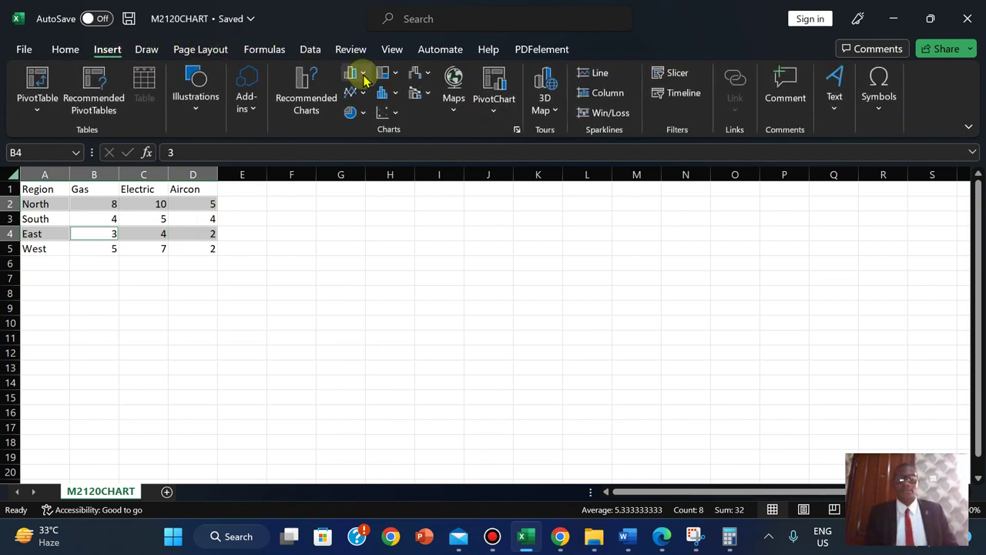
pyautogui.click(363, 74)
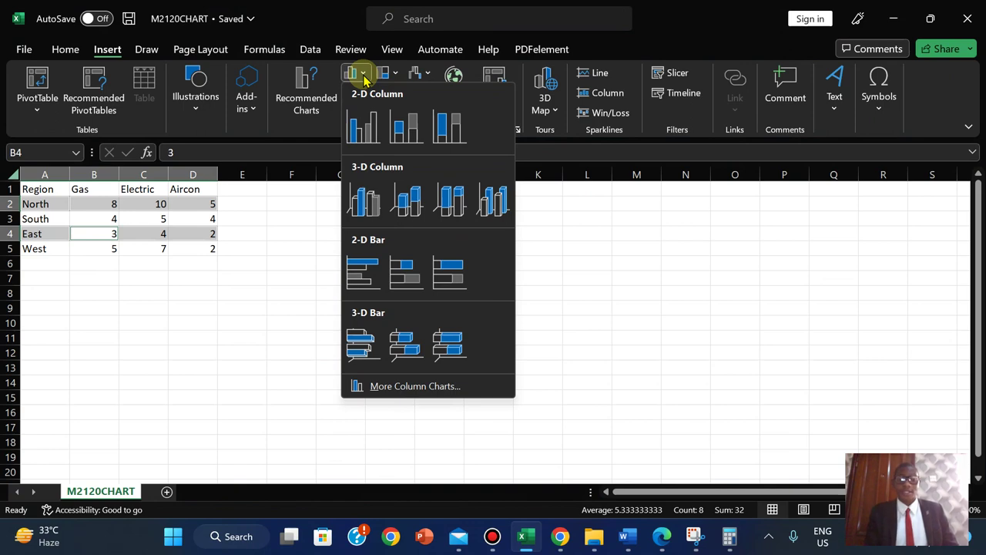
pyautogui.click(667, 542)
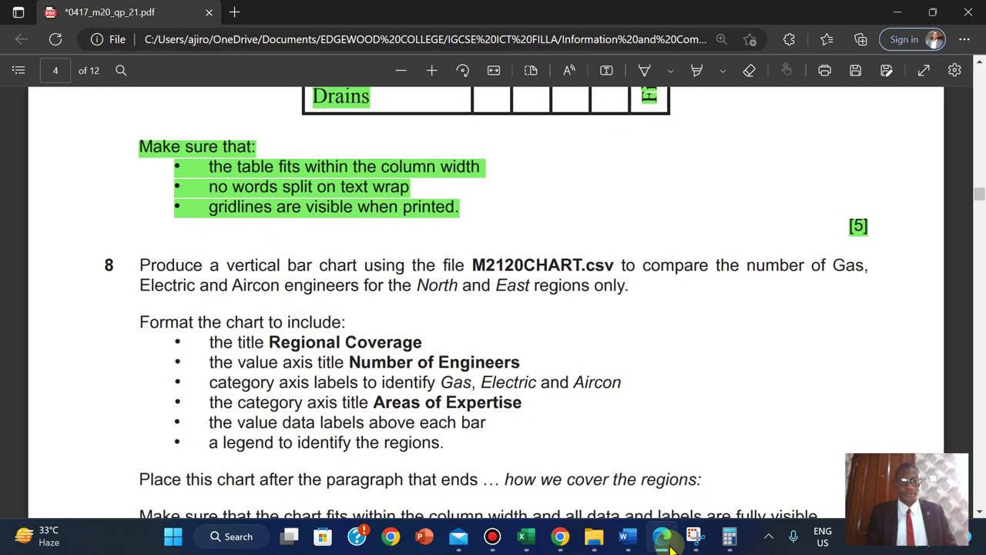
pyautogui.click(668, 544)
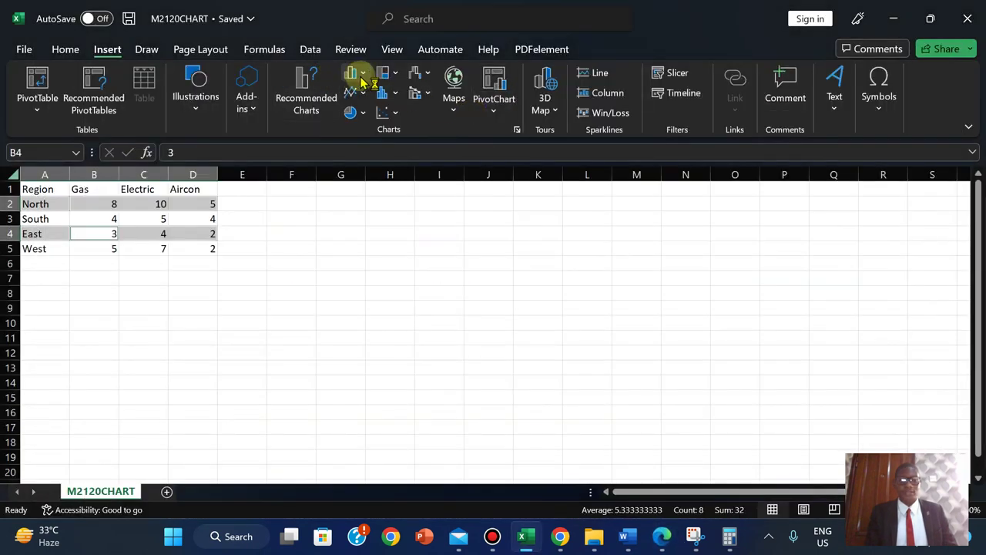
pyautogui.click(359, 75)
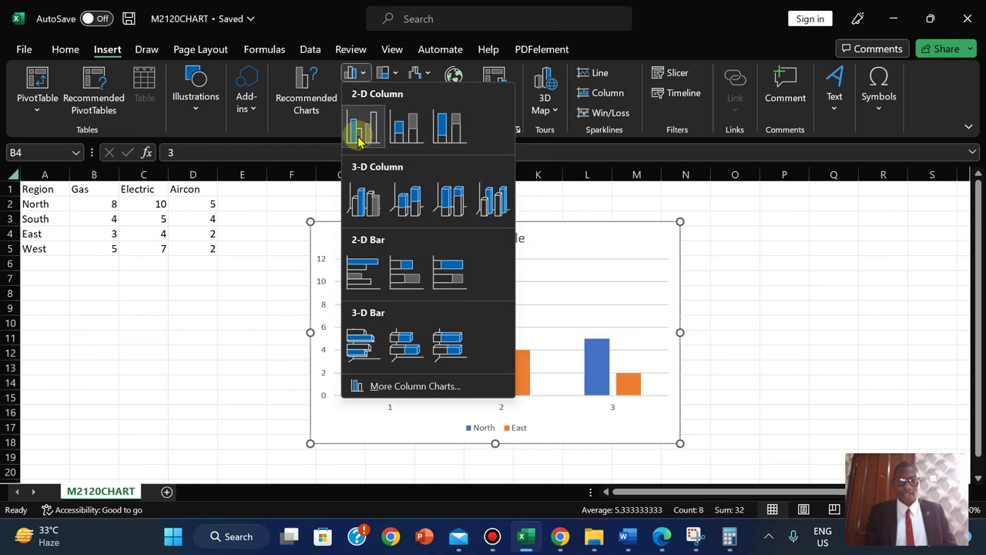
pyautogui.click(359, 137)
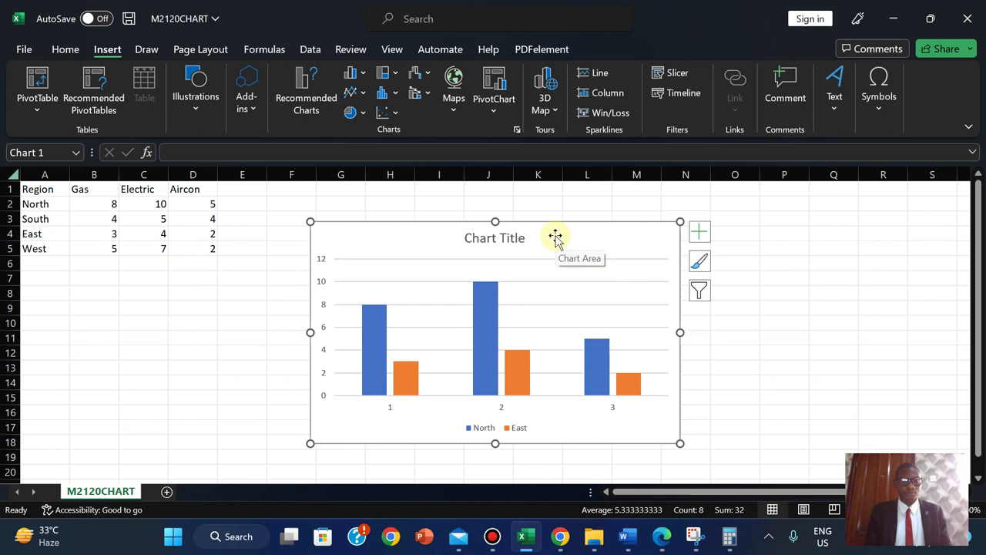
pyautogui.click(389, 412)
# Set the chart's horizontal axis labels to the Gas, Electric and Aircon headings in B1:D1.
pyautogui.rightClick(389, 414)
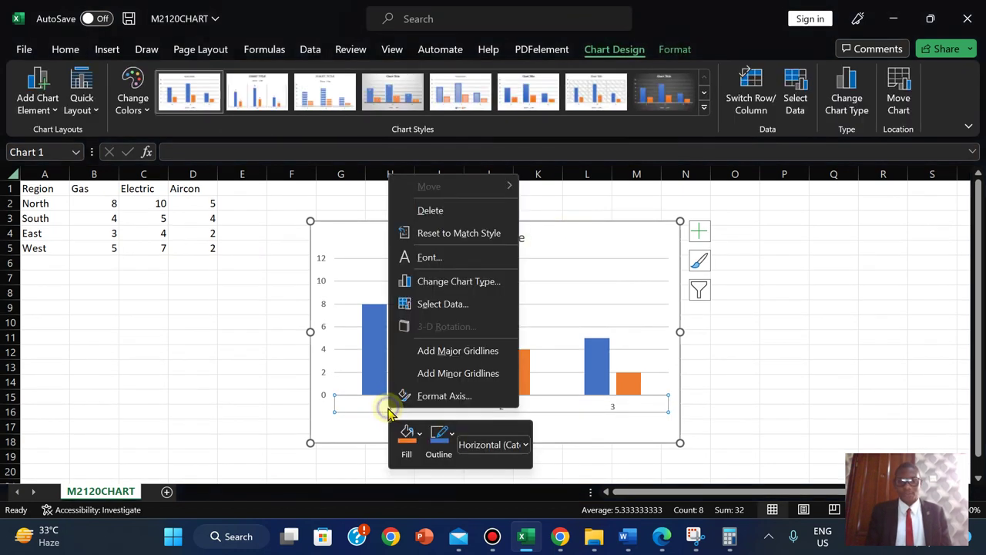
pyautogui.click(470, 307)
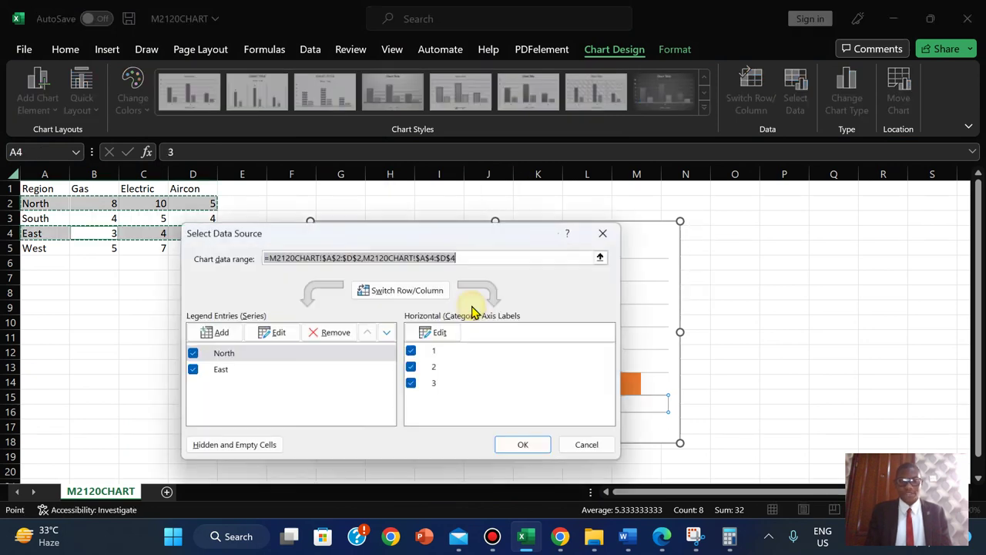
pyautogui.click(440, 333)
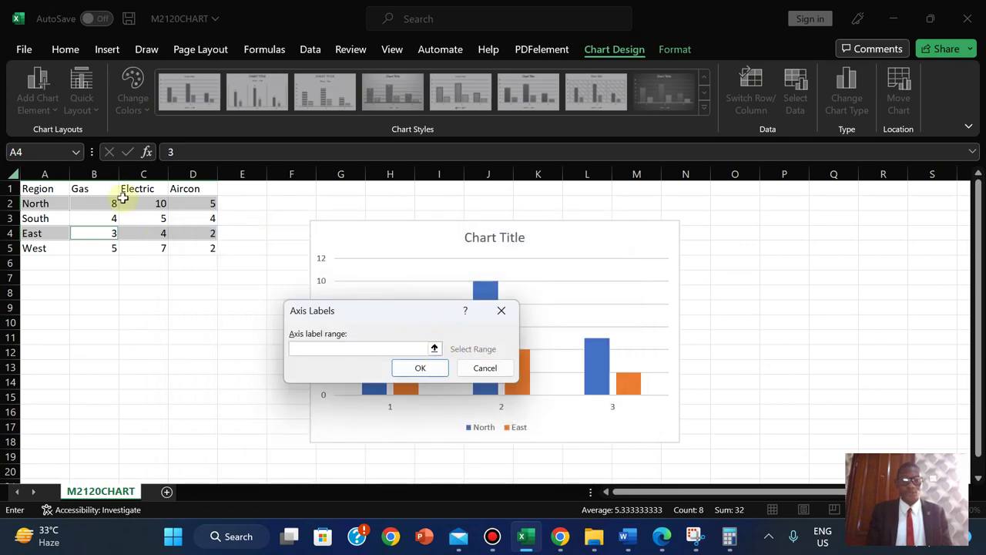
pyautogui.moveTo(81, 189); pyautogui.dragTo(192, 189)
pyautogui.click(416, 372)
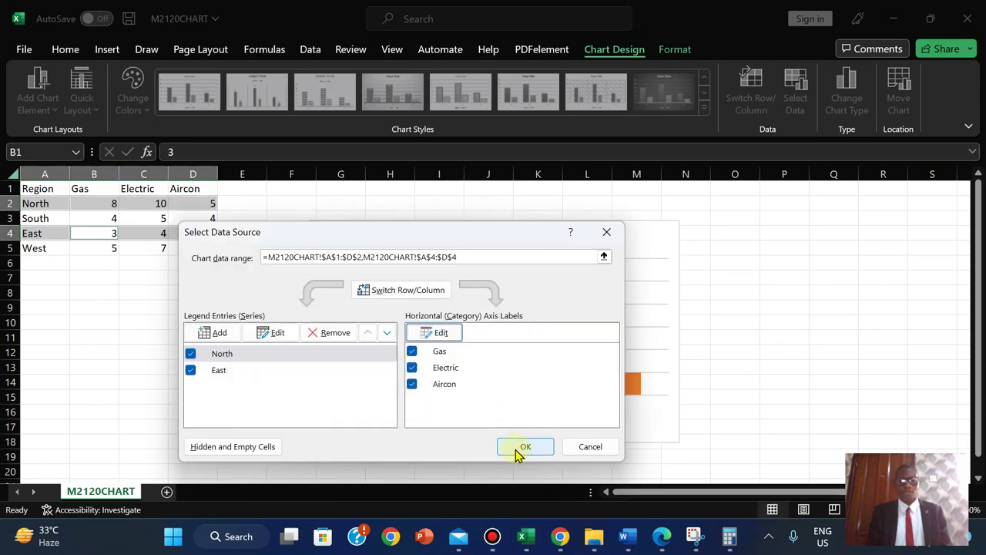
pyautogui.click(522, 447)
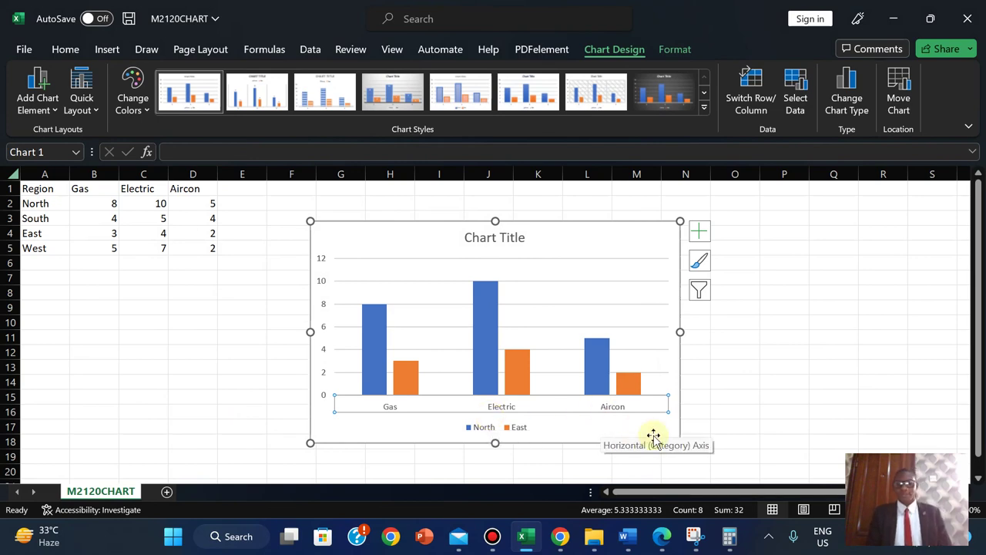
pyautogui.click(661, 539)
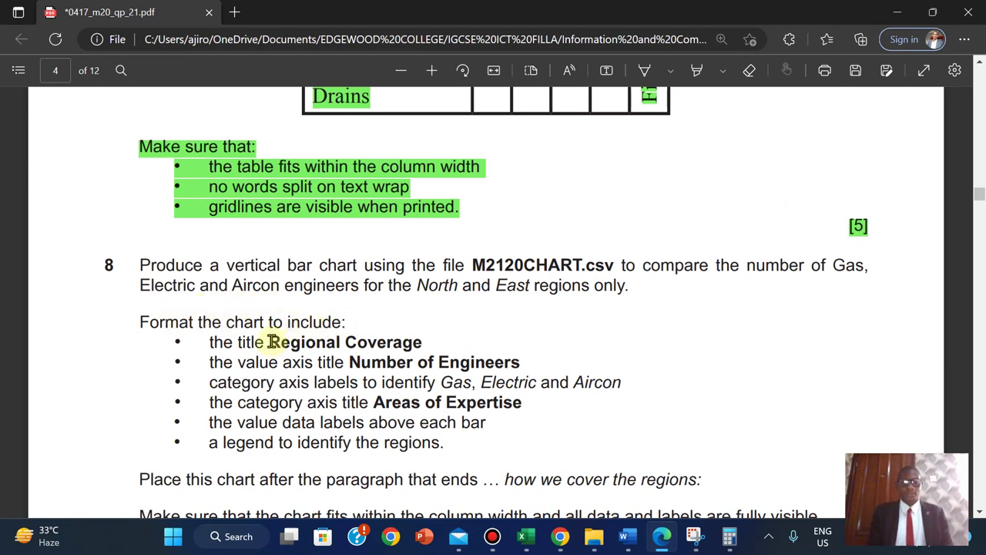
# Replace the Excel chart's 'Chart Title' placeholder with 'Regional Coverage' copied from the question paper.
pyautogui.moveTo(270, 342); pyautogui.dragTo(423, 347)
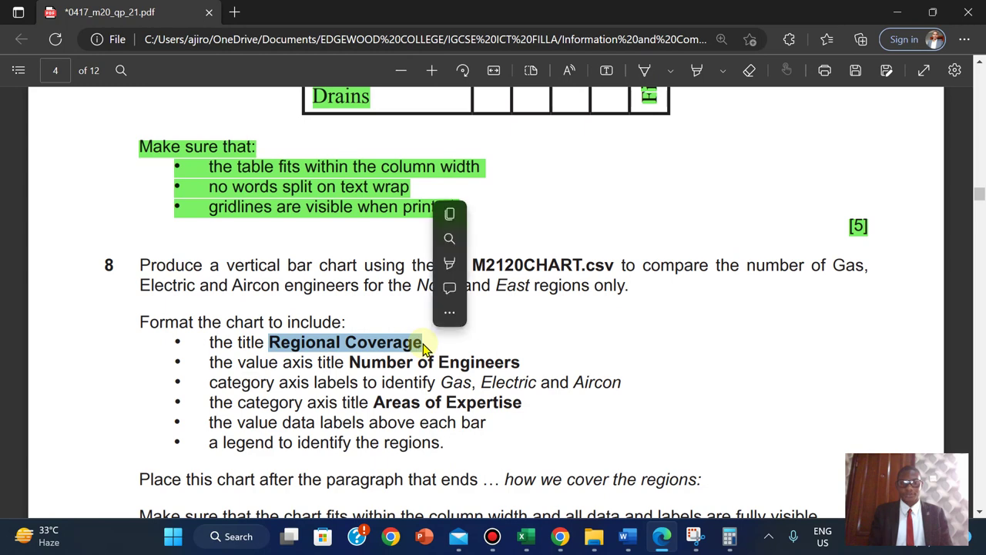
pyautogui.click(458, 214)
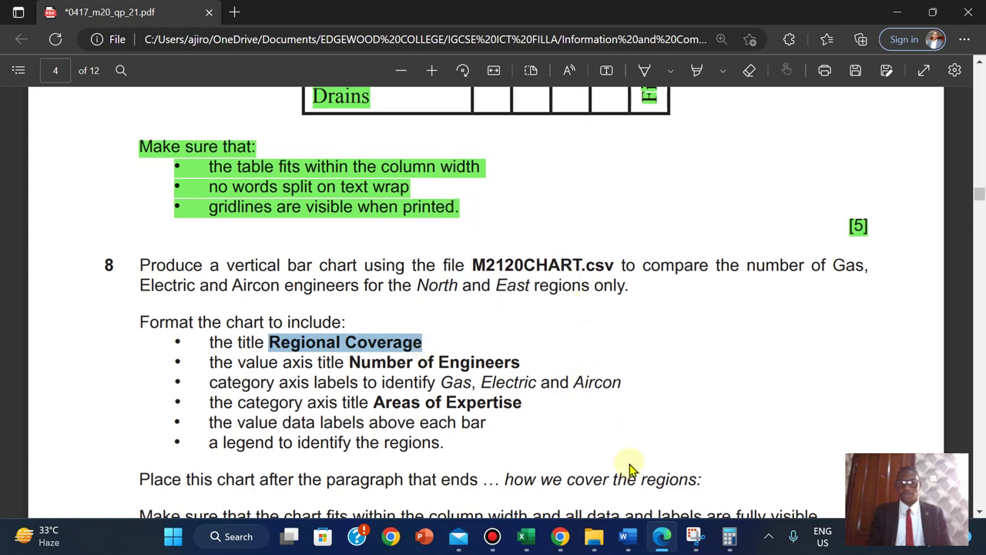
pyautogui.click(524, 539)
pyautogui.click(477, 238)
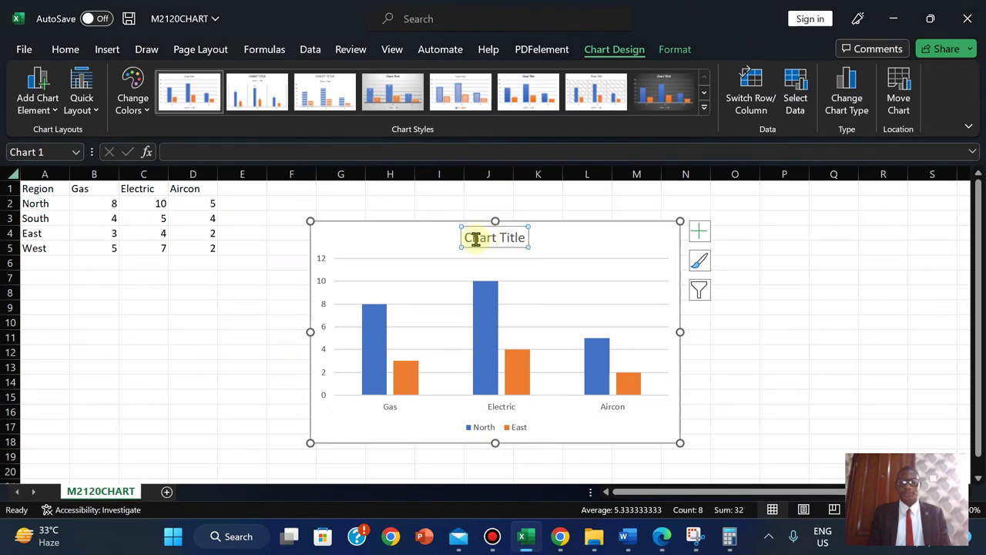
pyautogui.click(473, 240)
pyautogui.tripleClick(472, 240)
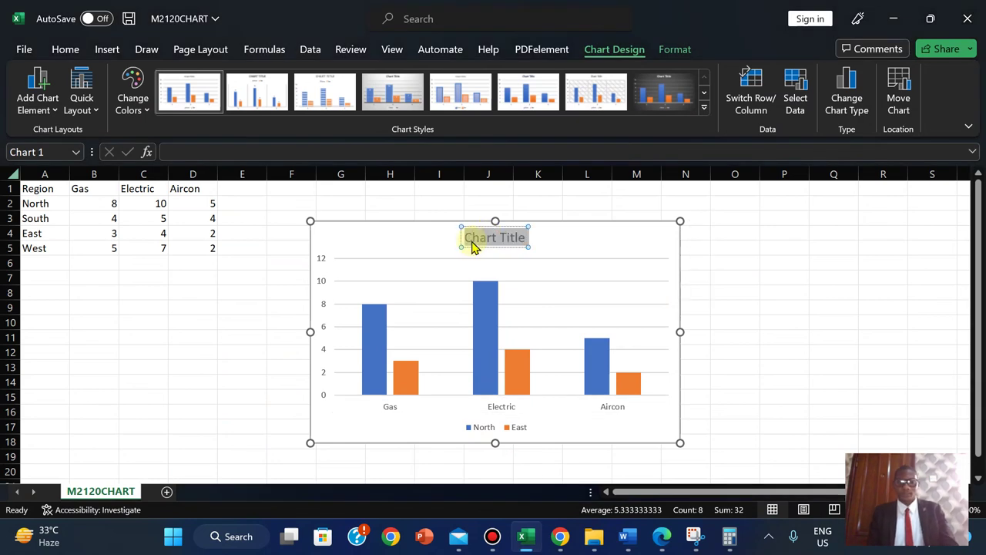
pyautogui.rightClick(473, 242)
pyautogui.press('Escape')
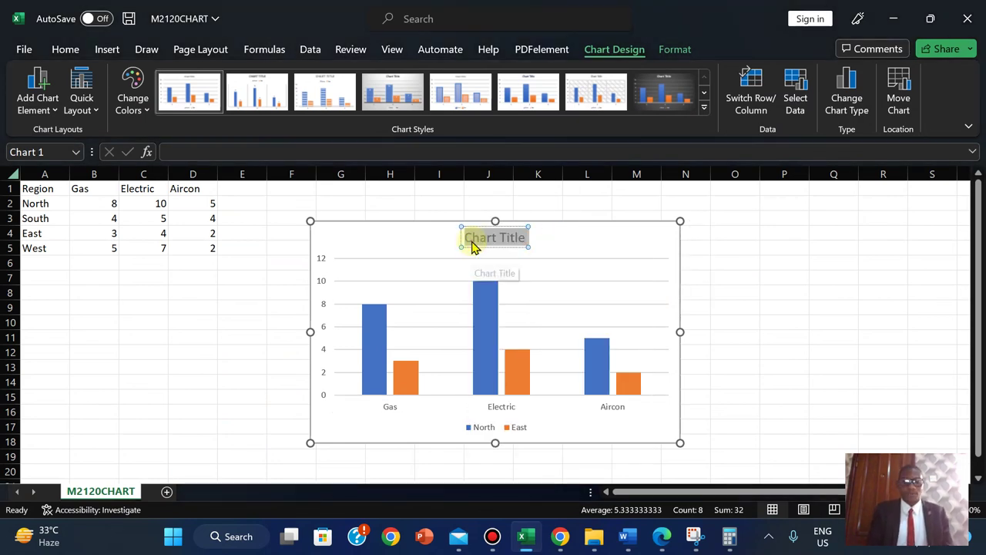
pyautogui.hotkey('ctrl', 'v')
pyautogui.click(594, 236)
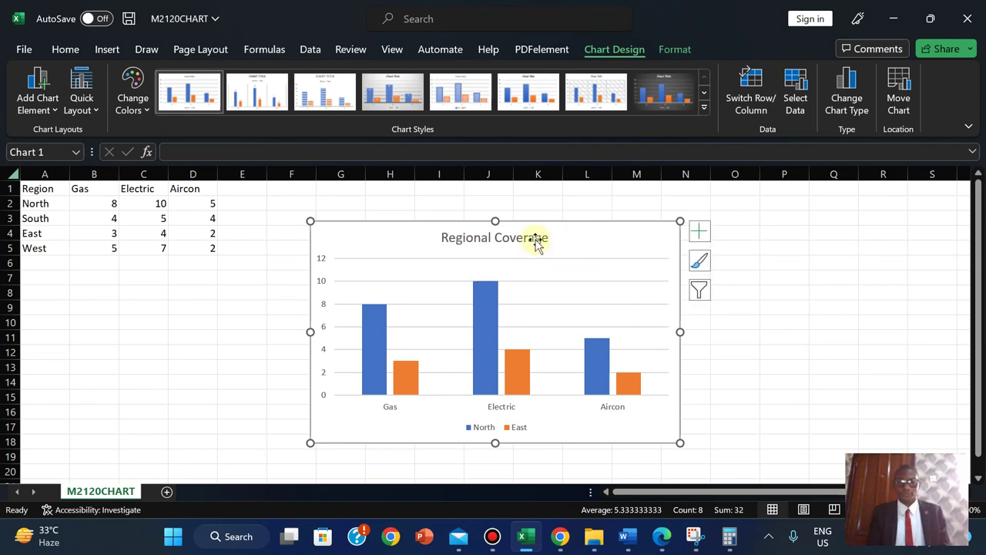
pyautogui.click(662, 540)
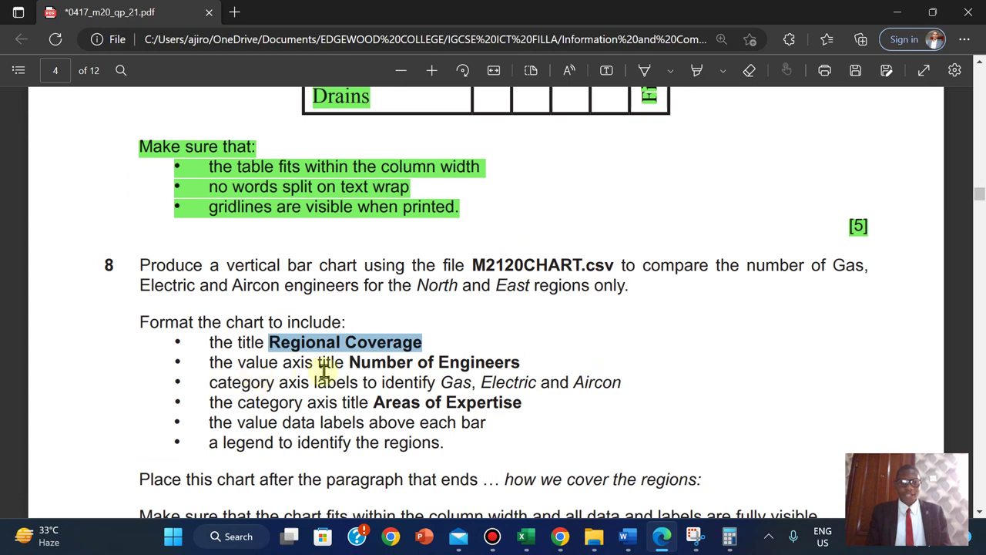
# Add a primary vertical axis title reading 'Number of Engineers', copied from the question paper.
pyautogui.moveTo(355, 363); pyautogui.dragTo(522, 368)
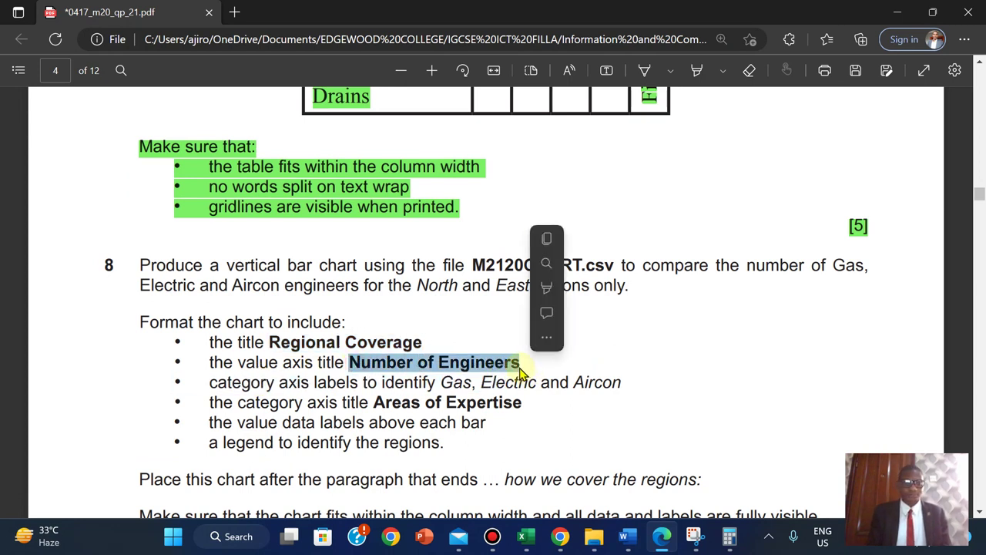
pyautogui.click(552, 239)
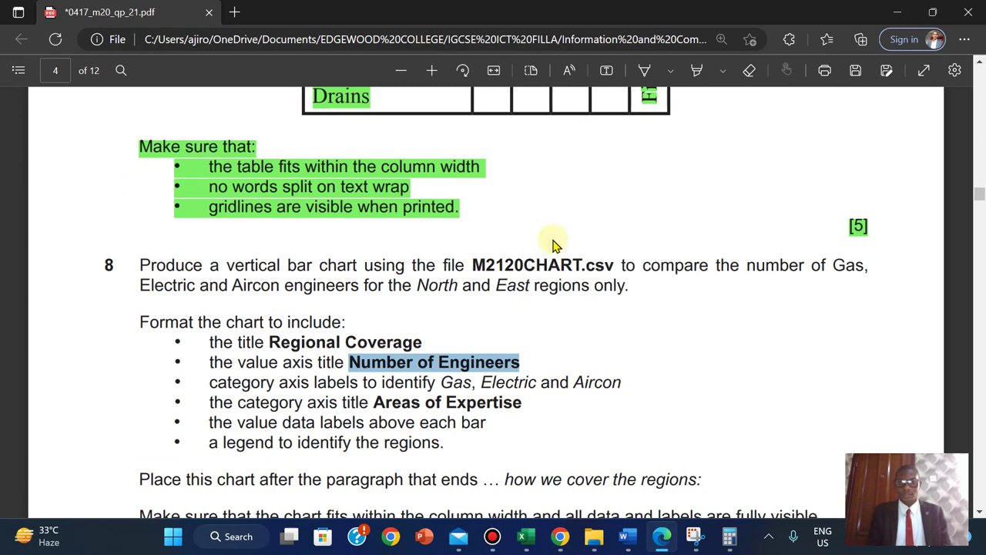
pyautogui.moveTo(518, 542)
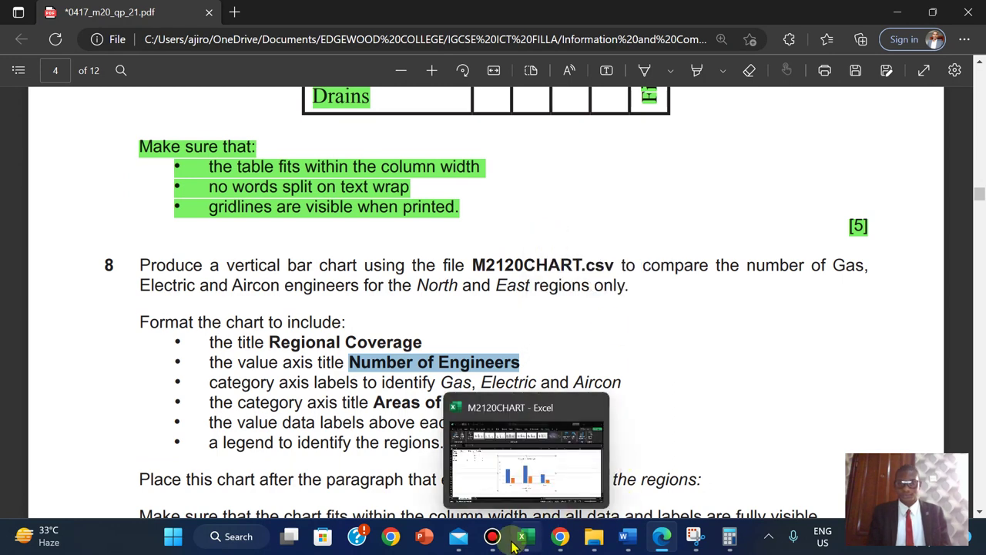
pyautogui.click(501, 478)
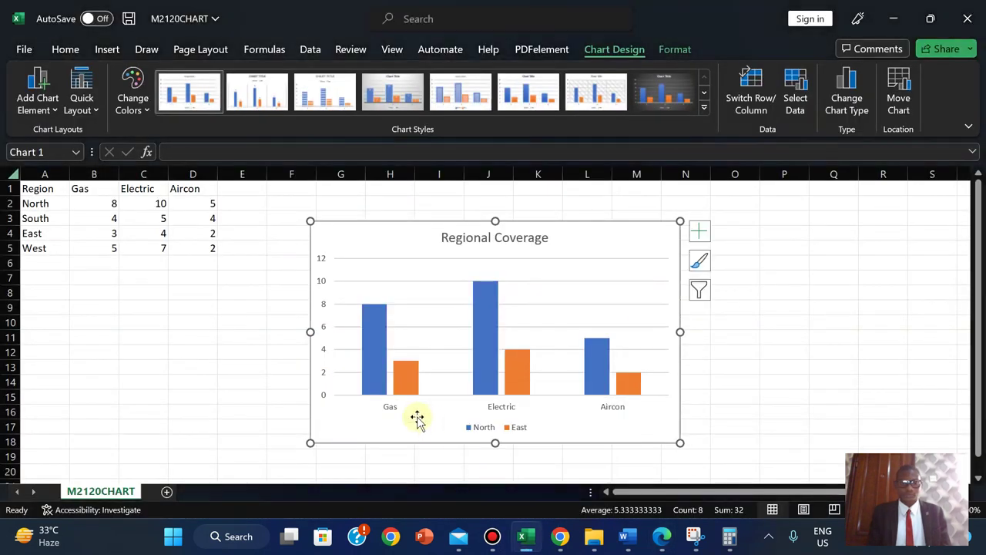
pyautogui.click(699, 231)
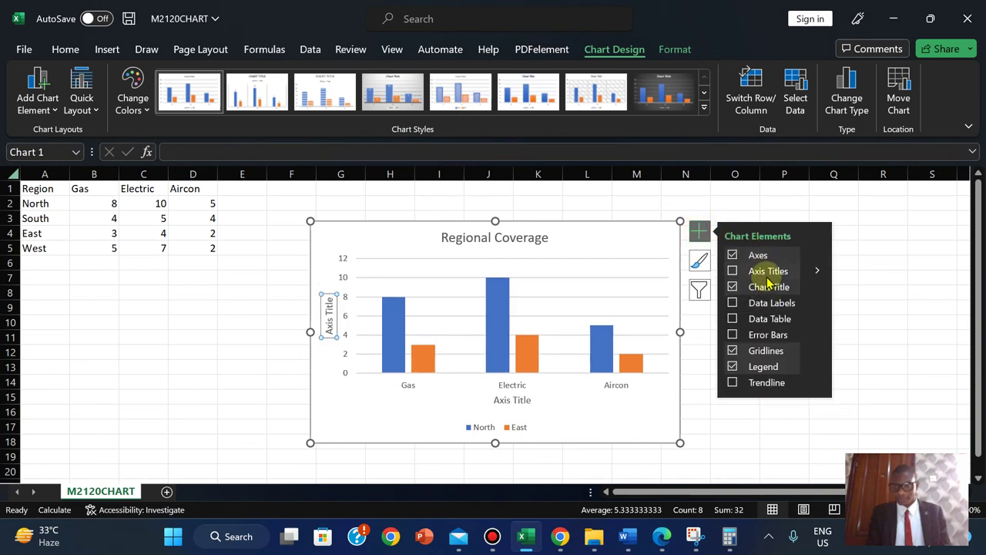
pyautogui.click(816, 271)
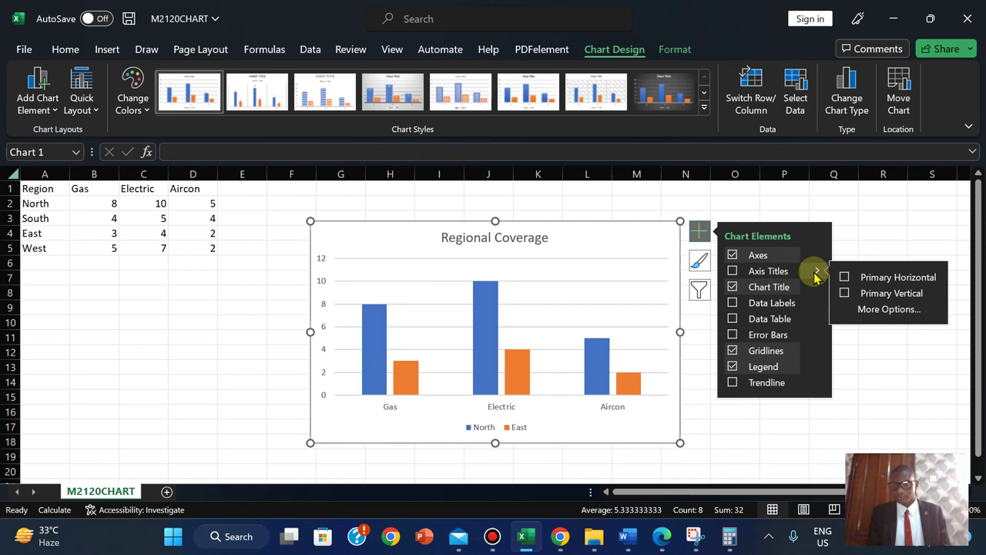
pyautogui.click(852, 292)
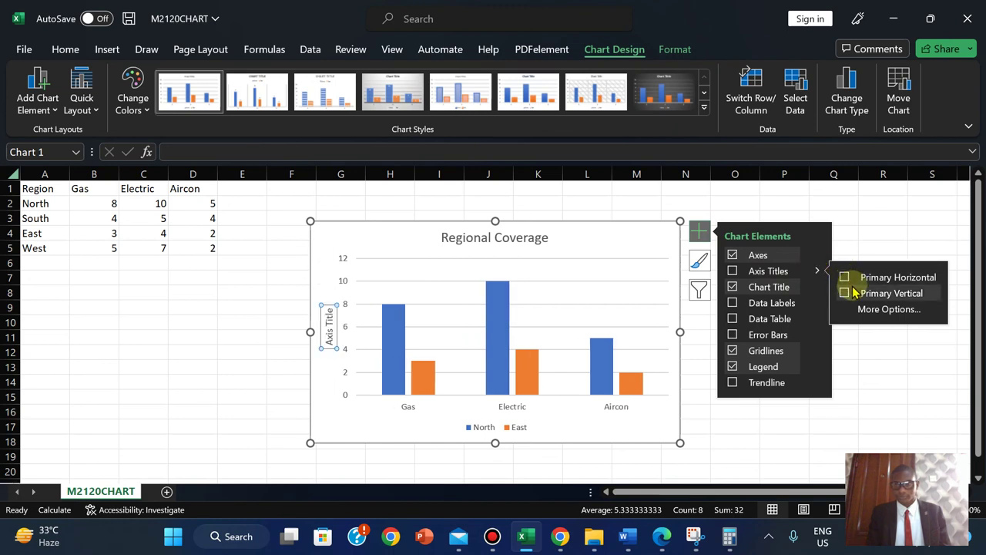
pyautogui.click(330, 330)
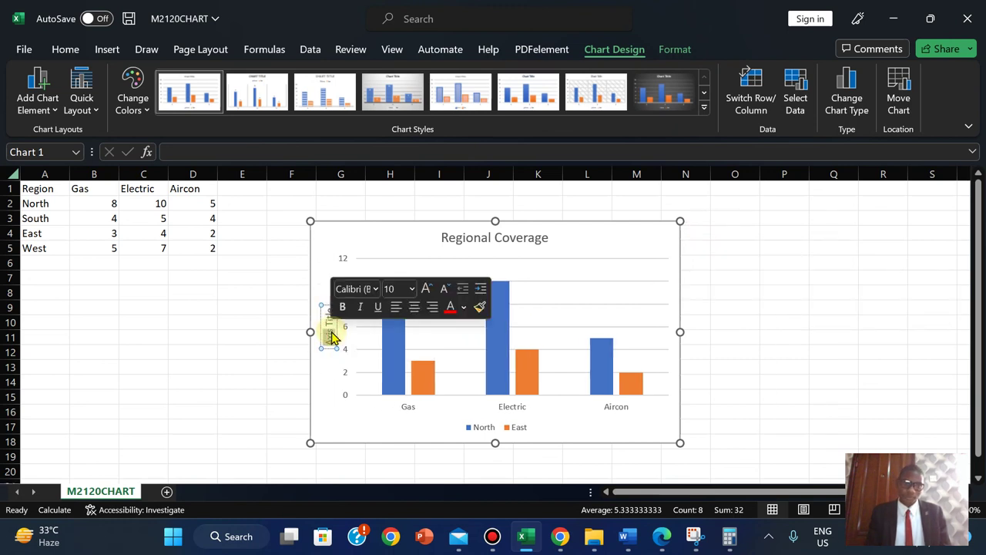
pyautogui.hotkey('ctrl', 'v')
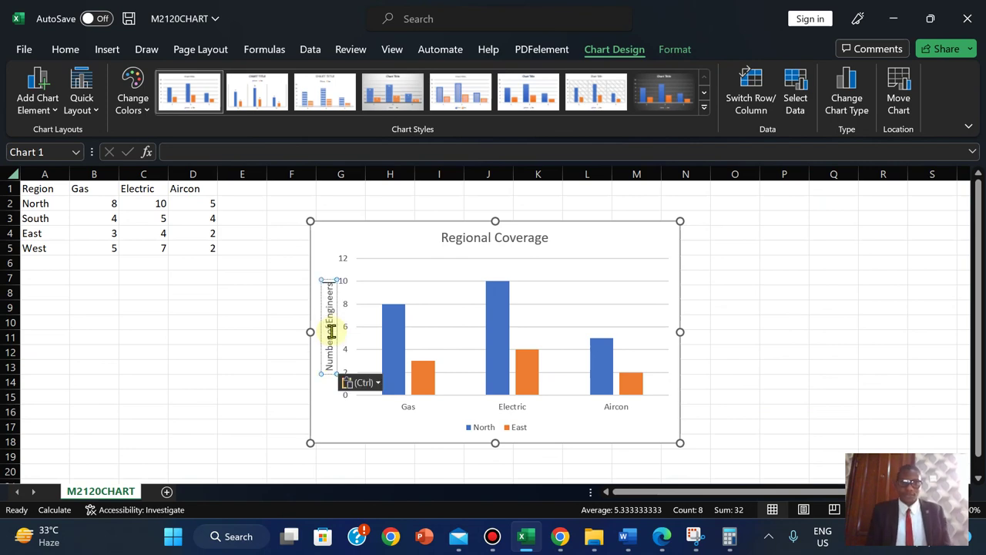
pyautogui.click(262, 320)
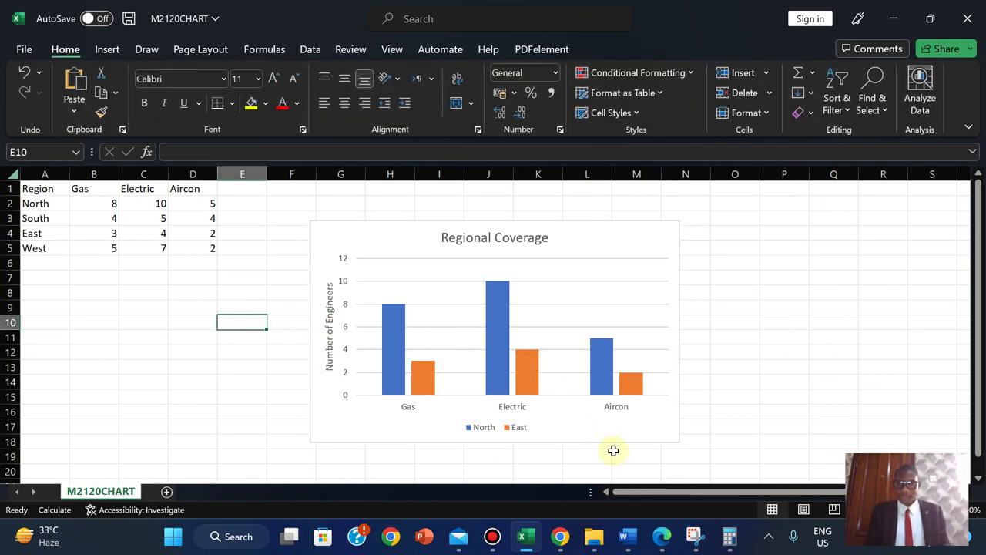
# Switch between the Excel chart and the question paper, ending with the paper in front.
pyautogui.click(659, 539)
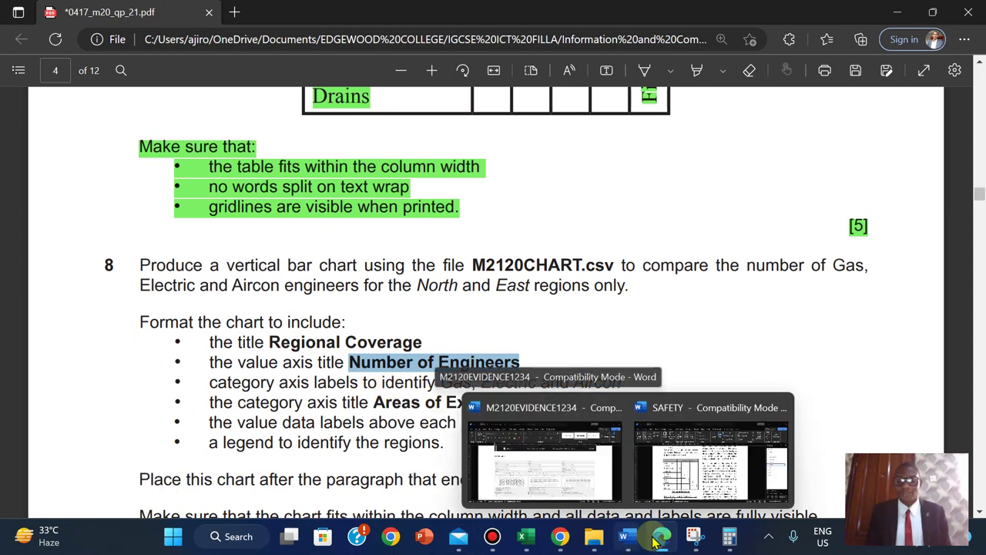
pyautogui.click(523, 464)
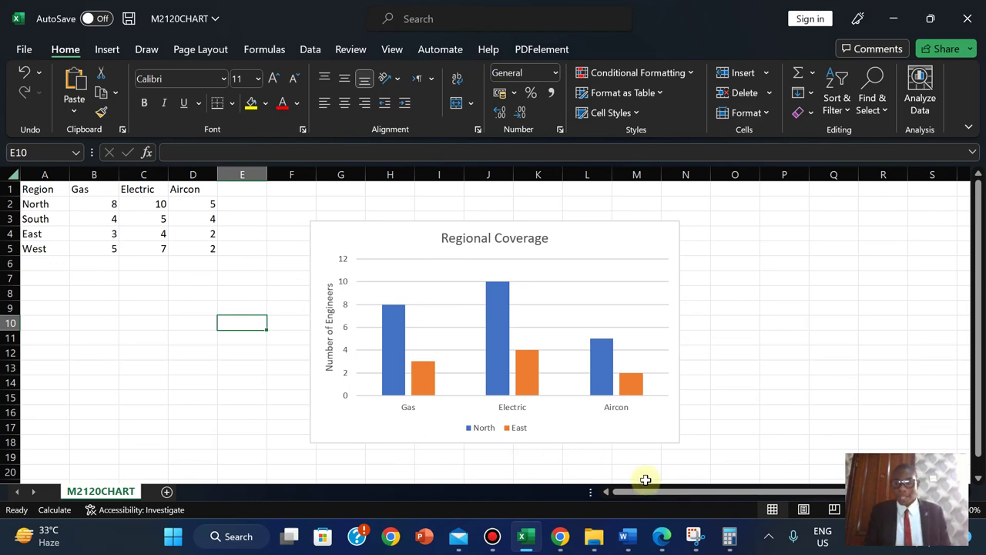
pyautogui.click(660, 539)
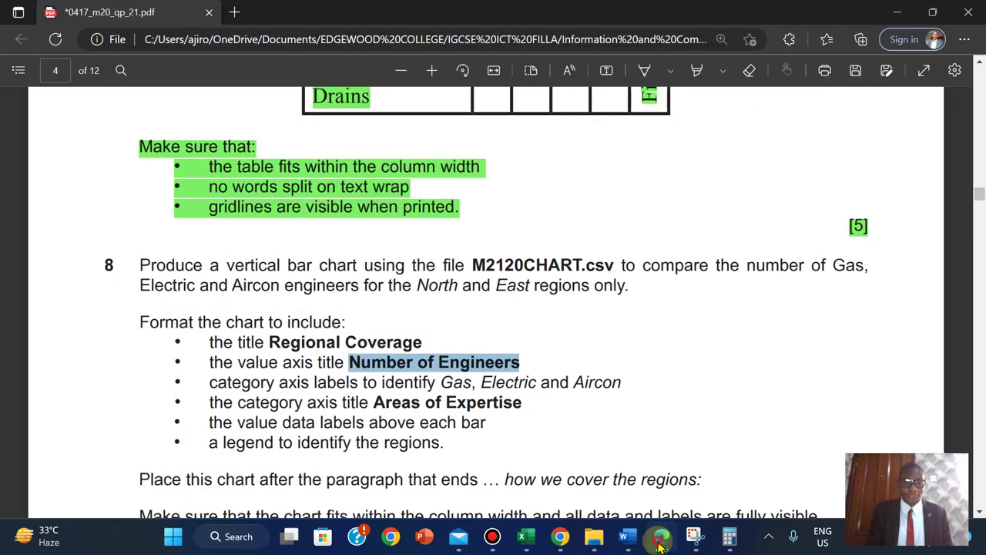
pyautogui.click(660, 542)
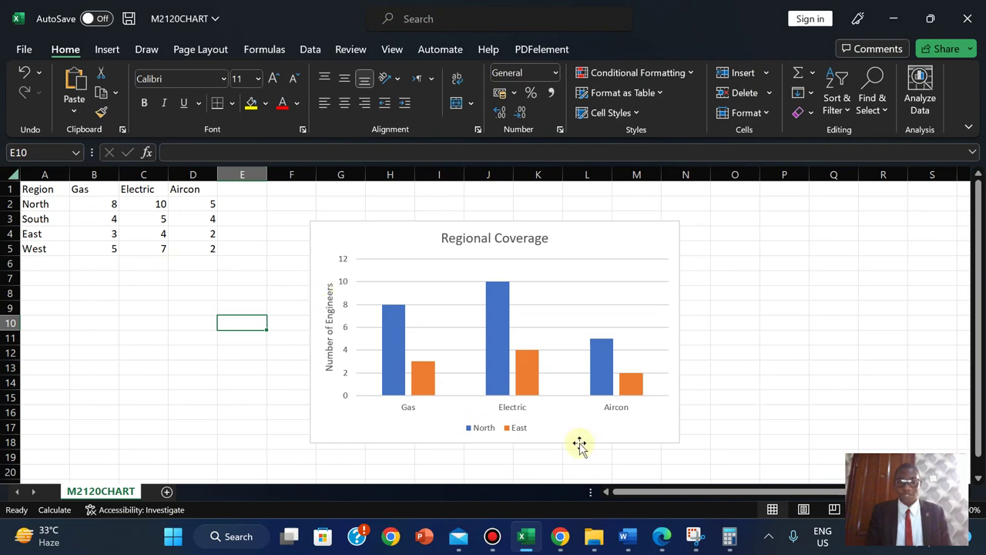
pyautogui.click(660, 538)
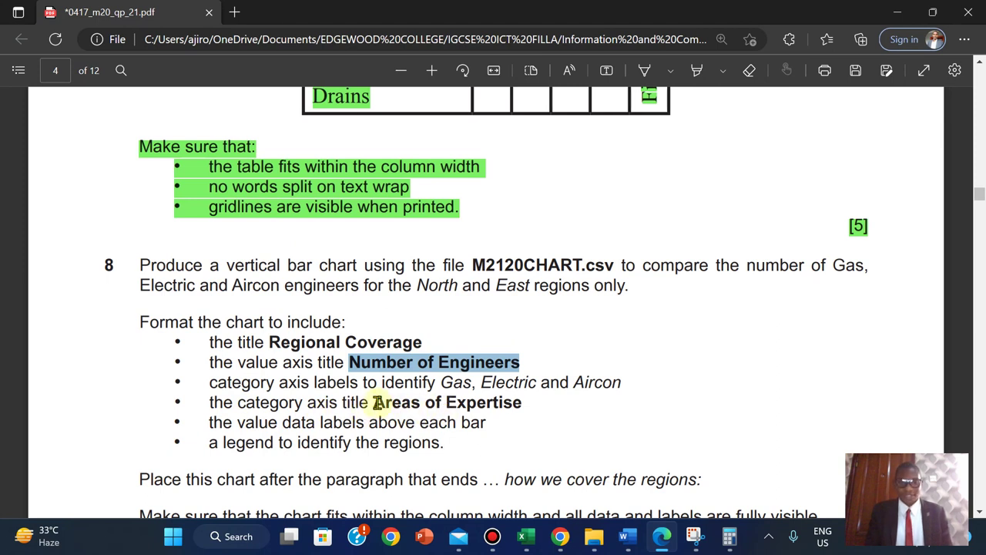
# Copy 'Areas of Expertise' from the question paper and select the Excel chart.
pyautogui.moveTo(378, 402); pyautogui.dragTo(523, 402)
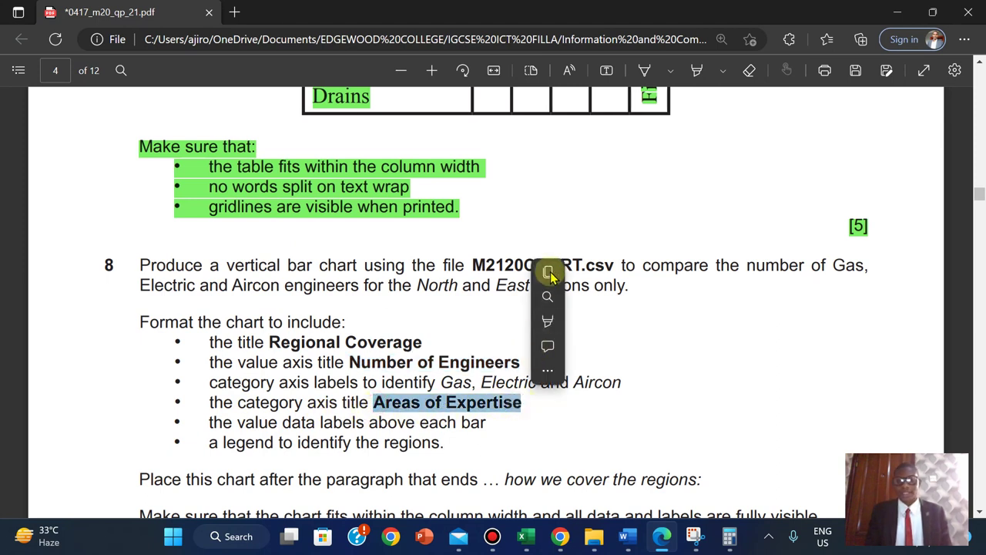
pyautogui.click(552, 273)
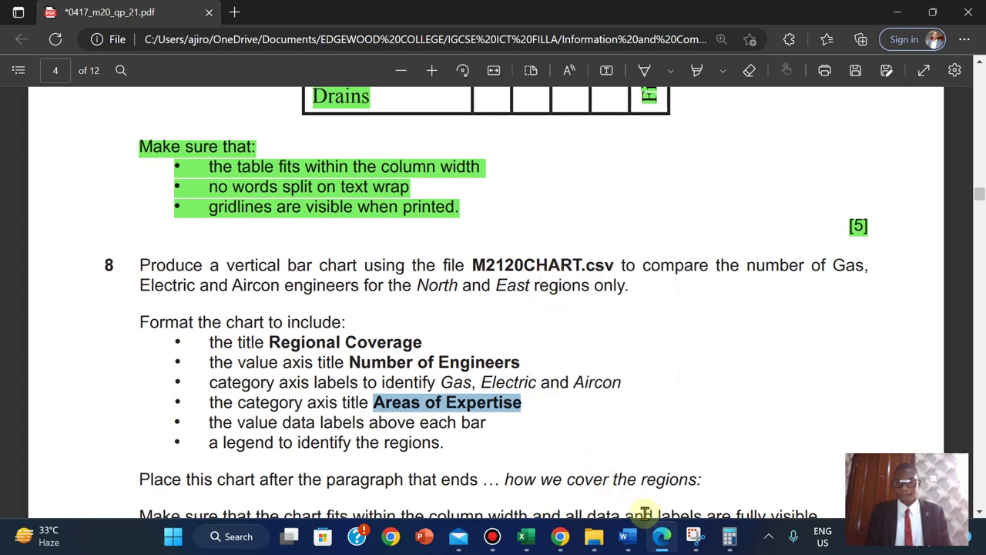
pyautogui.click(524, 543)
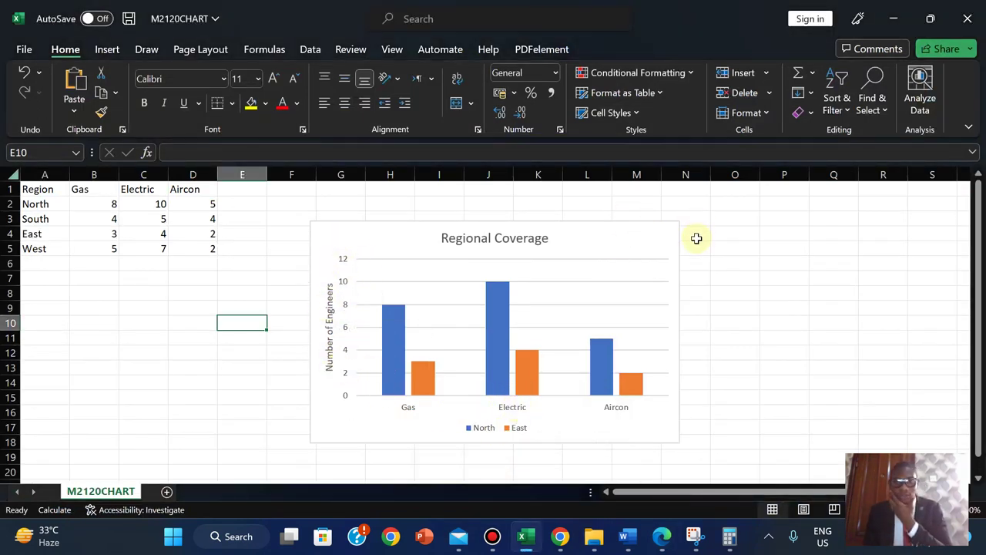
pyautogui.click(667, 239)
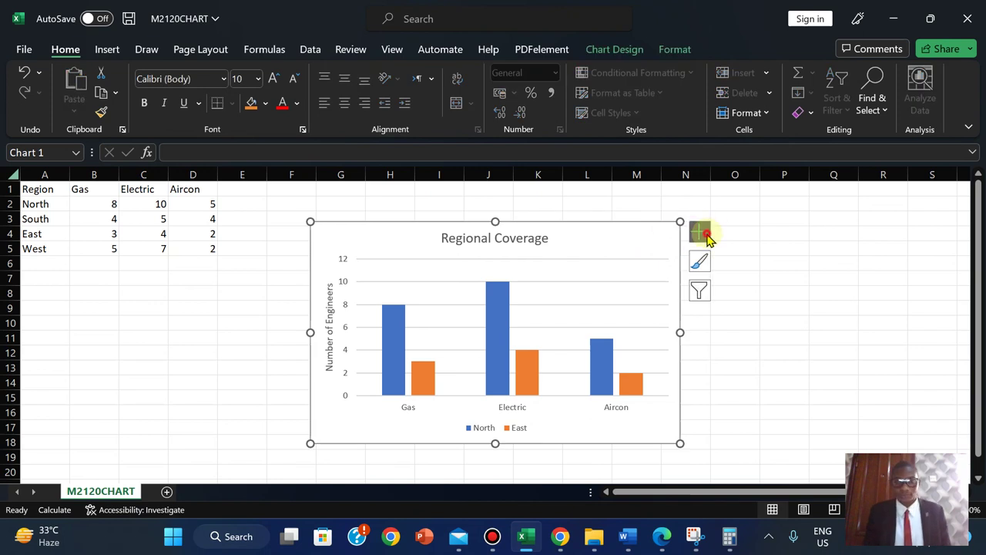
# Add a primary horizontal axis title and paste 'Areas of Expertise' over its placeholder.
pyautogui.click(701, 232)
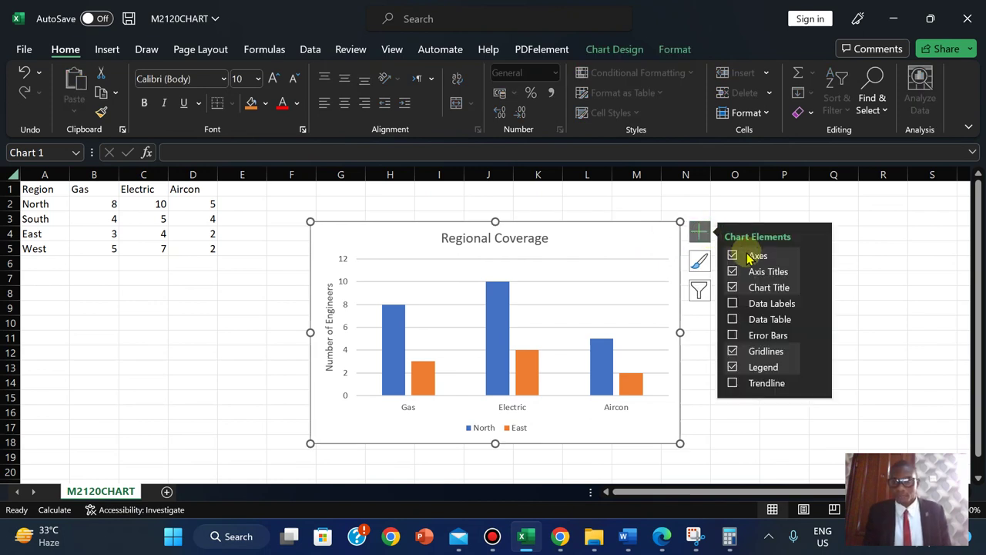
pyautogui.click(816, 272)
pyautogui.click(866, 278)
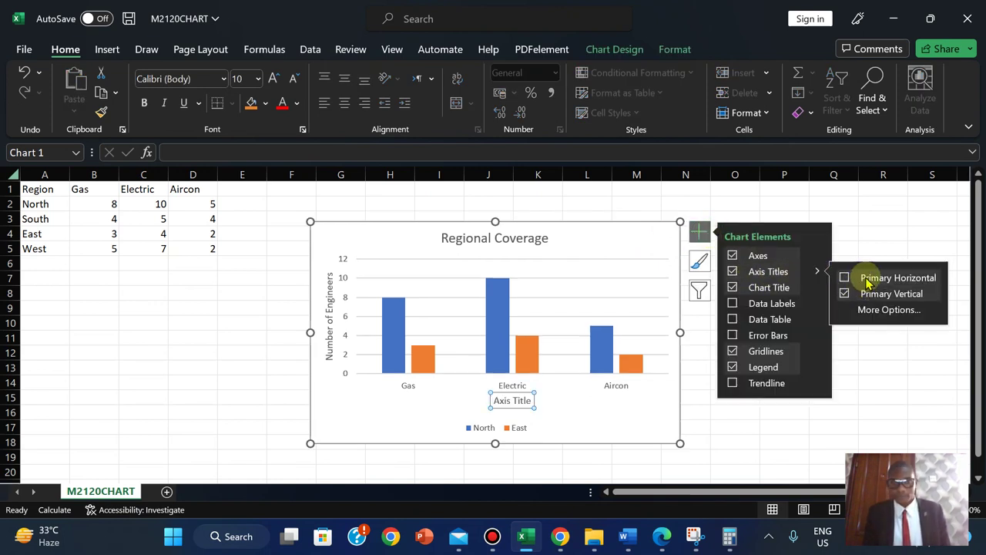
pyautogui.click(510, 400)
pyautogui.tripleClick(504, 400)
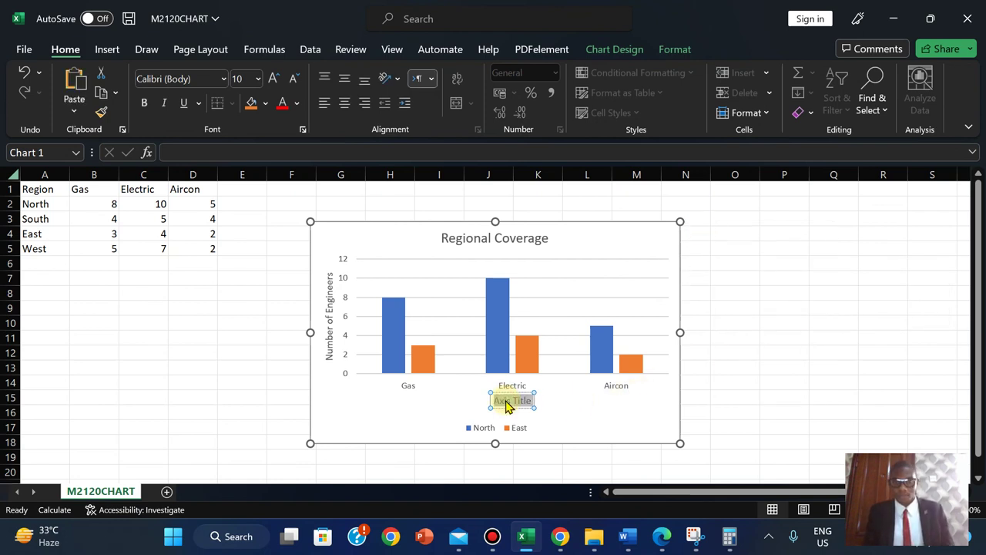
pyautogui.rightClick(503, 399)
pyautogui.press('Escape')
pyautogui.hotkey('ctrl', 'v')
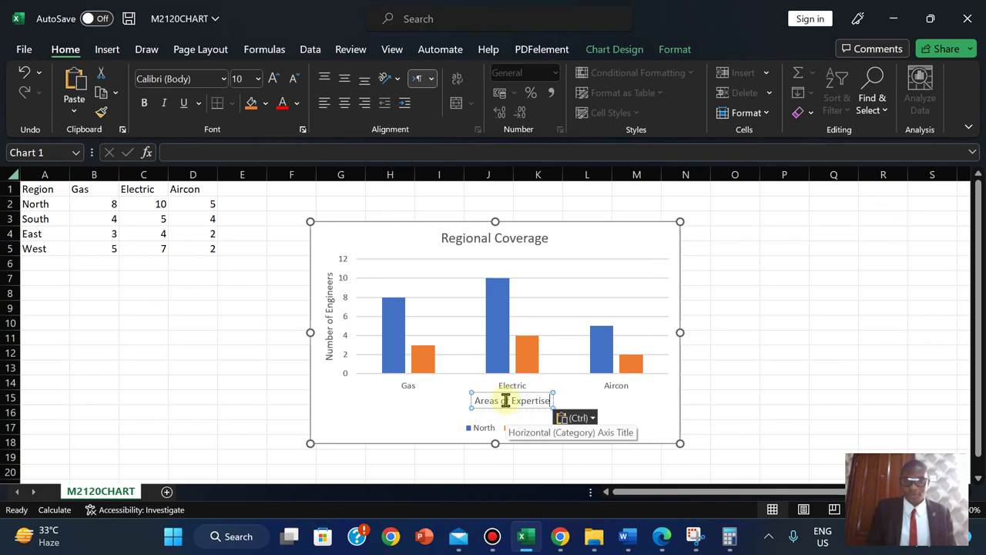
pyautogui.click(617, 407)
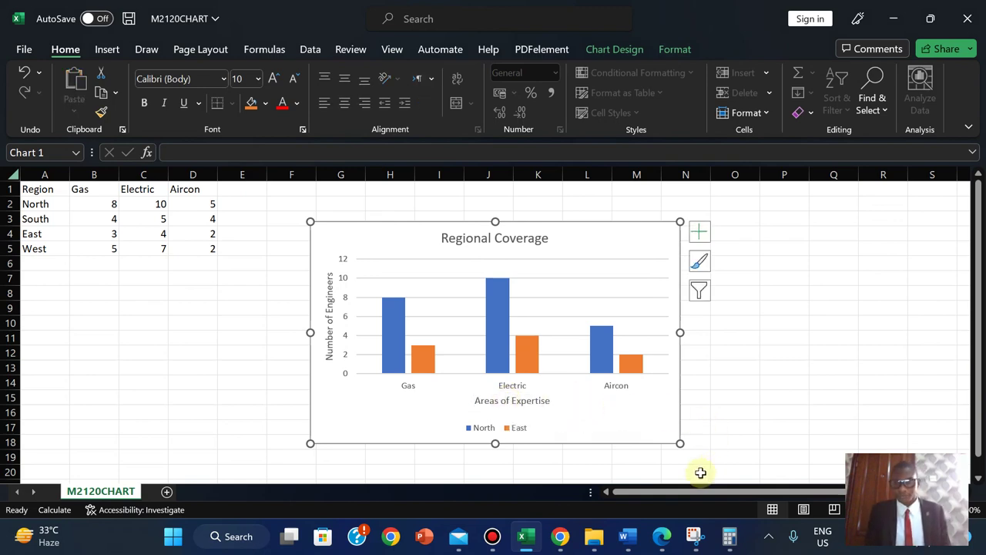
pyautogui.click(655, 536)
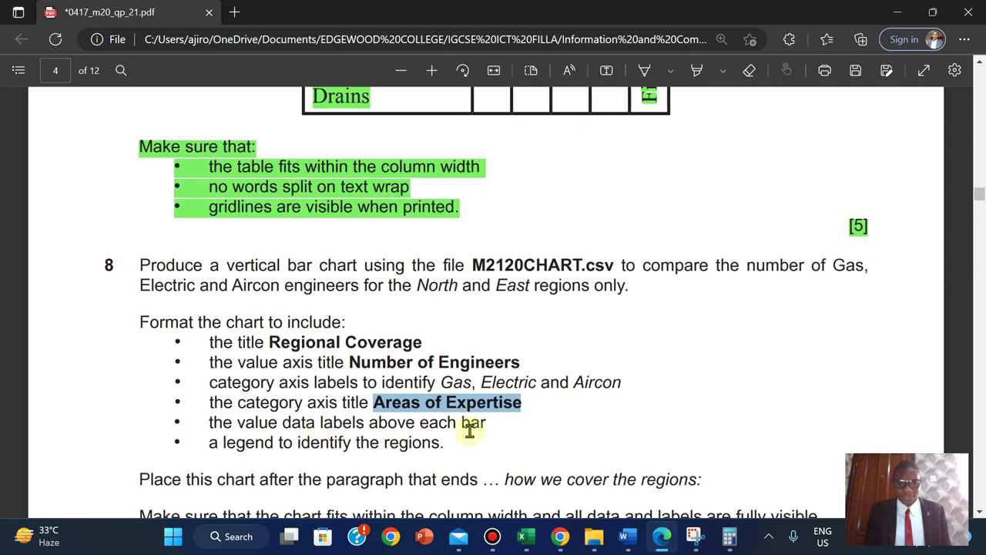
# Add Outside End data labels to every bar of the Regional Coverage chart.
pyautogui.click(526, 535)
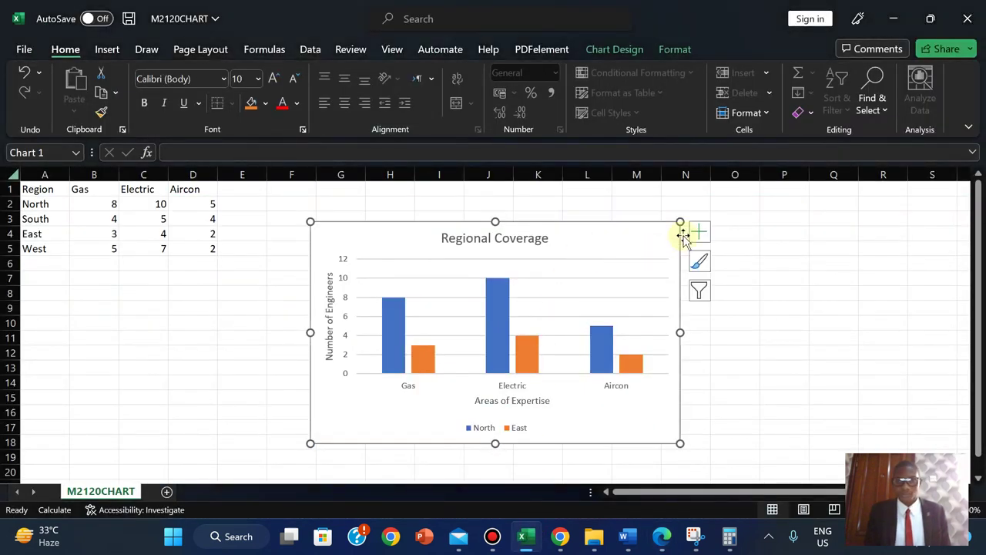
pyautogui.rightClick(634, 234)
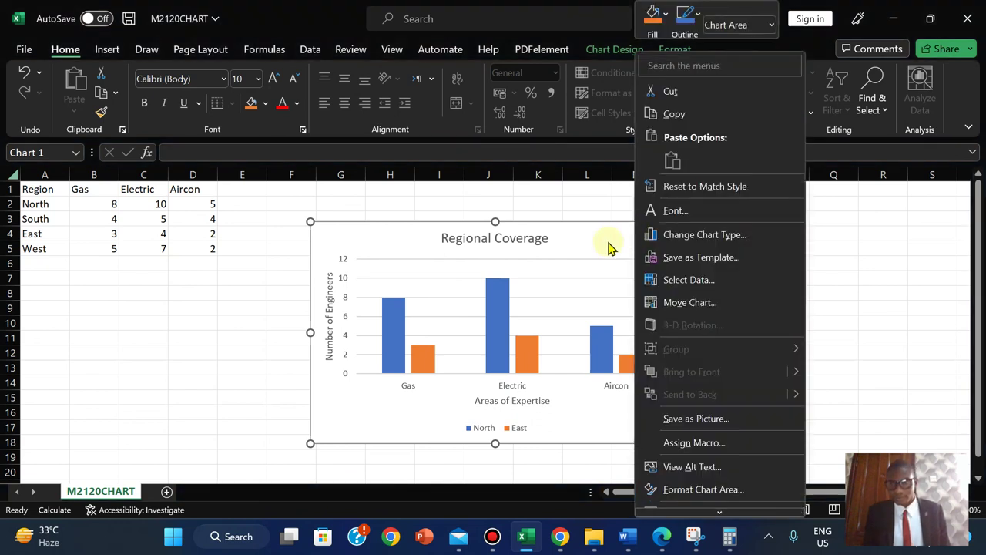
pyautogui.click(610, 246)
pyautogui.click(697, 232)
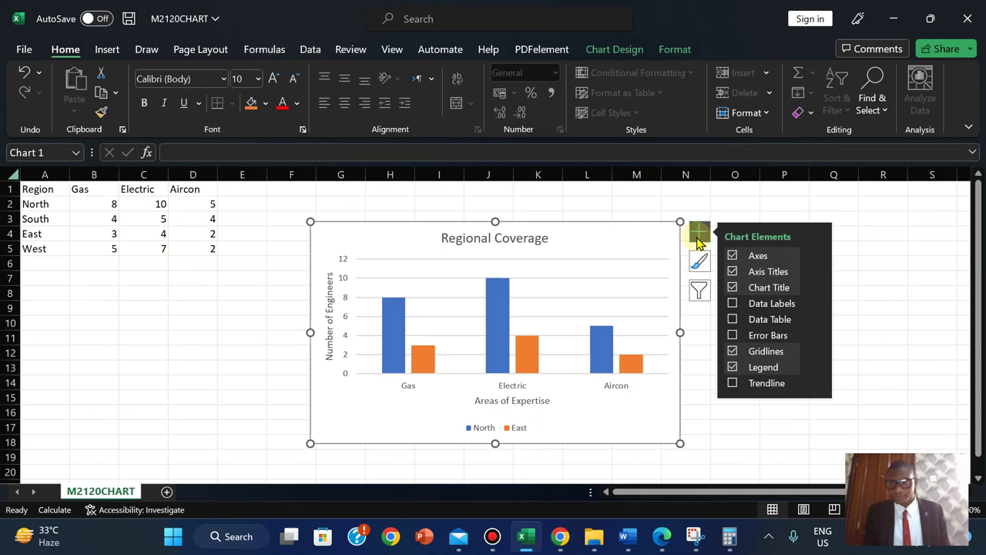
pyautogui.click(817, 306)
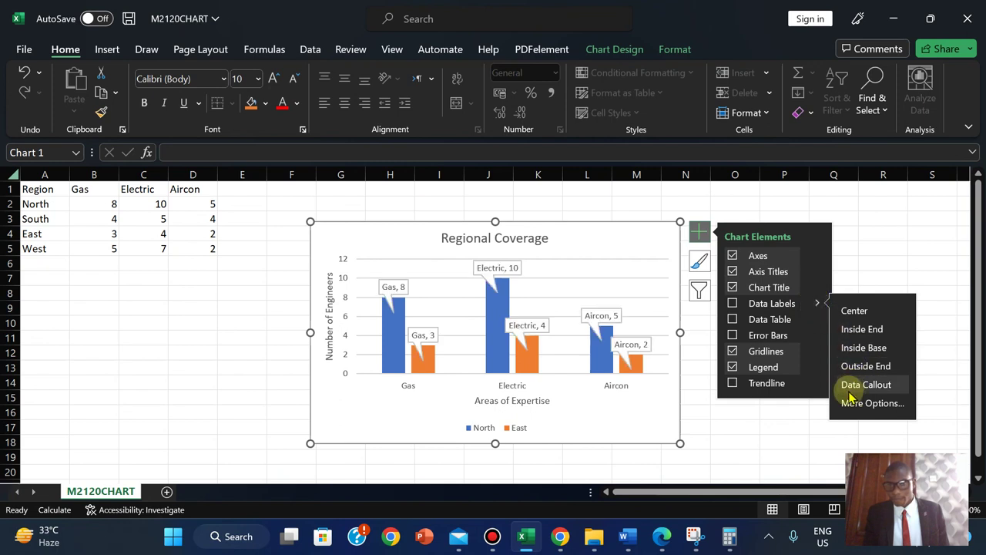
pyautogui.click(855, 368)
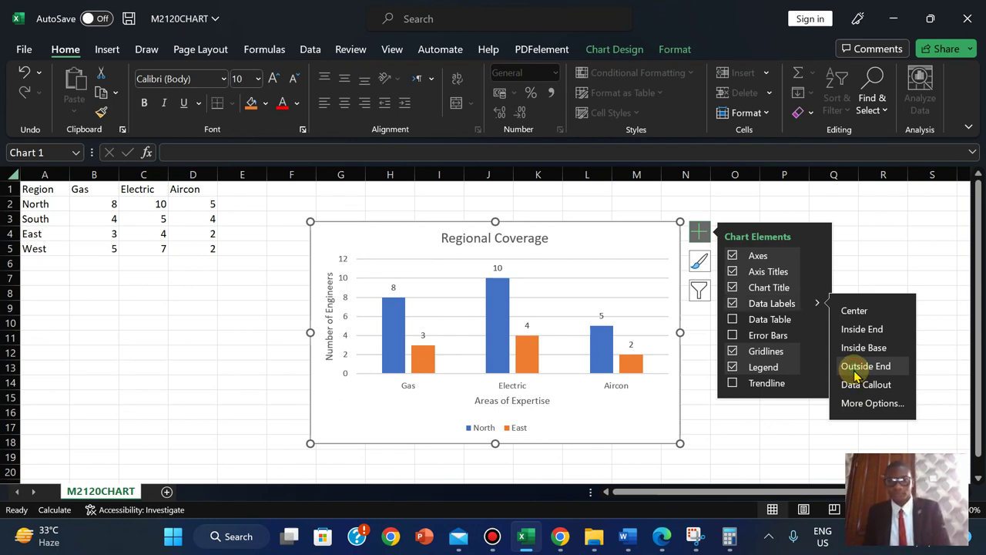
pyautogui.moveTo(661, 540)
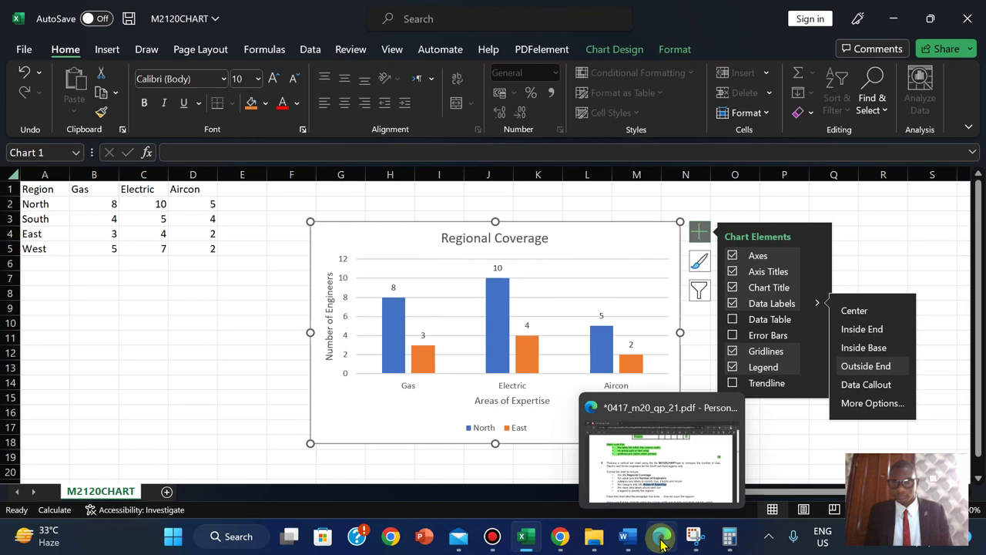
pyautogui.click(804, 423)
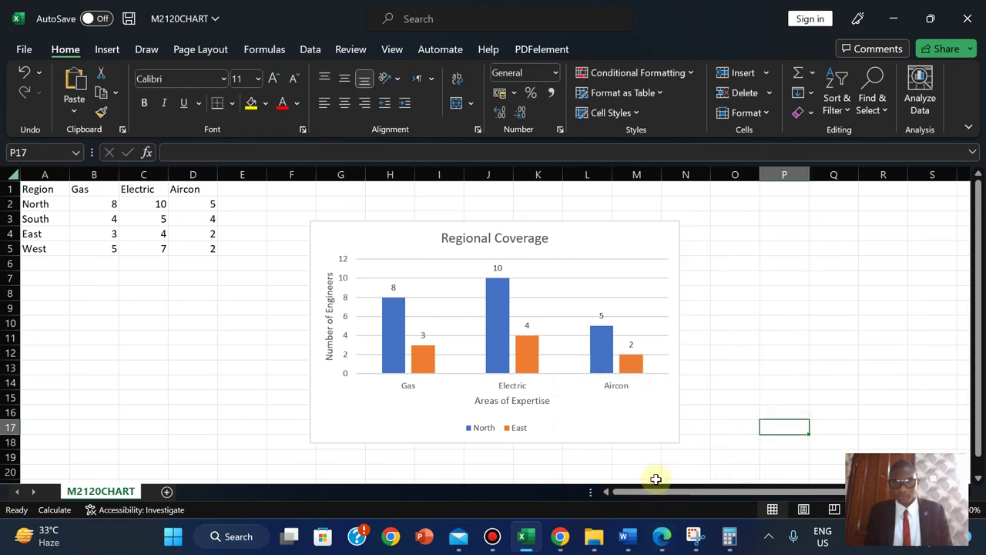
# Compare the finished chart against the exam question paper.
pyautogui.click(660, 537)
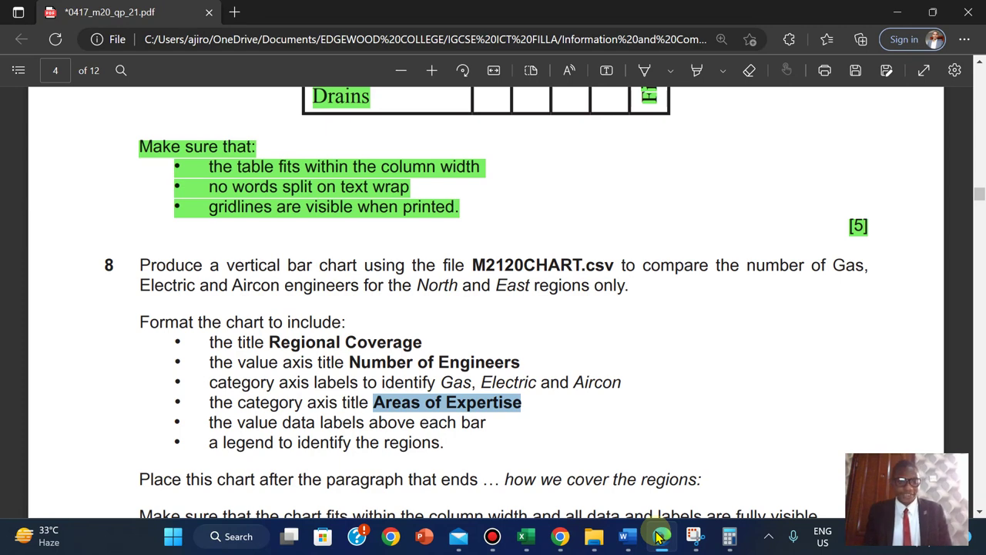
pyautogui.click(660, 537)
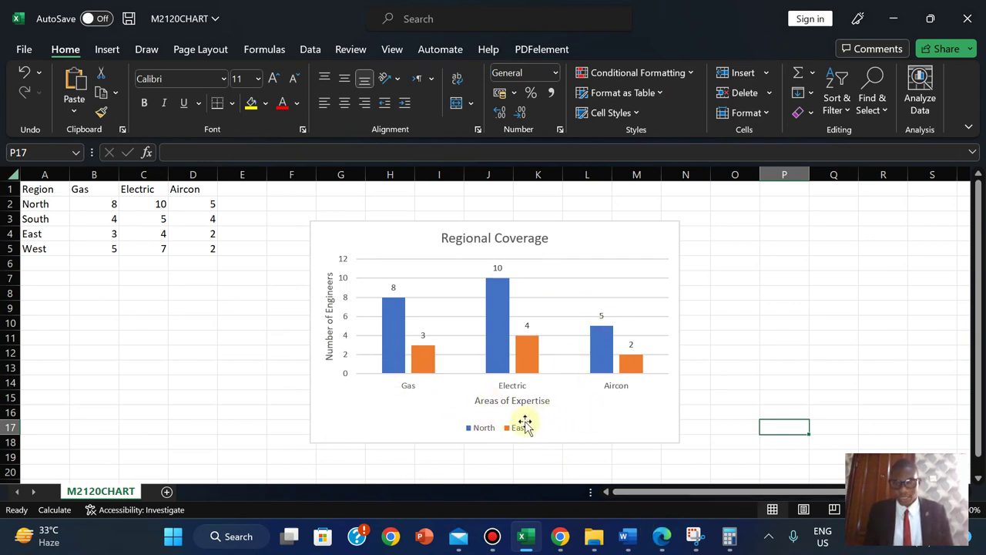
# Clear the selection in the question paper and scroll down to the next instructions.
pyautogui.click(661, 536)
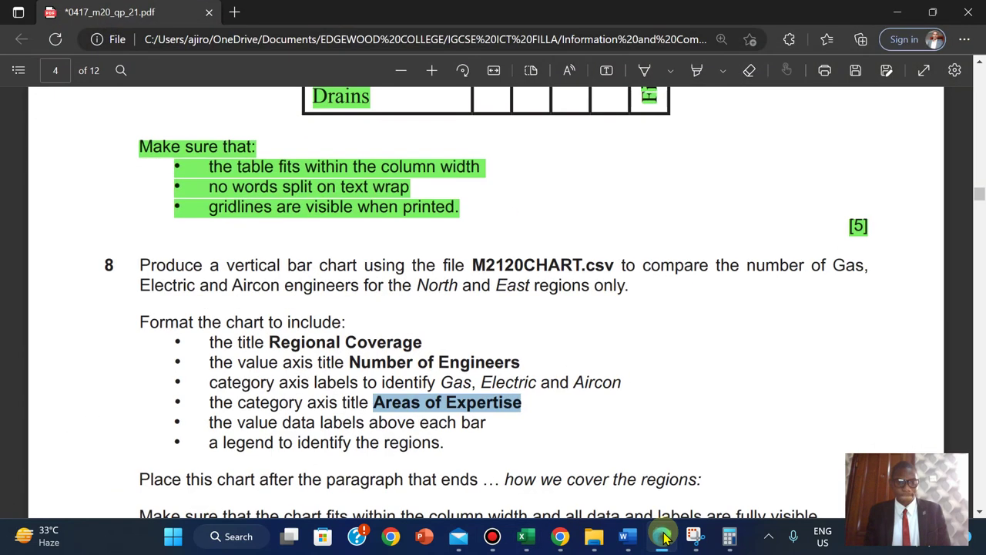
pyautogui.click(513, 449)
pyautogui.scroll(-3, 514, 448)
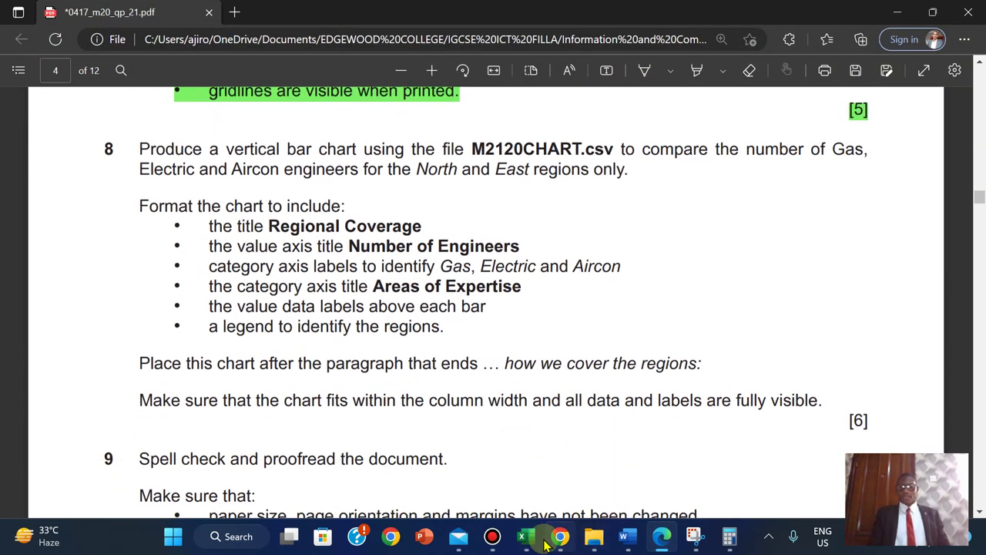
# Copy the Regional Coverage chart in Excel and return to the question paper.
pyautogui.moveTo(526, 536)
pyautogui.click(559, 460)
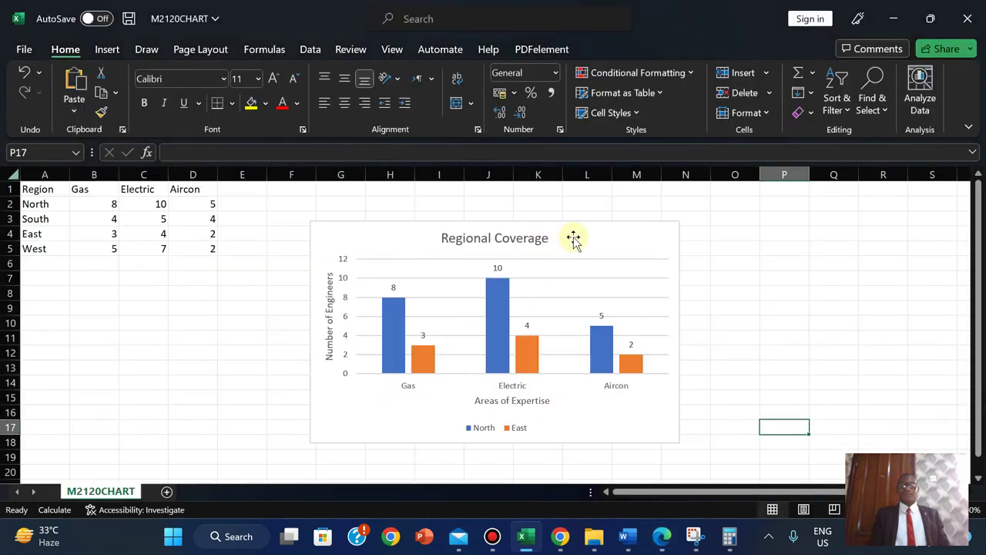
pyautogui.rightClick(577, 242)
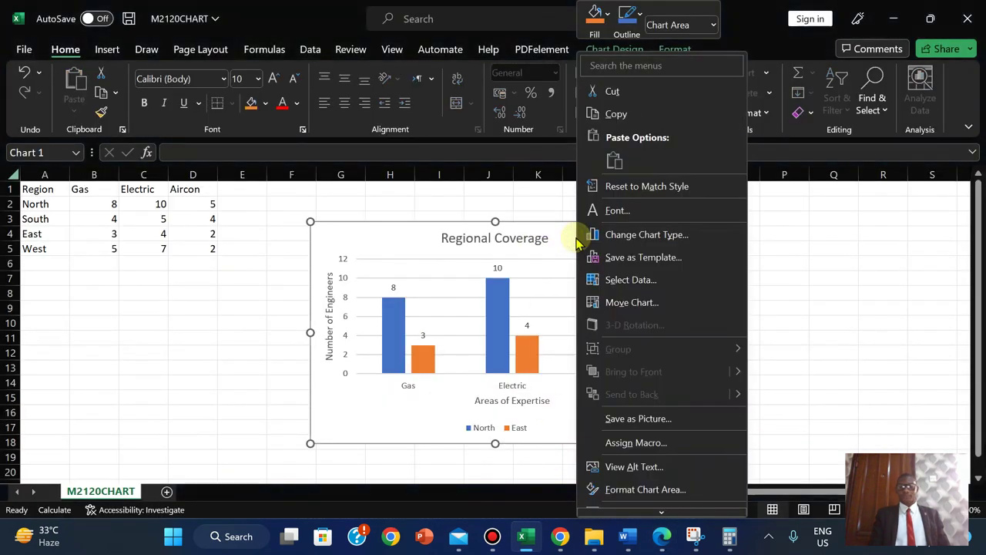
pyautogui.click(617, 115)
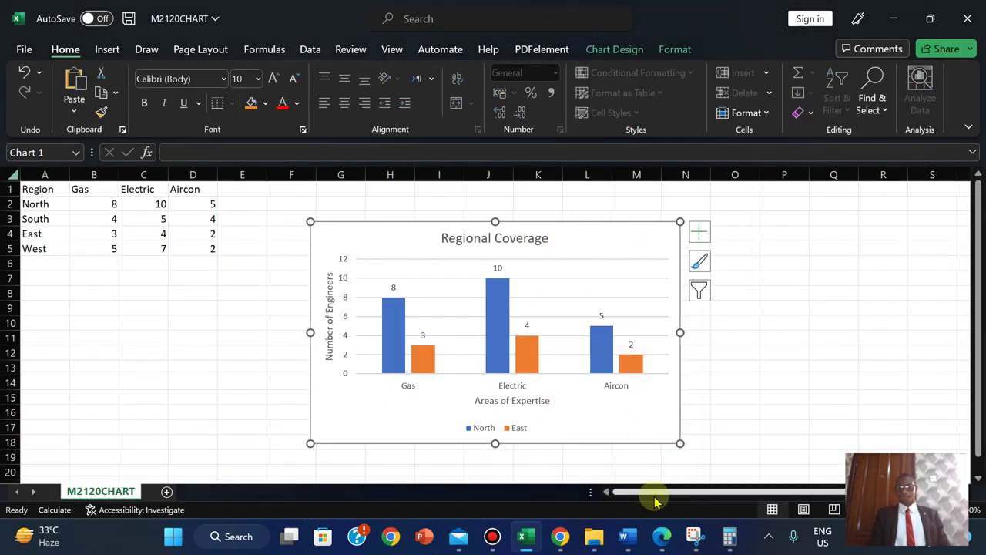
pyautogui.moveTo(665, 535)
pyautogui.click(629, 501)
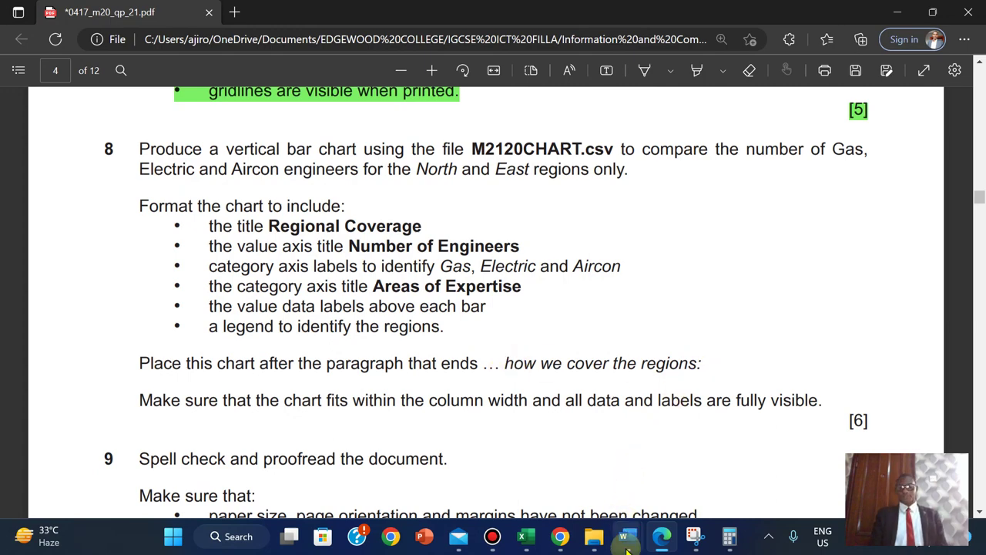
# Search the SAFETY document for 'How we' and add a blank line after 'how we cover the regions:'.
pyautogui.moveTo(628, 538)
pyautogui.click(716, 452)
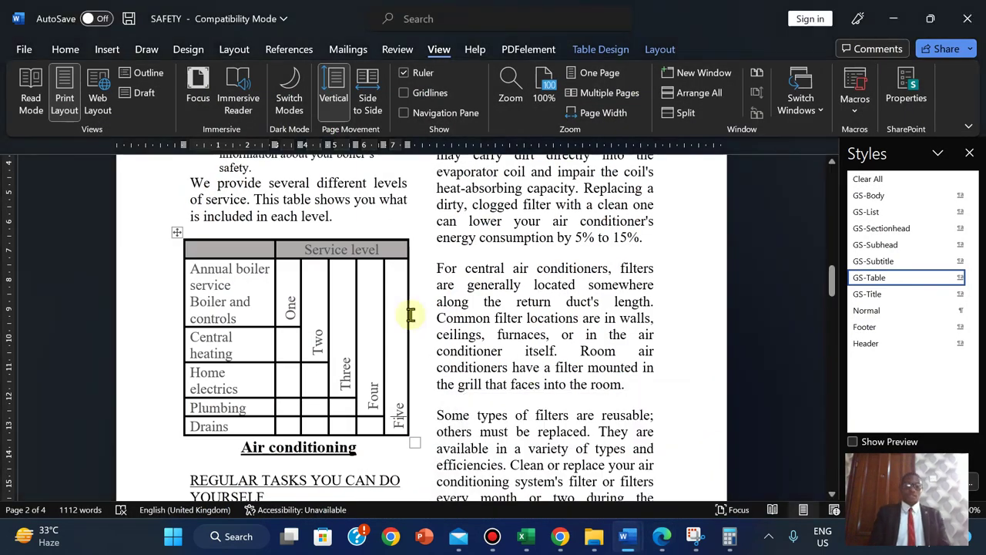
pyautogui.hotkey('ctrl', 'f')
pyautogui.write('H')
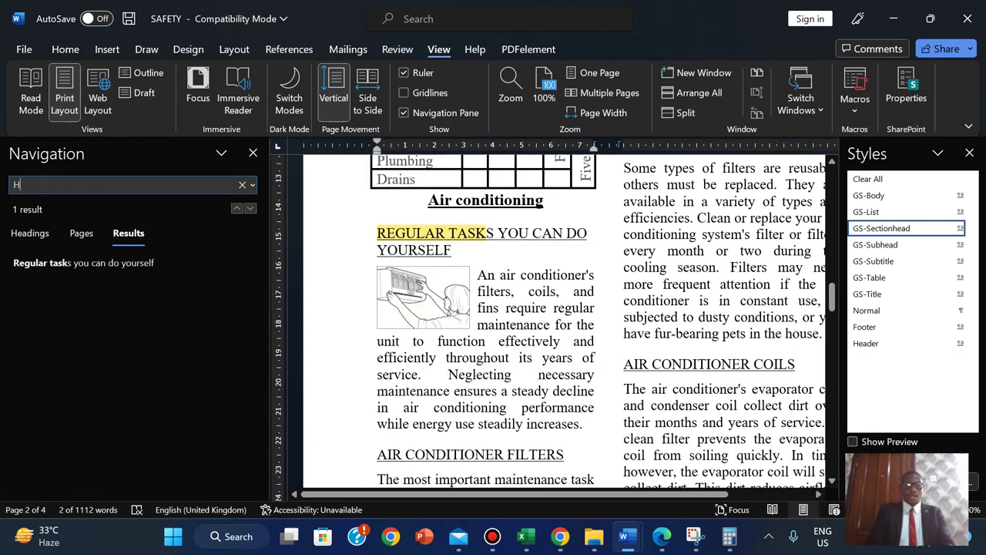
pyautogui.write('owe')
pyautogui.press('BackSpace')
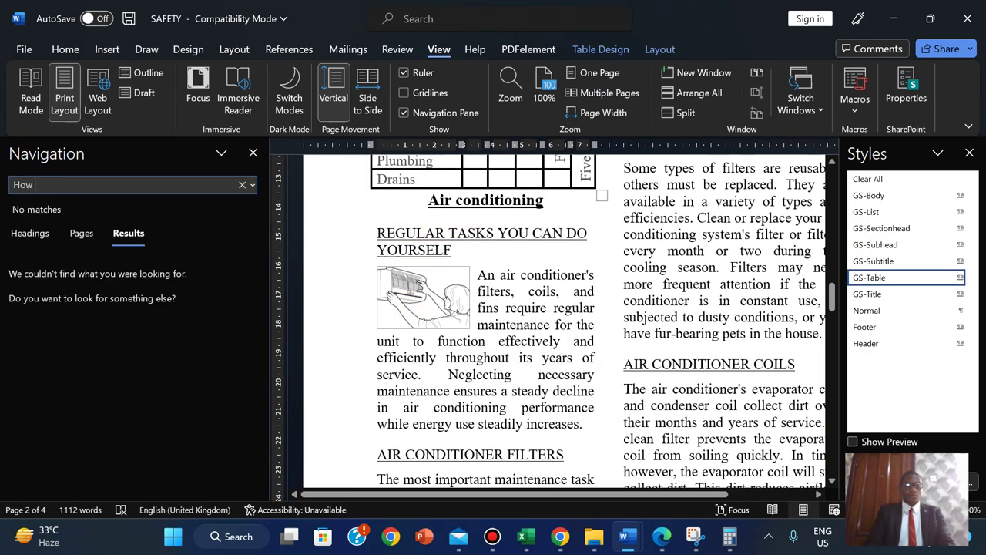
pyautogui.write('we c')
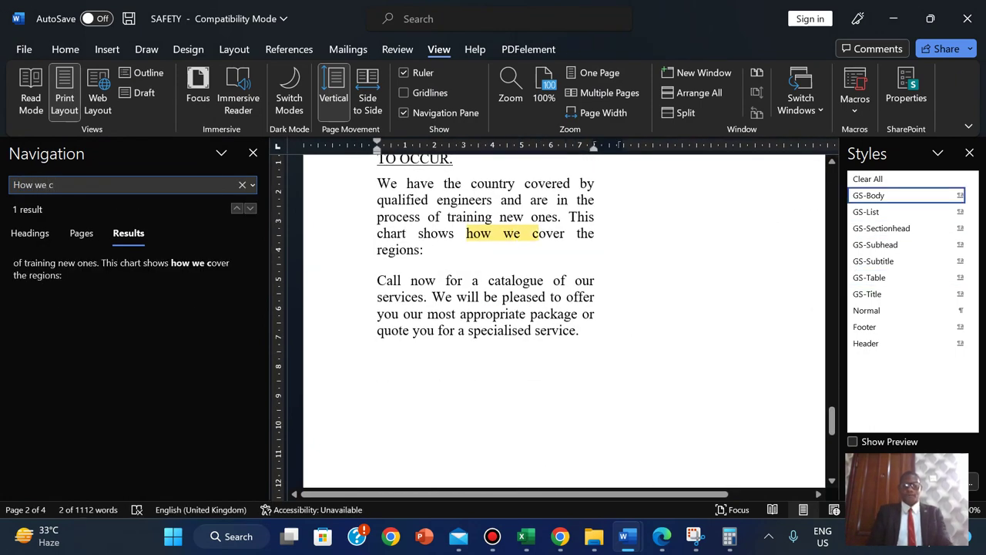
pyautogui.click(441, 256)
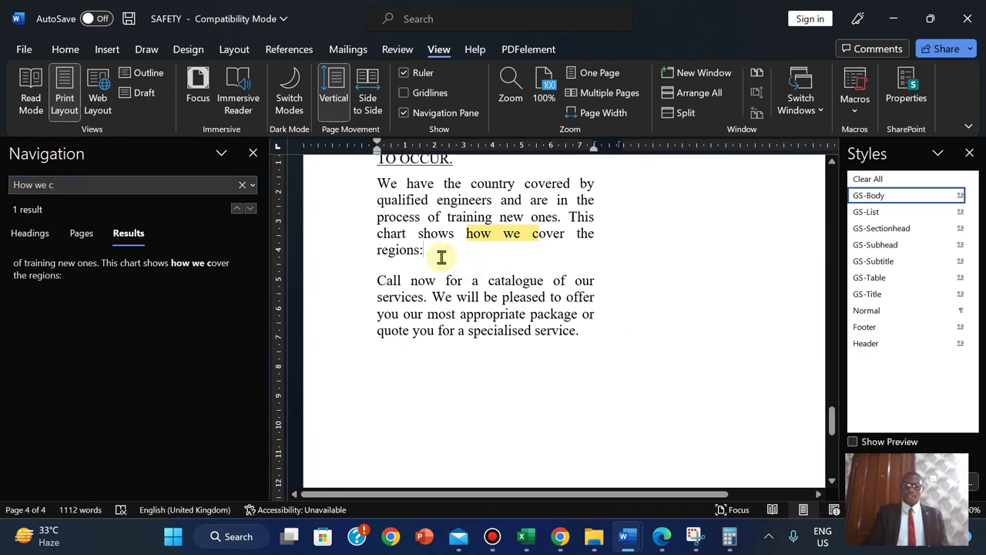
pyautogui.press('Return')
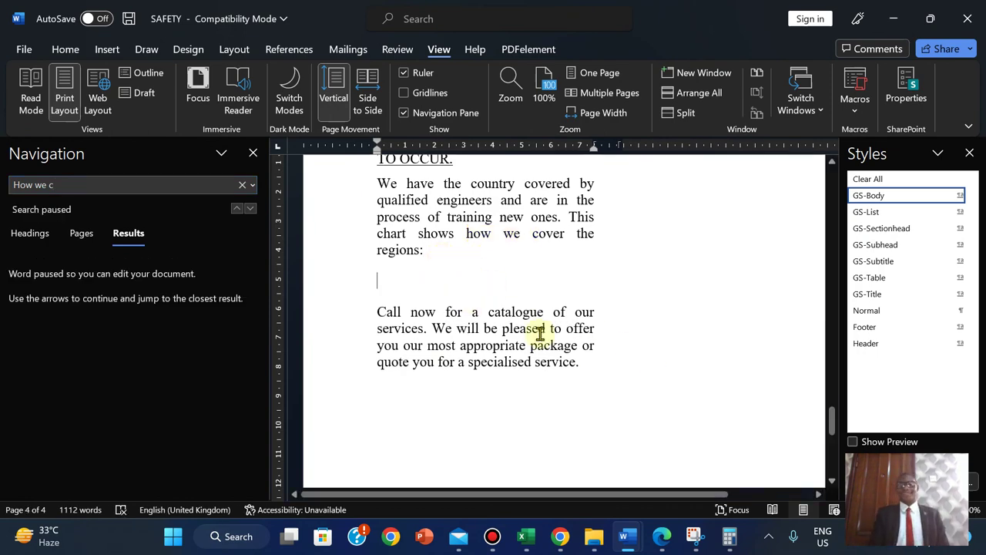
pyautogui.click(661, 536)
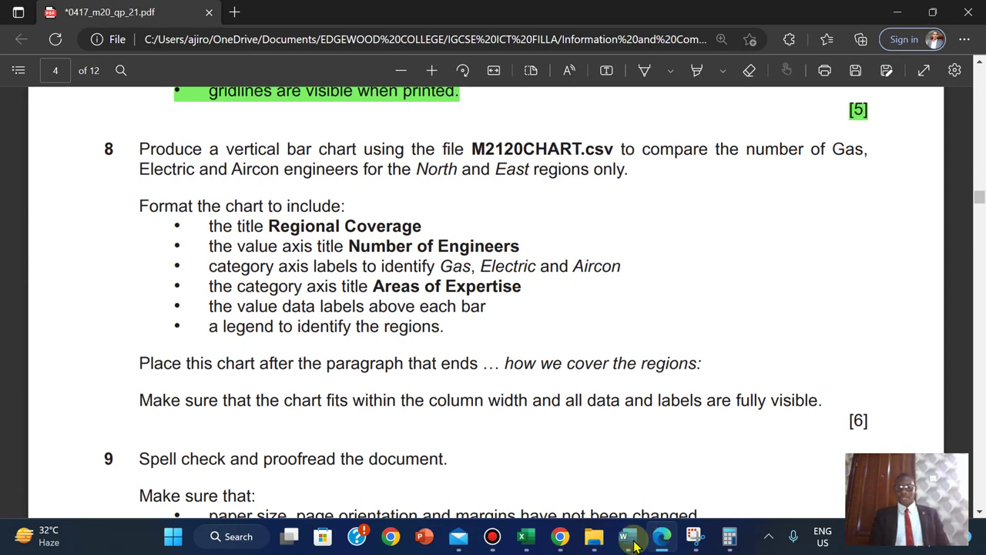
# Paste the chart on the empty line, delete that embedded copy, and bring up the paste choices.
pyautogui.moveTo(627, 536)
pyautogui.click(695, 484)
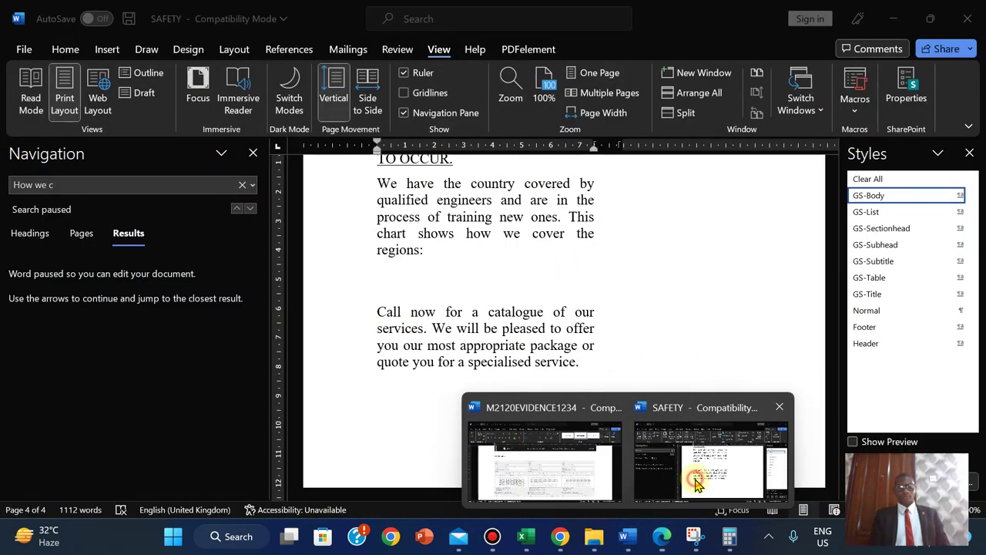
pyautogui.click(385, 270)
pyautogui.hotkey('ctrl', 'v')
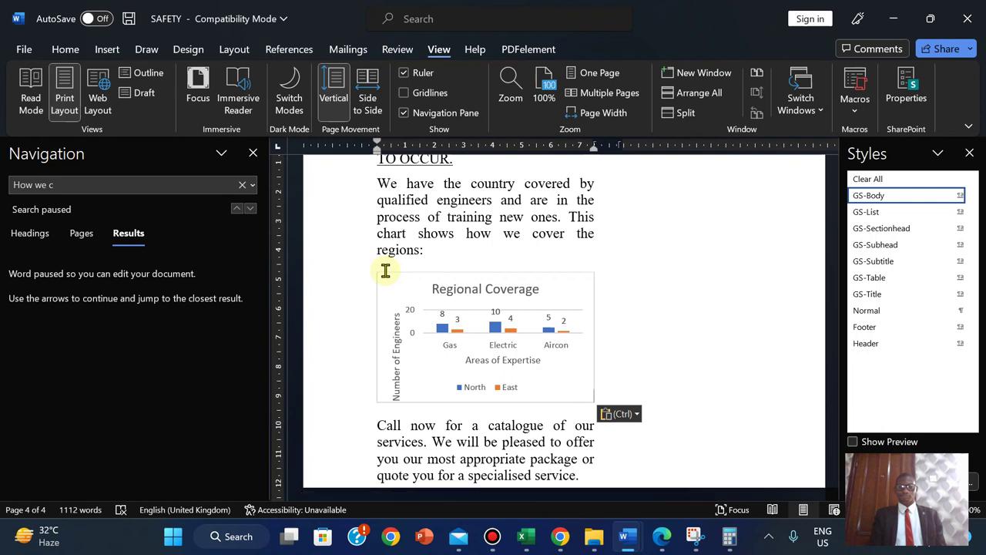
pyautogui.click(574, 289)
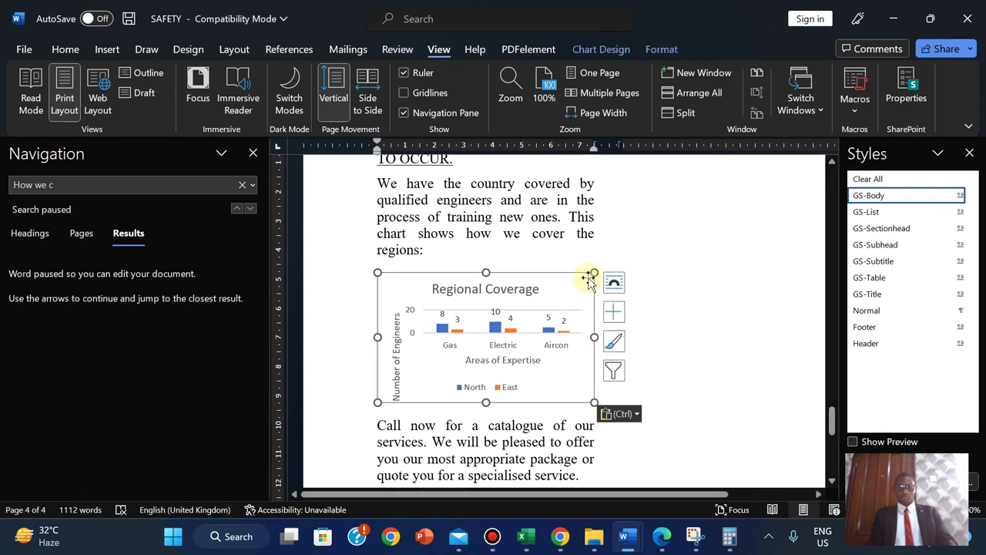
pyautogui.press('Delete')
pyautogui.rightClick(381, 284)
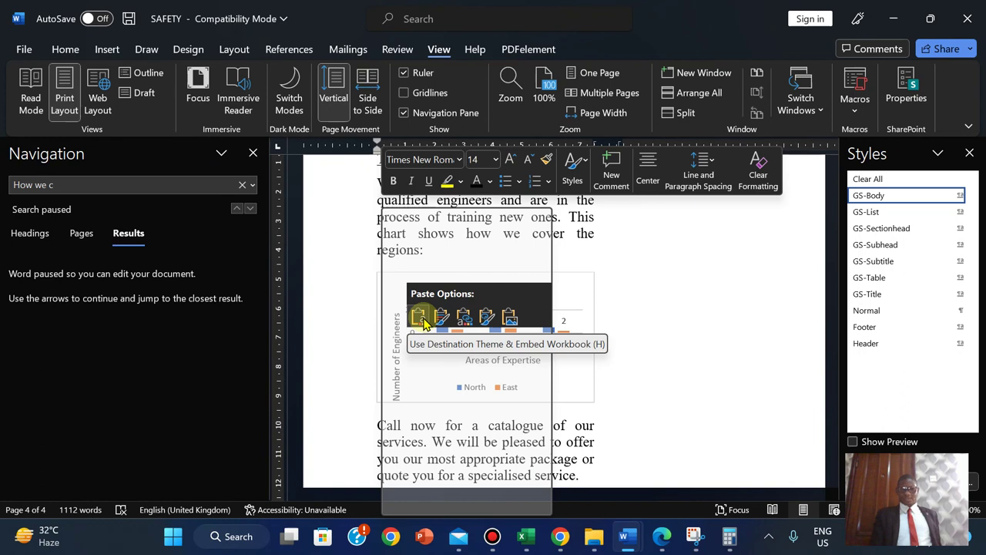
# Paste the chart as a picture and resize it toward the text column width.
pyautogui.click(509, 318)
pyautogui.moveTo(831, 414); pyautogui.dragTo(832, 429)
pyautogui.click(711, 361)
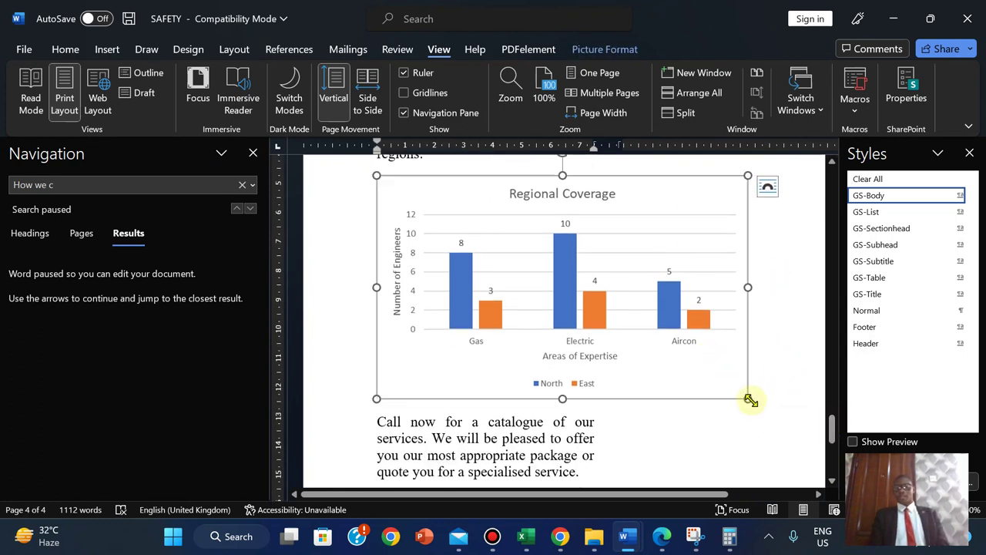
pyautogui.moveTo(749, 398); pyautogui.dragTo(564, 296)
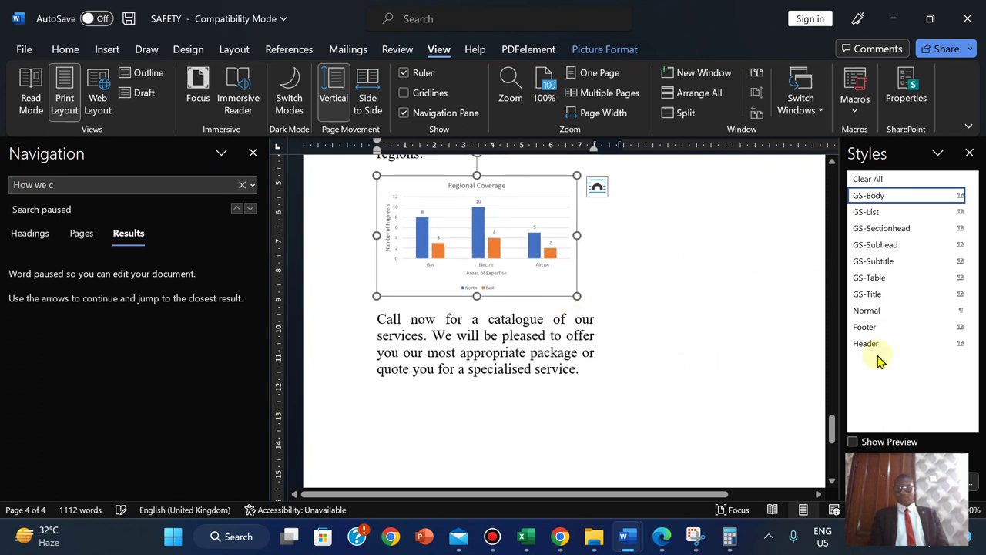
pyautogui.moveTo(832, 425)
pyautogui.mouseDown()
pyautogui.moveTo(831, 396)
pyautogui.moveTo(832, 414)
pyautogui.mouseUp()
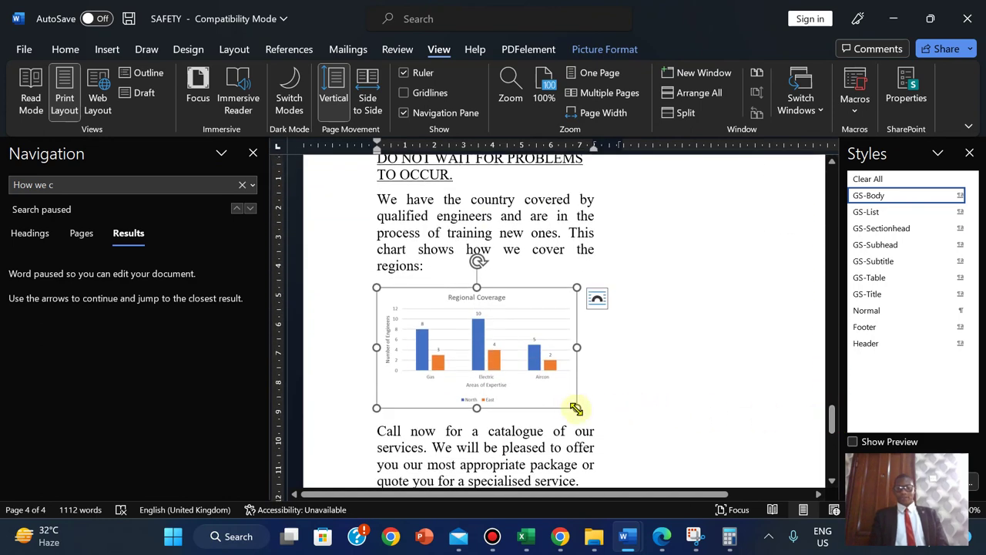
pyautogui.moveTo(572, 407); pyautogui.dragTo(590, 415)
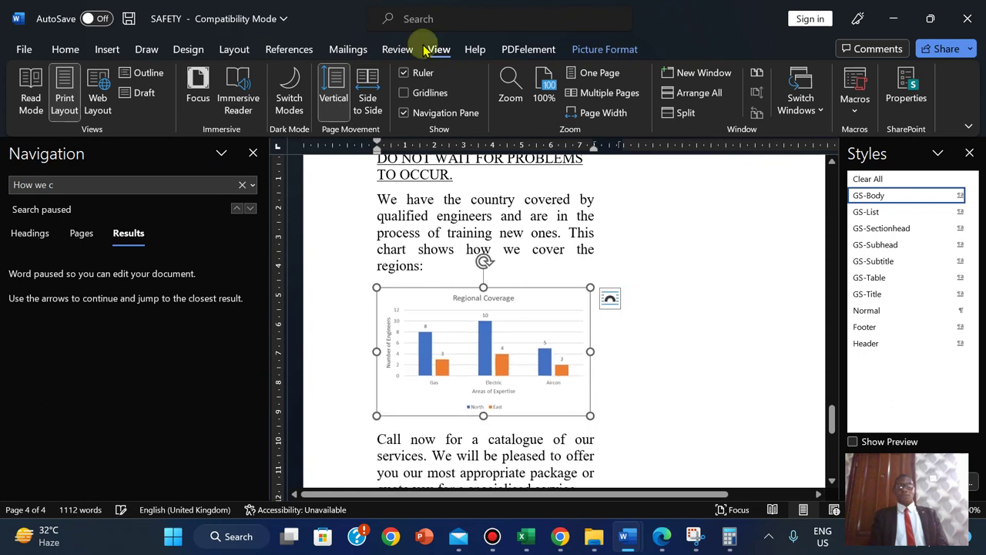
# Widen the chart to the column edge using gridlines, then hide gridlines and close the navigation pane.
pyautogui.click(408, 94)
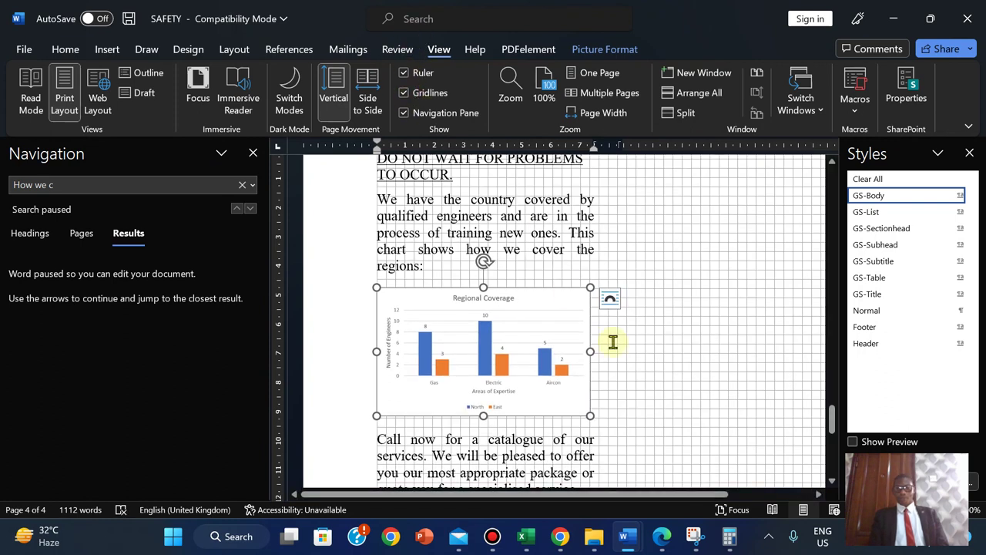
pyautogui.moveTo(590, 417); pyautogui.dragTo(591, 417)
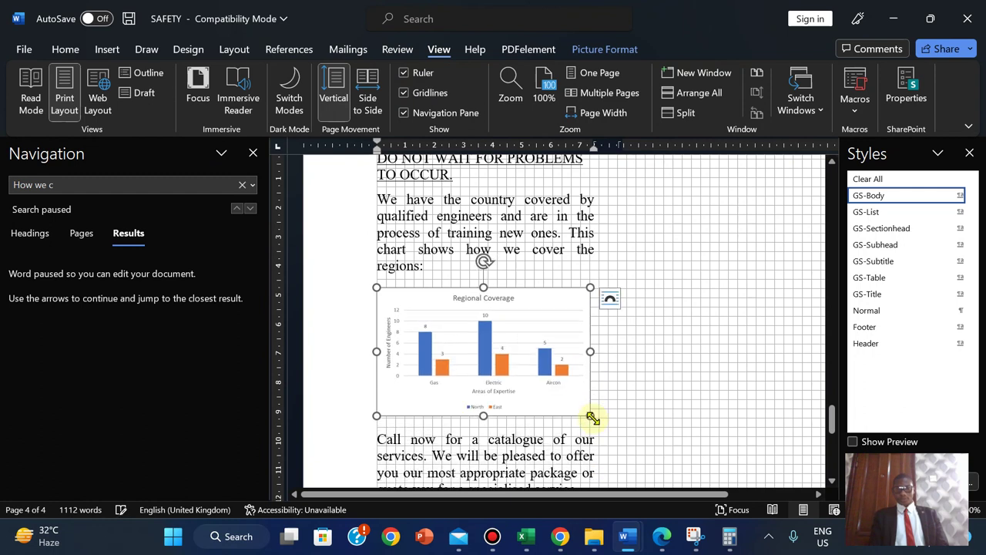
pyautogui.click(649, 372)
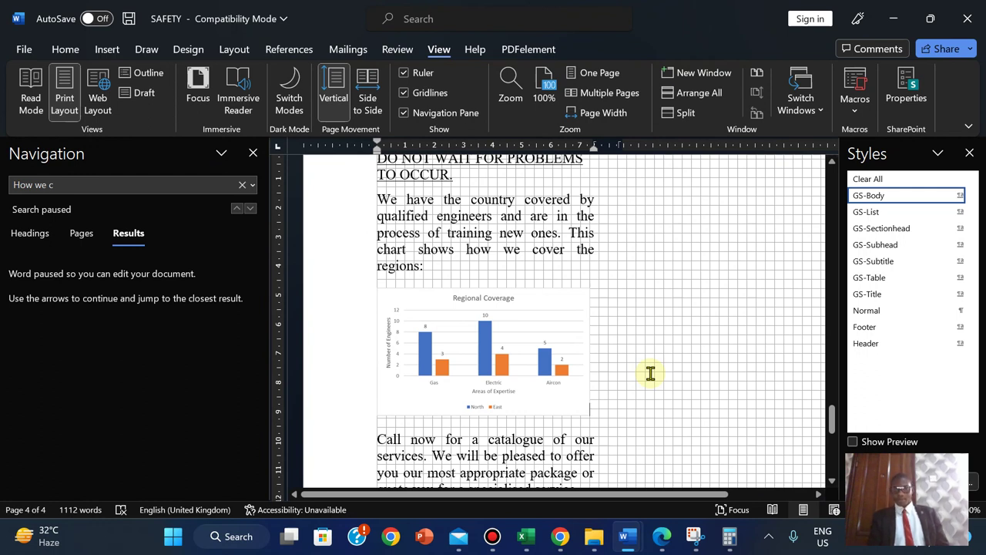
pyautogui.click(418, 96)
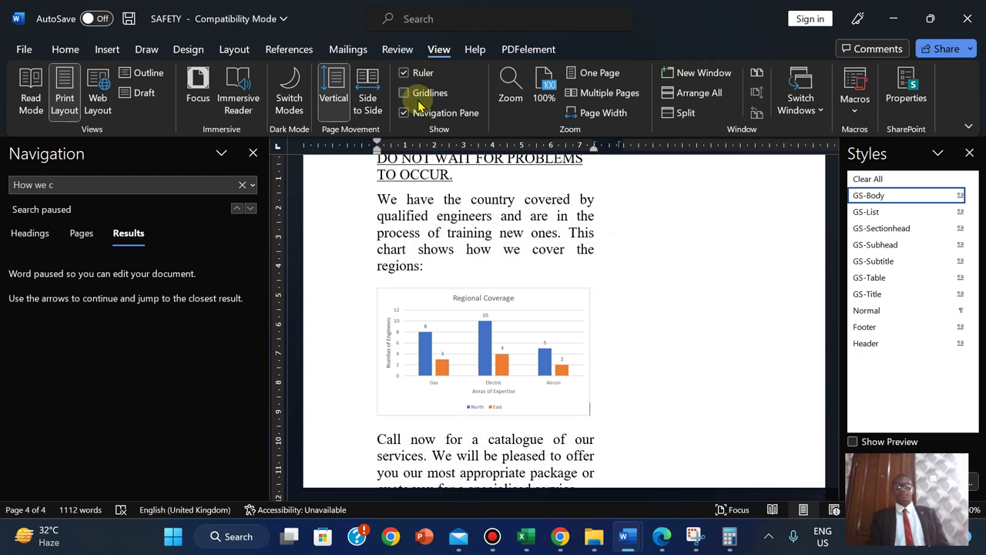
pyautogui.click(254, 152)
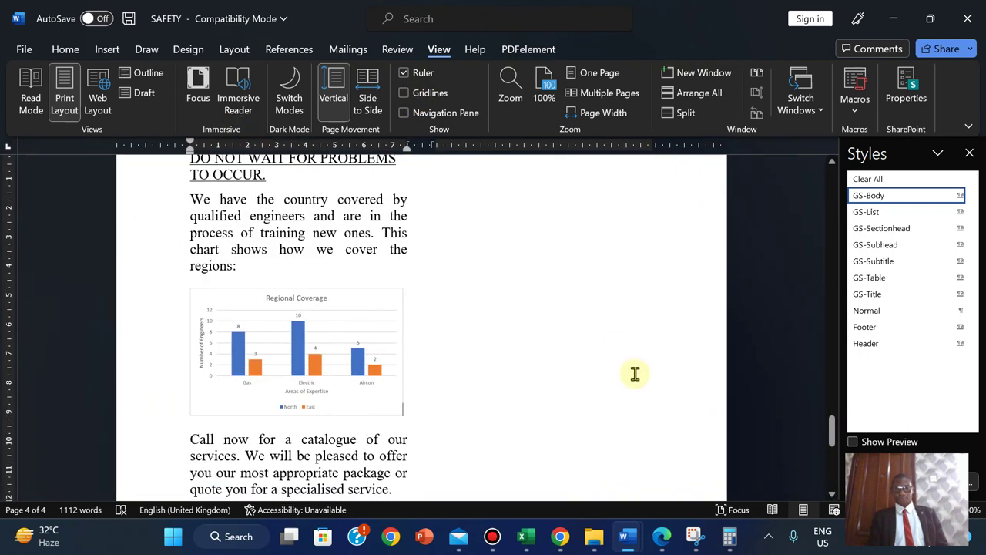
pyautogui.click(662, 537)
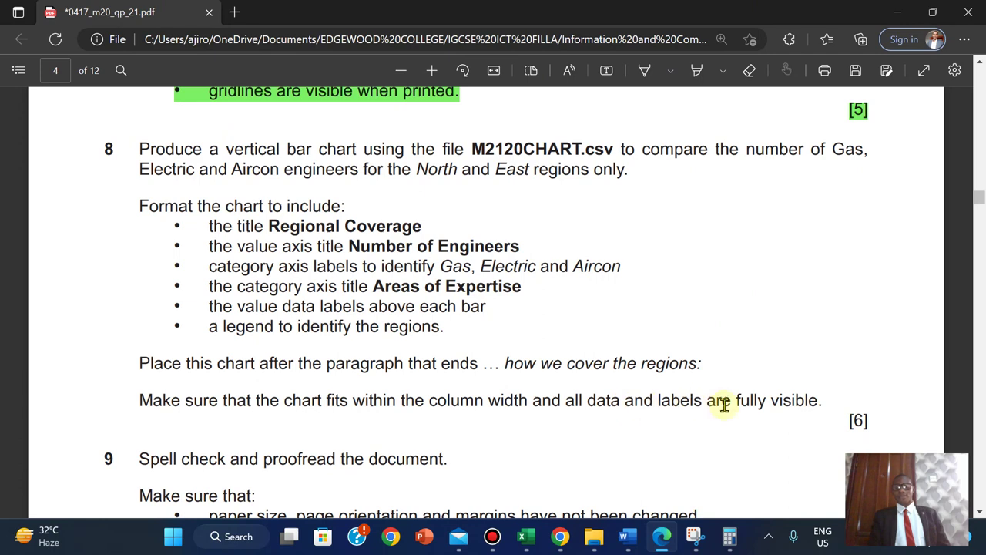
# Switch to the SAFETY document in Word and scroll down through it.
pyautogui.moveTo(628, 536)
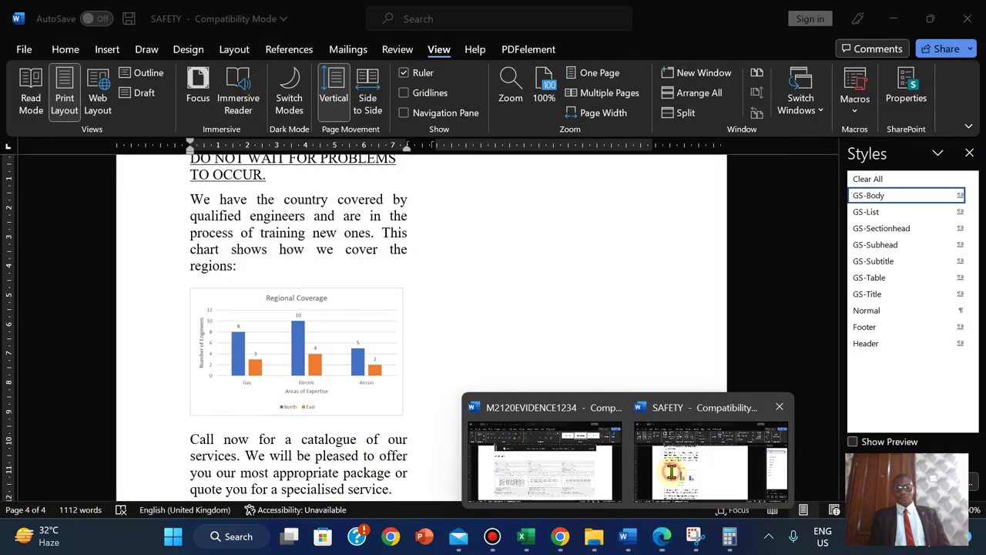
pyautogui.click(671, 479)
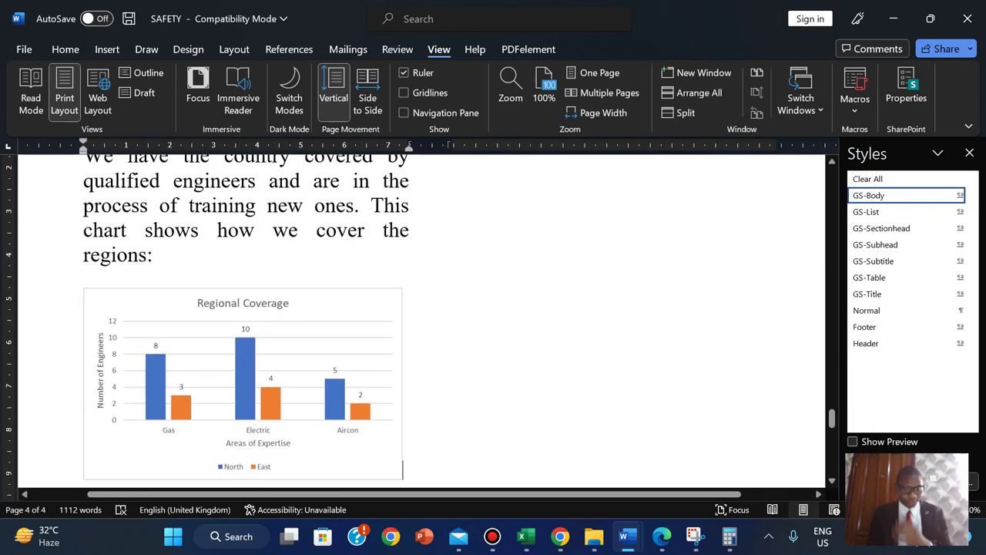
pyautogui.scroll(-5, 424, 323)
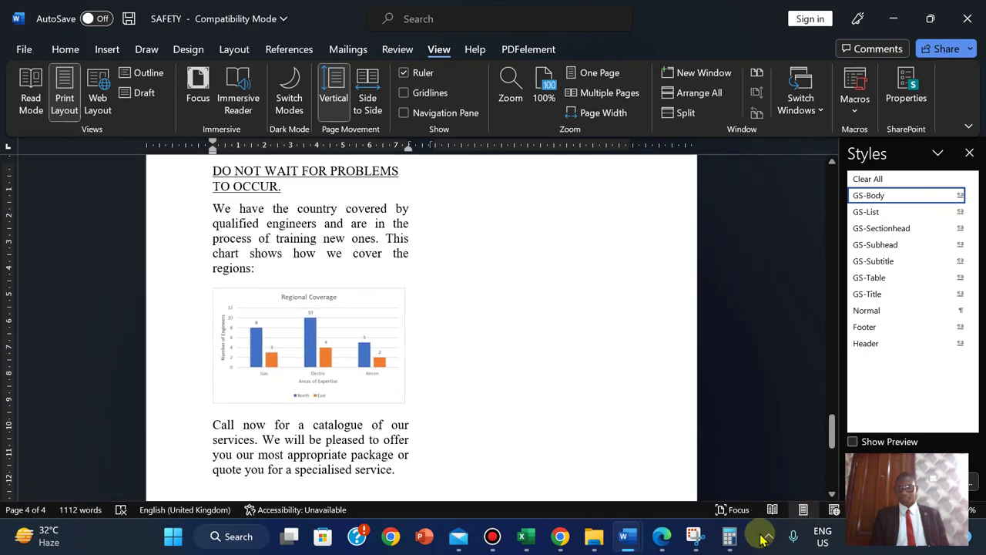
# Highlight question 8's full text in green in the PDF question paper, then scroll to question 9.
pyautogui.click(661, 535)
pyautogui.click(543, 378)
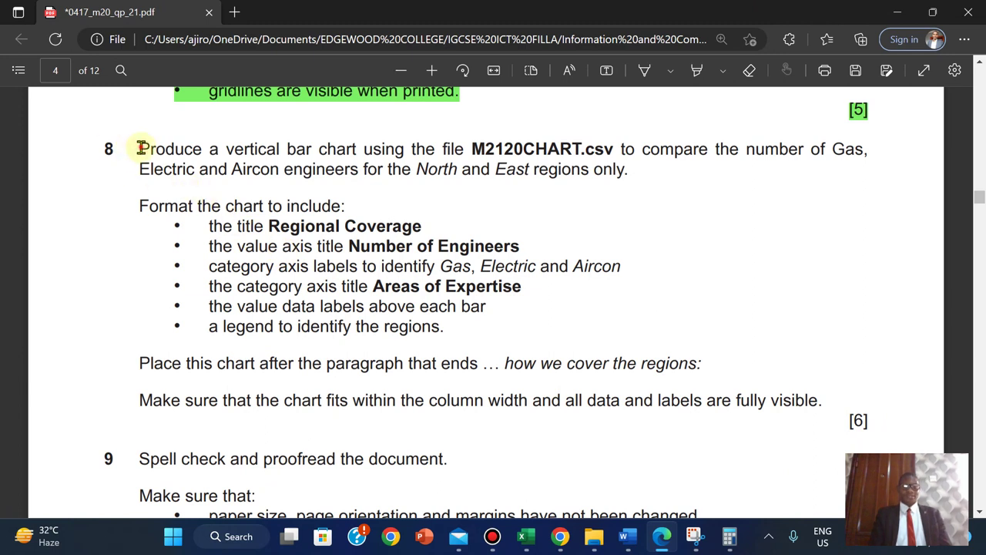
pyautogui.moveTo(139, 147); pyautogui.dragTo(864, 421)
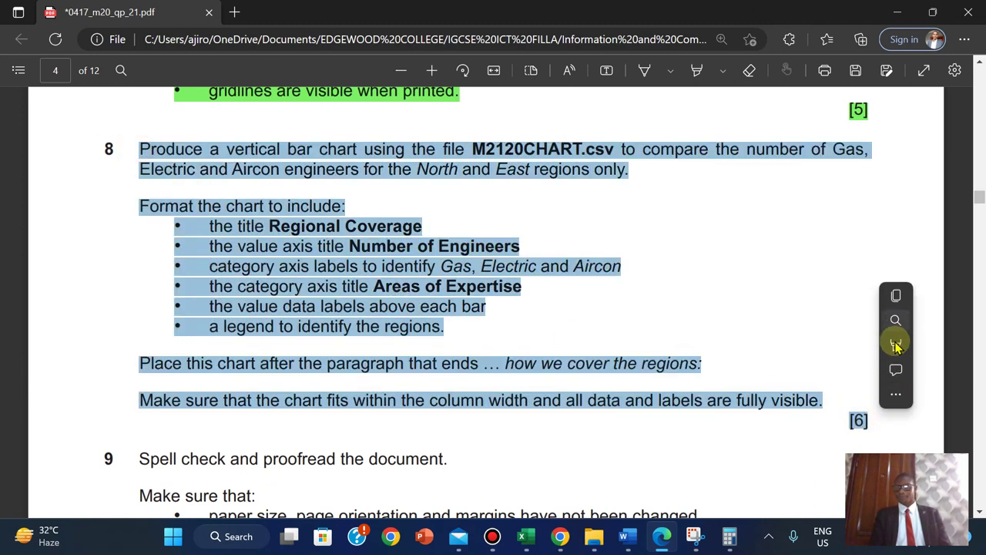
pyautogui.moveTo(898, 346)
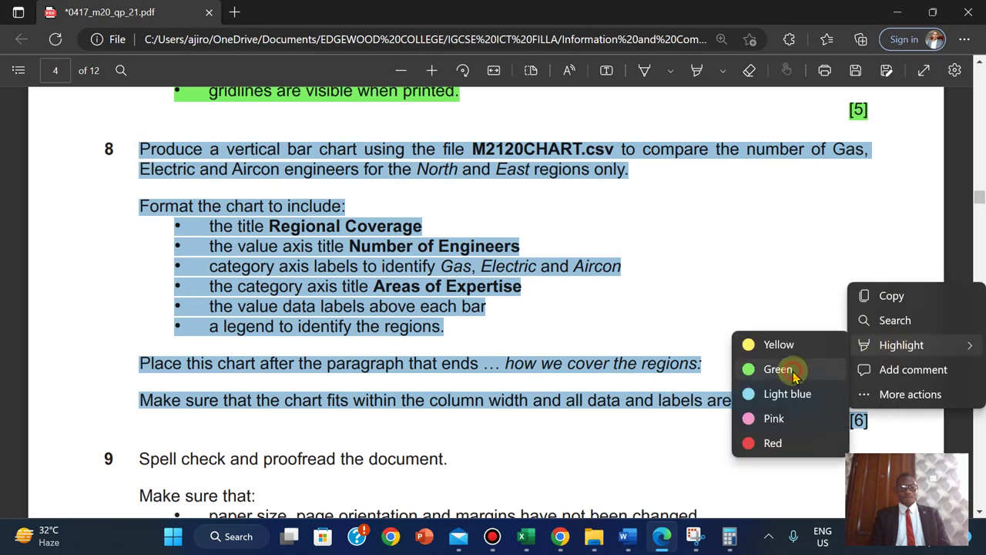
pyautogui.click(778, 369)
pyautogui.scroll(-3, 408, 446)
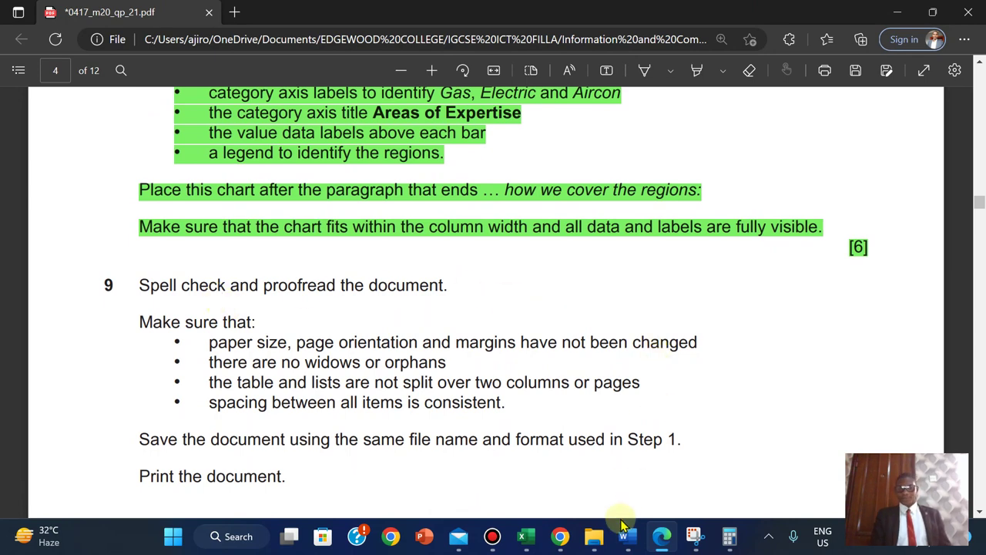
# Go back to the SAFETY document in Word and close the Styles pane.
pyautogui.moveTo(628, 537)
pyautogui.click(668, 503)
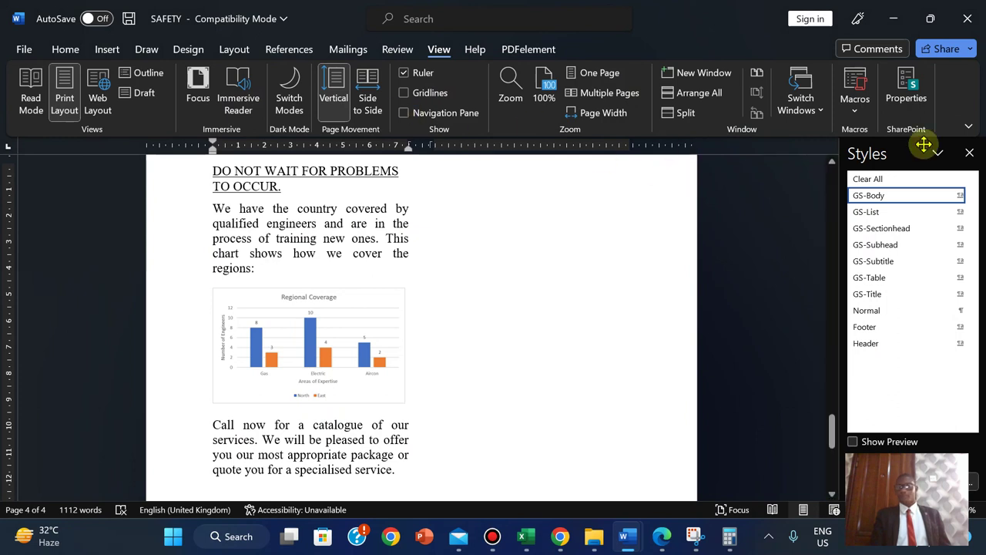
pyautogui.click(969, 155)
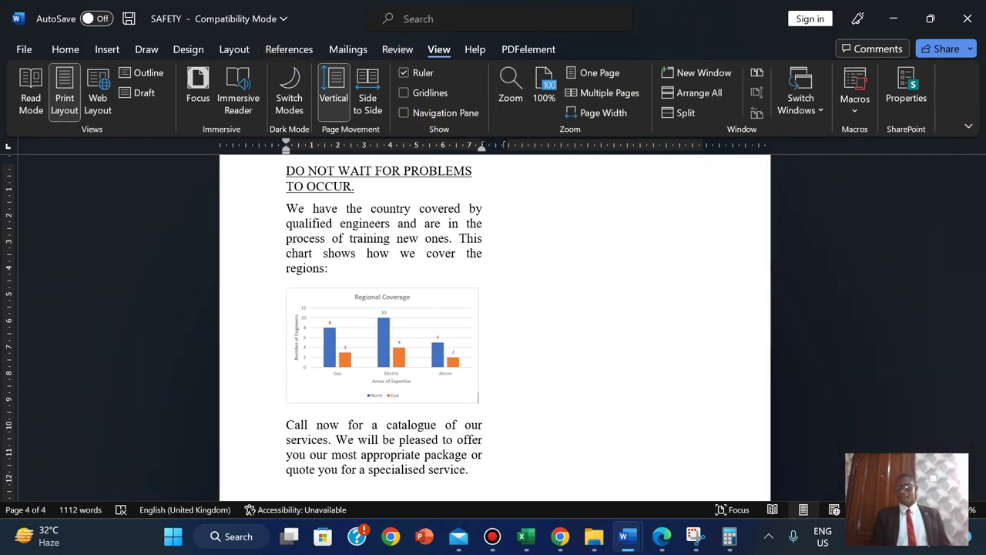
# Run Spelling and Grammar from the Review tab, flagging 'cheecks', and have the flagged sentence read aloud.
pyautogui.scroll(3, 493, 324)
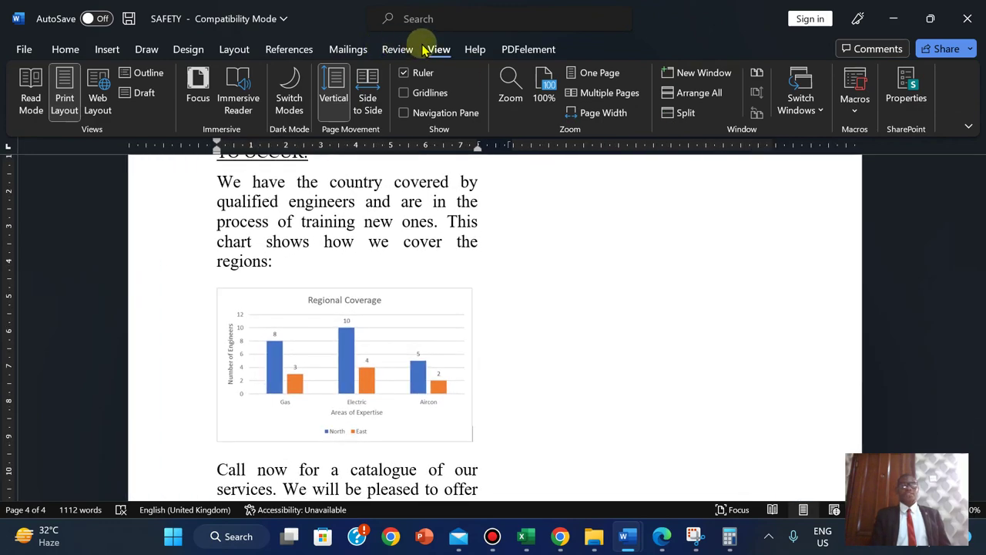
pyautogui.click(391, 49)
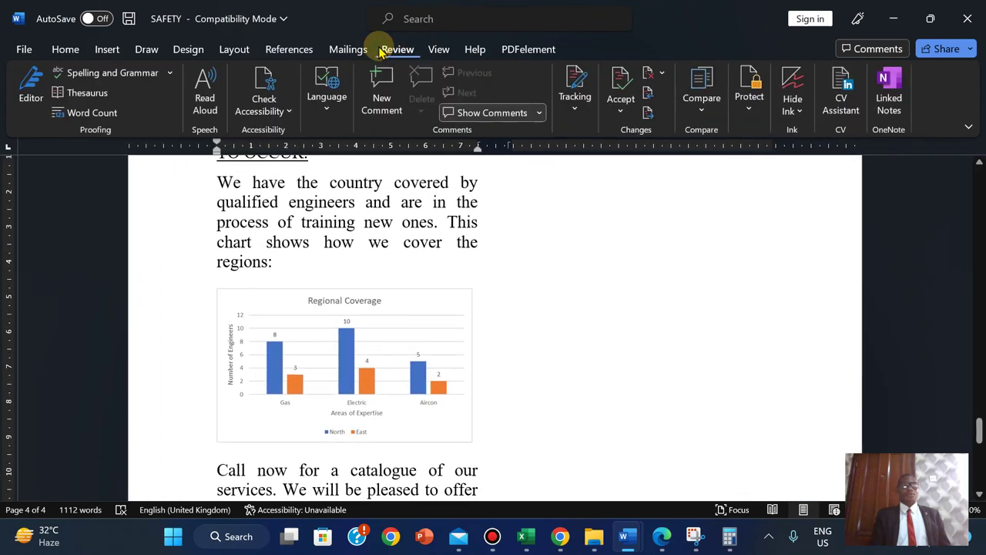
pyautogui.click(87, 77)
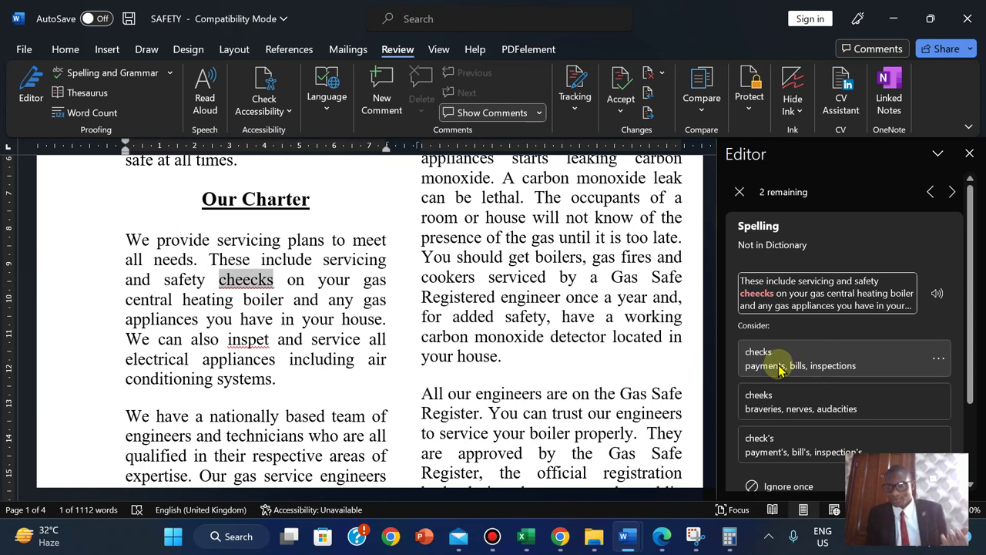
pyautogui.click(936, 295)
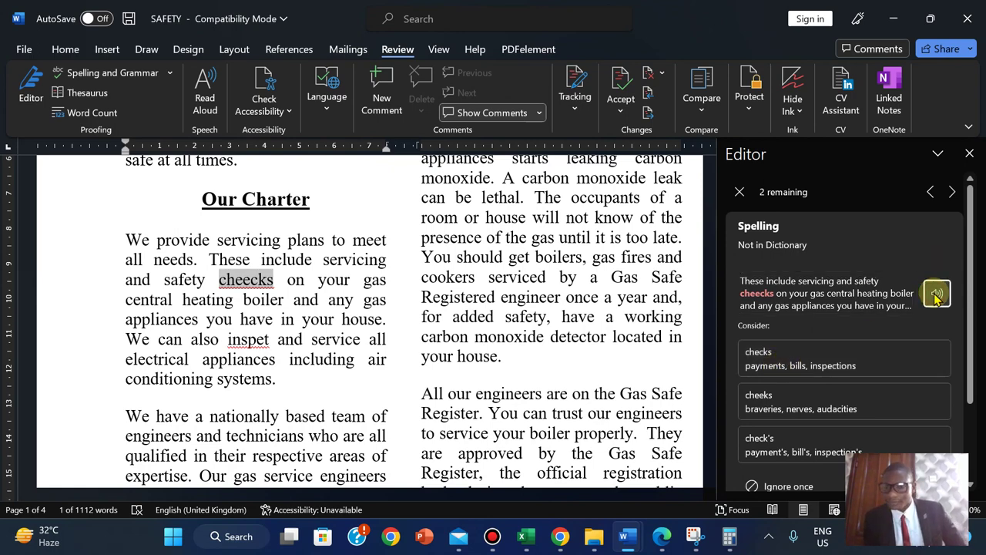
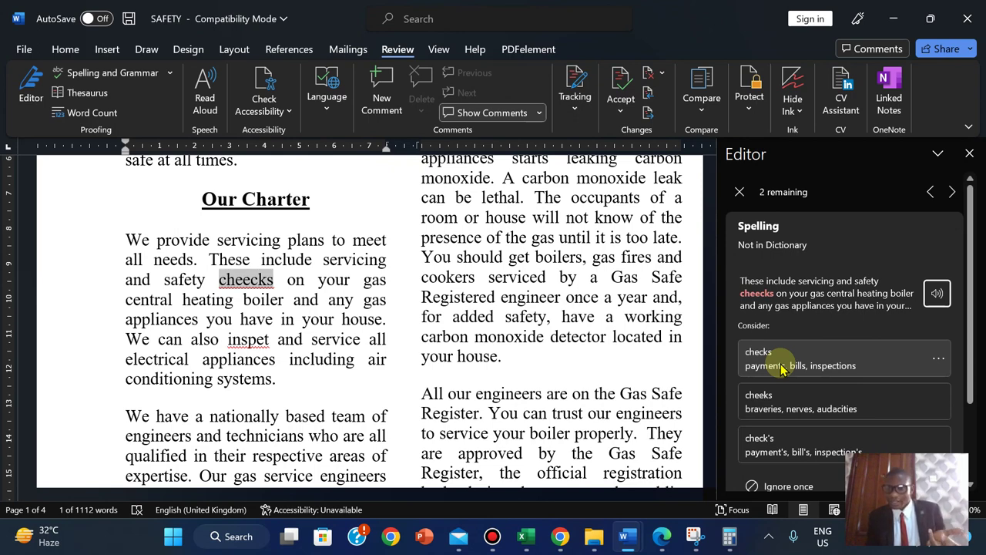
# Accept the Editor's spelling fixes: 'checks' for cheecks and 'inspect' for inspet.
pyautogui.click(782, 367)
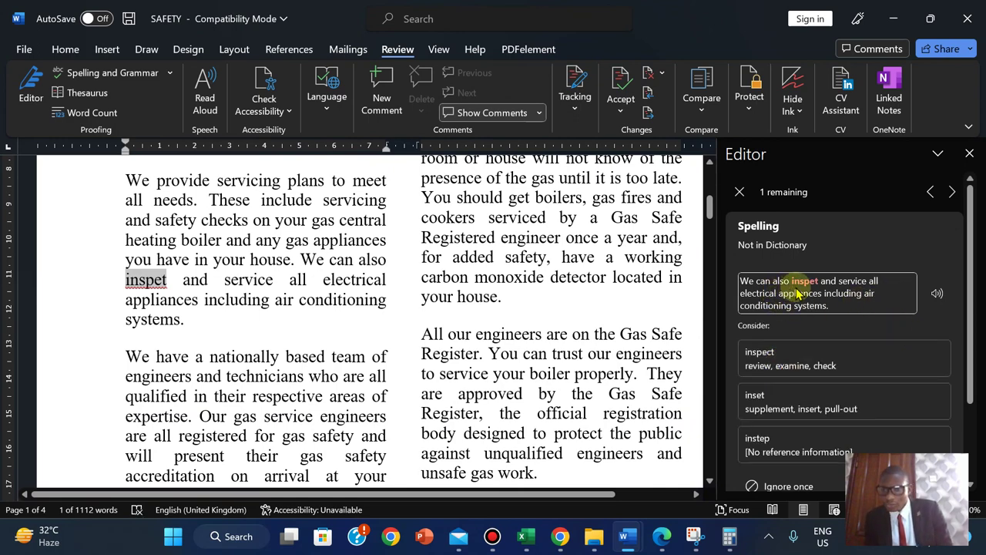
pyautogui.click(937, 293)
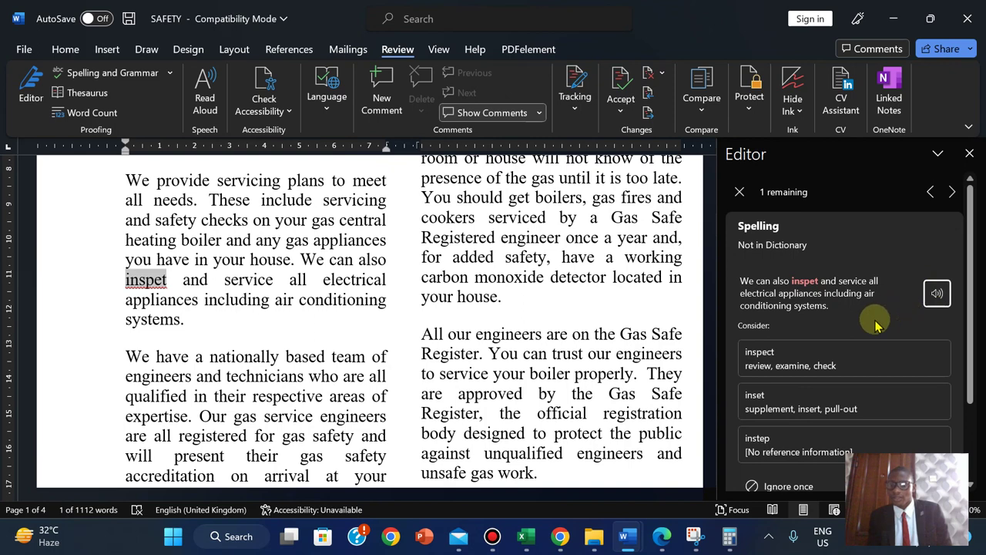
pyautogui.click(805, 365)
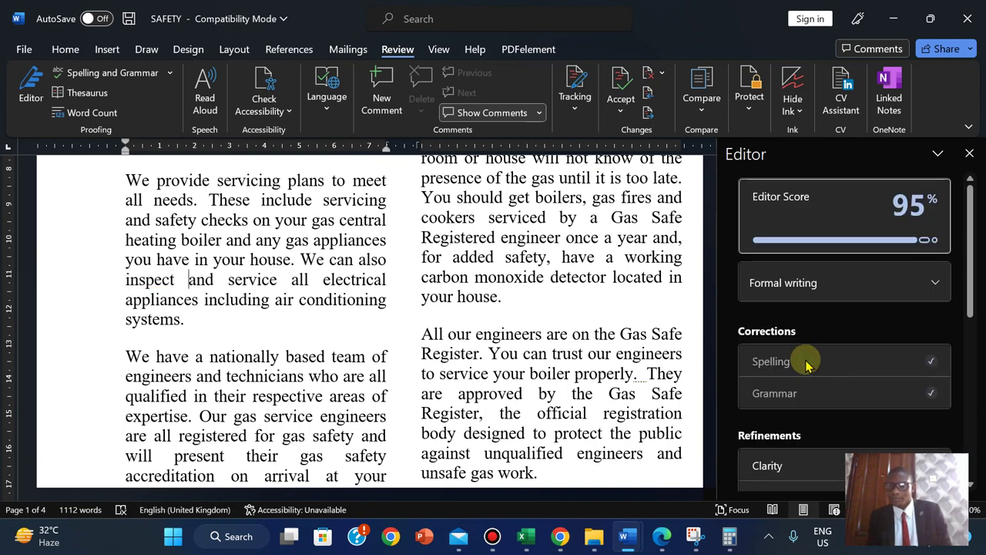
pyautogui.rightClick(969, 255)
# Remove the extra space after 'properly.' using the Editor's Punctuation suggestion.
pyautogui.click(968, 223)
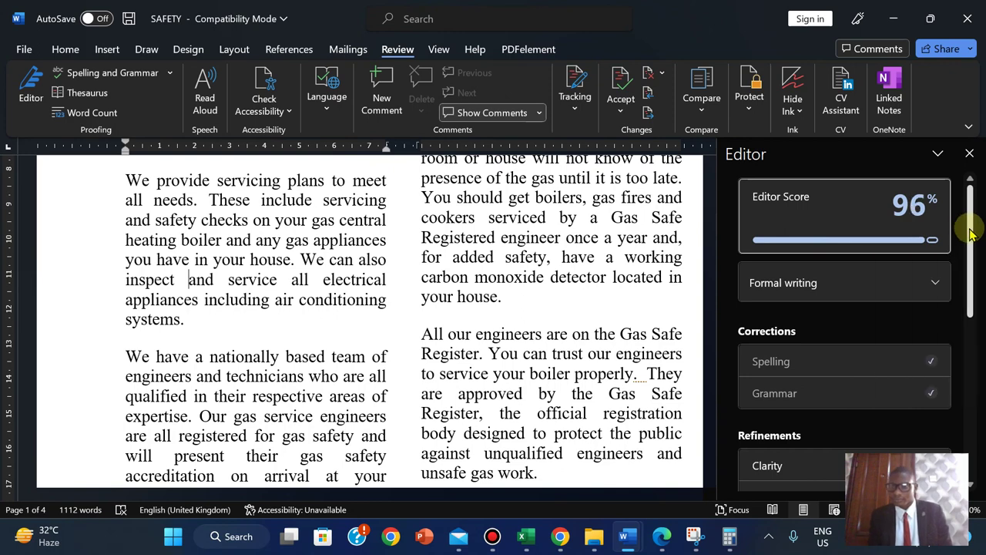
pyautogui.moveTo(968, 225); pyautogui.dragTo(969, 362)
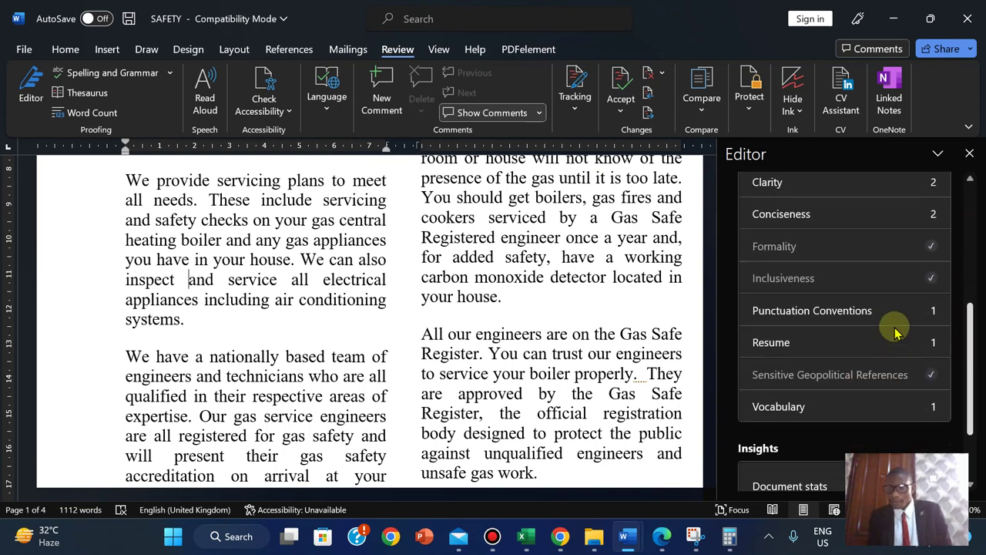
pyautogui.click(855, 314)
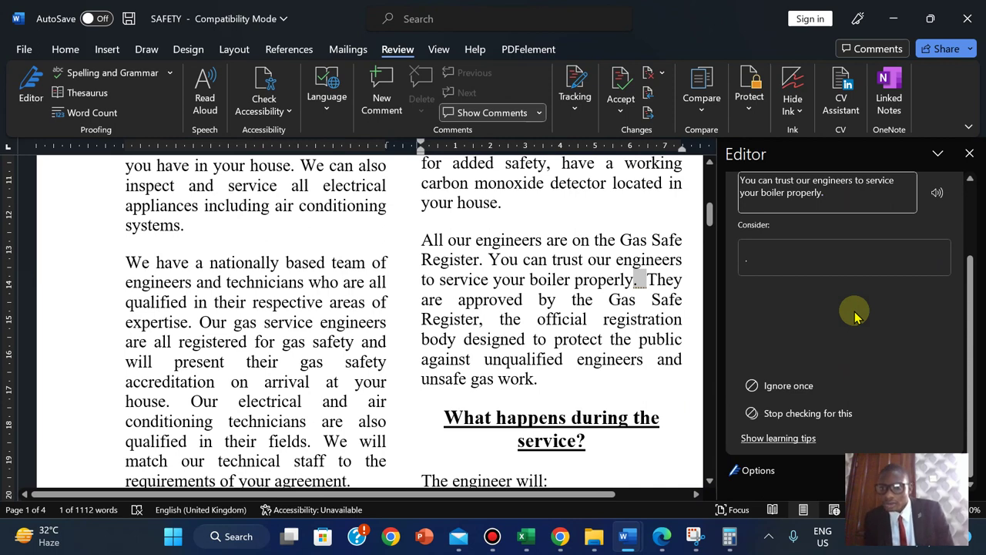
pyautogui.click(819, 249)
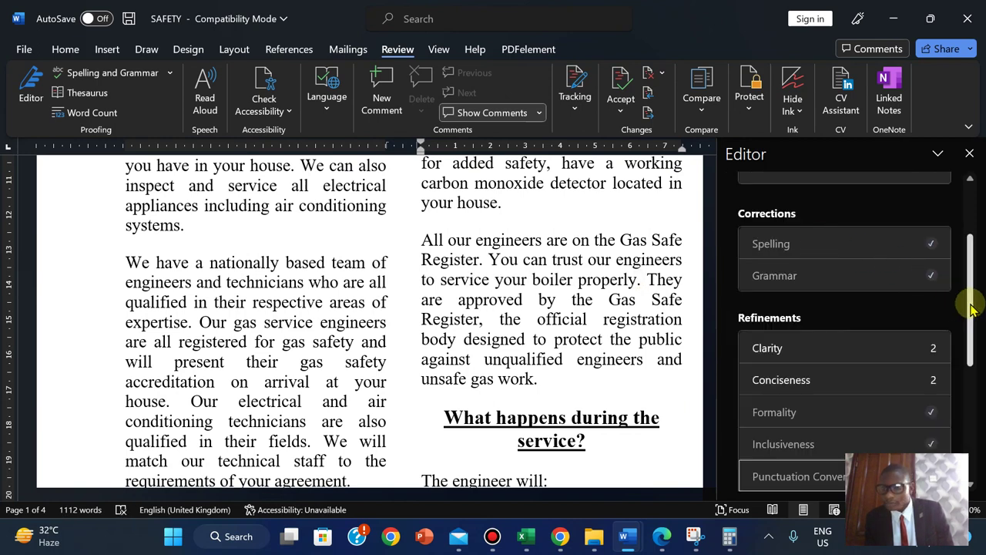
# Ignore the Editor suggestions on 'test', 'different levels' and 'several'.
pyautogui.moveTo(970, 308); pyautogui.dragTo(969, 395)
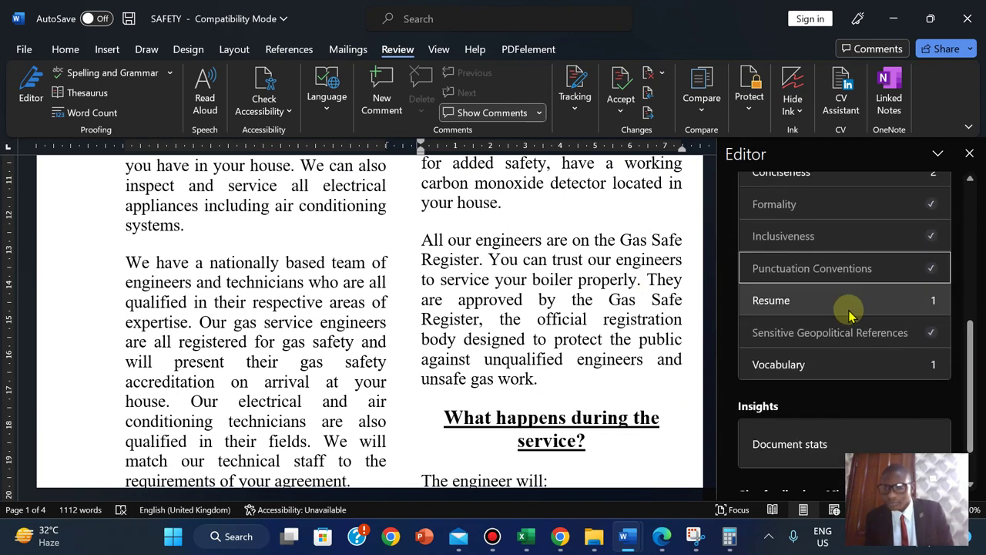
pyautogui.click(821, 300)
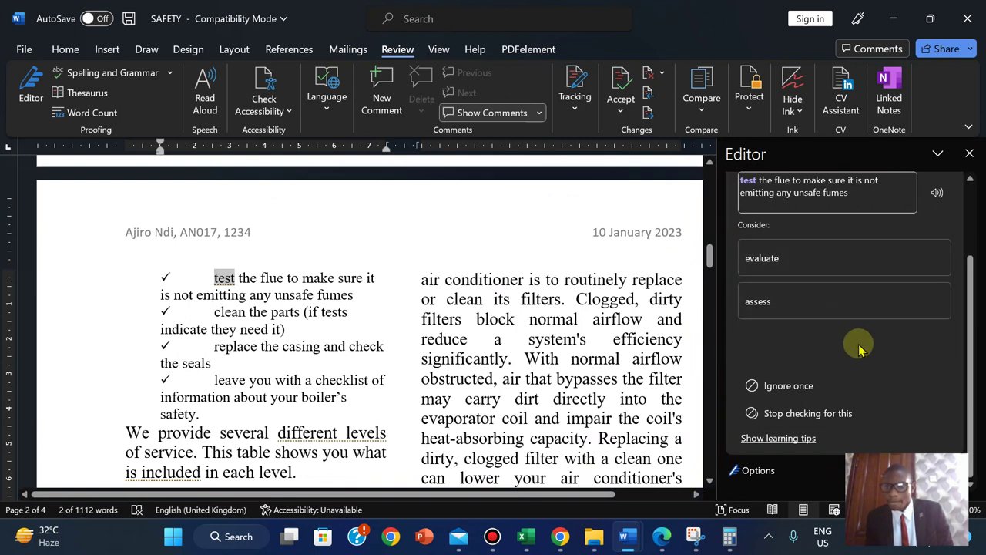
pyautogui.click(813, 389)
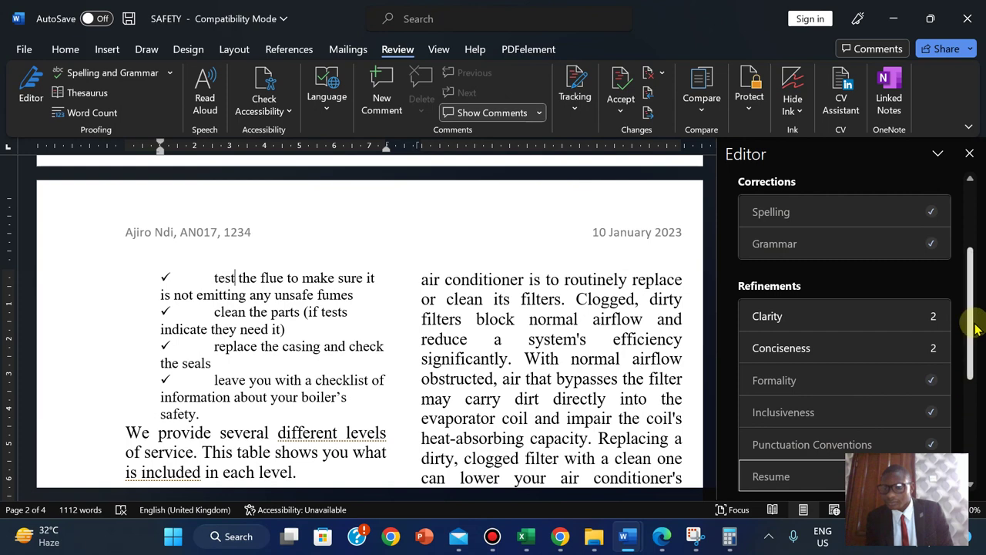
pyautogui.scroll(-3, 977, 402)
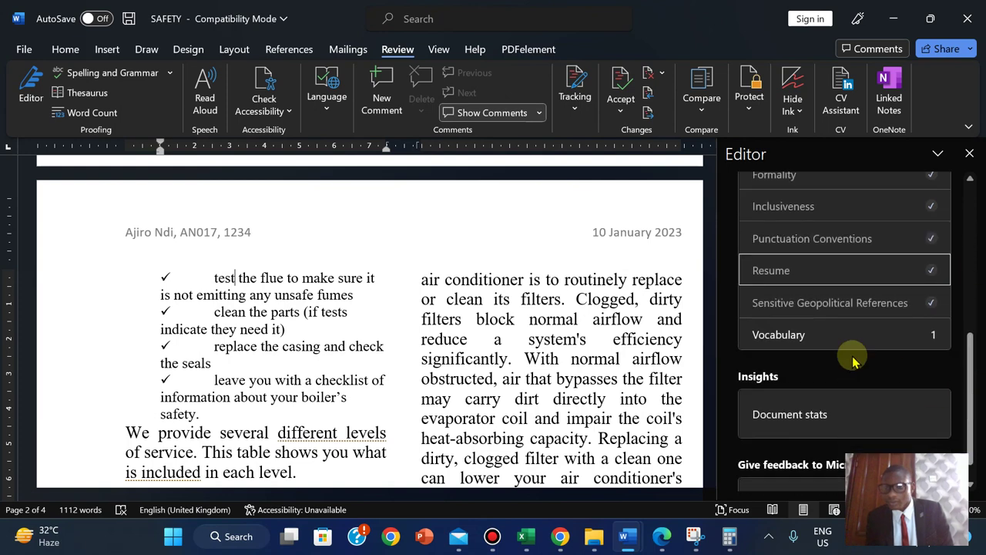
pyautogui.click(819, 342)
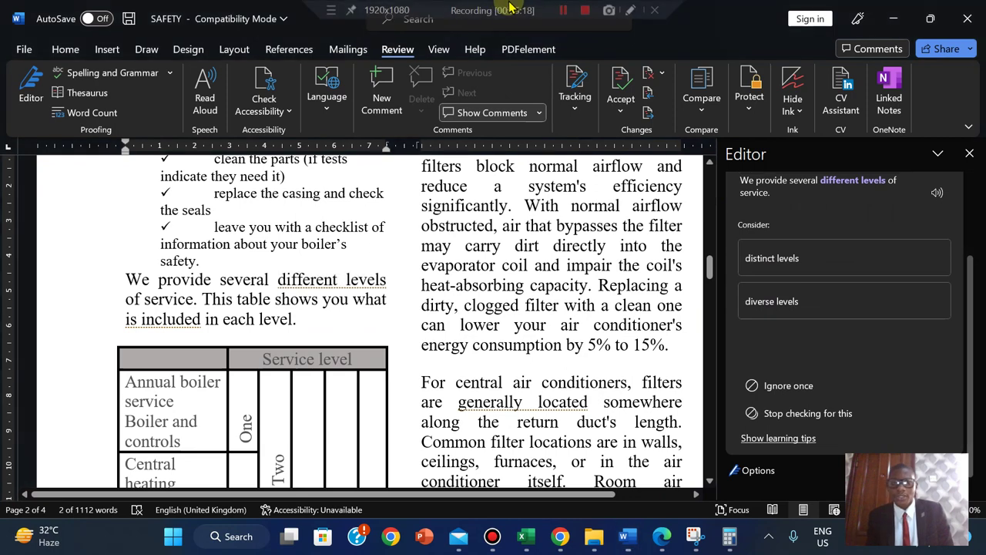
pyautogui.click(561, 10)
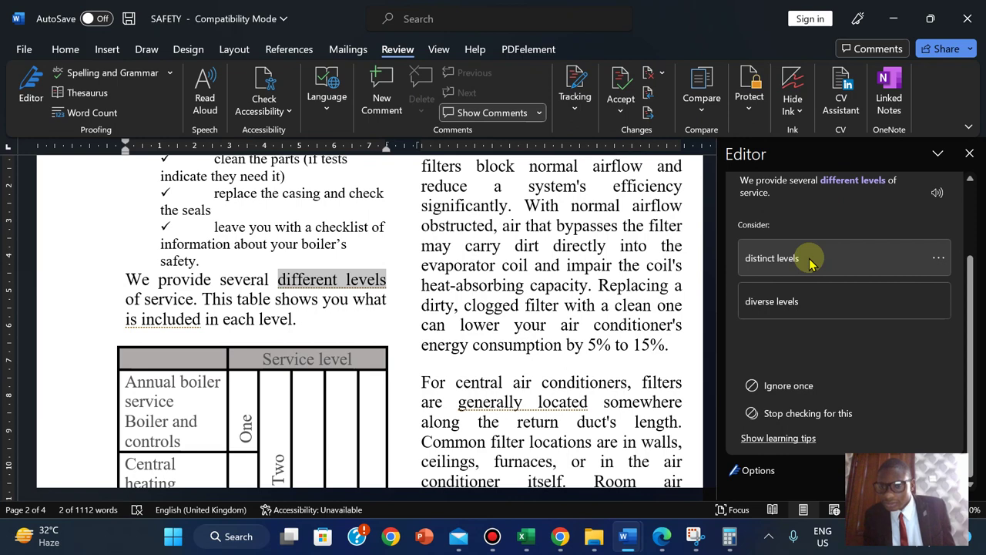
pyautogui.click(793, 385)
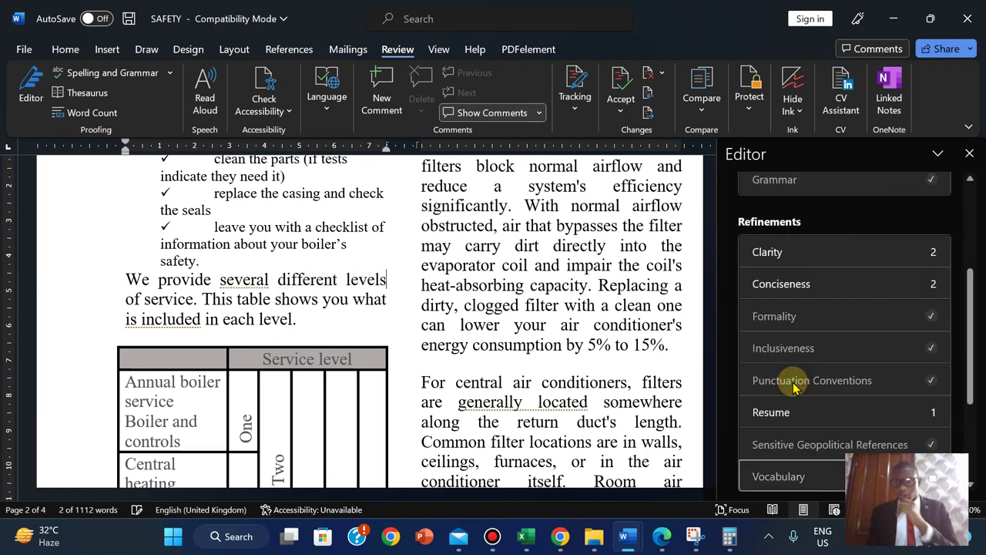
pyautogui.click(869, 413)
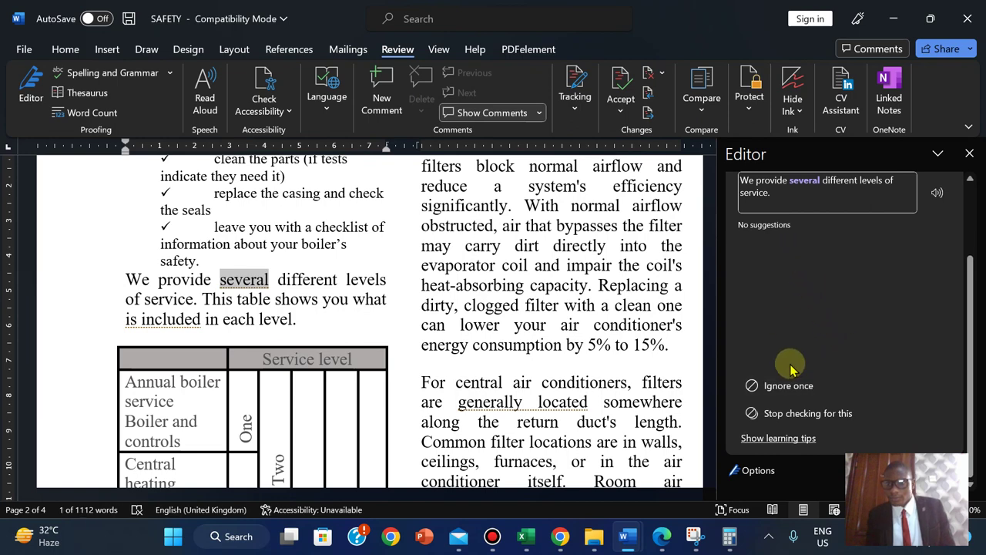
pyautogui.click(784, 385)
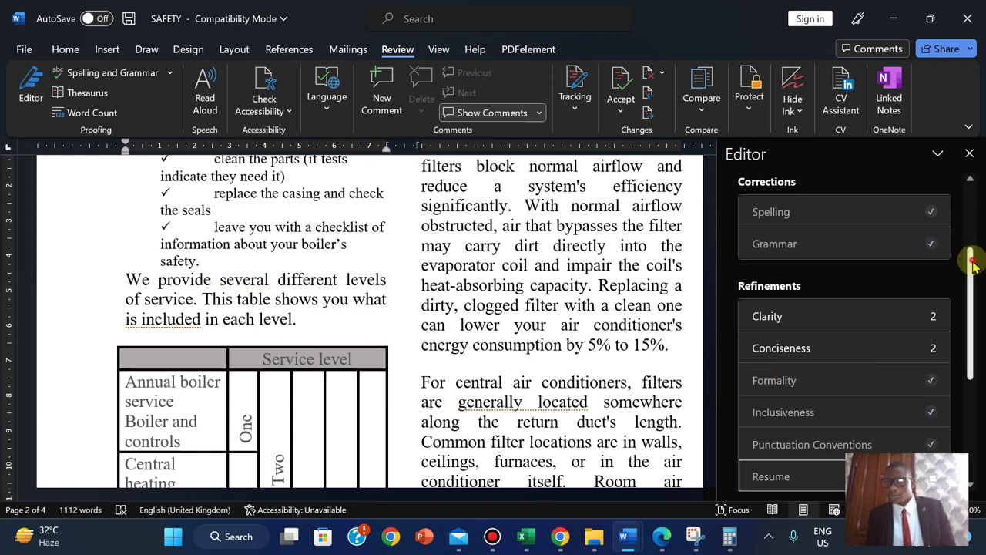
# Ignore the clarity and conciseness suggestions: 'is included', 'be evacuated', 'are always safe', 'generally located'.
pyautogui.scroll(3, 974, 260)
pyautogui.scroll(-3, 975, 166)
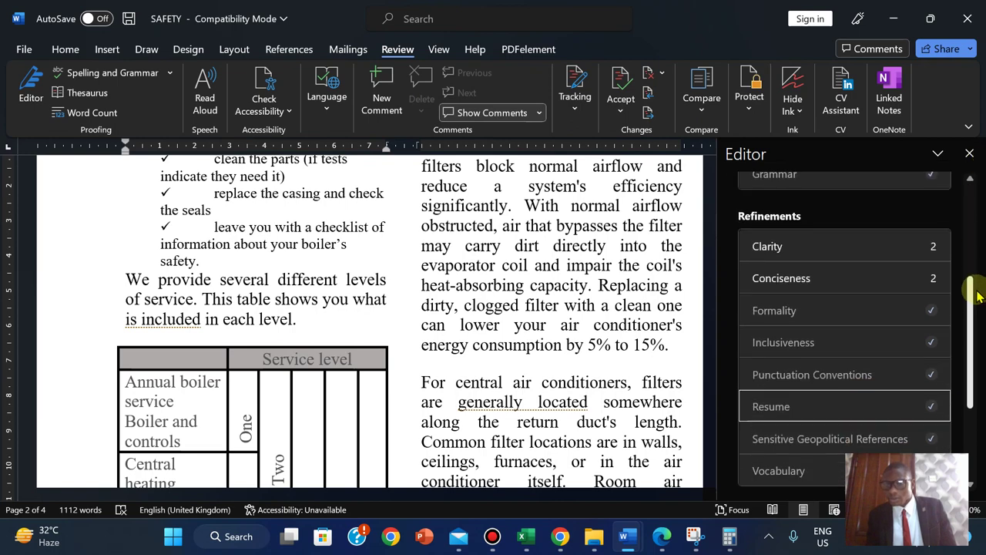
pyautogui.click(793, 254)
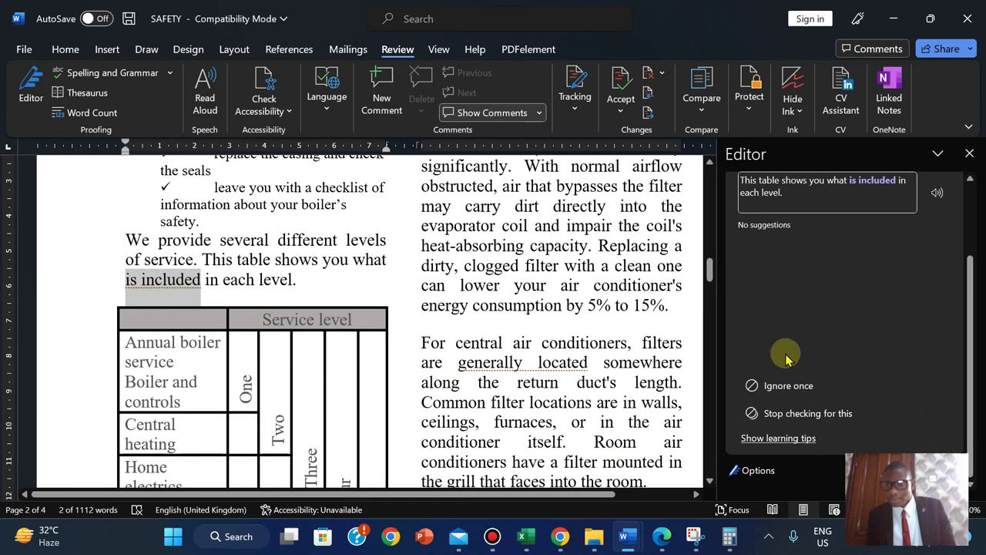
pyautogui.click(780, 385)
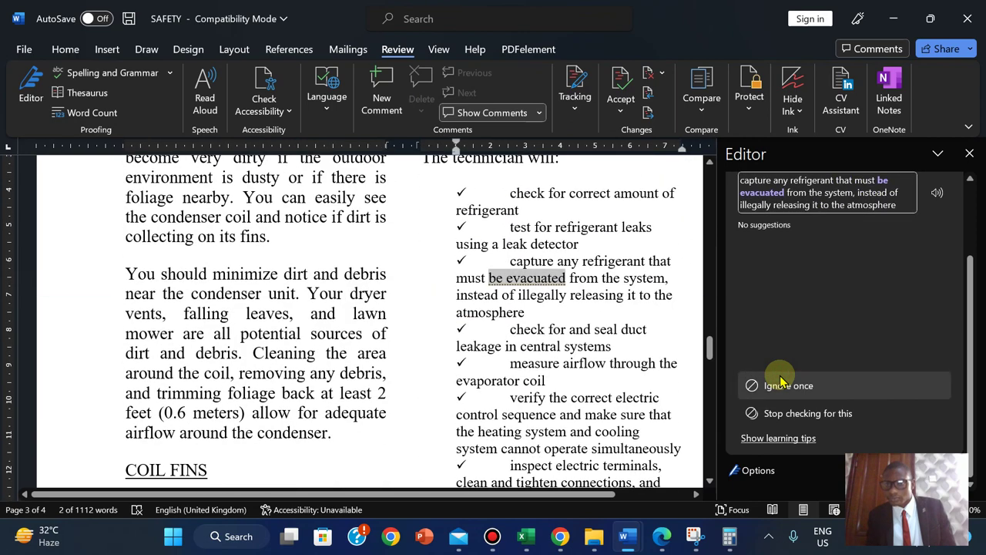
pyautogui.click(780, 380)
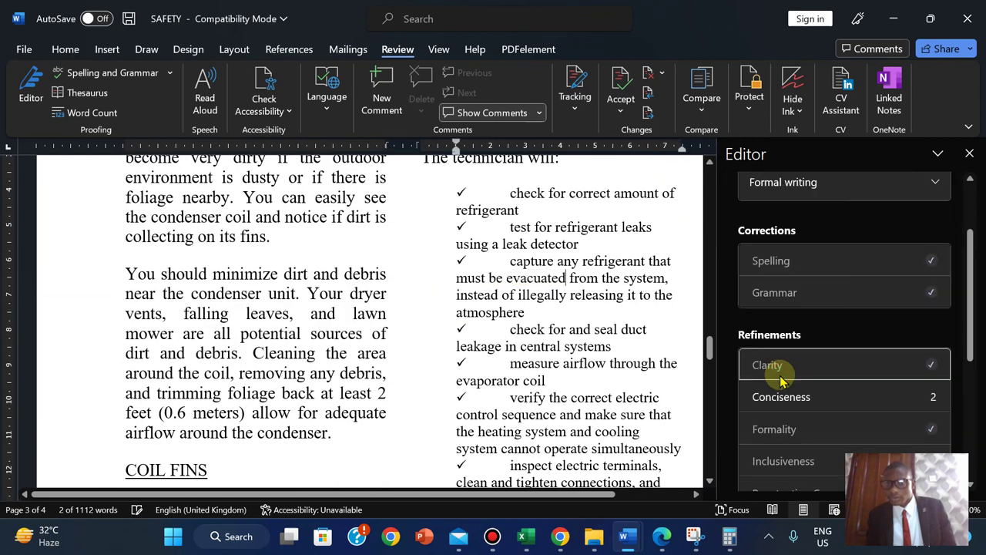
pyautogui.click(872, 399)
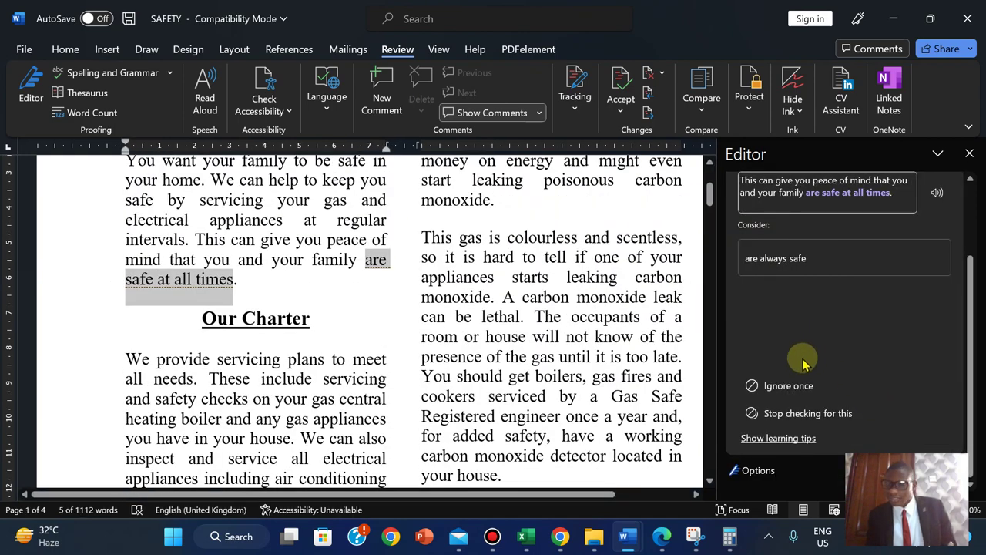
pyautogui.click(782, 384)
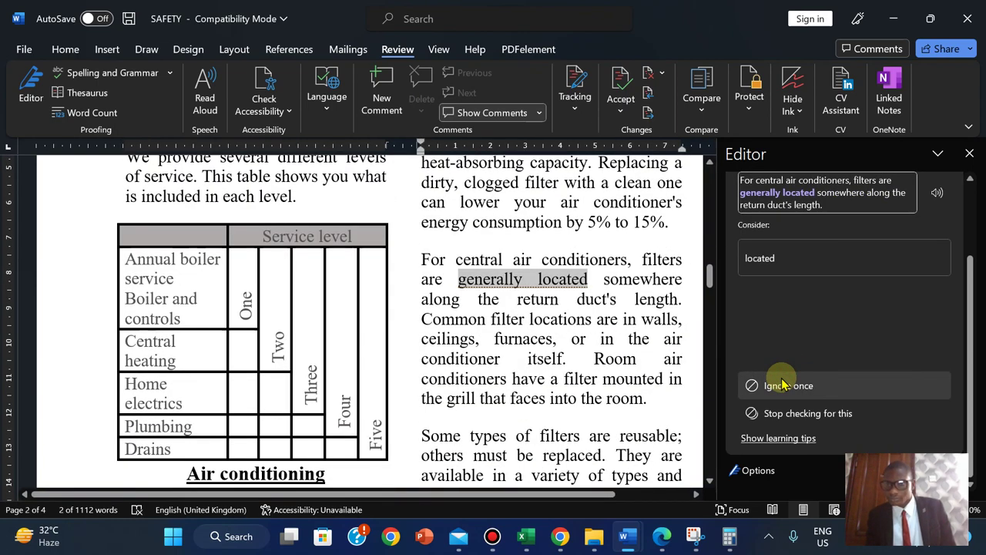
pyautogui.click(781, 384)
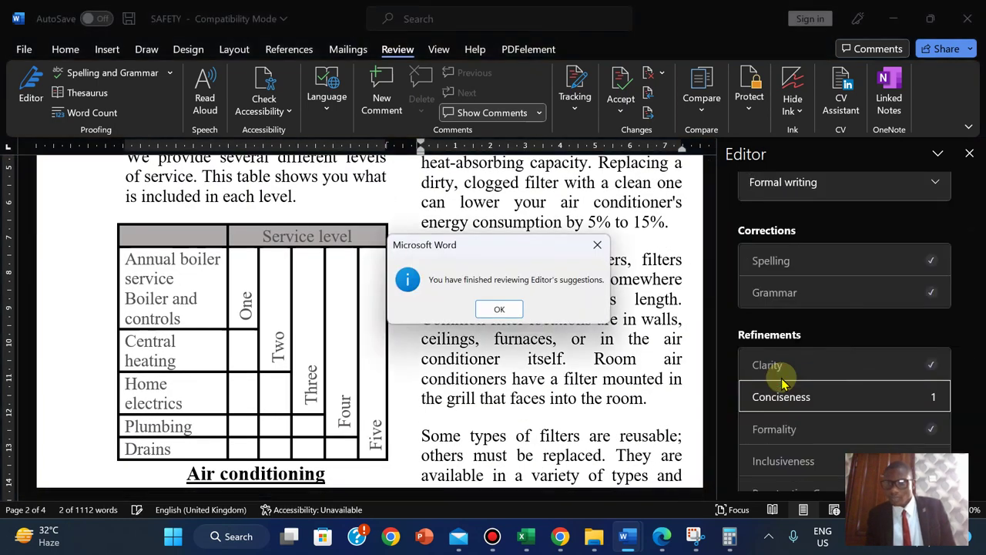
# Acknowledge the finished 100% review and close the Editor pane.
pyautogui.click(497, 310)
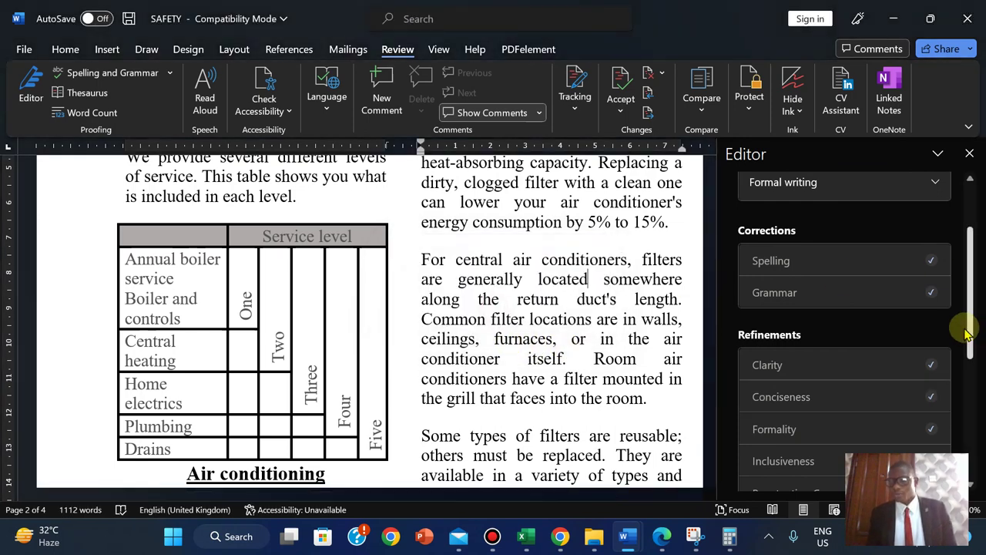
pyautogui.moveTo(969, 332); pyautogui.dragTo(969, 285)
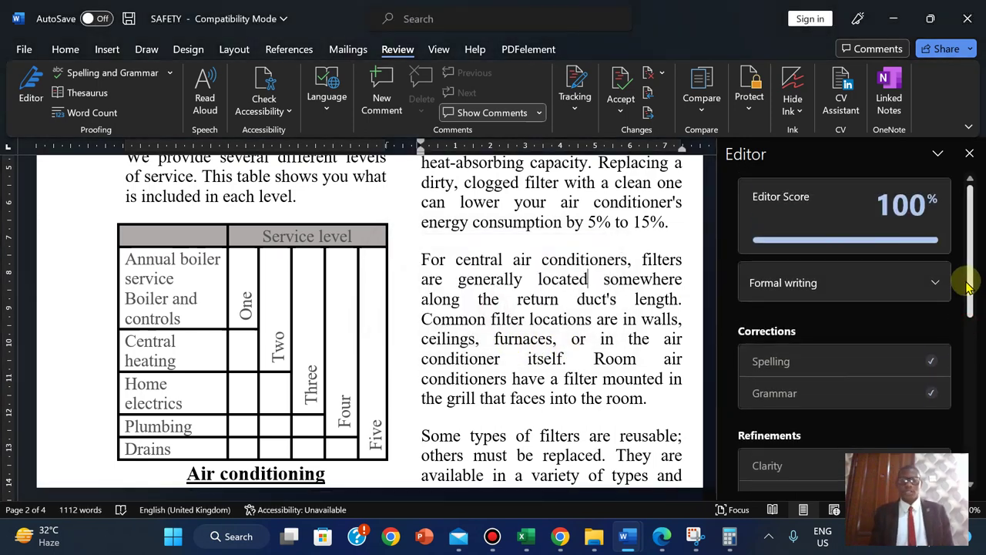
pyautogui.click(969, 154)
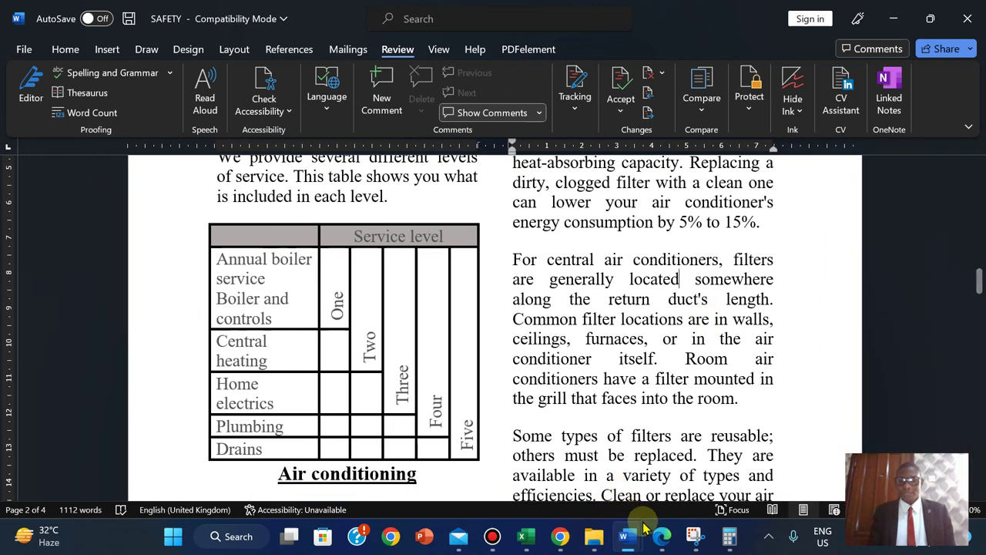
# Highlight task 9's 'Spell check and proofread the document.' green in the question paper PDF.
pyautogui.click(661, 536)
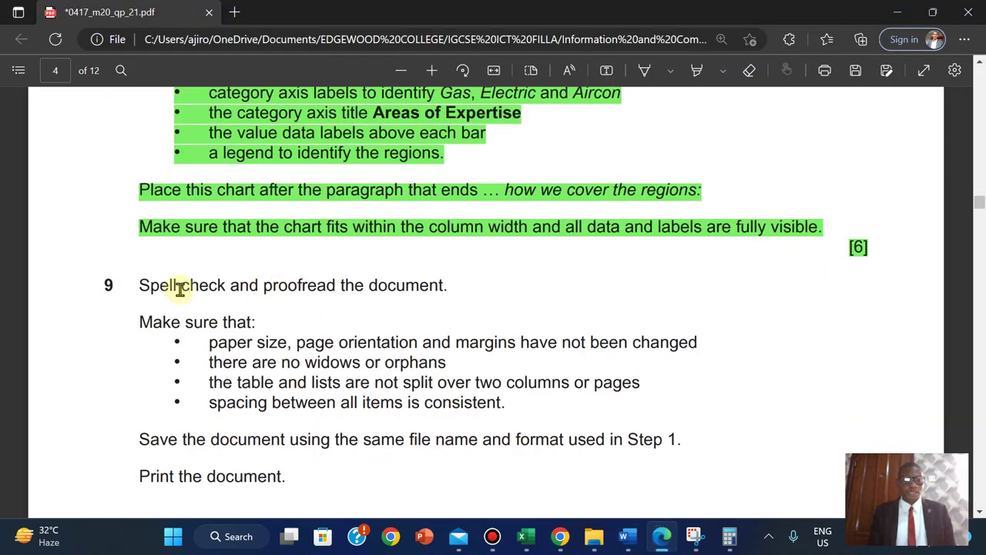
pyautogui.moveTo(140, 285); pyautogui.dragTo(450, 285)
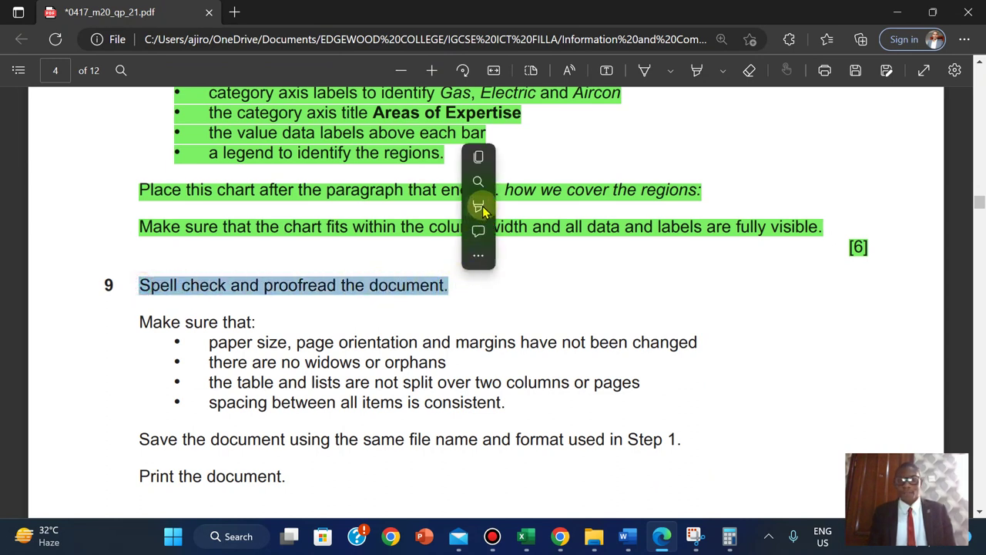
pyautogui.moveTo(540, 206)
pyautogui.click(639, 230)
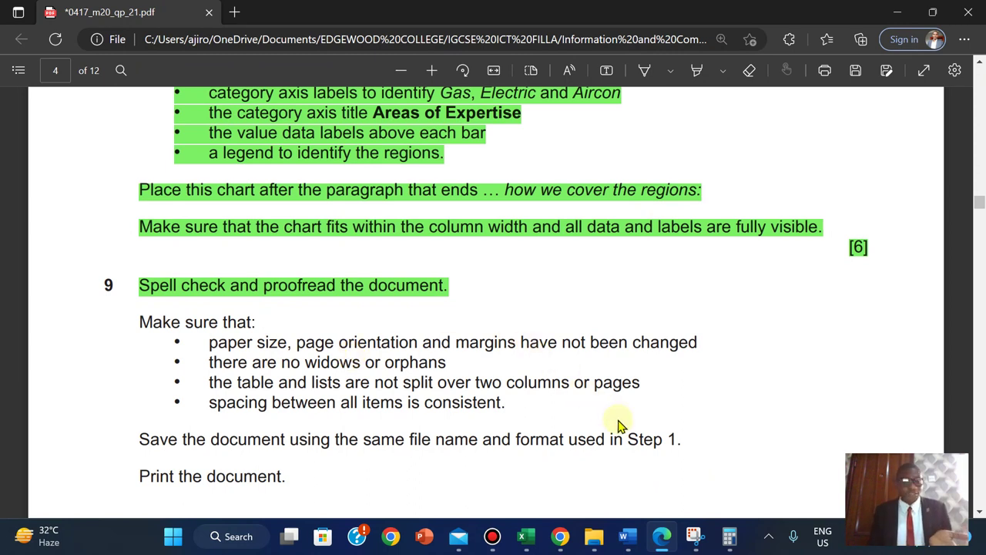
pyautogui.moveTo(628, 536)
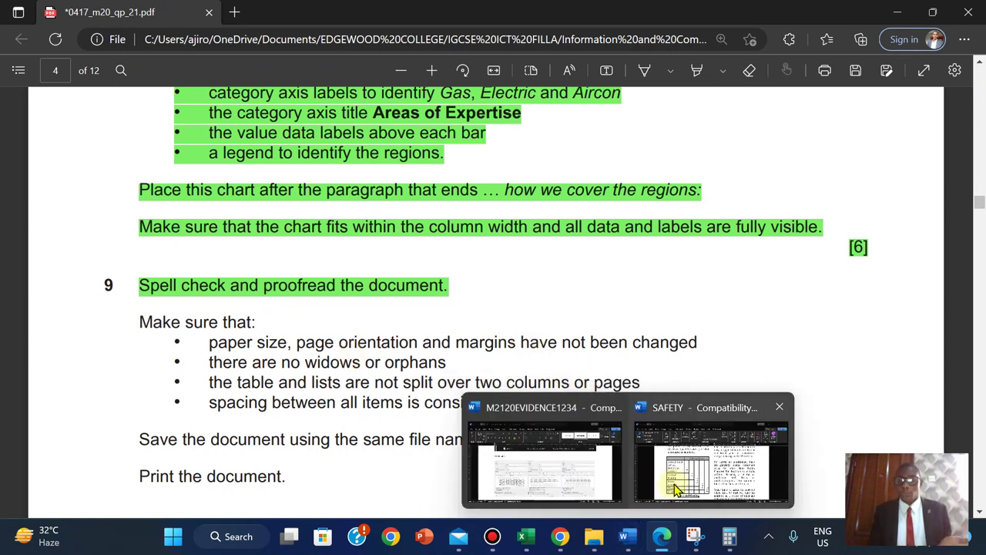
pyautogui.click(863, 397)
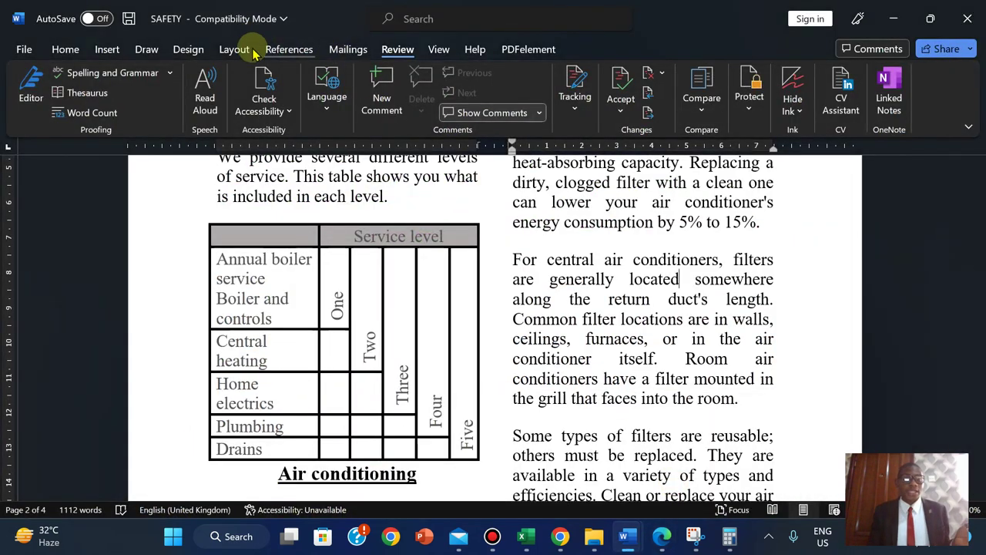
# Verify in Page Setup that SAFETY is A4, portrait, with 2.54 cm margins, changing nothing.
pyautogui.click(240, 51)
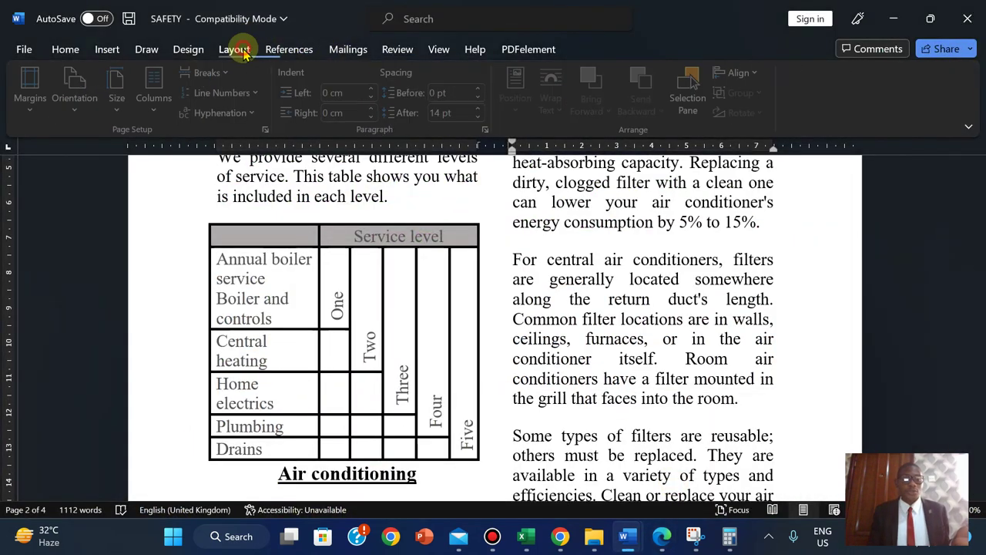
pyautogui.click(268, 130)
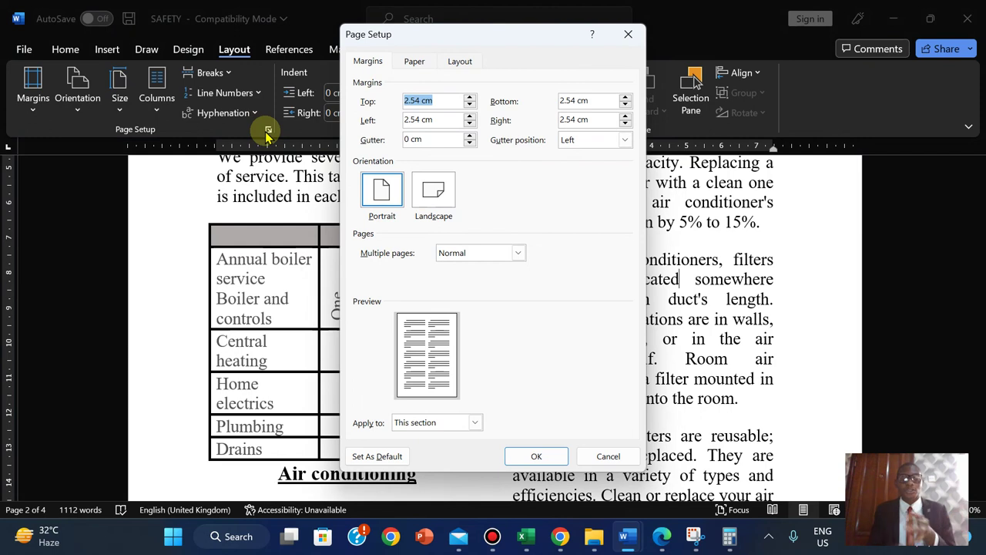
pyautogui.click(414, 63)
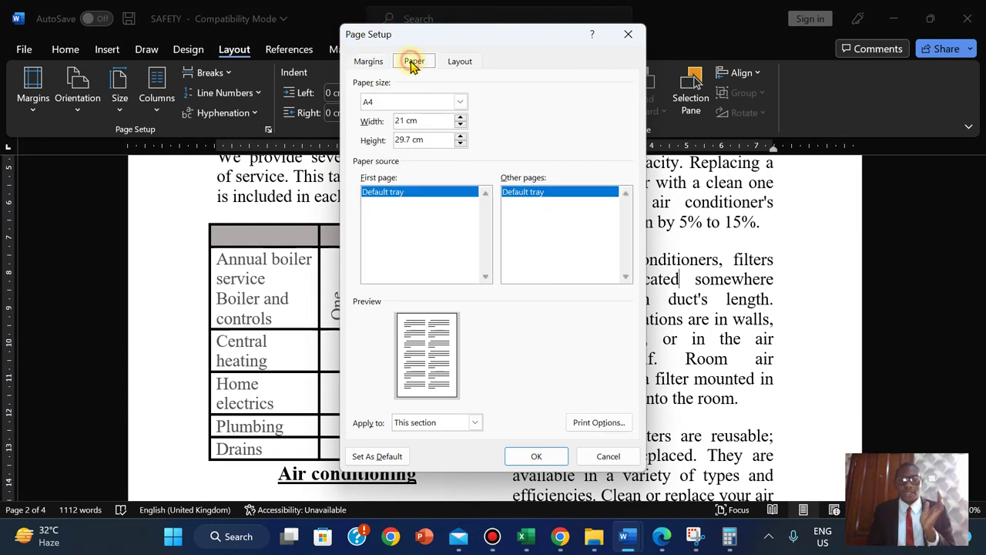
pyautogui.click(364, 63)
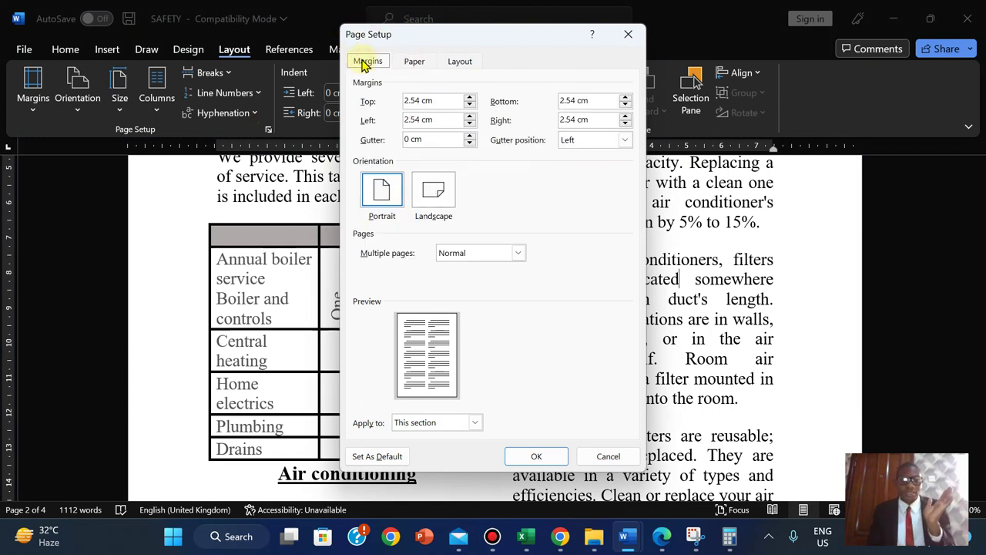
pyautogui.click(599, 459)
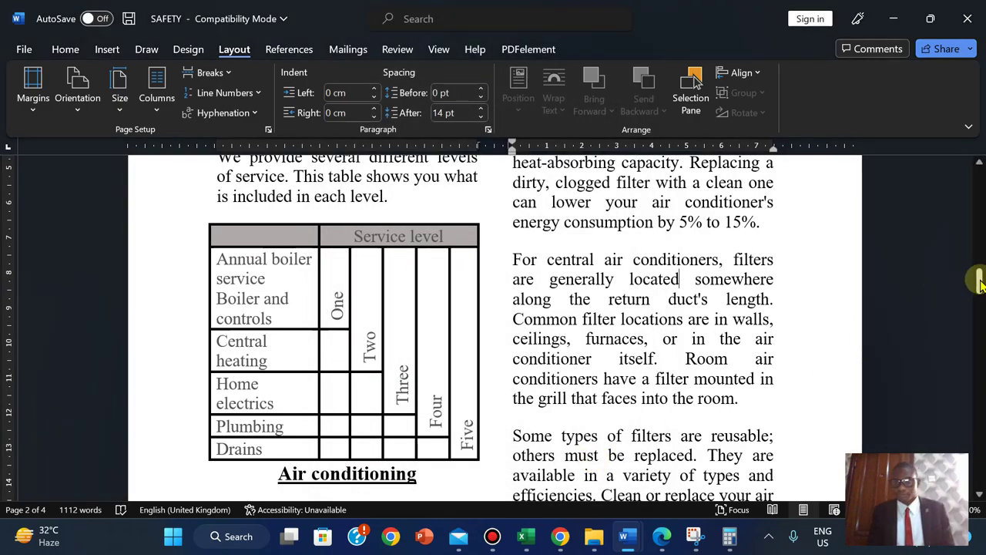
pyautogui.moveTo(980, 281); pyautogui.dragTo(968, 150)
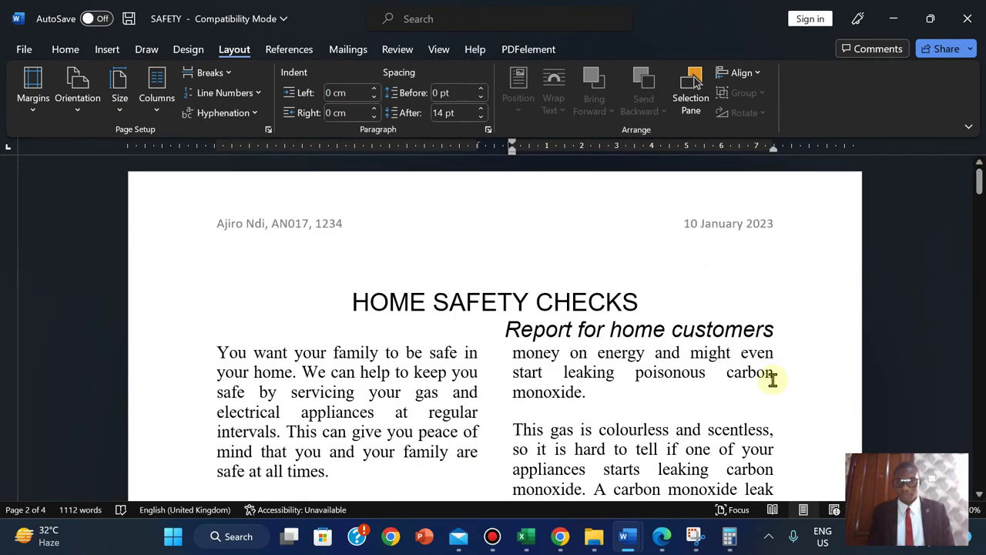
pyautogui.click(660, 534)
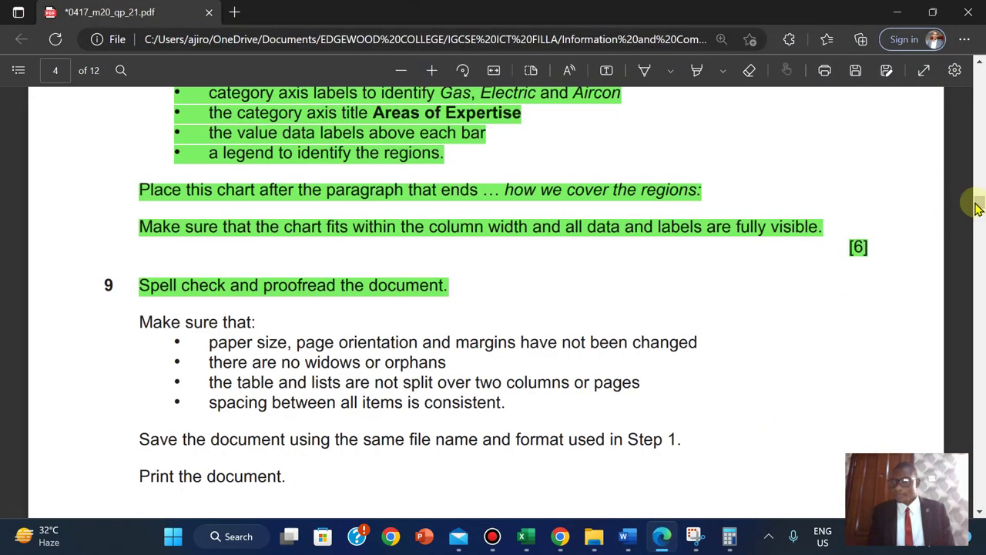
# Scroll the question paper to reread task 9's PRINTOUT 1 requirements, then return to SAFETY.
pyautogui.moveTo(976, 182); pyautogui.dragTo(965, 127)
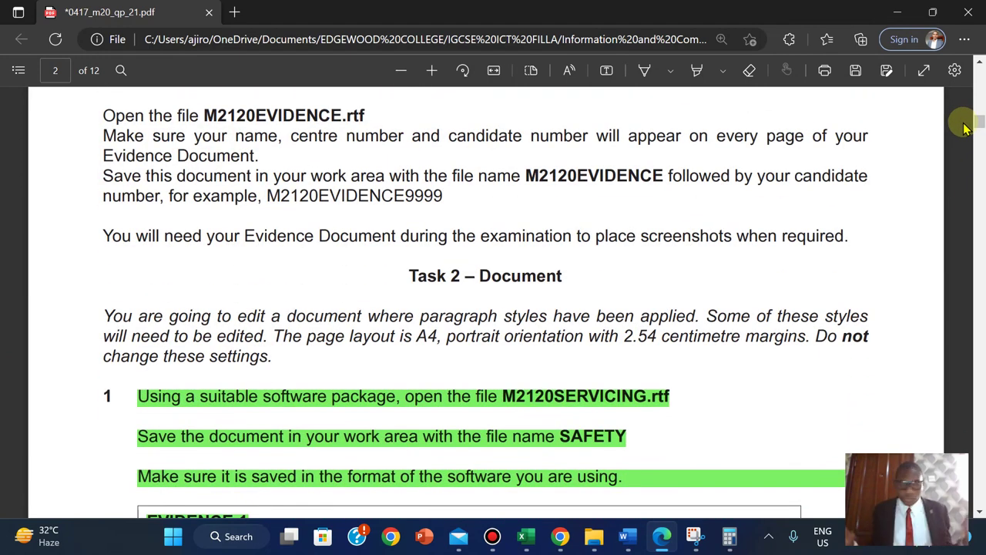
pyautogui.moveTo(976, 127); pyautogui.dragTo(961, 214)
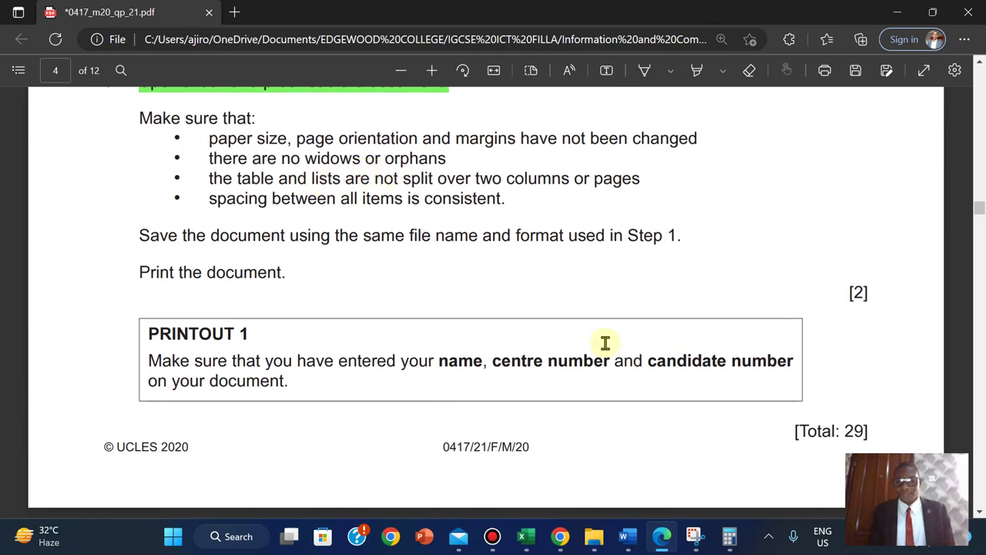
pyautogui.moveTo(627, 536)
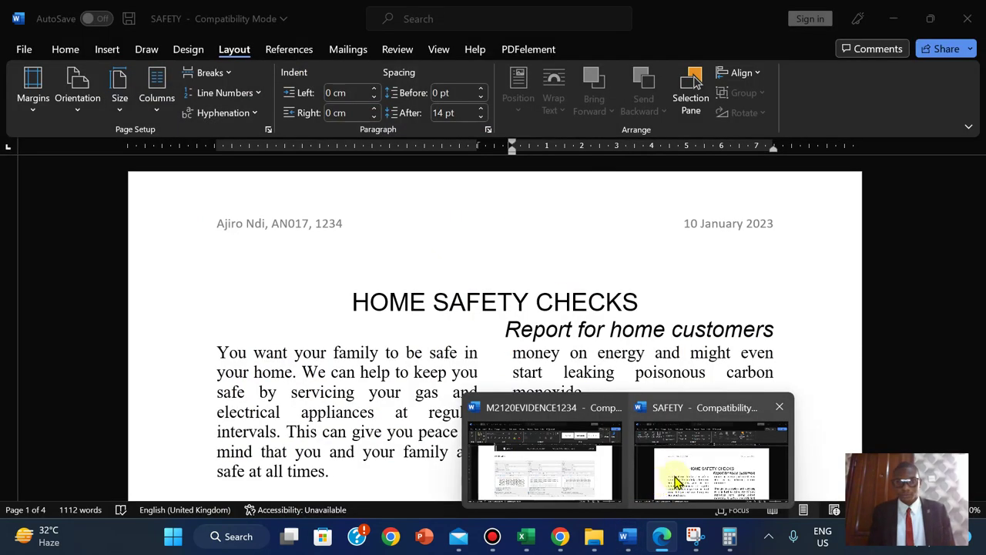
pyautogui.click(667, 483)
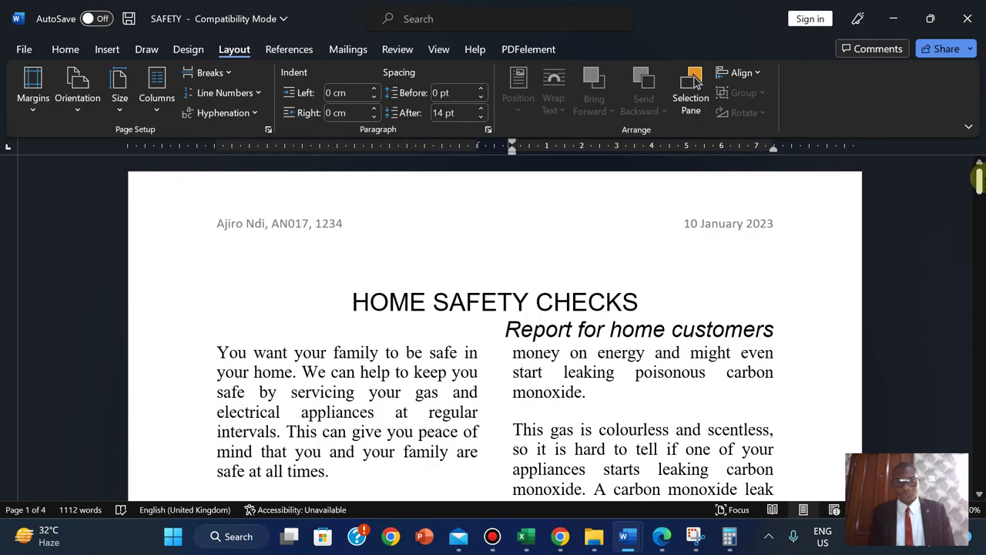
pyautogui.scroll(-15, 696, 82)
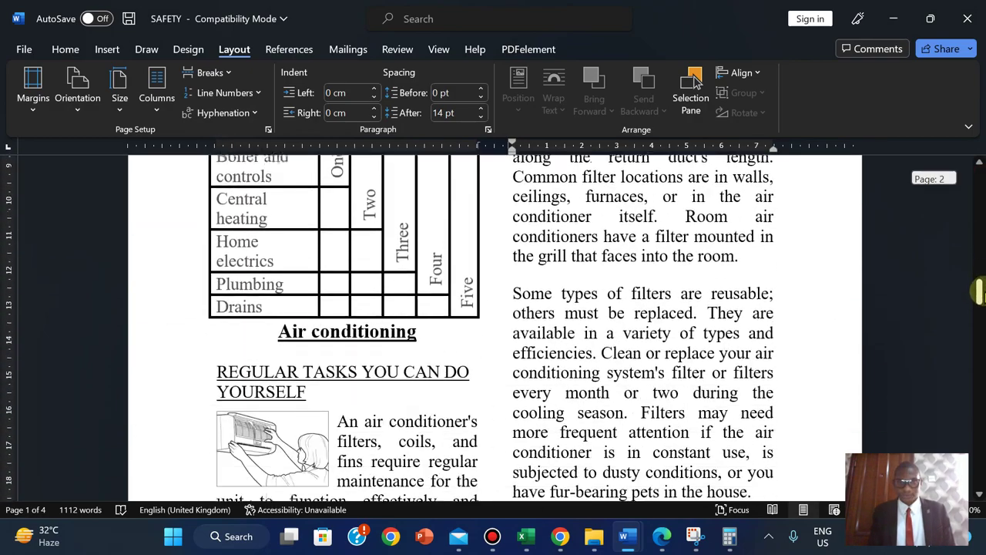
pyautogui.scroll(-10, 695, 82)
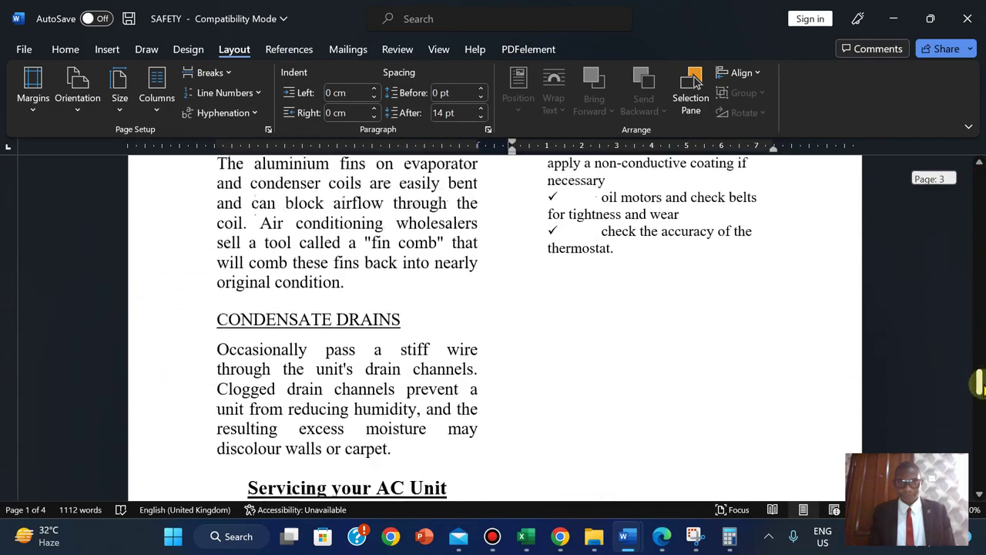
pyautogui.scroll(-10, 696, 83)
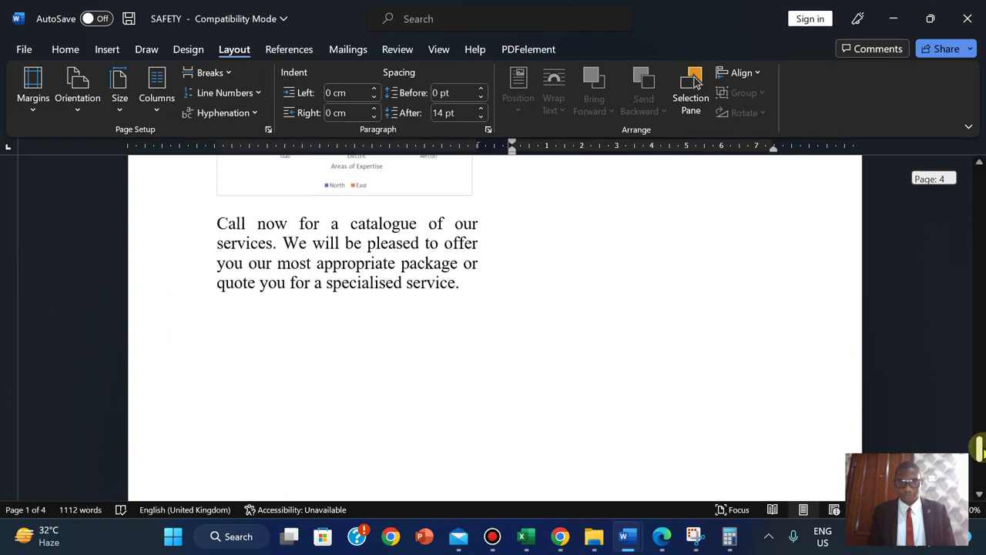
pyautogui.moveTo(980, 445); pyautogui.dragTo(977, 385)
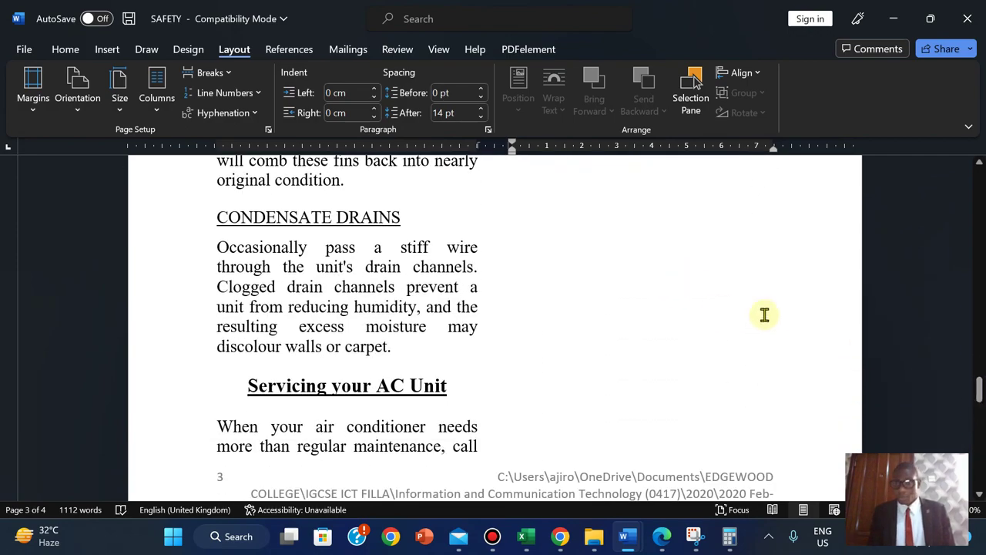
pyautogui.click(841, 505)
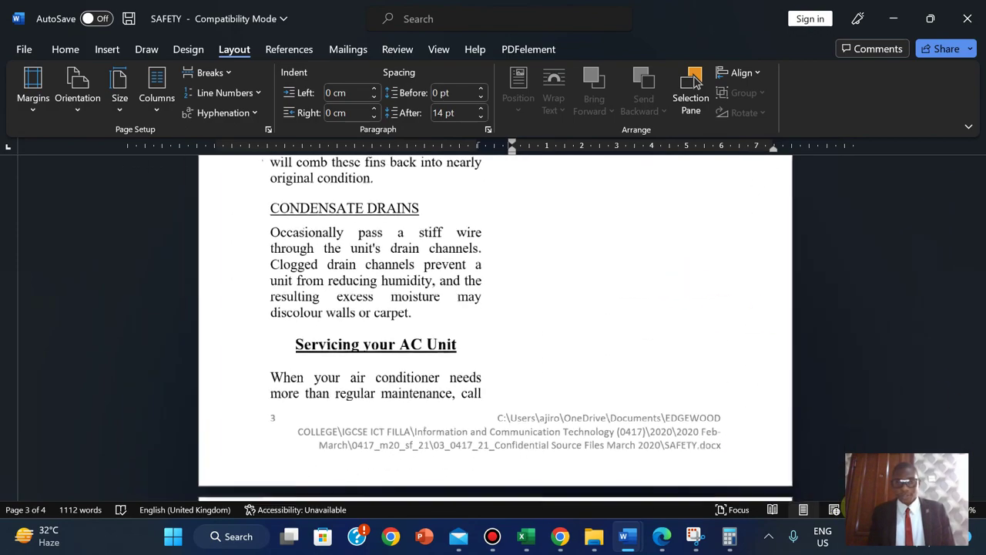
pyautogui.click(841, 505)
pyautogui.click(841, 505)
pyautogui.click(841, 505)
pyautogui.click(841, 505)
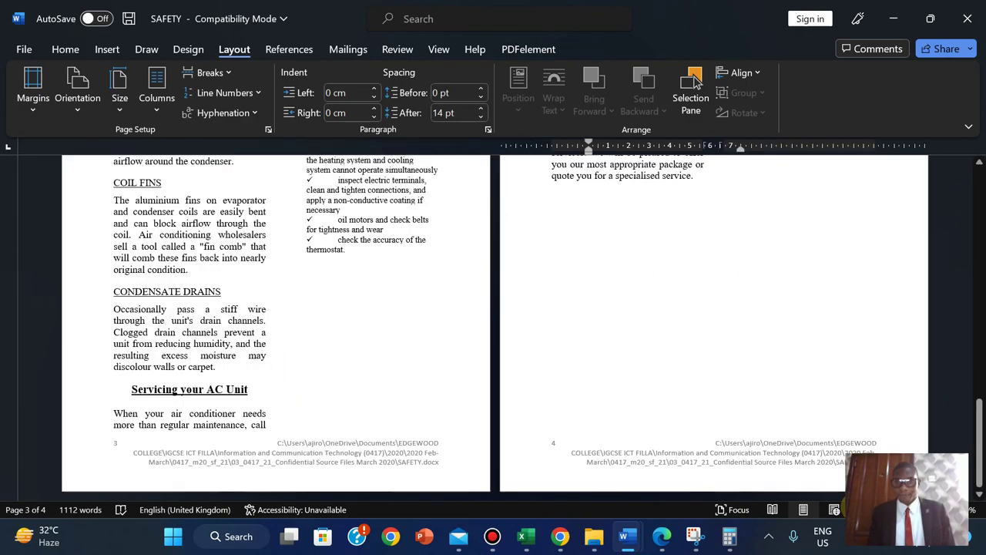
pyautogui.moveTo(980, 425)
pyautogui.mouseDown()
pyautogui.moveTo(969, 420)
pyautogui.moveTo(975, 391)
pyautogui.moveTo(977, 414)
pyautogui.mouseUp()
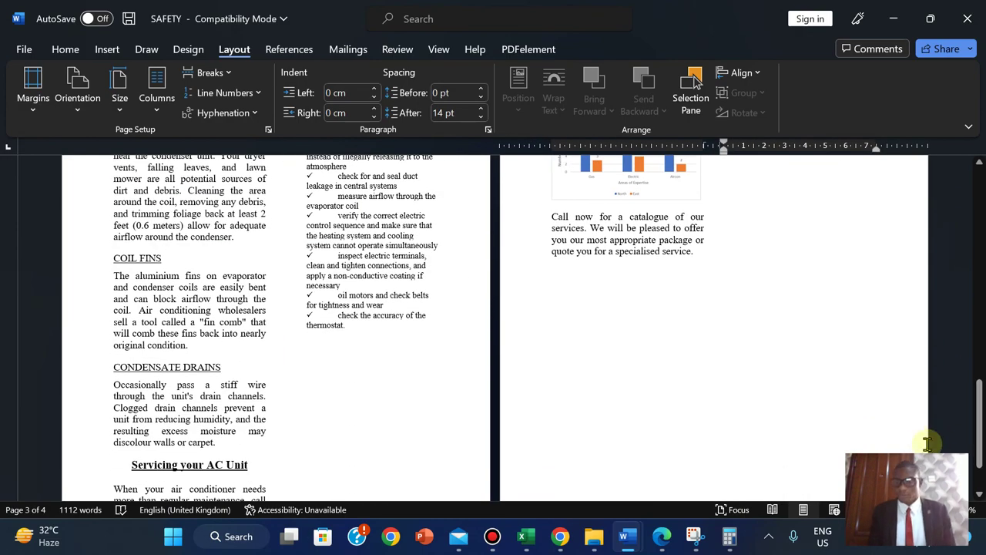
pyautogui.keyDown('ctrl'); pyautogui.scroll(5, 695, 82); pyautogui.keyUp('ctrl')
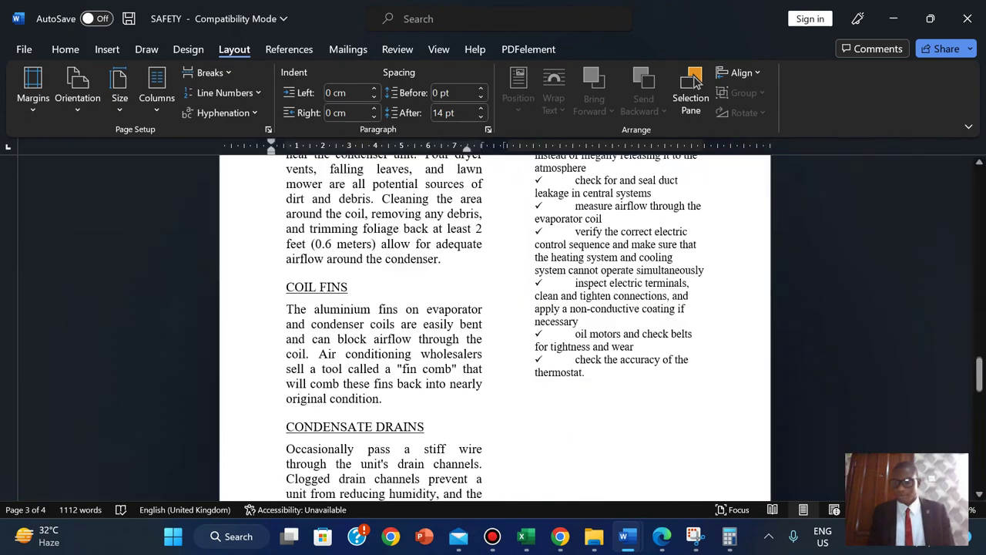
pyautogui.moveTo(978, 374); pyautogui.dragTo(943, 406)
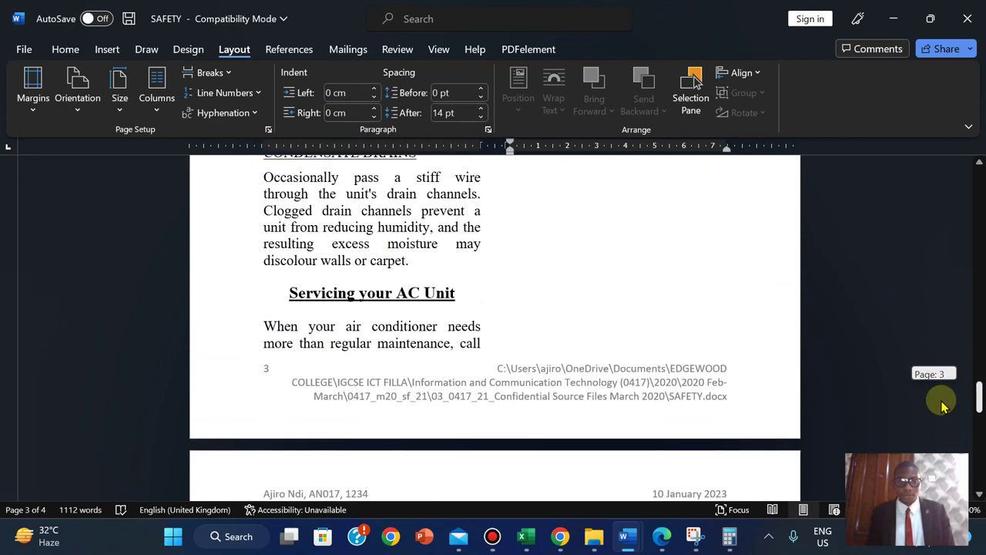
pyautogui.click(661, 536)
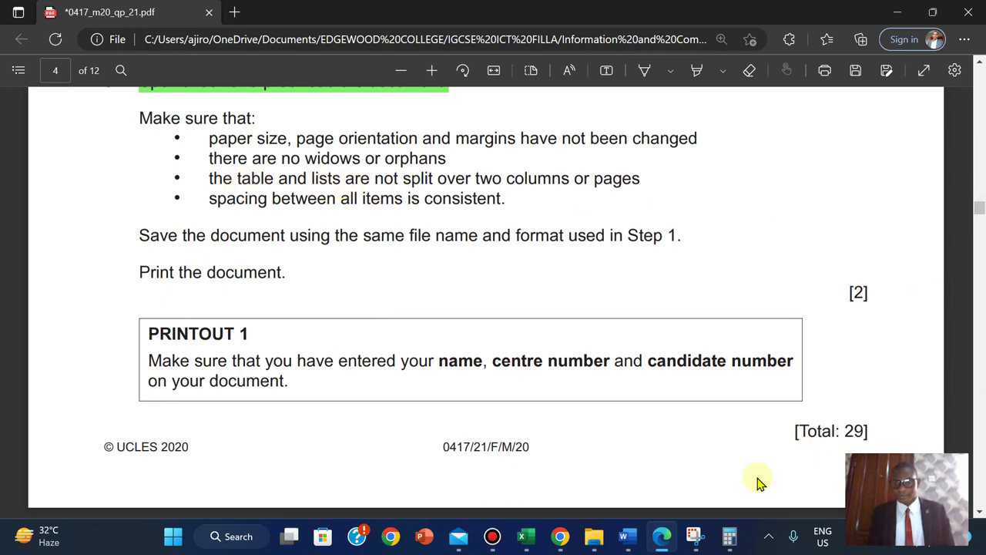
pyautogui.moveTo(627, 535)
pyautogui.click(697, 470)
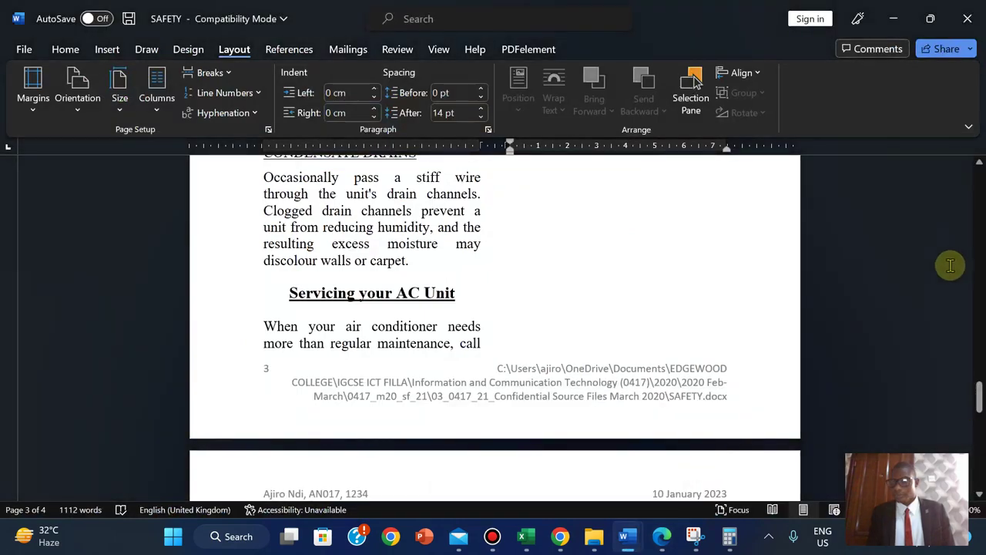
pyautogui.moveTo(979, 375); pyautogui.dragTo(900, 251)
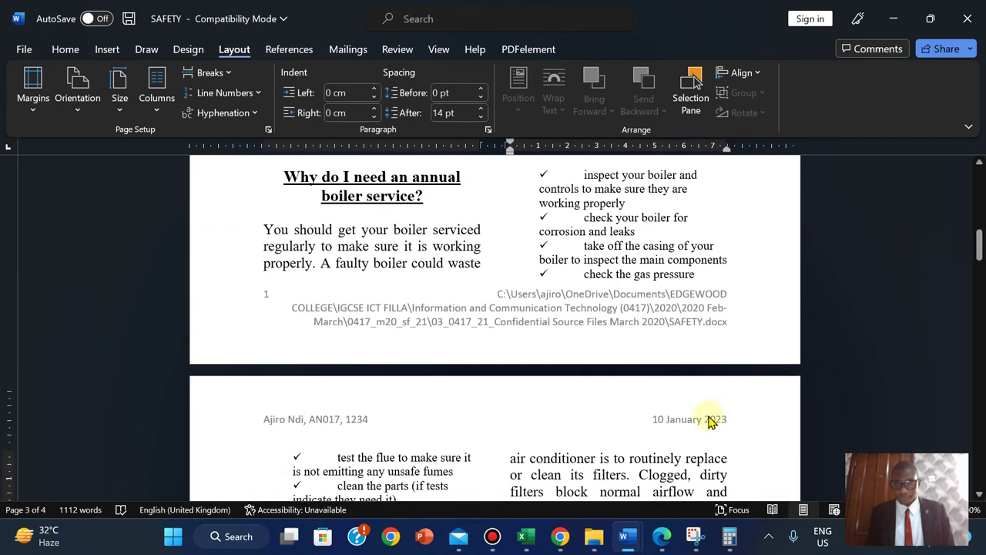
pyautogui.click(664, 532)
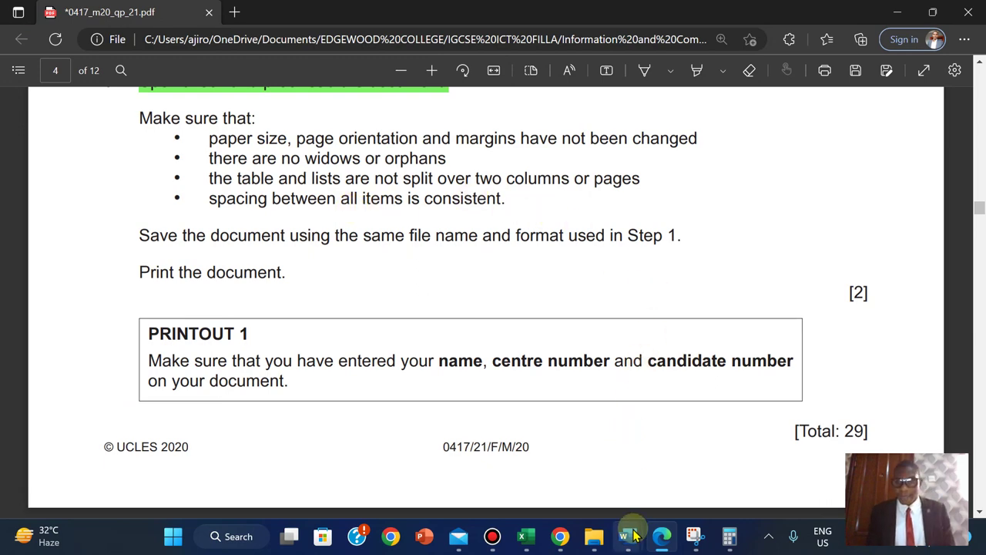
pyautogui.moveTo(628, 535)
pyautogui.click(704, 452)
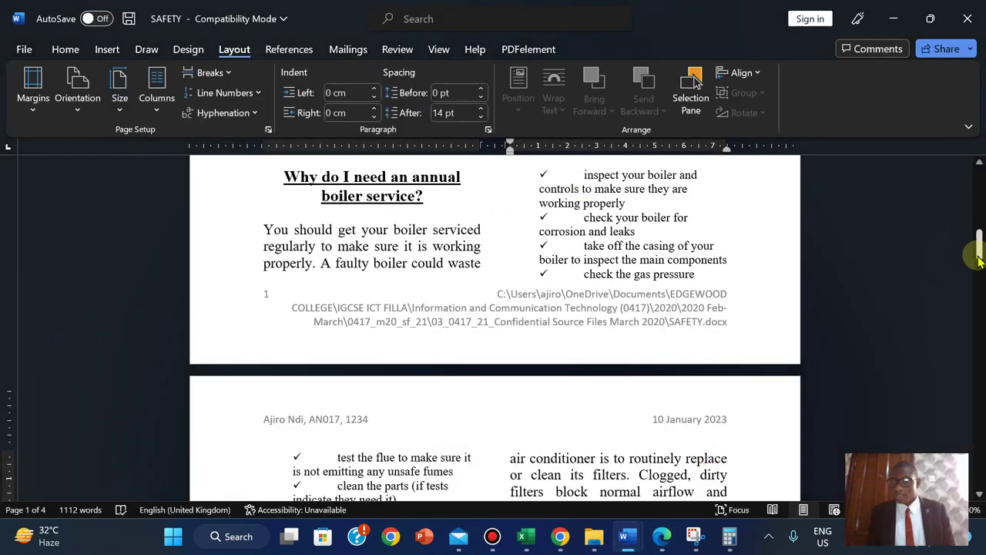
pyautogui.moveTo(978, 251); pyautogui.dragTo(978, 240)
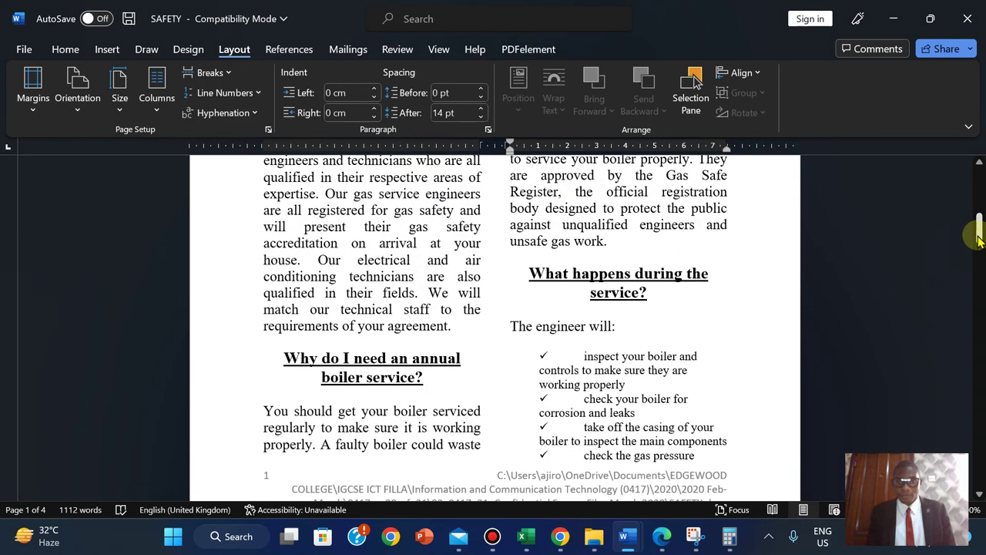
# Add a line break after 'unsafe gas work.' to push the service heading and checklist to the next page.
pyautogui.click(534, 257)
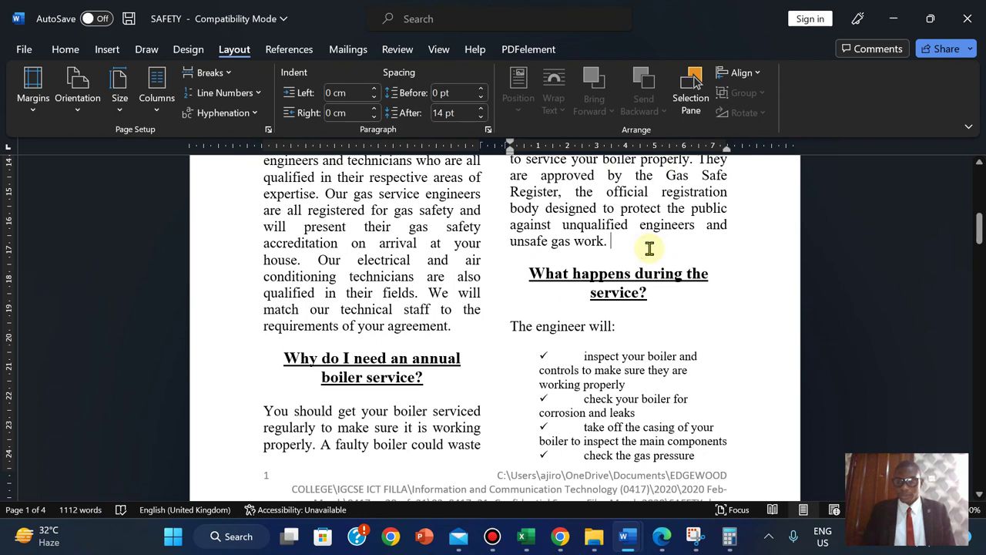
pyautogui.press('Return')
pyautogui.press('Return')
pyautogui.press('Return')
pyautogui.press('Return')
pyautogui.press('Return')
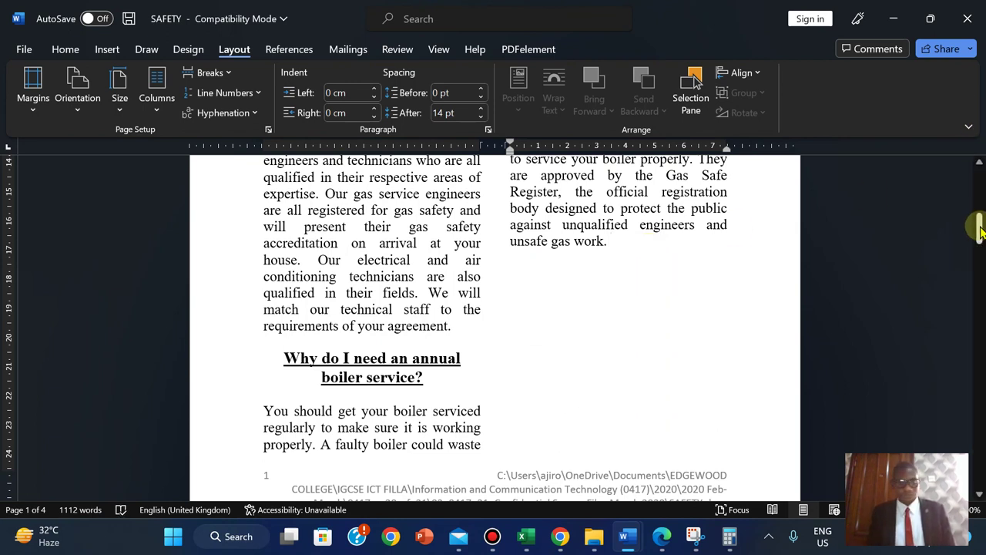
pyautogui.moveTo(980, 232); pyautogui.dragTo(916, 167)
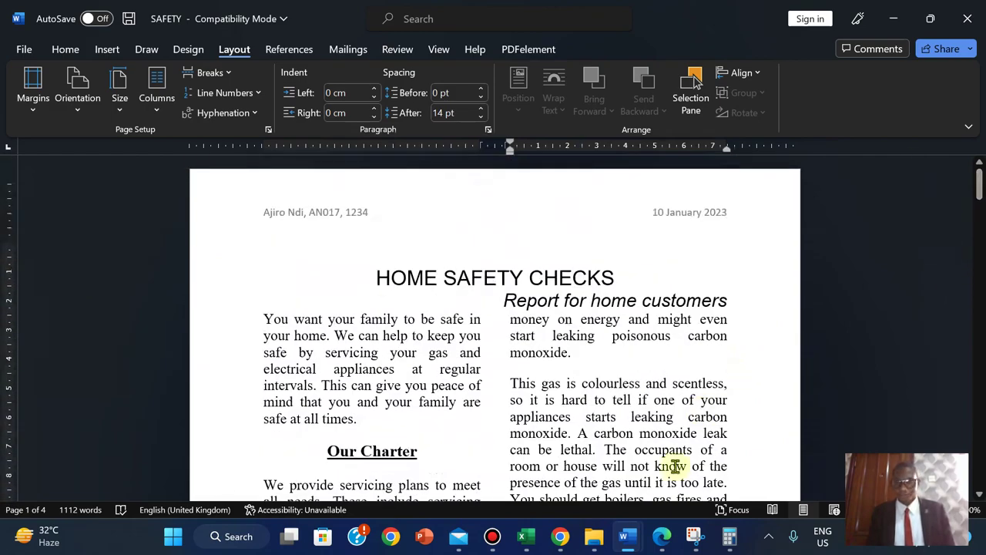
# Glance at the question paper, then scroll through the SAFETY report in Word.
pyautogui.click(662, 537)
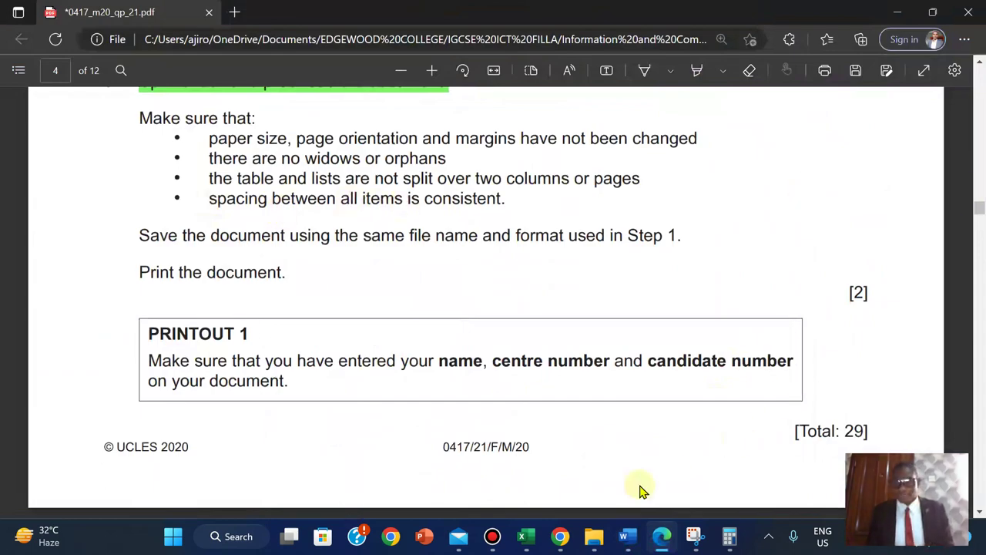
pyautogui.moveTo(629, 537)
pyautogui.click(691, 444)
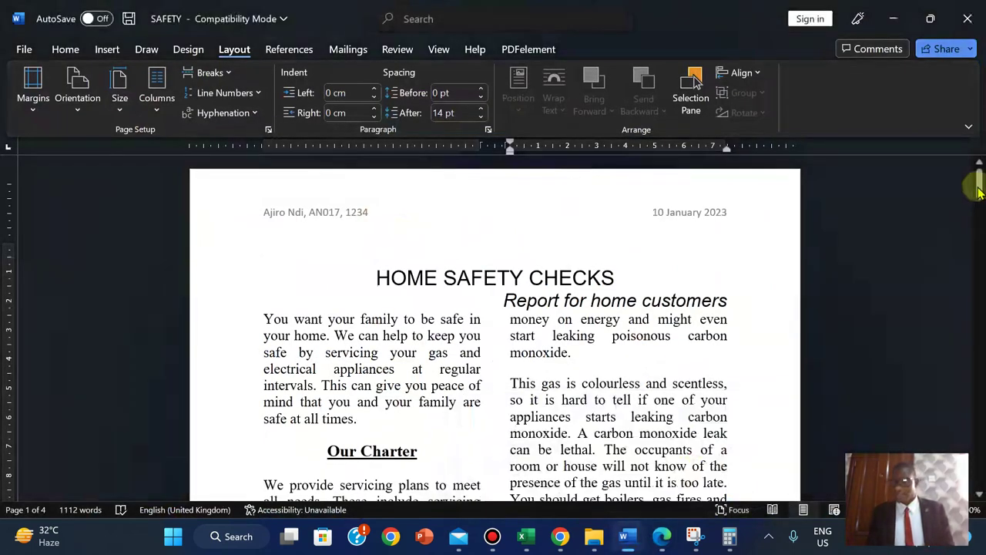
pyautogui.moveTo(976, 176); pyautogui.dragTo(978, 265)
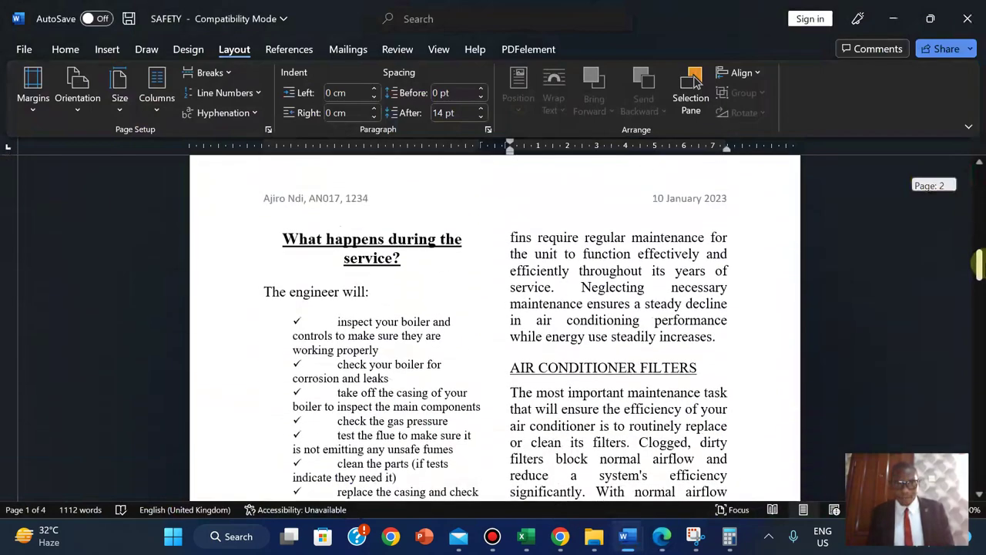
pyautogui.moveTo(978, 302); pyautogui.dragTo(978, 414)
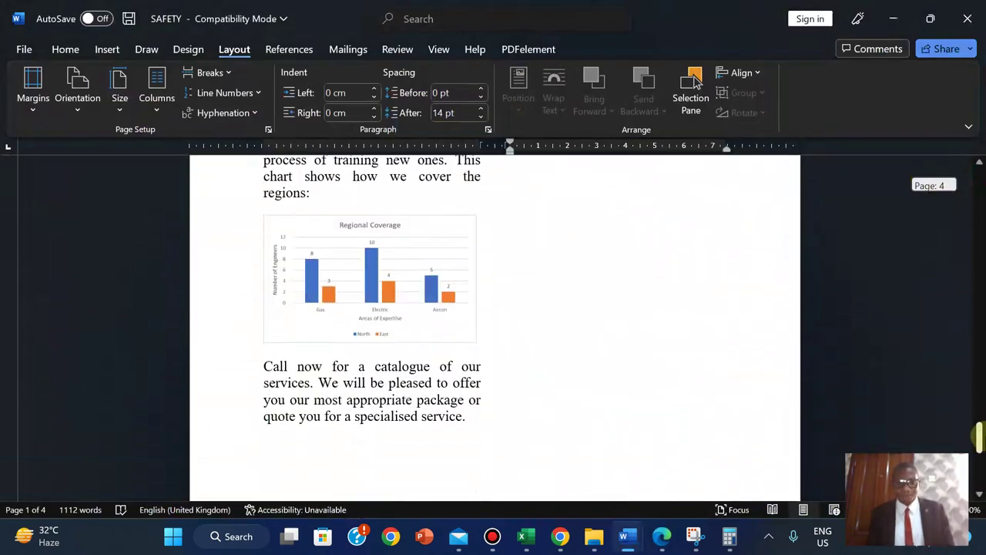
# Reread task 9 in the question paper, then return to SAFETY and open File.
pyautogui.click(662, 537)
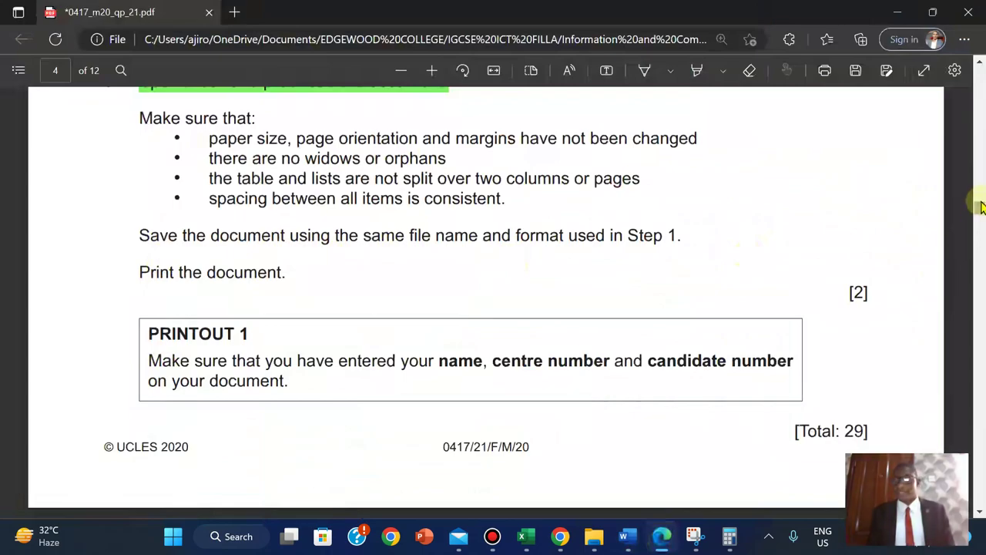
pyautogui.moveTo(980, 210); pyautogui.dragTo(955, 211)
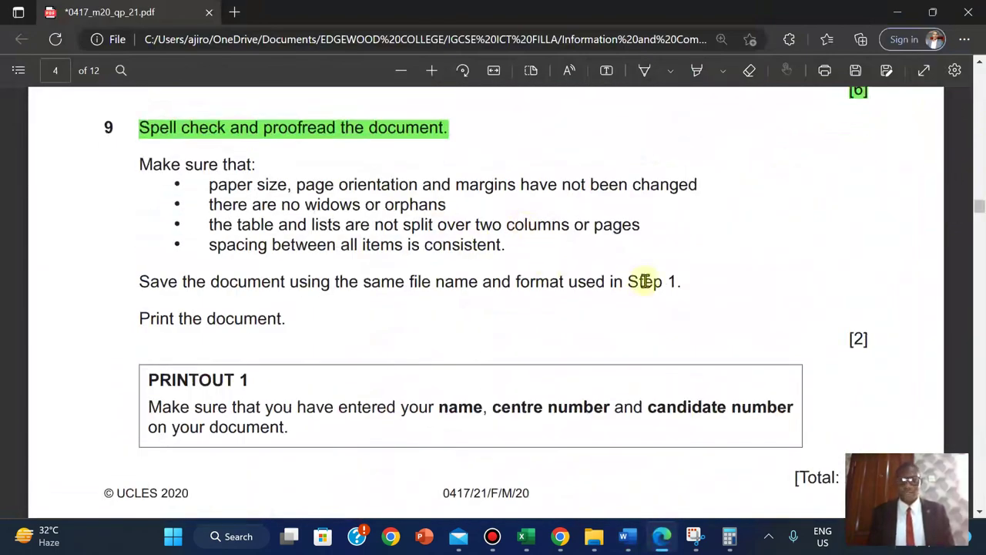
pyautogui.moveTo(628, 538)
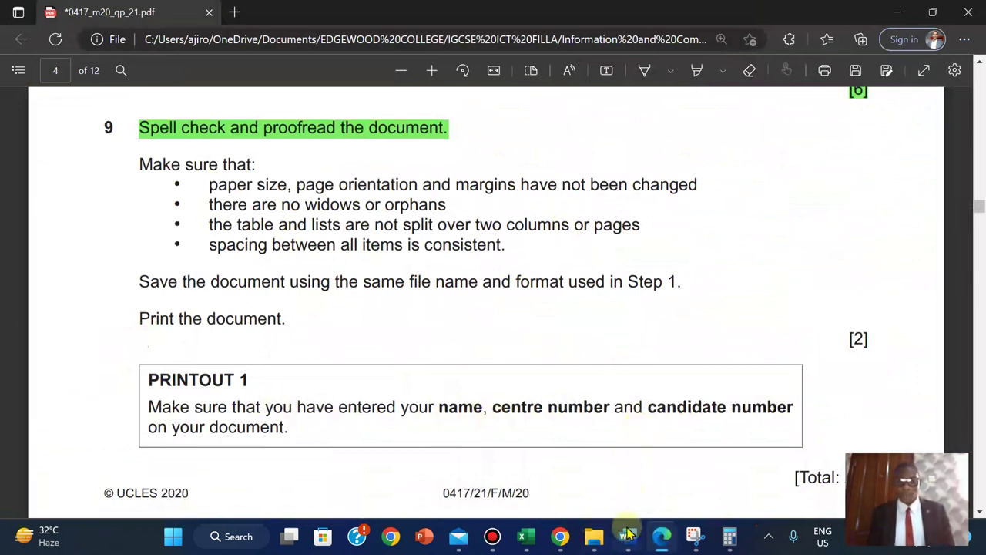
pyautogui.click(640, 467)
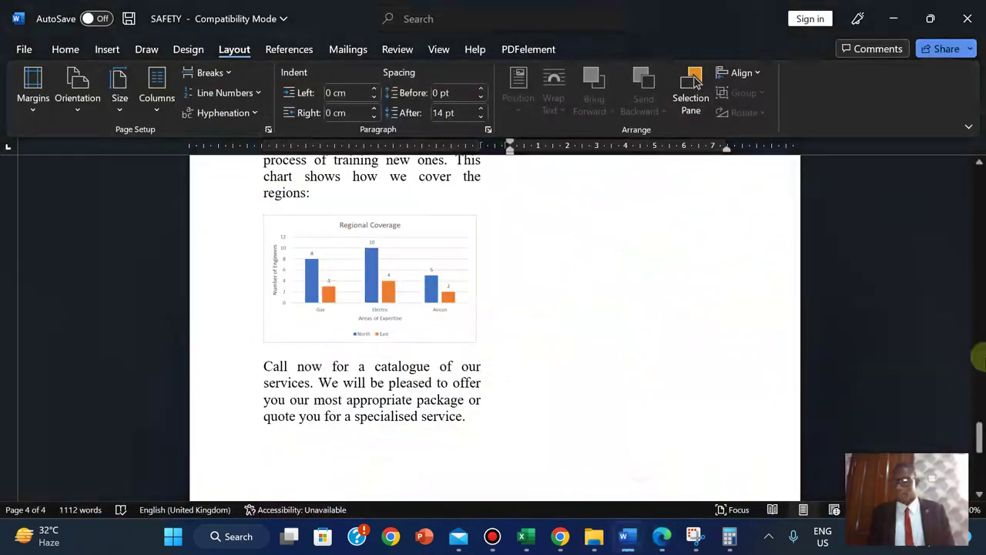
pyautogui.moveTo(979, 455); pyautogui.dragTo(977, 347)
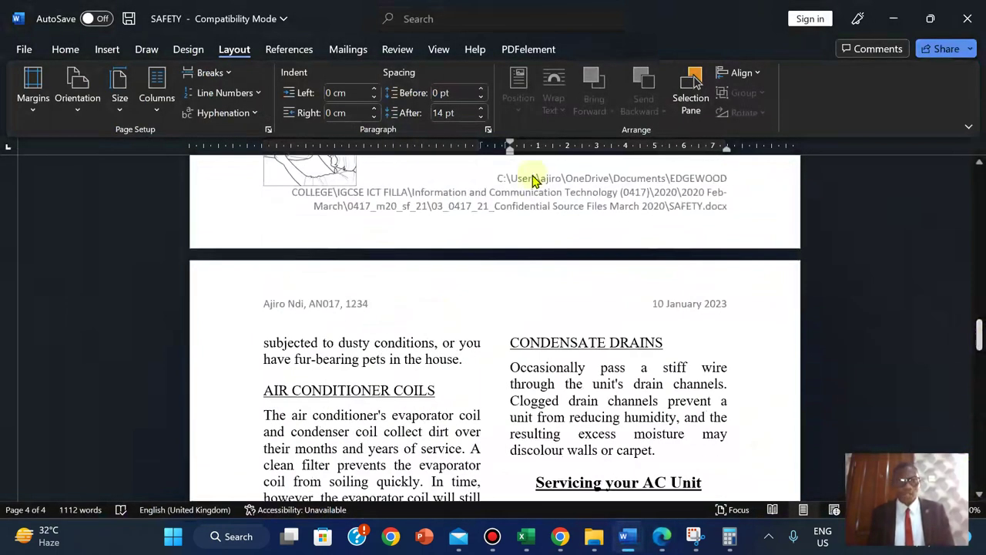
pyautogui.click(26, 50)
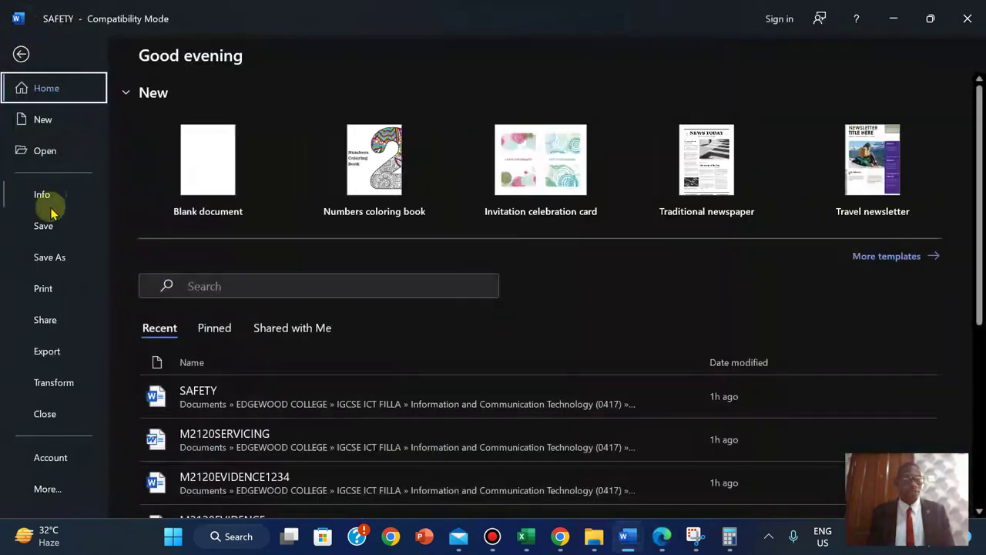
# Save the SAFETY report in its existing format, checking its name and format in Save As.
pyautogui.click(43, 224)
pyautogui.click(12, 49)
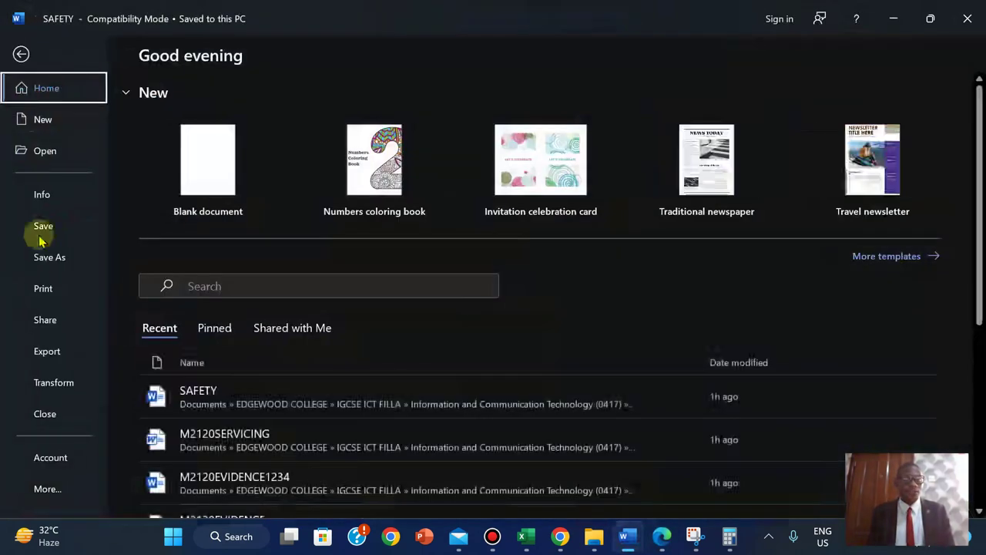
pyautogui.click(43, 259)
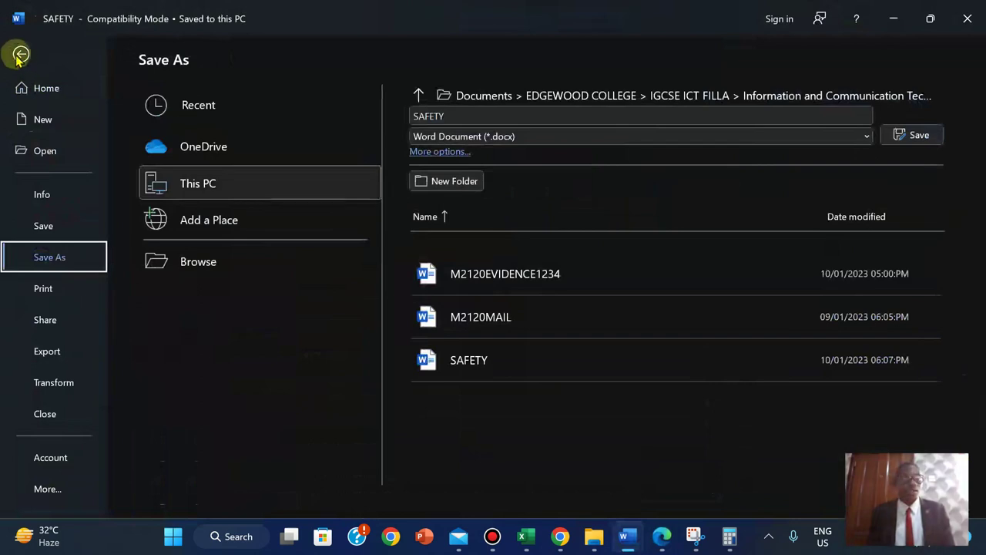
pyautogui.click(19, 52)
# Print the report with the Microsoft Print to PDF printer.
pyautogui.click(18, 49)
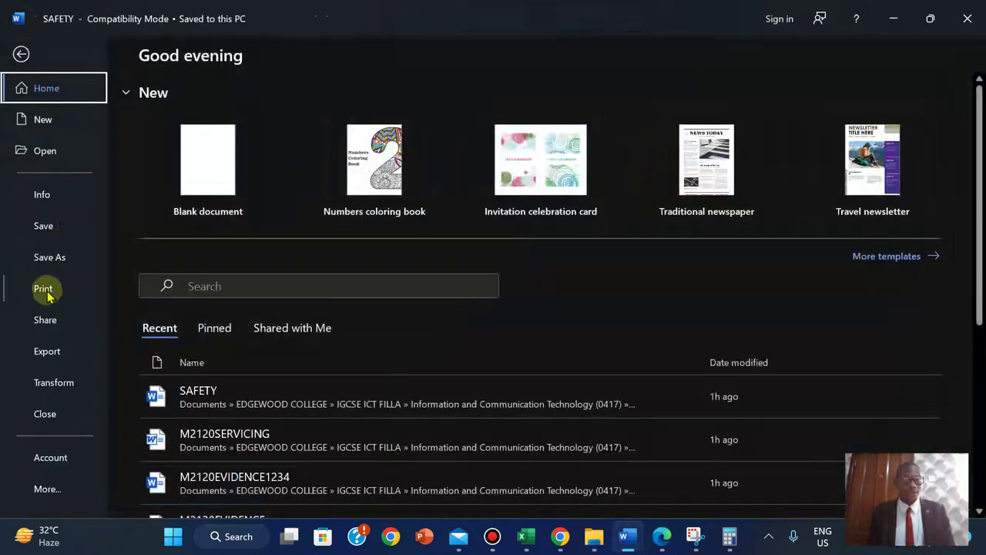
pyautogui.click(44, 286)
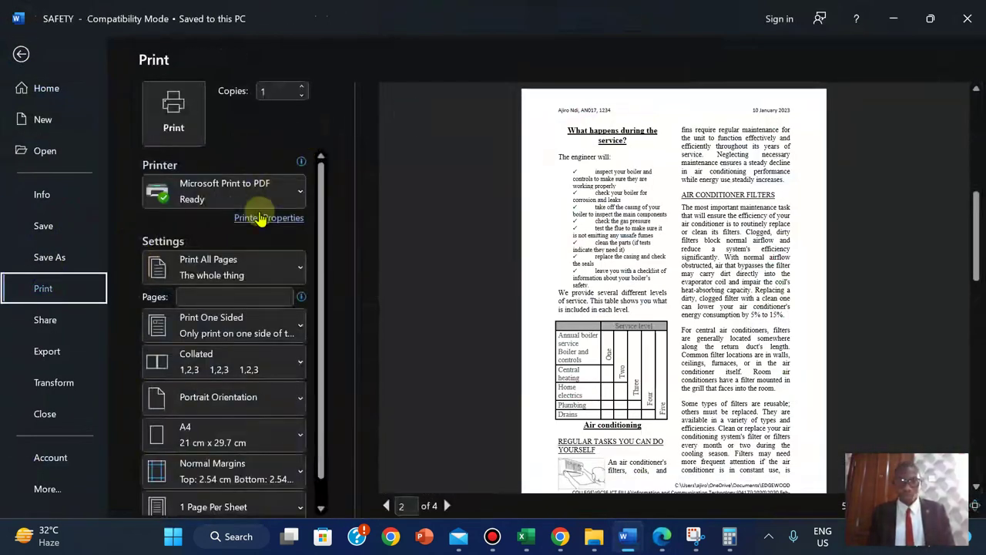
pyautogui.click(169, 102)
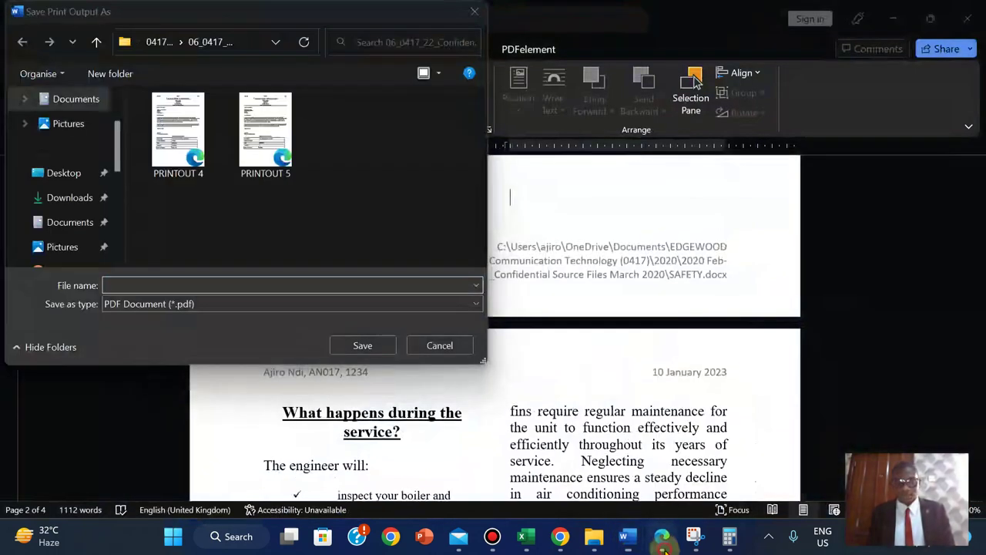
# Copy the 'PRINTOUT 1' heading from the question paper.
pyautogui.click(662, 537)
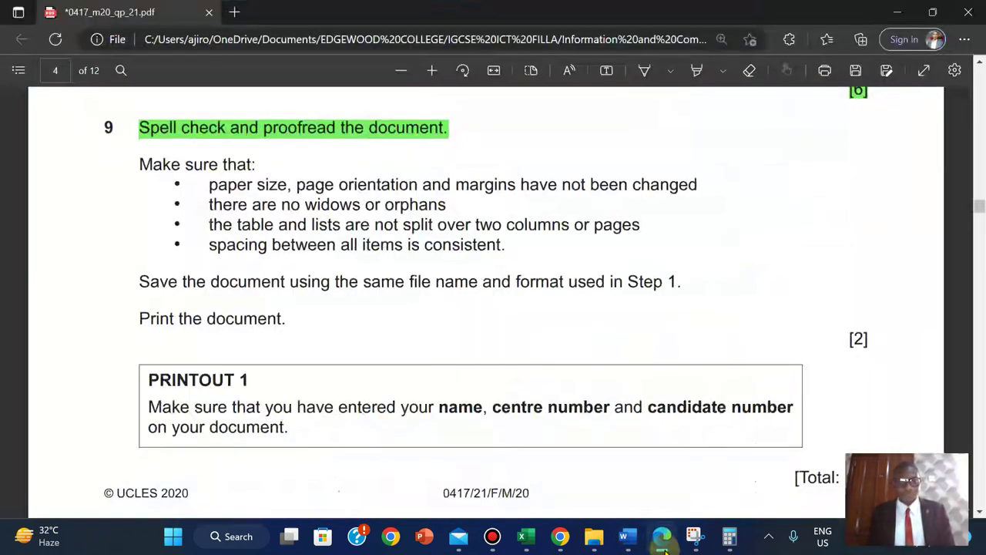
pyautogui.moveTo(150, 382); pyautogui.dragTo(255, 383)
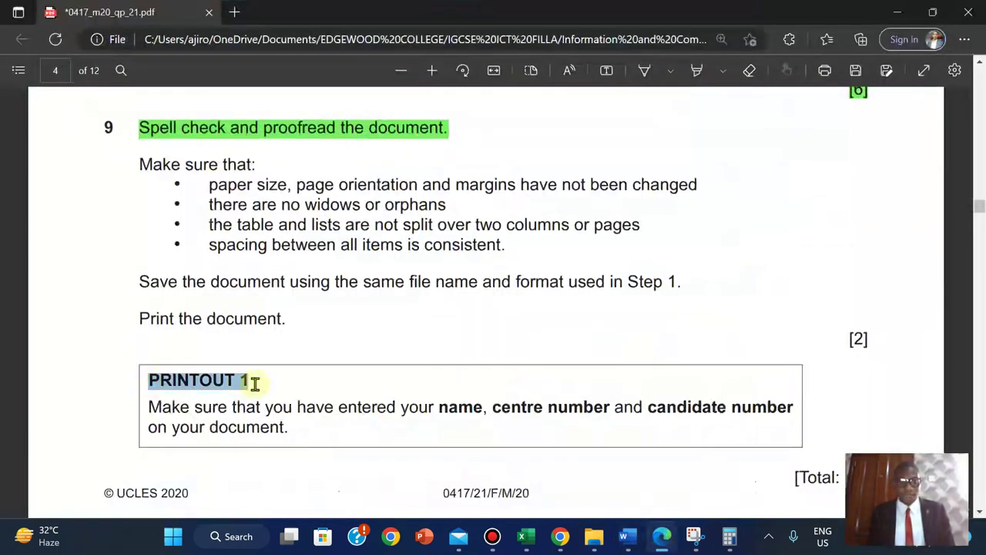
pyautogui.click(282, 259)
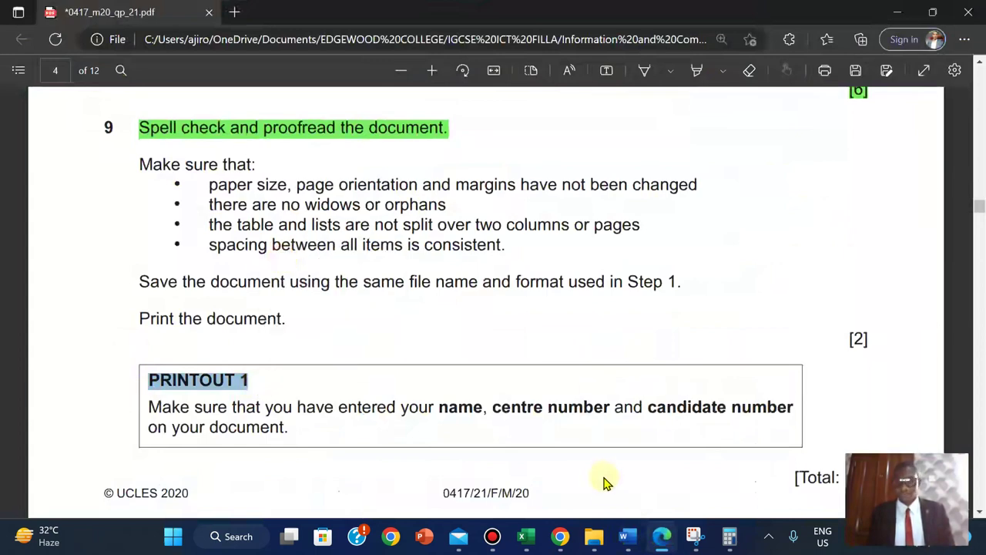
# Browse the Save Print Output As dialog to the 03_0417_21 Confidential Source Files folder.
pyautogui.moveTo(628, 538)
pyautogui.click(664, 481)
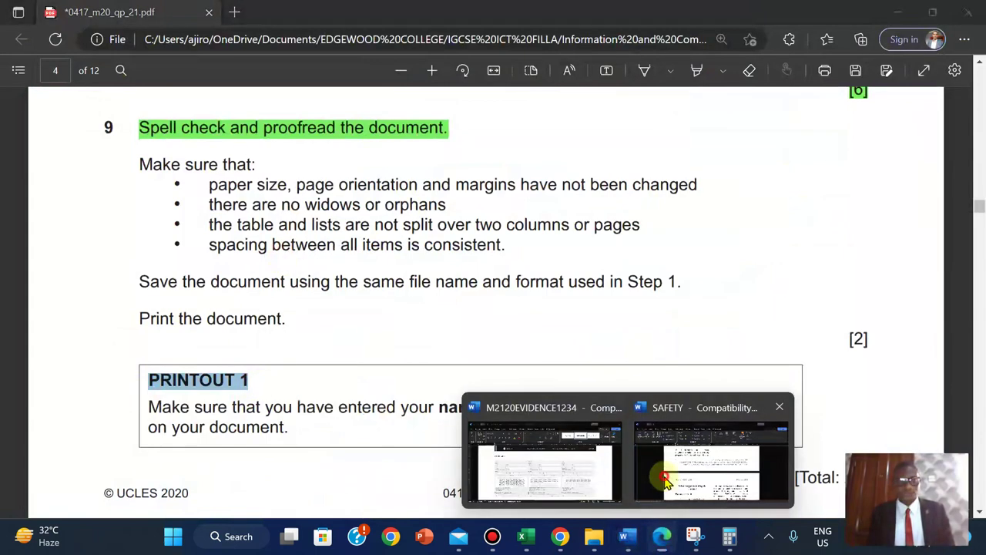
pyautogui.click(159, 42)
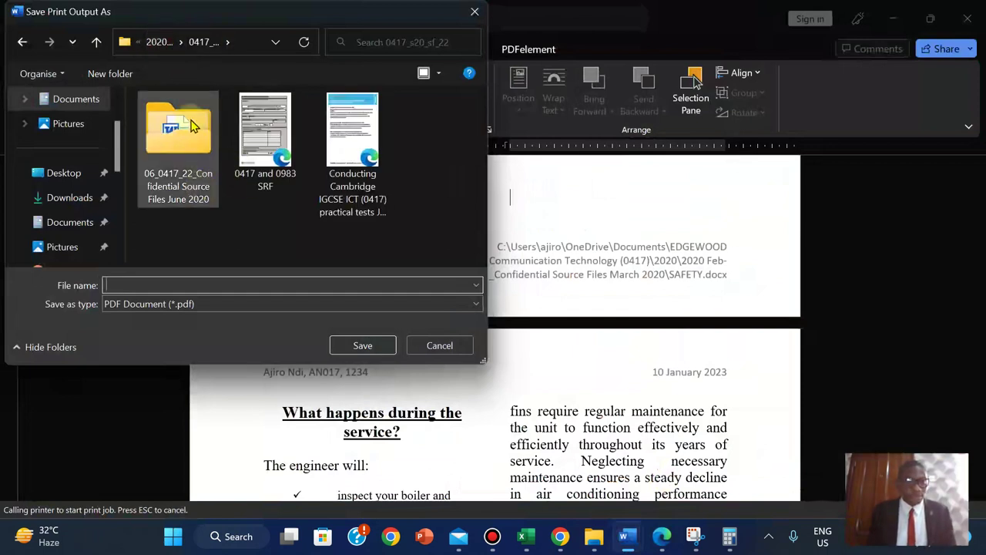
pyautogui.click(158, 41)
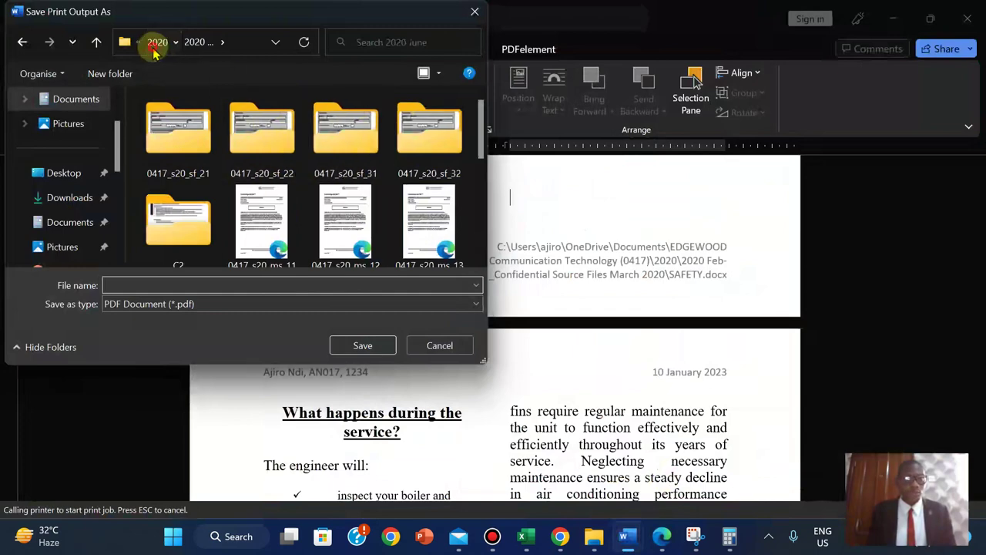
pyautogui.click(154, 41)
pyautogui.doubleClick(173, 148)
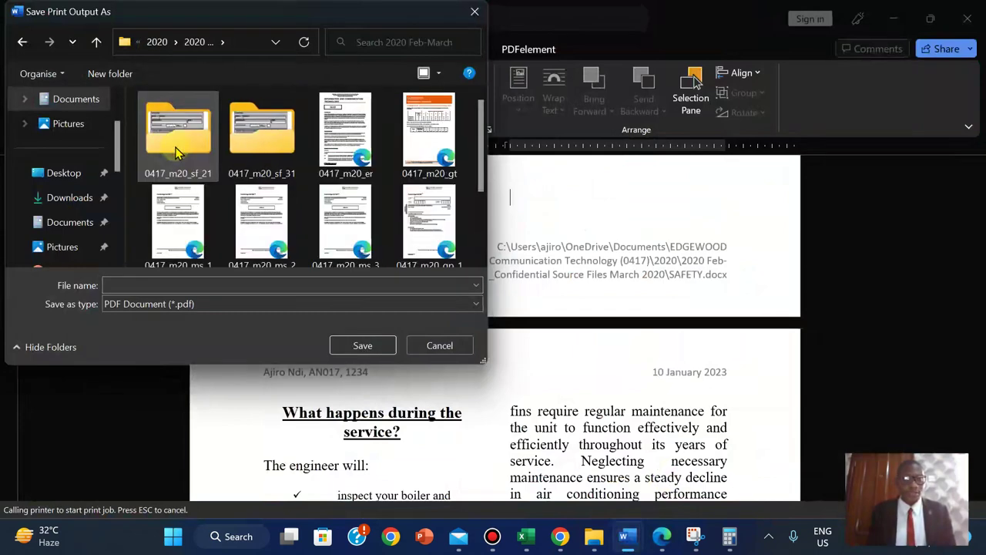
pyautogui.doubleClick(176, 152)
pyautogui.doubleClick(175, 152)
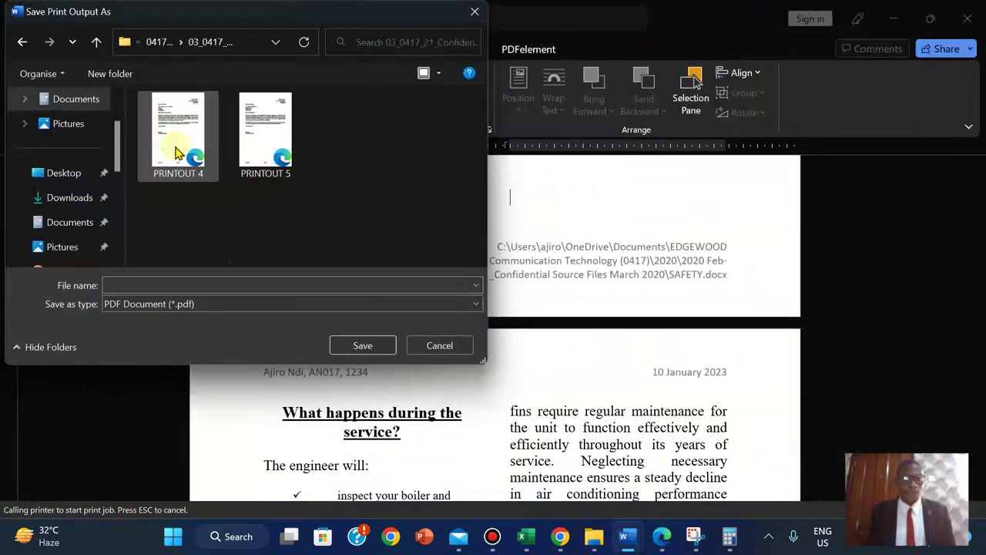
# Save the PDF printout under the file name 'PRINTOUT 1'.
pyautogui.click(132, 284)
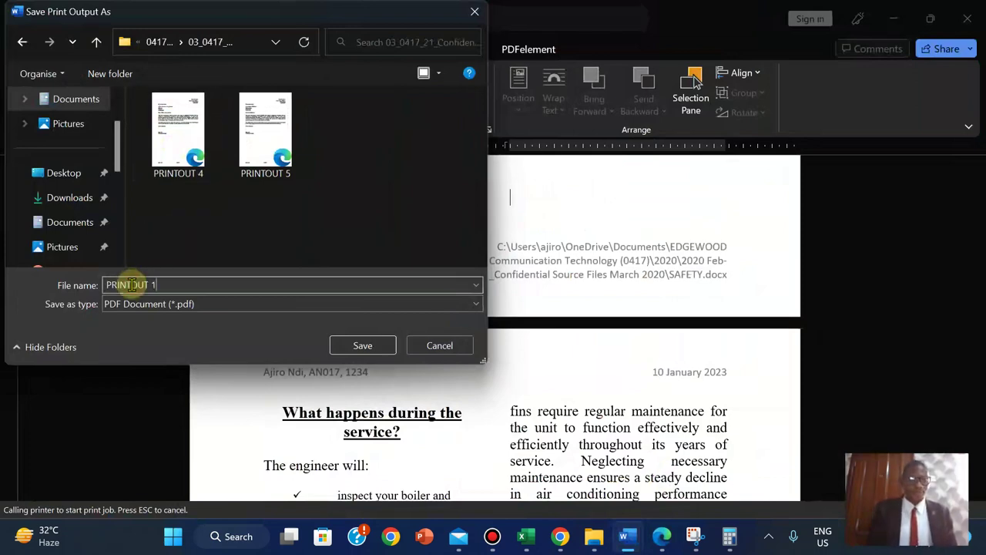
pyautogui.click(361, 347)
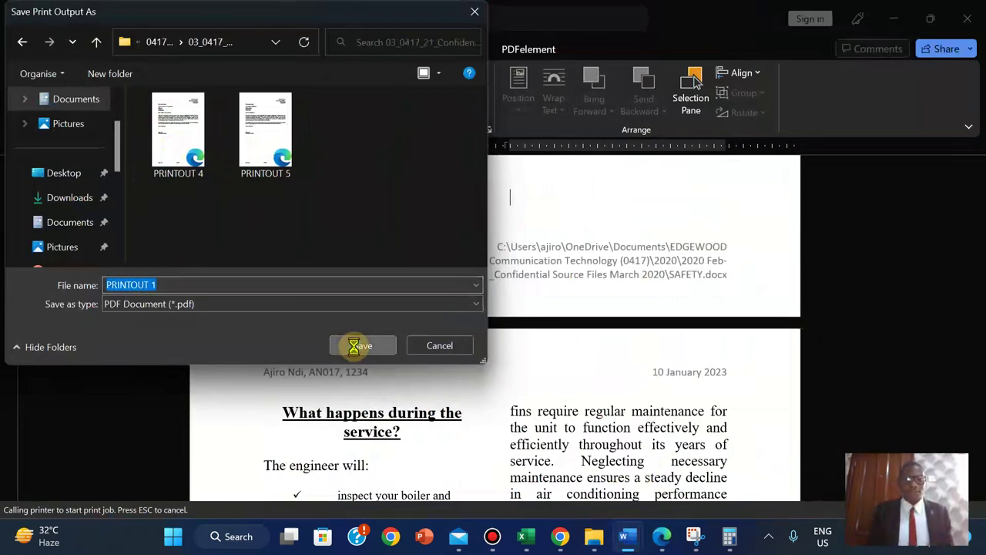
pyautogui.click(636, 539)
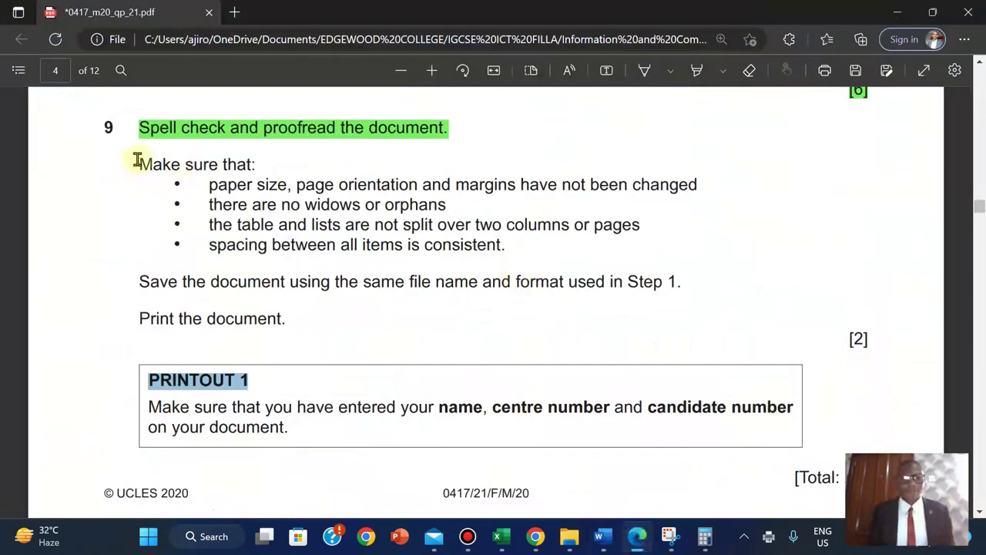
# Select task 9's remaining instructions down to the PRINTOUT 1 box and highlight them green.
pyautogui.moveTo(135, 160); pyautogui.dragTo(806, 439)
pyautogui.click(368, 334)
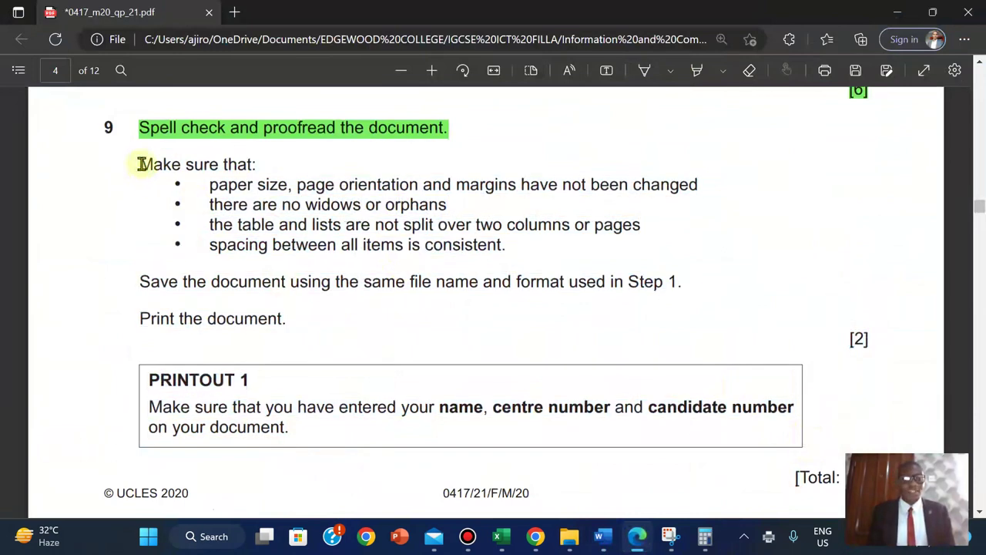
pyautogui.moveTo(141, 164); pyautogui.dragTo(290, 439)
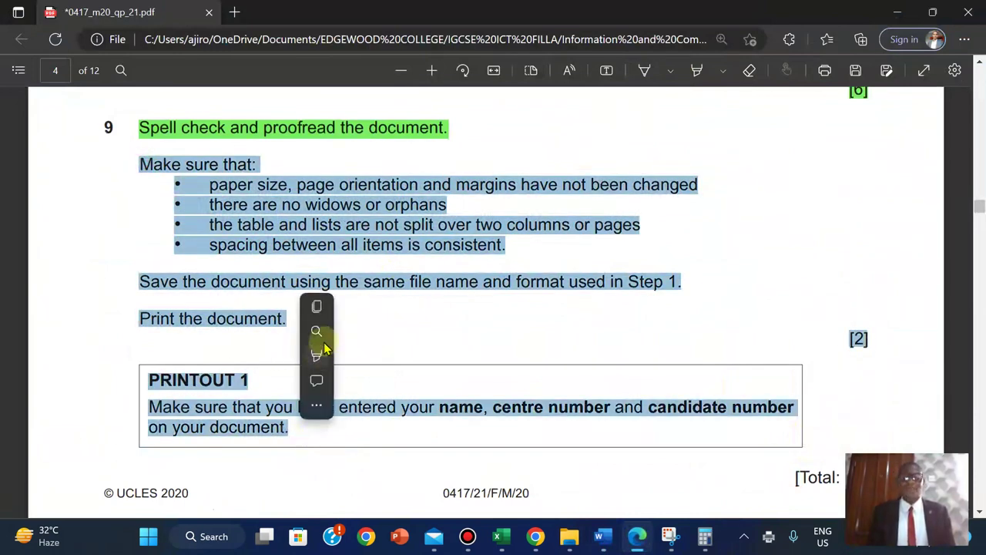
pyautogui.moveTo(416, 355)
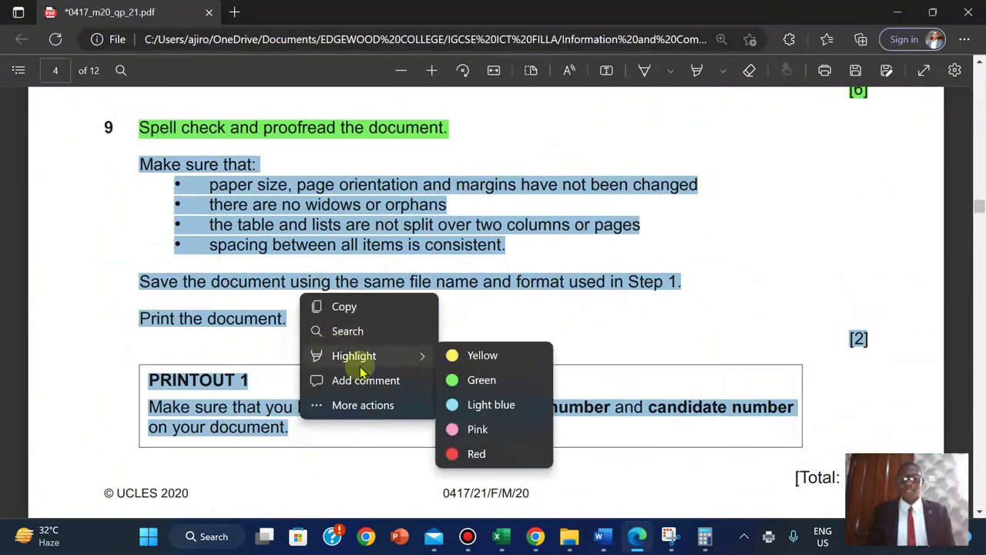
pyautogui.click(482, 380)
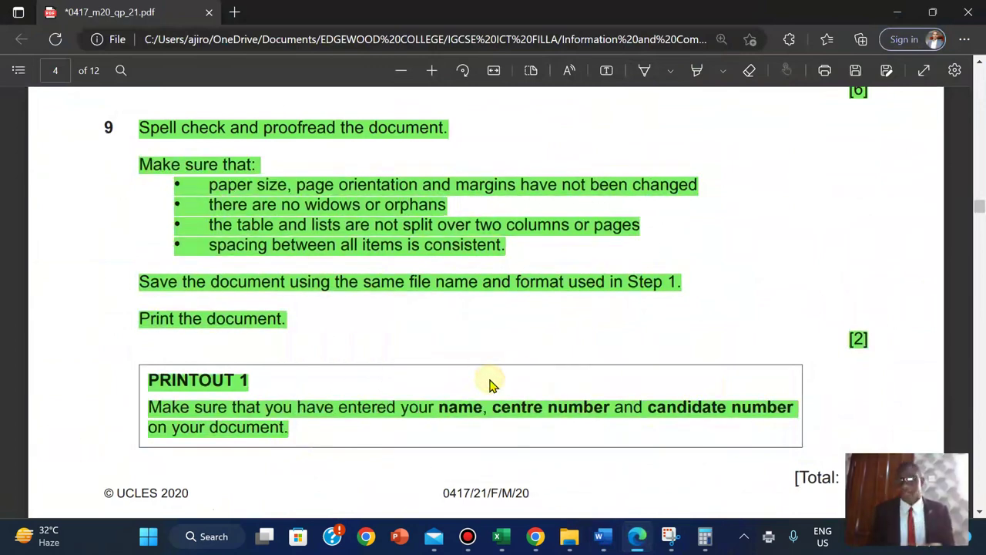
pyautogui.scroll(-4, 491, 383)
pyautogui.scroll(1, 491, 384)
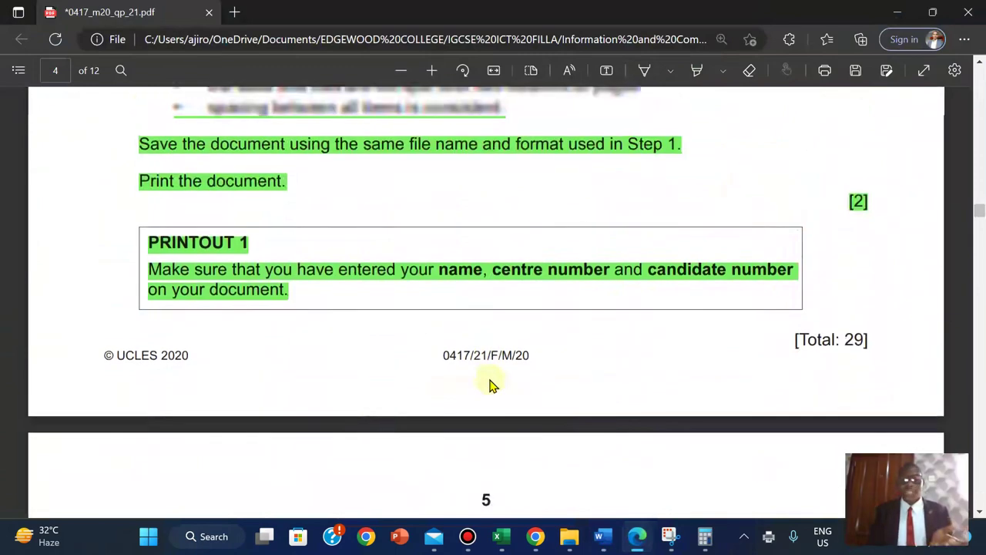
pyautogui.scroll(5, 491, 384)
pyautogui.scroll(-1, 491, 383)
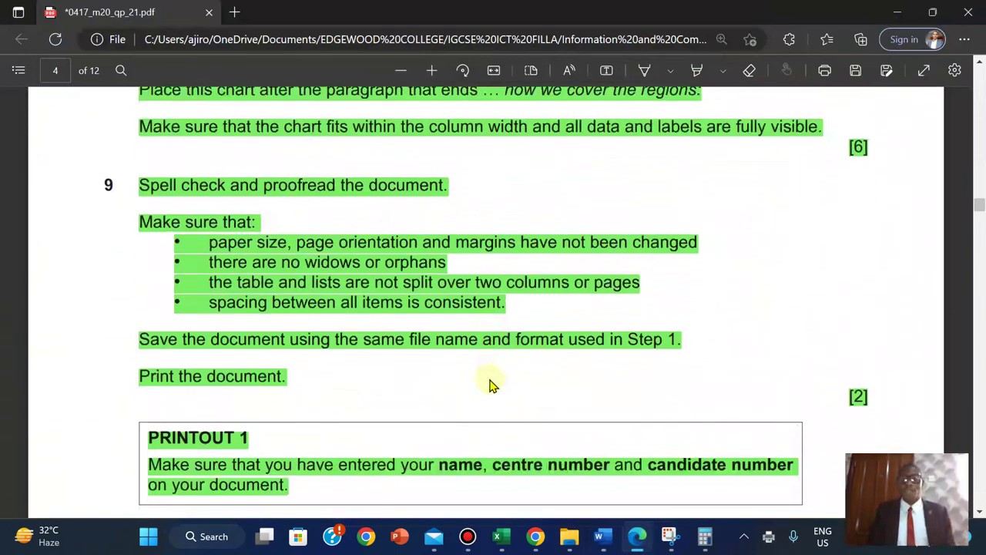
pyautogui.scroll(-1, 492, 384)
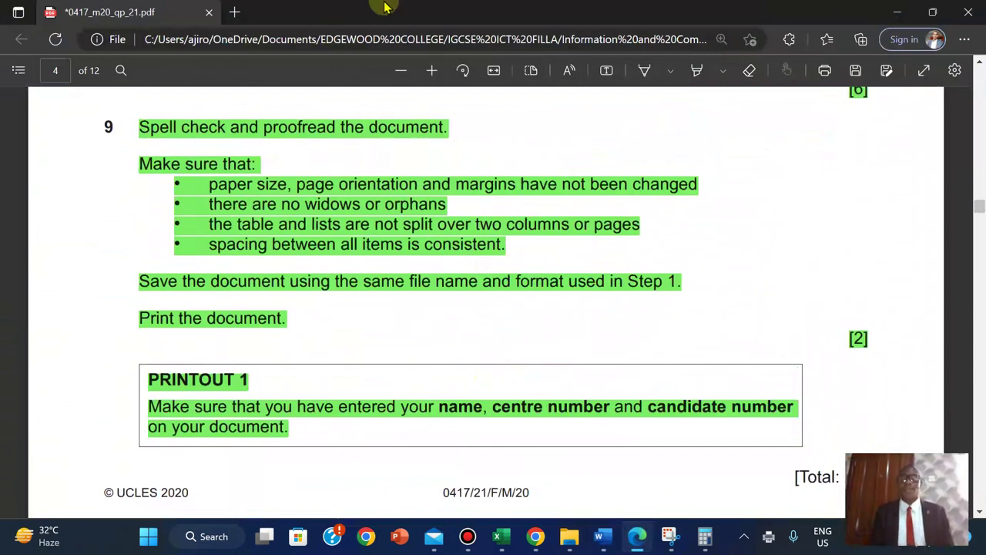
pyautogui.moveTo(459, 8)
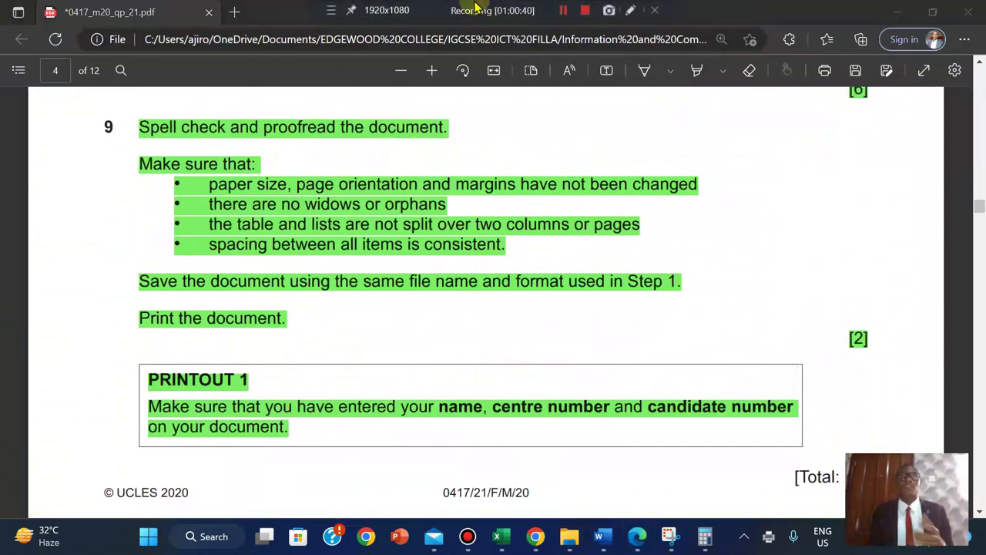